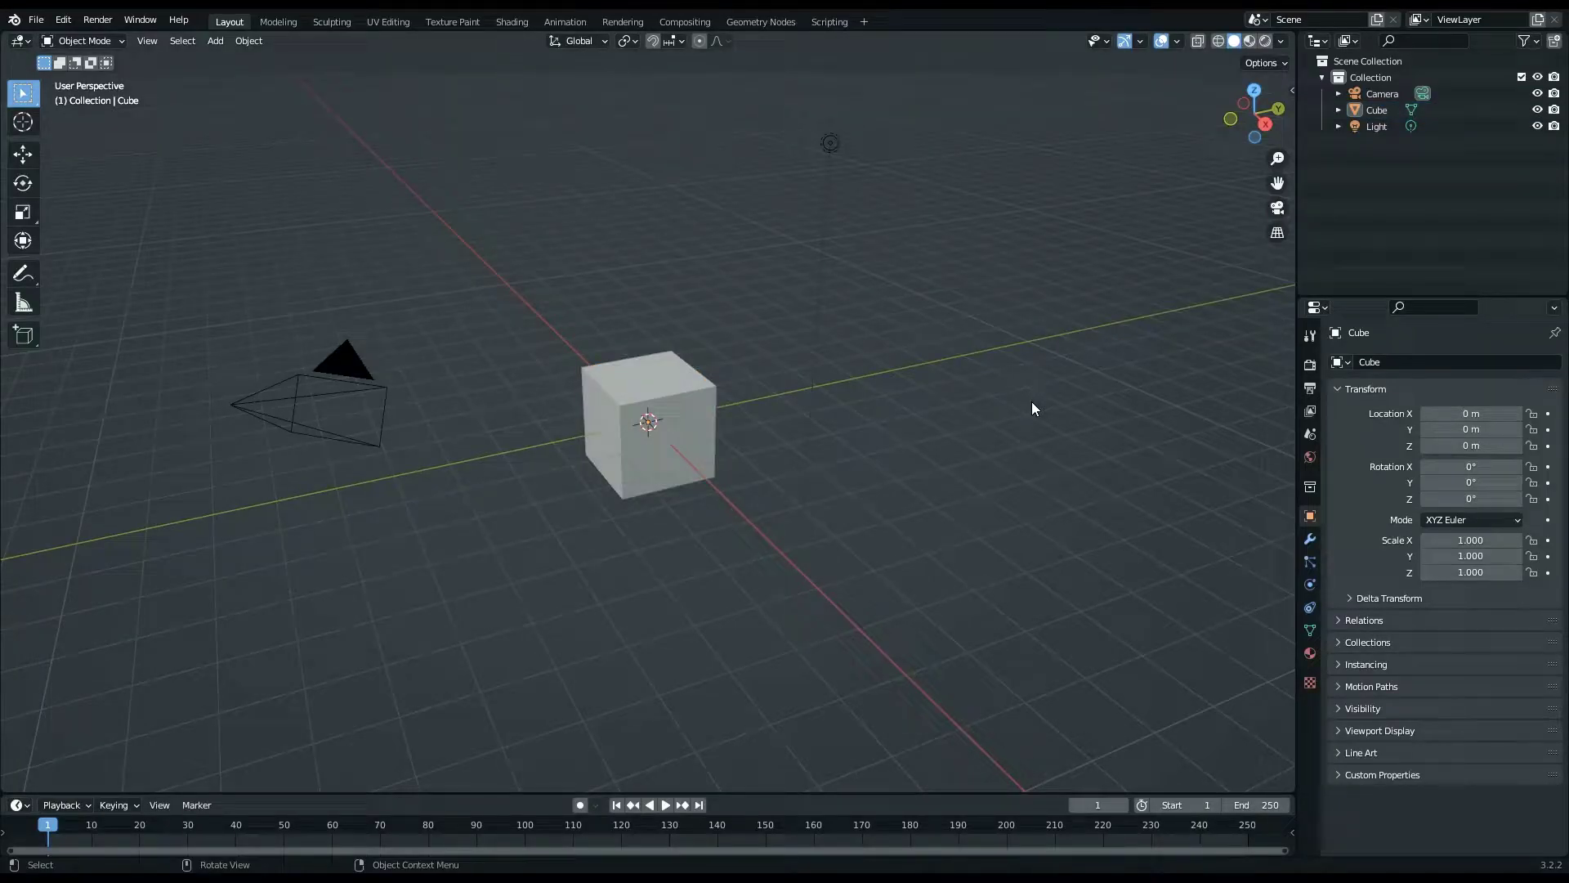
- Delete the default cube from the scene
{"action": "left_click", "coordinate": [618, 491]}
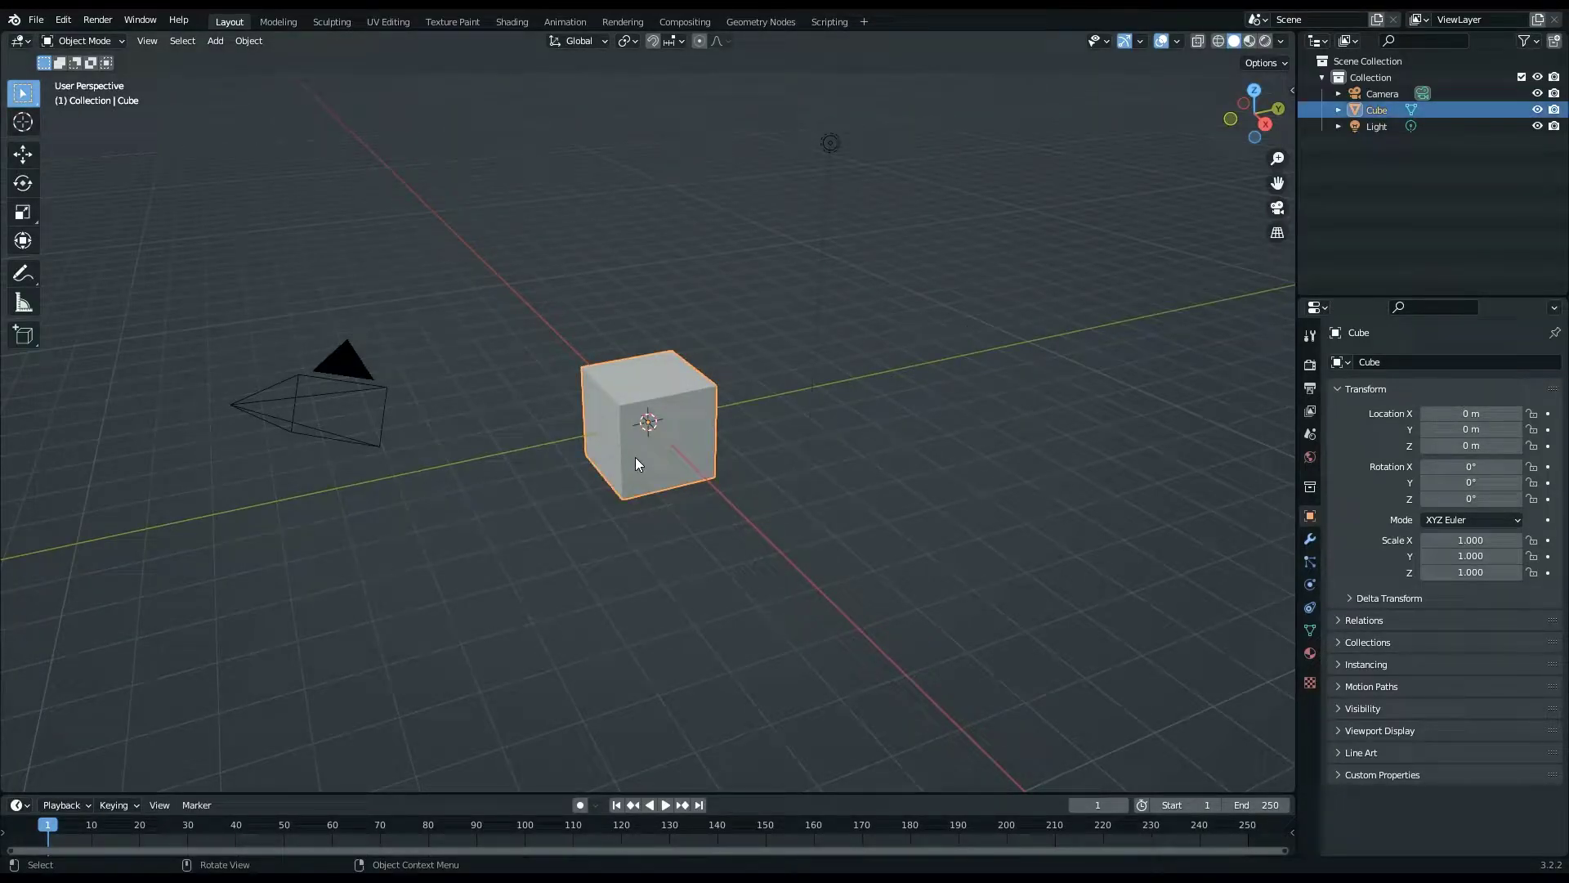
{"action": "key", "text": "Delete"}
- Set the Roblox username to SoftGB and add that user's character to the scene
{"action": "left_click", "coordinate": [1291, 90]}
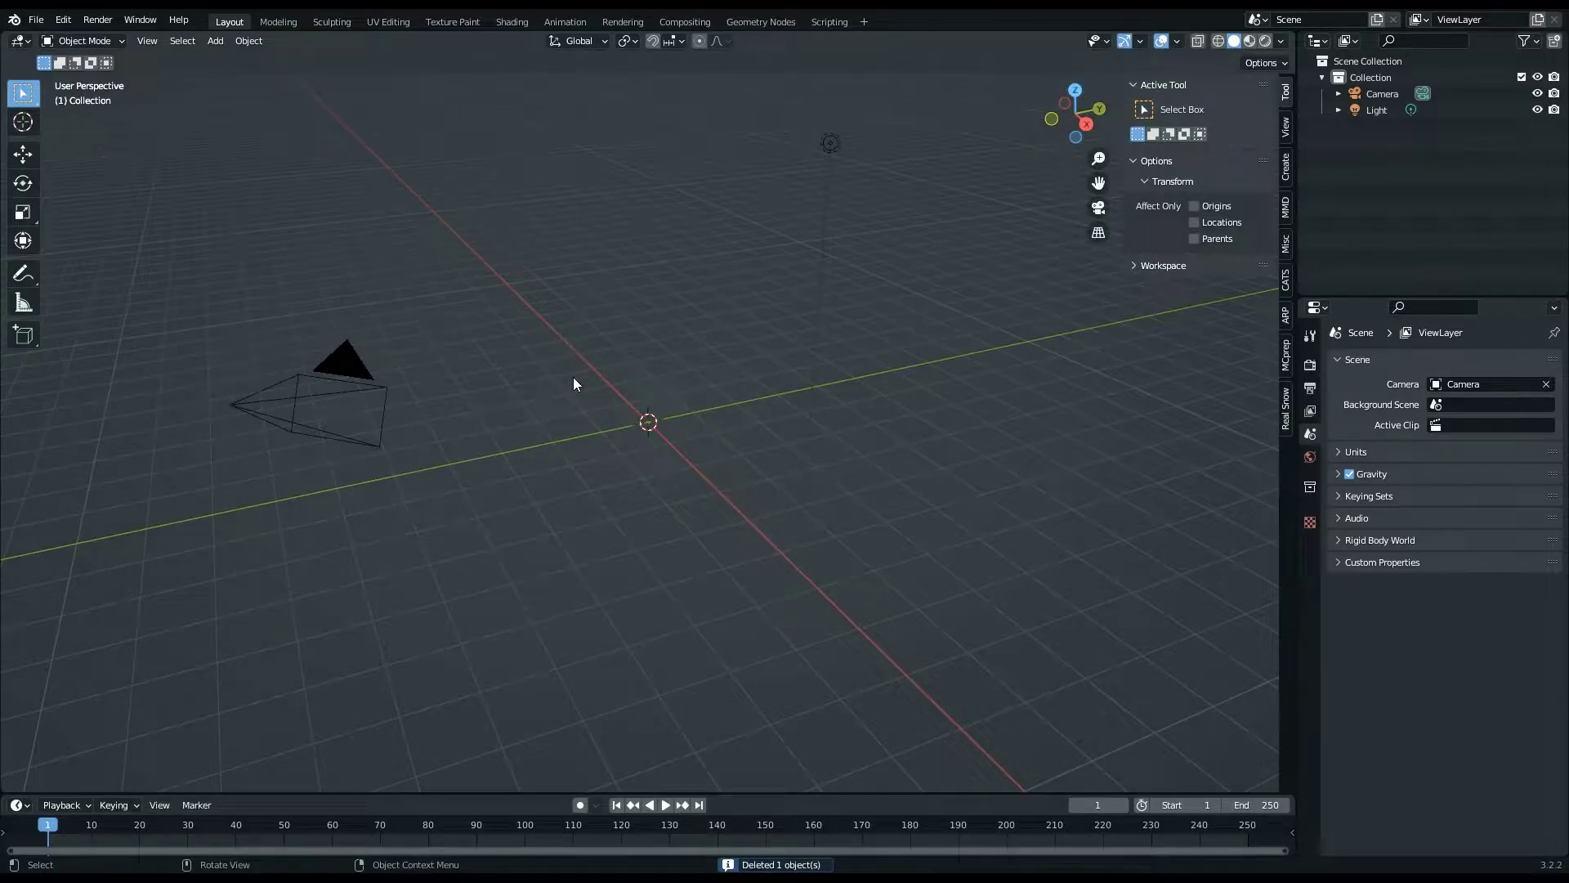
{"action": "left_click", "coordinate": [374, 361]}
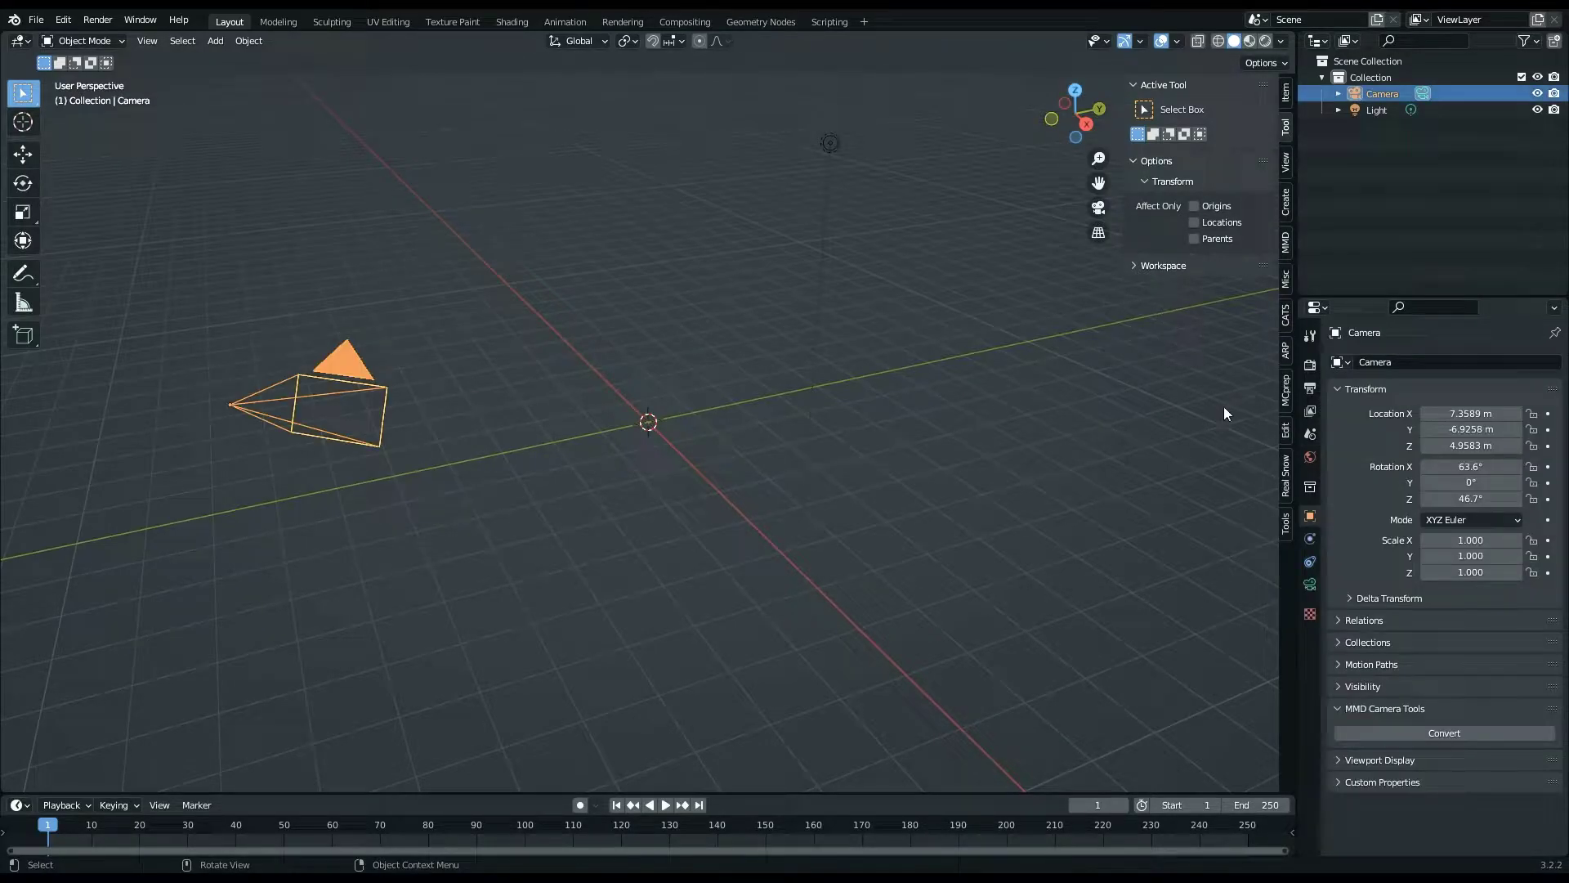
{"action": "left_click", "coordinate": [1285, 523]}
{"action": "left_click", "coordinate": [1180, 111]}
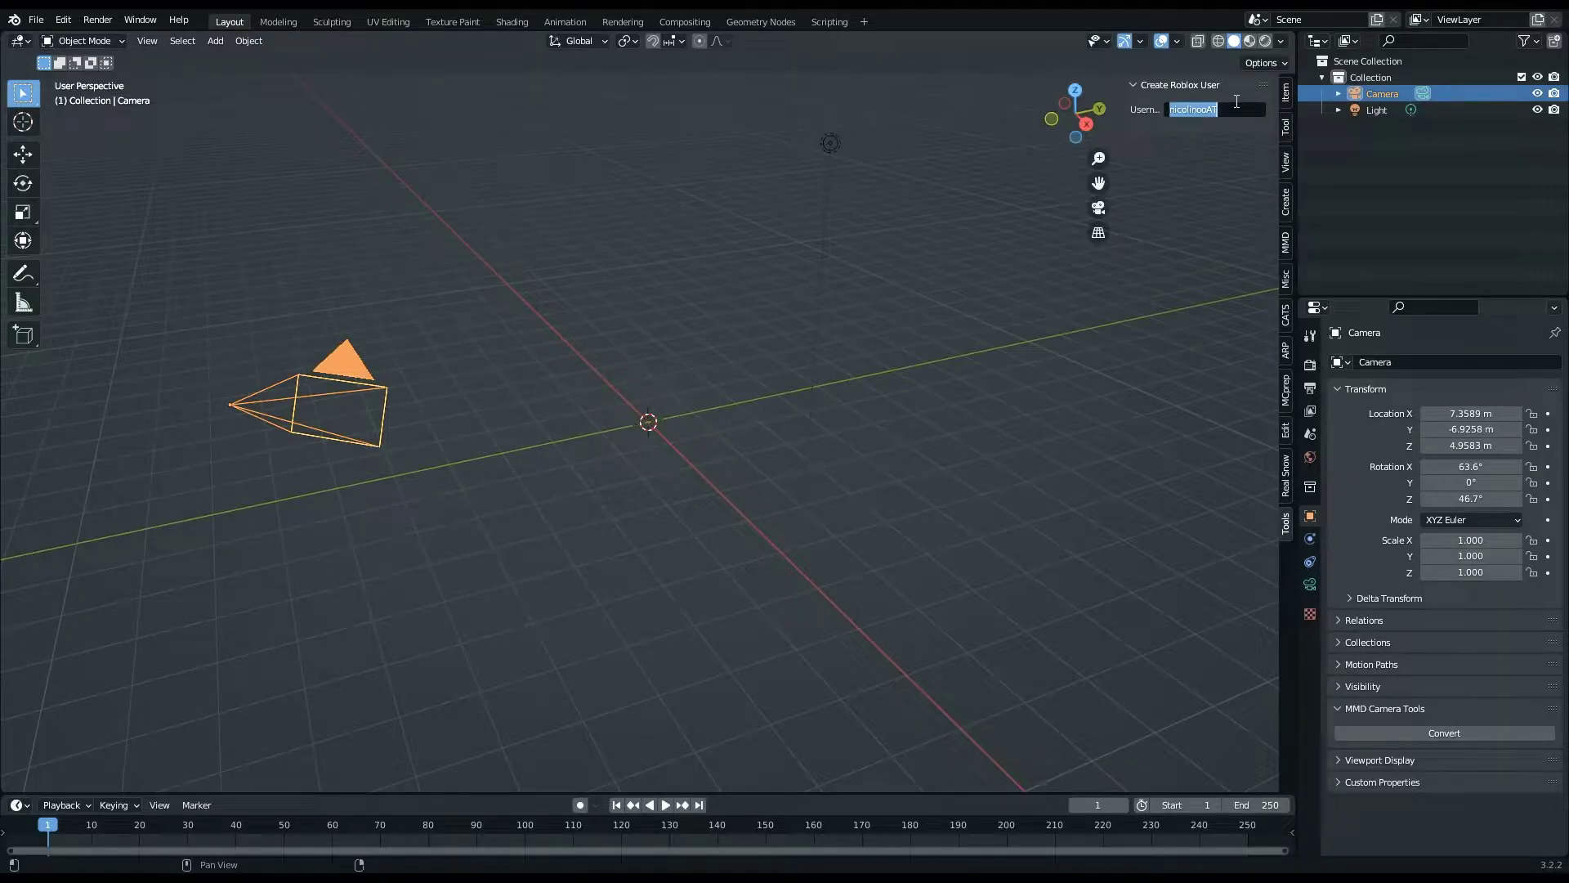
{"action": "type", "text": "SoftGB"}
{"action": "left_click", "coordinate": [687, 239]}
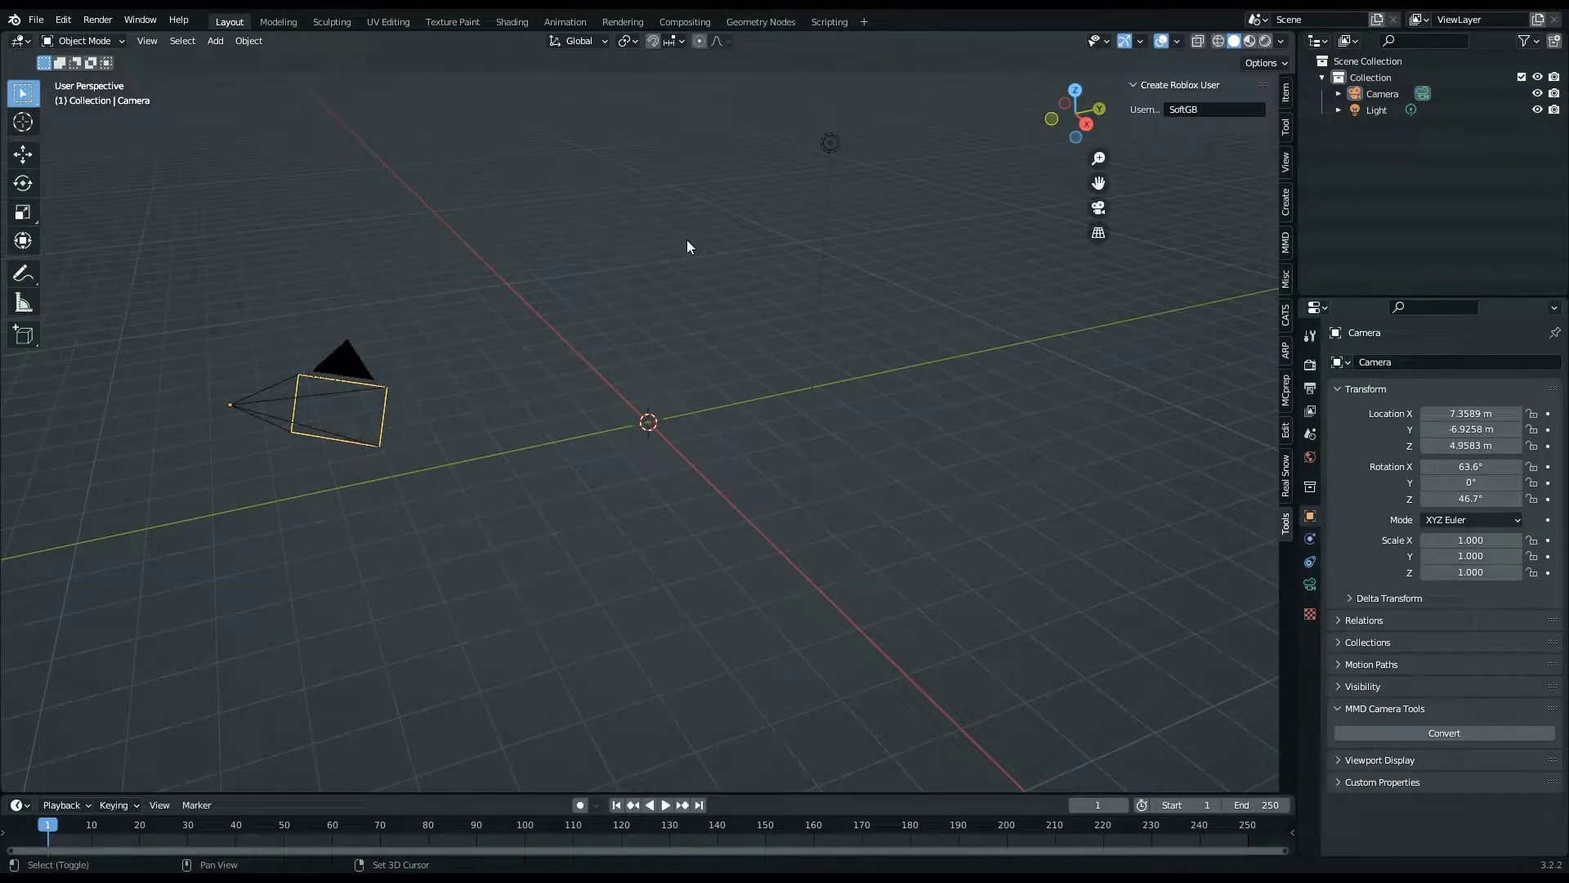
{"action": "key", "text": "shift+a"}
{"action": "mouse_move", "coordinate": [694, 241]}
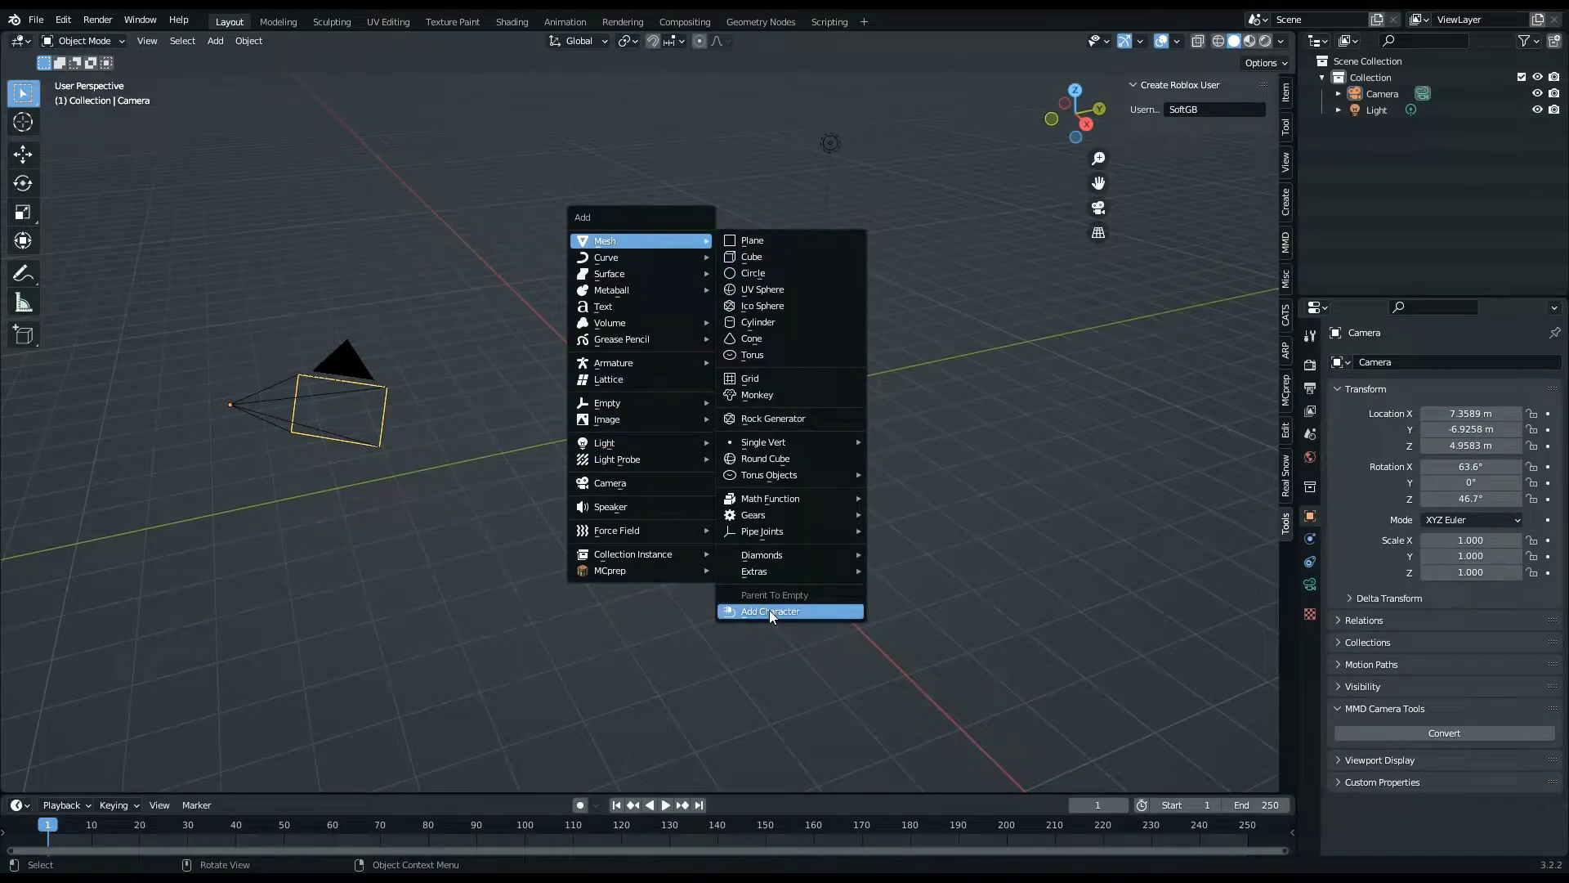
{"action": "left_click", "coordinate": [768, 609]}
- Centre the imported character's origin on its geometry and clear its location to the world origin
{"action": "scroll", "coordinate": [768, 559], "scroll_direction": "down", "scroll_amount": 3}
{"action": "left_click", "coordinate": [644, 188]}
{"action": "right_click", "coordinate": [648, 189]}
{"action": "mouse_move", "coordinate": [648, 250]}
{"action": "left_click", "coordinate": [729, 268]}
{"action": "key", "text": "alt+g"}
- Raise the character about 3.35 m along the Z axis so its feet stand on the grid floor
{"action": "scroll", "coordinate": [770, 378], "scroll_direction": "up", "scroll_amount": 6}
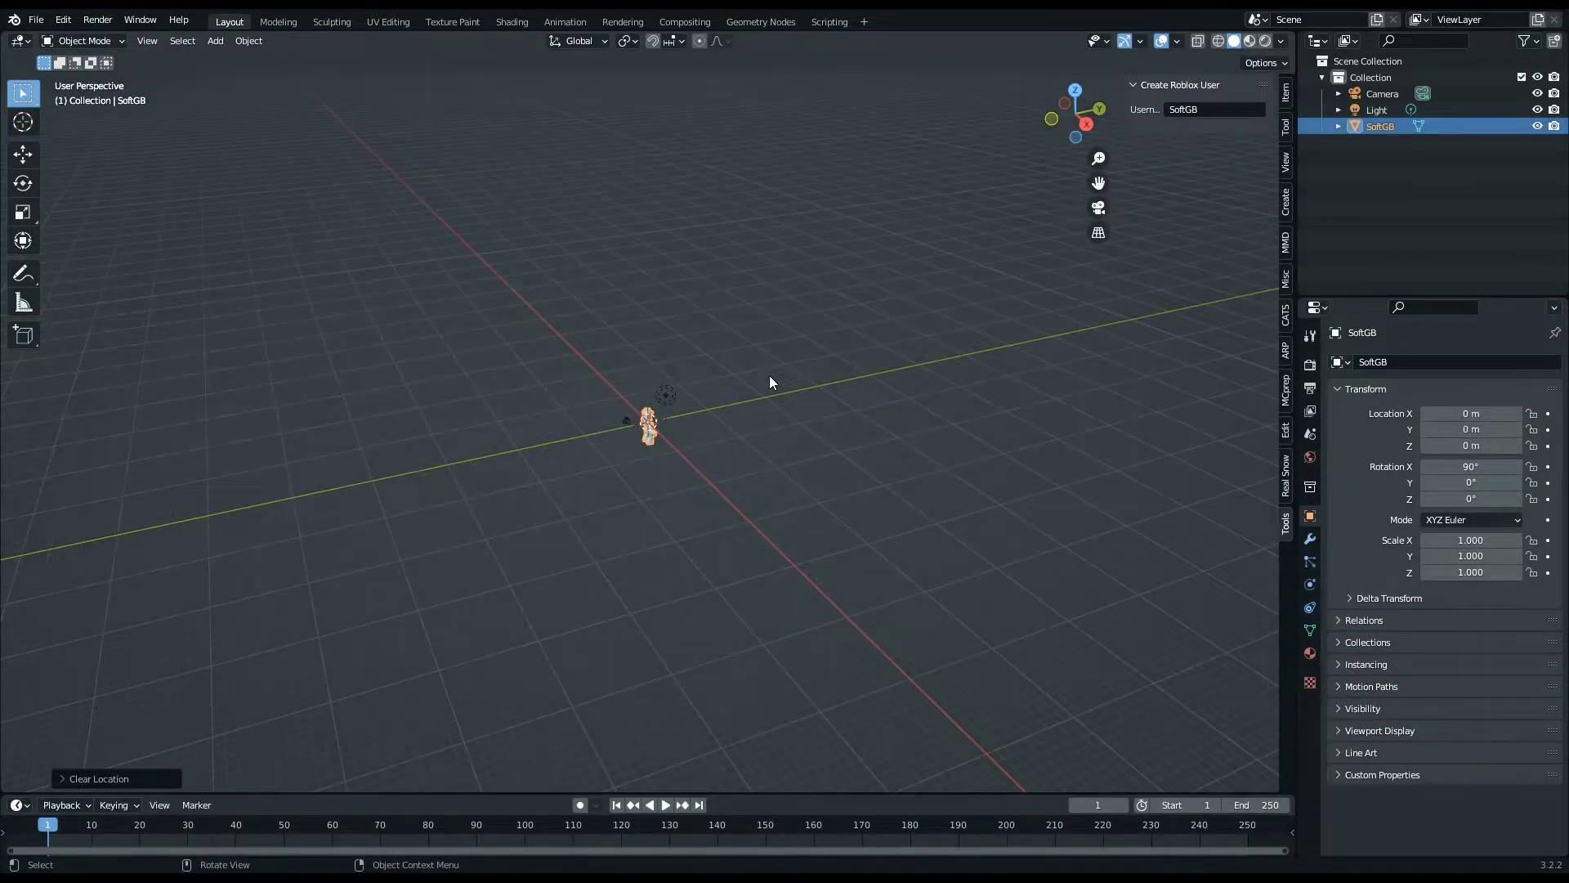
{"action": "middle_click_drag", "start_coordinate": [773, 385], "coordinate": [782, 431]}
{"action": "scroll", "coordinate": [781, 432], "scroll_direction": "down", "scroll_amount": 3}
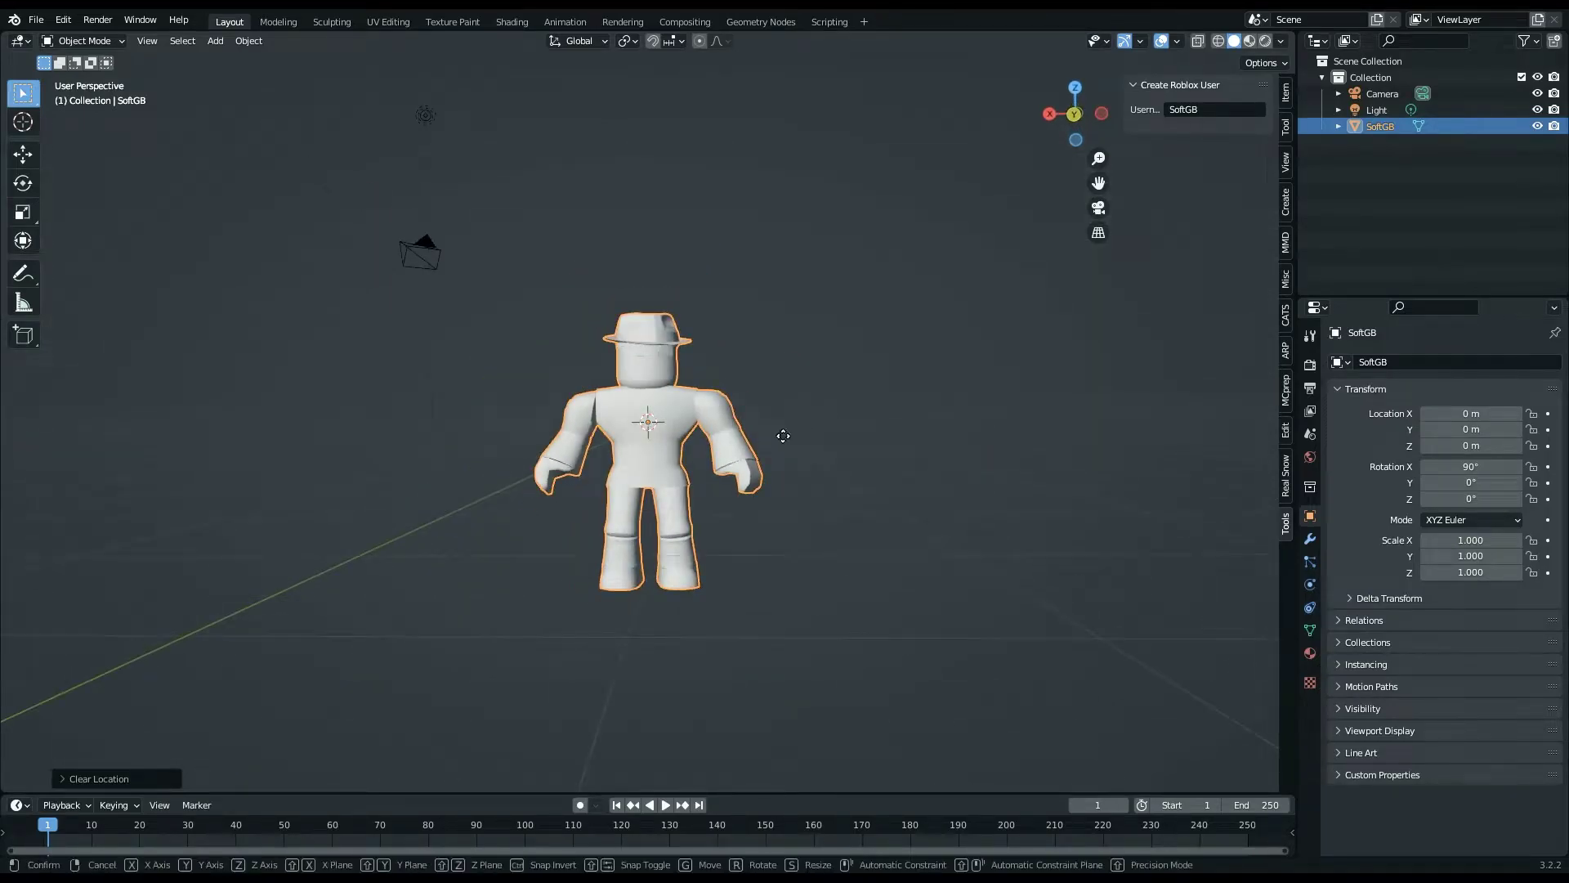
{"action": "key", "text": "g"}
{"action": "key", "text": "z"}
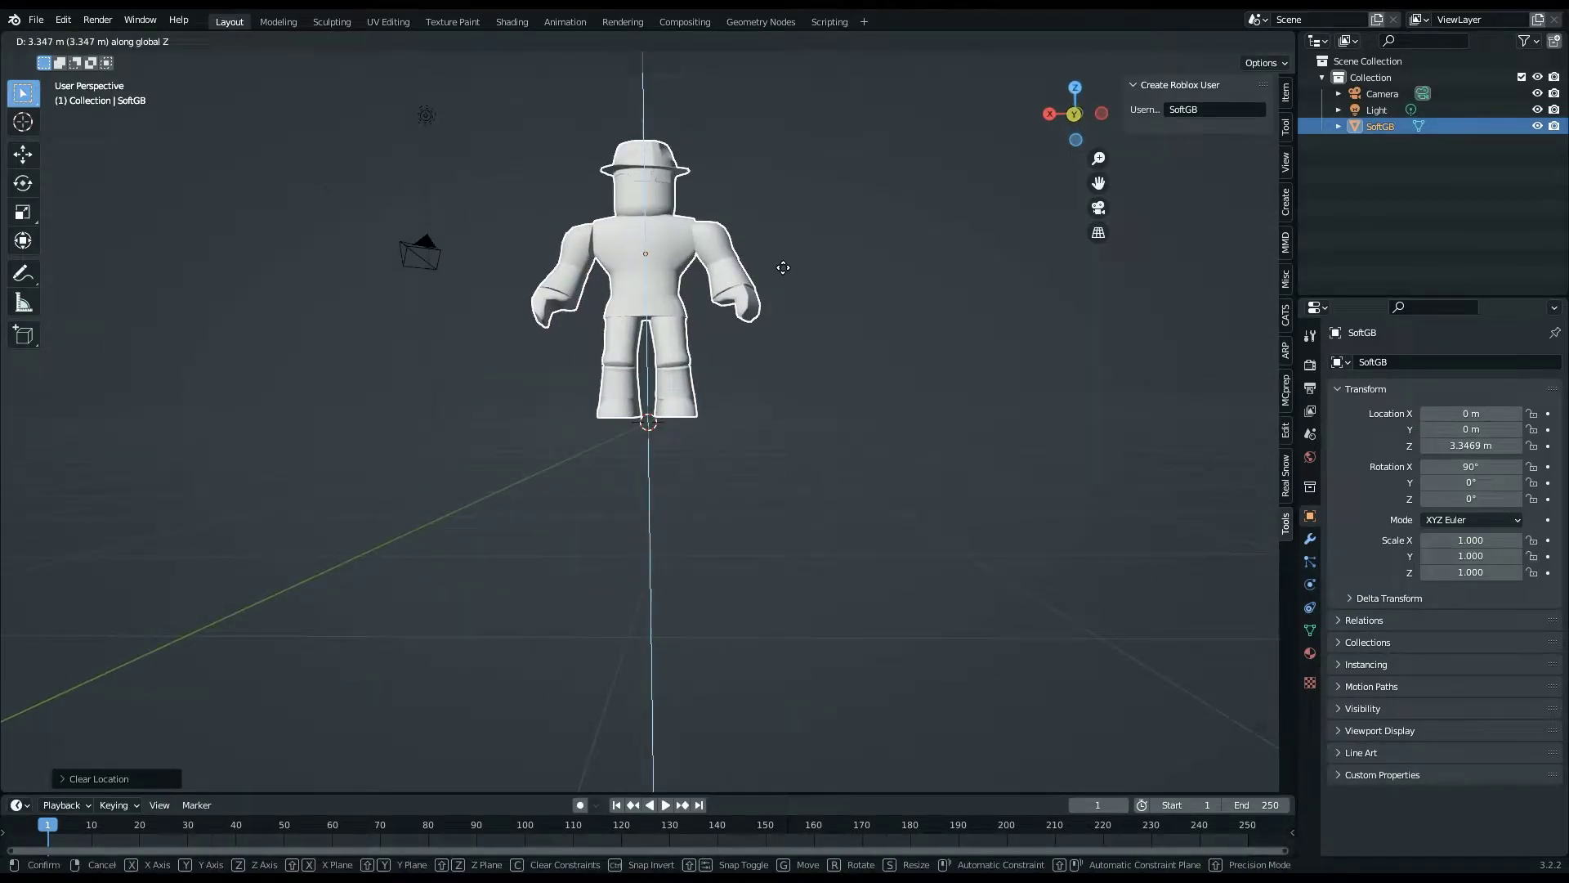
{"action": "left_click", "coordinate": [785, 265]}
- Switch the viewport to Material Preview shading to show the character's textures
{"action": "left_click", "coordinate": [1251, 41]}
{"action": "scroll", "coordinate": [742, 249], "scroll_direction": "down", "scroll_amount": 2}
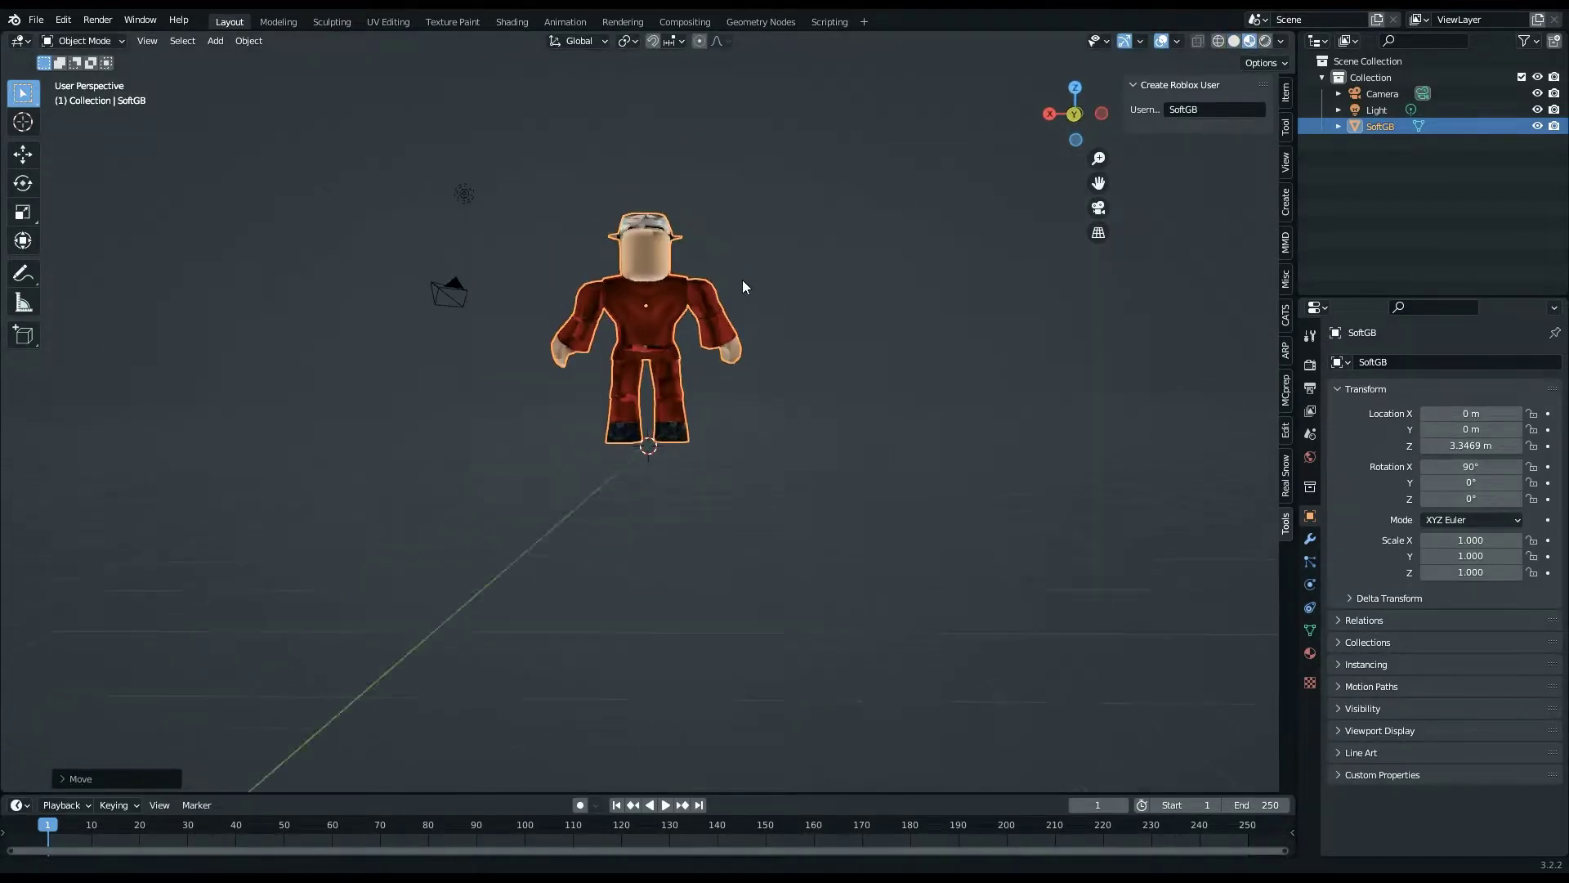
{"action": "middle_click_drag", "start_coordinate": [743, 280], "coordinate": [980, 567]}
- Set the blend mode of the character's Player1Mtl material to Opaque
{"action": "left_click", "coordinate": [1308, 652]}
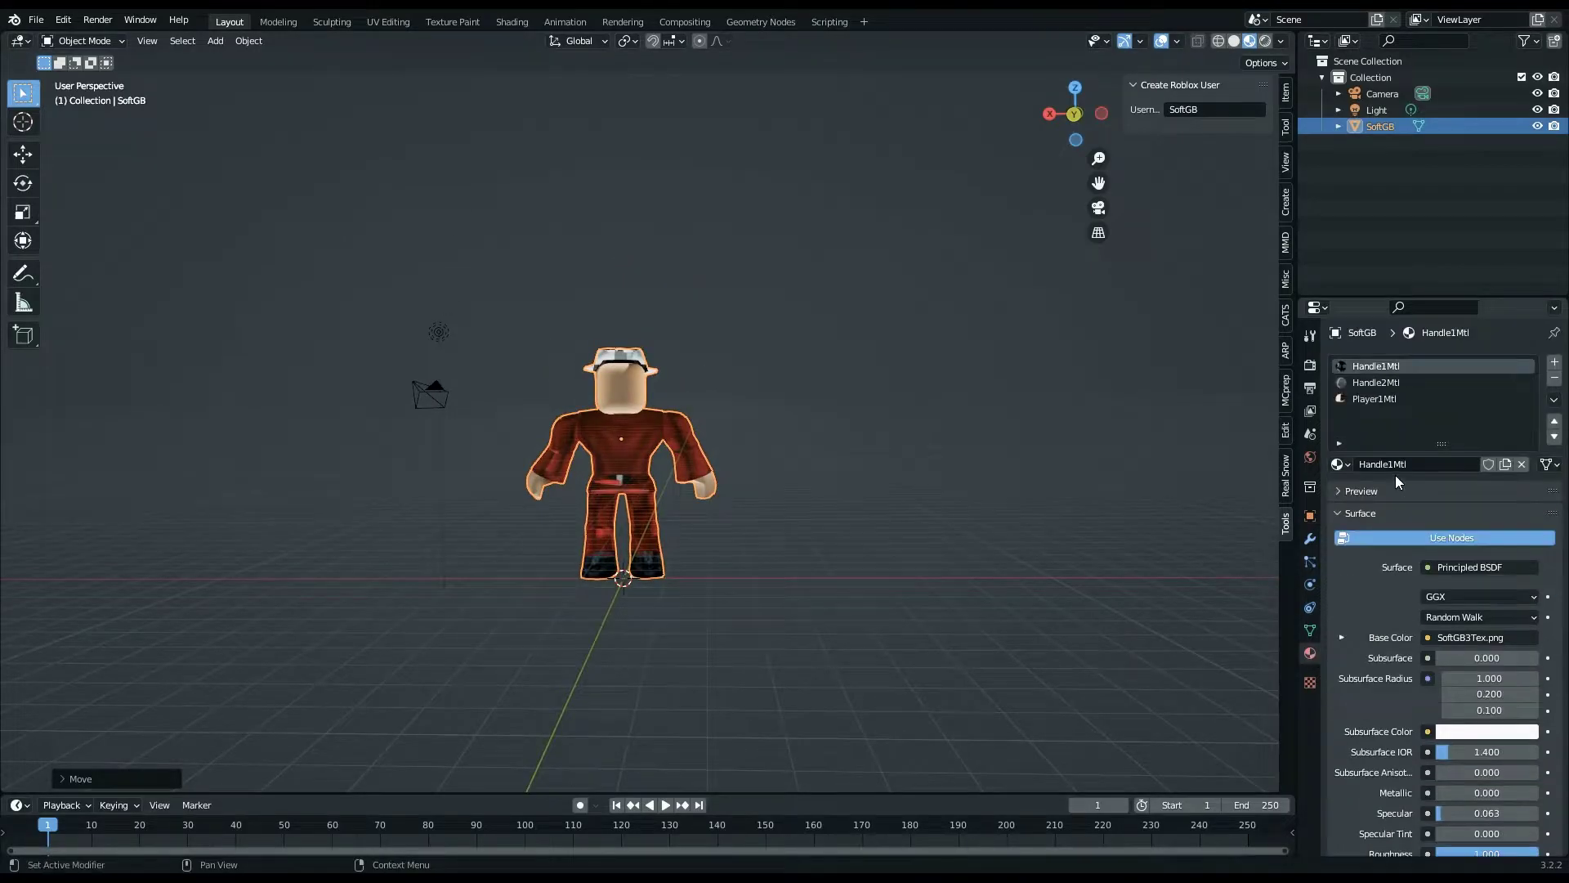
{"action": "scroll", "coordinate": [1459, 573], "scroll_direction": "down", "scroll_amount": 15}
{"action": "left_click", "coordinate": [1464, 633]}
{"action": "left_click", "coordinate": [1452, 652]}
{"action": "scroll", "coordinate": [726, 512], "scroll_direction": "up", "scroll_amount": 5}
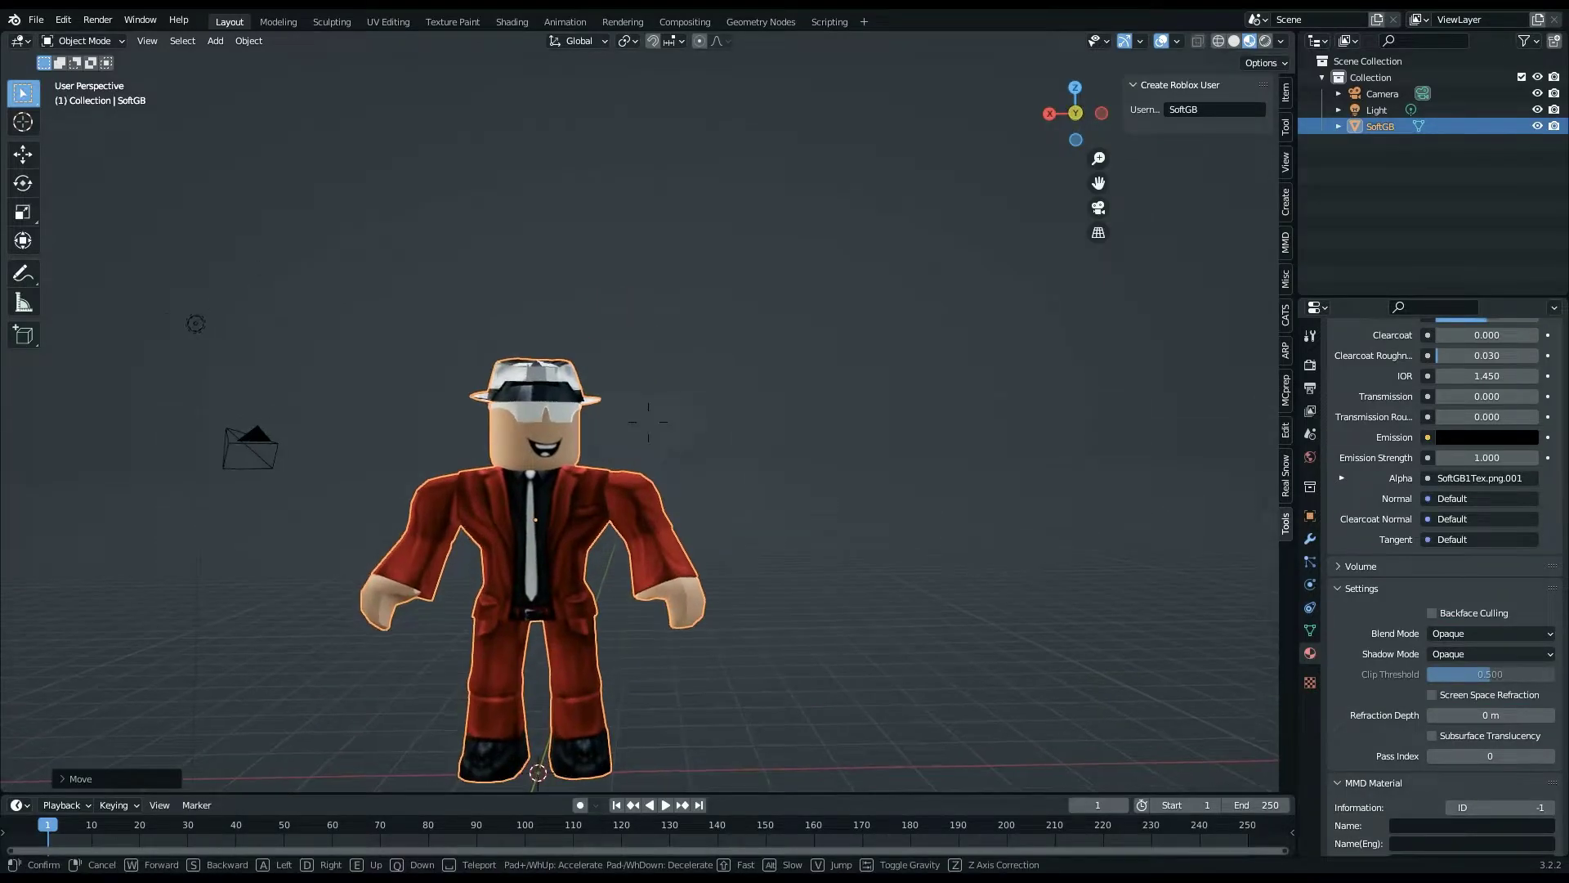
- Set the blend mode of the Handle1Mtl material to Opaque
{"action": "scroll", "coordinate": [1400, 591], "scroll_direction": "up", "scroll_amount": 12}
{"action": "left_click", "coordinate": [1403, 372]}
{"action": "scroll", "coordinate": [1440, 654], "scroll_direction": "down", "scroll_amount": 8}
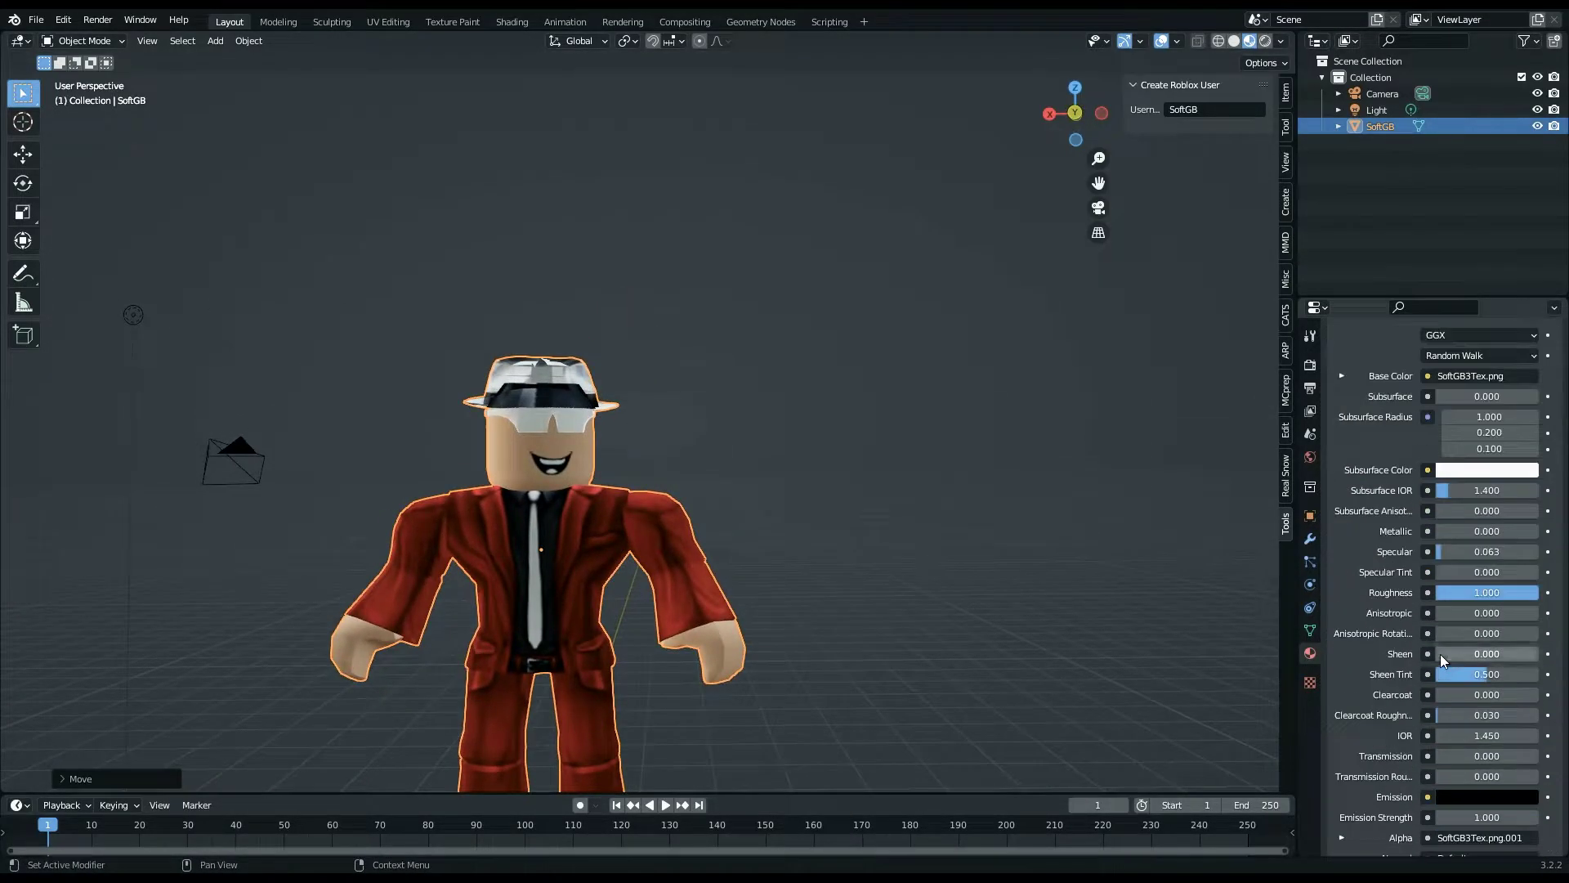
{"action": "left_click", "coordinate": [1480, 797]}
{"action": "left_click", "coordinate": [1447, 740]}
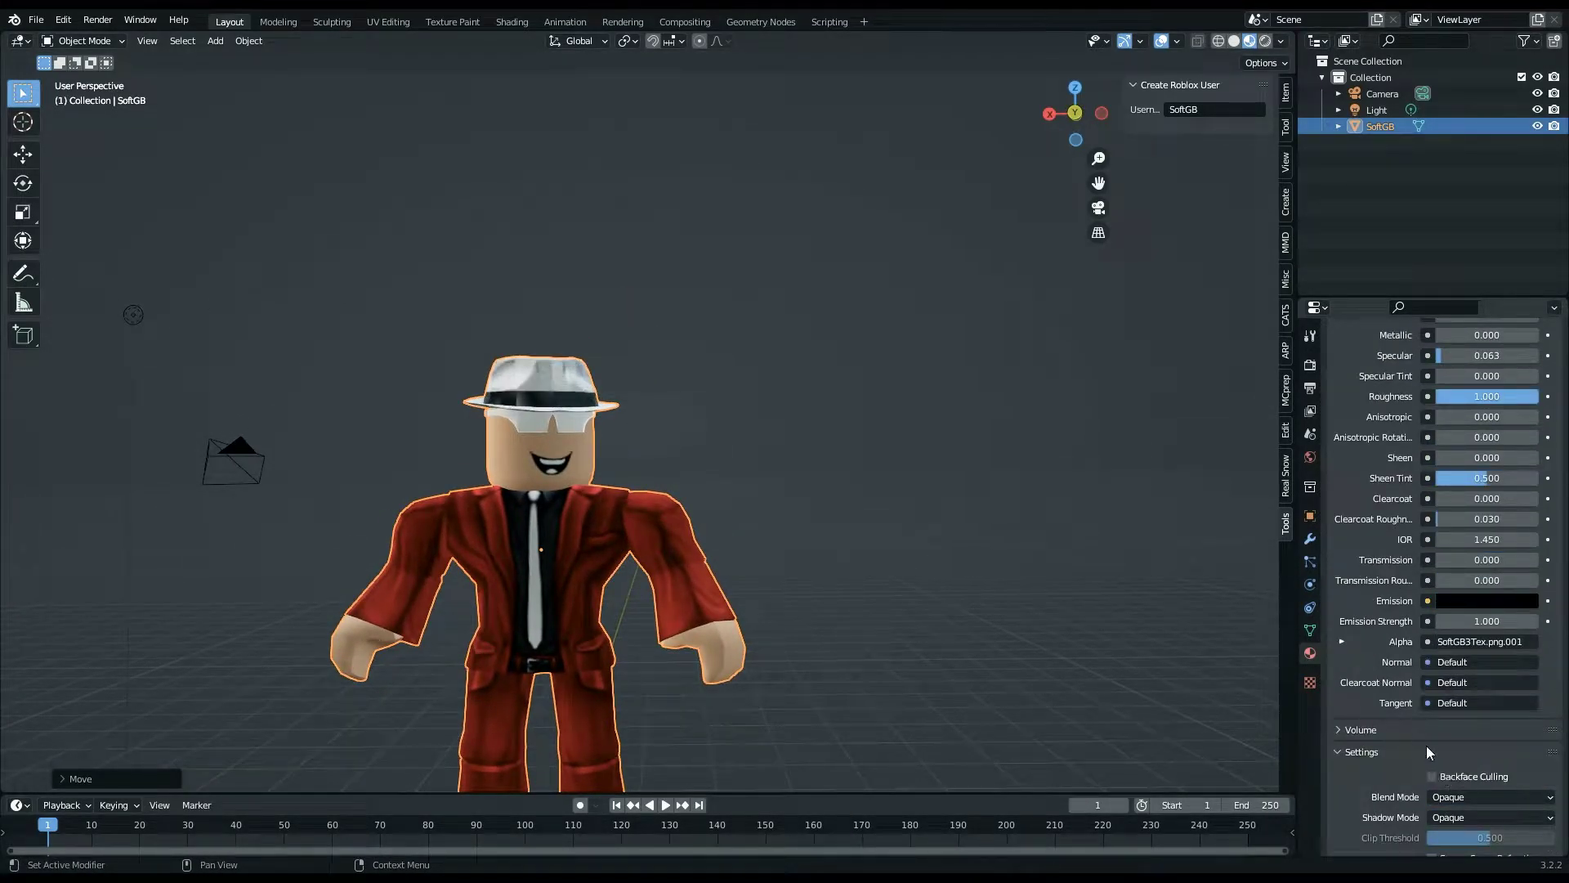
- Set the blend mode of the Handle2Mtl material to Opaque
{"action": "scroll", "coordinate": [1414, 686], "scroll_direction": "up", "scroll_amount": 12}
{"action": "left_click", "coordinate": [1387, 366]}
{"action": "left_click", "coordinate": [1387, 348]}
{"action": "scroll", "coordinate": [1433, 738], "scroll_direction": "down", "scroll_amount": 10}
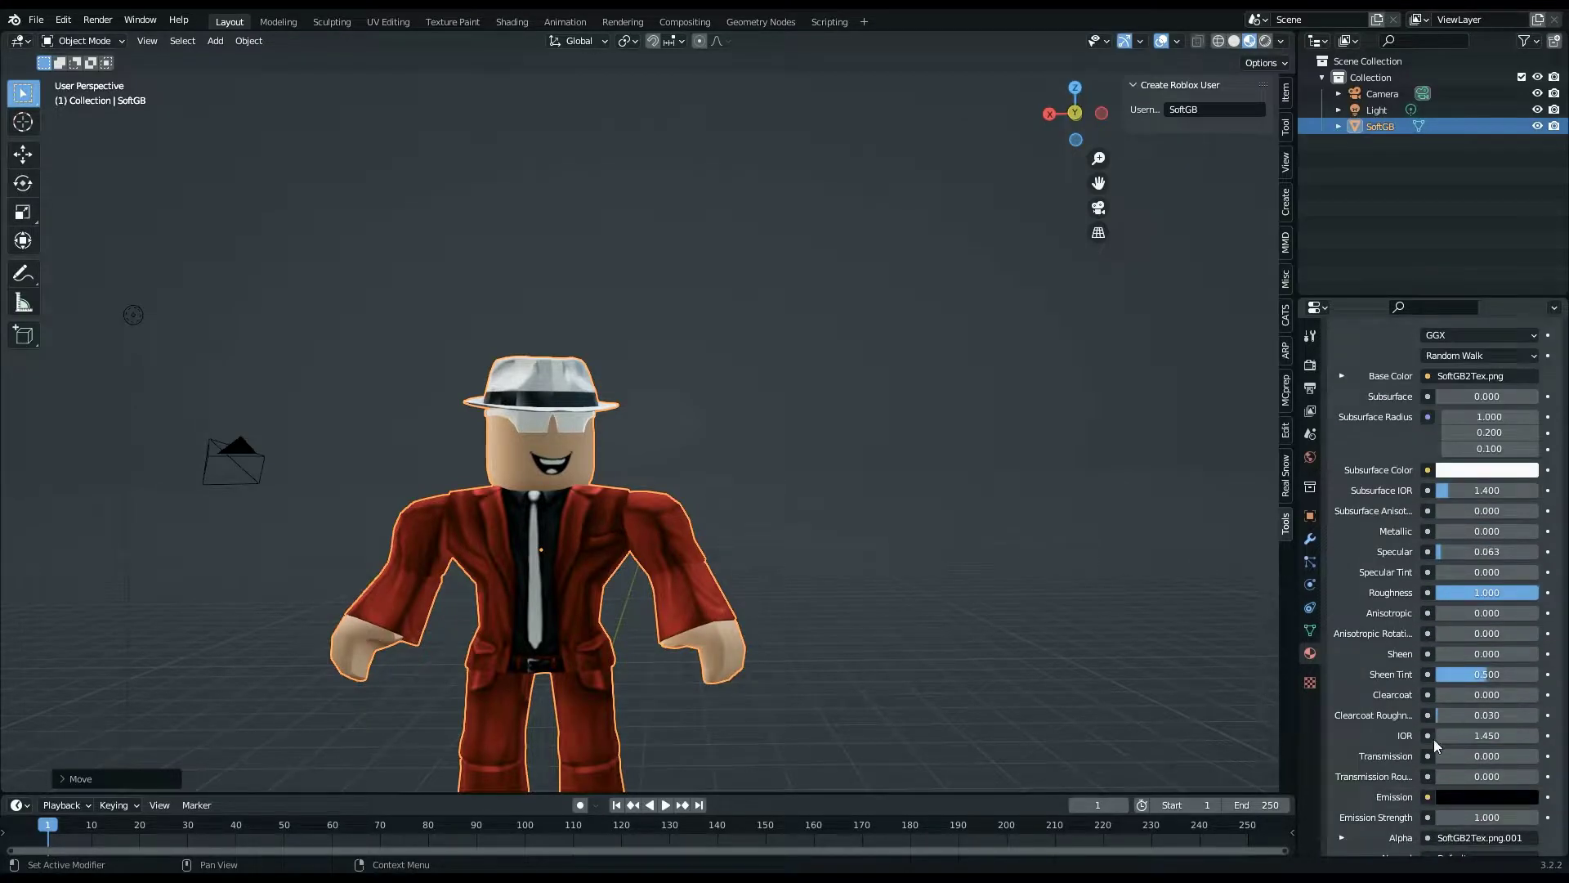
{"action": "left_click", "coordinate": [1476, 698]}
{"action": "left_click", "coordinate": [1471, 701]}
{"action": "left_click", "coordinate": [1470, 700]}
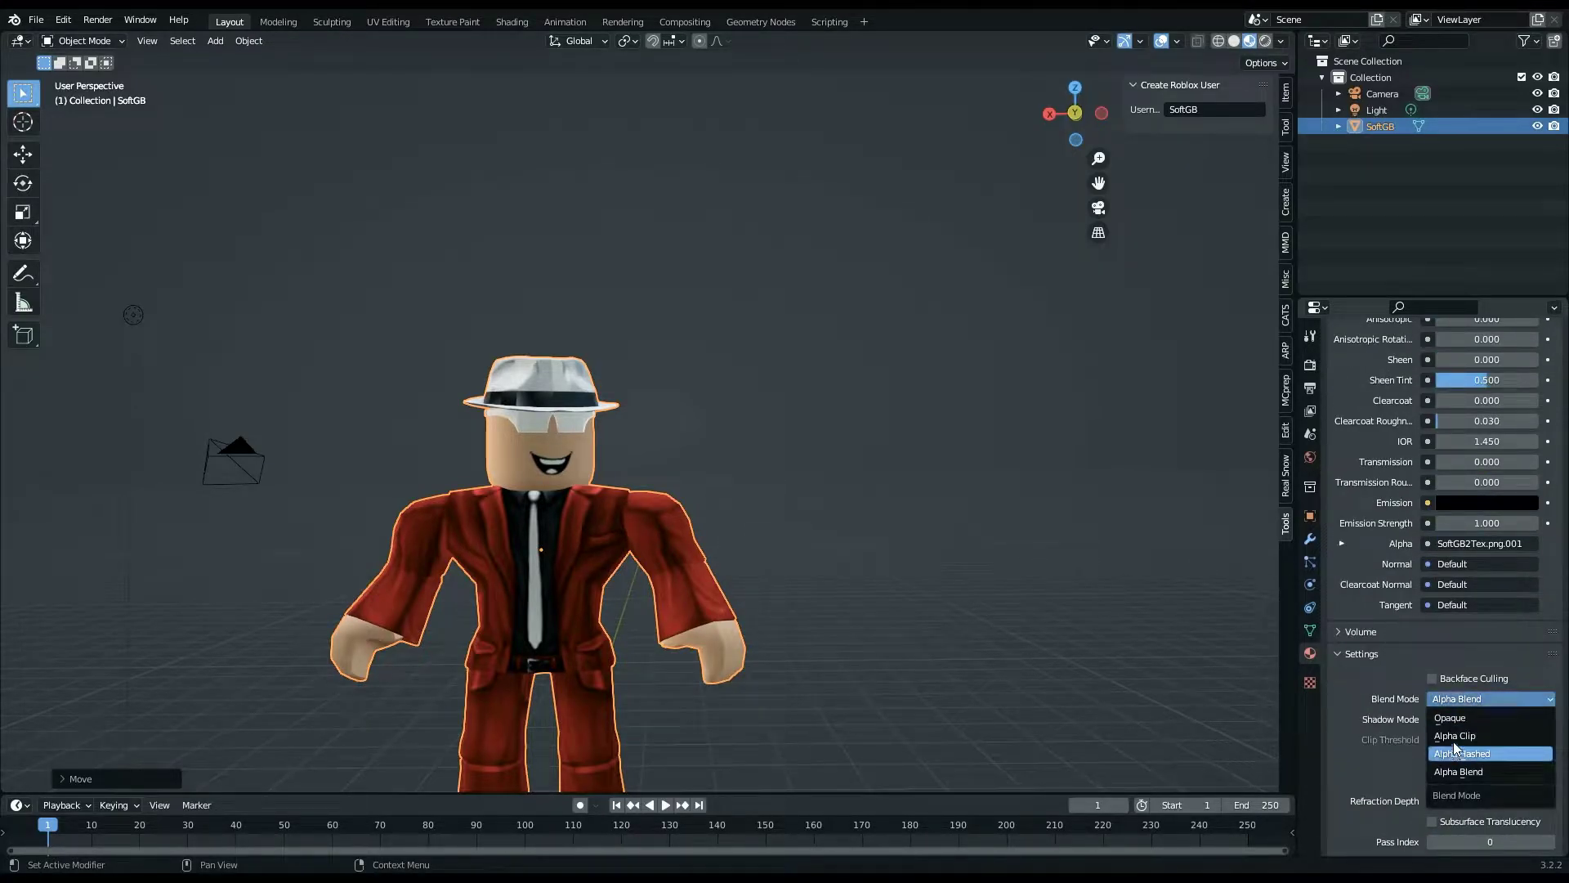
{"action": "left_click", "coordinate": [1460, 719]}
- Examine the textured character up close, with and without its selection outline
{"action": "key", "text": "shift+grave"}
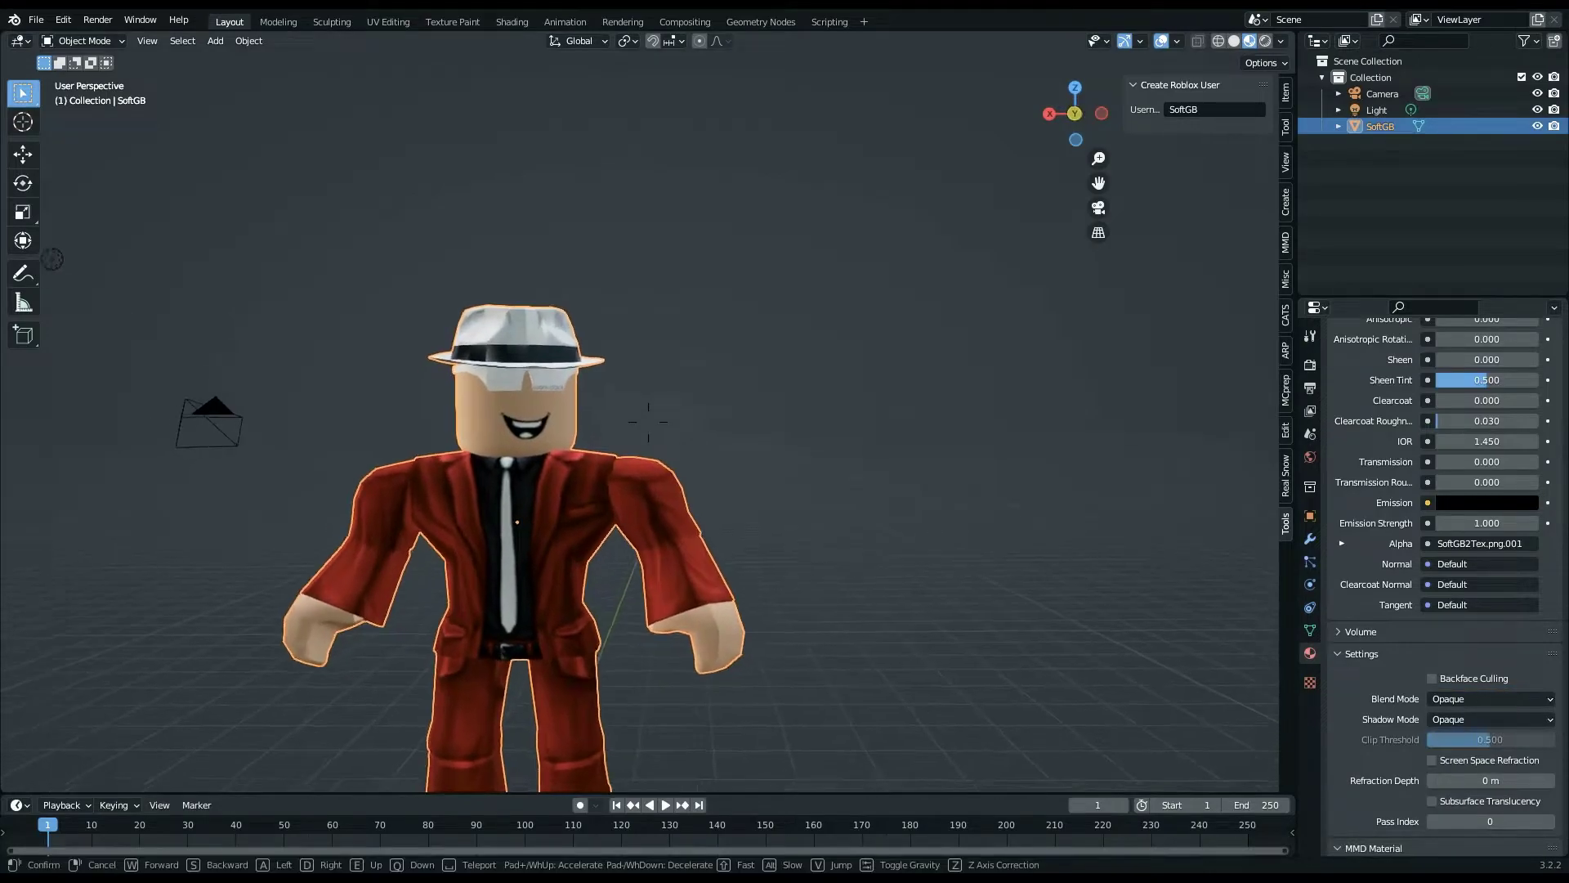
{"action": "key", "text": "w"}
{"action": "key", "text": "s"}
{"action": "left_click", "coordinate": [649, 421]}
{"action": "left_click", "coordinate": [886, 405]}
{"action": "left_click", "coordinate": [649, 425]}
{"action": "left_click", "coordinate": [709, 482]}
{"action": "left_click", "coordinate": [531, 438]}
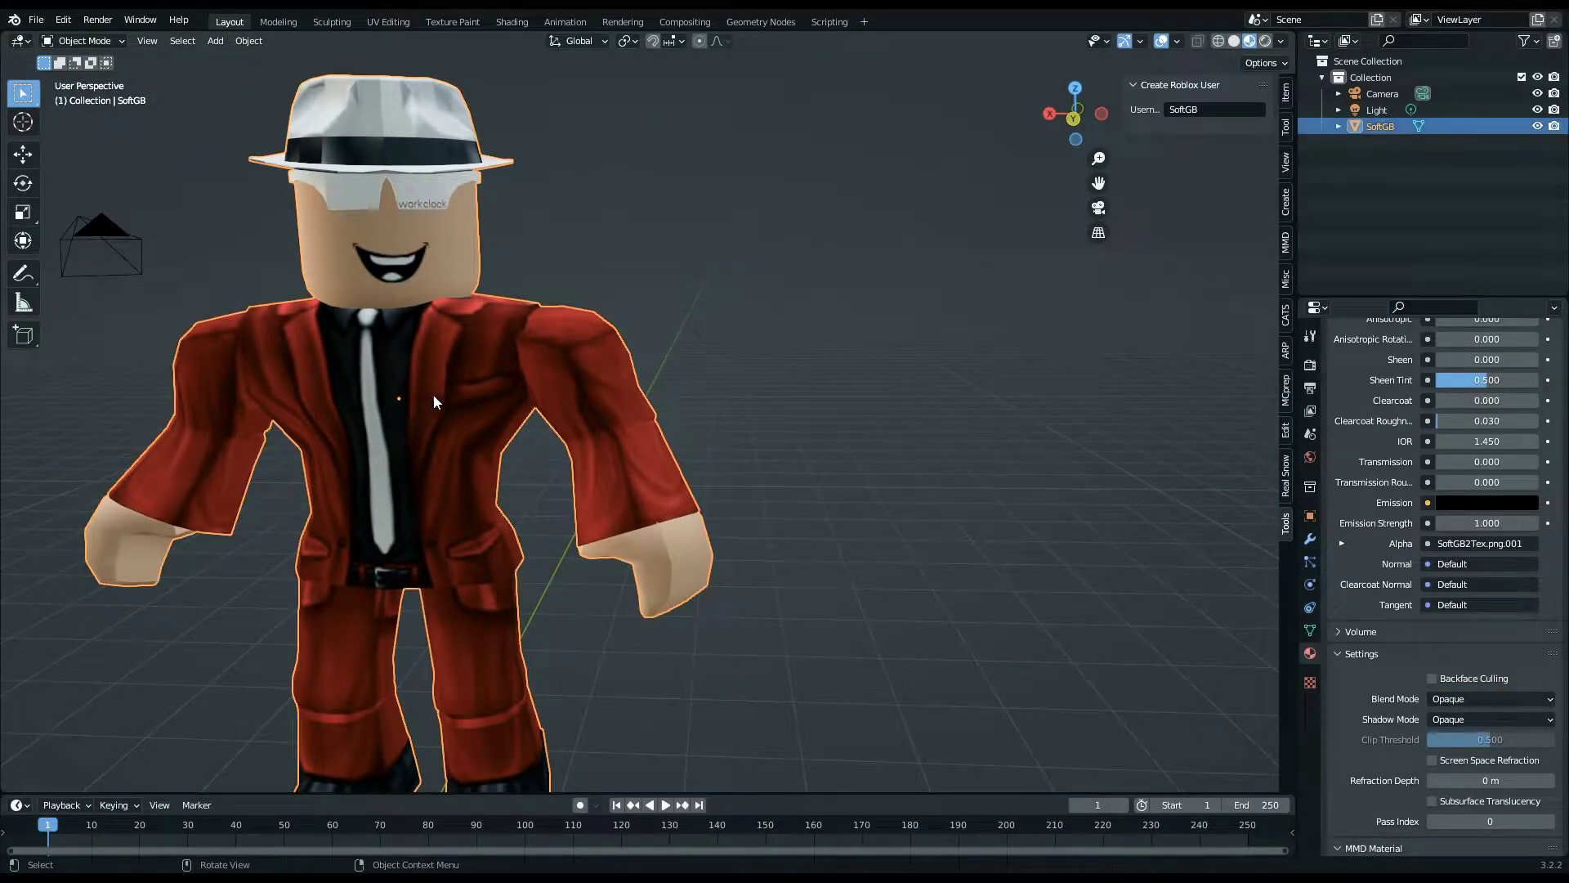
{"action": "left_click", "coordinate": [773, 342]}
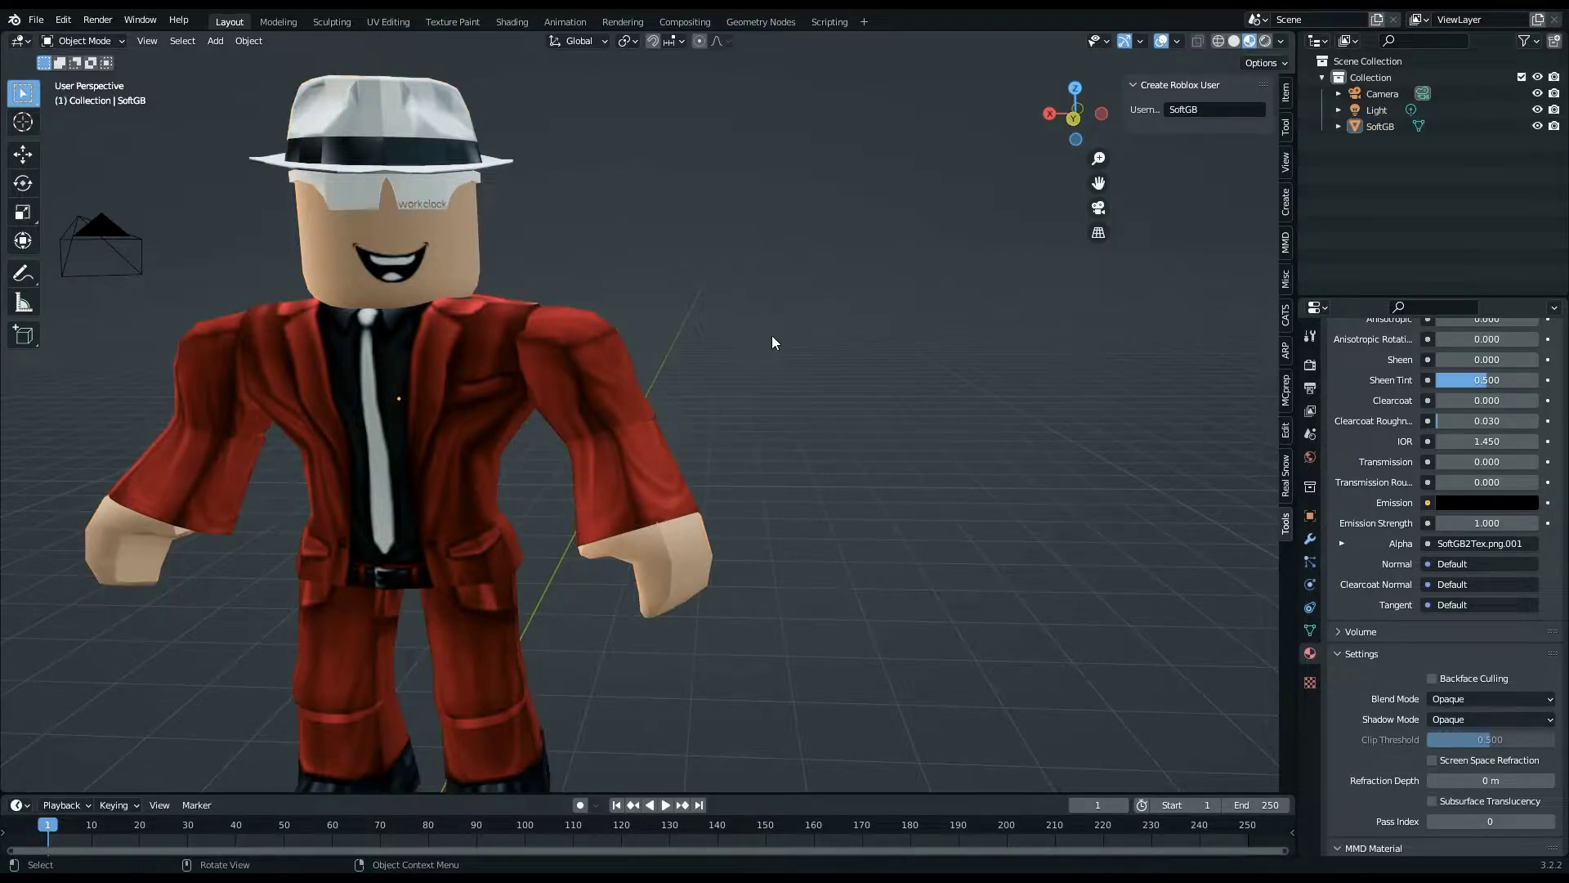
- Enter Edit Mode on the character and merge all its vertices by distance
{"action": "left_click", "coordinate": [623, 409]}
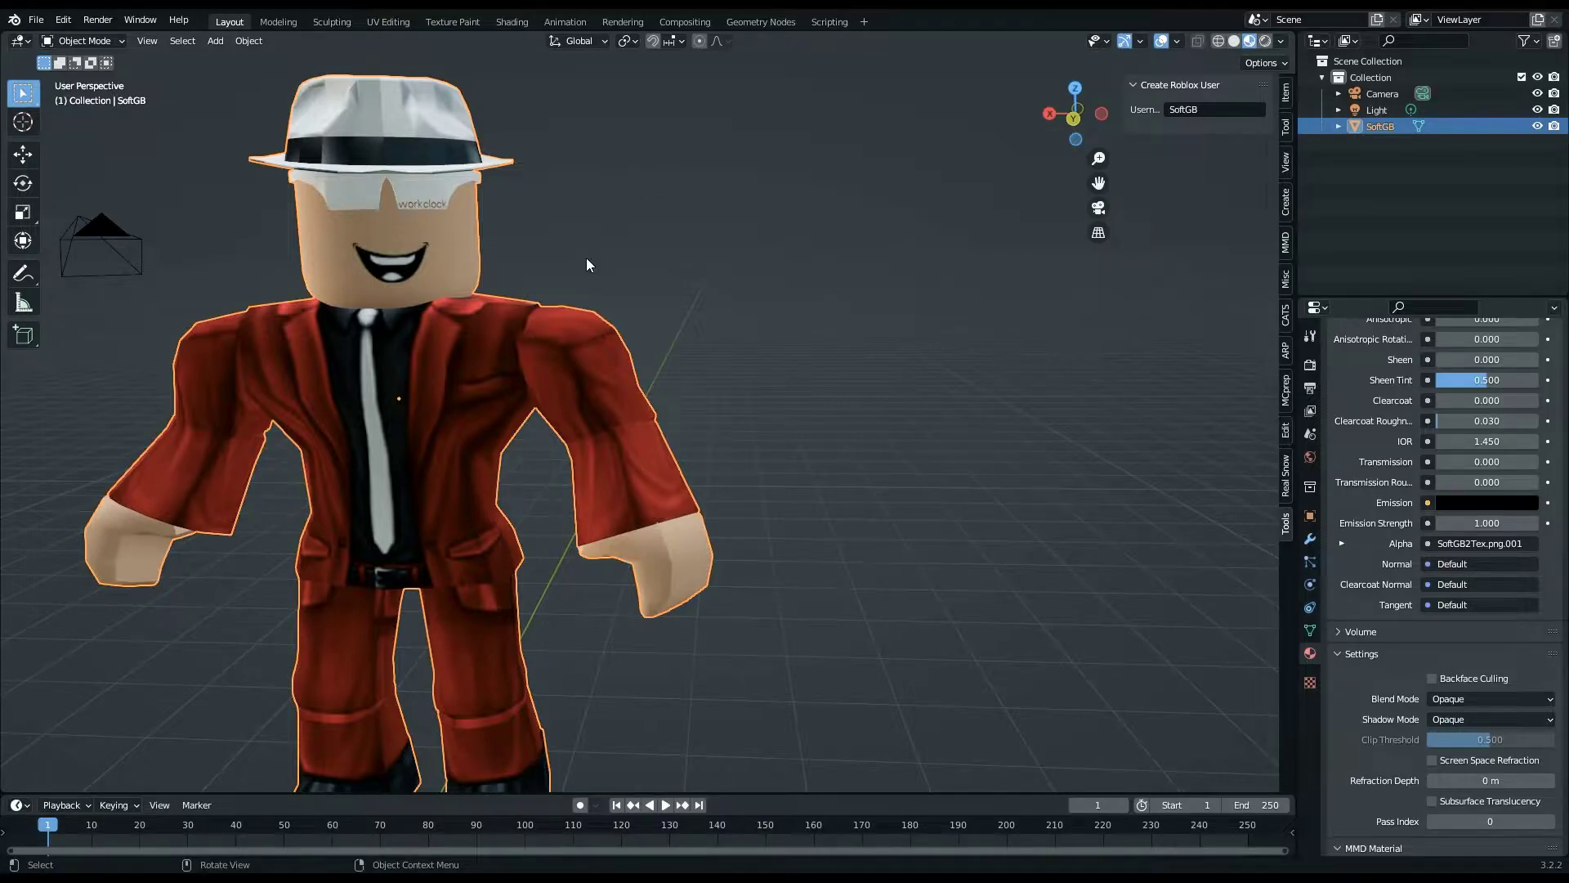
{"action": "key", "text": "Tab"}
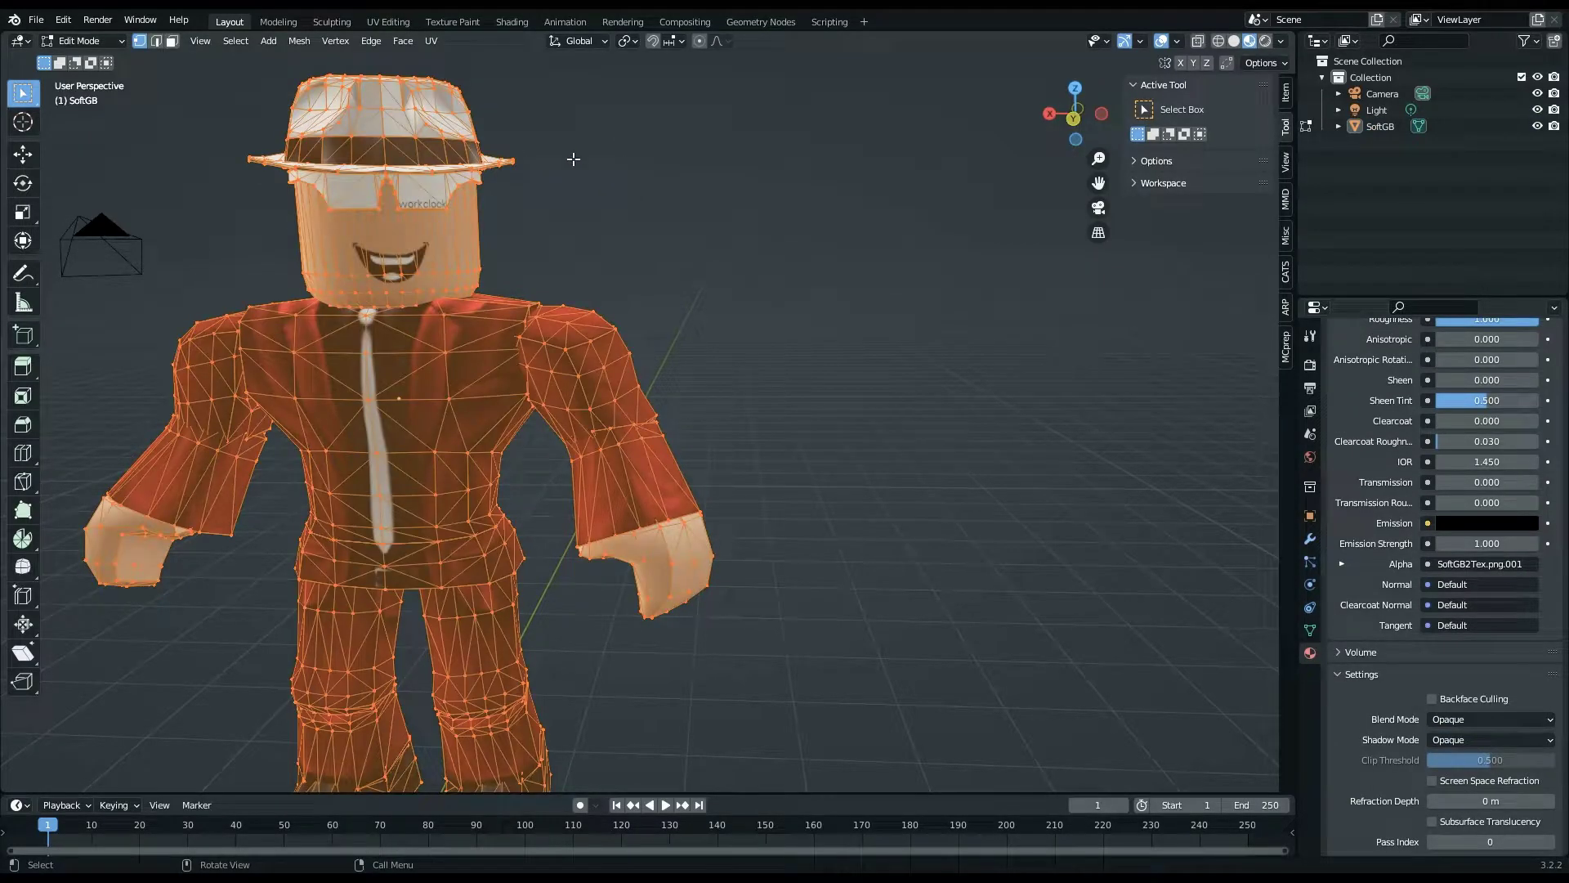
{"action": "key", "text": "m"}
{"action": "left_click", "coordinate": [544, 219]}
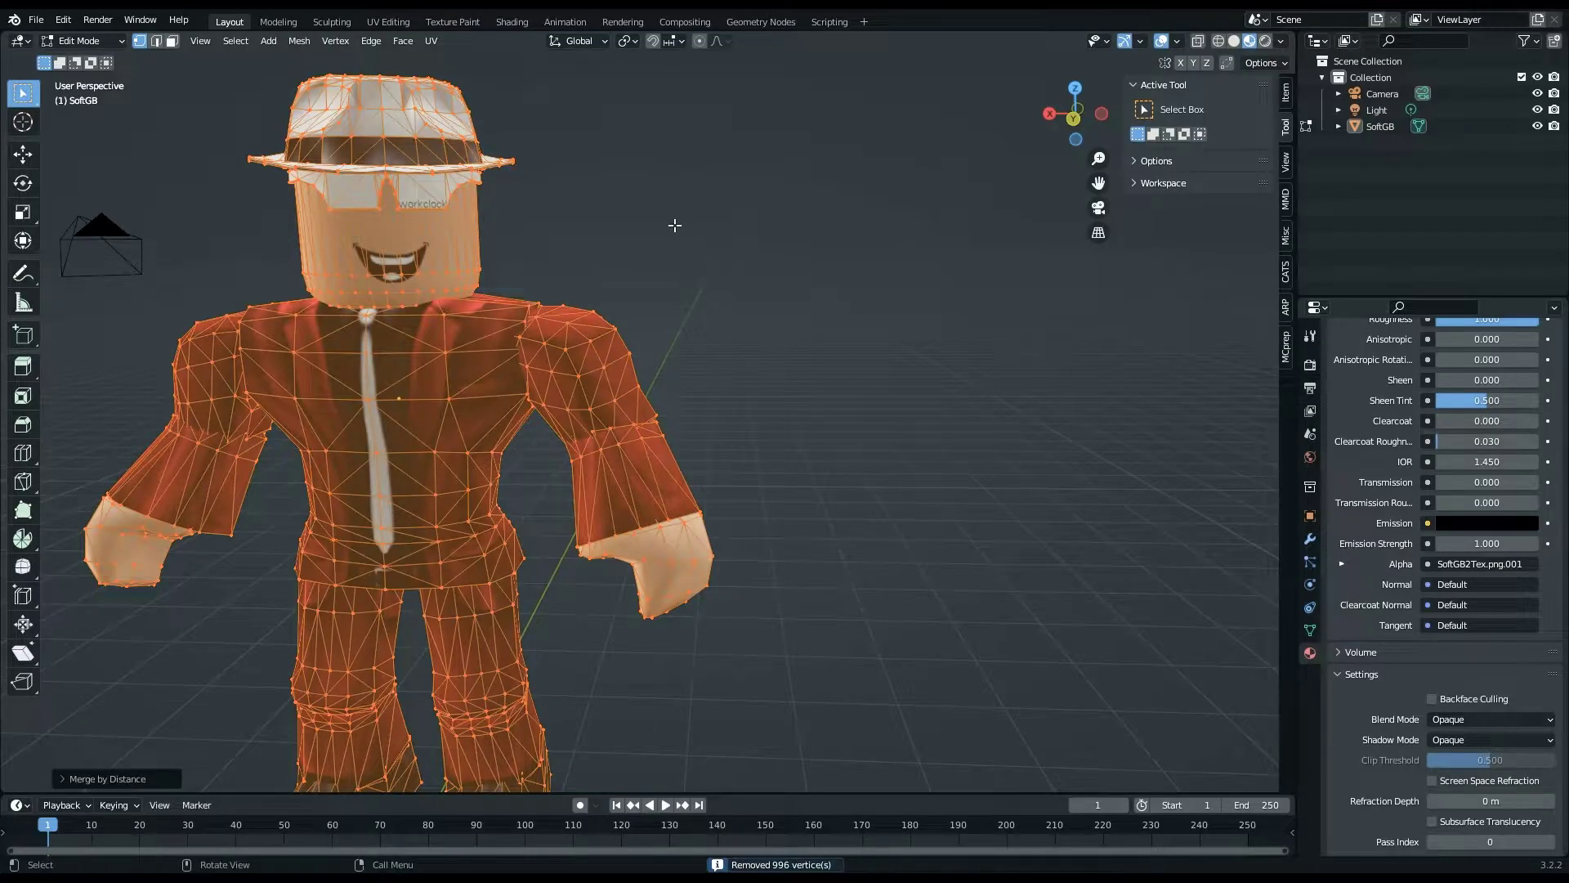
- Convert all of the character's triangles to quads with Tris to Quads
{"action": "left_click", "coordinate": [669, 217]}
{"action": "key", "text": "F3"}
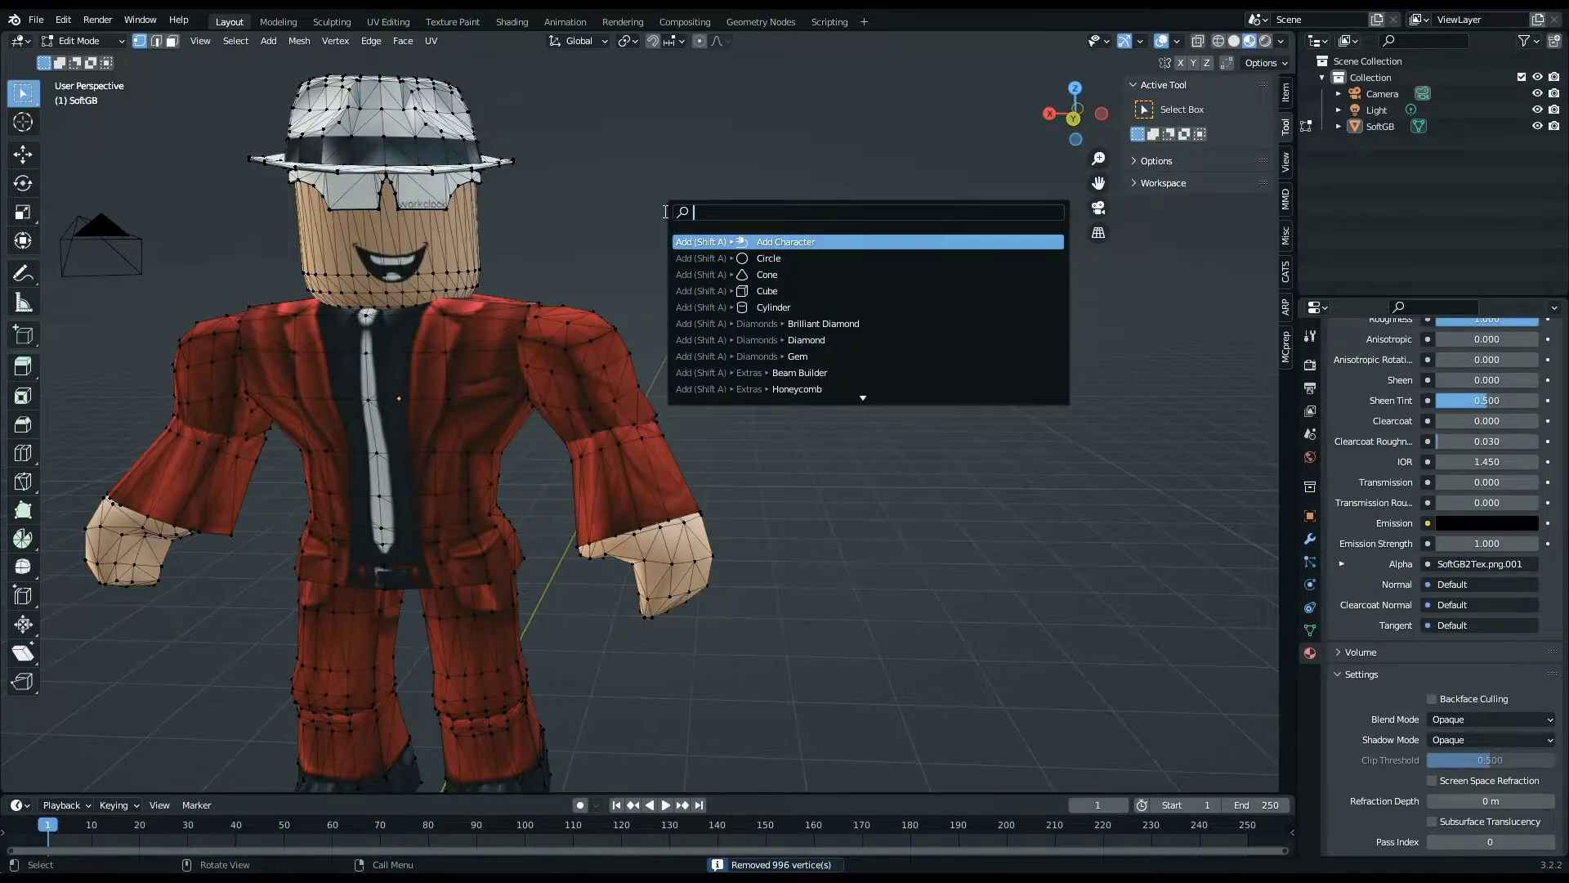
{"action": "key", "text": "a"}
{"action": "key", "text": "F3"}
{"action": "type", "text": "tris t"}
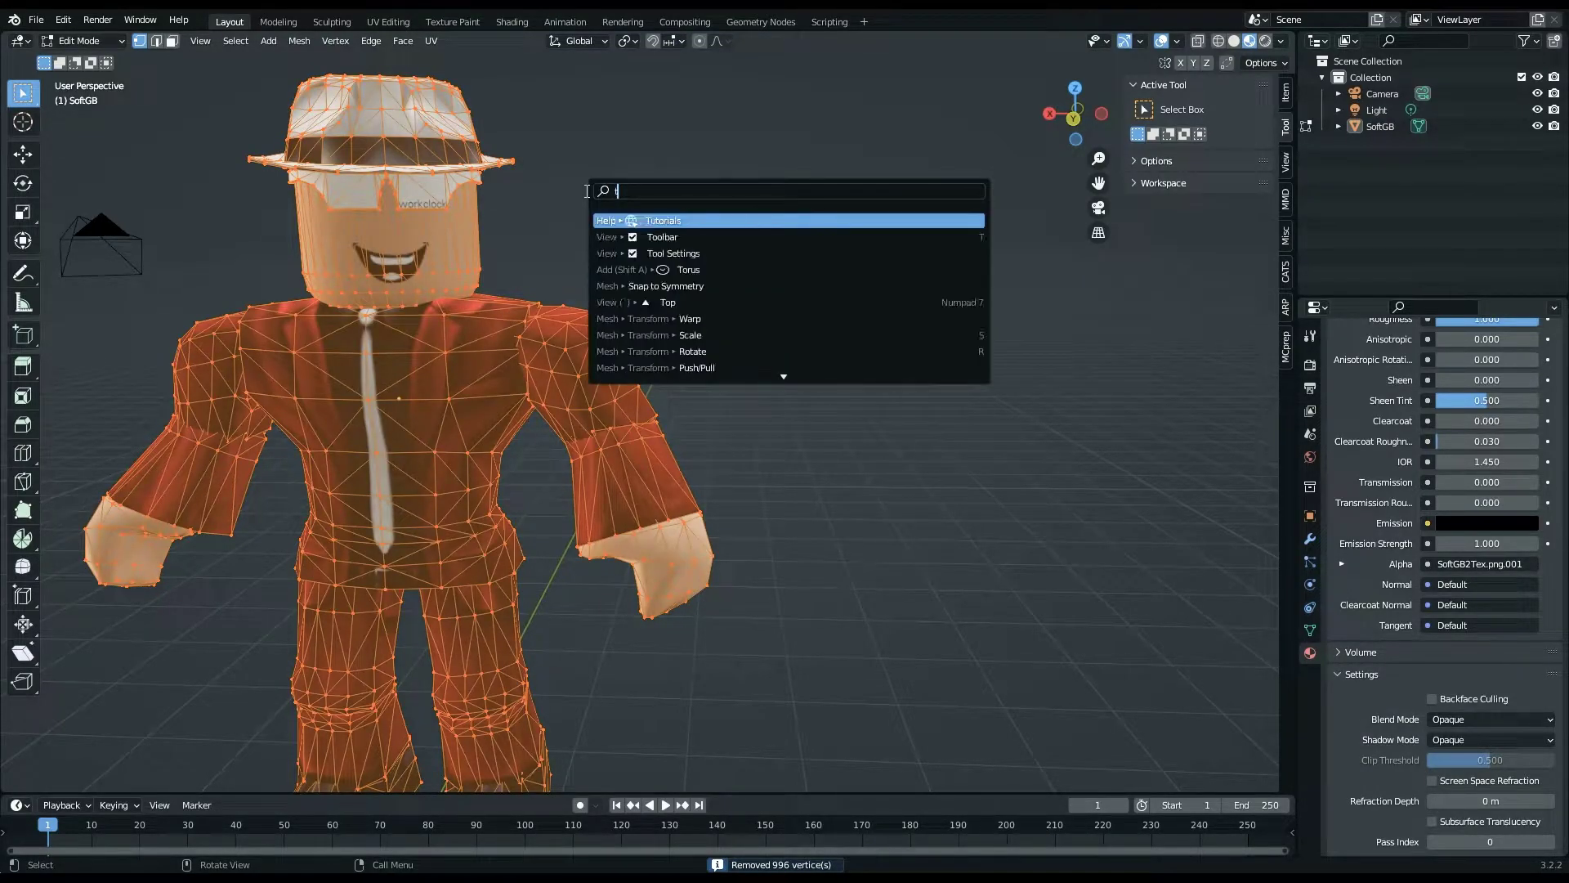
{"action": "left_click", "coordinate": [632, 217]}
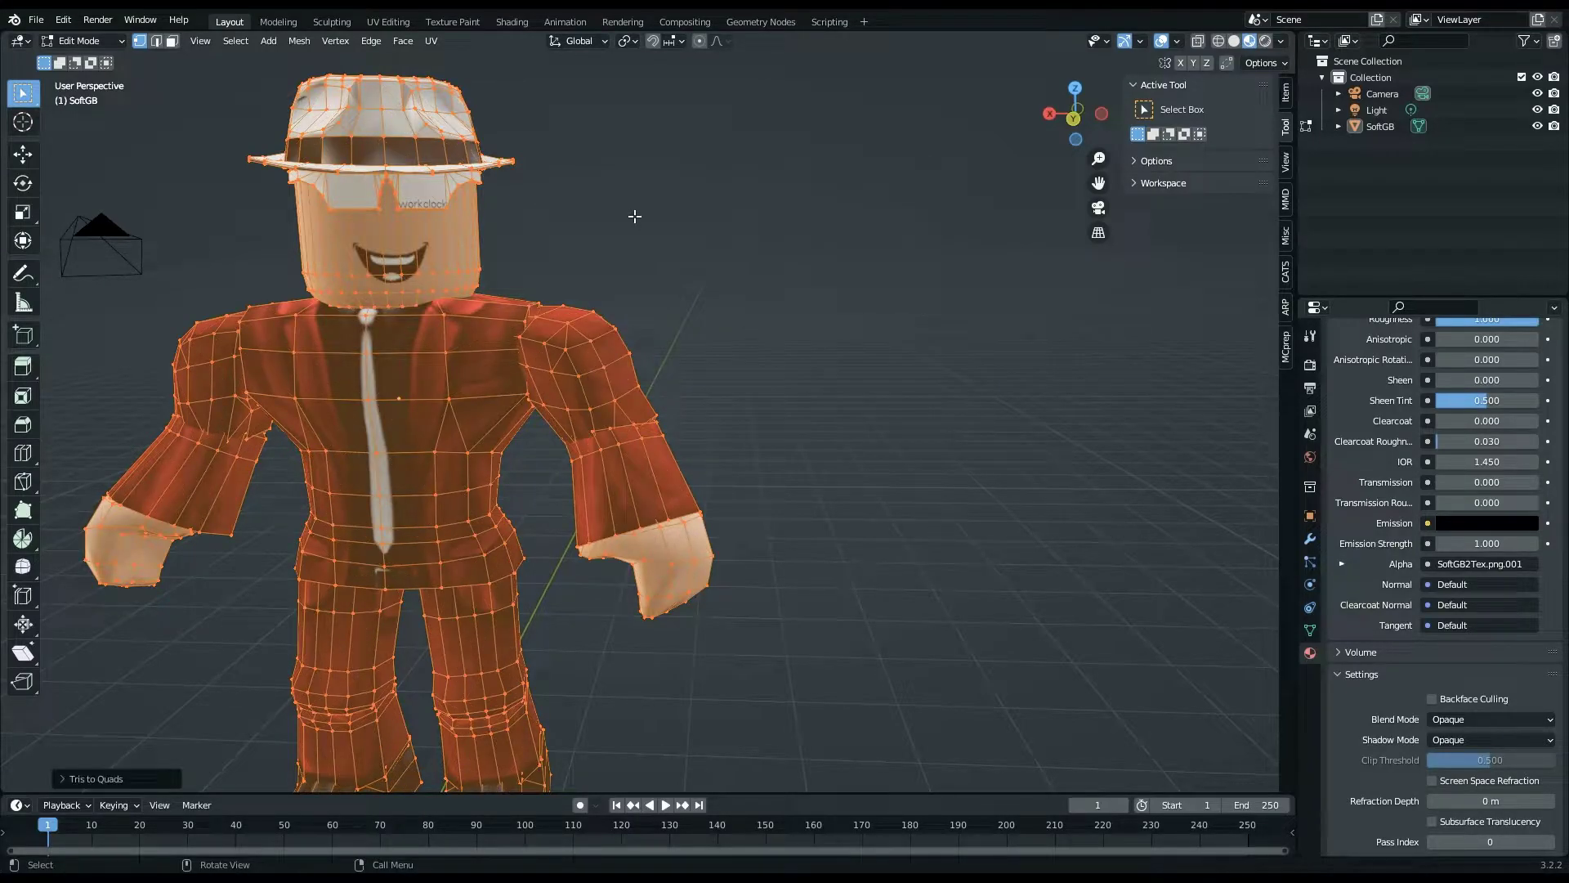
- Delete the vertices of the character's head, torso, arms and legs, including their linked geometry
{"action": "left_click", "coordinate": [610, 221]}
{"action": "key", "text": "shift+grave"}
{"action": "left_click", "coordinate": [694, 375]}
{"action": "left_click", "coordinate": [629, 332]}
{"action": "key", "text": "ctrl+l"}
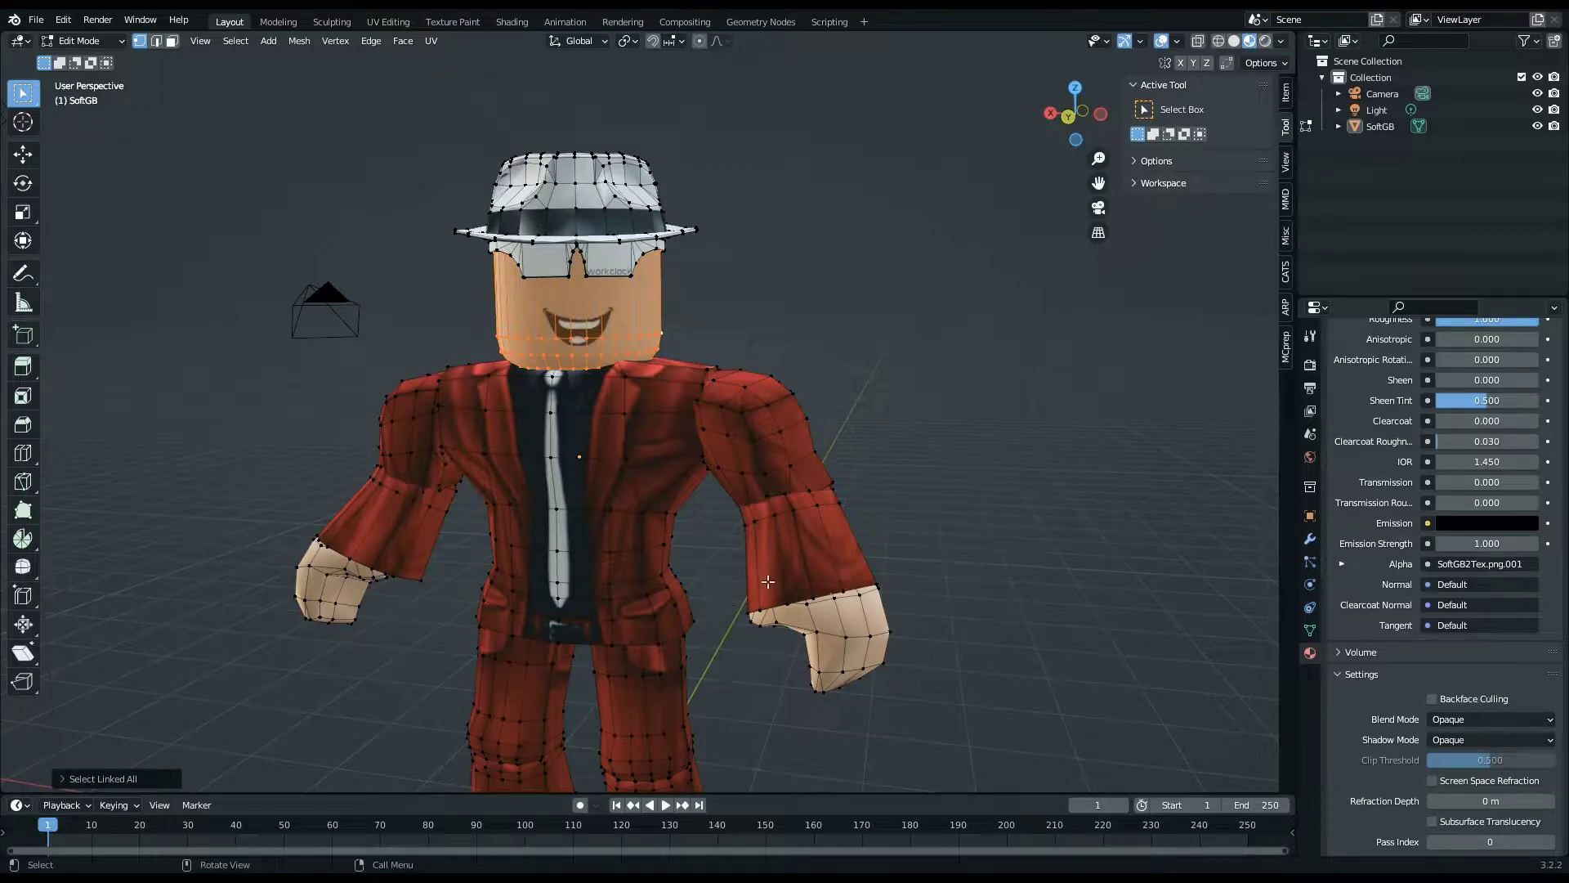
{"action": "left_click_drag", "start_coordinate": [261, 406], "coordinate": [980, 748], "text": "shift"}
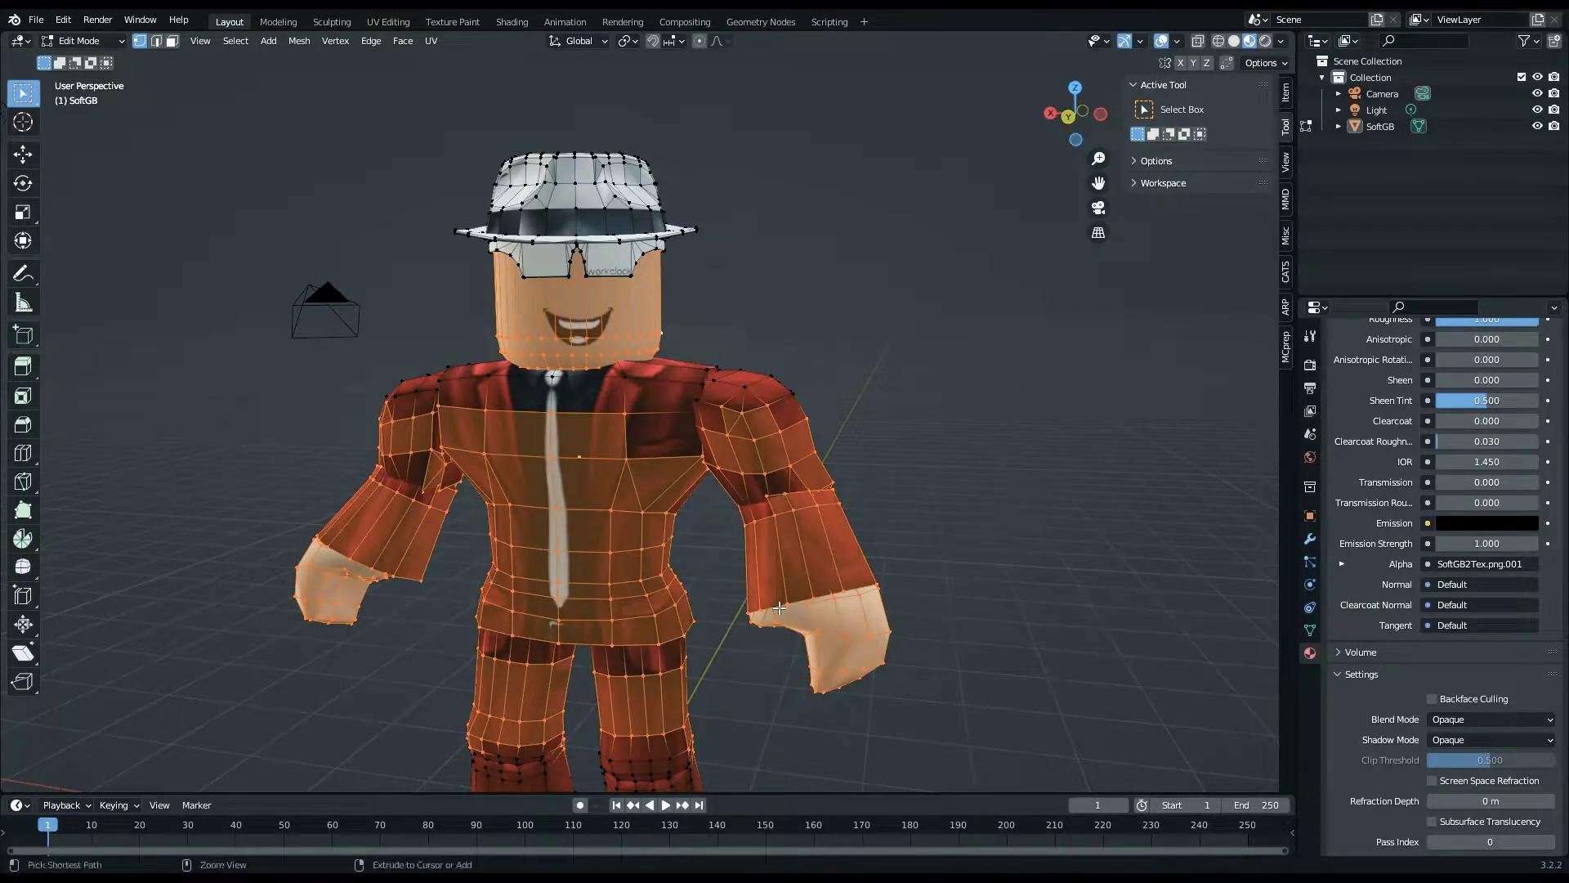
{"action": "key", "text": "ctrl+l"}
{"action": "key", "text": "x"}
{"action": "left_click", "coordinate": [761, 518]}
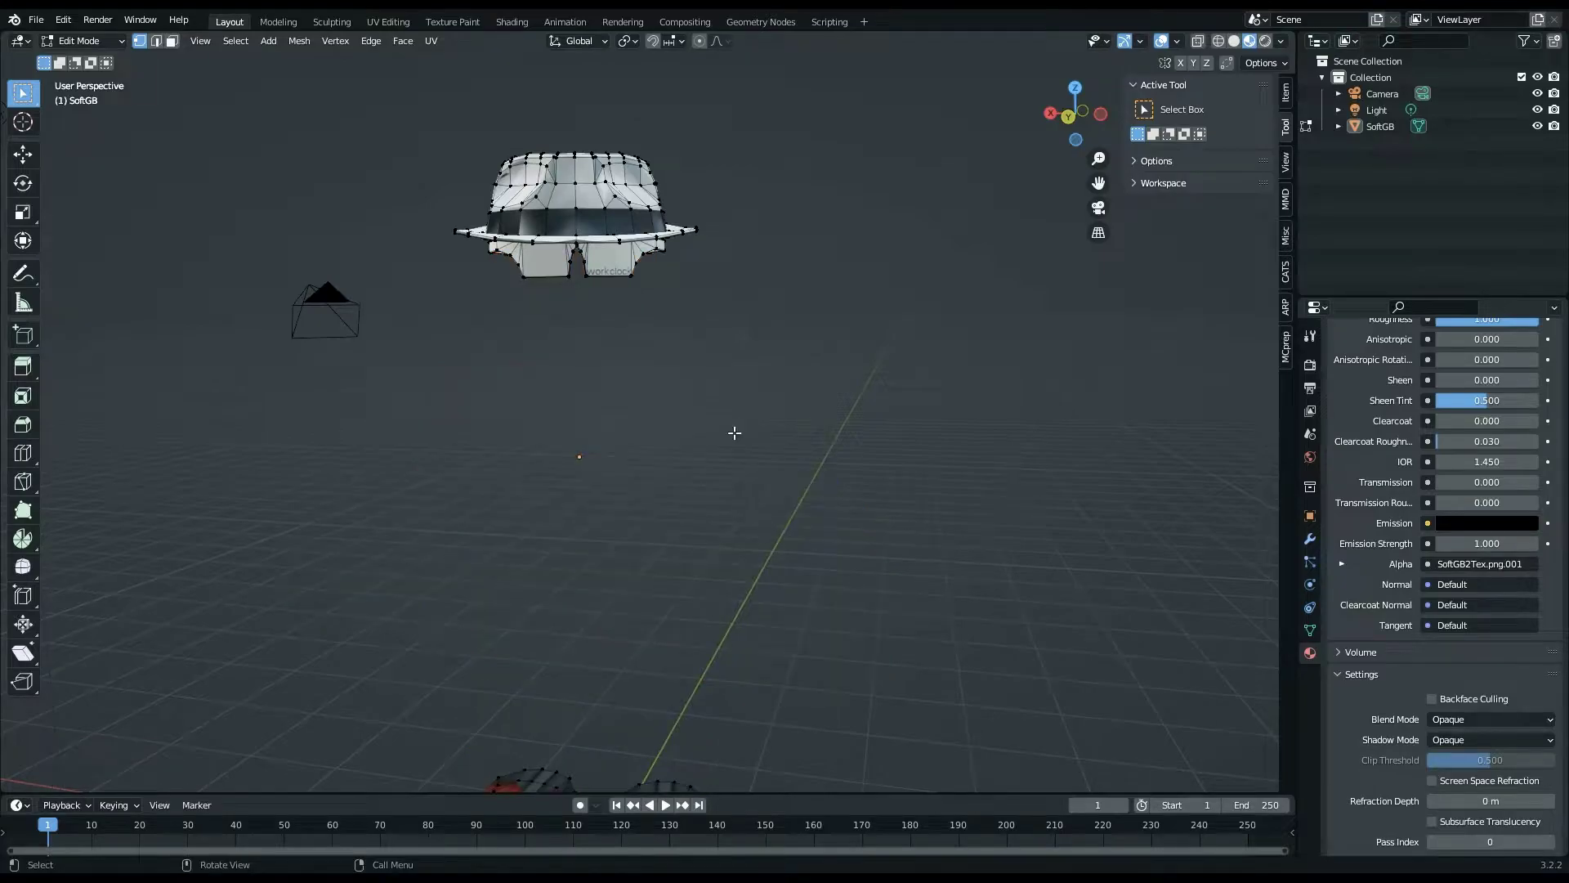
- Delete the vertices of the two leftover feet, including their linked geometry
{"action": "scroll", "coordinate": [736, 463], "scroll_direction": "down", "scroll_amount": 5}
{"action": "left_click_drag", "start_coordinate": [729, 668], "coordinate": [416, 499]}
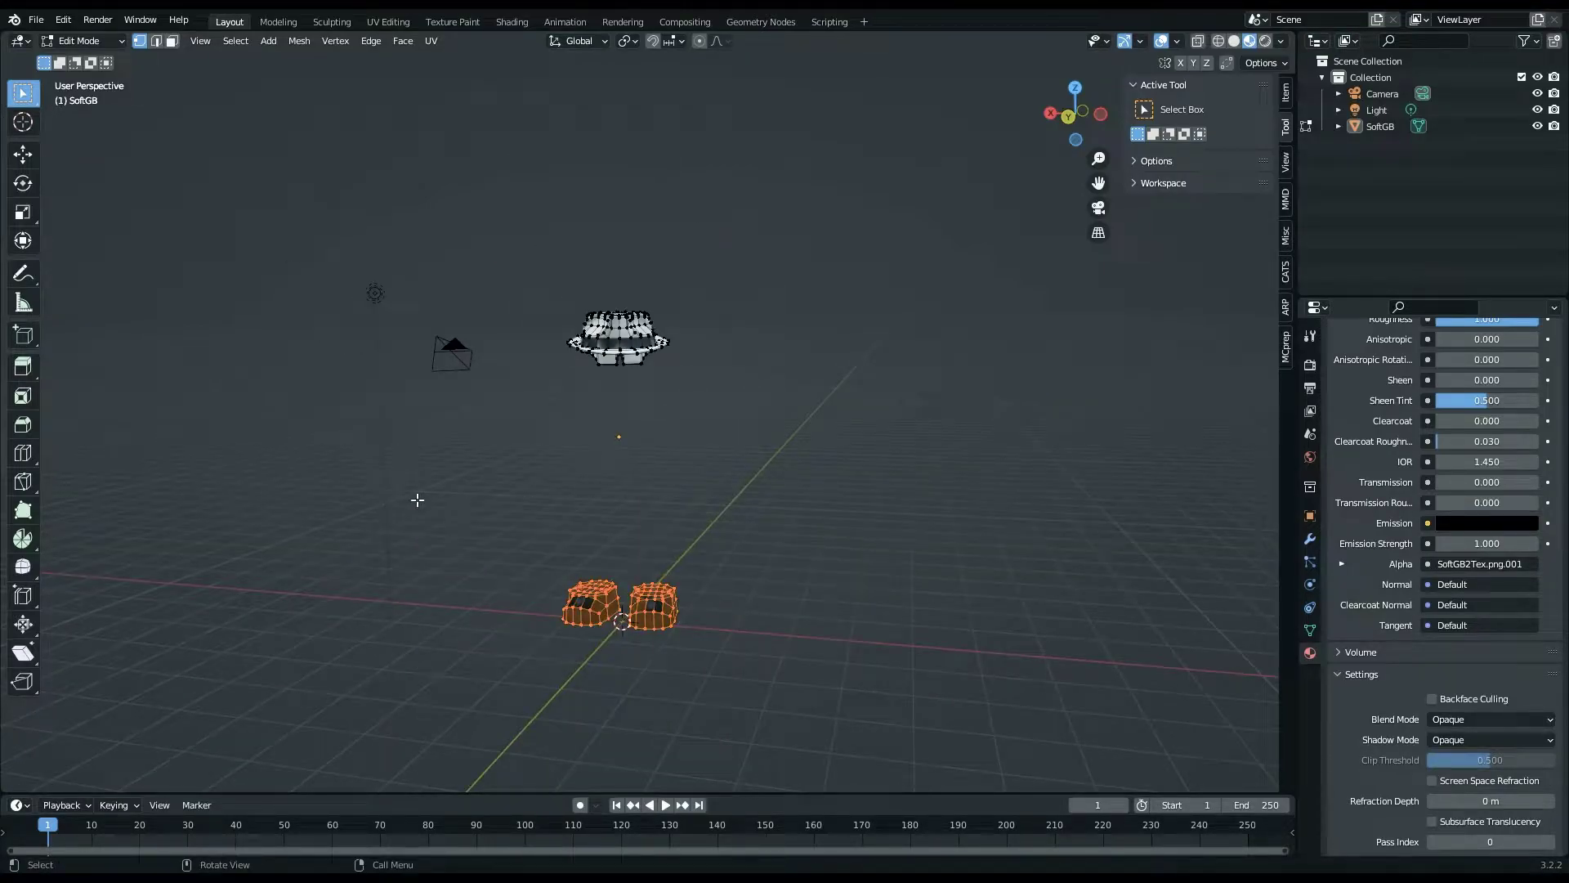
{"action": "key", "text": "ctrl+l"}
{"action": "key", "text": "x"}
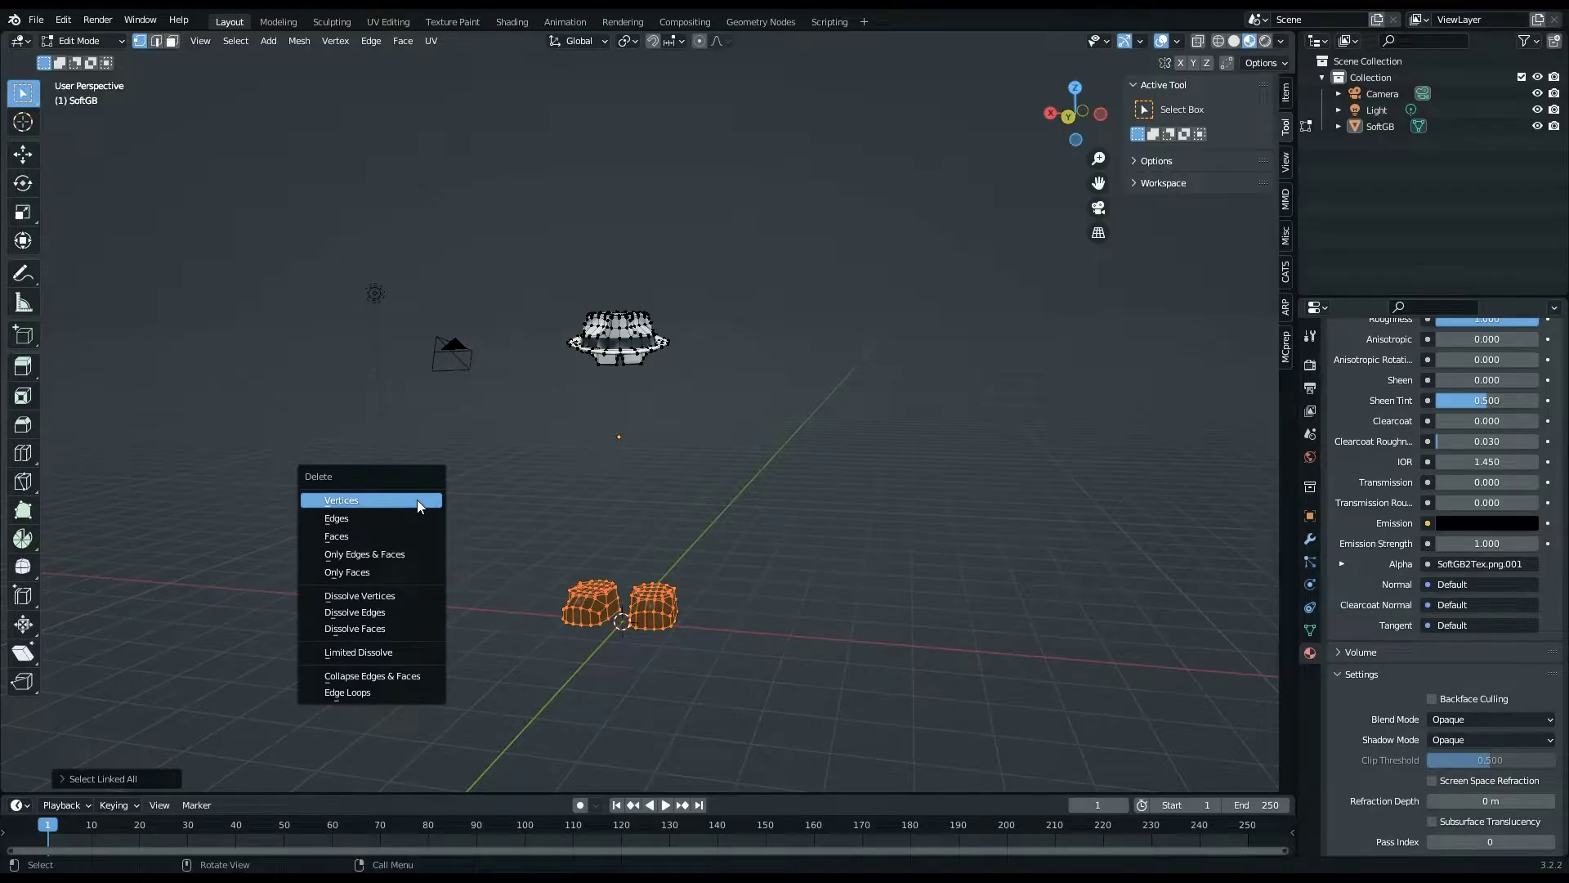
{"action": "left_click", "coordinate": [417, 498]}
- Separate the hat's linked geometry from the glasses into its own object and return to Object Mode
{"action": "scroll", "coordinate": [662, 483], "scroll_direction": "up", "scroll_amount": 5}
{"action": "scroll", "coordinate": [701, 204], "scroll_direction": "down", "scroll_amount": 2}
{"action": "key", "text": "ctrl+l"}
{"action": "key", "text": "g"}
{"action": "key", "text": "Escape"}
{"action": "key", "text": "p"}
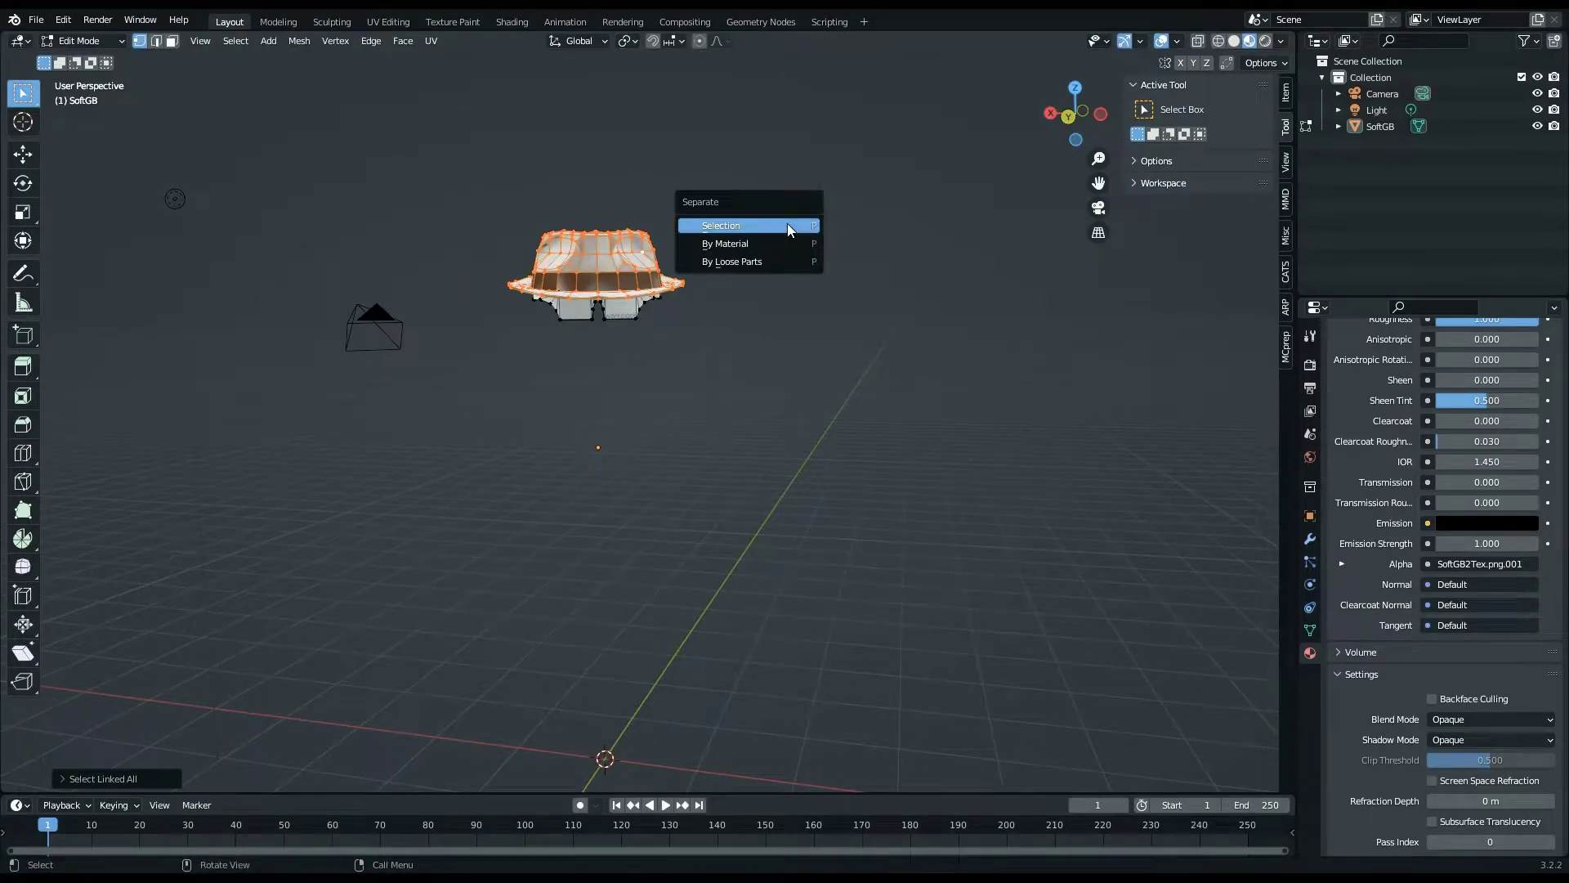
{"action": "left_click", "coordinate": [787, 223]}
{"action": "key", "text": "Tab"}
- Try moving the hat and the glasses individually, cancelling each move
{"action": "left_click", "coordinate": [666, 277]}
{"action": "key", "text": "g"}
{"action": "right_click", "coordinate": [965, 285]}
{"action": "left_click", "coordinate": [614, 317]}
{"action": "key", "text": "g"}
{"action": "key", "text": "Escape"}
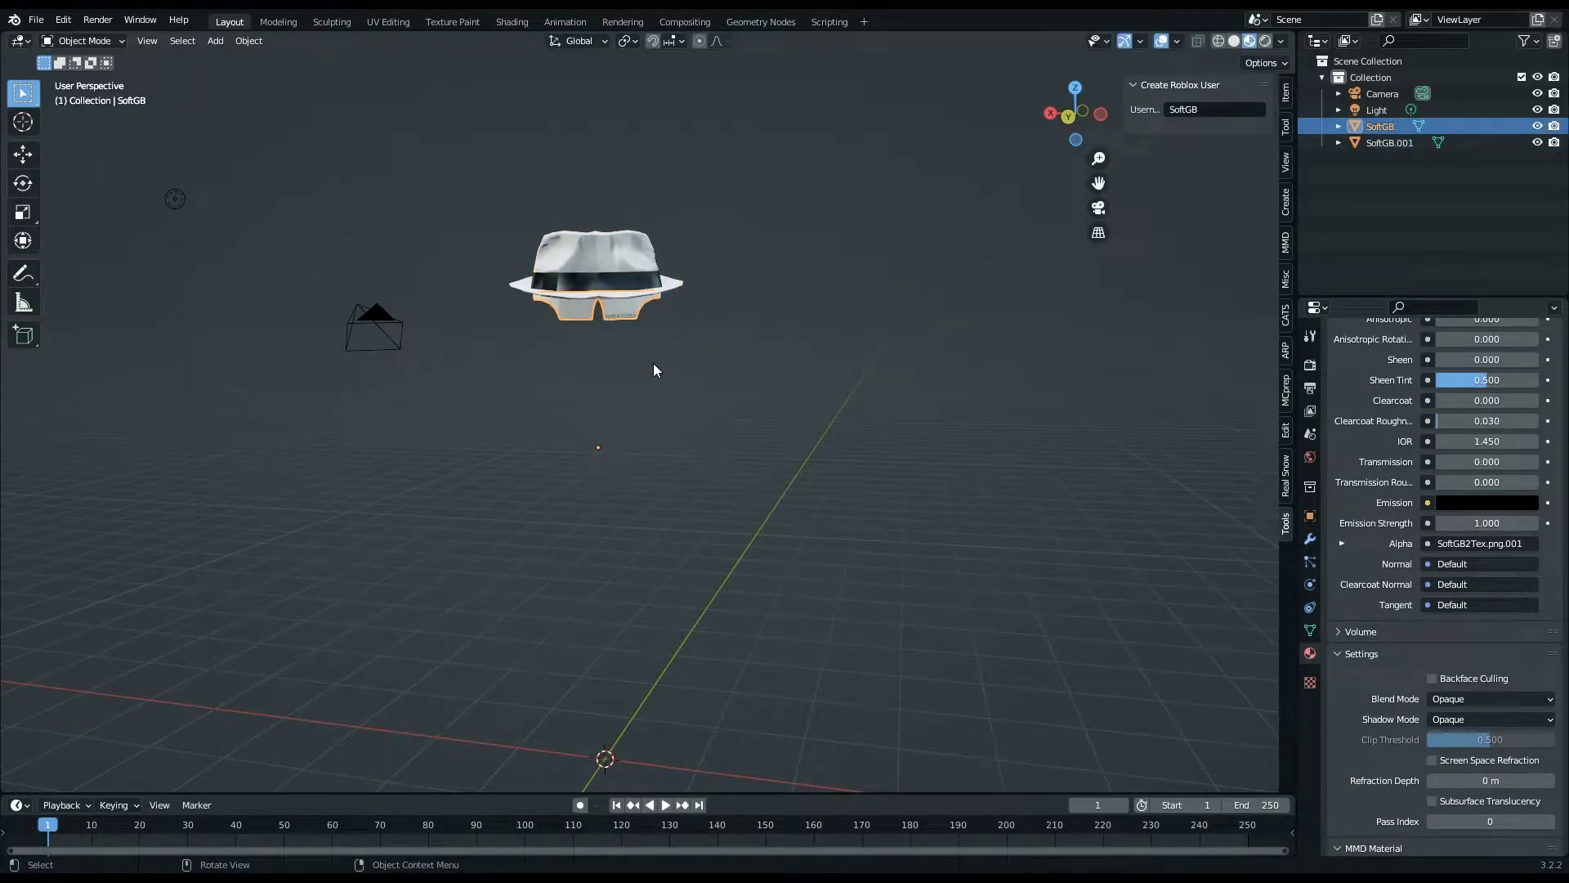
- Delete both the hat and the glasses objects from the scene
{"action": "left_click", "coordinate": [723, 335]}
{"action": "scroll", "coordinate": [1548, 785], "scroll_direction": "up", "scroll_amount": 15}
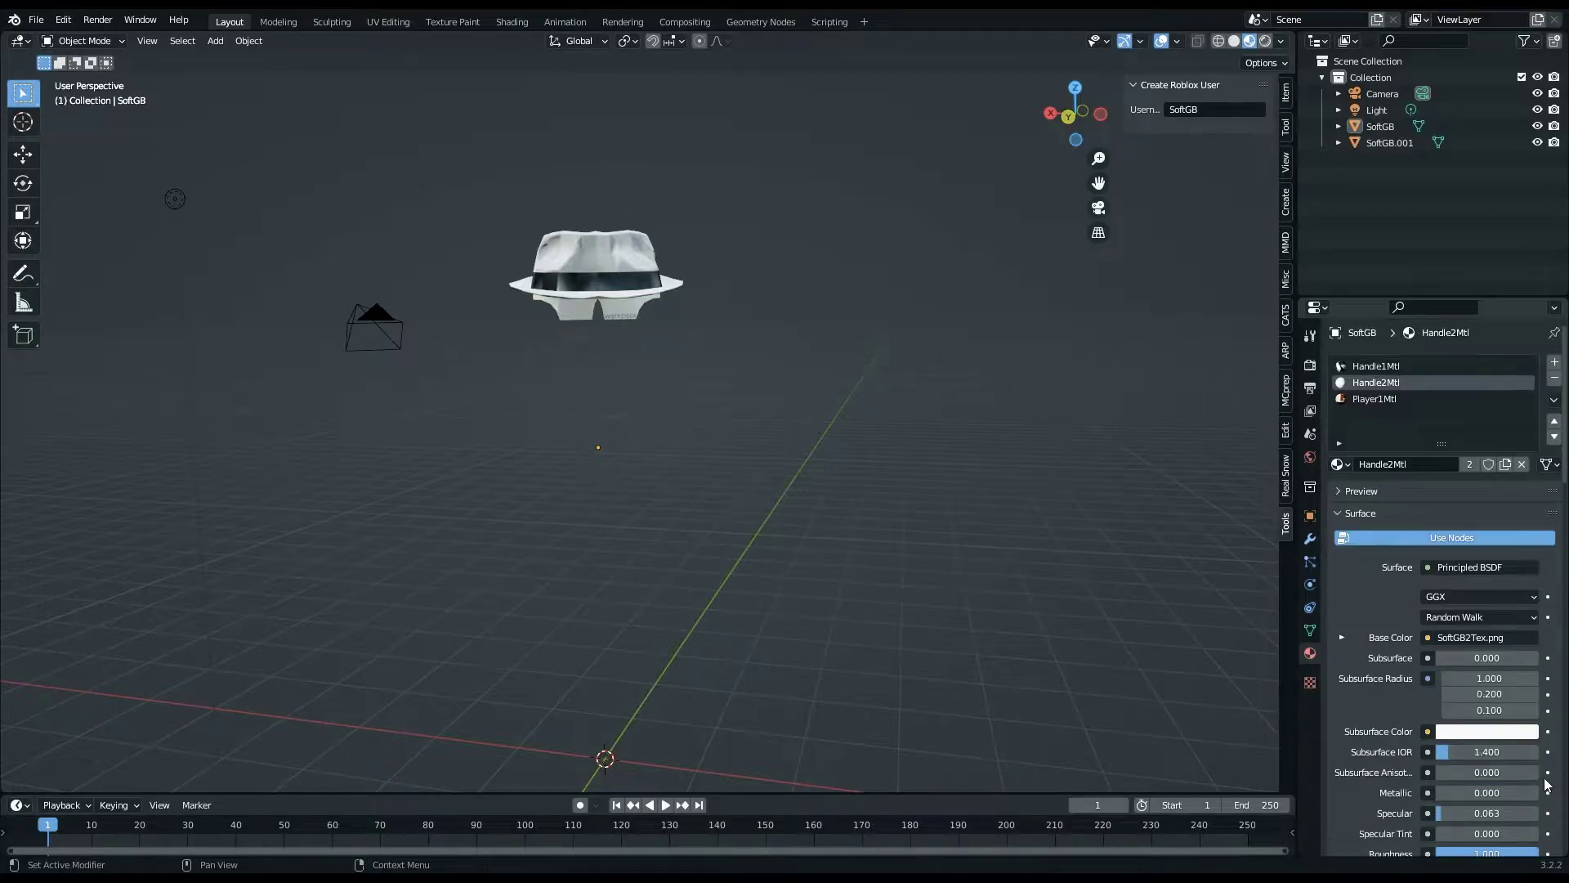
{"action": "left_click", "coordinate": [642, 266]}
{"action": "left_click_drag", "start_coordinate": [718, 354], "coordinate": [516, 156], "text": "shift"}
{"action": "key", "text": "Delete"}
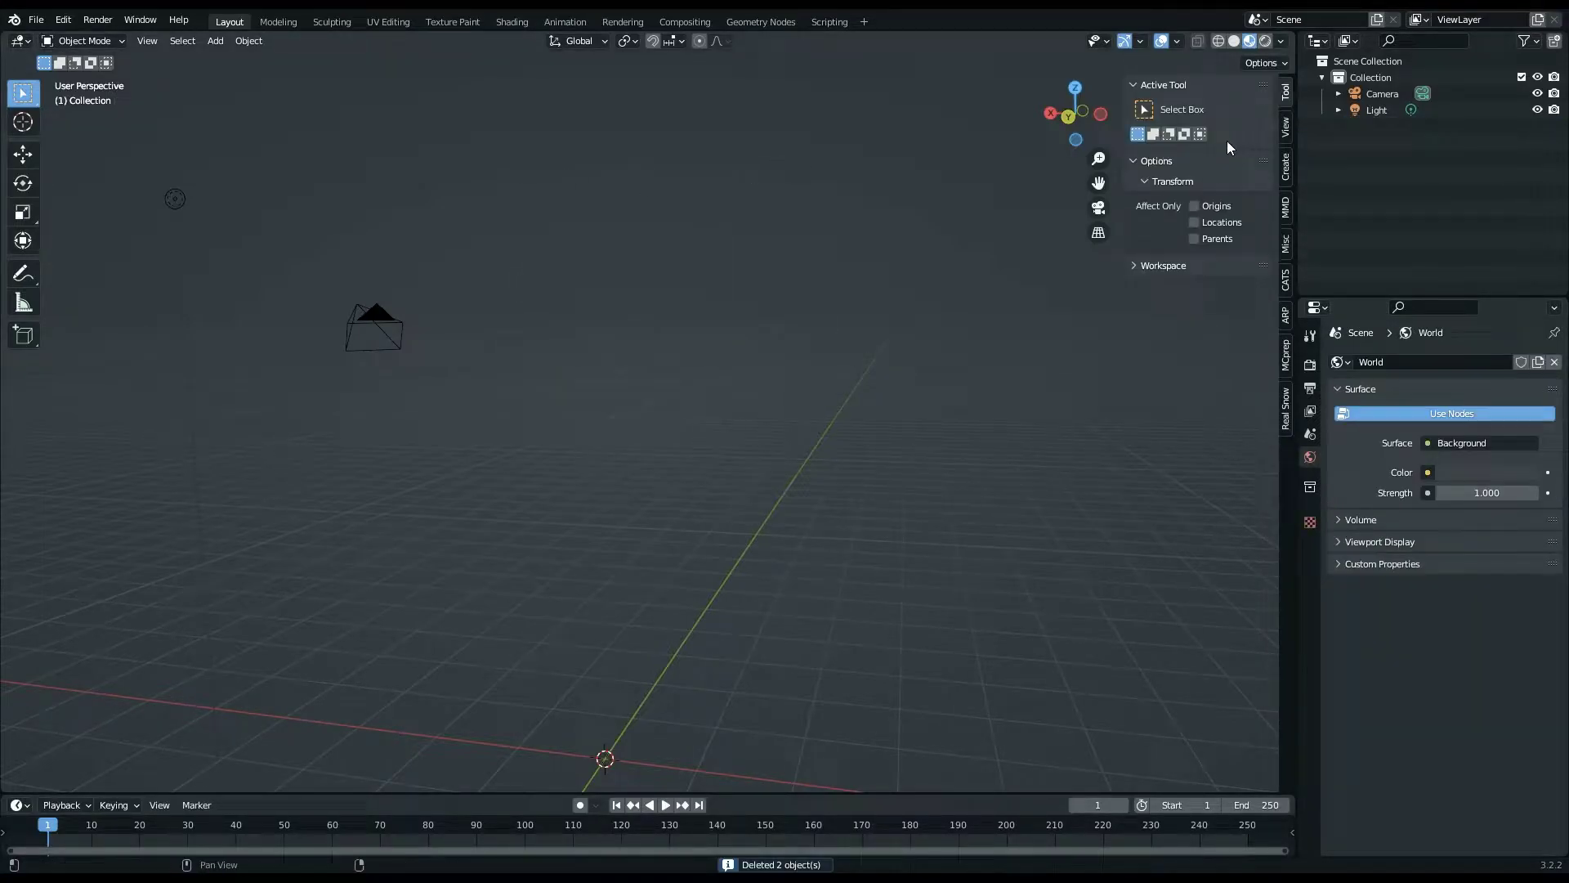
- Show the Real Snow add-on's settings
{"action": "left_click", "coordinate": [1286, 402]}
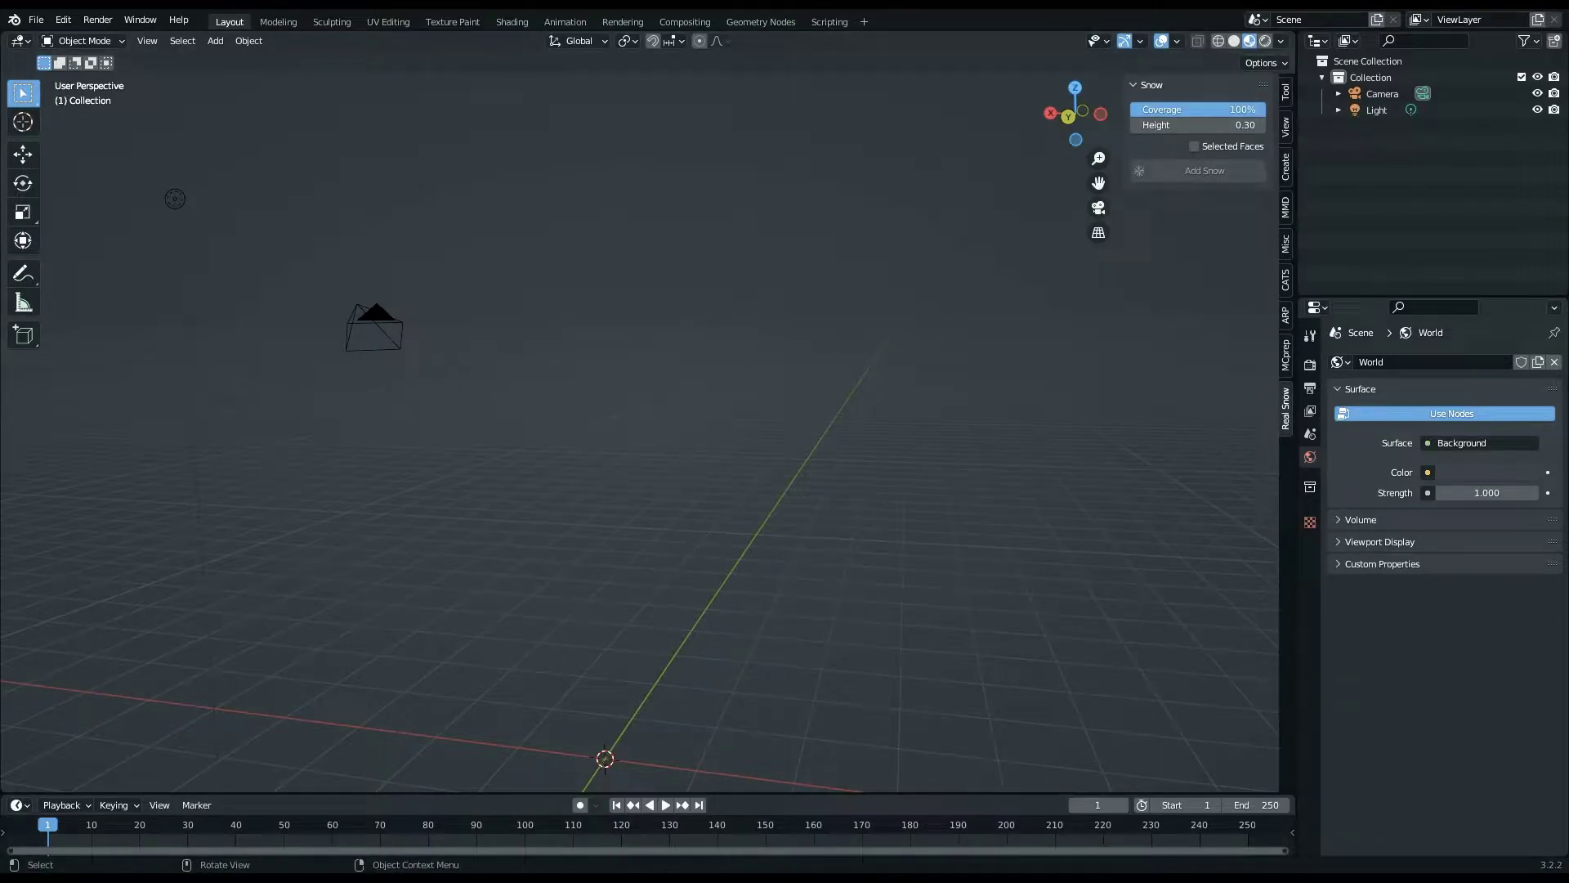
- Switch to the Character Downloader page in the browser and download the Blender add-on
{"action": "key", "text": "alt+Tab"}
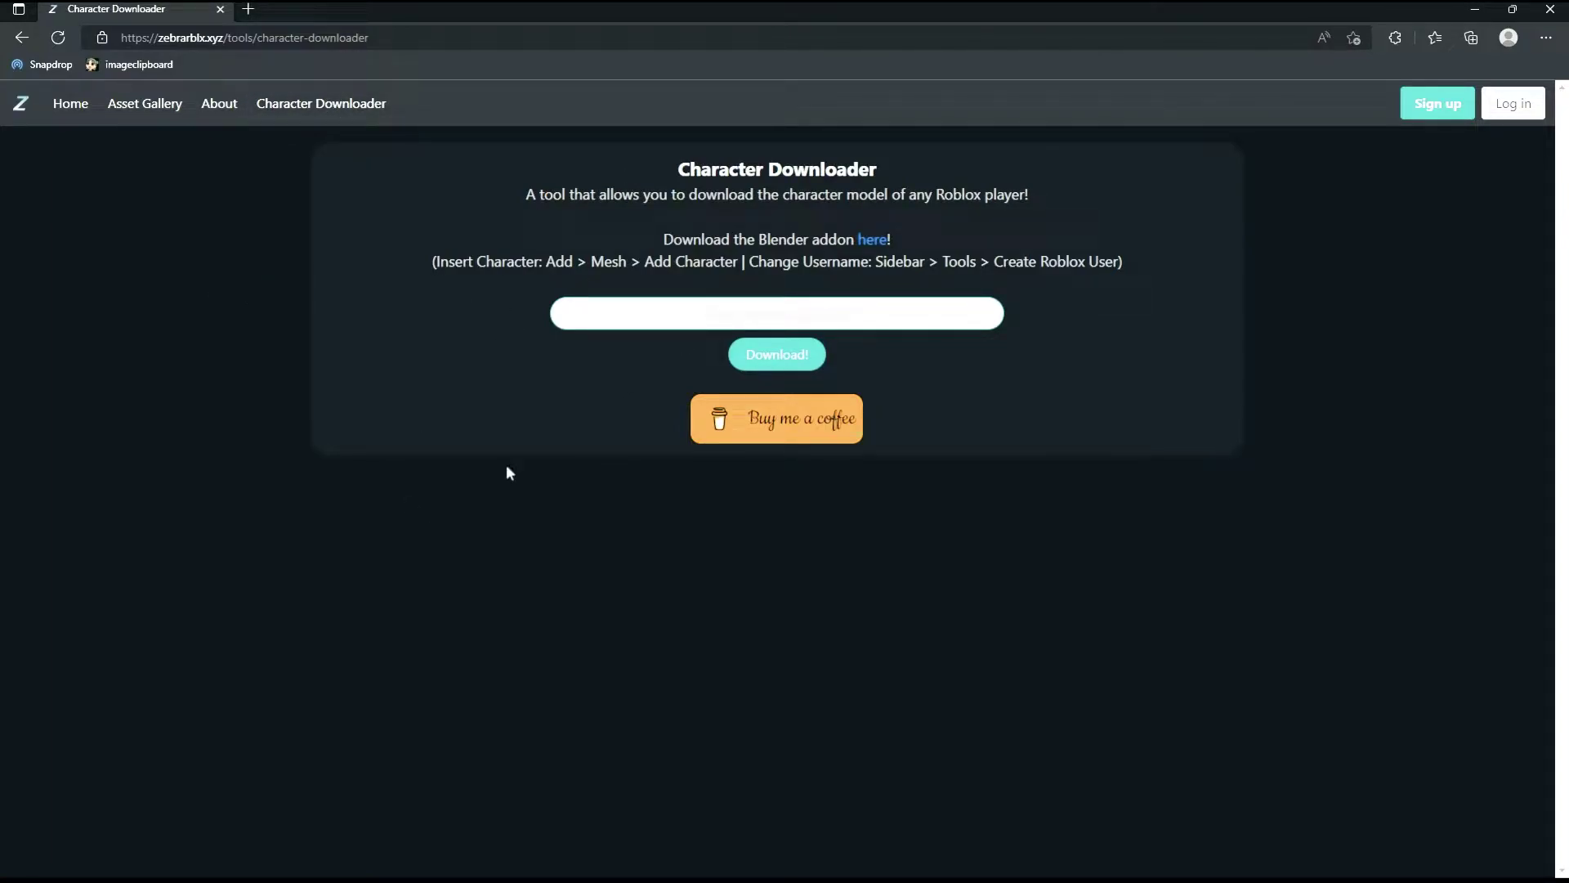
{"action": "left_click", "coordinate": [703, 327]}
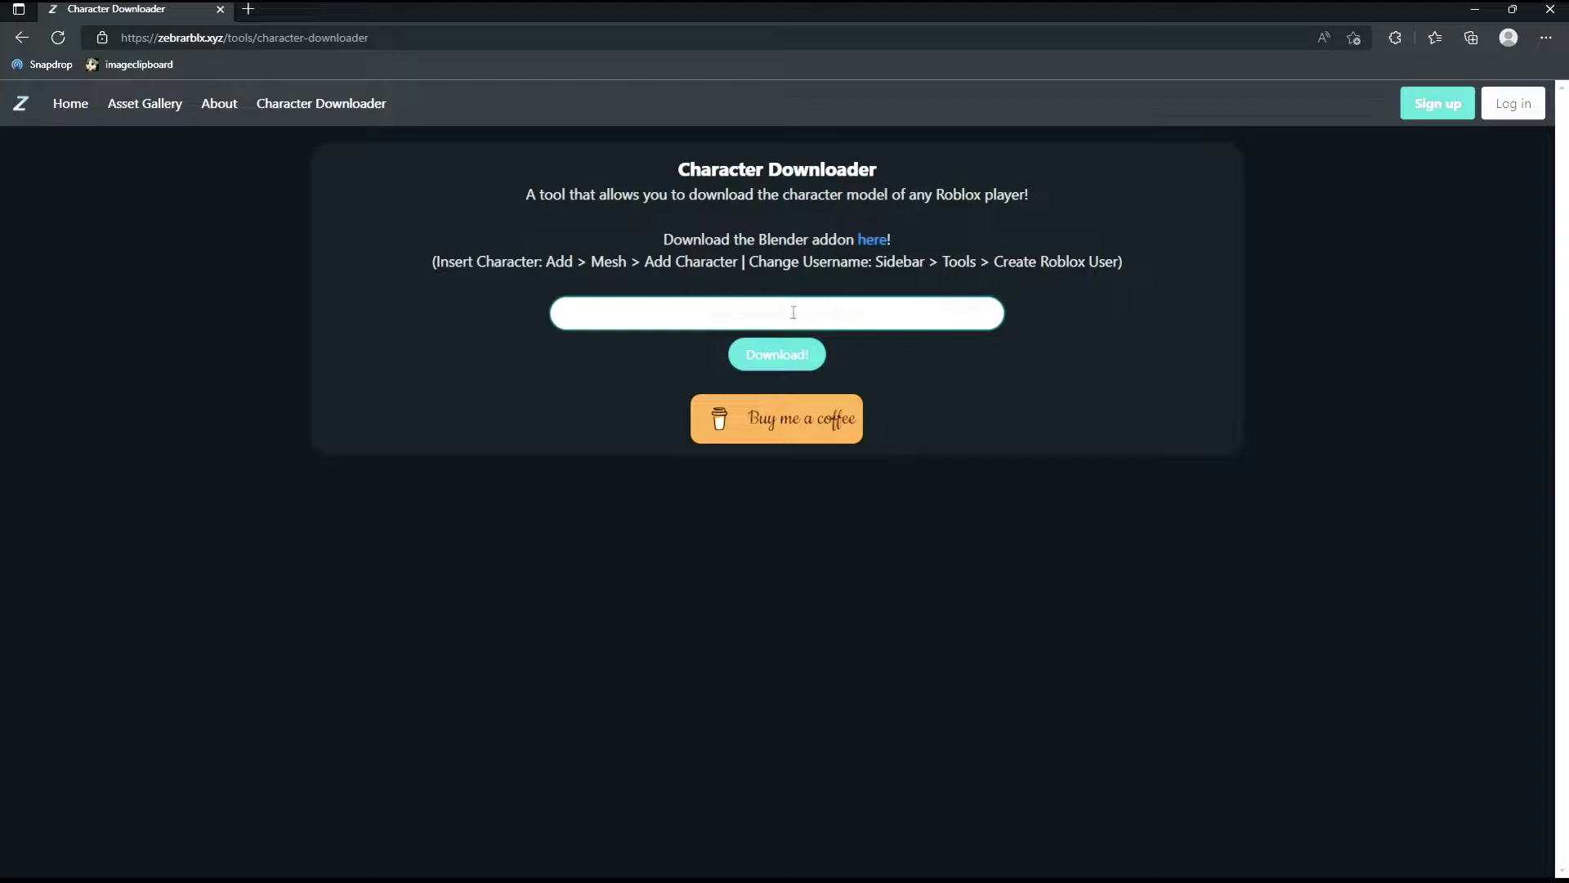
{"action": "left_click", "coordinate": [872, 239]}
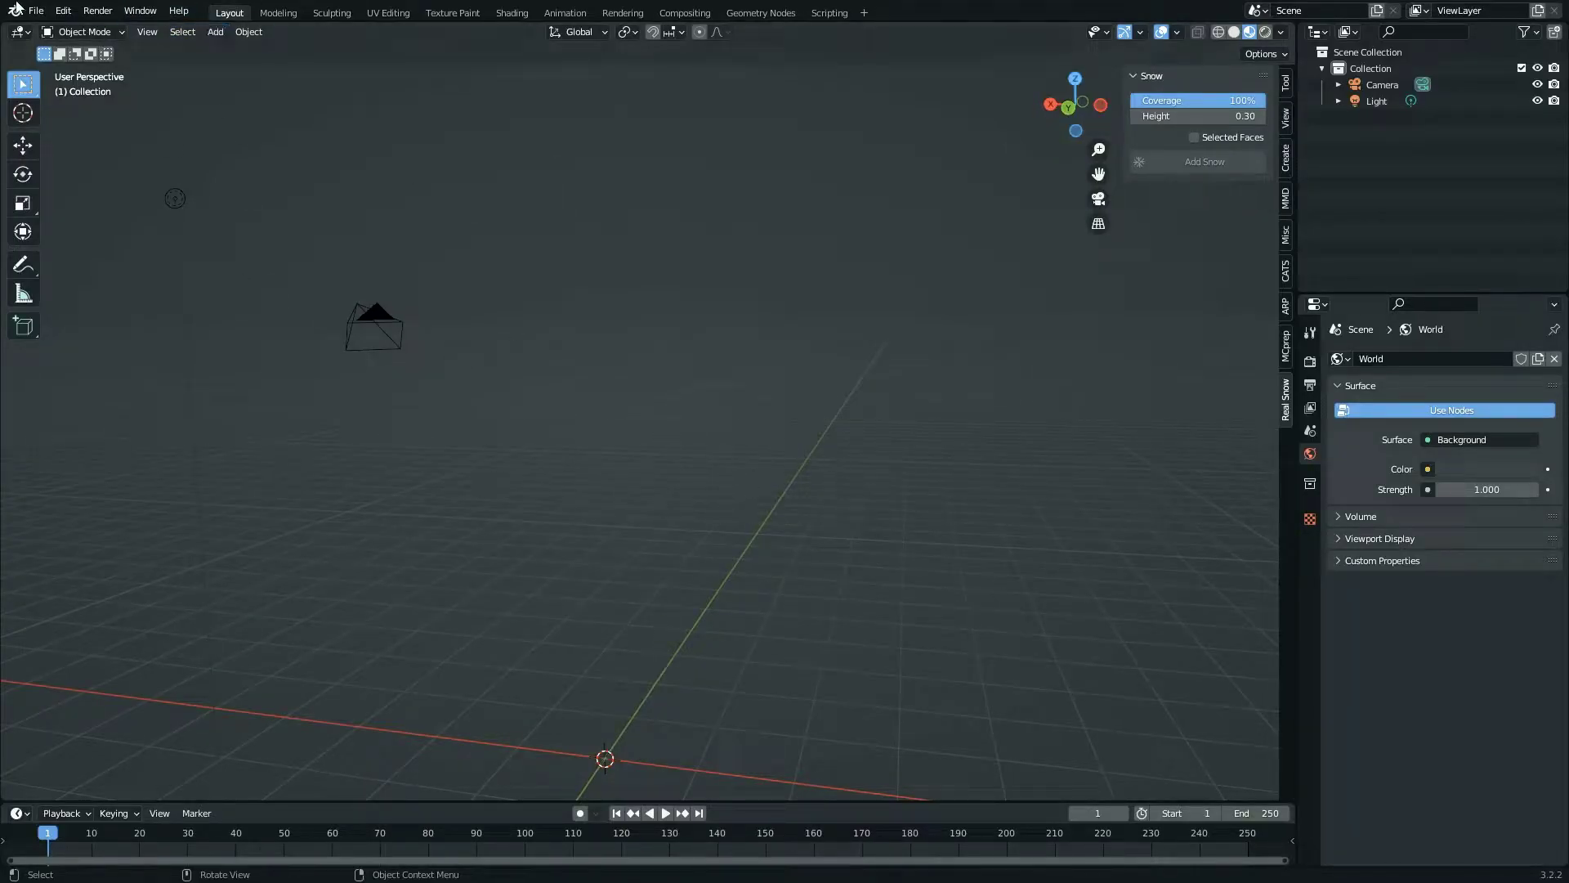
- Find the Roblox Character Import add-on in the preferences by searching for "roblox" and remove it
{"action": "left_click", "coordinate": [63, 9]}
{"action": "left_click", "coordinate": [108, 252]}
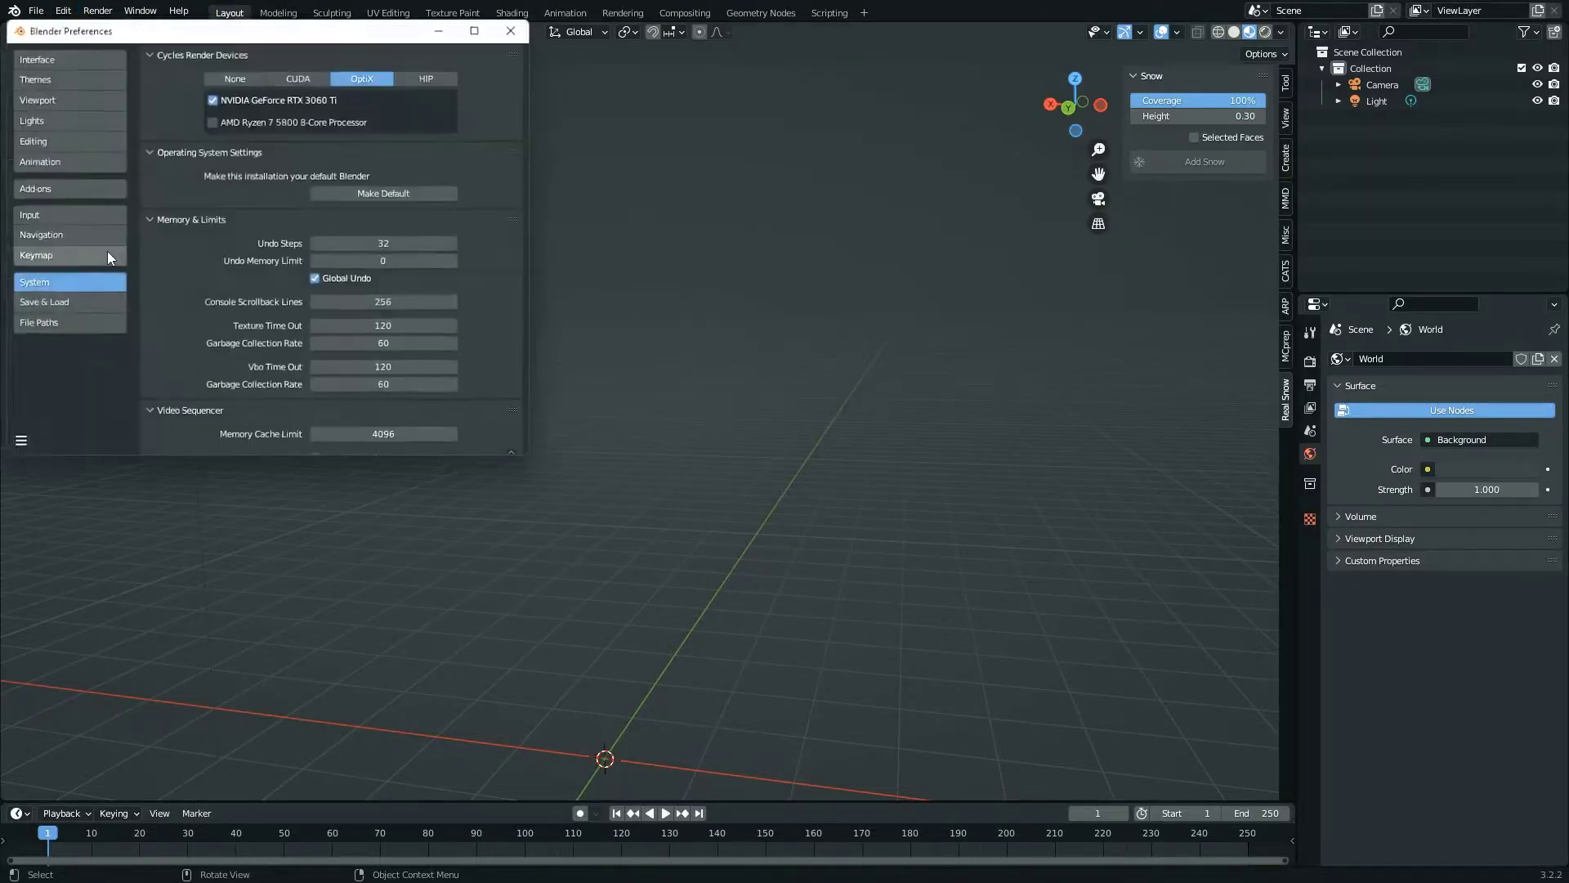
{"action": "left_click", "coordinate": [90, 190]}
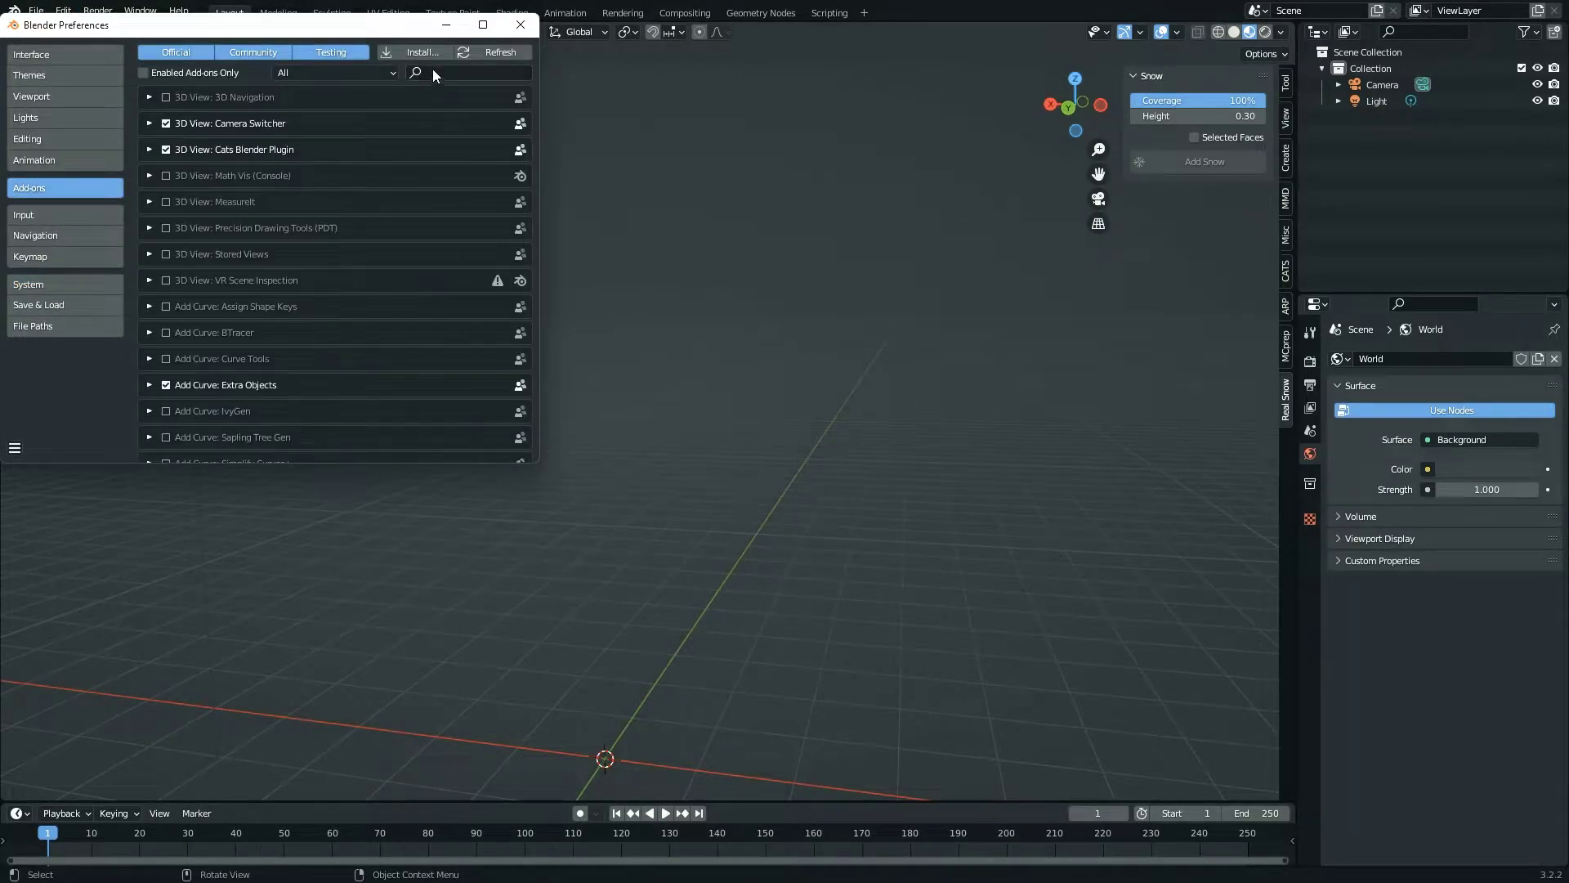
{"action": "left_click", "coordinate": [458, 73]}
{"action": "type", "text": "roblox"}
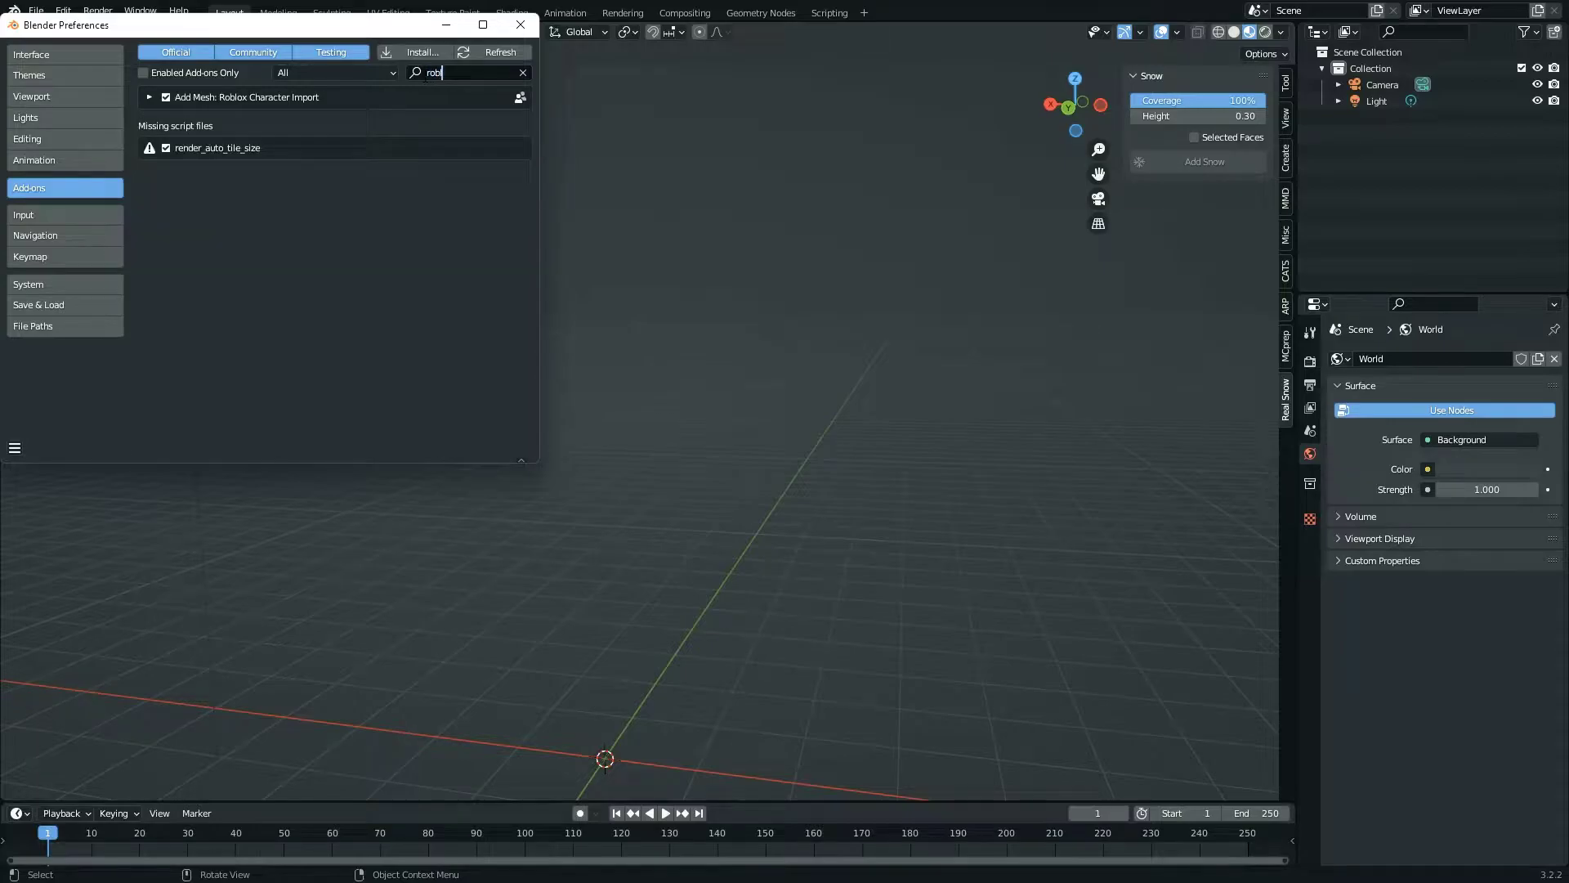
{"action": "left_click", "coordinate": [150, 99]}
{"action": "left_click", "coordinate": [321, 205]}
{"action": "left_click", "coordinate": [296, 282]}
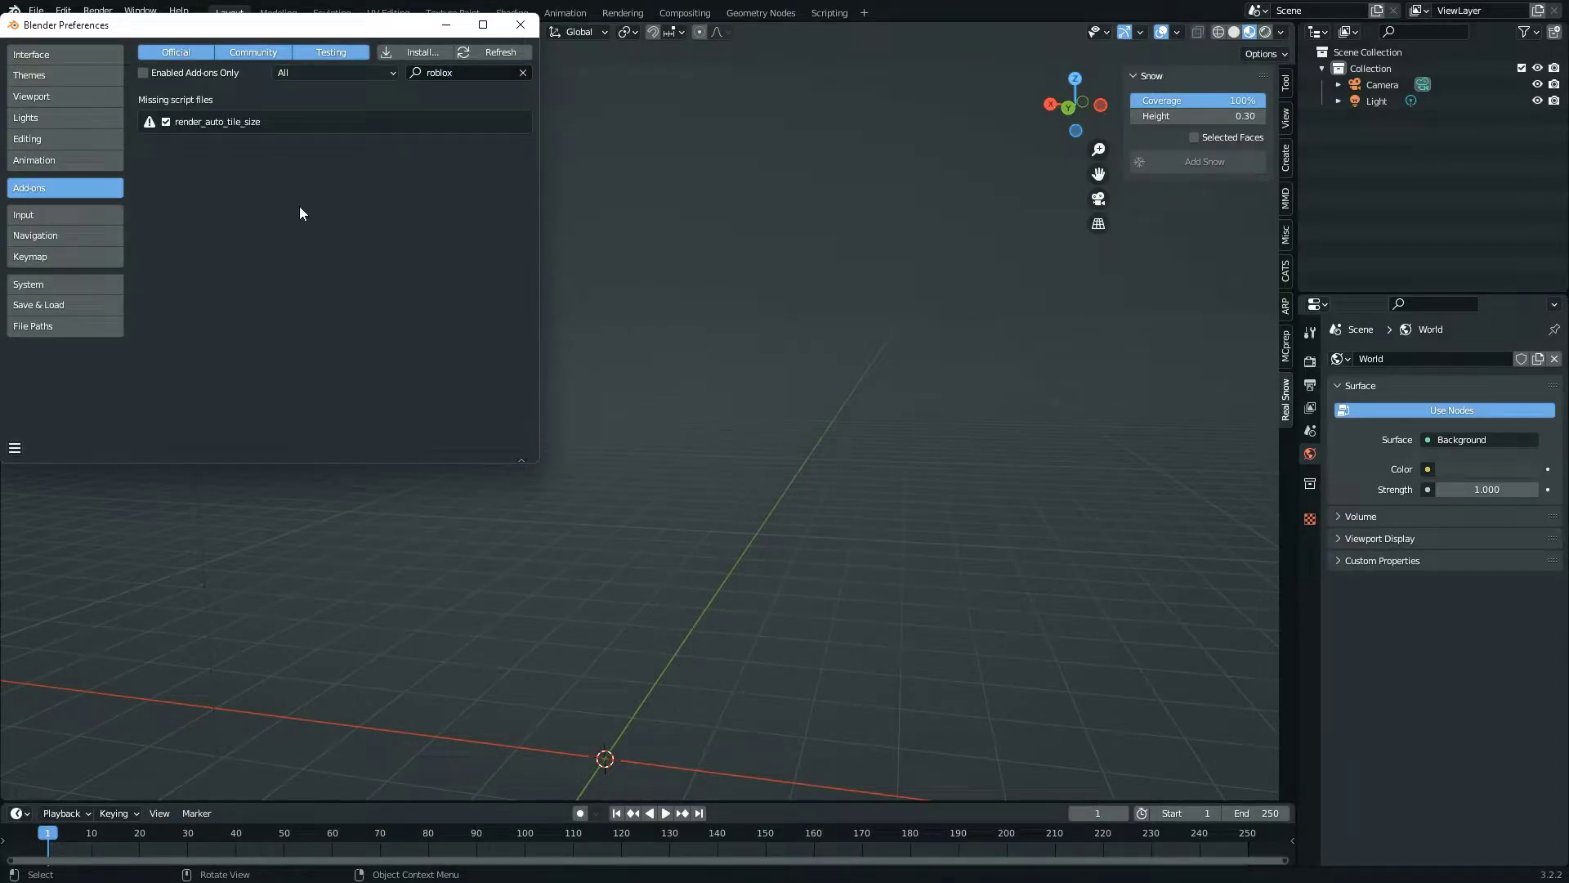
- Clear the add-on search, install the add-on from AddCharacter.py, enable it and close the preferences
{"action": "left_click", "coordinate": [523, 73]}
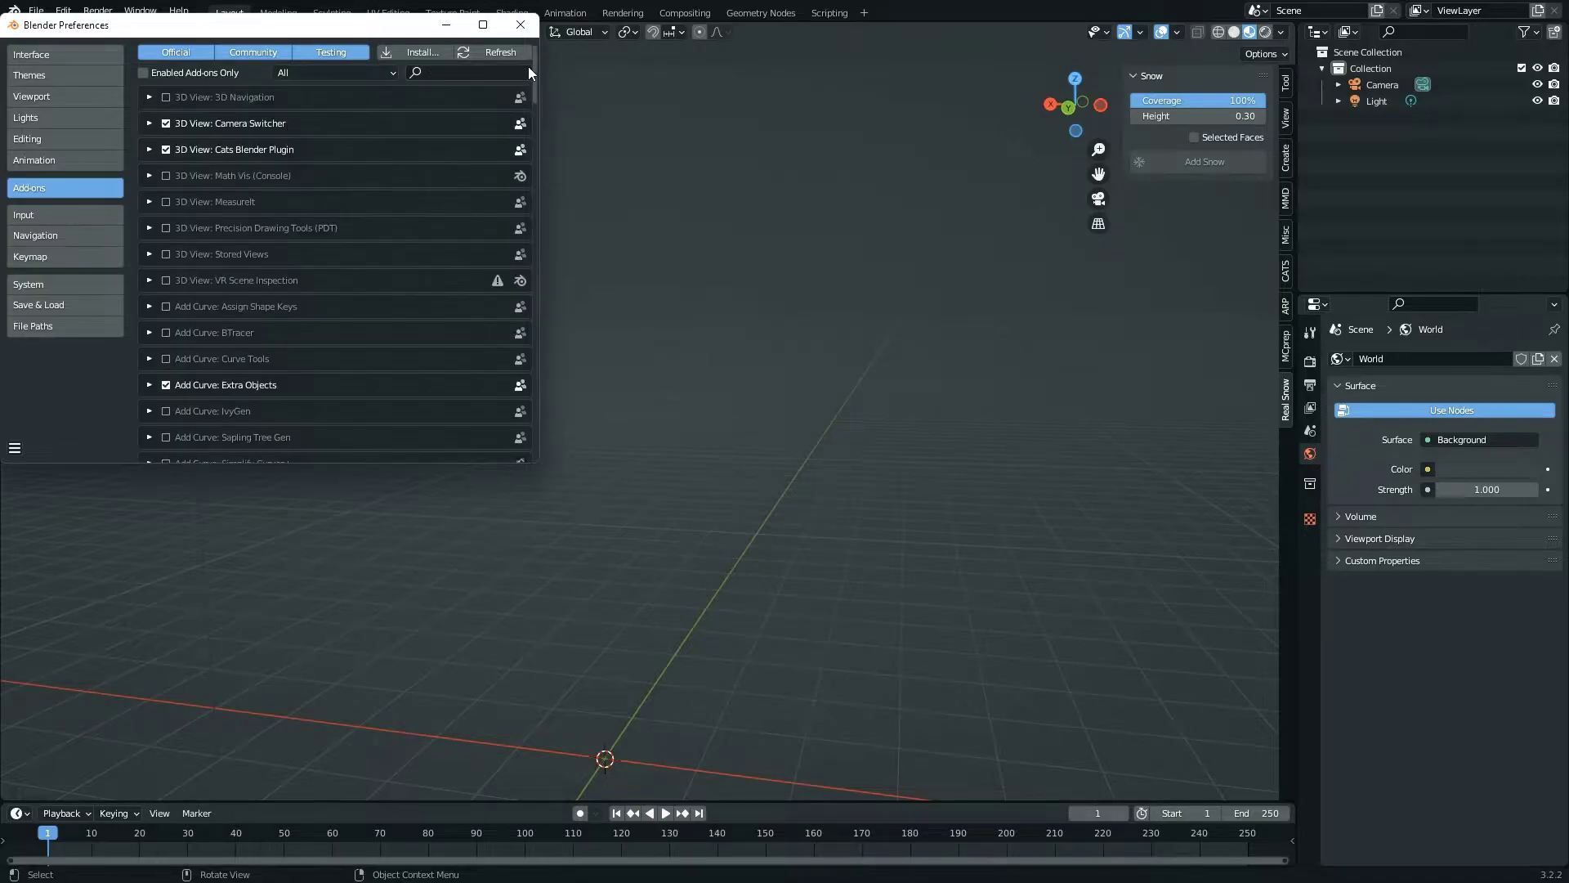
{"action": "left_click", "coordinate": [415, 53]}
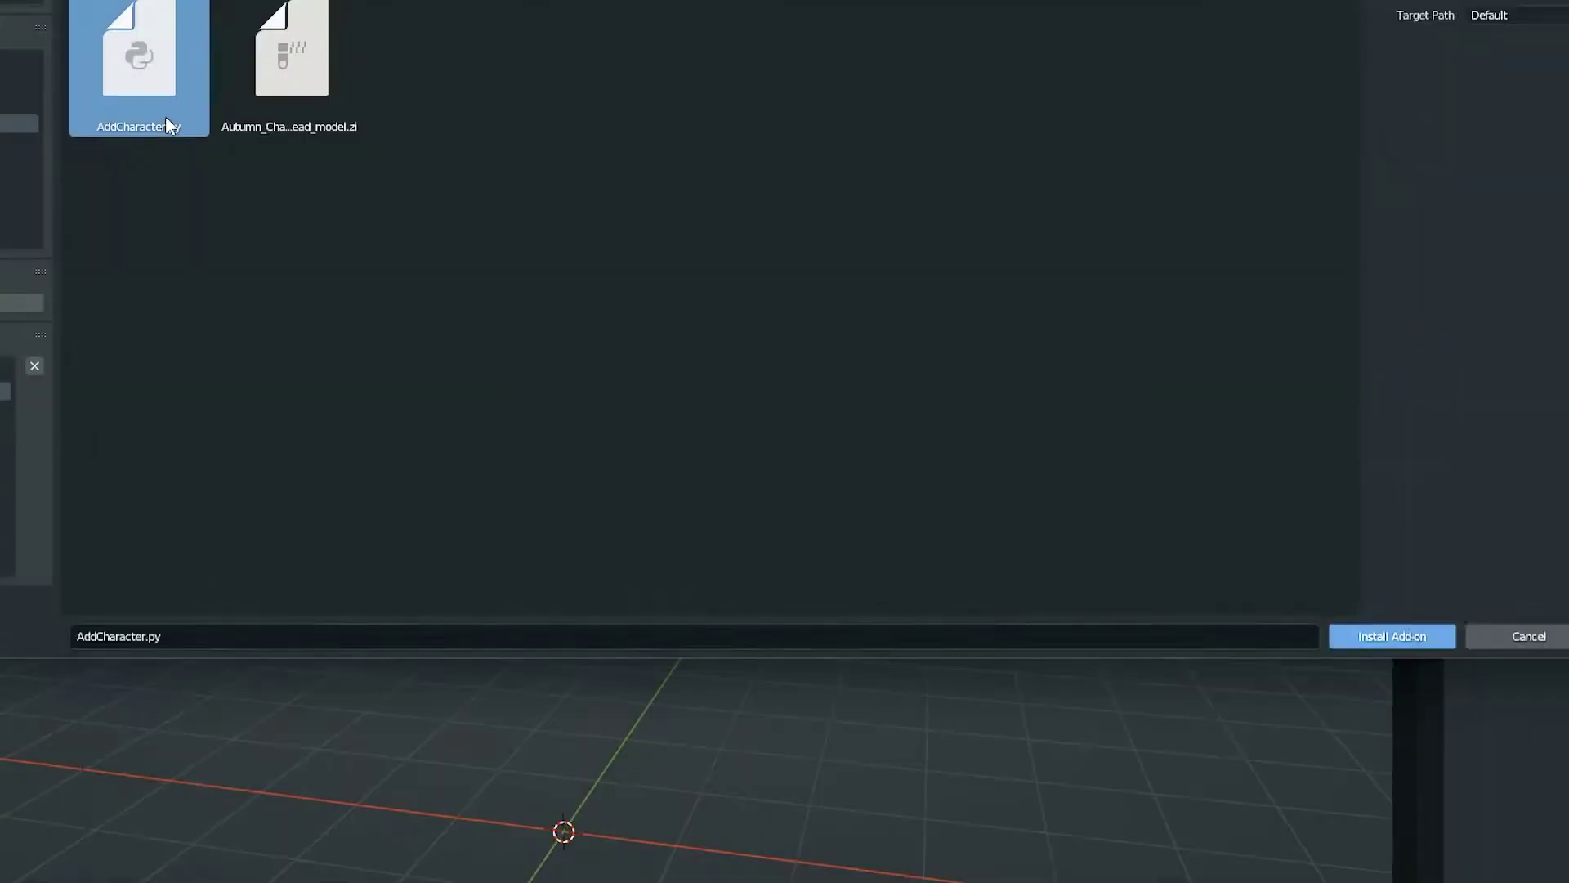
{"action": "double_click", "coordinate": [168, 123]}
{"action": "left_click", "coordinate": [24, 18]}
{"action": "left_click", "coordinate": [465, 1]}
- Append the rigged Roblox character in the "1. Select This" collection to the scene and select its arm mesh
{"action": "scroll", "coordinate": [669, 399], "scroll_direction": "down", "scroll_amount": 7}
{"action": "scroll", "coordinate": [668, 411], "scroll_direction": "up", "scroll_amount": 1}
{"action": "key", "text": "shift+a"}
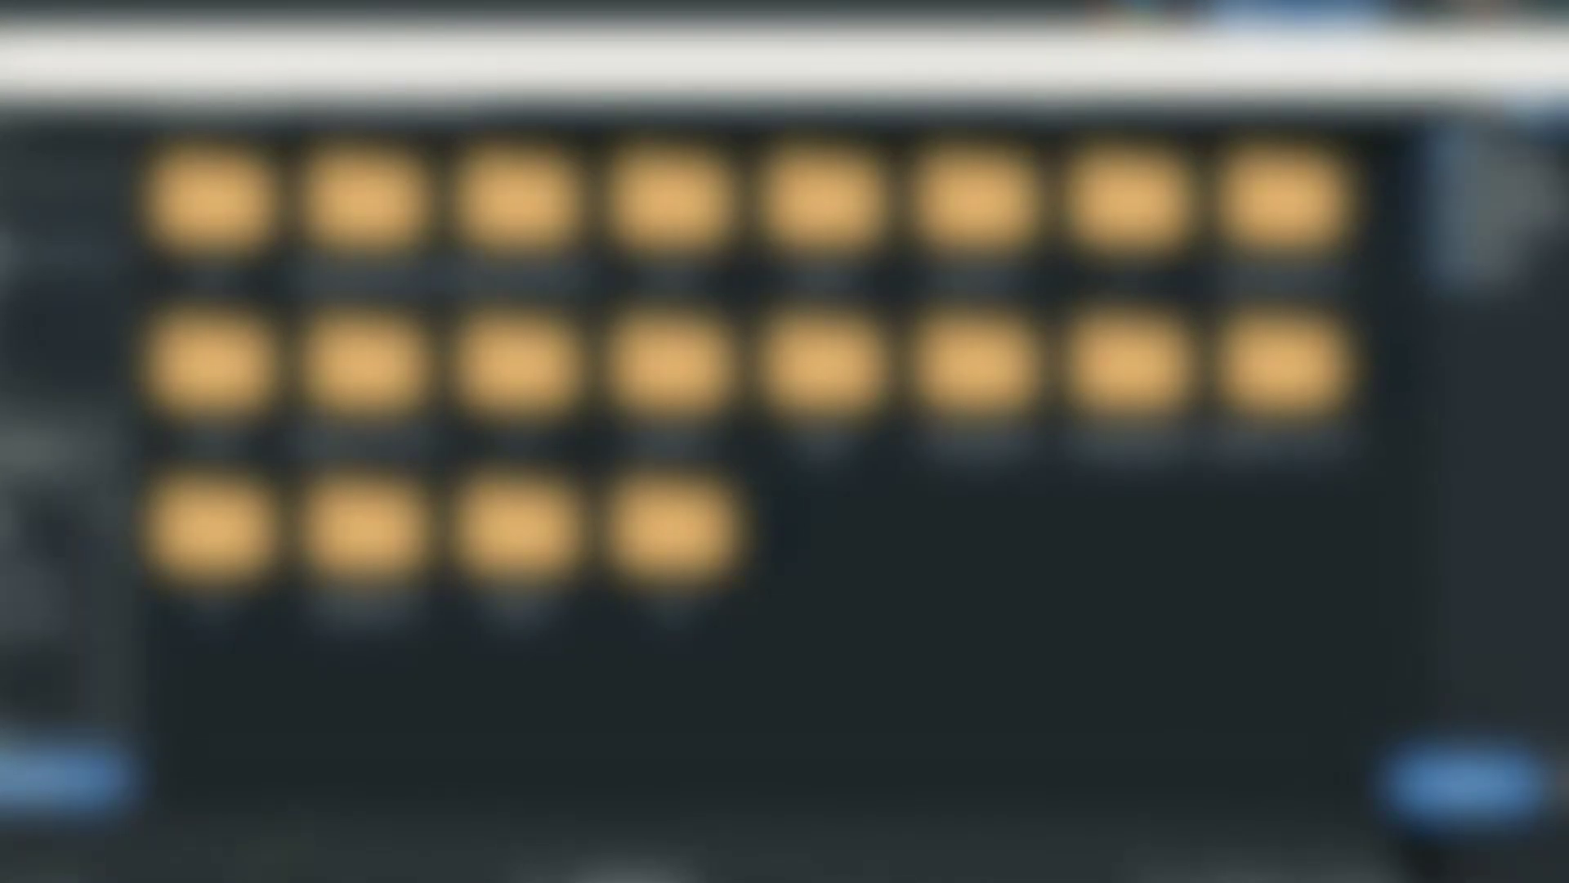
{"action": "left_click", "coordinate": [58, 778]}
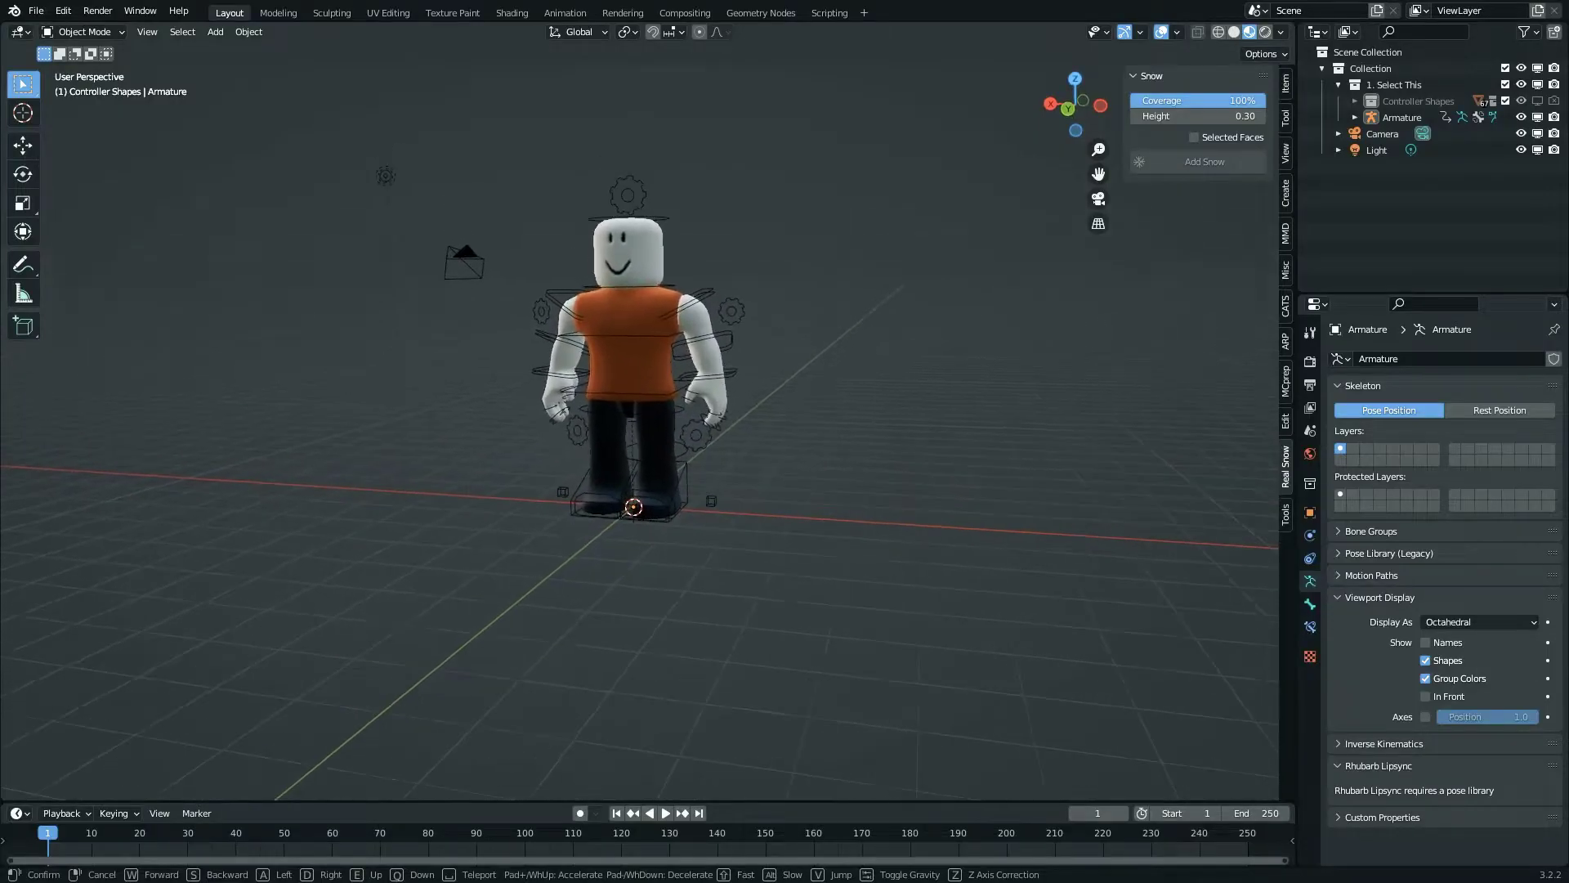
{"action": "key", "text": "w"}
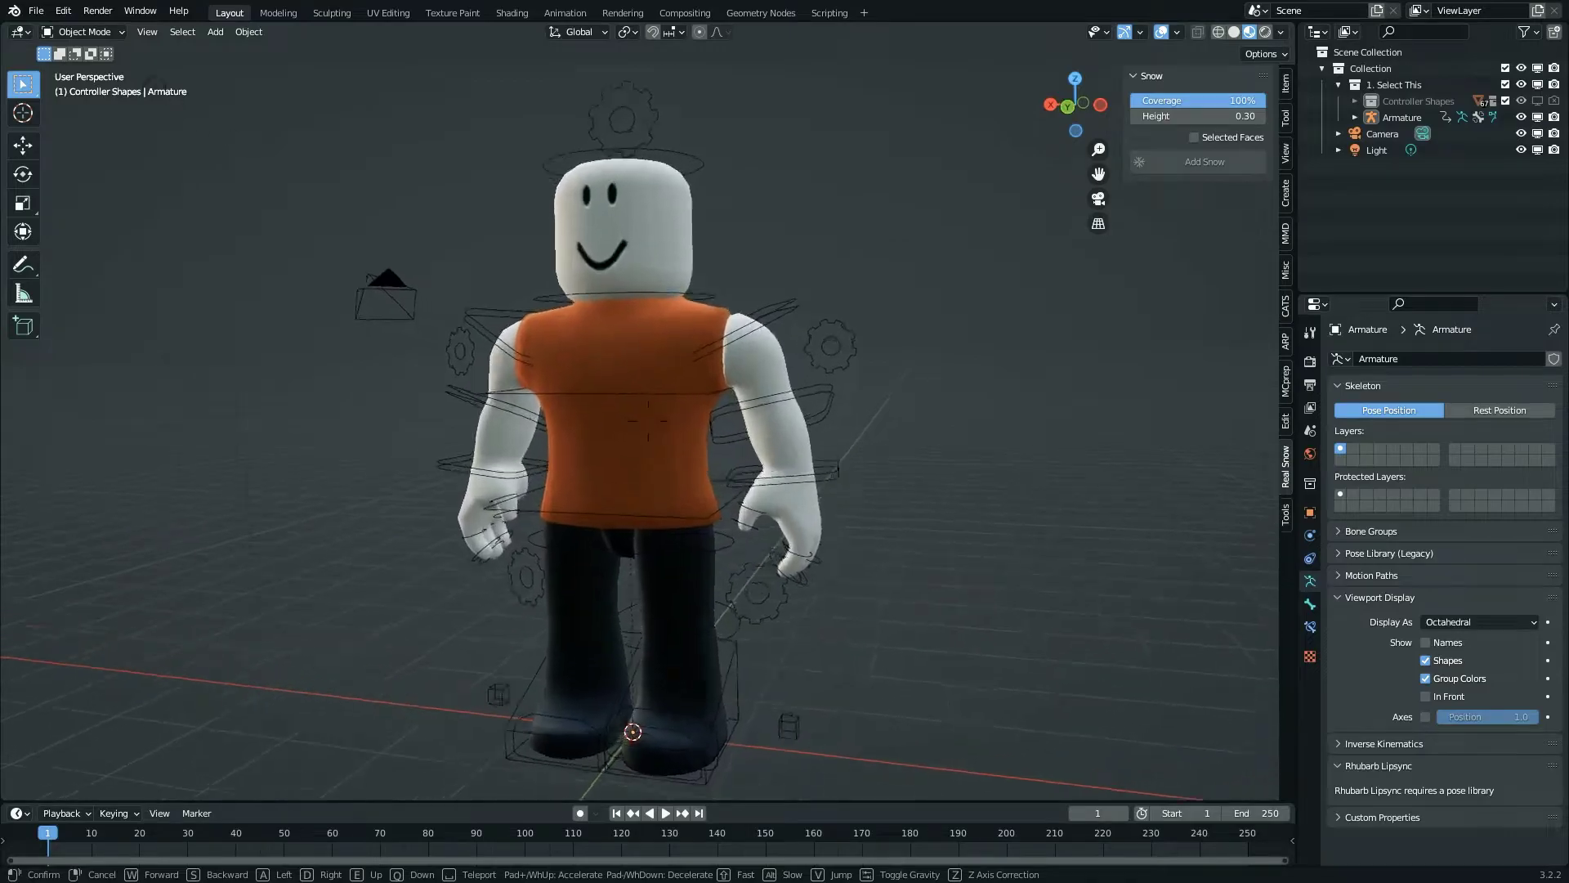
{"action": "key", "text": "s"}
{"action": "left_click", "coordinate": [743, 402]}
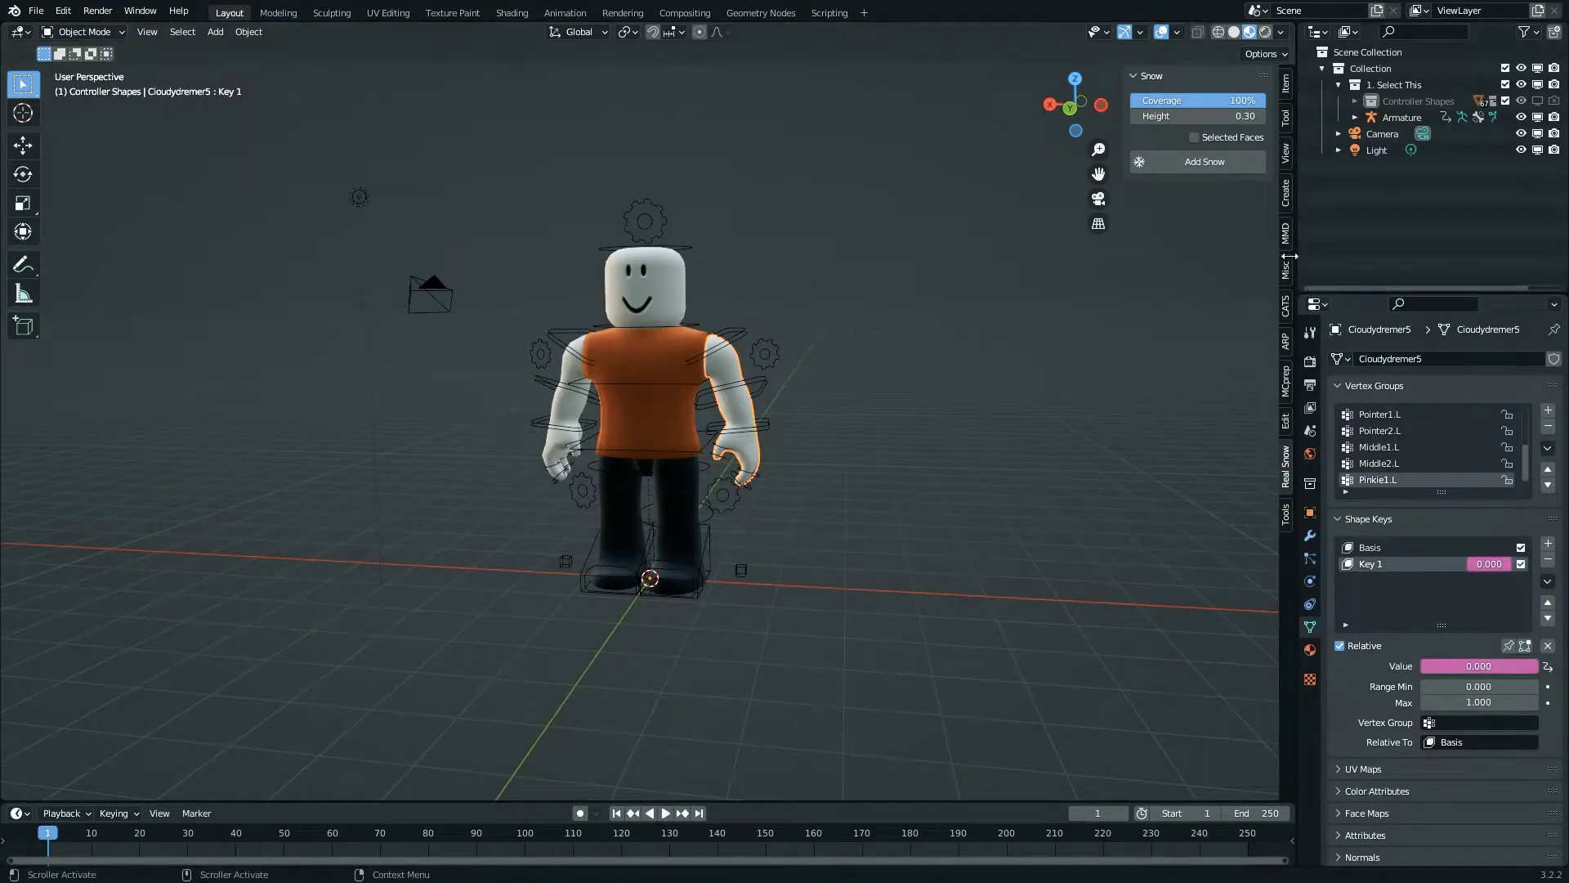
- Enter the player's username under Create Roblox User and add the character mesh to the scene
{"action": "left_click", "coordinate": [1285, 516]}
{"action": "left_click", "coordinate": [1216, 100]}
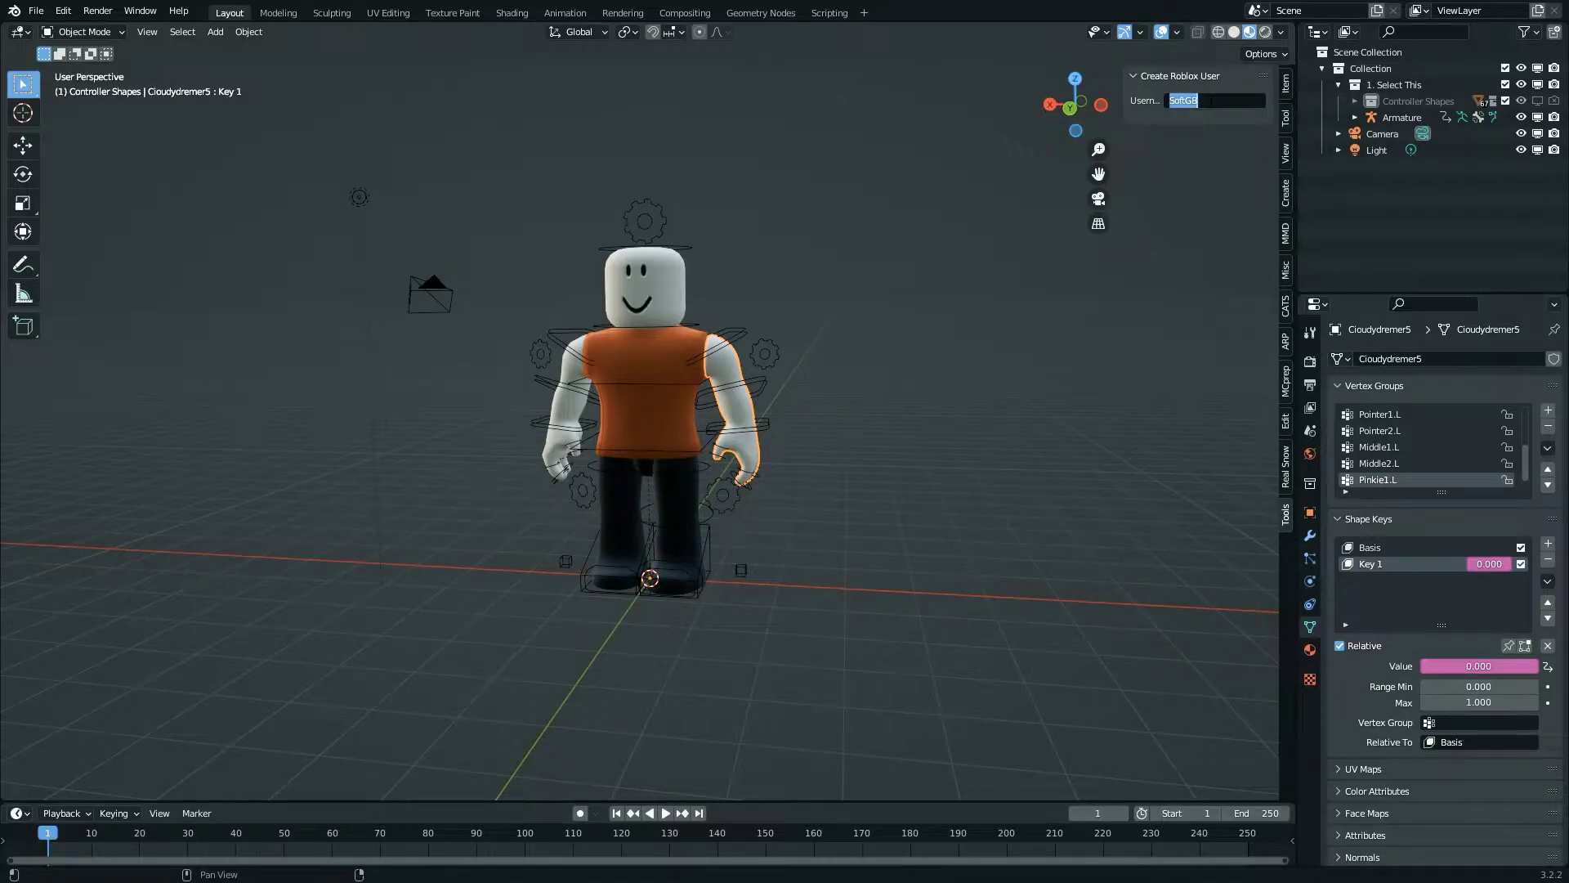
{"action": "type", "text": "ParibesRBLX"}
{"action": "key", "text": "BackSpace"}
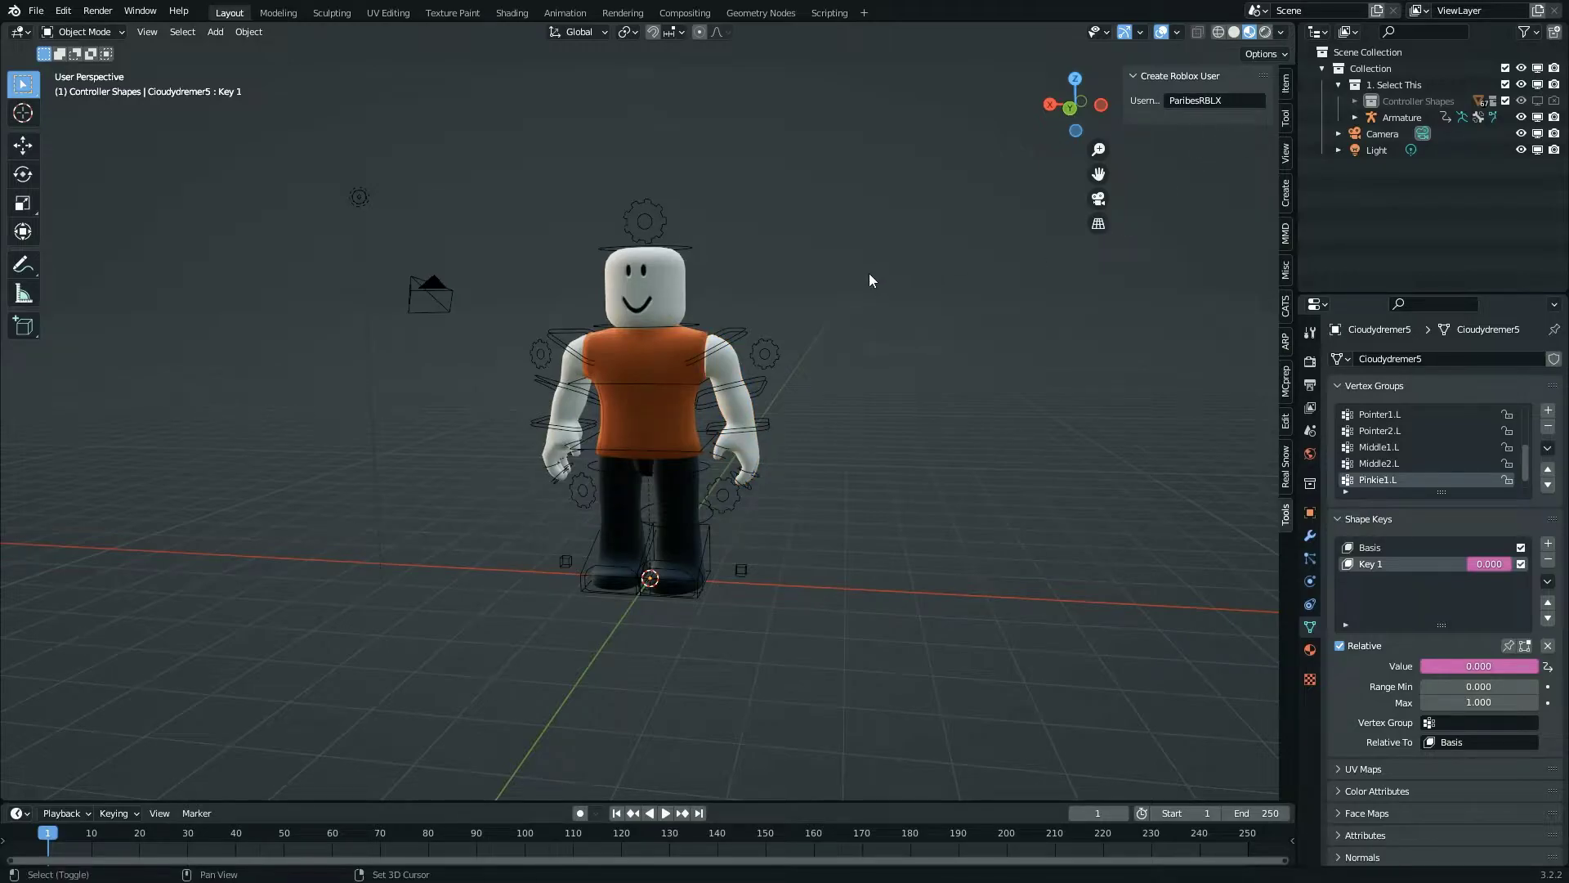
{"action": "key", "text": "shift+a"}
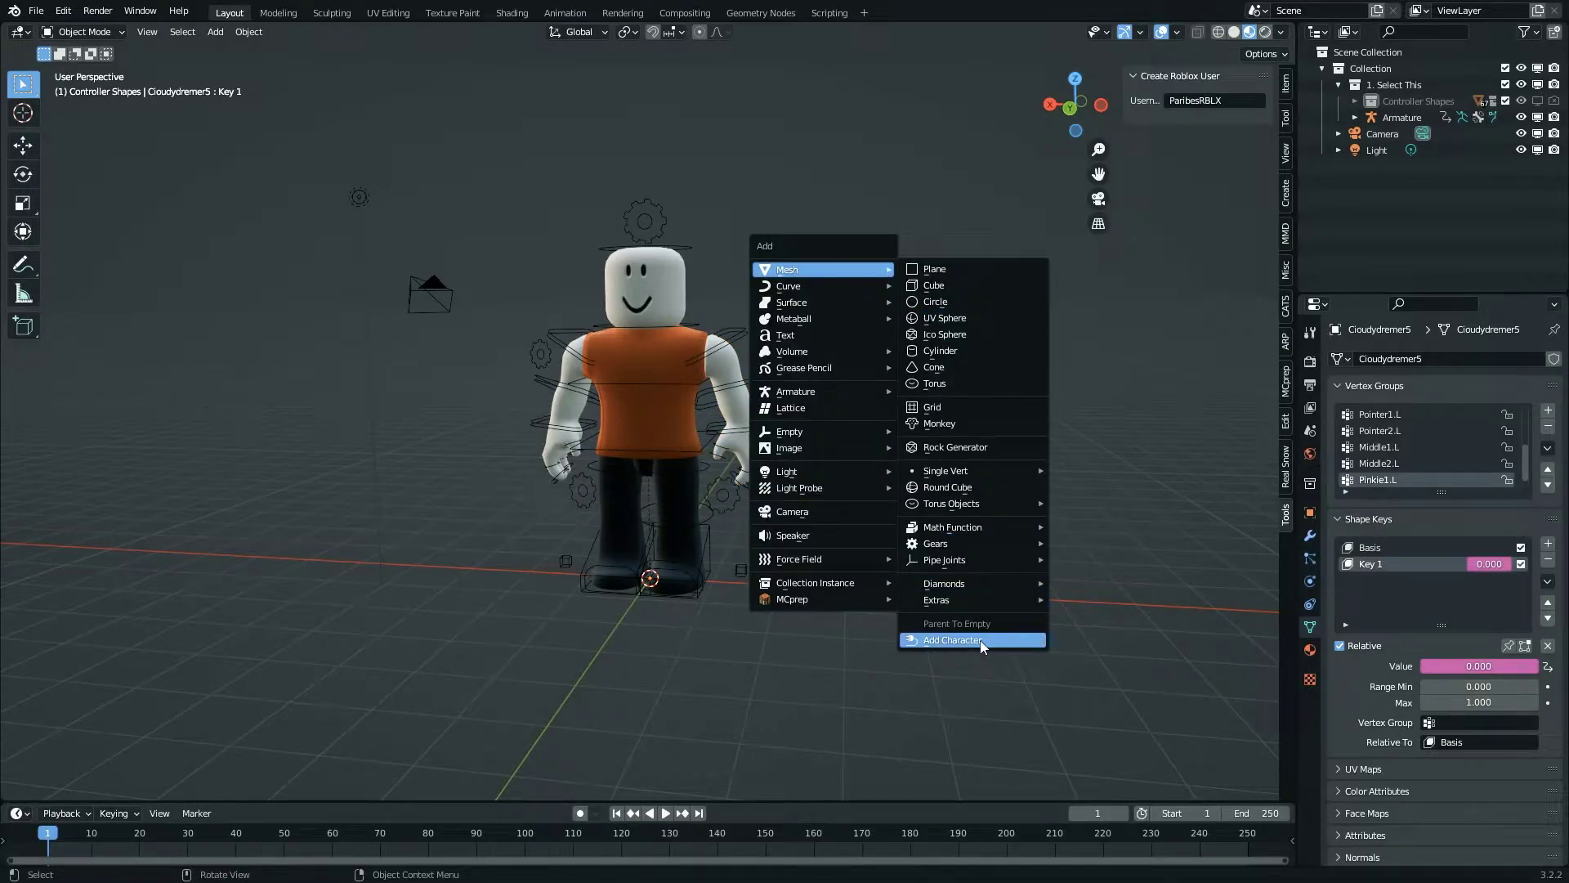
{"action": "left_click", "coordinate": [943, 640]}
- Filter the outliner by the imported character's name, delete the extra copy inside Controller Shapes, select the remaining one and clear the filter
{"action": "scroll", "coordinate": [806, 665], "scroll_direction": "down", "scroll_amount": 13}
{"action": "middle_click_drag", "start_coordinate": [739, 381], "coordinate": [748, 600], "text": "shift"}
{"action": "left_click", "coordinate": [1421, 134]}
{"action": "left_click", "coordinate": [1355, 133]}
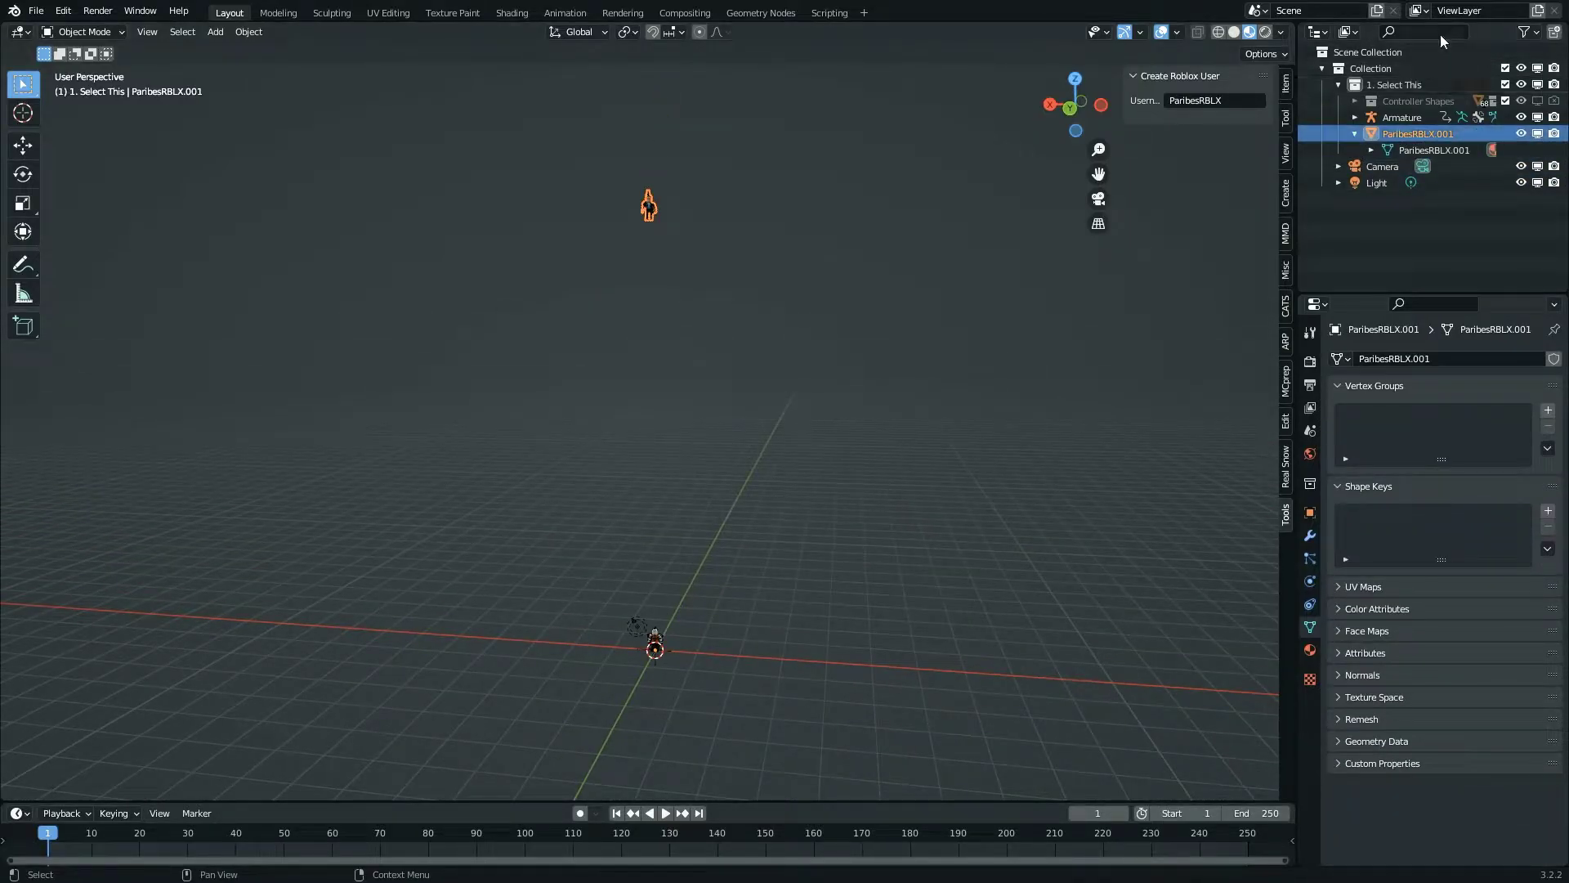
{"action": "type", "text": "paribes"}
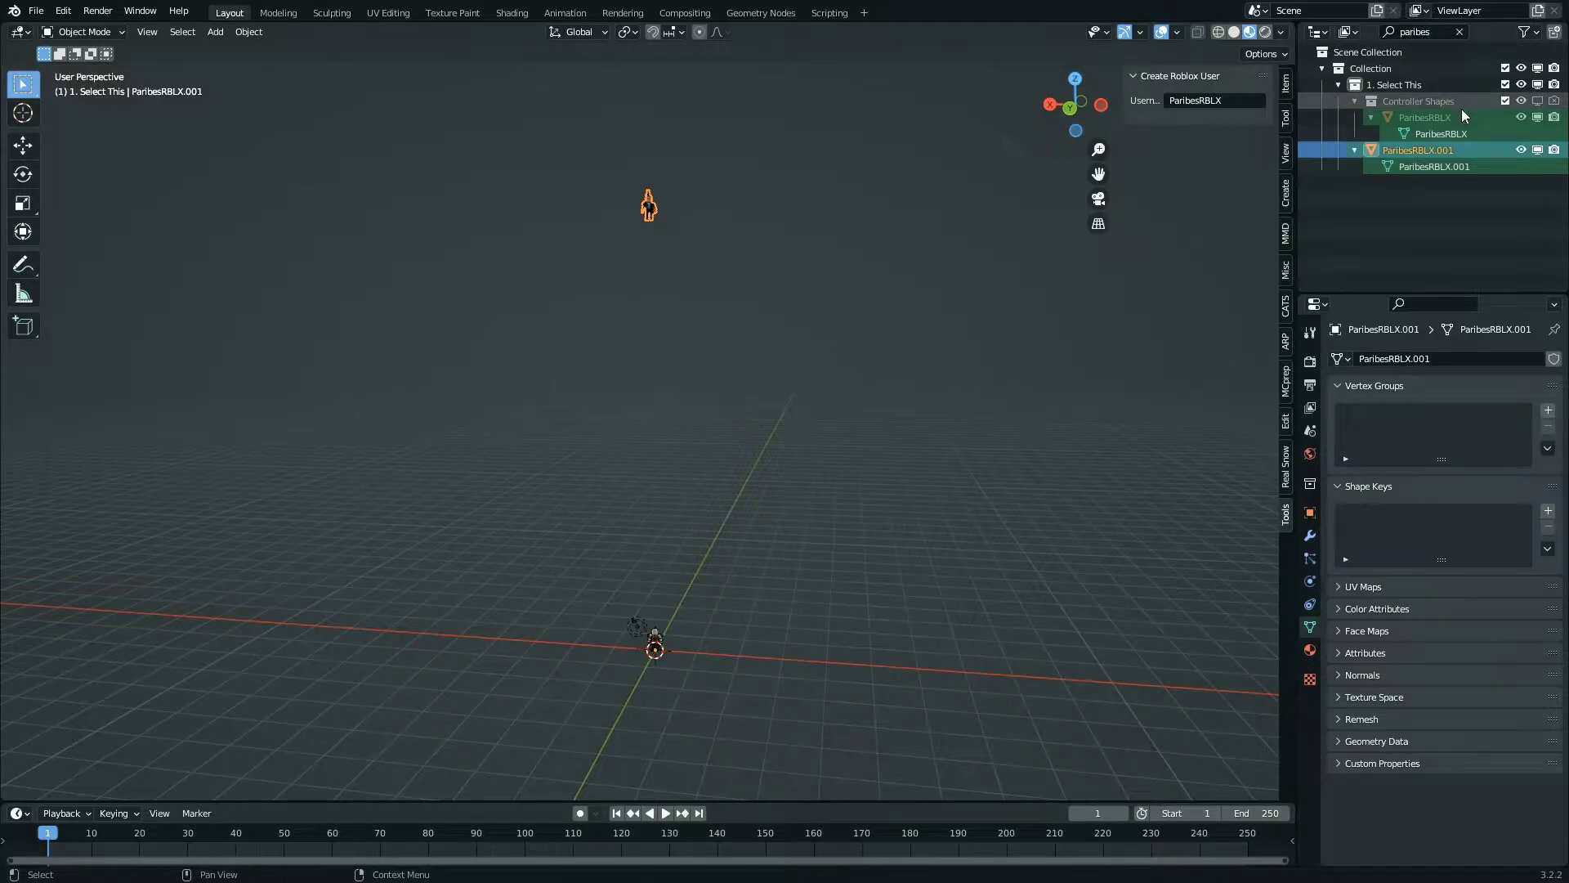
{"action": "left_click", "coordinate": [1460, 116]}
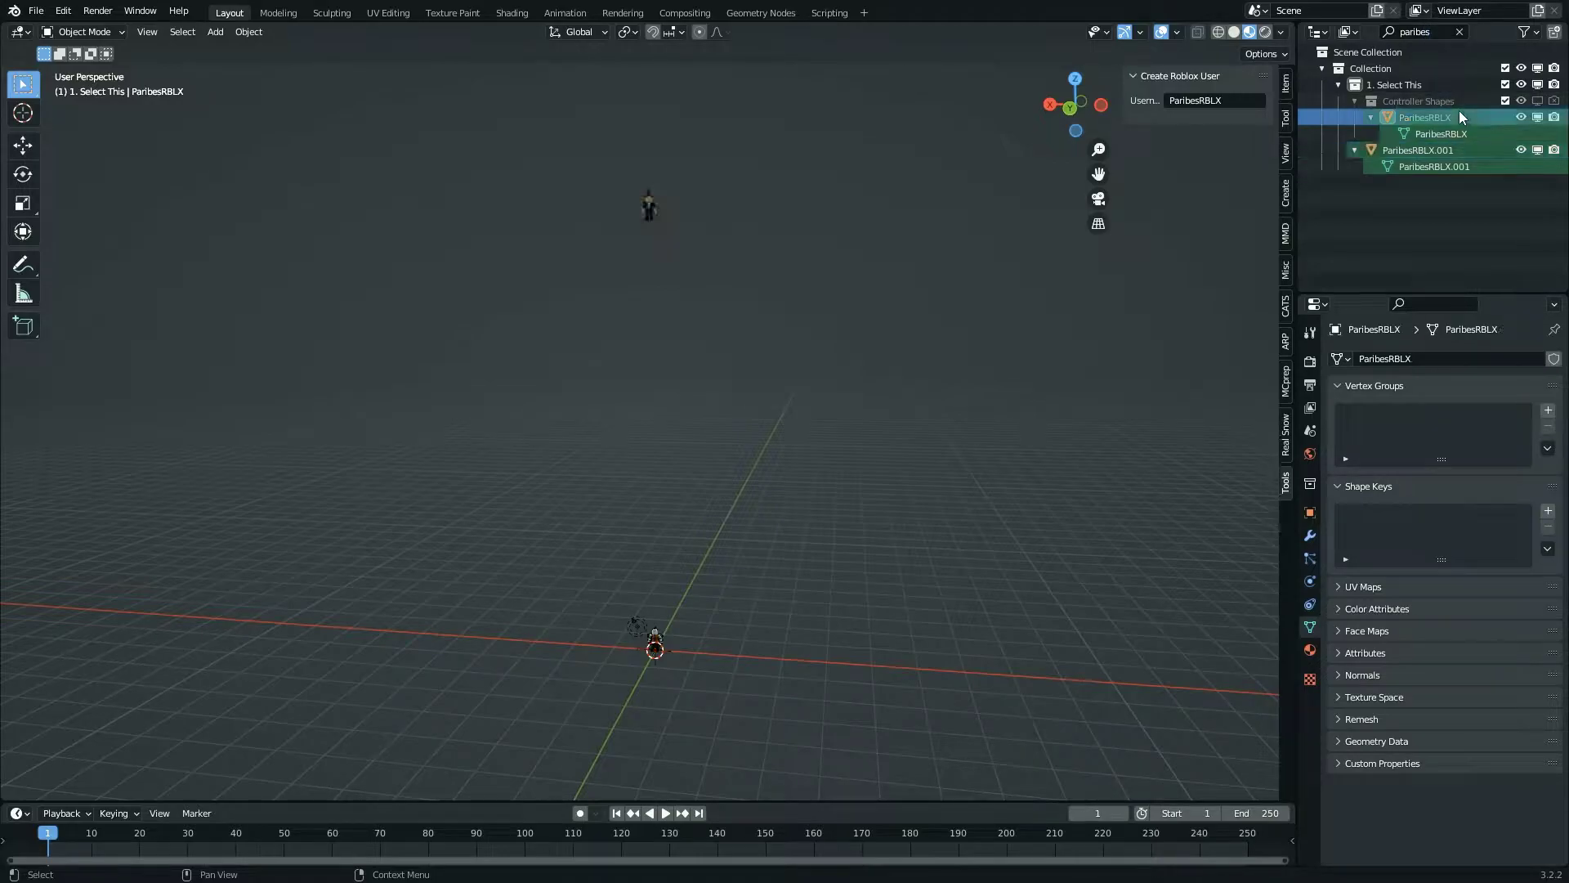
{"action": "key", "text": "Delete"}
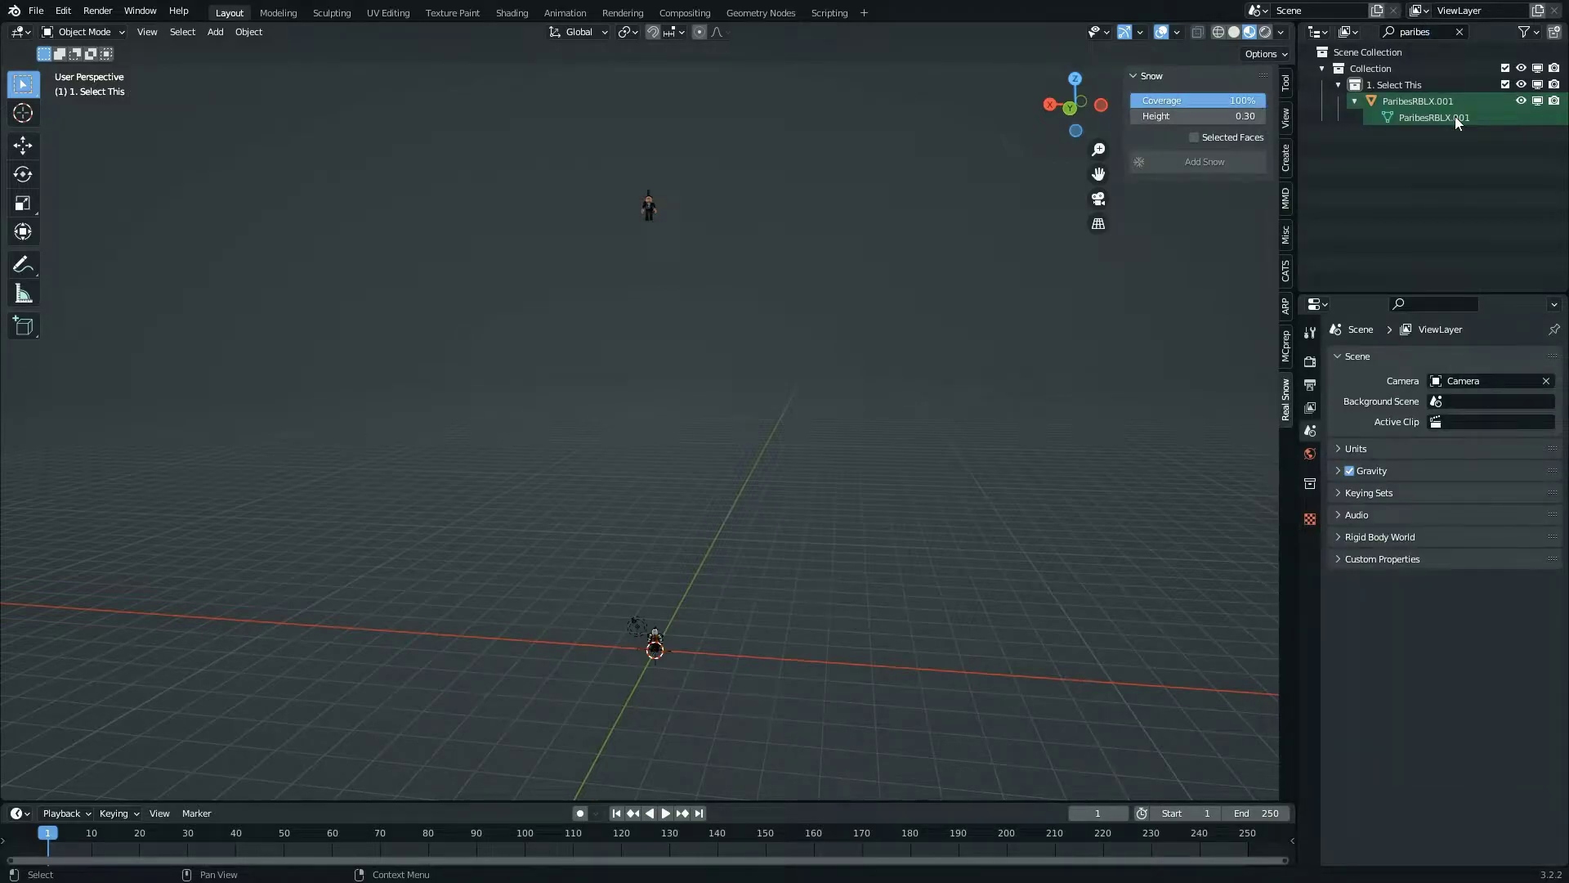
{"action": "left_click", "coordinate": [1445, 99]}
{"action": "left_click", "coordinate": [1460, 31]}
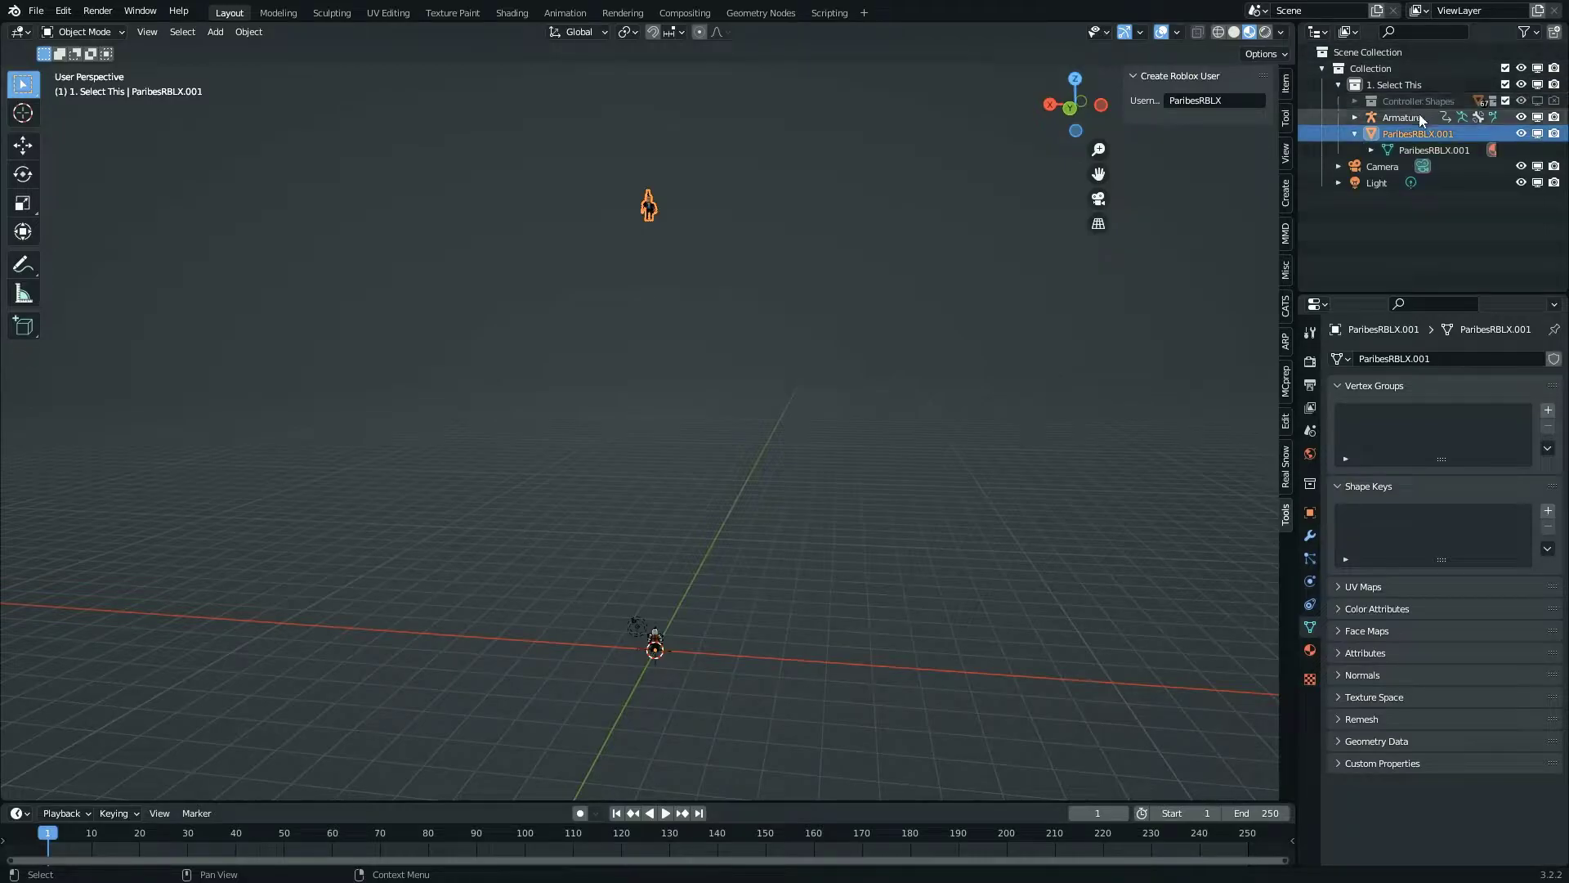
- Set the imported character's origin to its geometry and clear its location
{"action": "scroll", "coordinate": [748, 301], "scroll_direction": "up", "scroll_amount": 3}
{"action": "scroll", "coordinate": [748, 301], "scroll_direction": "down", "scroll_amount": 4}
{"action": "right_click", "coordinate": [644, 252]}
{"action": "mouse_move", "coordinate": [648, 251]}
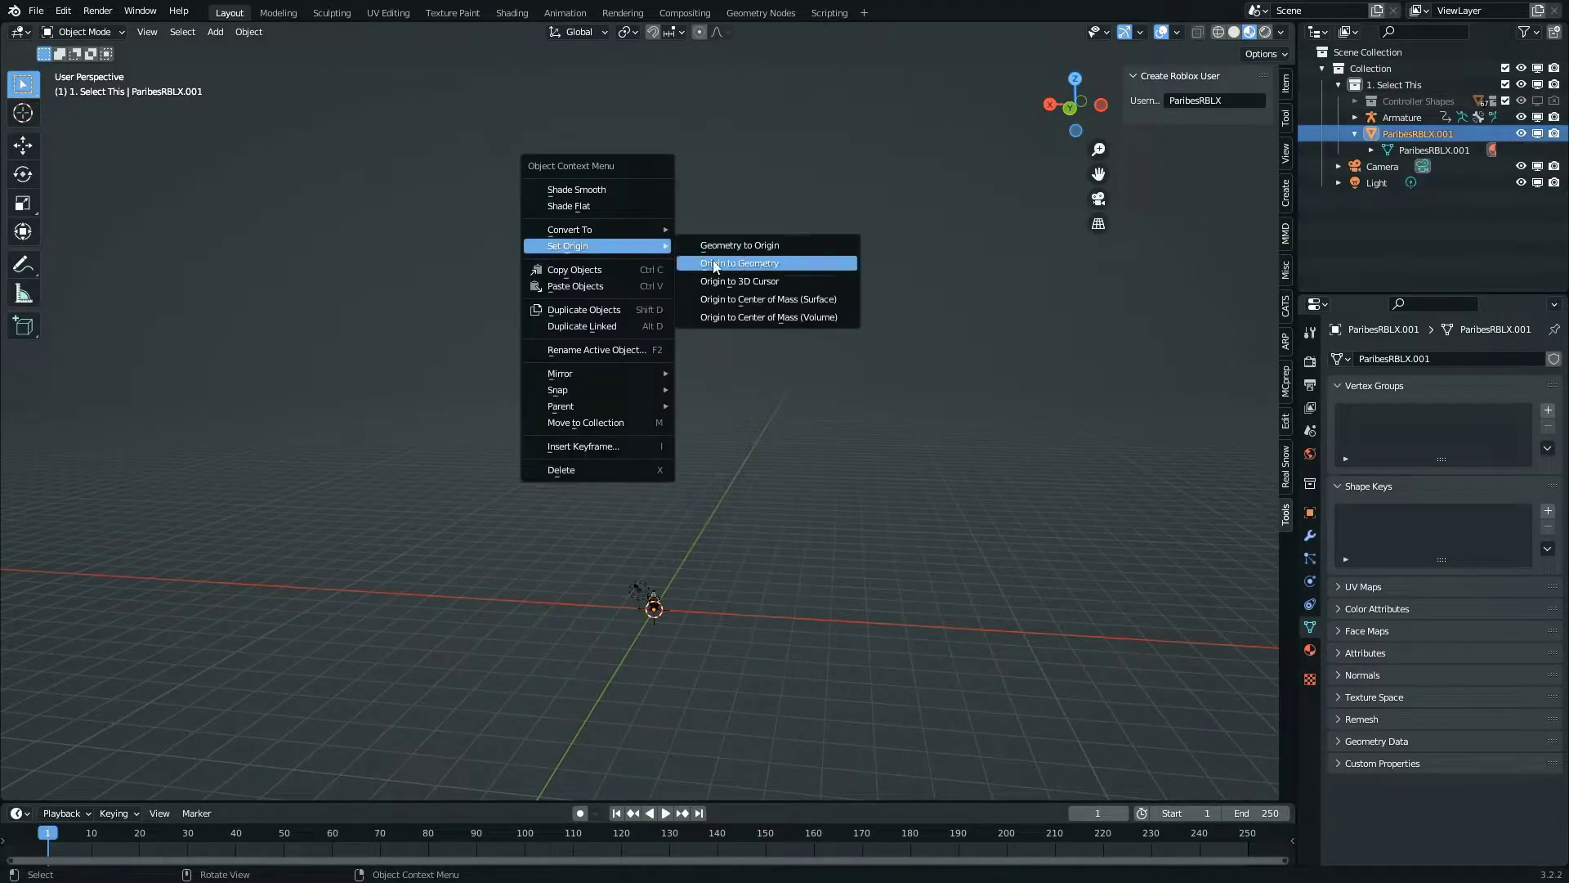
{"action": "left_click", "coordinate": [731, 265]}
{"action": "key", "text": "alt+g"}
- Move the imported character up along Z to ground level and along X to stand beside the rig
{"action": "key", "text": "shift+grave"}
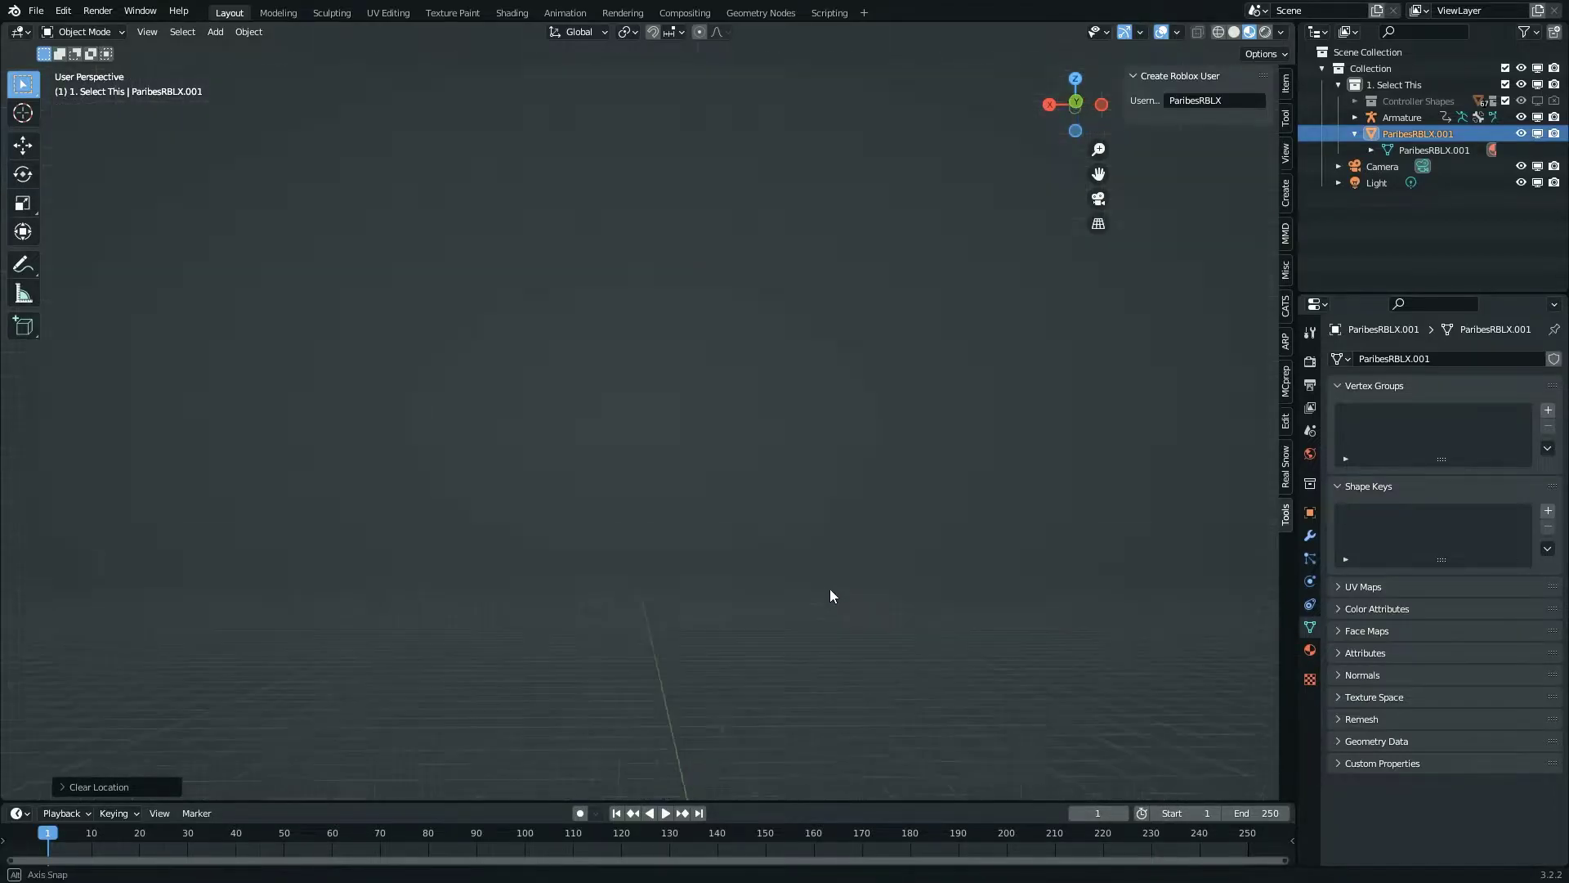
{"action": "key", "text": "w"}
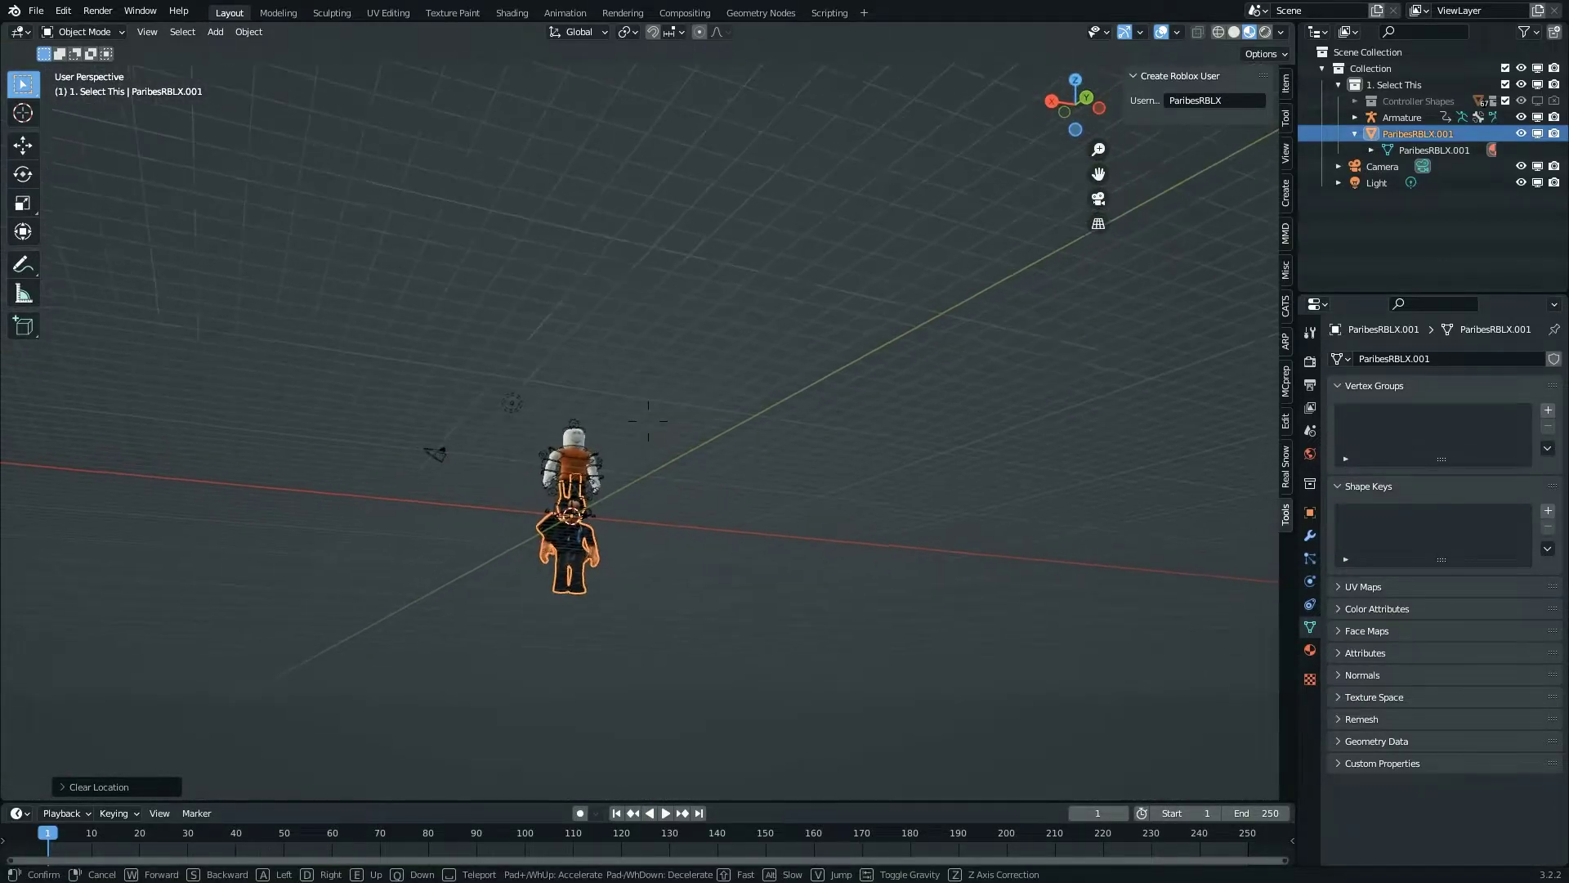
{"action": "key", "text": "e"}
{"action": "key", "text": "Return"}
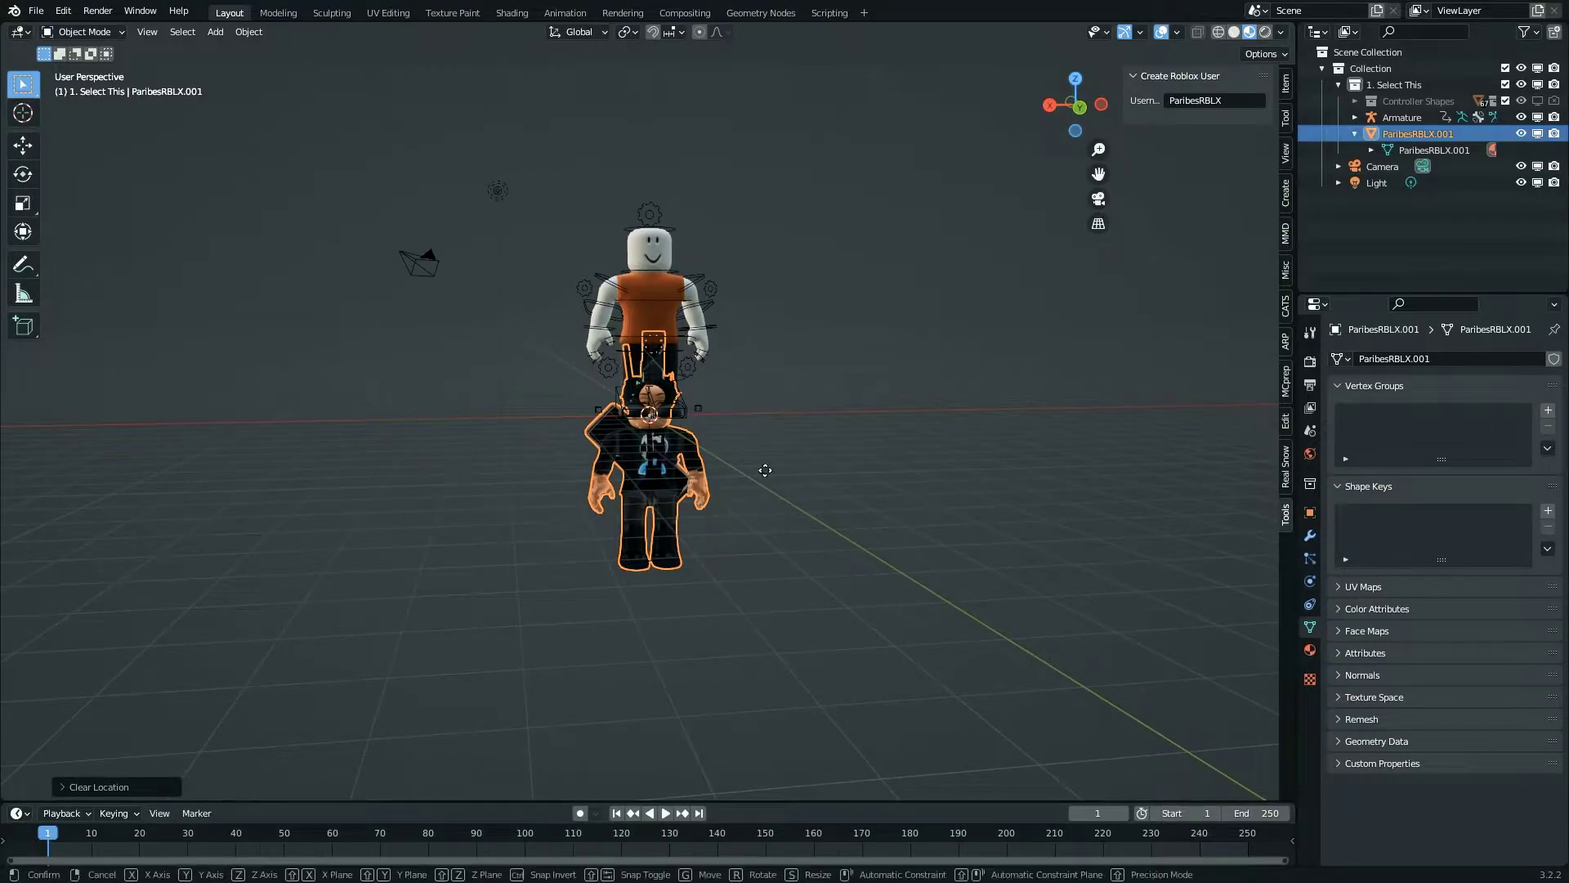
{"action": "type", "text": "gz5"}
{"action": "left_click", "coordinate": [753, 316], "text": "ctrl"}
{"action": "key", "text": "g"}
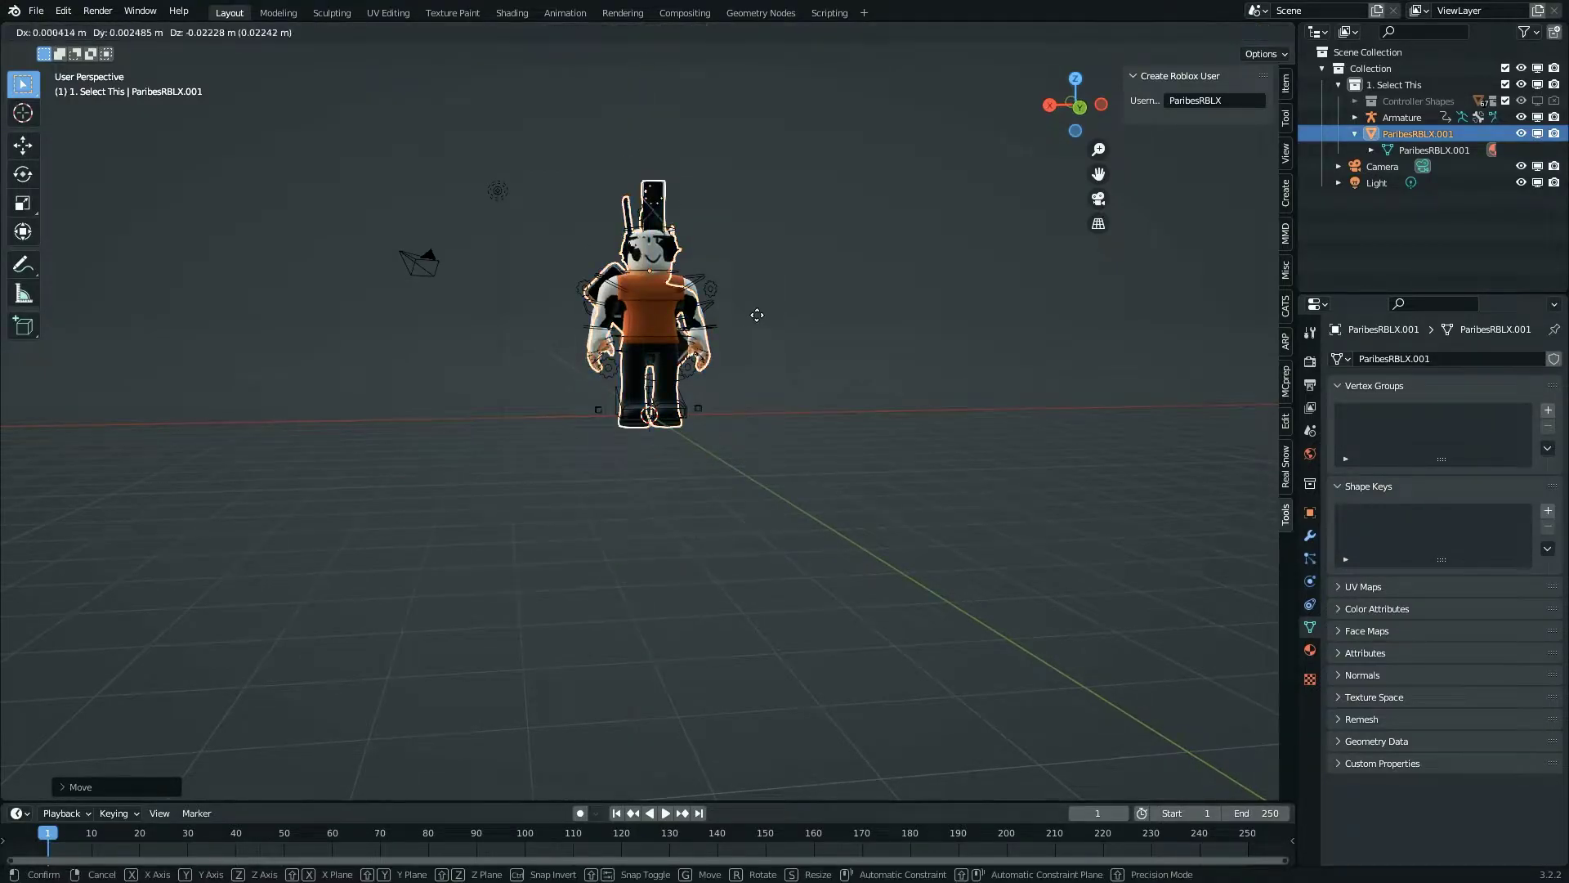
{"action": "key", "text": "x"}
{"action": "left_click", "coordinate": [600, 328], "text": "ctrl"}
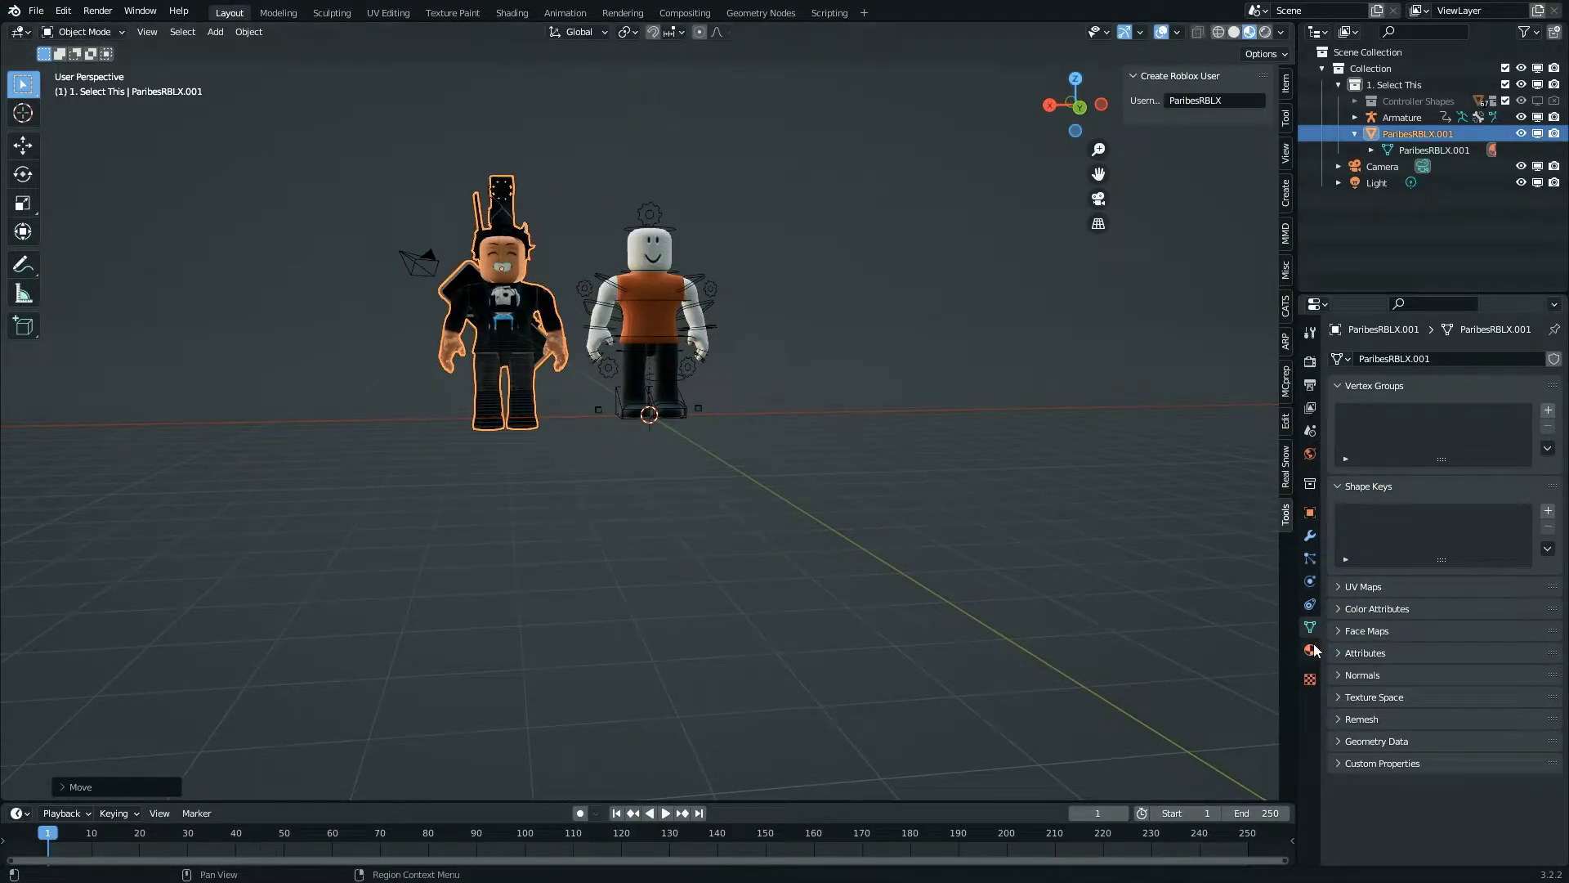
- Set the blend mode of the imported character's material to Opaque
{"action": "left_click_drag", "start_coordinate": [1349, 292], "coordinate": [1353, 245]}
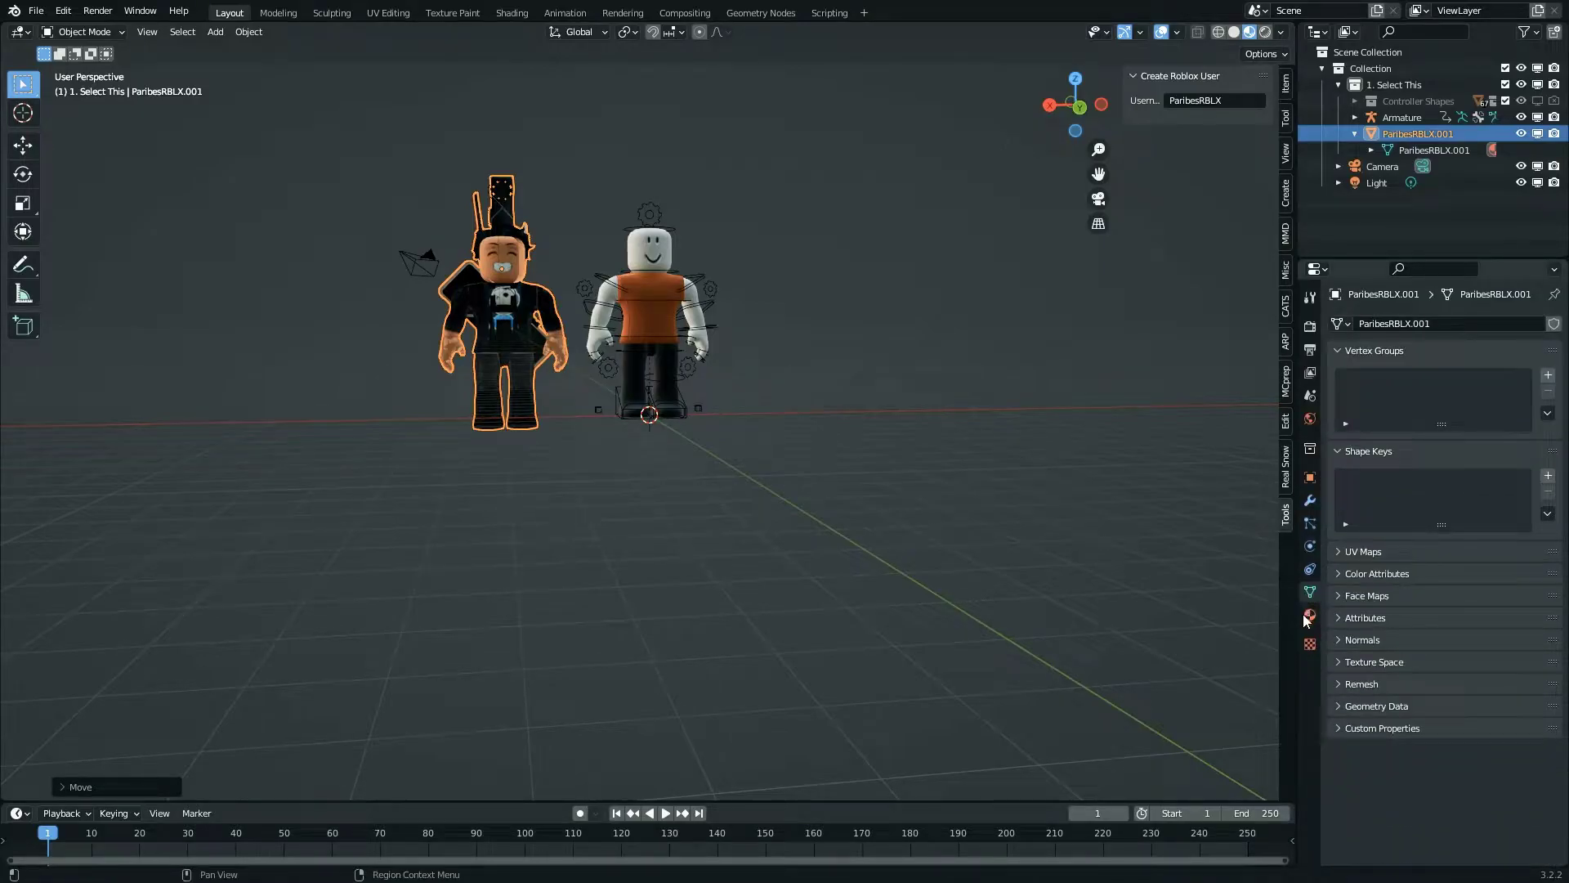
{"action": "left_click", "coordinate": [1310, 615]}
{"action": "scroll", "coordinate": [1437, 649], "scroll_direction": "down", "scroll_amount": 5}
{"action": "scroll", "coordinate": [1437, 649], "scroll_direction": "down", "scroll_amount": 10}
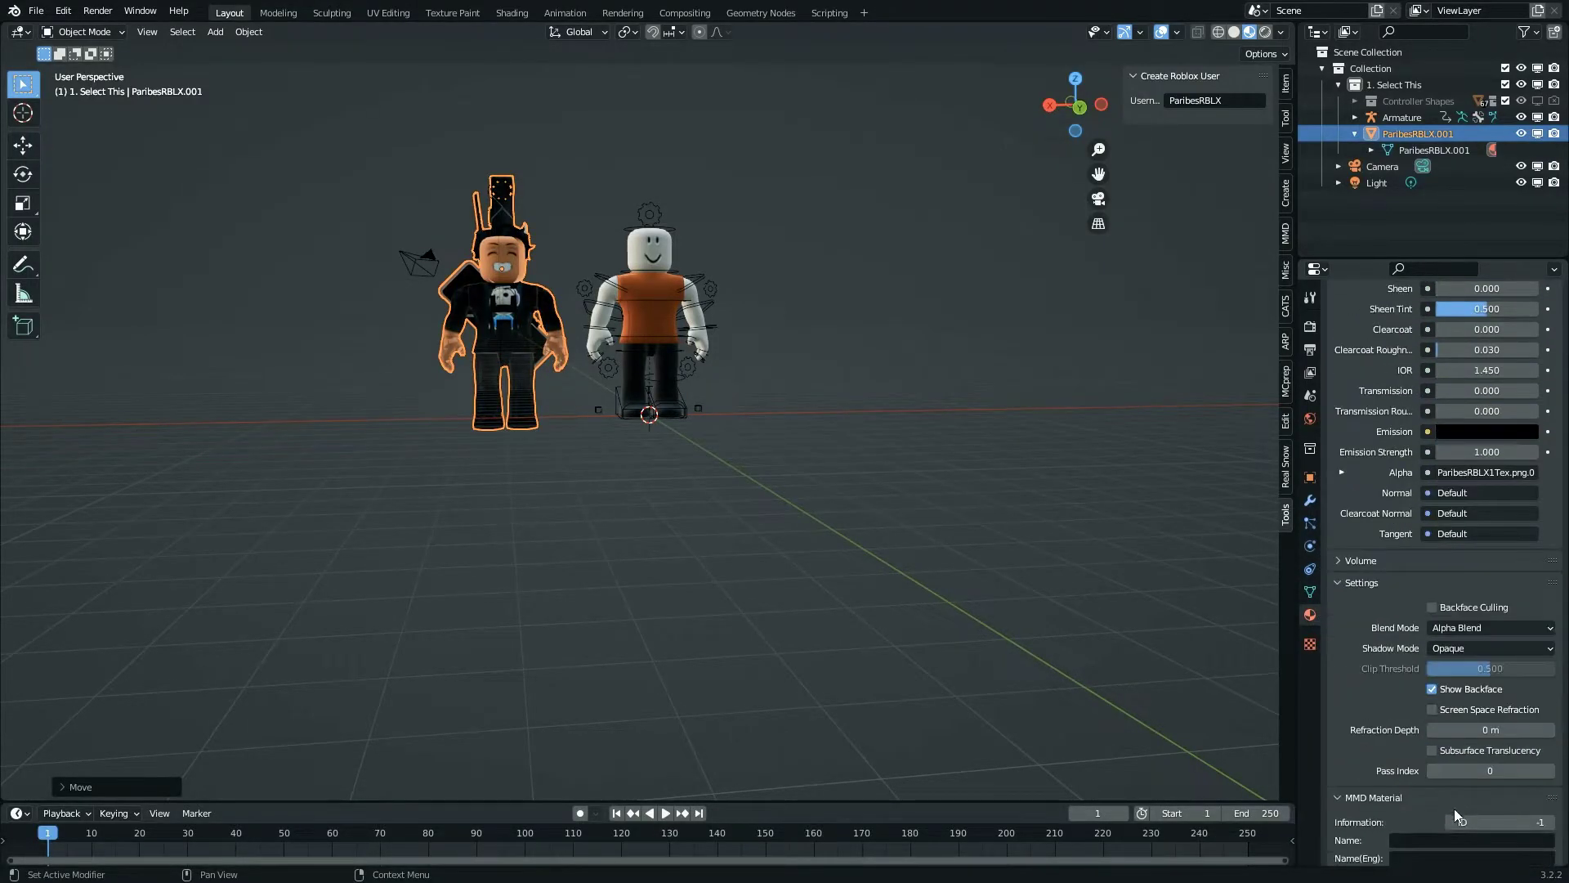
{"action": "left_click", "coordinate": [1440, 631]}
{"action": "left_click", "coordinate": [1451, 719]}
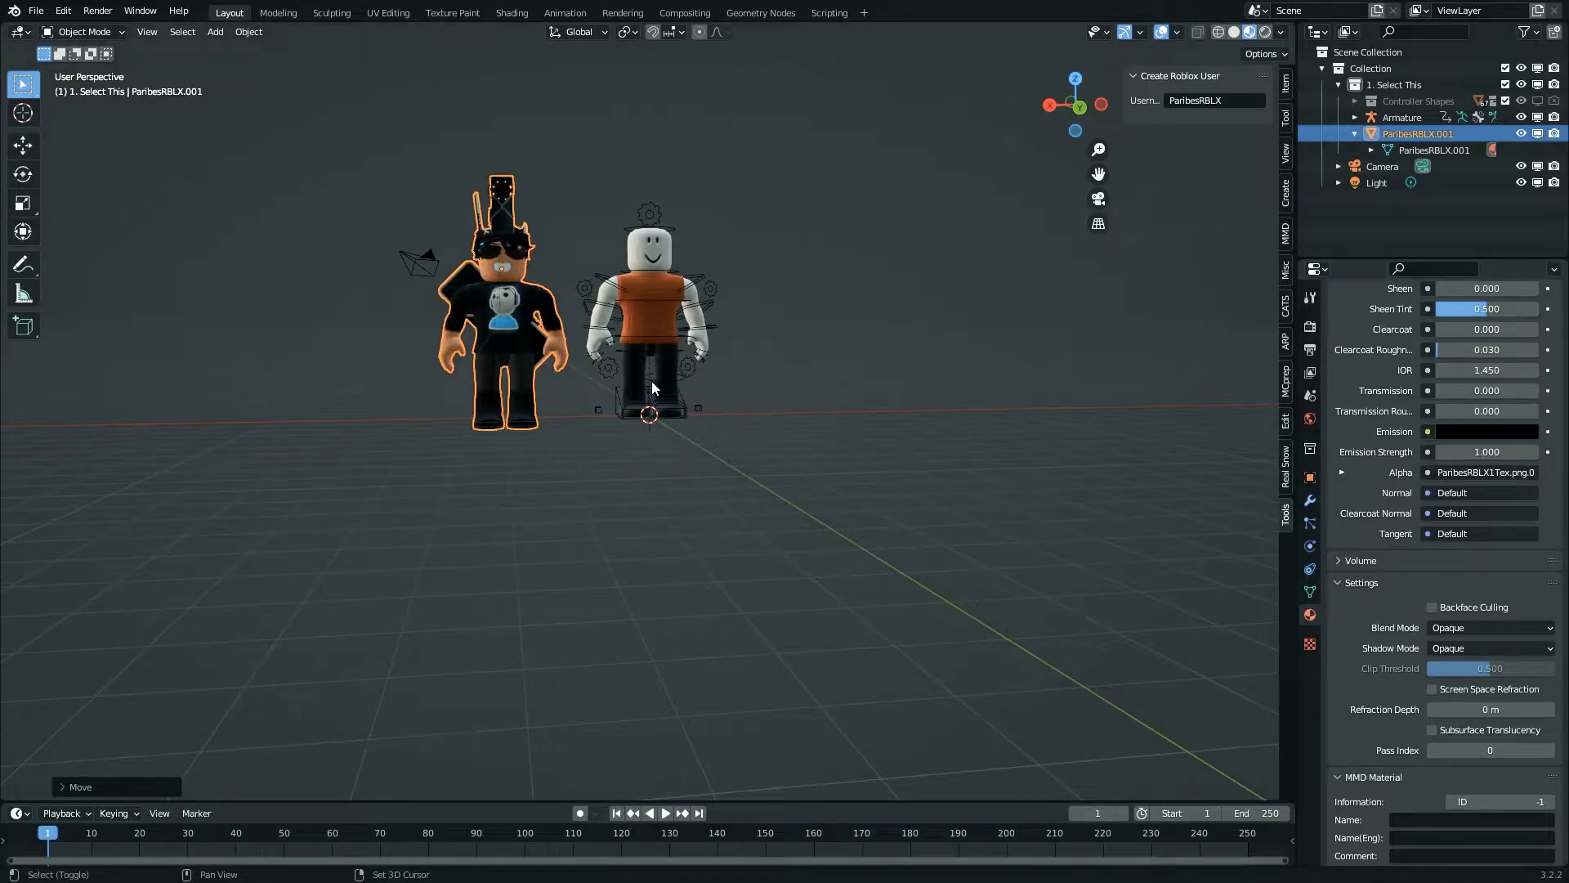
{"action": "key", "text": "shift+grave"}
{"action": "key", "text": "w"}
{"action": "left_click", "coordinate": [648, 413]}
{"action": "scroll", "coordinate": [1552, 564], "scroll_direction": "up", "scroll_amount": 17}
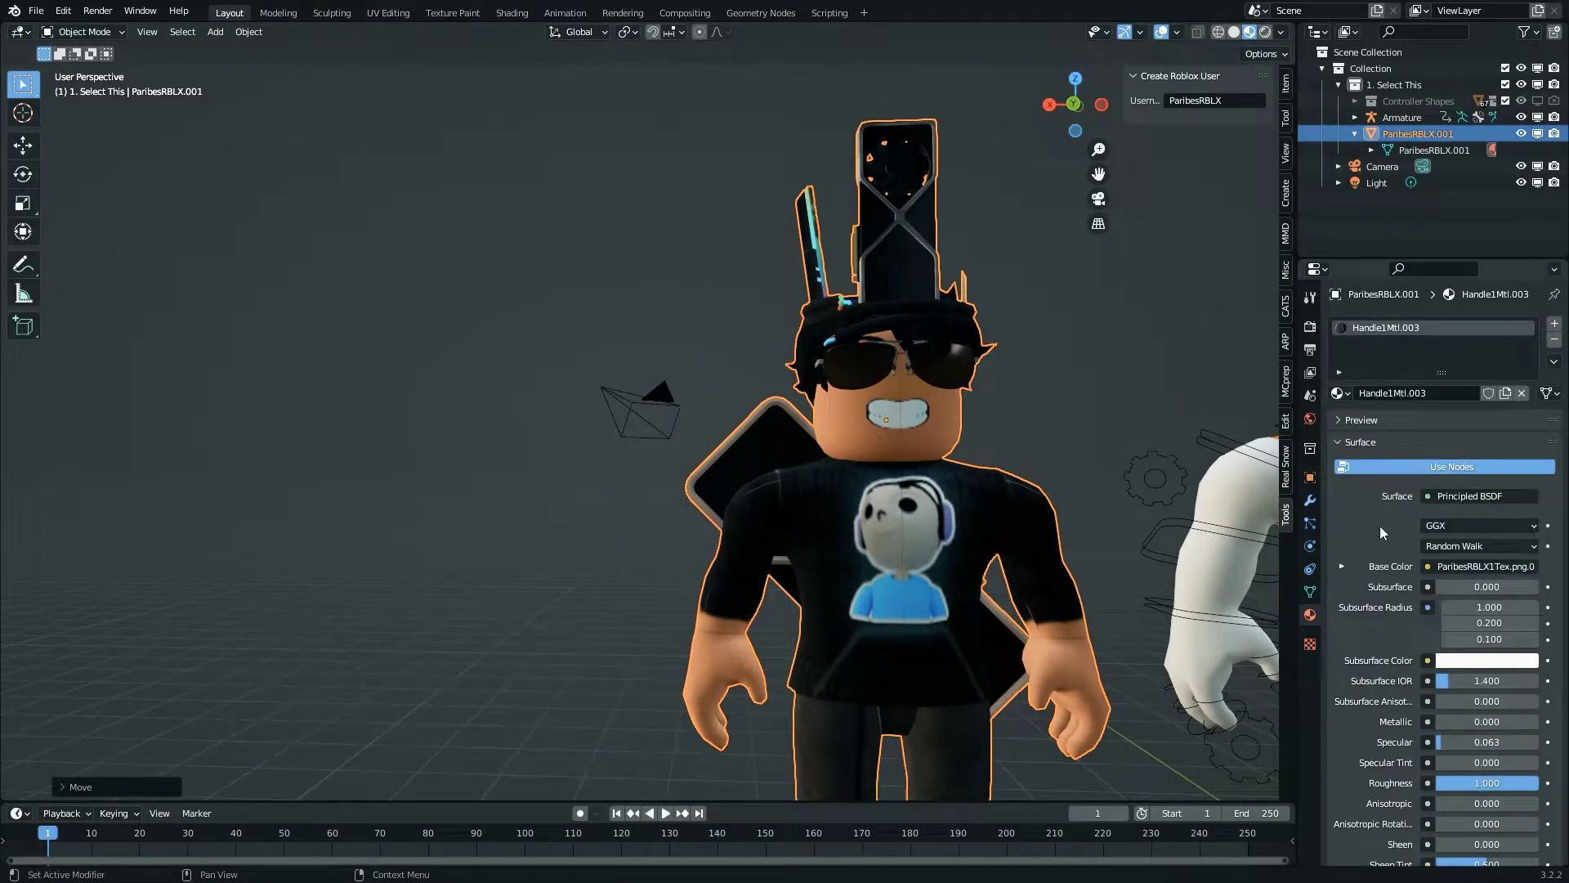
- Split the outliner area horizontally and change the lower part into a Text Editor
{"action": "scroll", "coordinate": [1402, 531], "scroll_direction": "down", "scroll_amount": 7}
{"action": "scroll", "coordinate": [1416, 528], "scroll_direction": "down", "scroll_amount": 5}
{"action": "left_click", "coordinate": [1311, 37]}
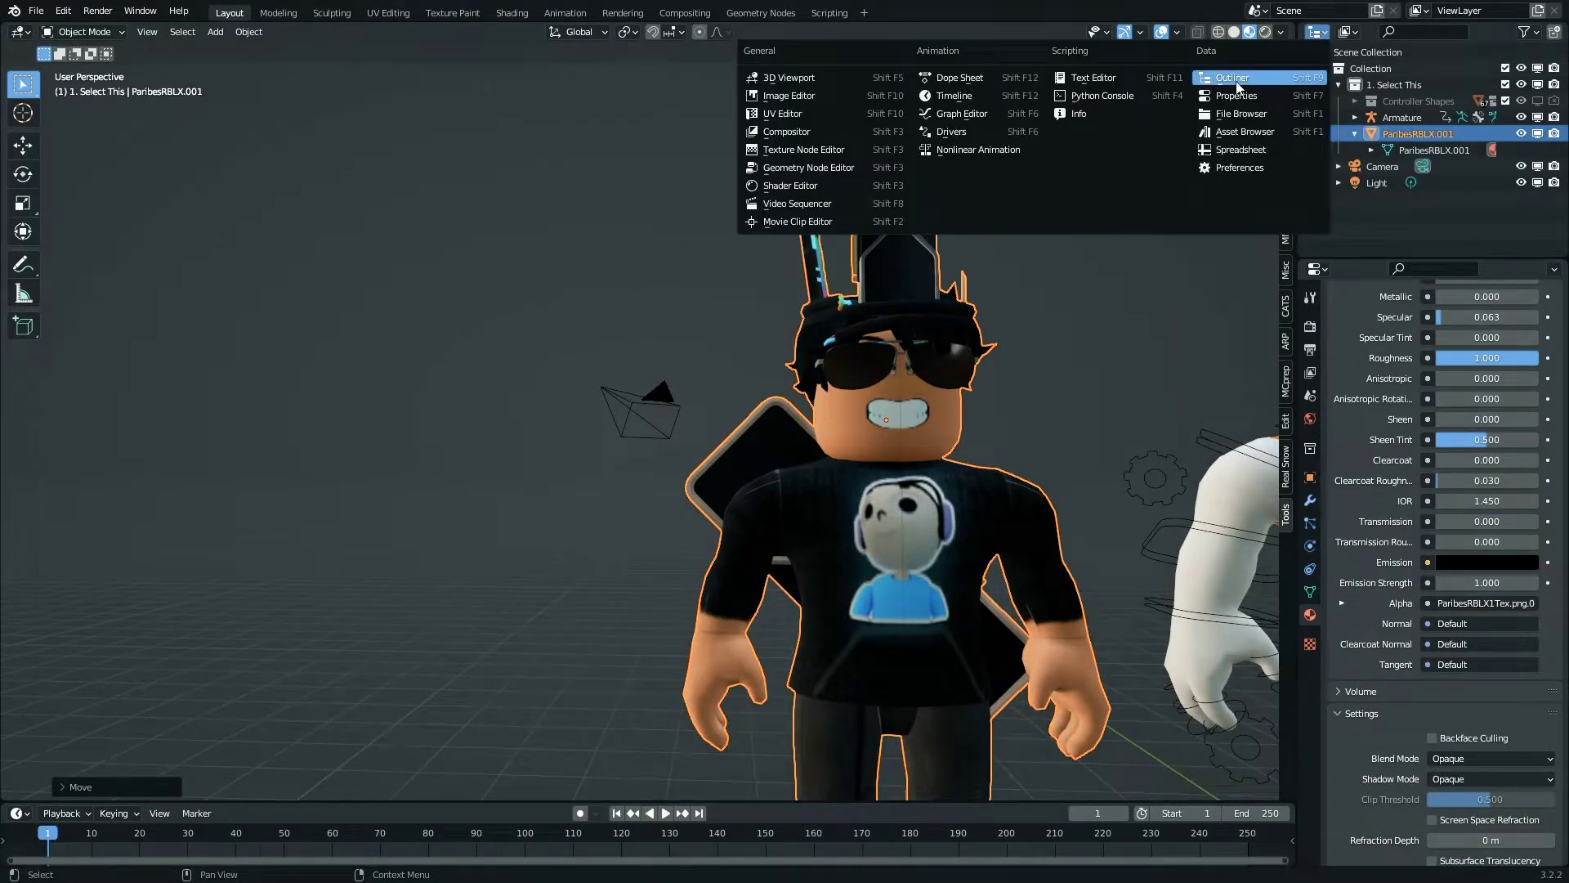
{"action": "right_click", "coordinate": [1297, 163]}
{"action": "left_click", "coordinate": [1286, 180]}
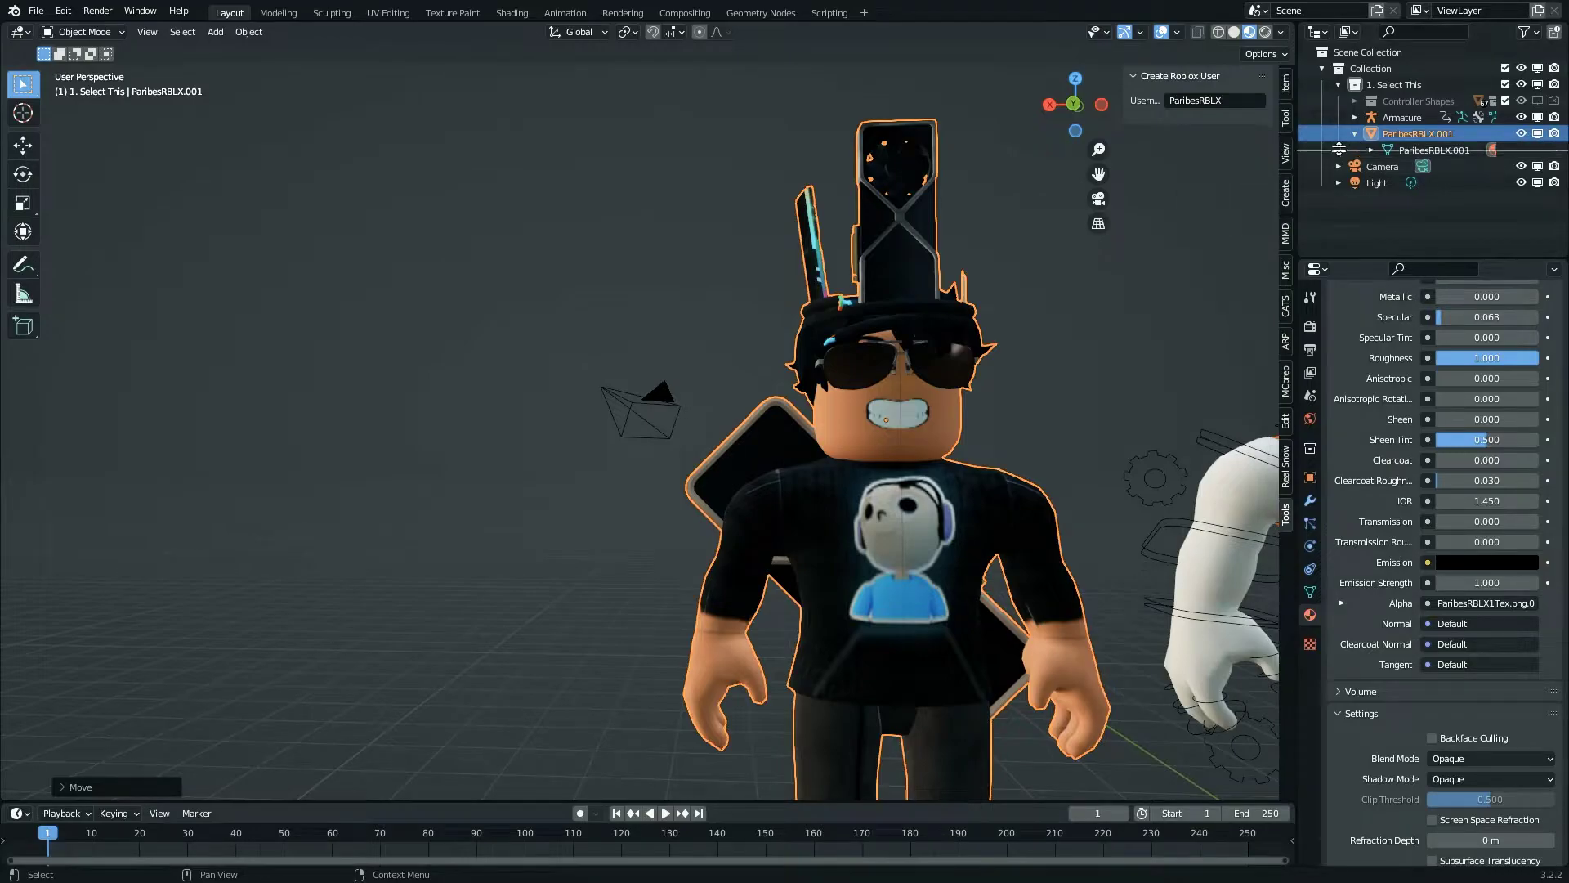
{"action": "left_click", "coordinate": [1351, 147]}
{"action": "left_click", "coordinate": [1319, 155]}
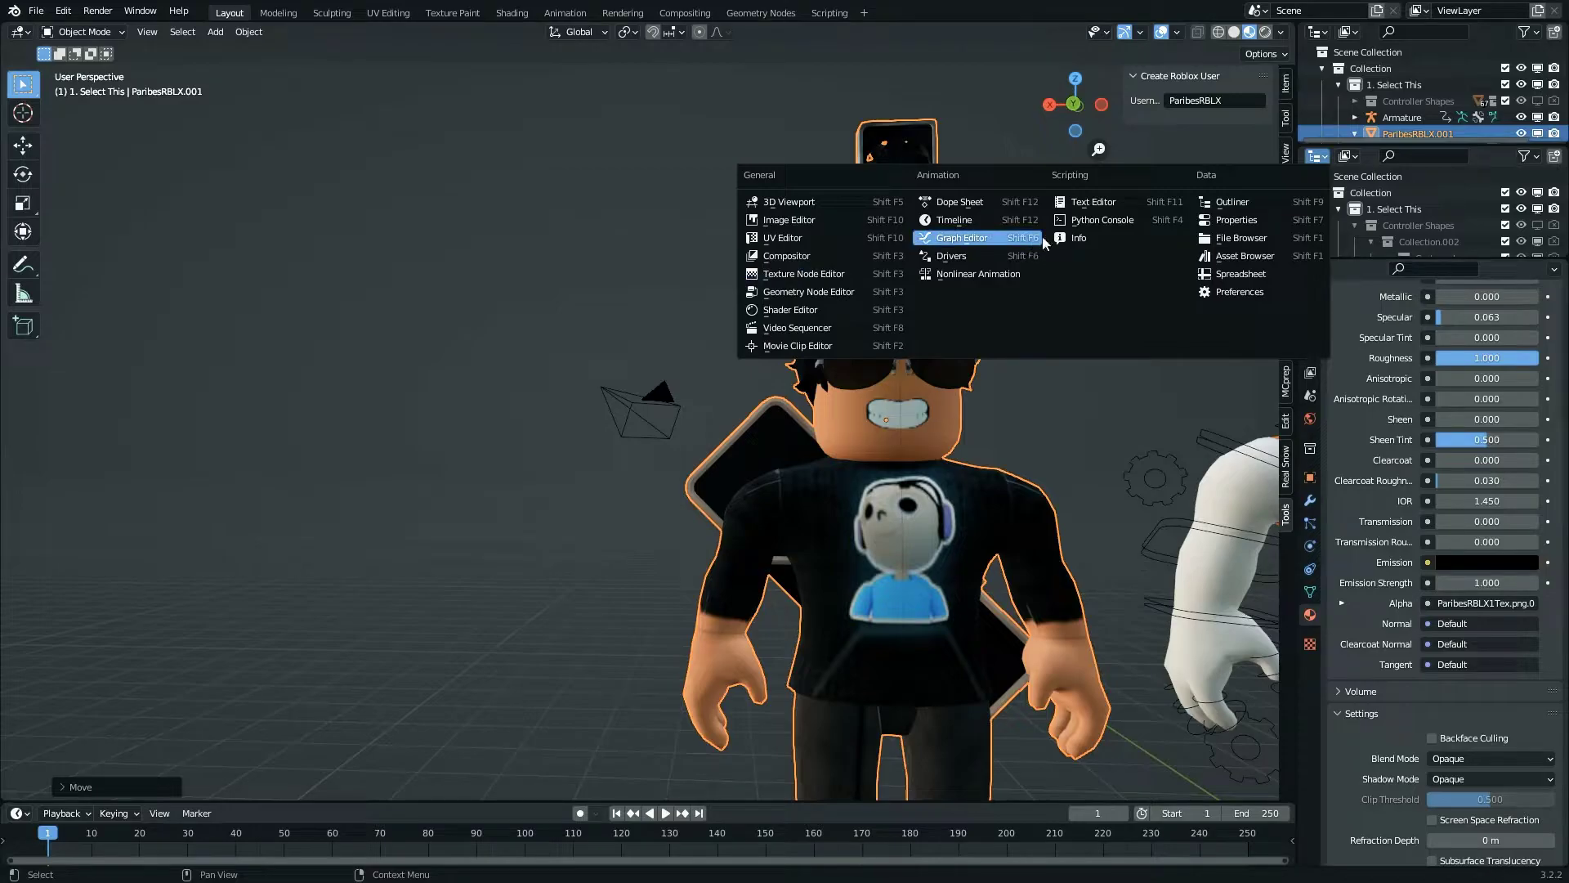
{"action": "left_click", "coordinate": [1093, 206]}
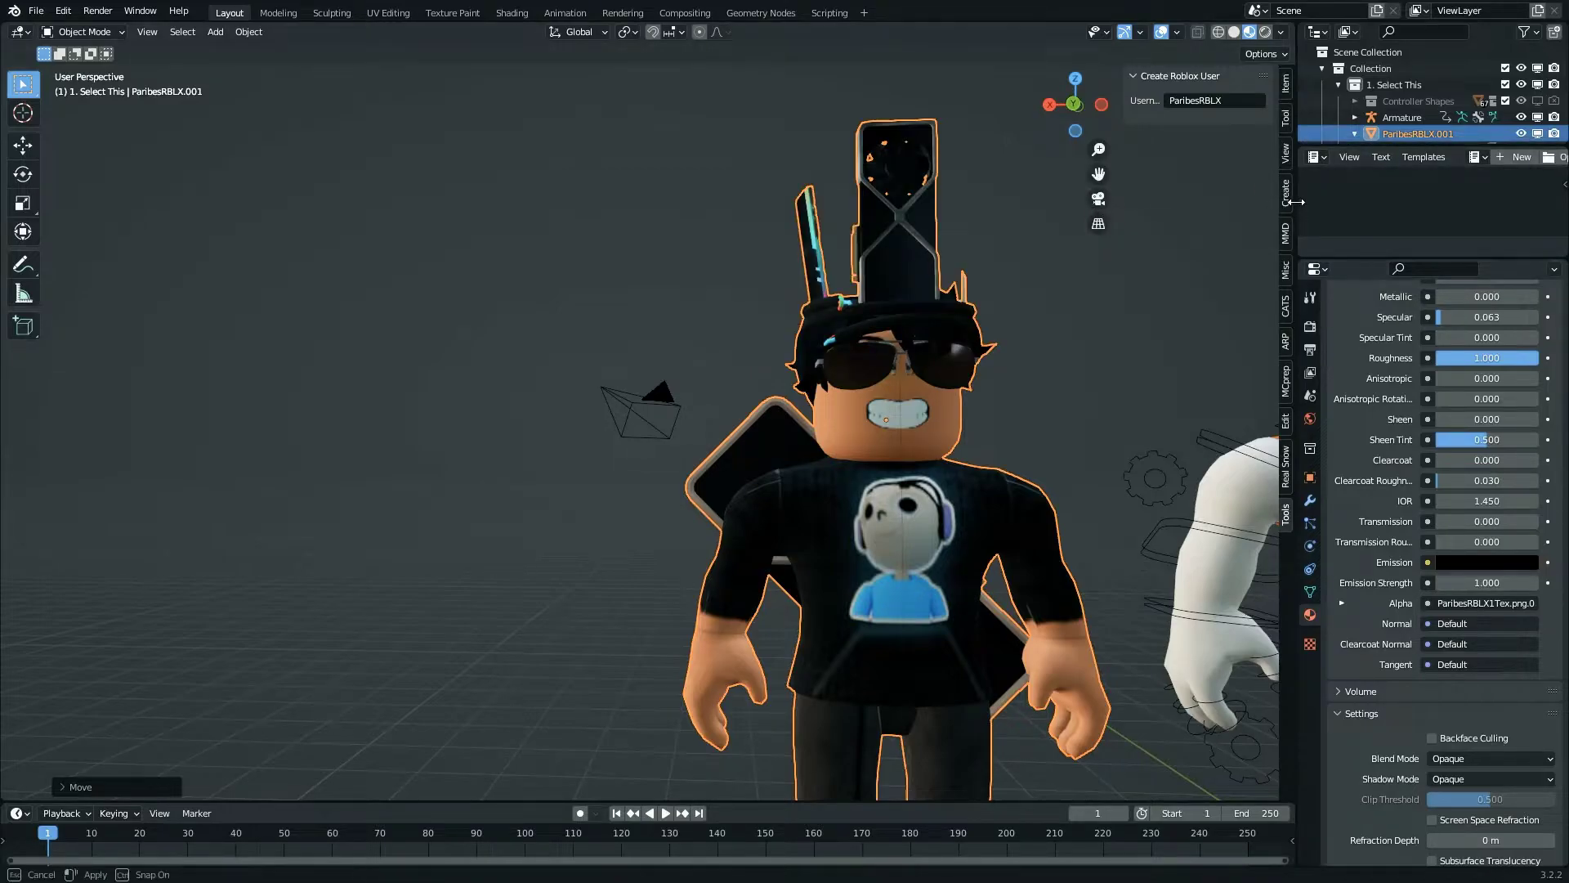
- Widen and heighten the Text Editor area, open MaterialHelper.py in it and run the script
{"action": "left_click_drag", "start_coordinate": [1298, 204], "coordinate": [1061, 204]}
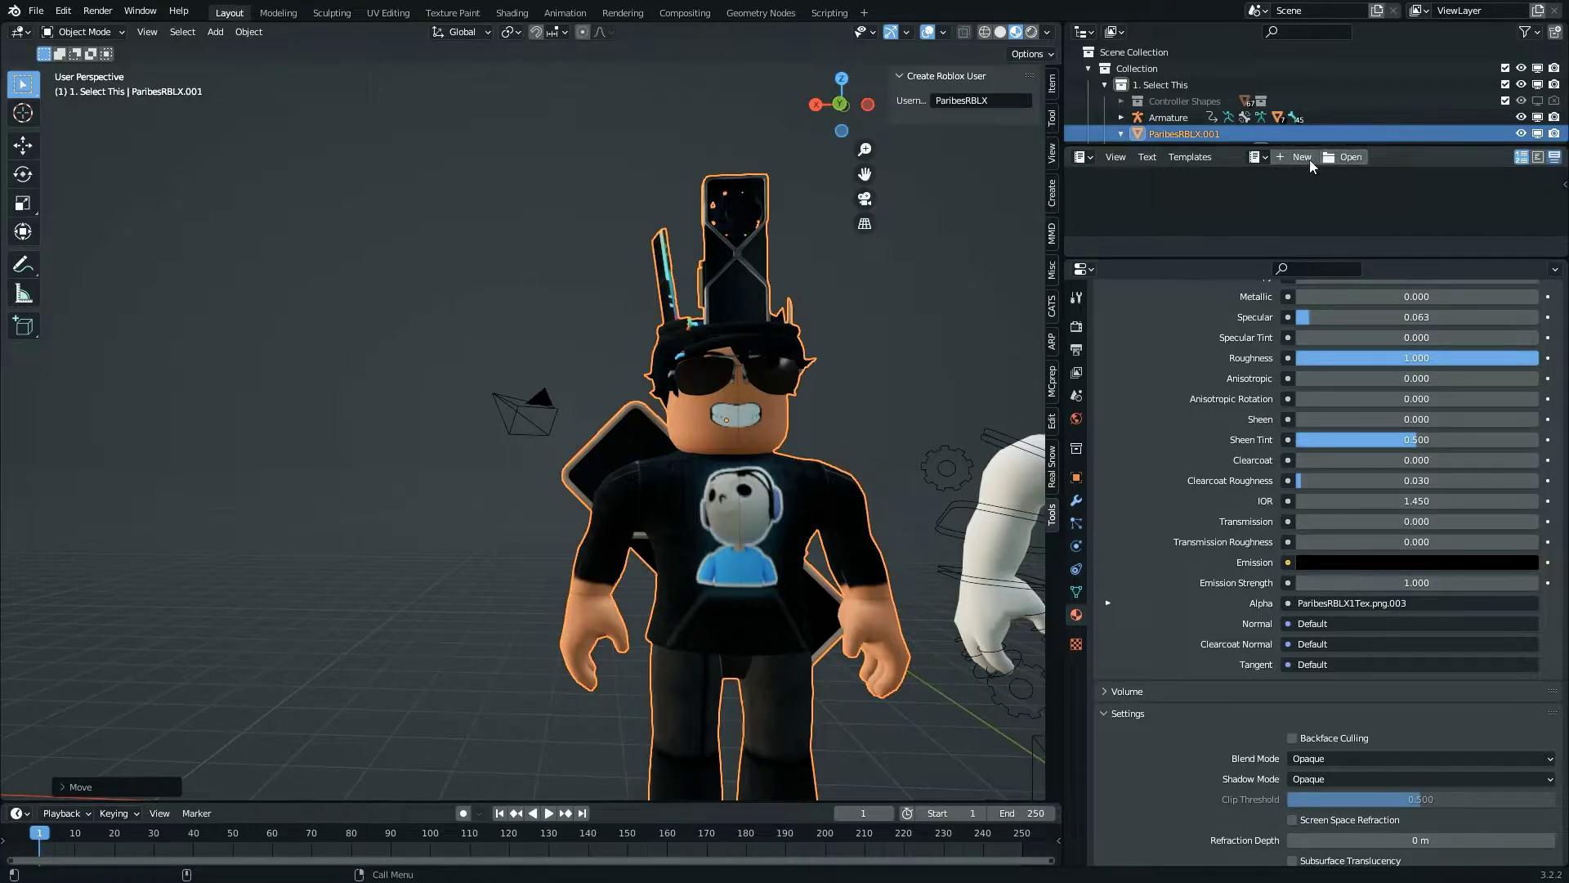
{"action": "left_click_drag", "start_coordinate": [1170, 259], "coordinate": [1171, 384]}
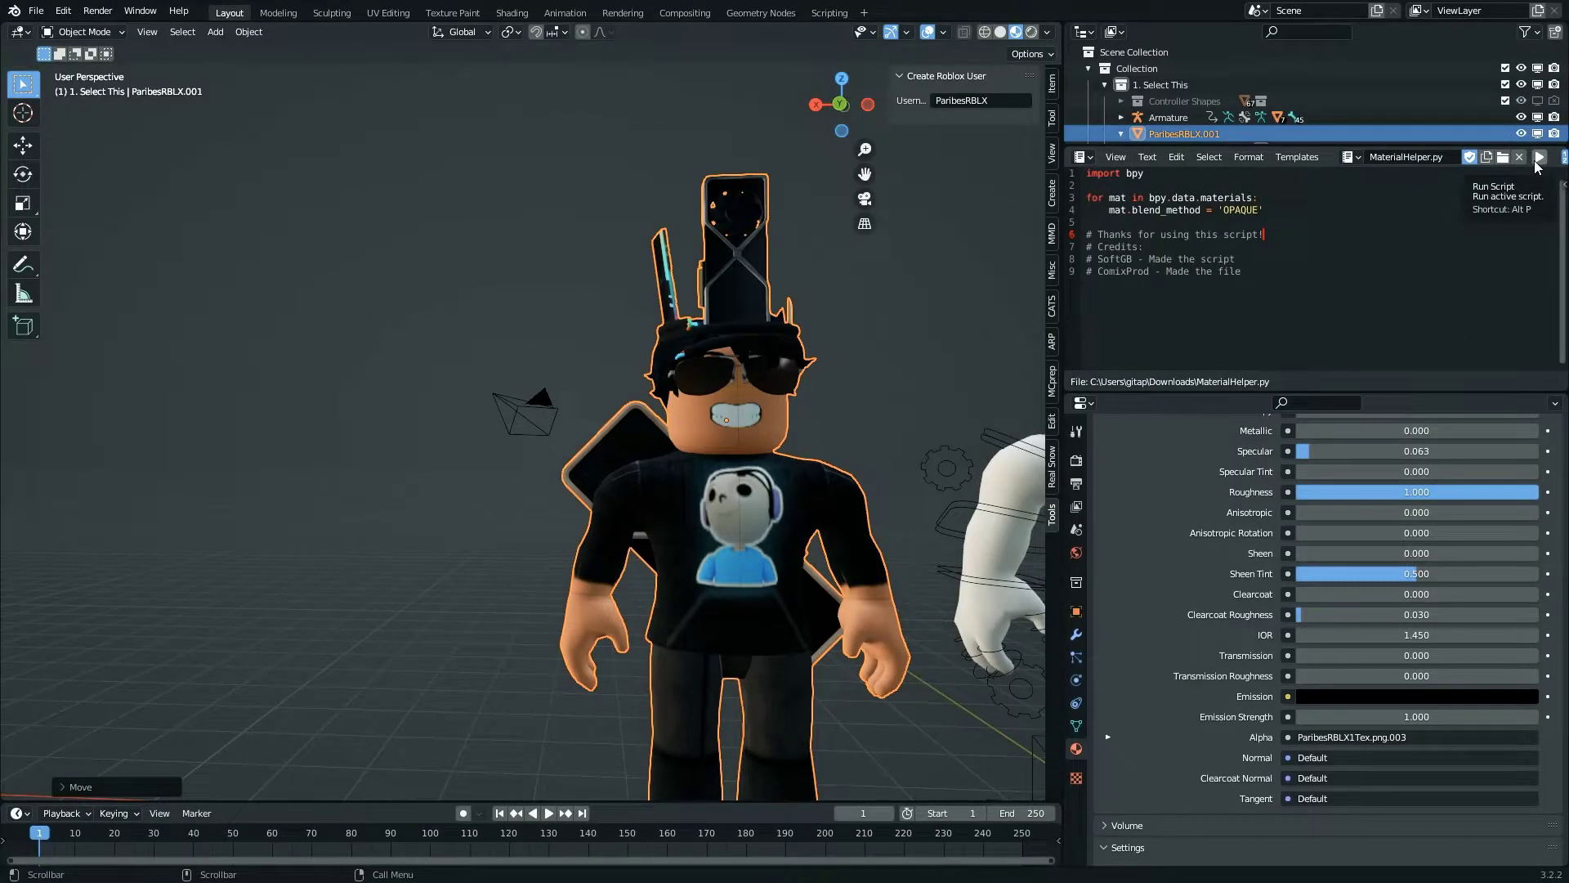
{"action": "left_click", "coordinate": [1537, 166]}
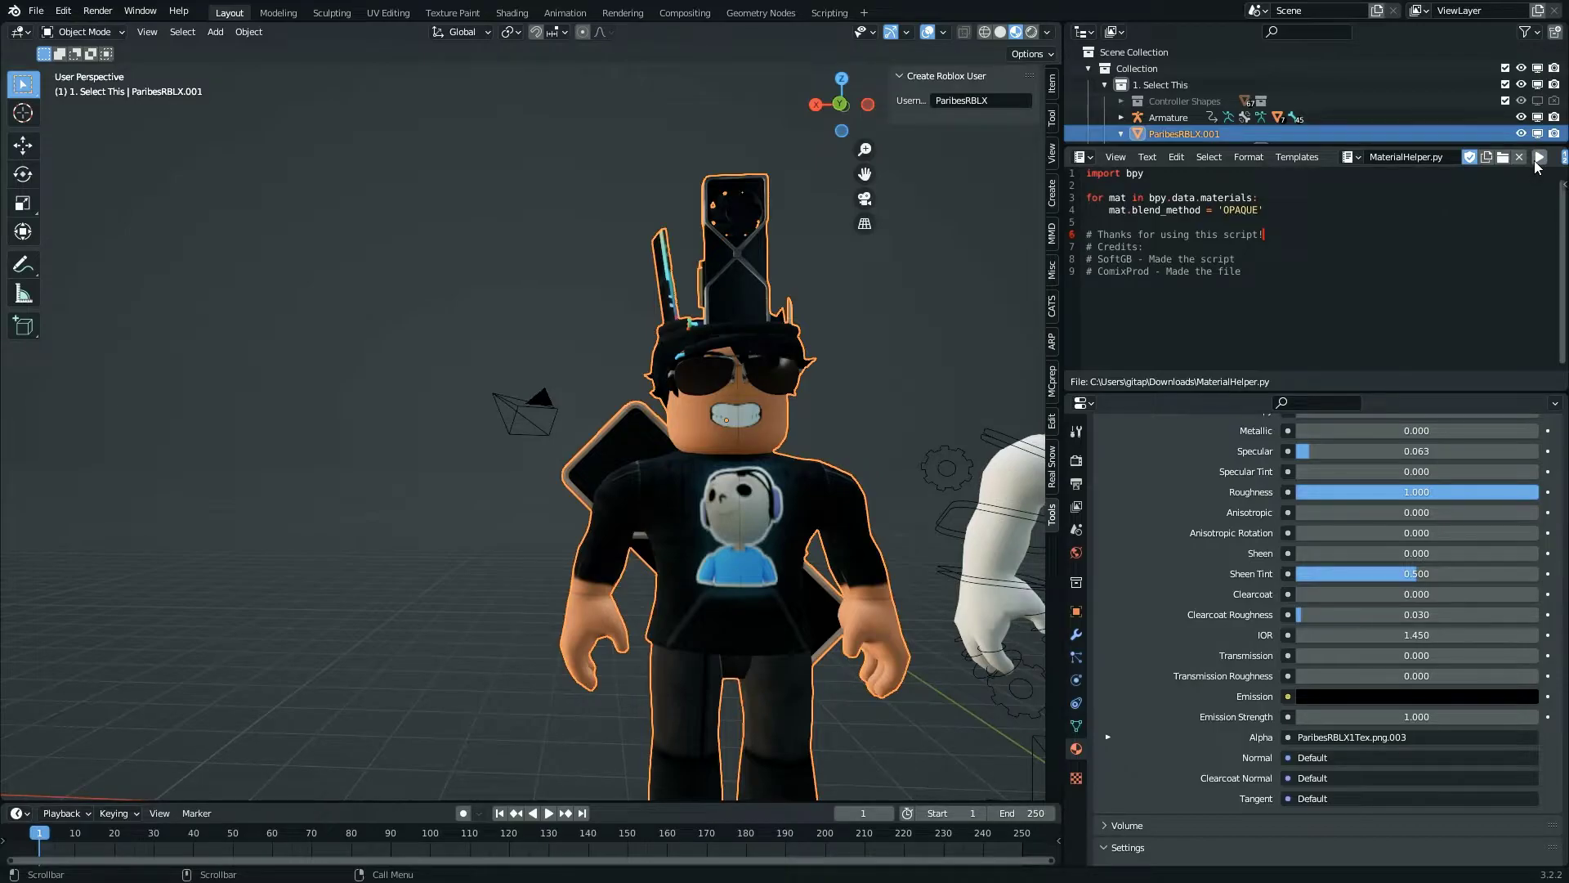
- Set the imported character's material blend mode to Alpha Blend and run the MaterialHelper.py script again to test it
{"action": "scroll", "coordinate": [1231, 711], "scroll_direction": "down", "scroll_amount": 5}
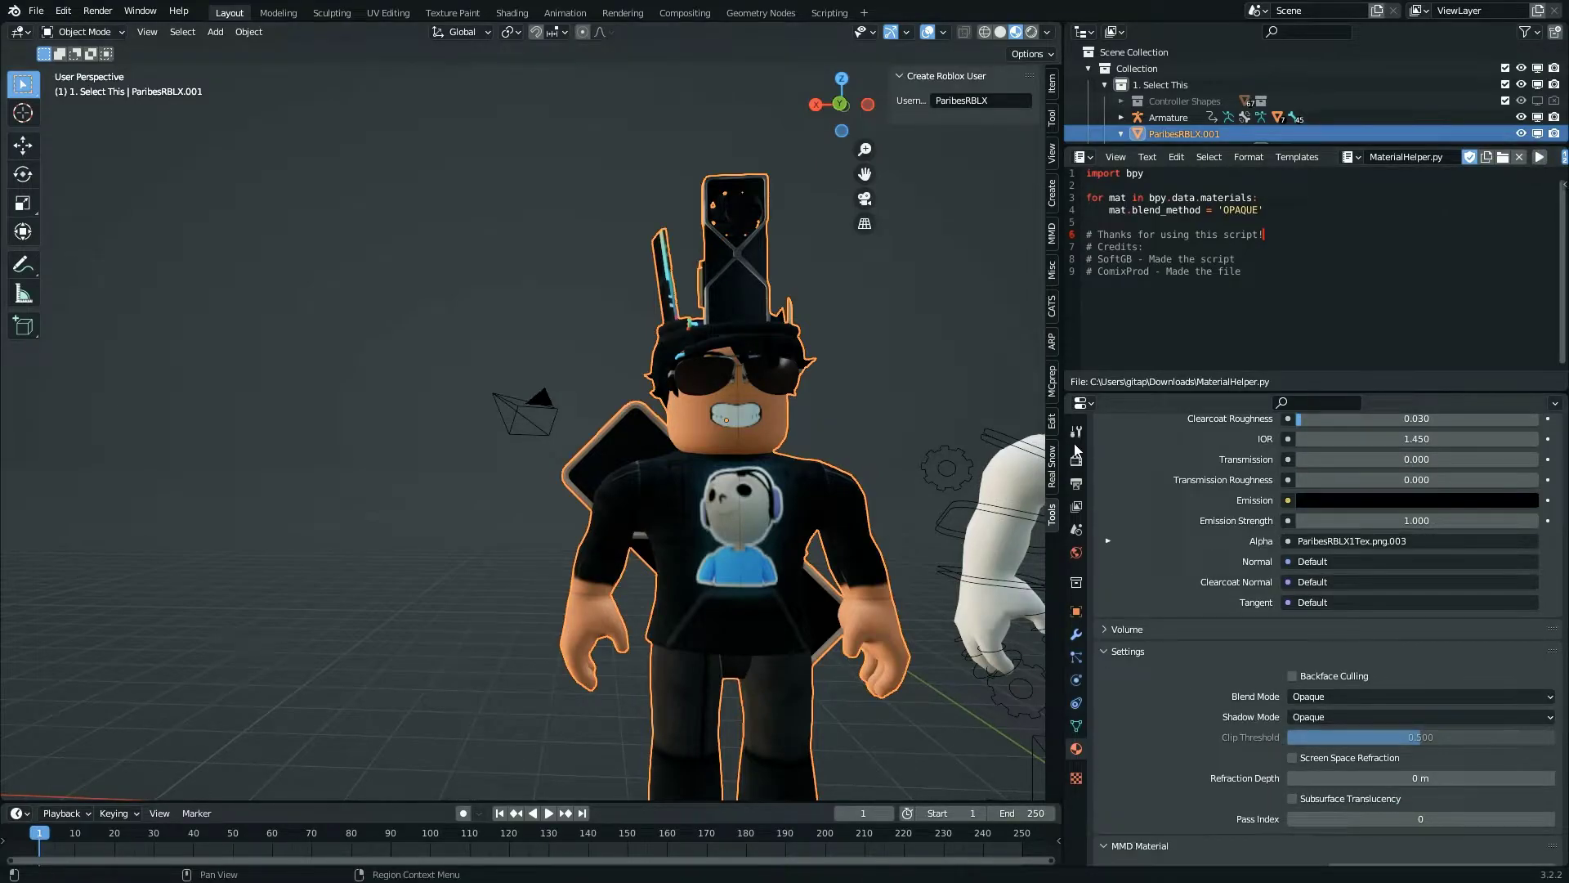
{"action": "left_click", "coordinate": [1403, 697]}
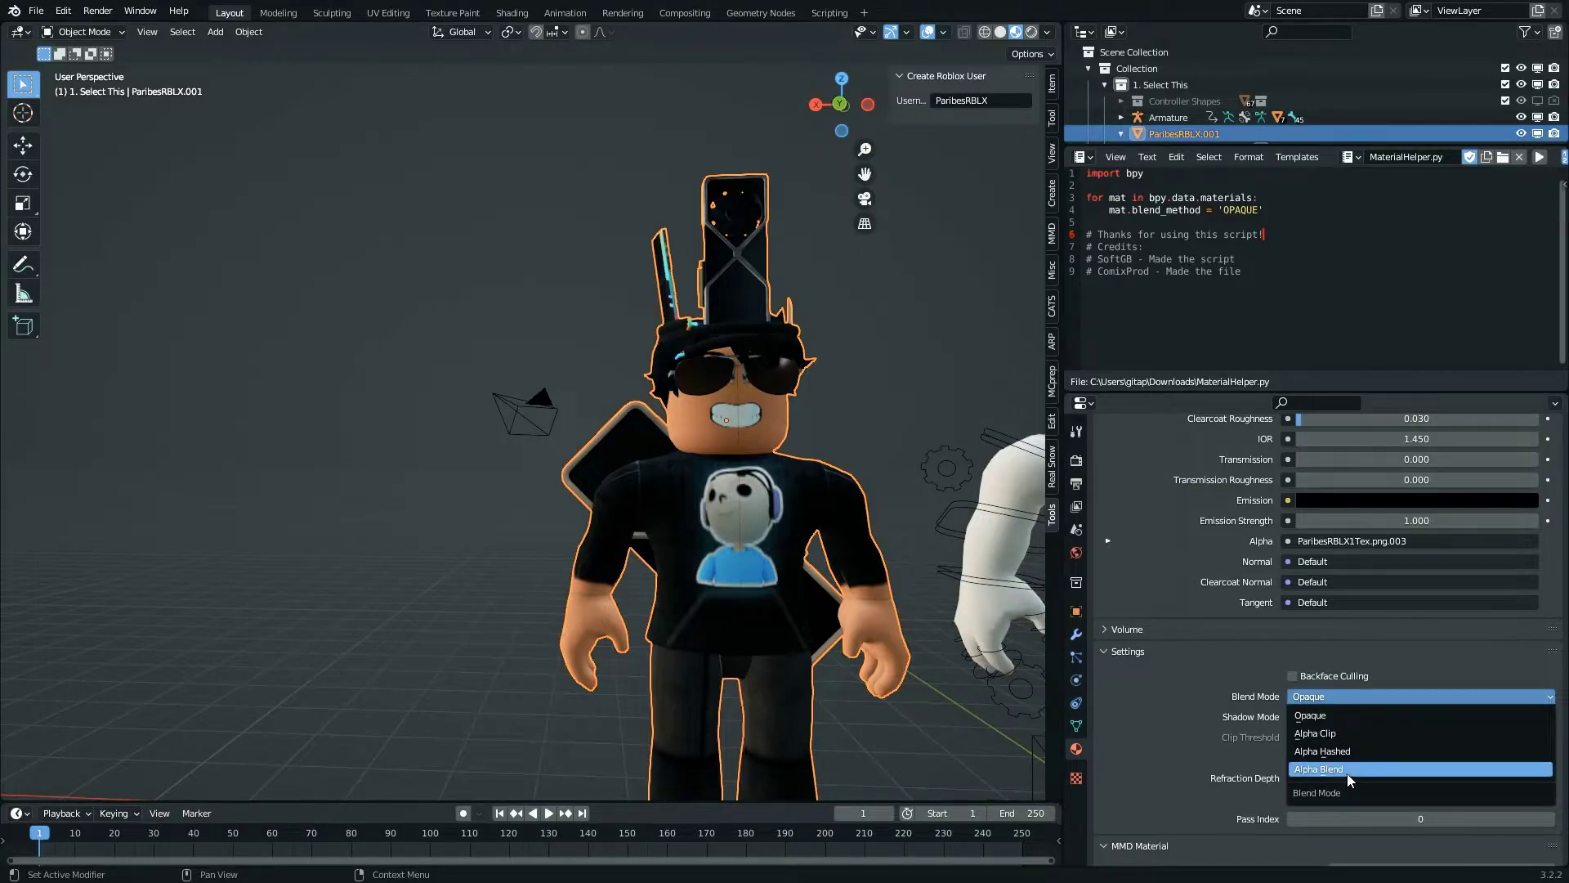
{"action": "left_click", "coordinate": [1352, 769]}
{"action": "left_click", "coordinate": [1539, 158]}
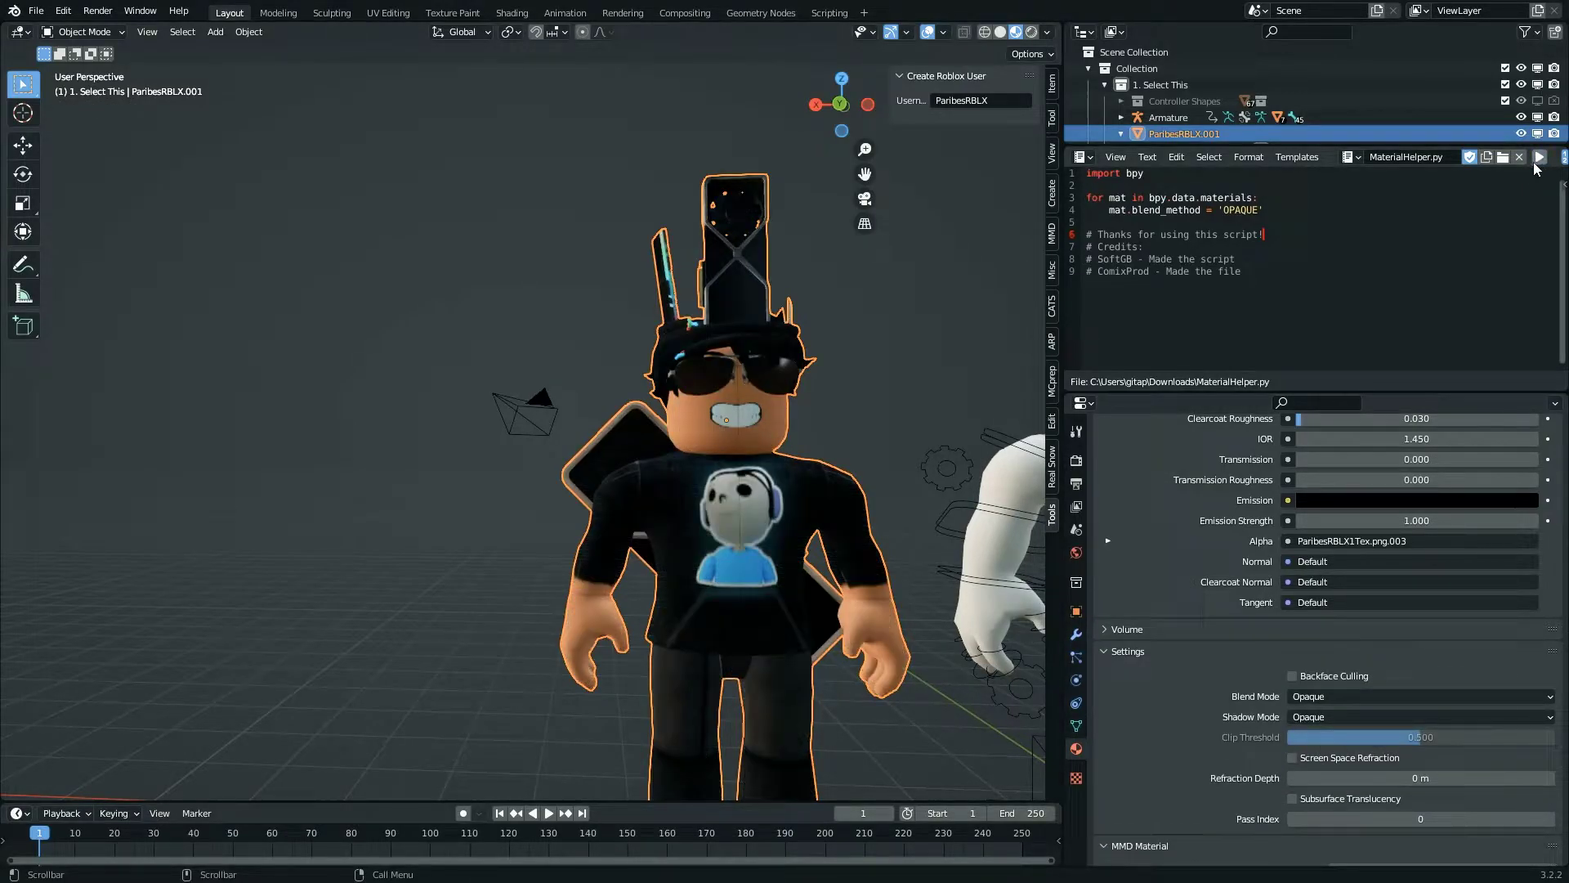
- Collapse the Text Editor area to its header and enlarge the outliner above it
{"action": "left_click_drag", "start_coordinate": [1184, 394], "coordinate": [1233, 308]}
{"action": "left_click_drag", "start_coordinate": [1259, 148], "coordinate": [1255, 347]}
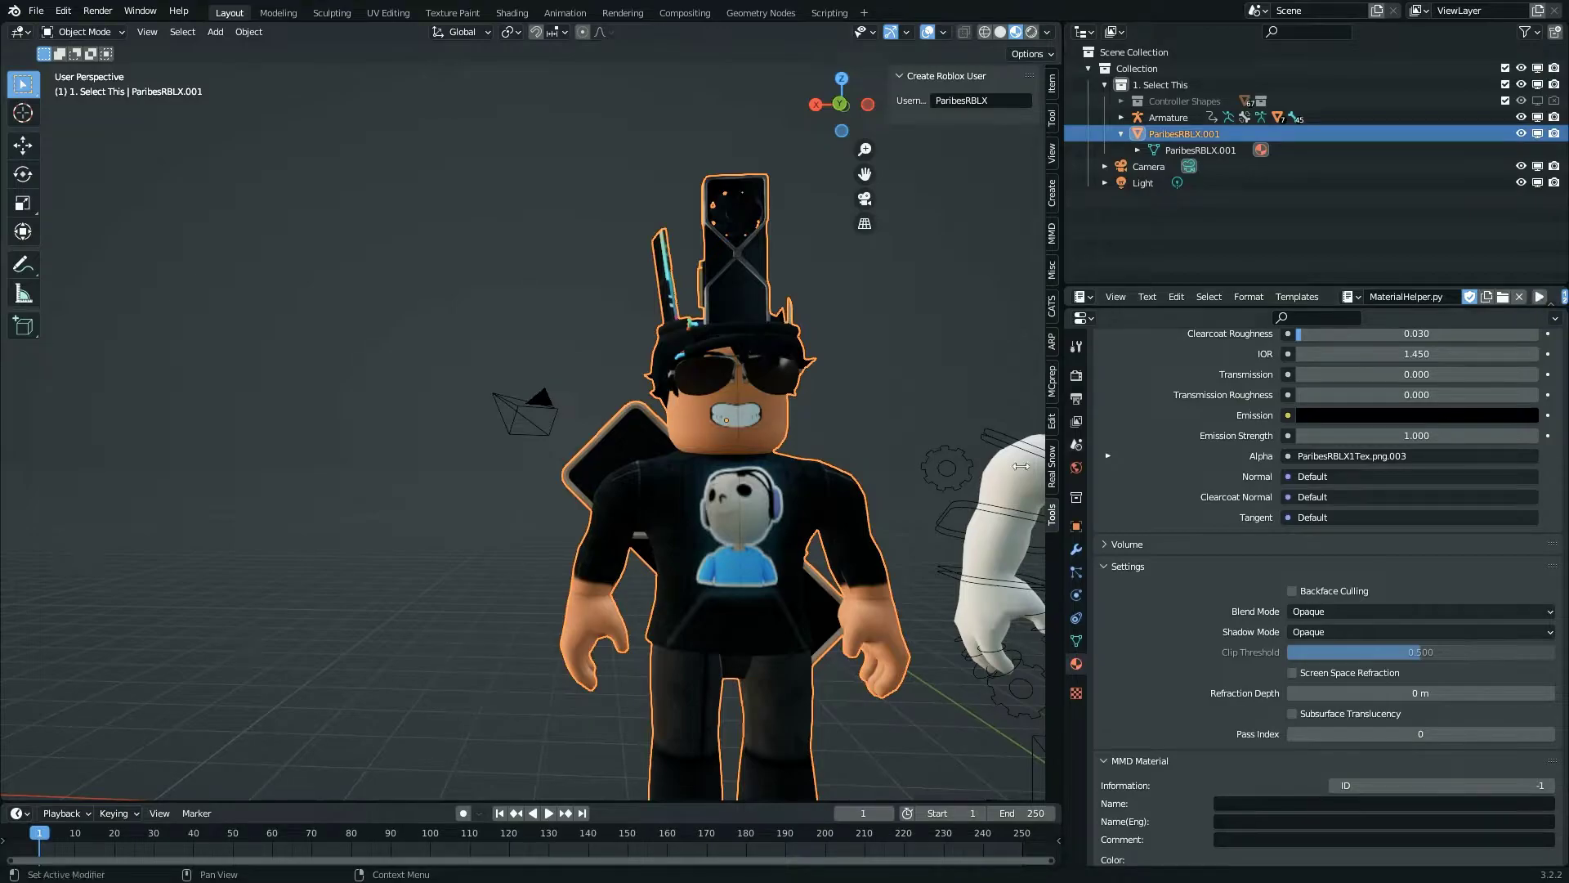
- Select the imported character together with the rig's torso and open the Link/Transfer Data options
{"action": "key", "text": "shift+grave"}
{"action": "key", "text": "d"}
{"action": "key", "text": "s"}
{"action": "key", "text": "w"}
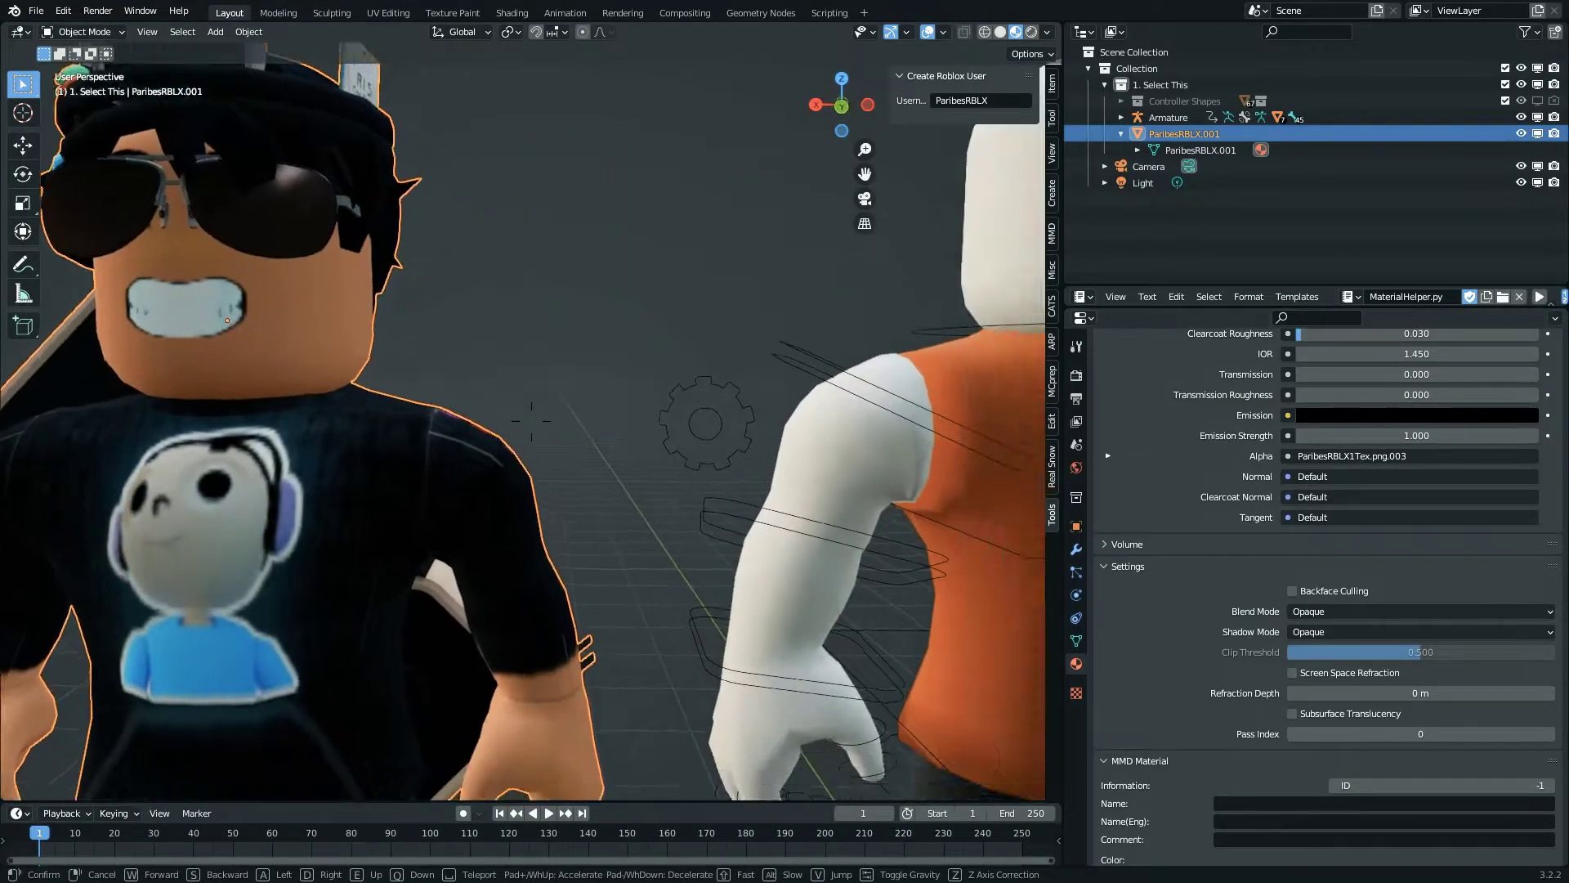
{"action": "key", "text": "s"}
{"action": "left_click", "coordinate": [531, 421]}
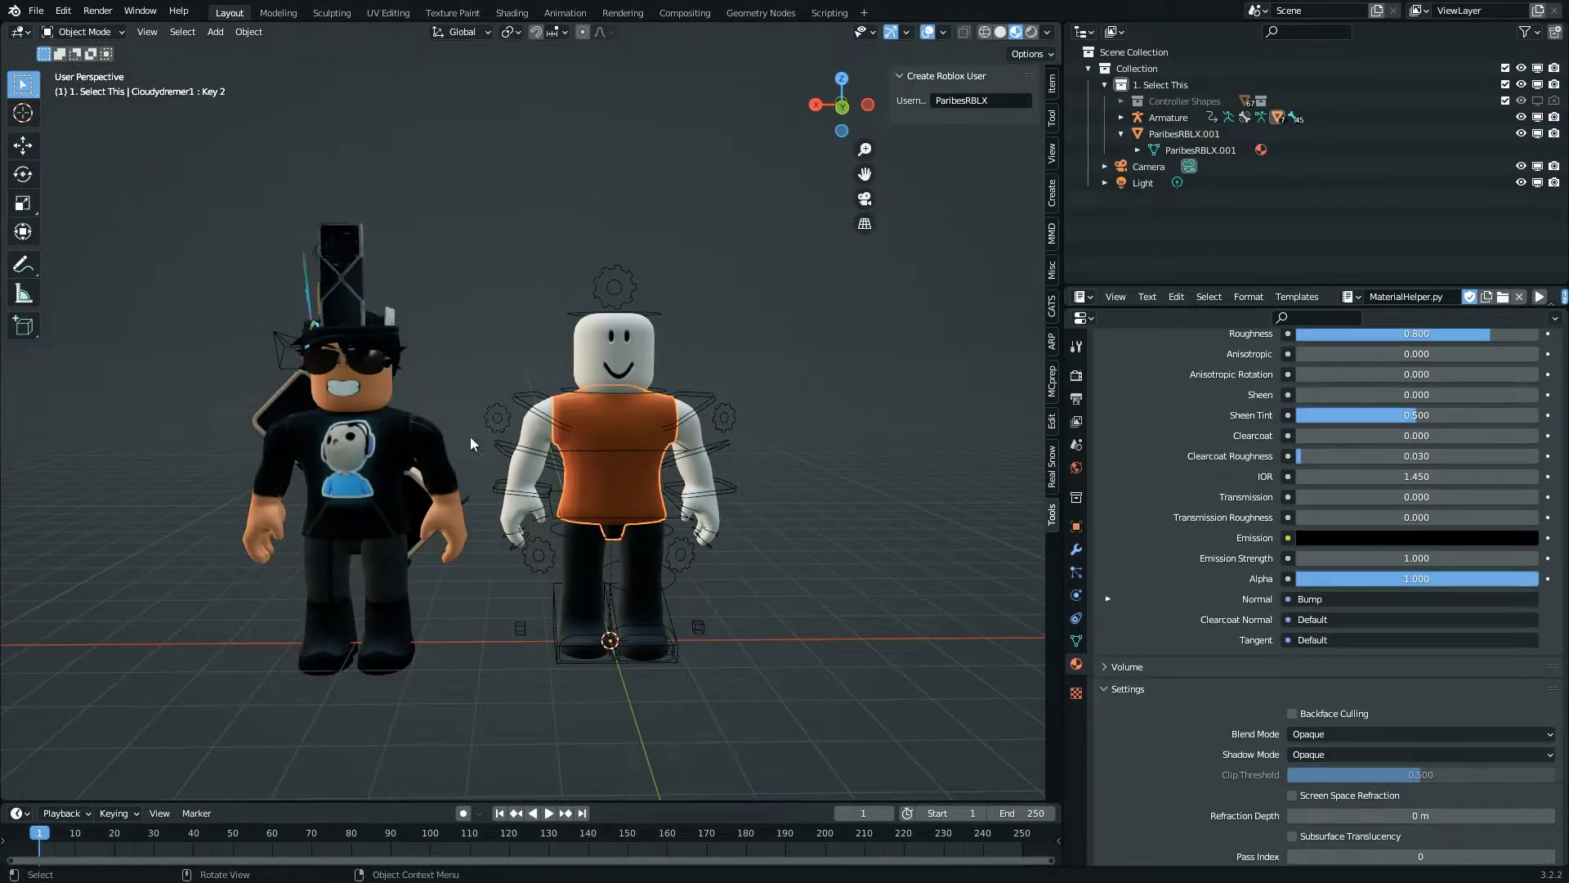
{"action": "left_click", "coordinate": [610, 420], "text": "shift"}
{"action": "key", "text": "ctrl+l"}
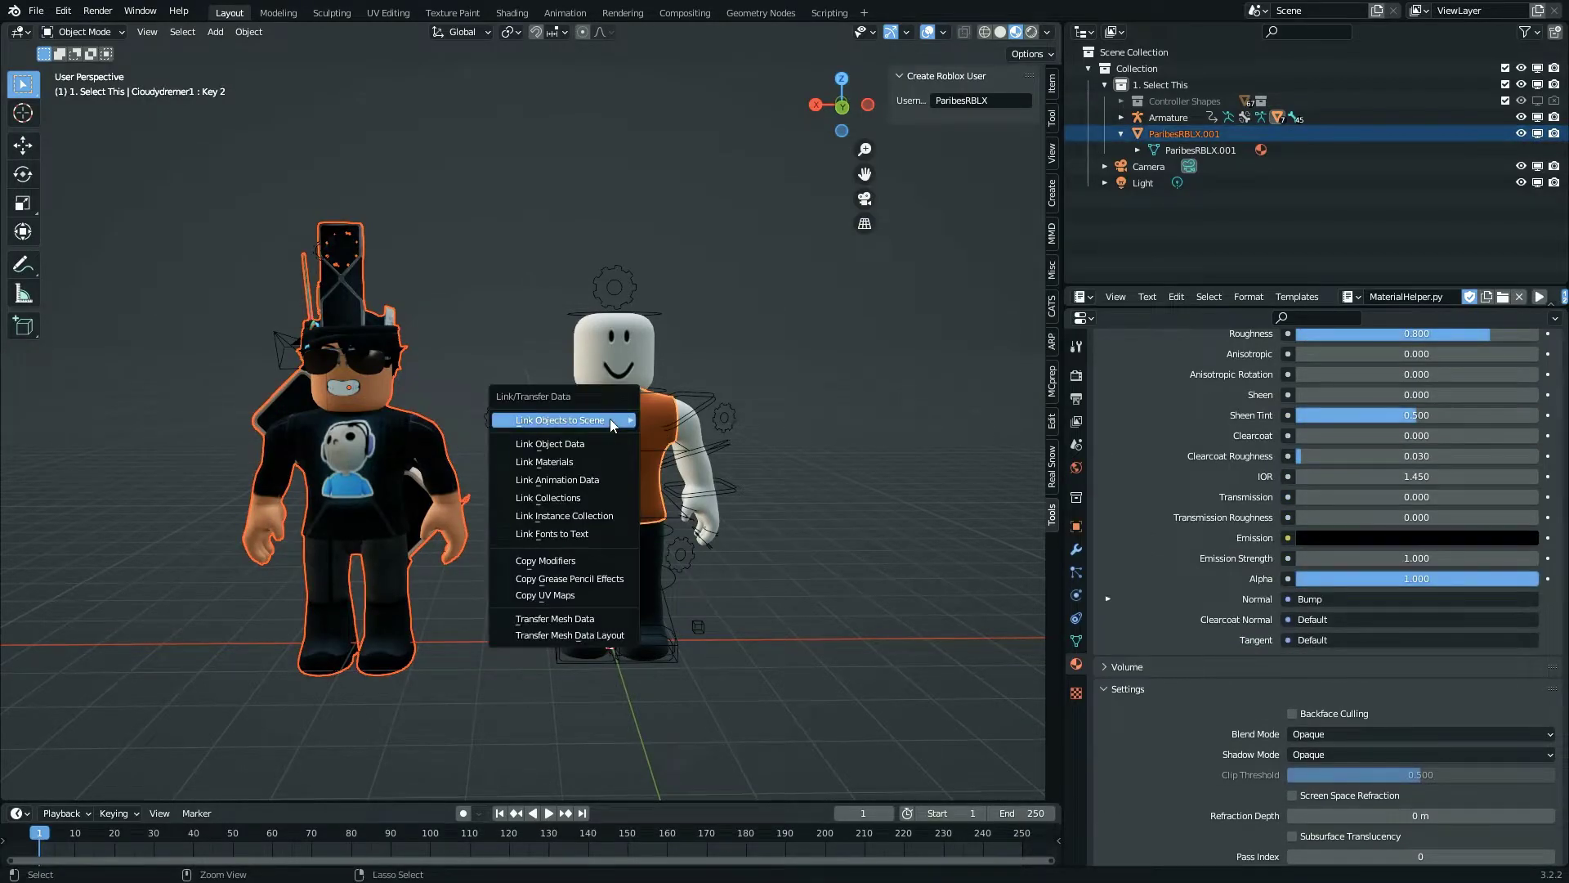
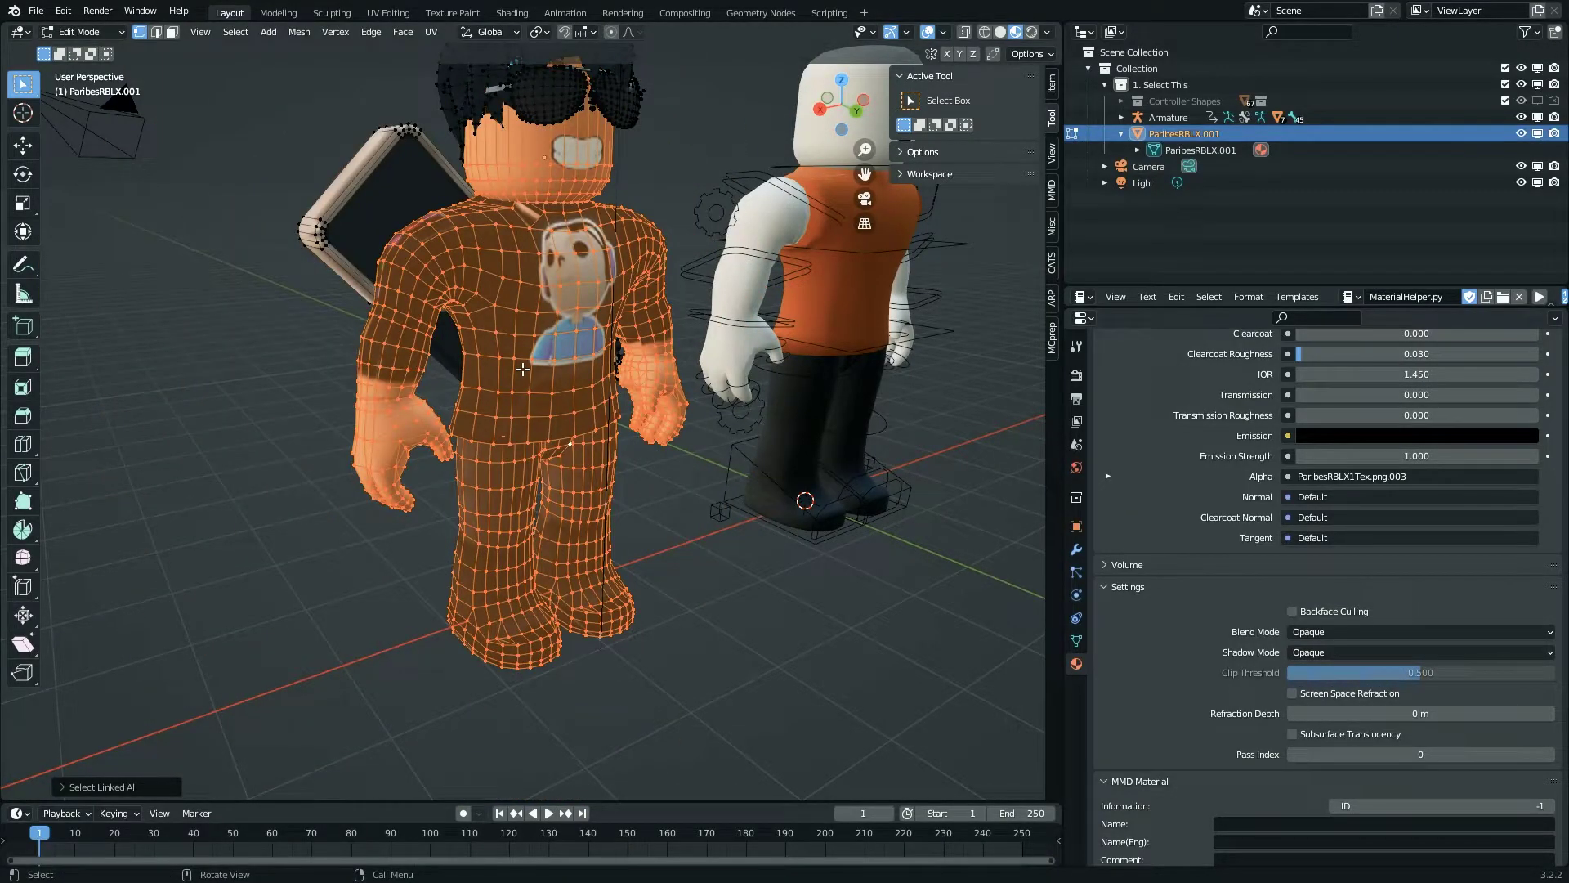
- Delete the vertices of the imported character's selected body mesh
{"action": "key", "text": "x"}
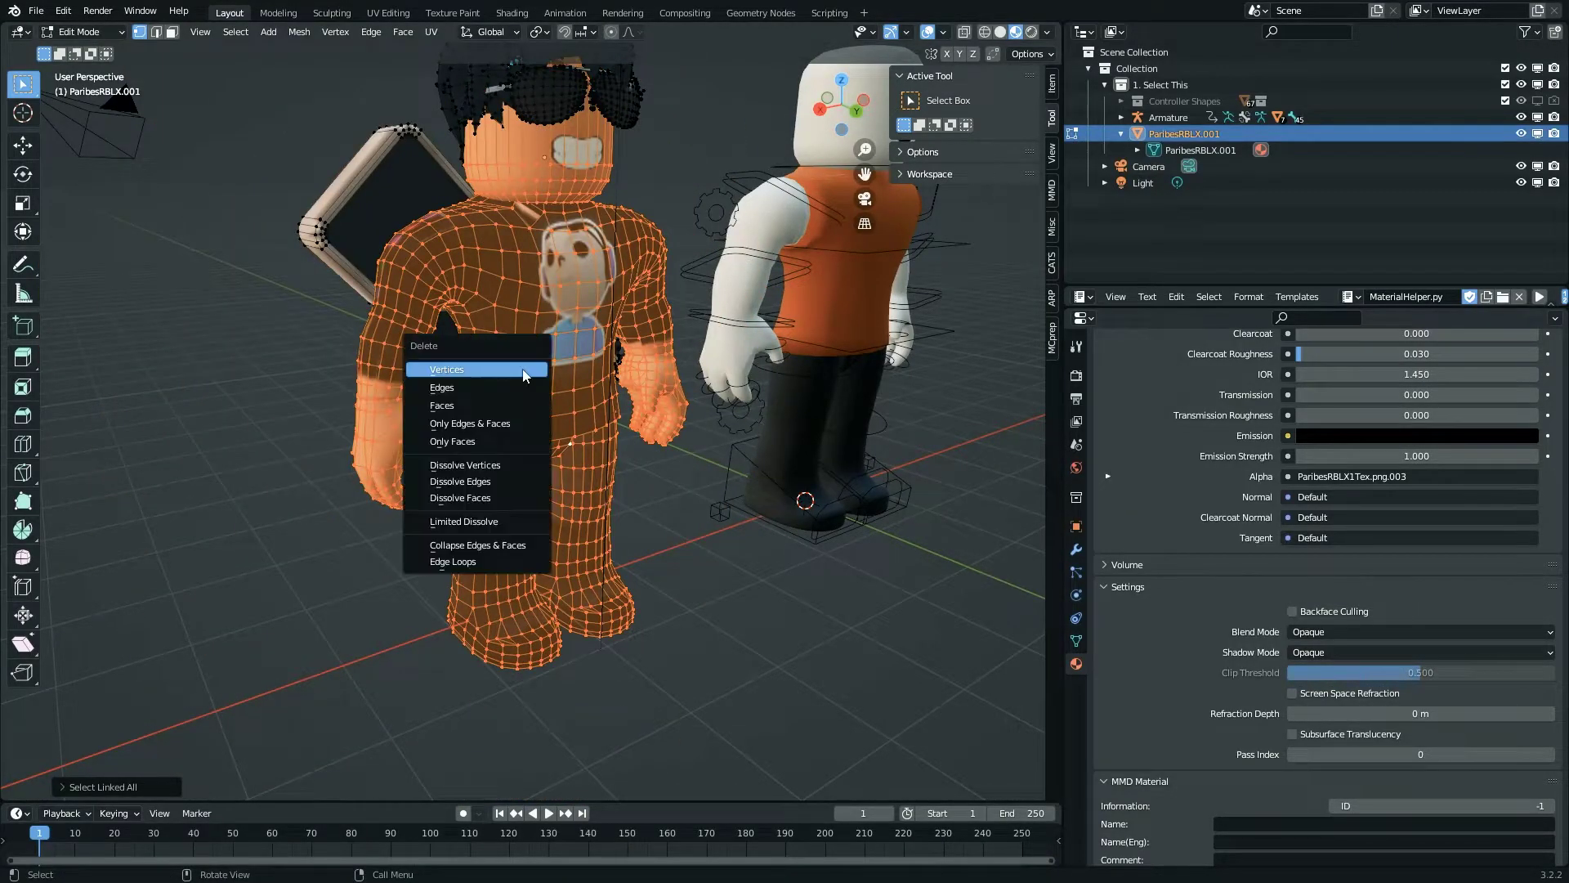
{"action": "left_click", "coordinate": [525, 375]}
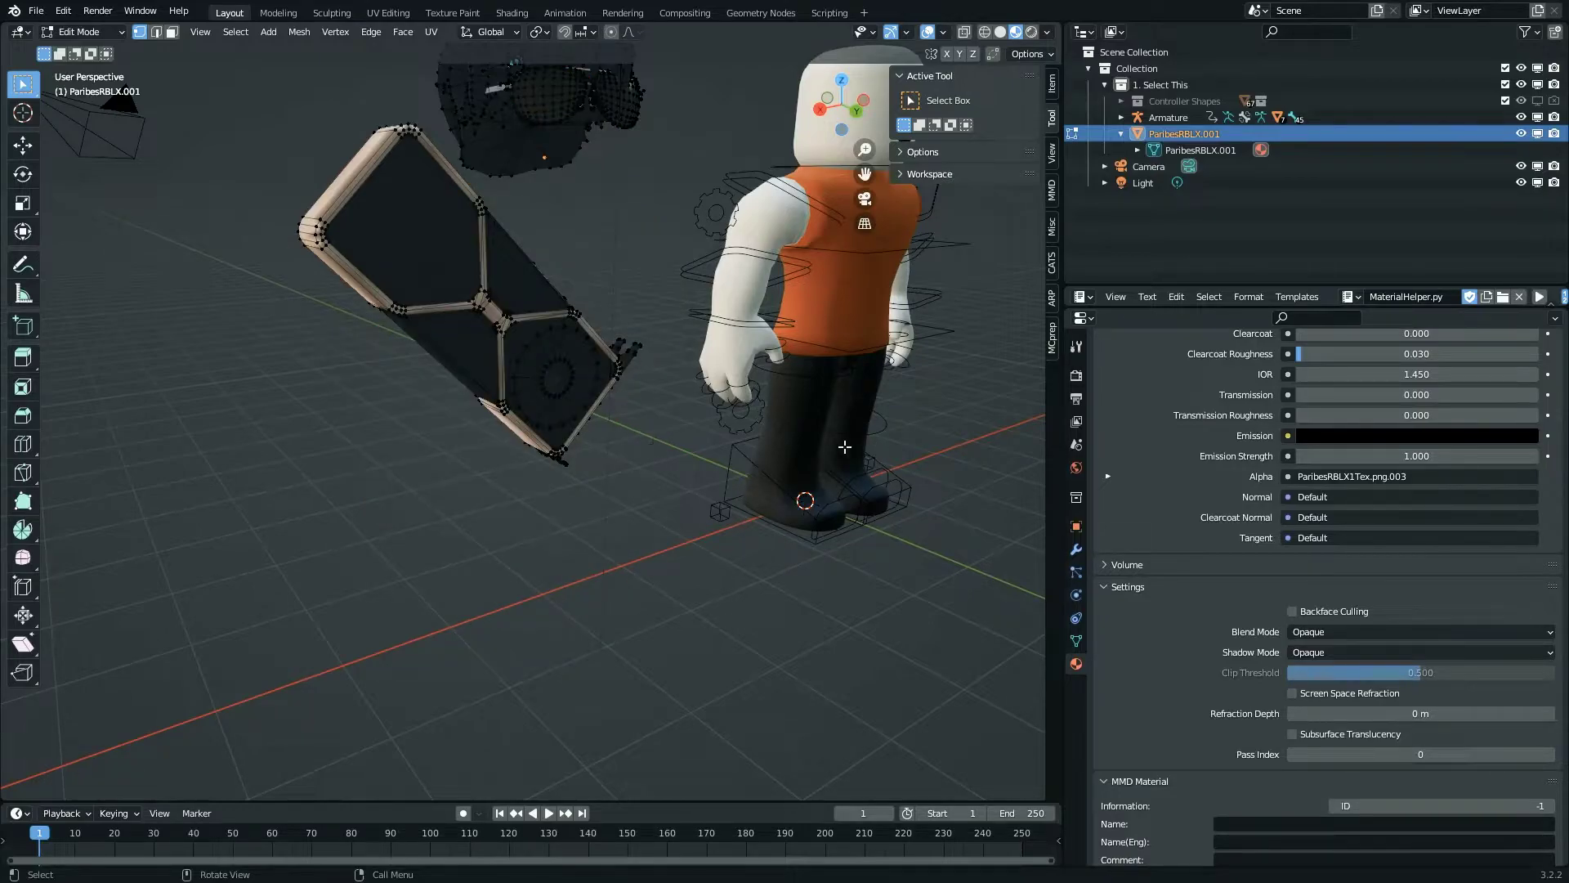
- Select all of the remaining accessory geometry, separate it by loose parts and return to Object Mode
{"action": "key", "text": "shift+grave"}
{"action": "key", "text": "w"}
{"action": "left_click", "coordinate": [531, 421]}
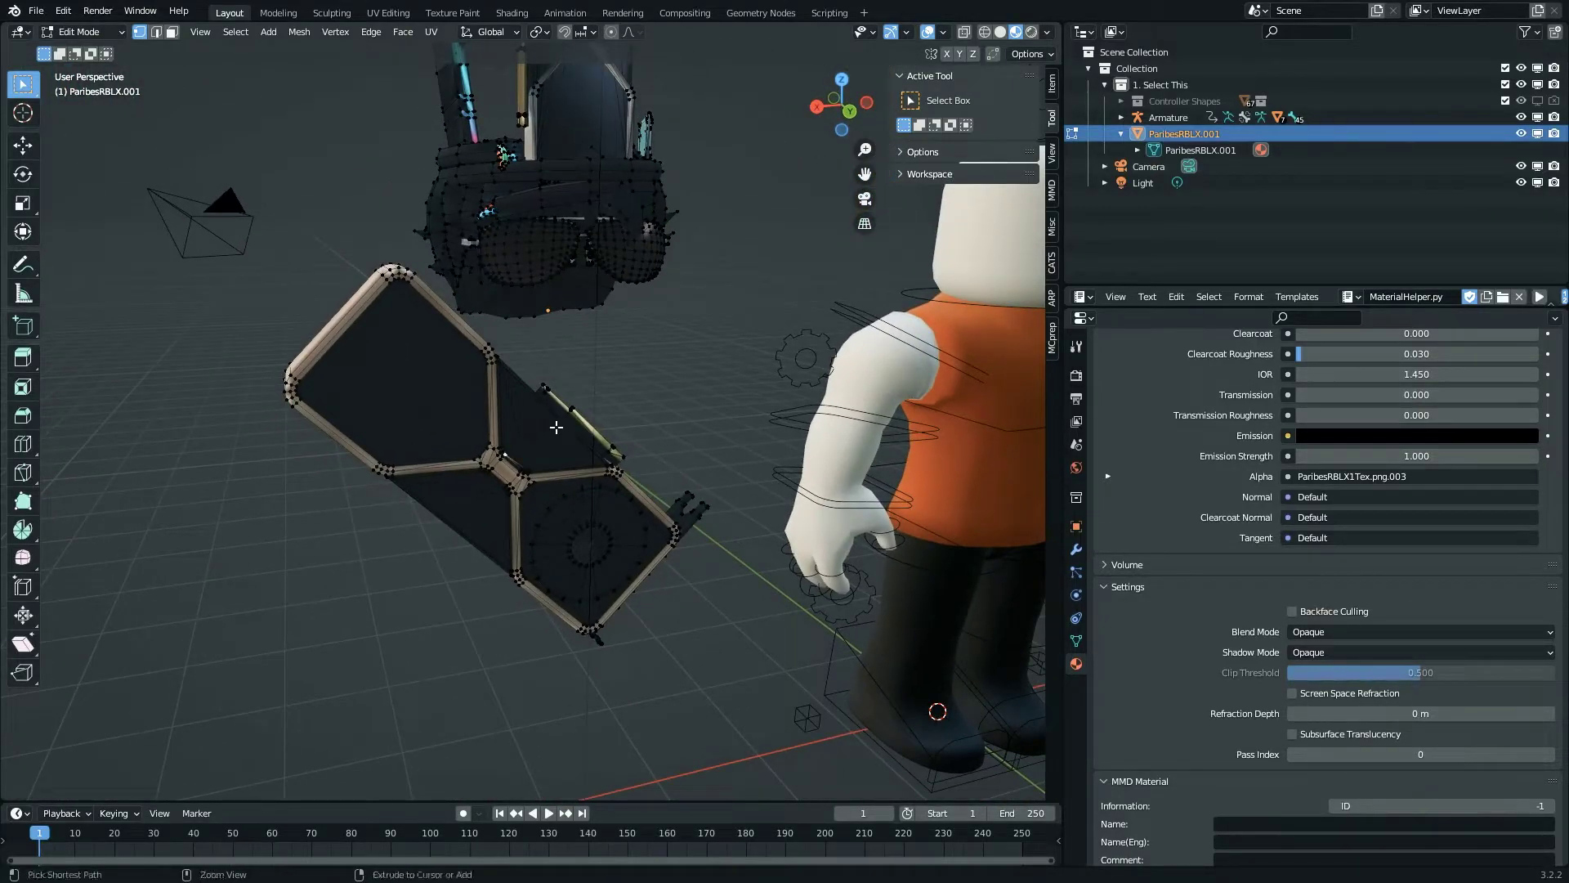
{"action": "key", "text": "ctrl+l"}
{"action": "key", "text": "g"}
{"action": "right_click", "coordinate": [455, 420]}
{"action": "key", "text": "a"}
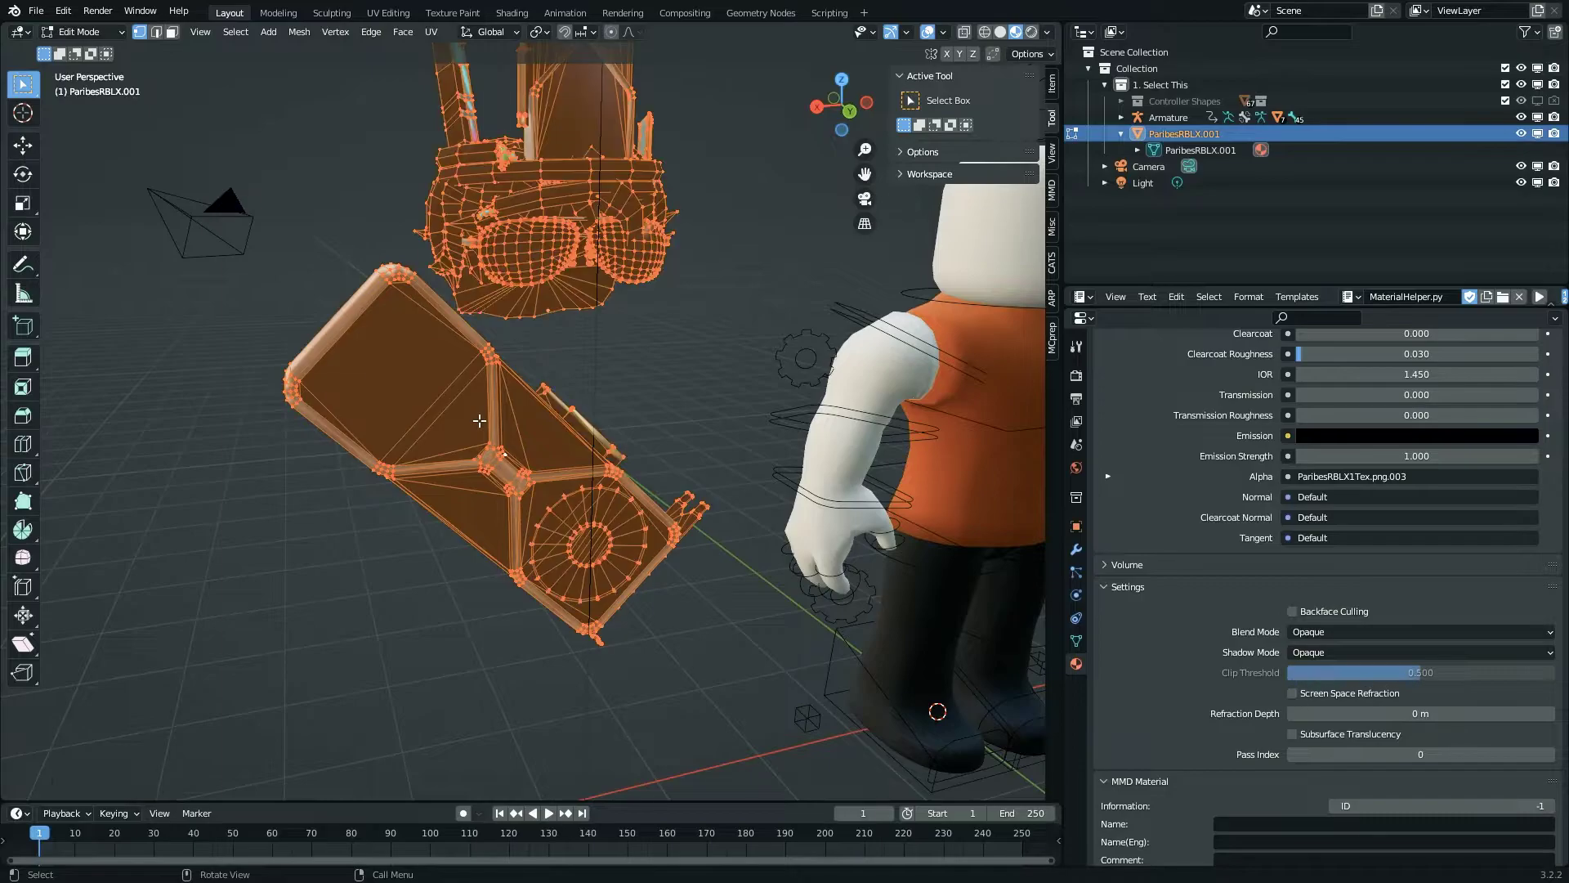
{"action": "key", "text": "p"}
{"action": "left_click", "coordinate": [473, 462]}
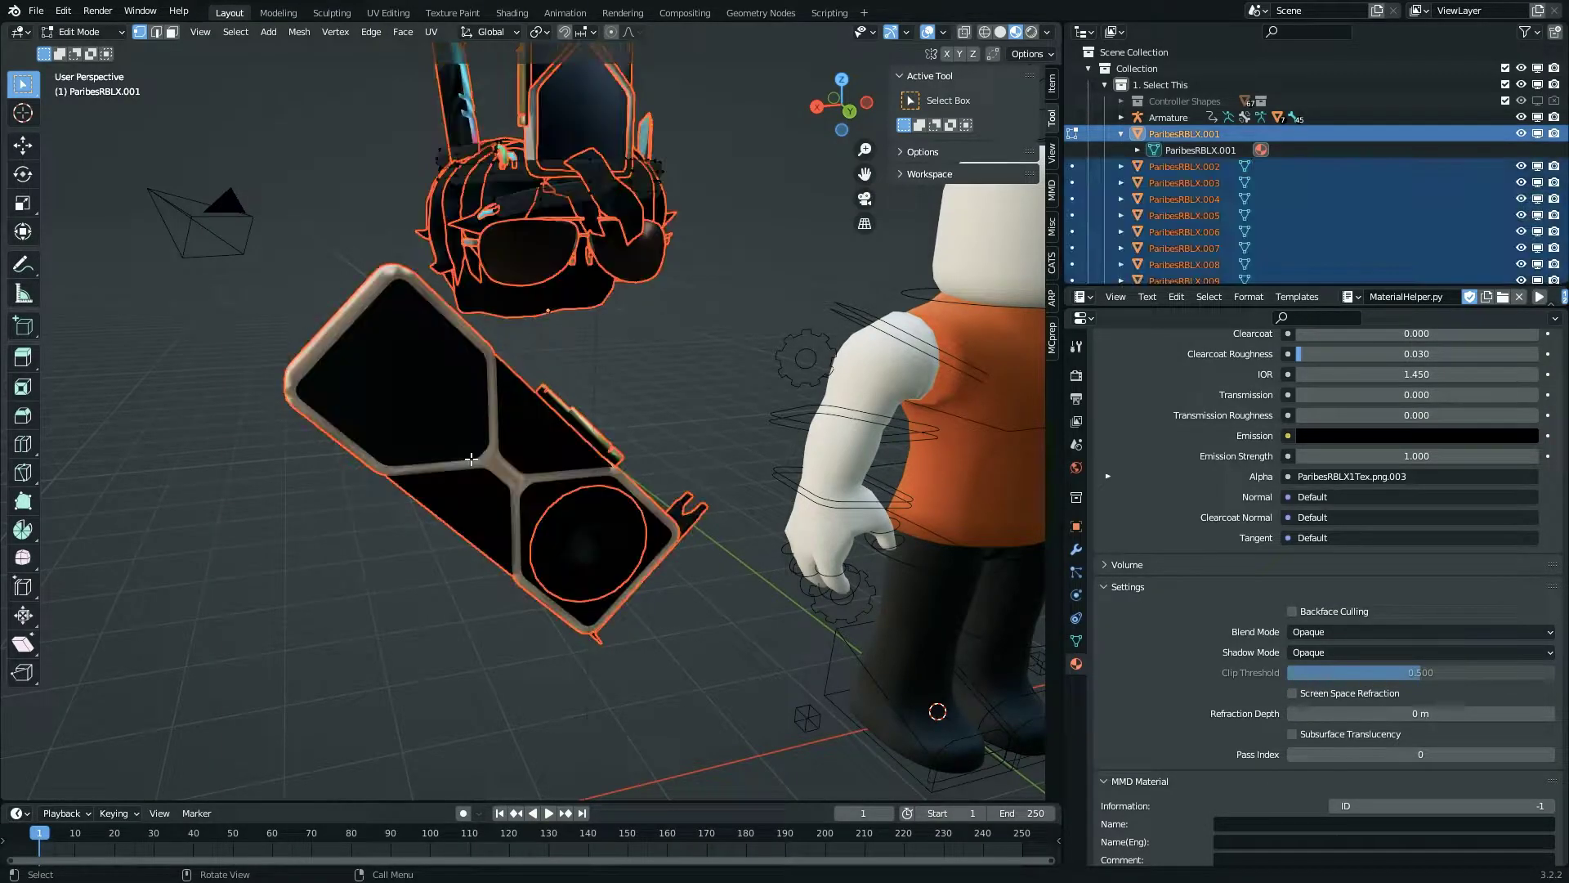
{"action": "key", "text": "Tab"}
- Select several accessory pieces around the head one after another to examine how the mesh has been separated
{"action": "left_click", "coordinate": [631, 237]}
{"action": "middle_click_drag", "start_coordinate": [655, 197], "coordinate": [533, 422], "text": "ctrl"}
{"action": "left_click", "coordinate": [532, 173]}
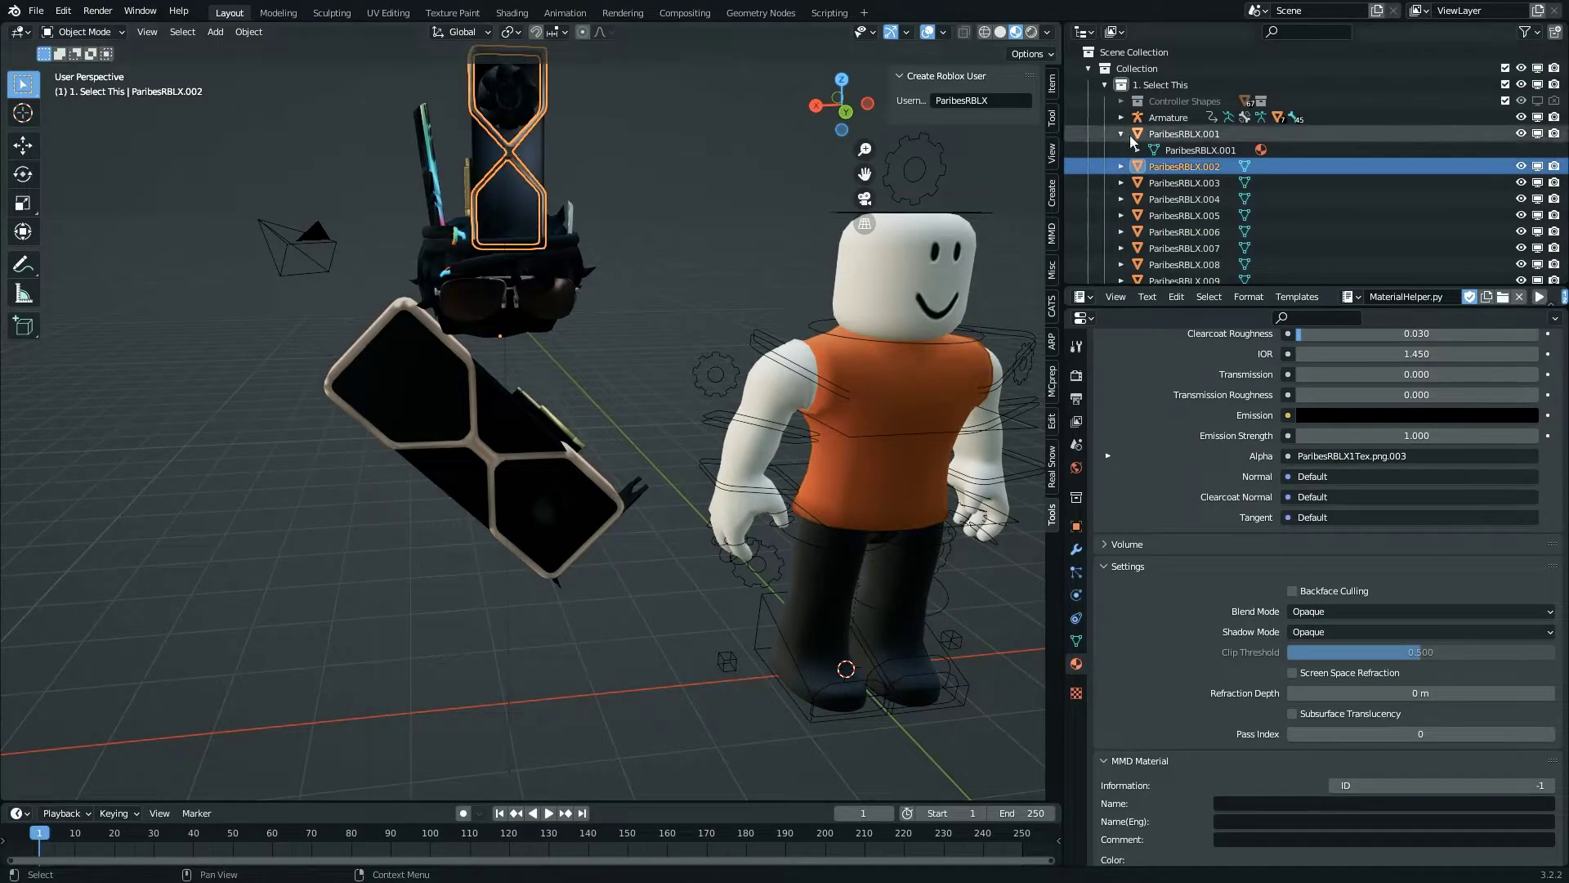
{"action": "left_click", "coordinate": [557, 275]}
{"action": "key", "text": "shift+grave"}
{"action": "key", "text": "w"}
{"action": "key", "text": "a"}
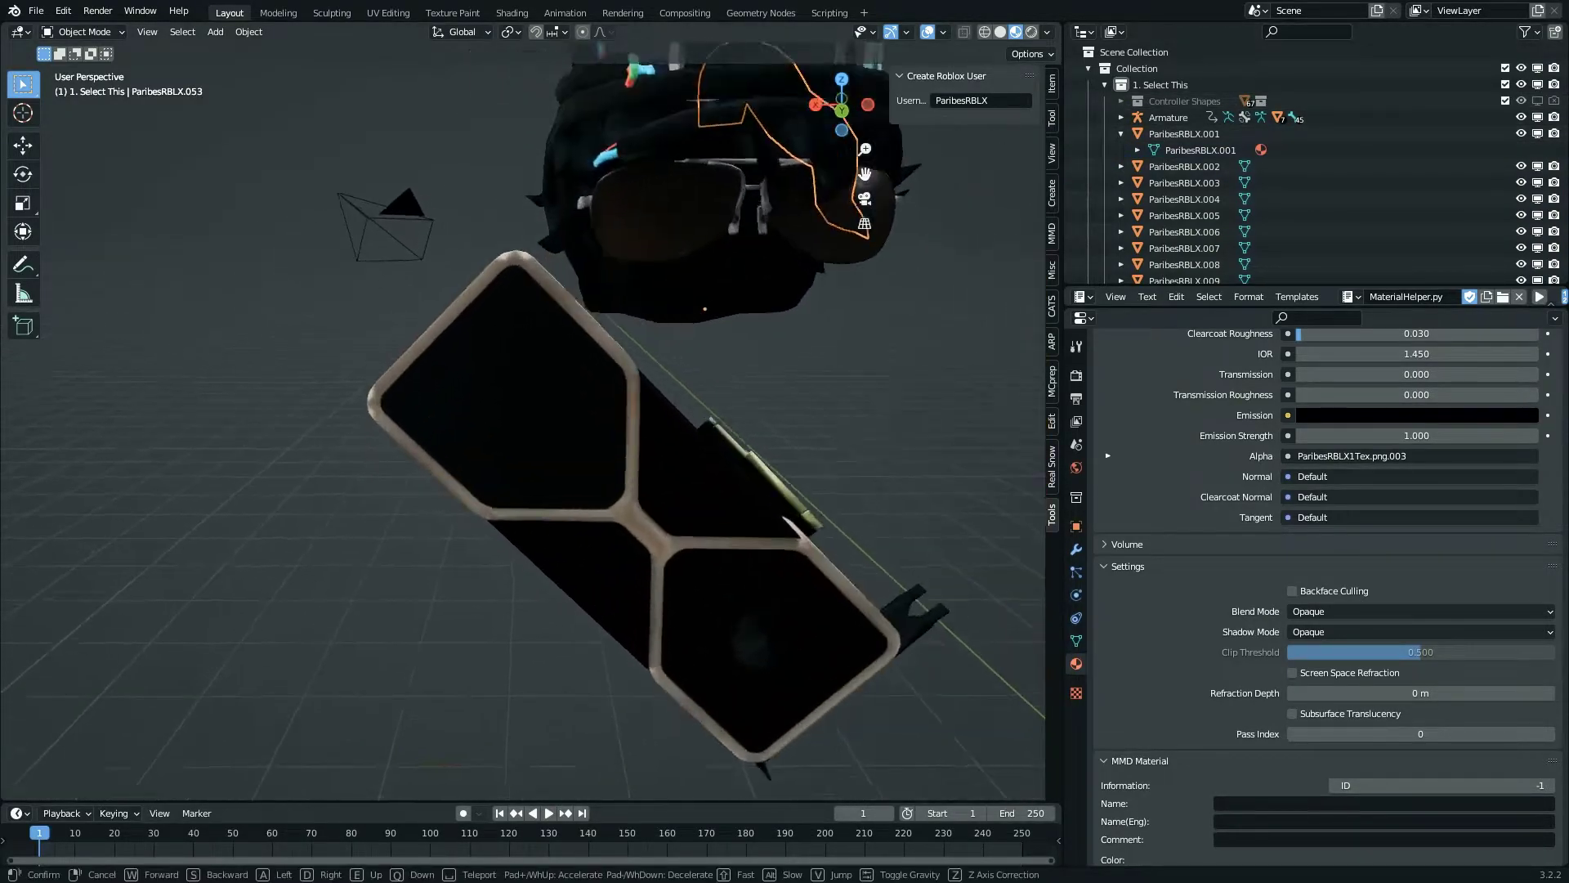
{"action": "left_click", "coordinate": [534, 414]}
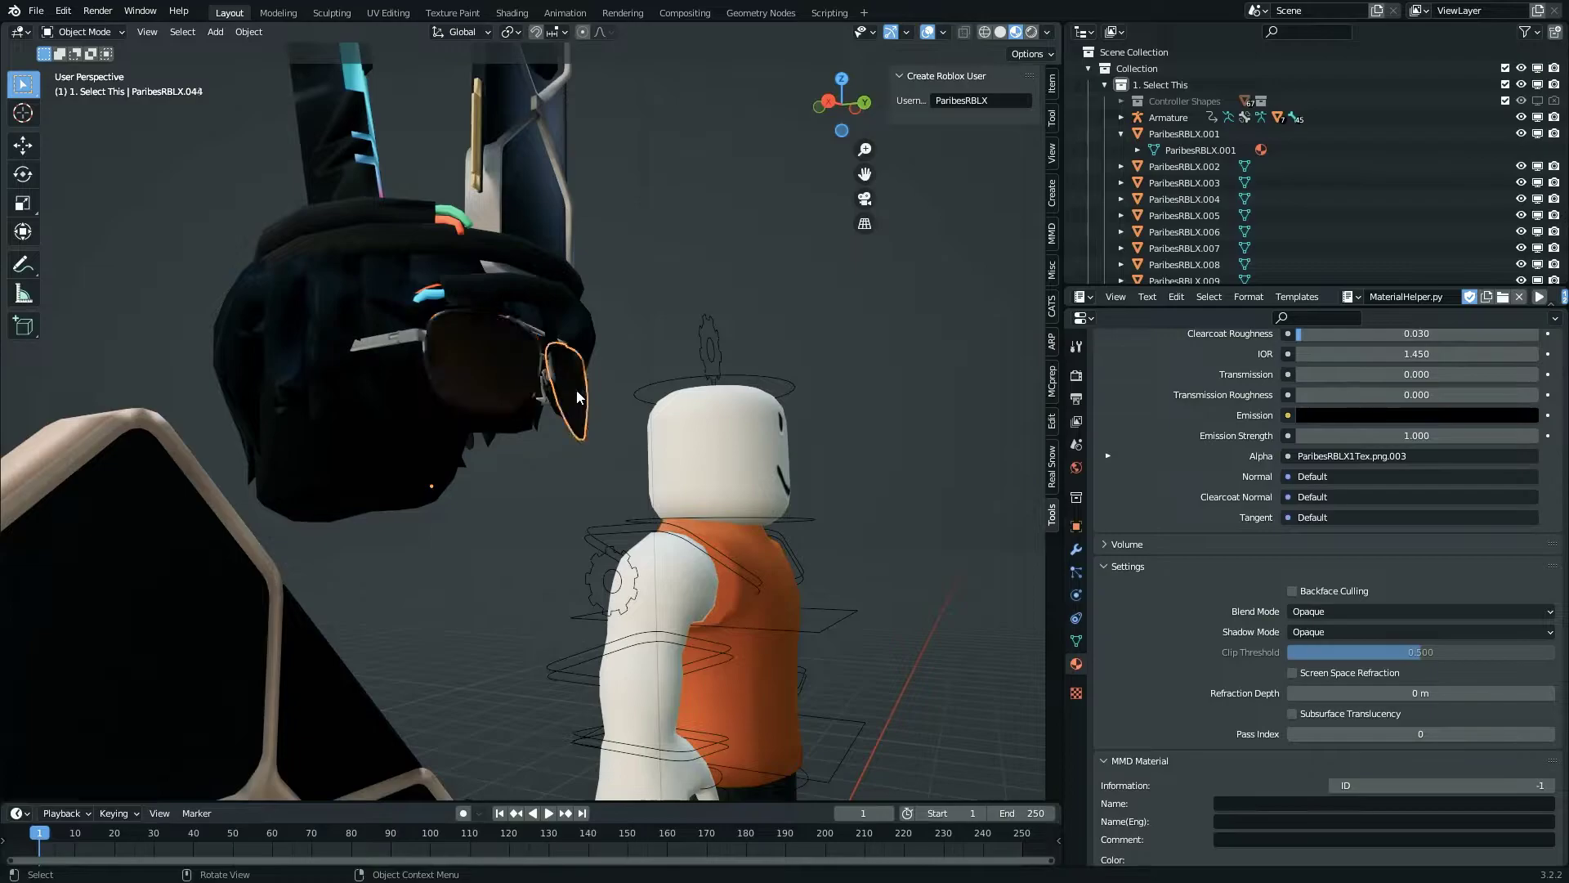
- Hide the hair and the tall headgear pieces around the sunglasses
{"action": "left_click_drag", "start_coordinate": [278, 350], "coordinate": [279, 351]}
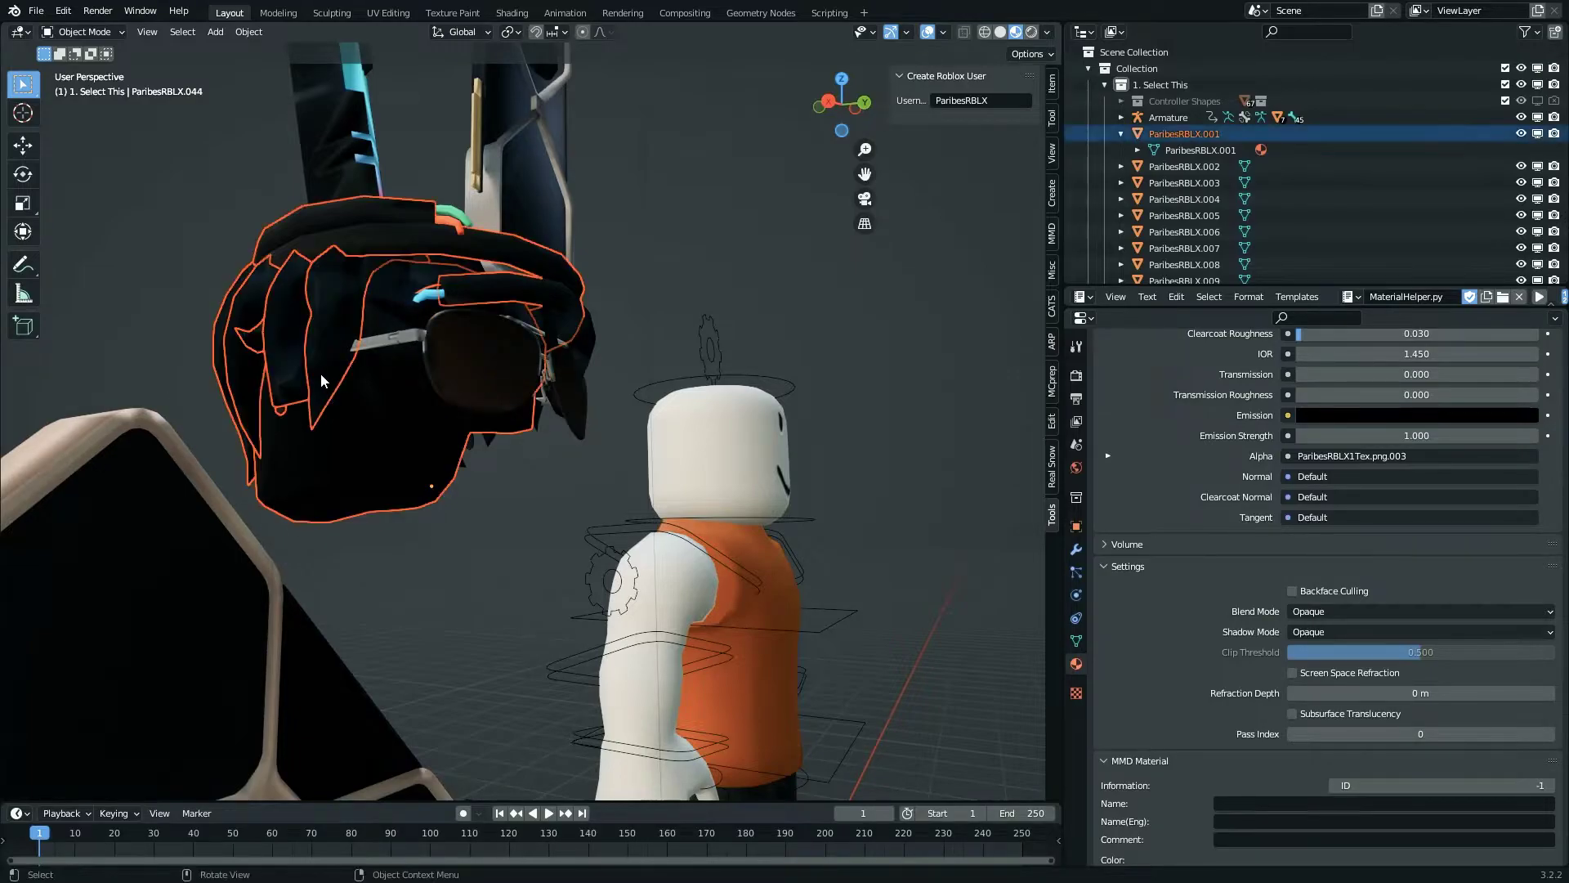
{"action": "key", "text": "h"}
{"action": "left_click_drag", "start_coordinate": [263, 131], "coordinate": [683, 287]}
{"action": "key", "text": "h"}
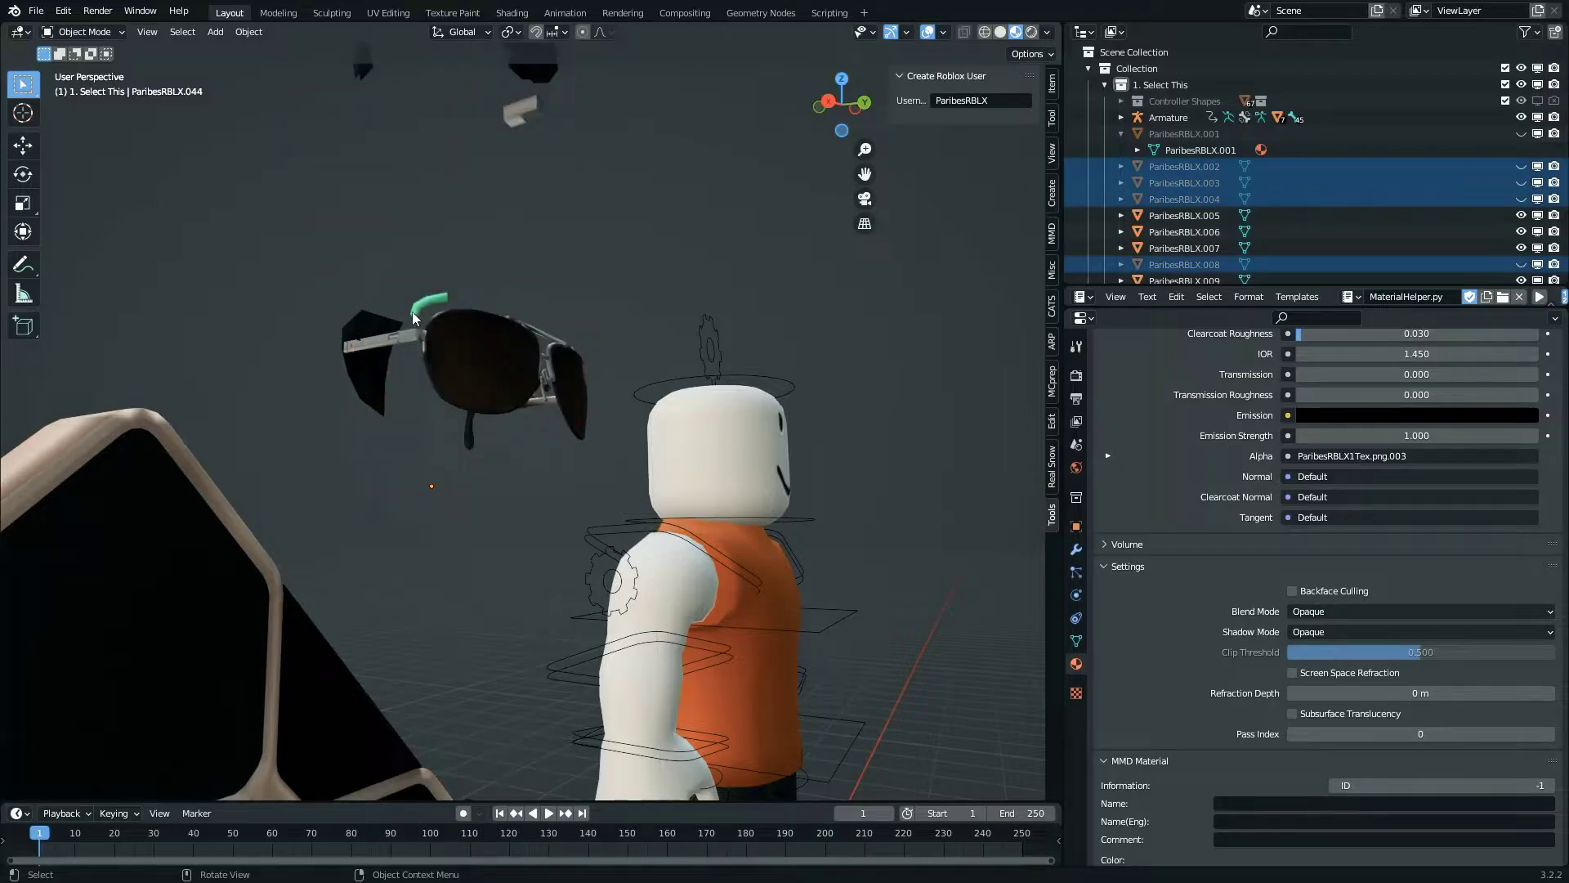
{"action": "left_click", "coordinate": [478, 347]}
{"action": "key", "text": "alt+h"}
{"action": "key", "text": "ctrl+z"}
- Select the sunglasses' lenses in turn and examine the surrounding frame pieces from several angles
{"action": "key", "text": "shift+grave"}
{"action": "key", "text": "w"}
{"action": "key", "text": "e"}
{"action": "left_click", "coordinate": [597, 444]}
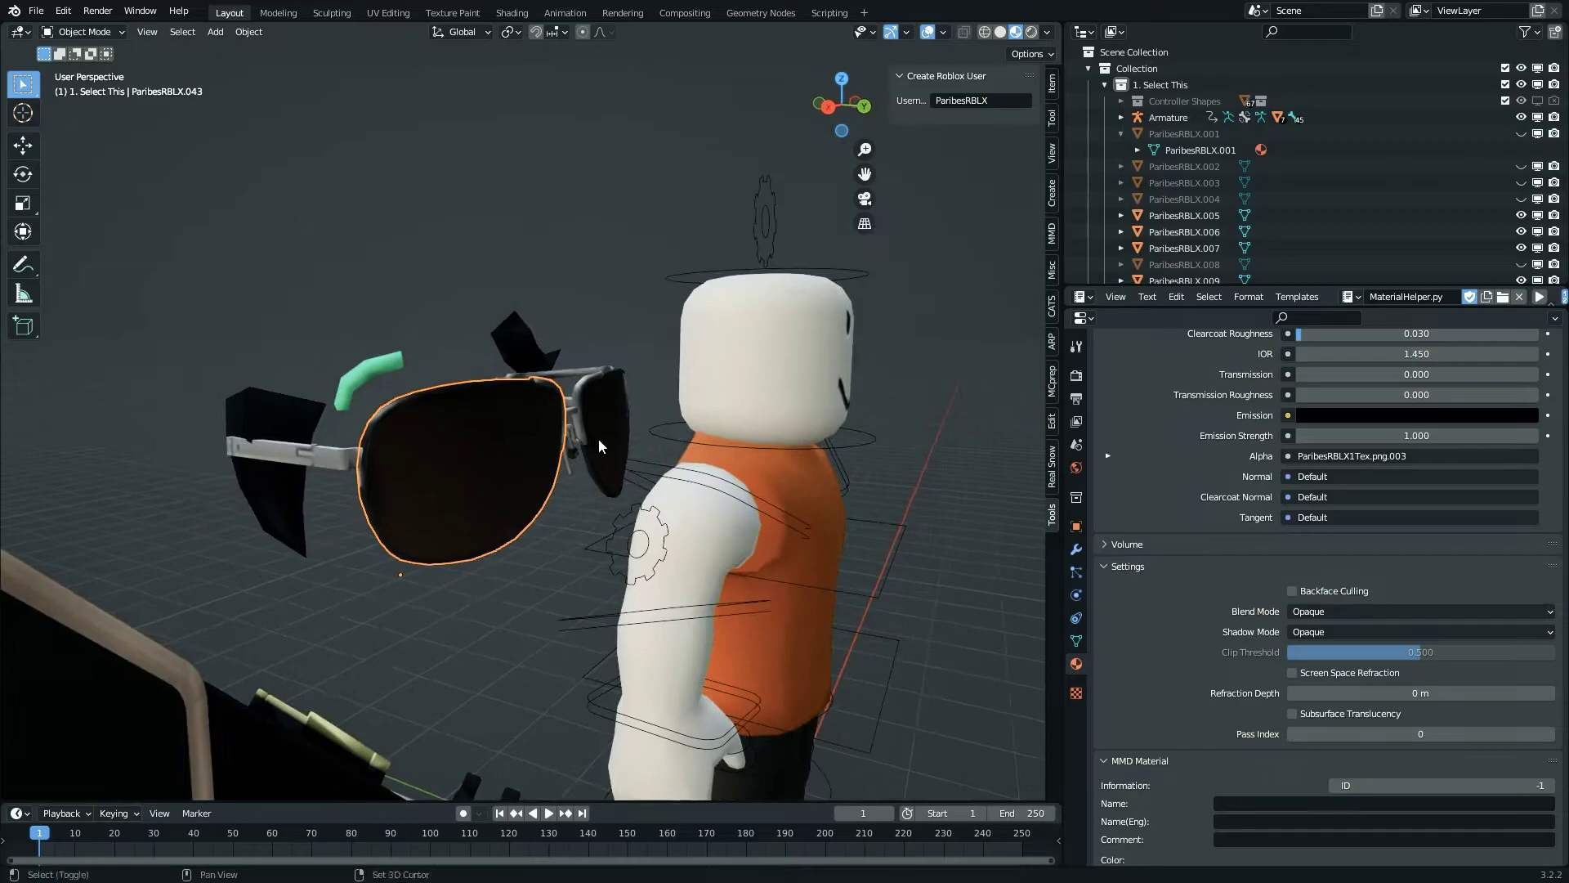
{"action": "left_click_drag", "start_coordinate": [553, 486], "coordinate": [627, 380]}
{"action": "left_click", "coordinate": [616, 388]}
{"action": "key", "text": "shift+grave"}
{"action": "key", "text": "d"}
{"action": "key", "text": "w"}
{"action": "key", "text": "e"}
{"action": "key", "text": "w"}
{"action": "key", "text": "Escape"}
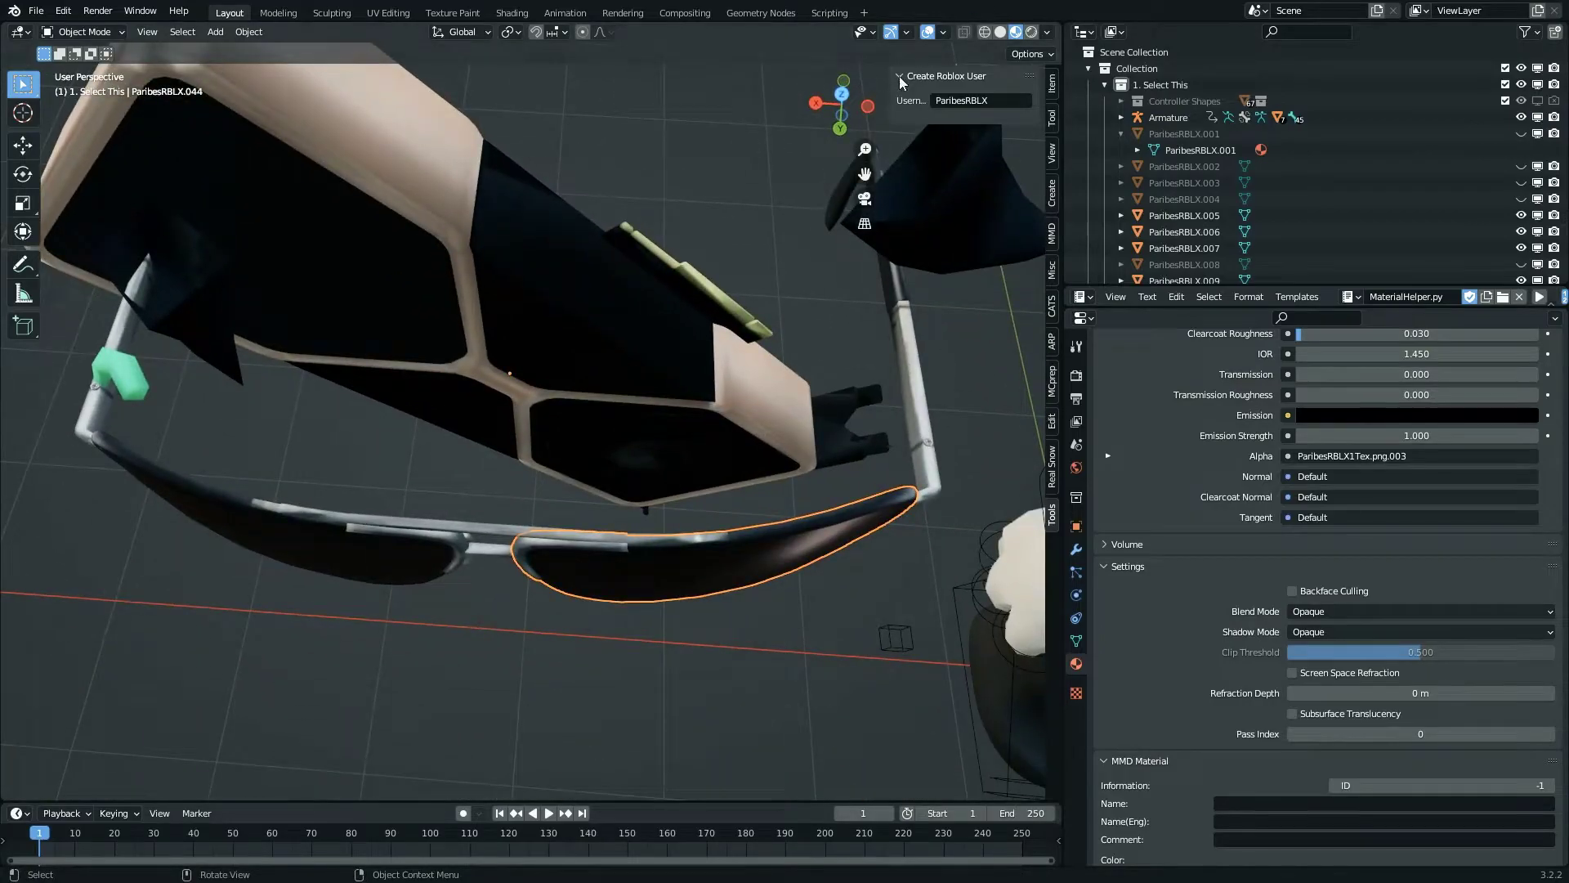
- Box-select the lenses and front frame pieces of the sunglasses in the top orthographic view
{"action": "left_click", "coordinate": [841, 96]}
{"action": "scroll", "coordinate": [452, 305], "scroll_direction": "up", "scroll_amount": 10}
{"action": "middle_click_drag", "start_coordinate": [553, 229], "coordinate": [379, 137], "text": "shift"}
{"action": "scroll", "coordinate": [539, 140], "scroll_direction": "up", "scroll_amount": 8}
{"action": "middle_click_drag", "start_coordinate": [540, 140], "coordinate": [470, 99], "text": "shift"}
{"action": "scroll", "coordinate": [328, 96], "scroll_direction": "up", "scroll_amount": 4}
{"action": "middle_click_drag", "start_coordinate": [459, 179], "coordinate": [554, 407], "text": "shift"}
{"action": "left_click_drag", "start_coordinate": [318, 256], "coordinate": [595, 356]}
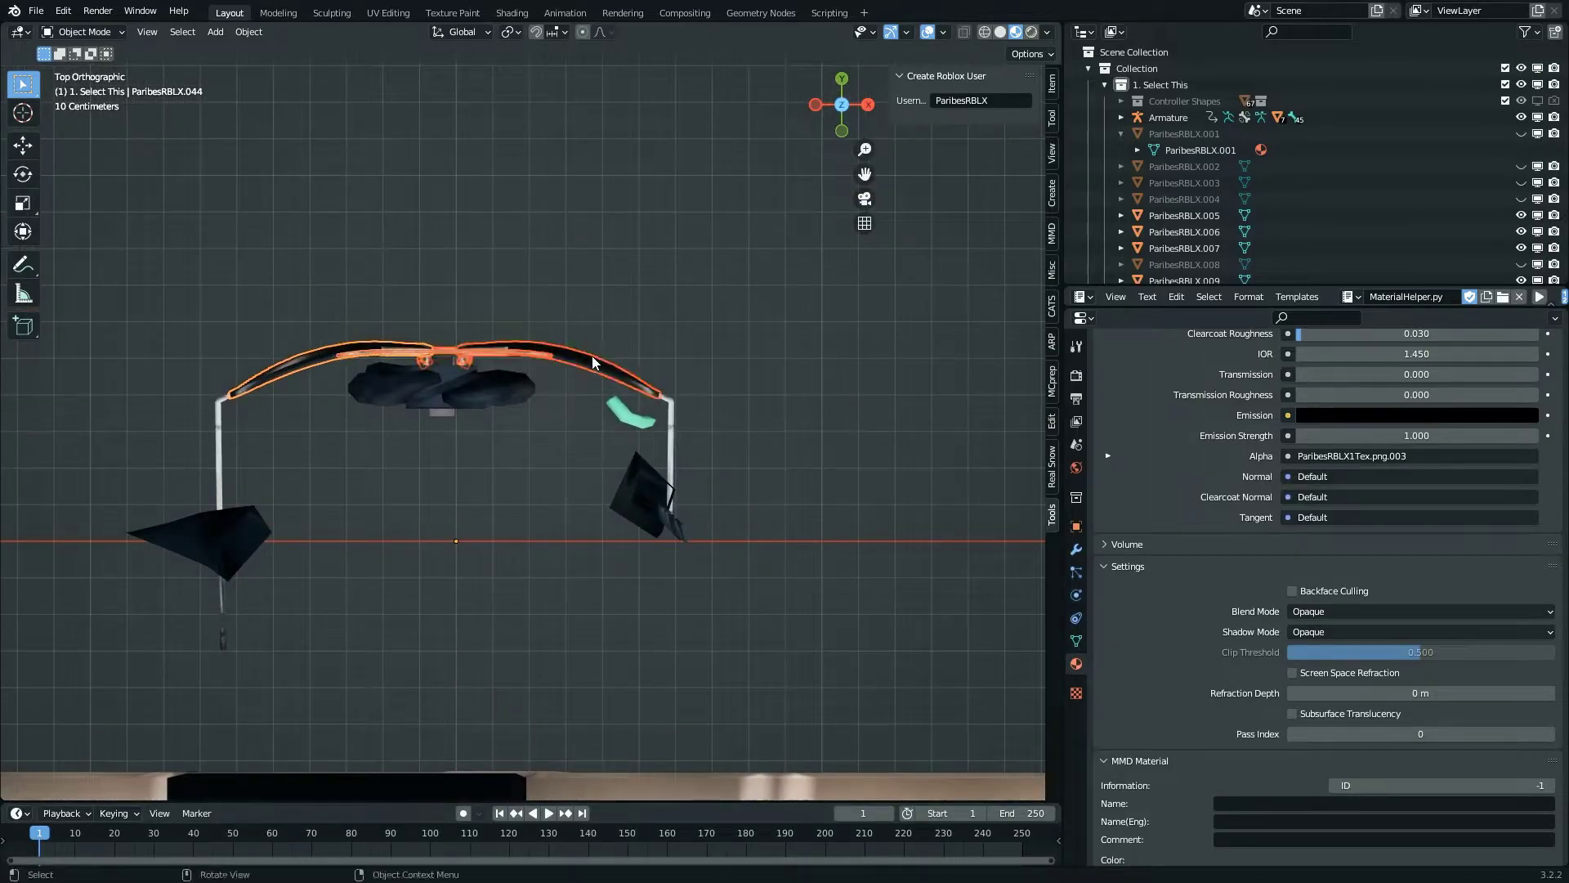
- Frame the selected sunglasses front and examine its sides for temple pieces missing from the selection
{"action": "middle_click_drag", "start_coordinate": [600, 352], "coordinate": [451, 325]}
{"action": "left_click", "coordinate": [532, 425]}
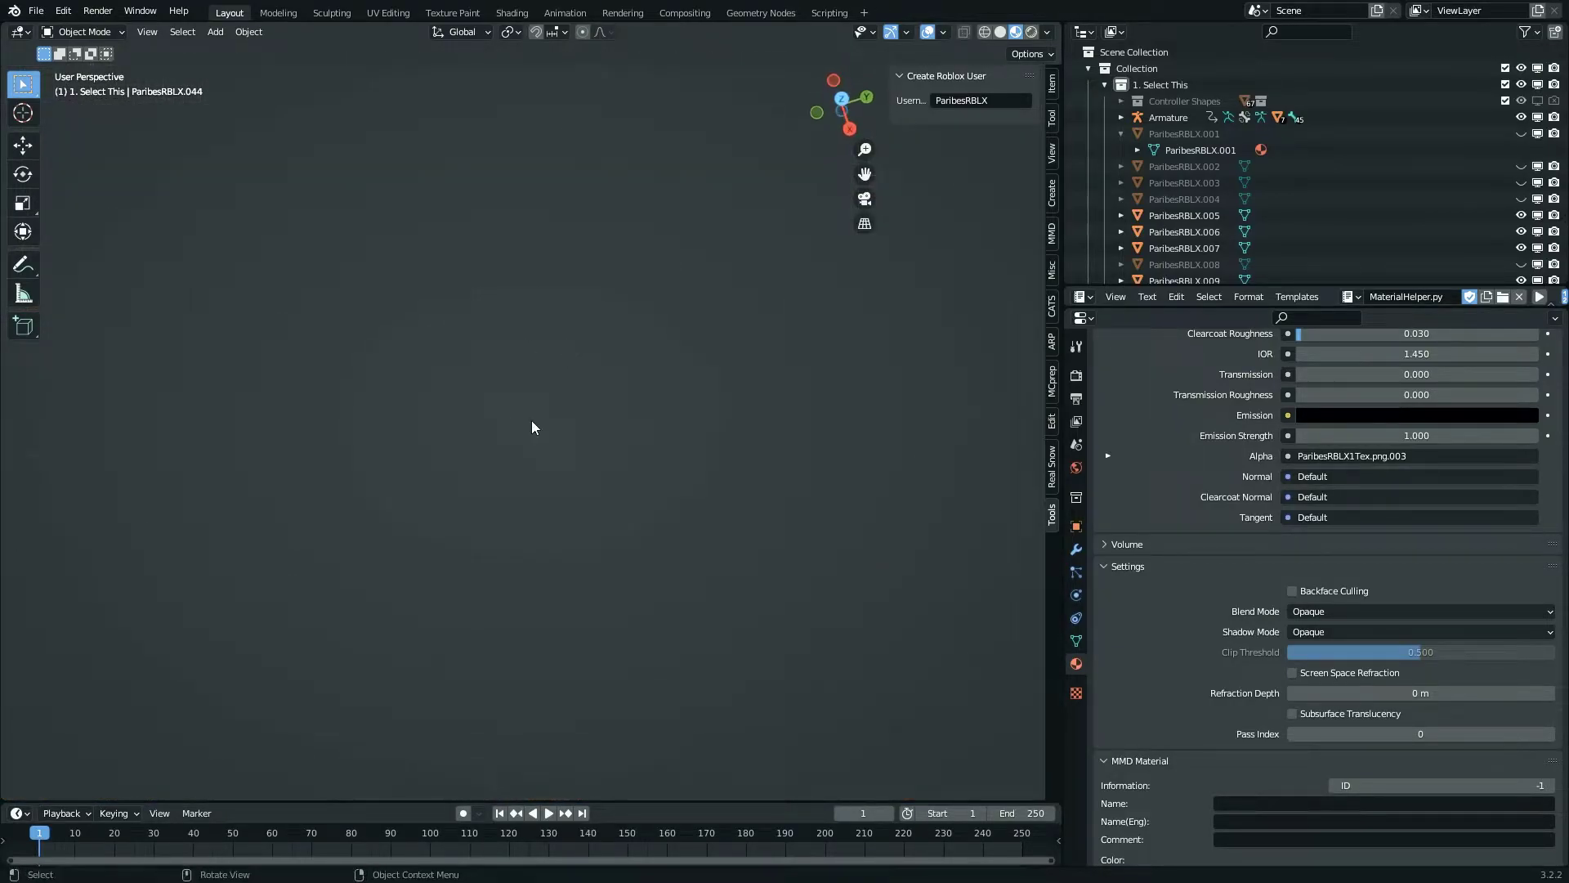
{"action": "key", "text": "KP_Decimal"}
{"action": "key", "text": "shift+grave"}
{"action": "key", "text": "w"}
{"action": "key", "text": "s"}
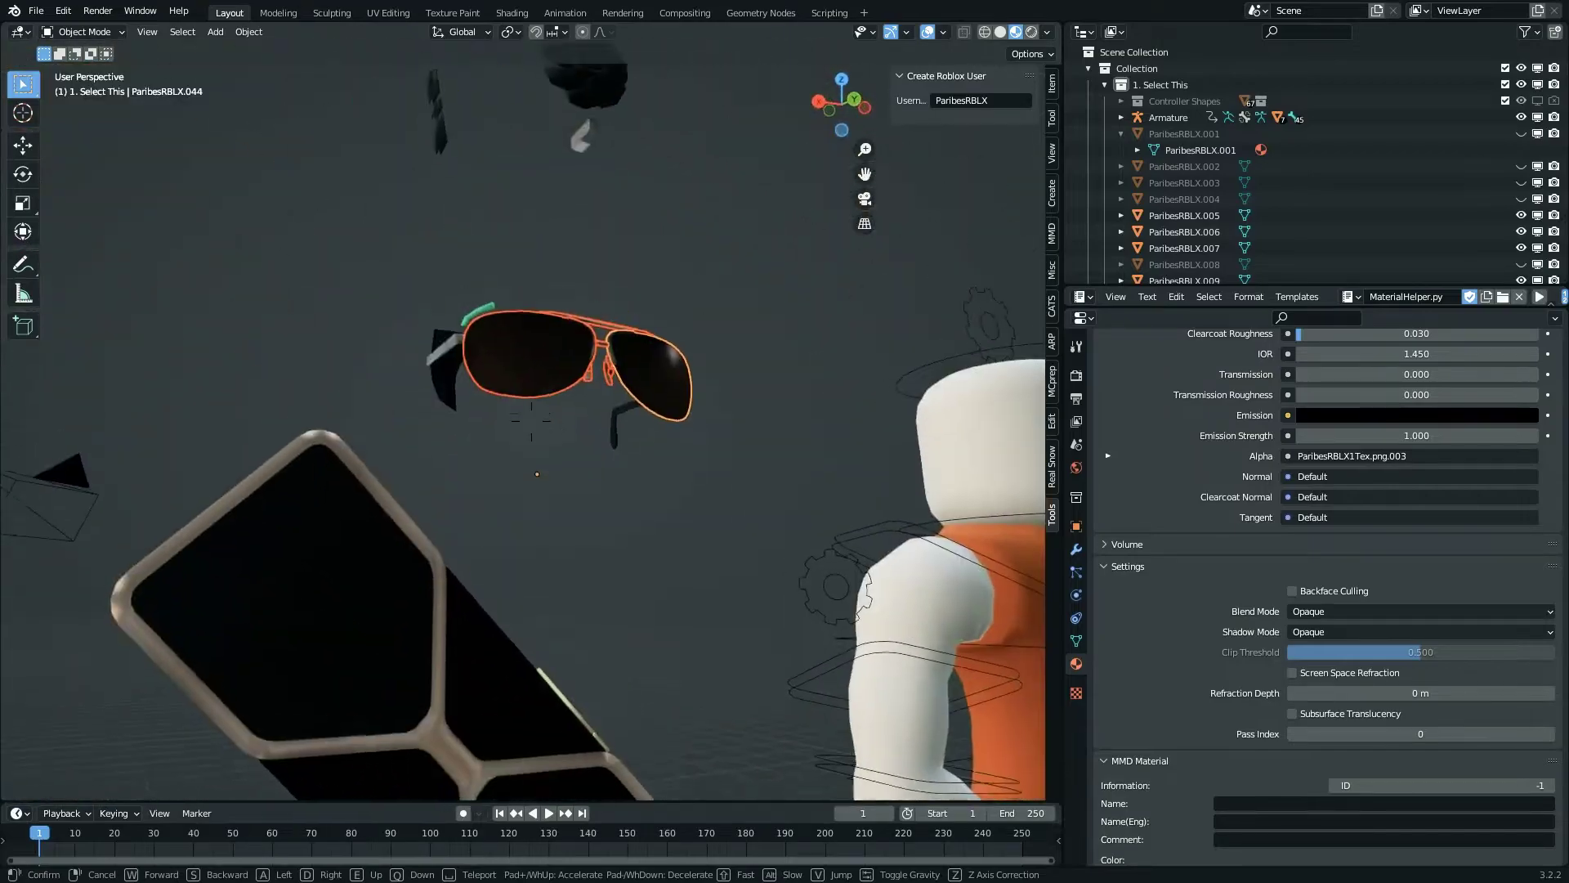
{"action": "key", "text": "w"}
{"action": "key", "text": "s"}
{"action": "left_click", "coordinate": [531, 421]}
{"action": "key", "text": "g"}
{"action": "right_click", "coordinate": [637, 437]}
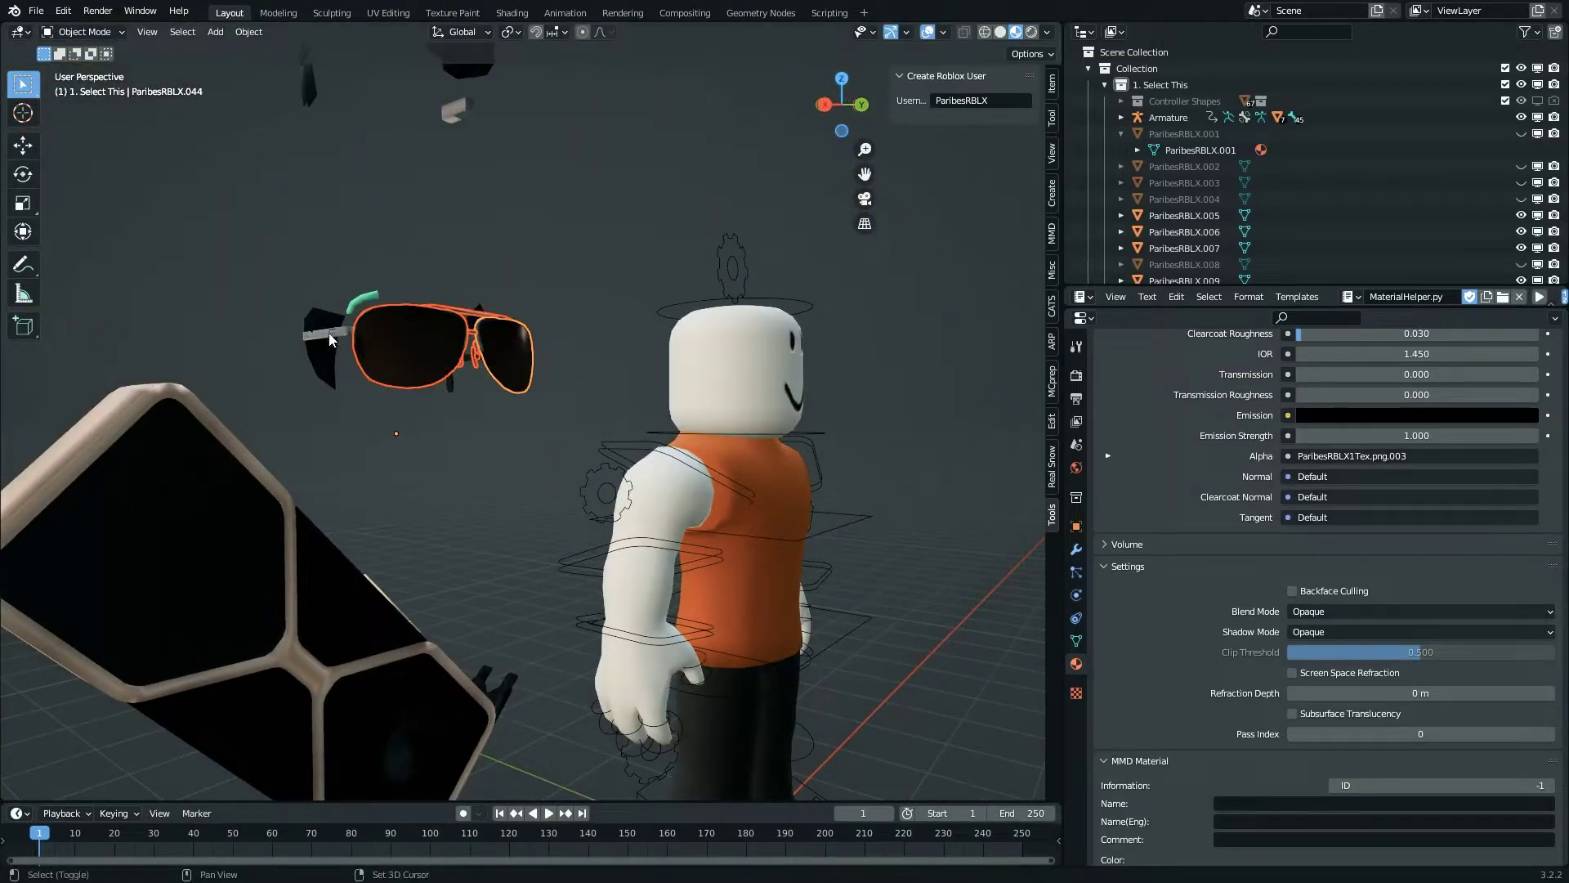
- Add the temple arm pieces on both sides of the sunglasses to the selection
{"action": "key", "text": "shift+grave"}
{"action": "key", "text": "w"}
{"action": "key", "text": "s"}
{"action": "left_click", "coordinate": [532, 426]}
{"action": "key", "text": "g"}
{"action": "left_click", "coordinate": [488, 407]}
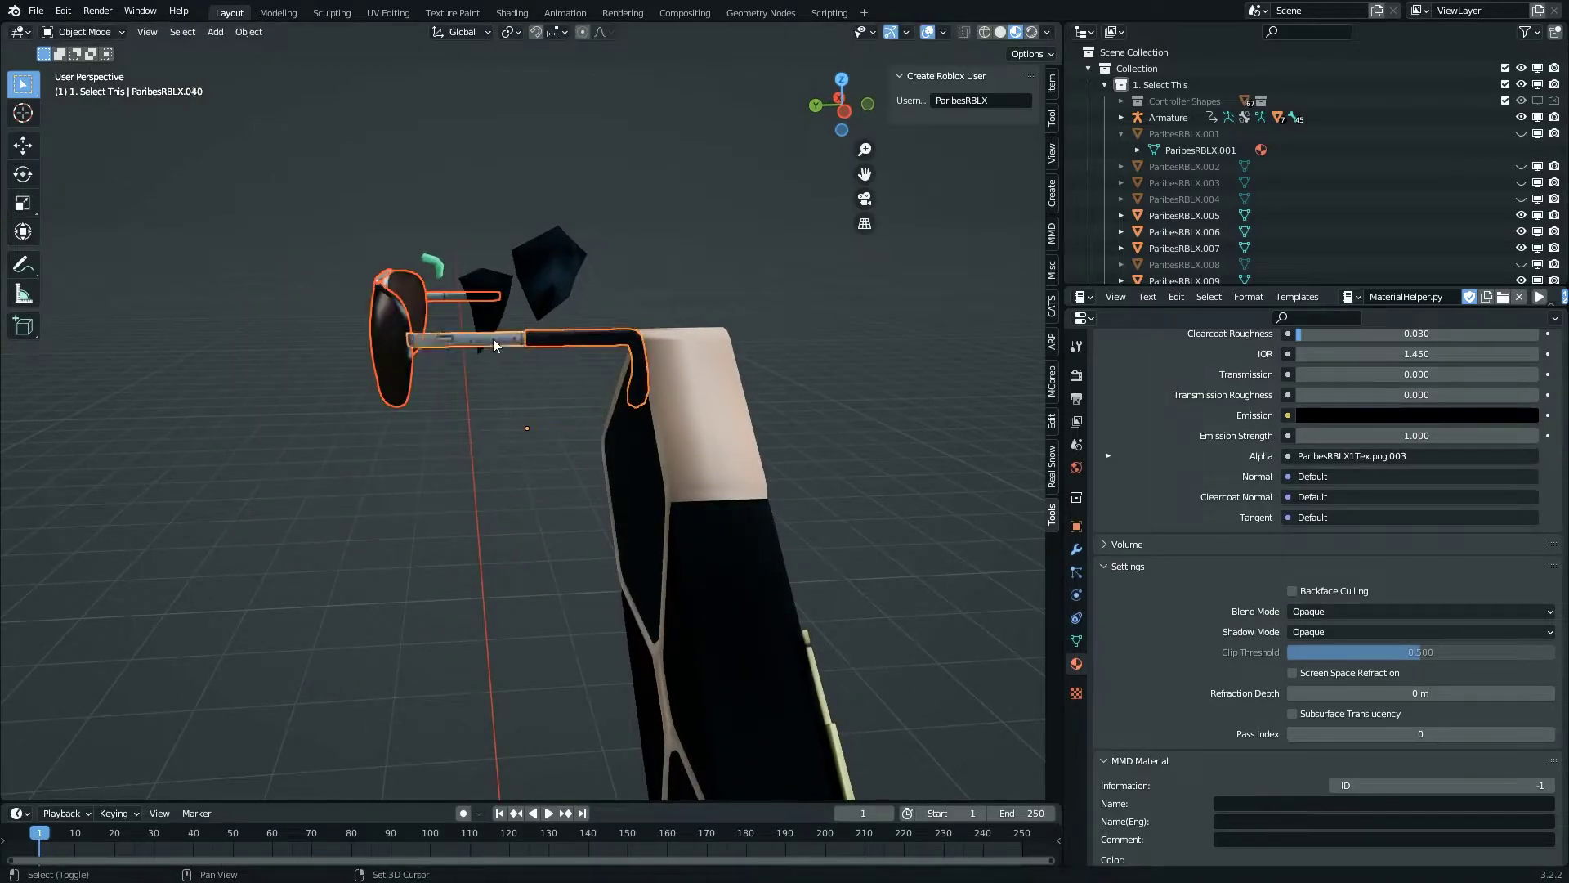
- Move the complete sunglasses about 2 m along the X axis, away from the other accessories
{"action": "key", "text": "shift+grave"}
{"action": "key", "text": "w"}
{"action": "key", "text": "a"}
{"action": "key", "text": "s"}
{"action": "left_click", "coordinate": [528, 428]}
{"action": "key", "text": "g"}
{"action": "key", "text": "x"}
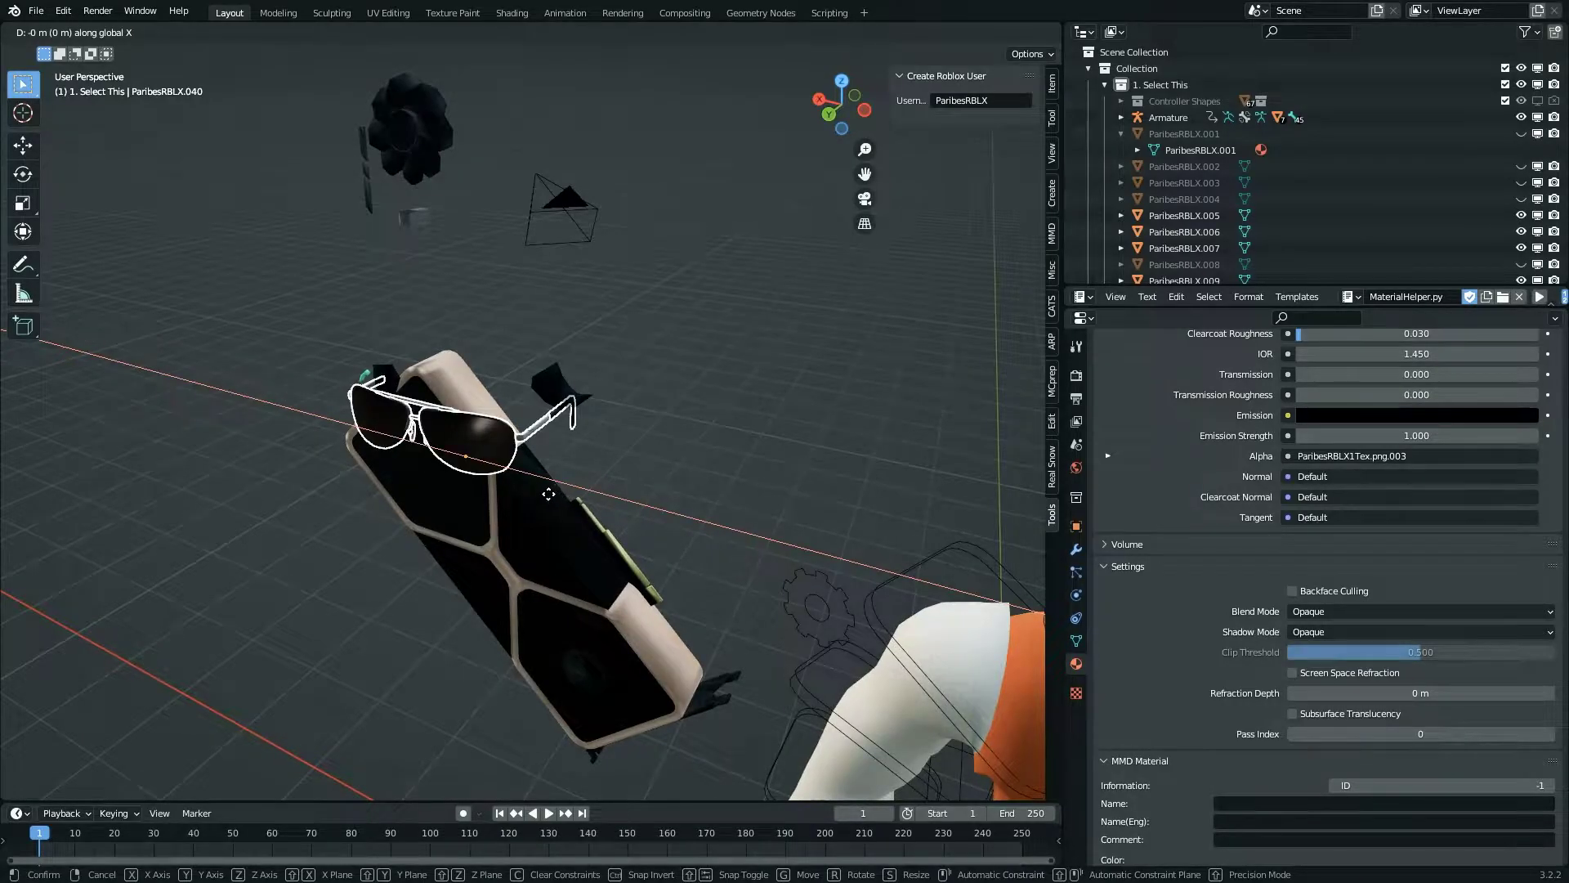
{"action": "left_click", "coordinate": [478, 486]}
{"action": "key", "text": "g"}
{"action": "key", "text": "x"}
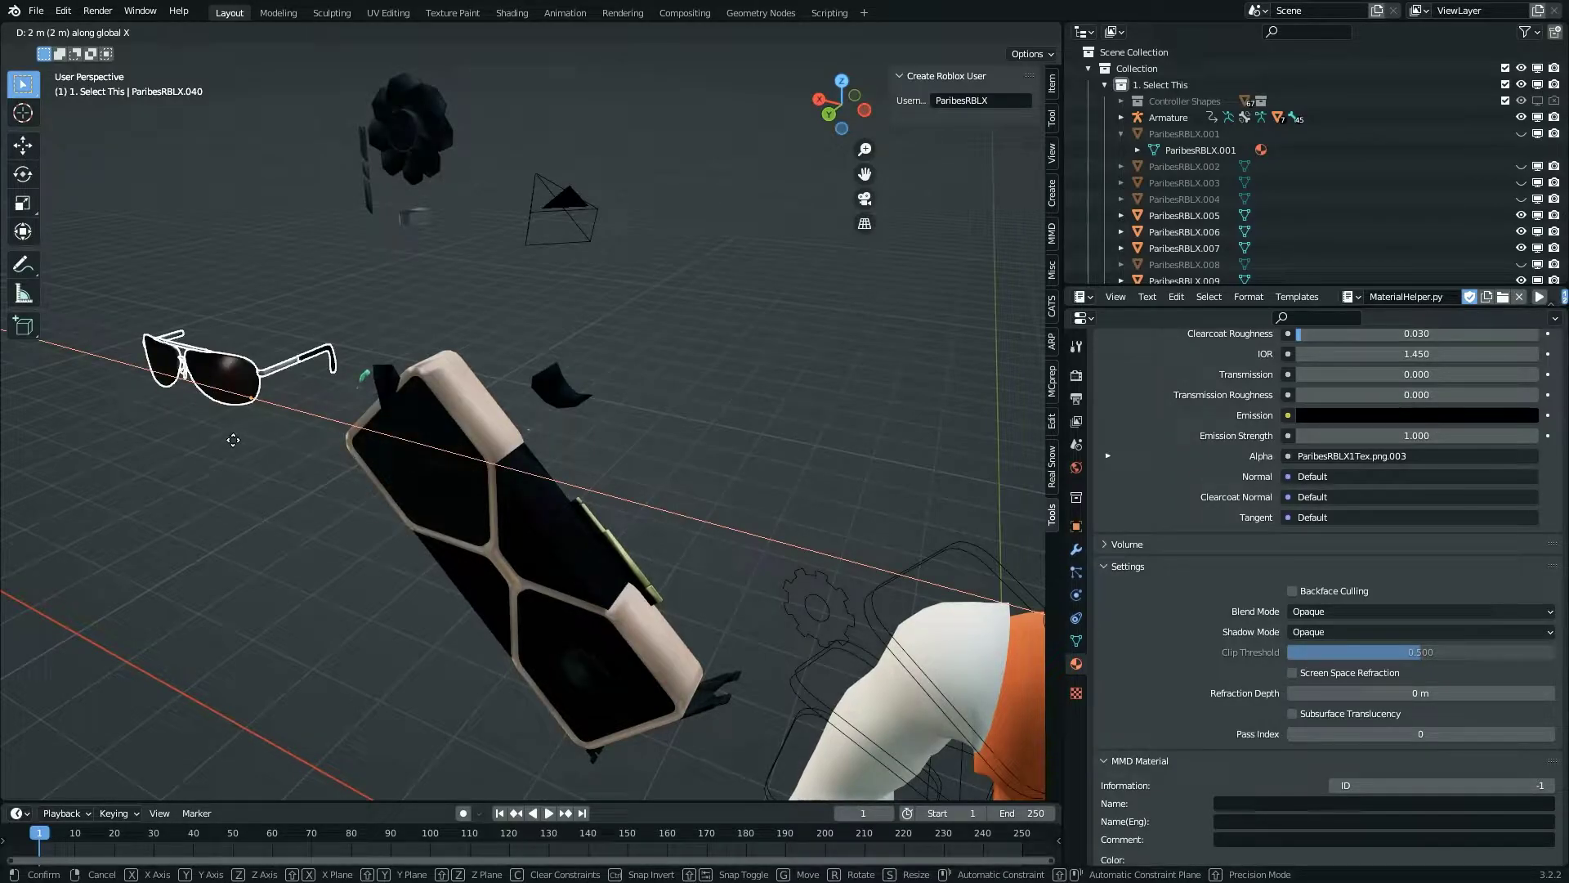
{"action": "left_click", "coordinate": [233, 439]}
- Unhide all the hidden hair and headgear pieces
{"action": "key", "text": "alt+h"}
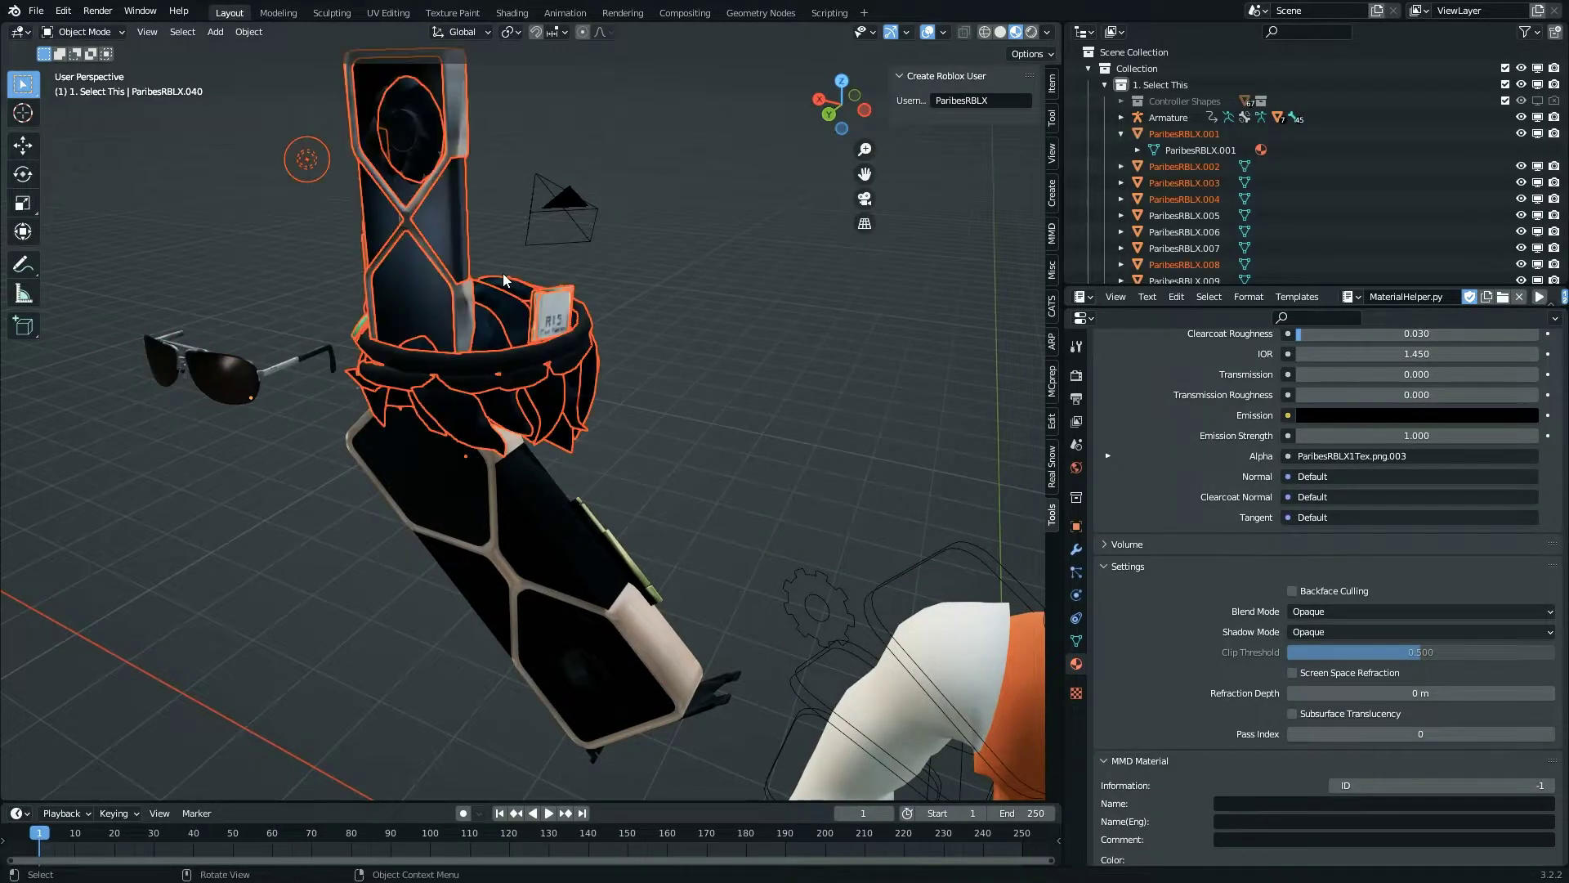
{"action": "key", "text": "shift+grave"}
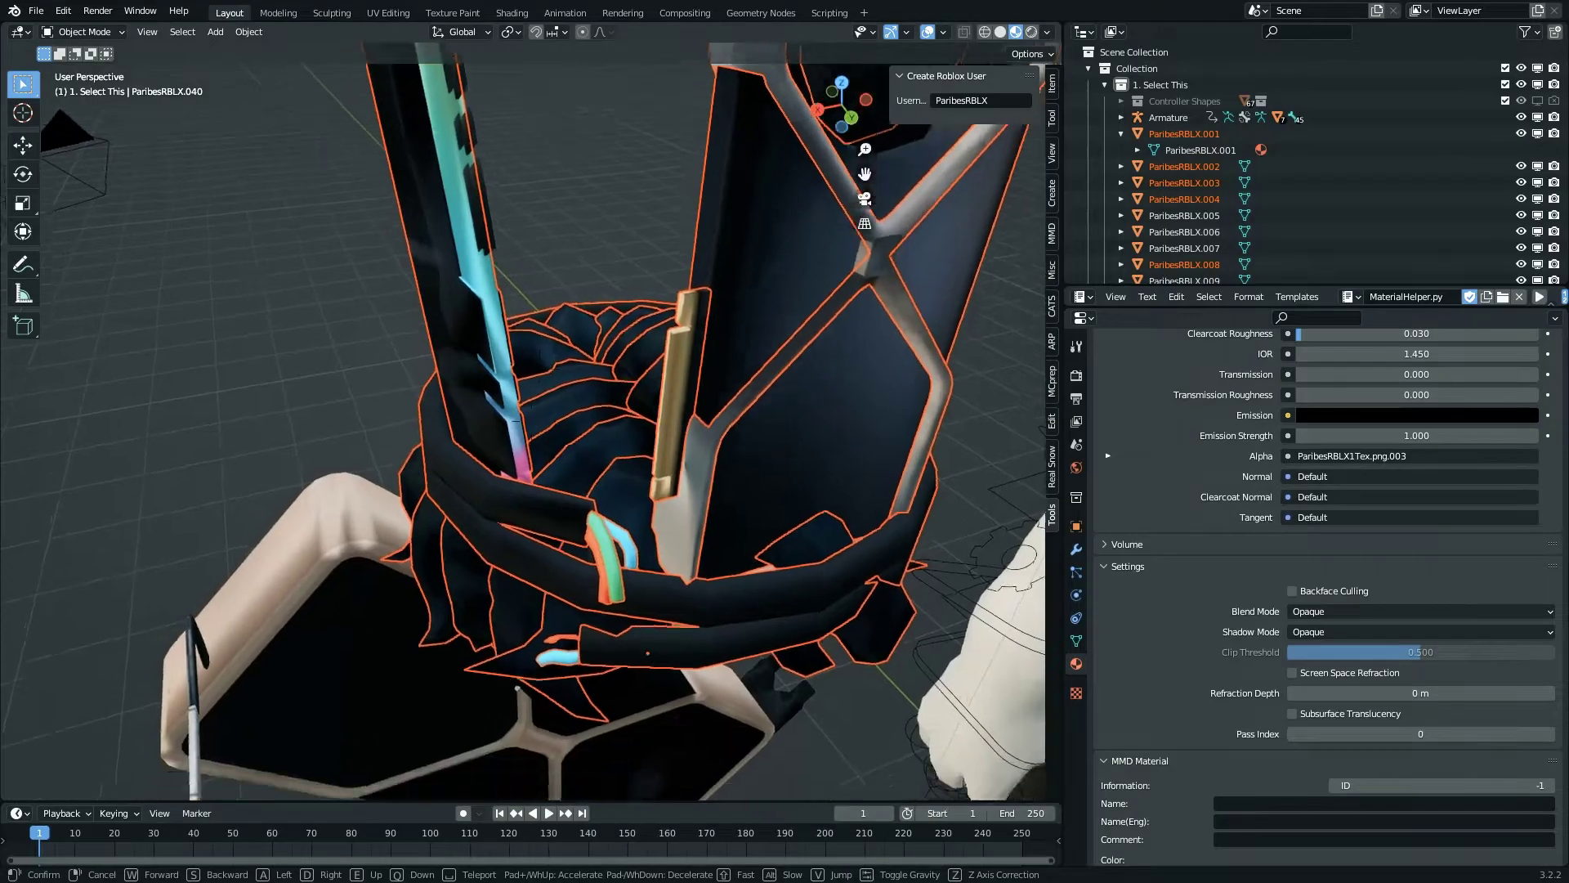
{"action": "left_click", "coordinate": [532, 421]}
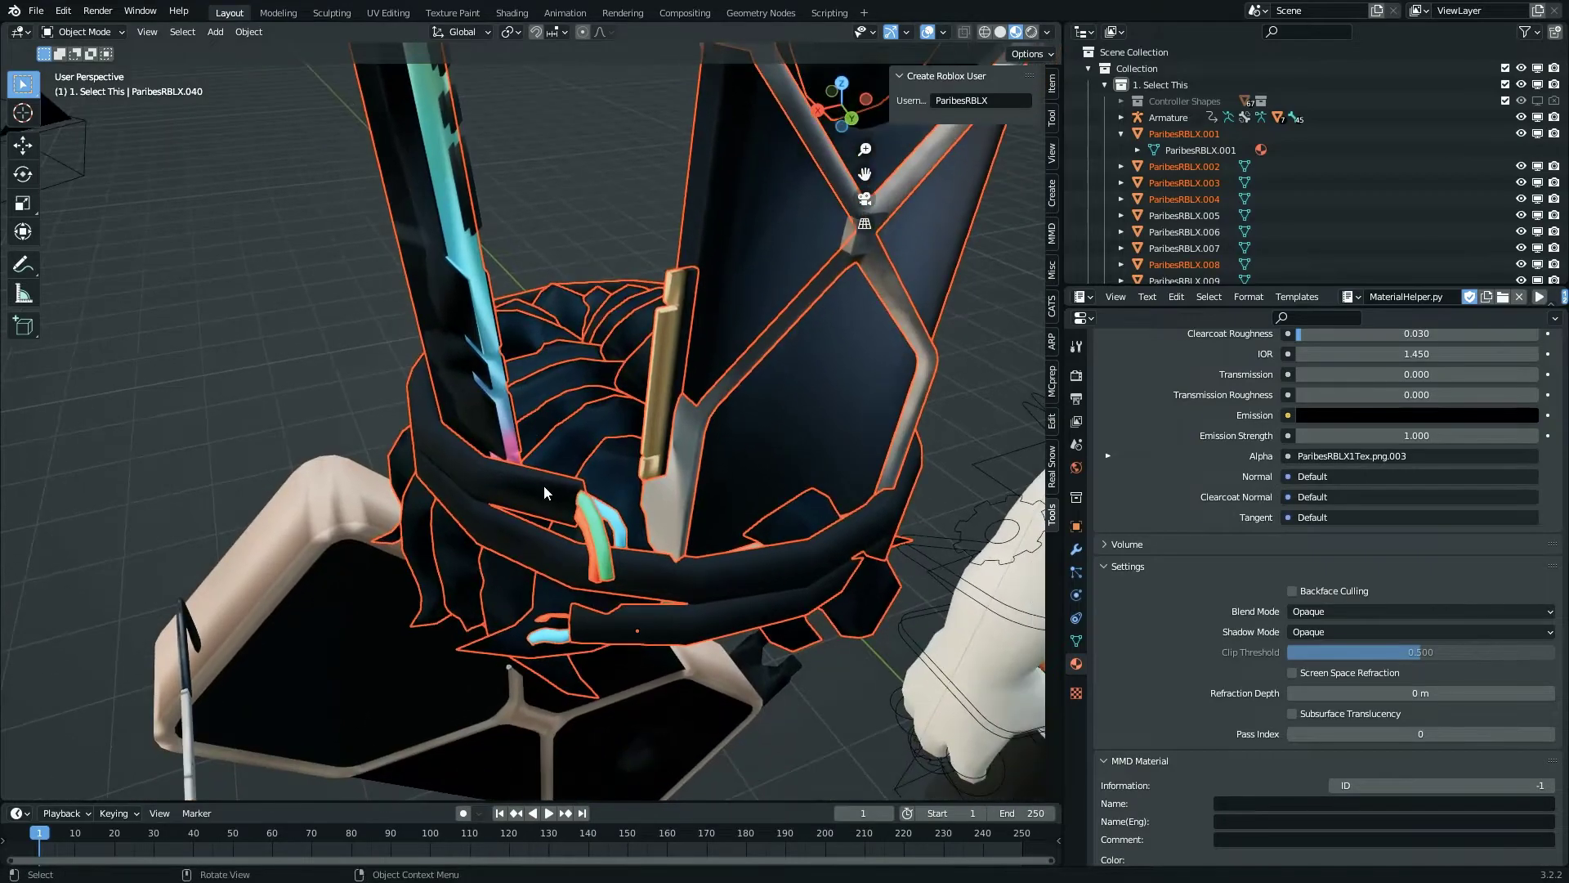
{"action": "left_click", "coordinate": [573, 537]}
{"action": "left_click", "coordinate": [460, 582]}
{"action": "key", "text": "shift+grave"}
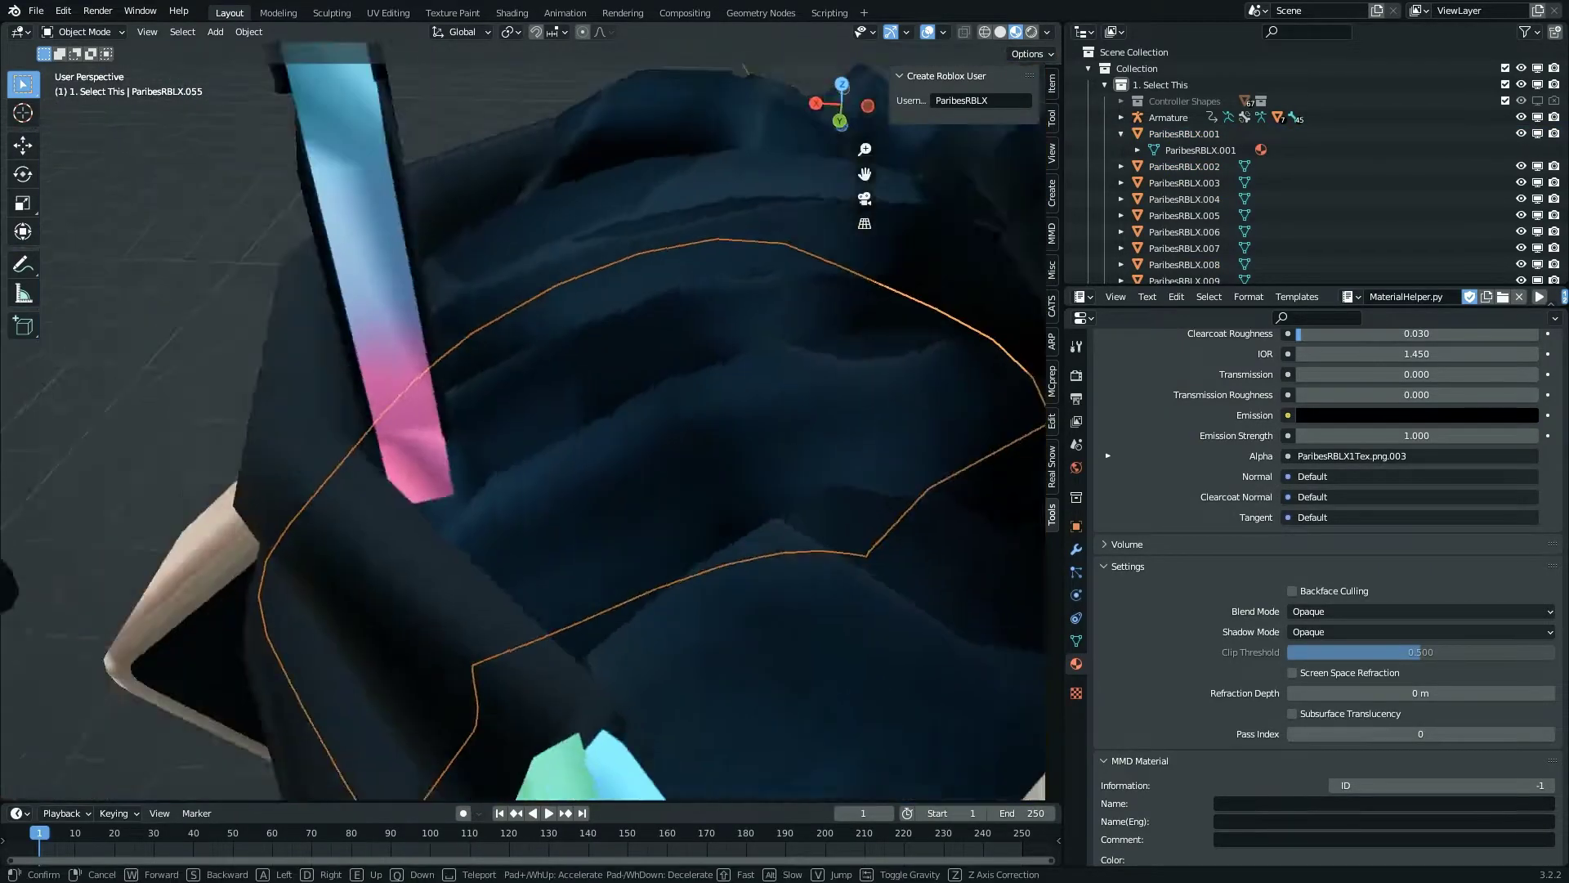
{"action": "key", "text": "s"}
{"action": "left_click", "coordinate": [422, 651]}
{"action": "left_click", "coordinate": [226, 654]}
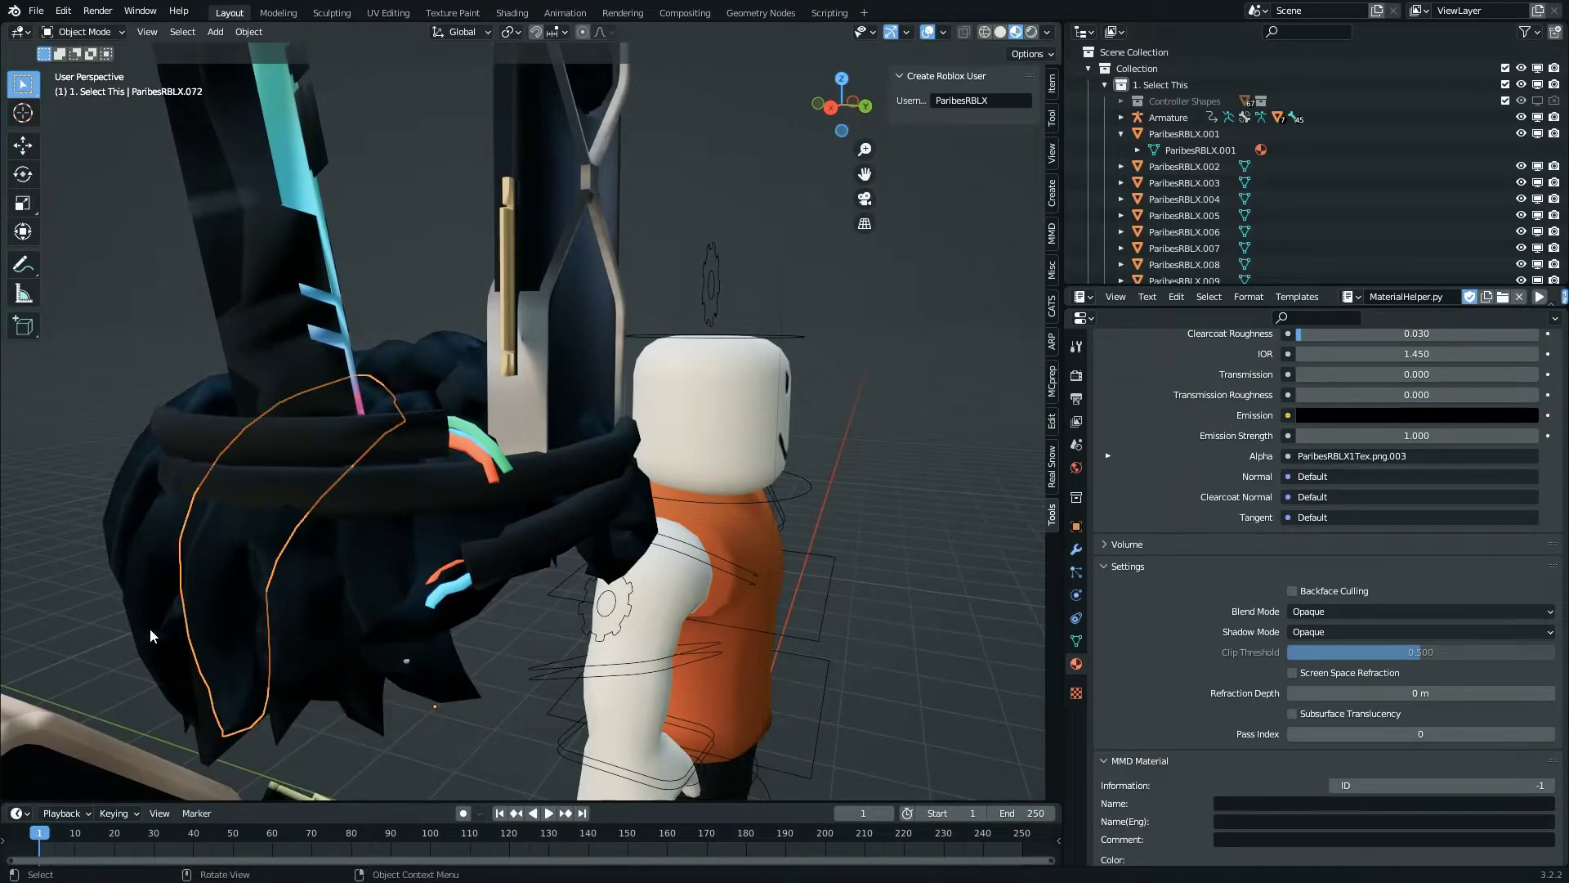
{"action": "left_click", "coordinate": [193, 566]}
{"action": "left_click_drag", "start_coordinate": [70, 513], "coordinate": [214, 614]}
{"action": "key", "text": "g"}
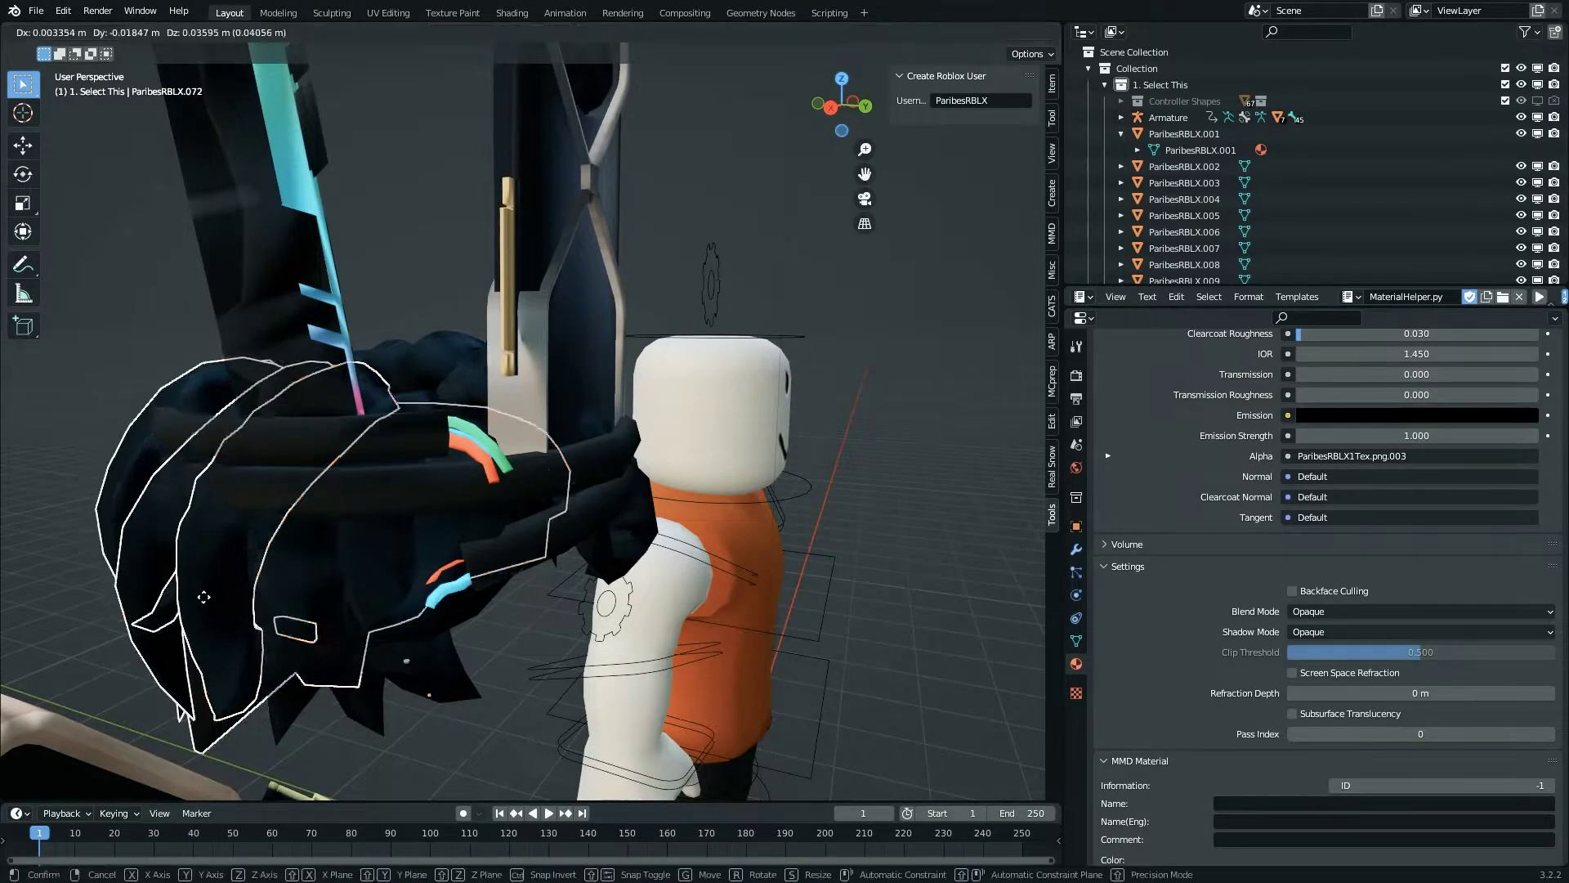
{"action": "right_click", "coordinate": [123, 450]}
- Move the stray sunglasses temple tip out of the hair along the X axis onto the sunglasses
{"action": "left_click", "coordinate": [325, 648]}
{"action": "left_click", "coordinate": [314, 649]}
{"action": "middle_click_drag", "start_coordinate": [338, 652], "coordinate": [547, 427]}
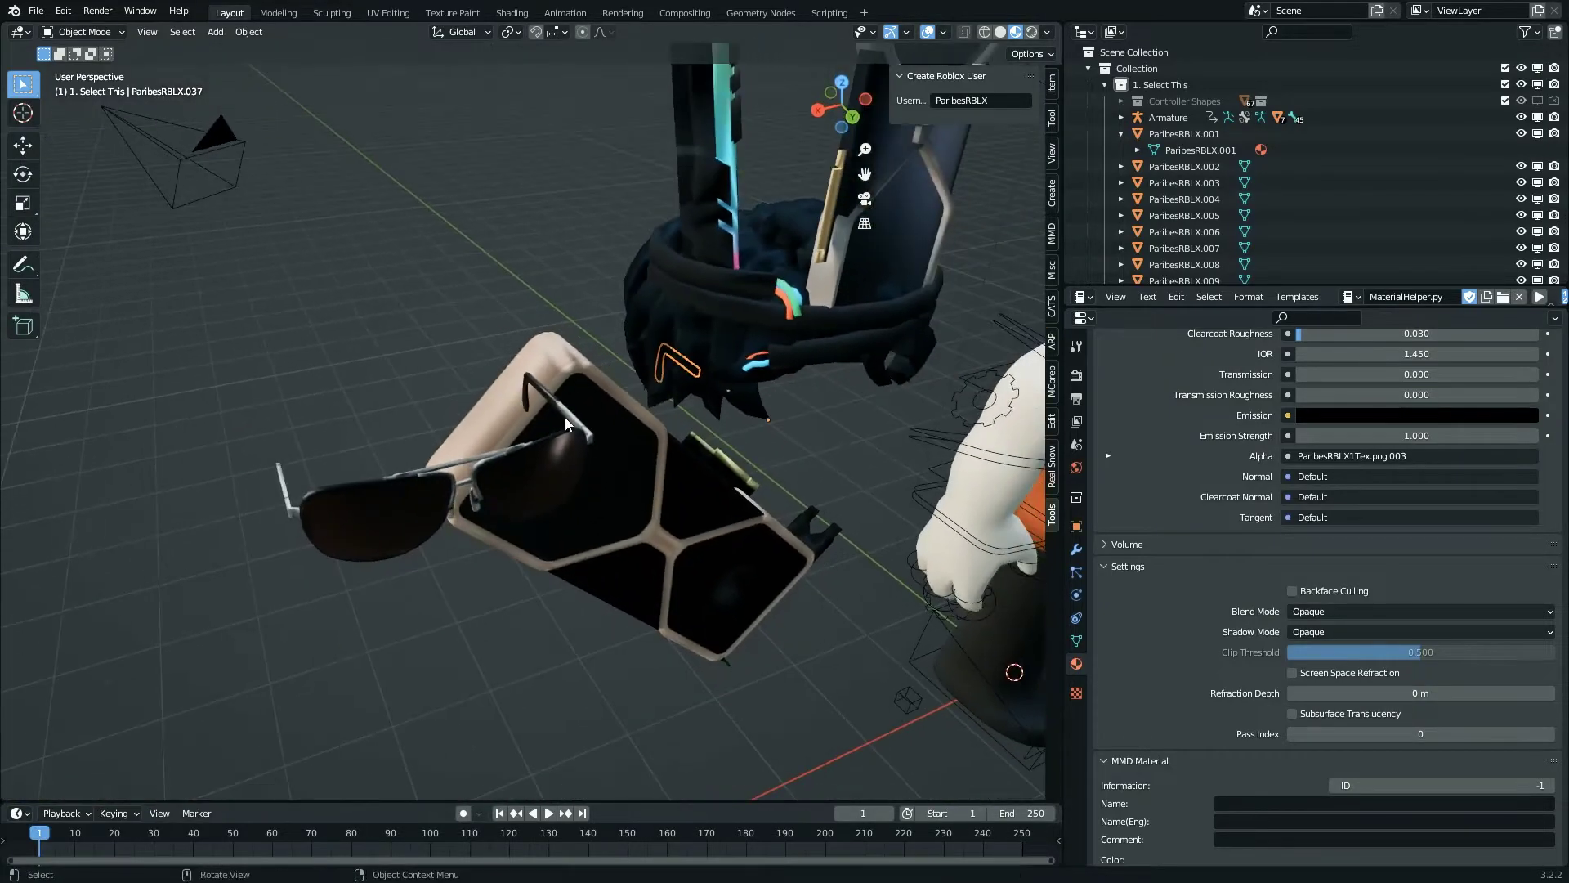
{"action": "key", "text": "g"}
{"action": "key", "text": "x"}
{"action": "left_click", "coordinate": [286, 434]}
- Select every sunglasses piece, including both temple arms, and join them into one object
{"action": "middle_click_drag", "start_coordinate": [572, 523], "coordinate": [480, 542]}
{"action": "left_click_drag", "start_coordinate": [408, 603], "coordinate": [661, 262]}
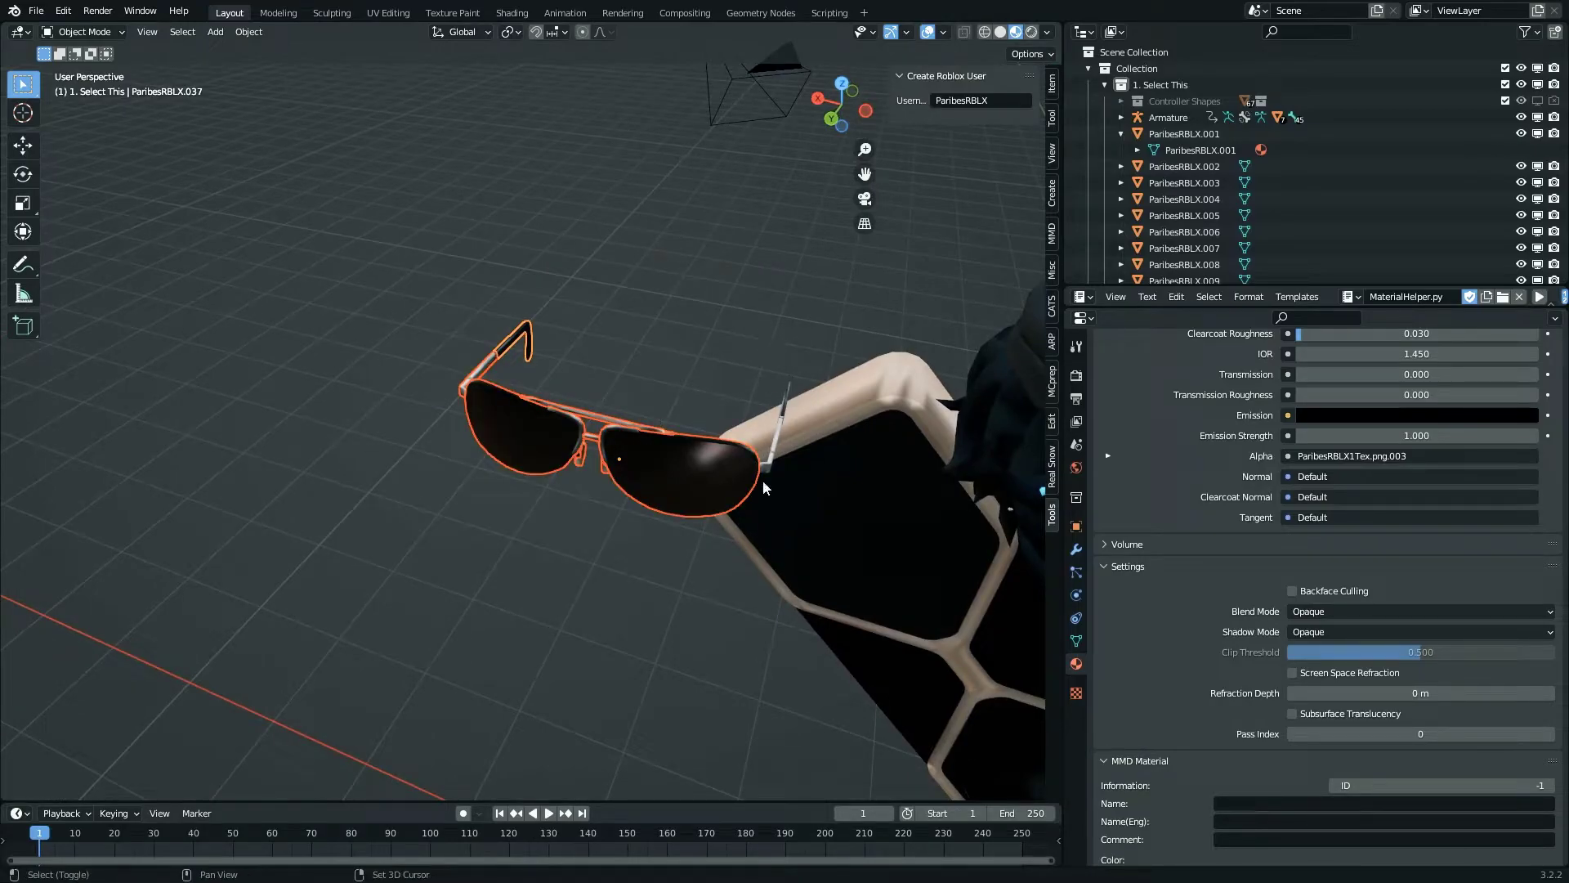
{"action": "left_click", "coordinate": [788, 401], "text": "shift"}
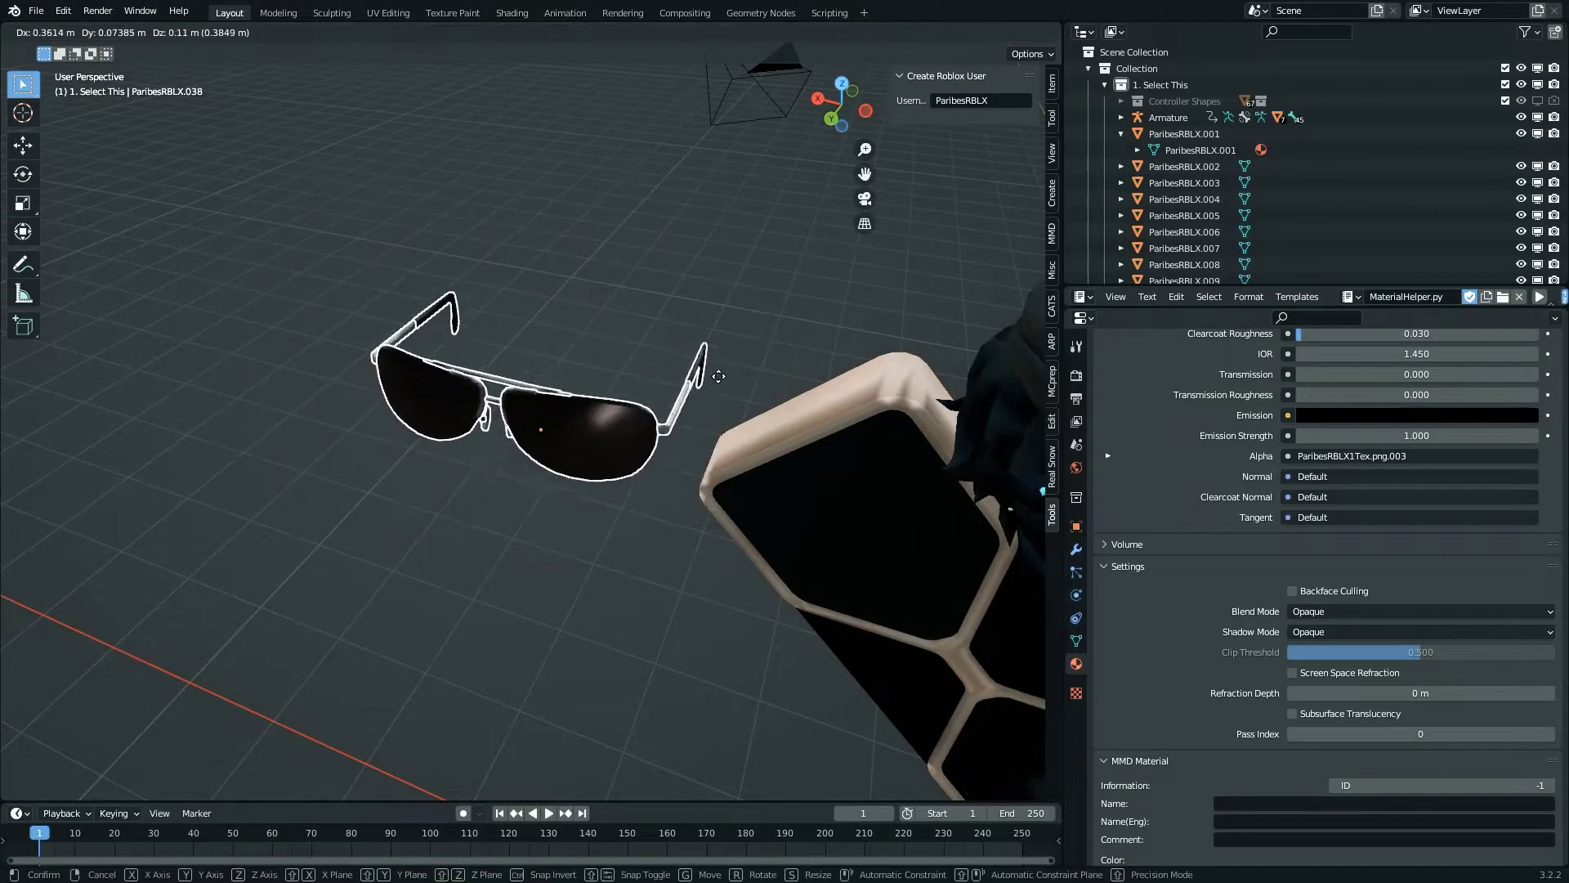
{"action": "right_click", "coordinate": [606, 335]}
{"action": "left_click", "coordinate": [607, 341]}
- Move the joined sunglasses along the X axis until they line up with the character's head
{"action": "key", "text": "shift+grave"}
{"action": "key", "text": "s"}
{"action": "left_click", "coordinate": [523, 411]}
{"action": "key", "text": "g"}
{"action": "key", "text": "x"}
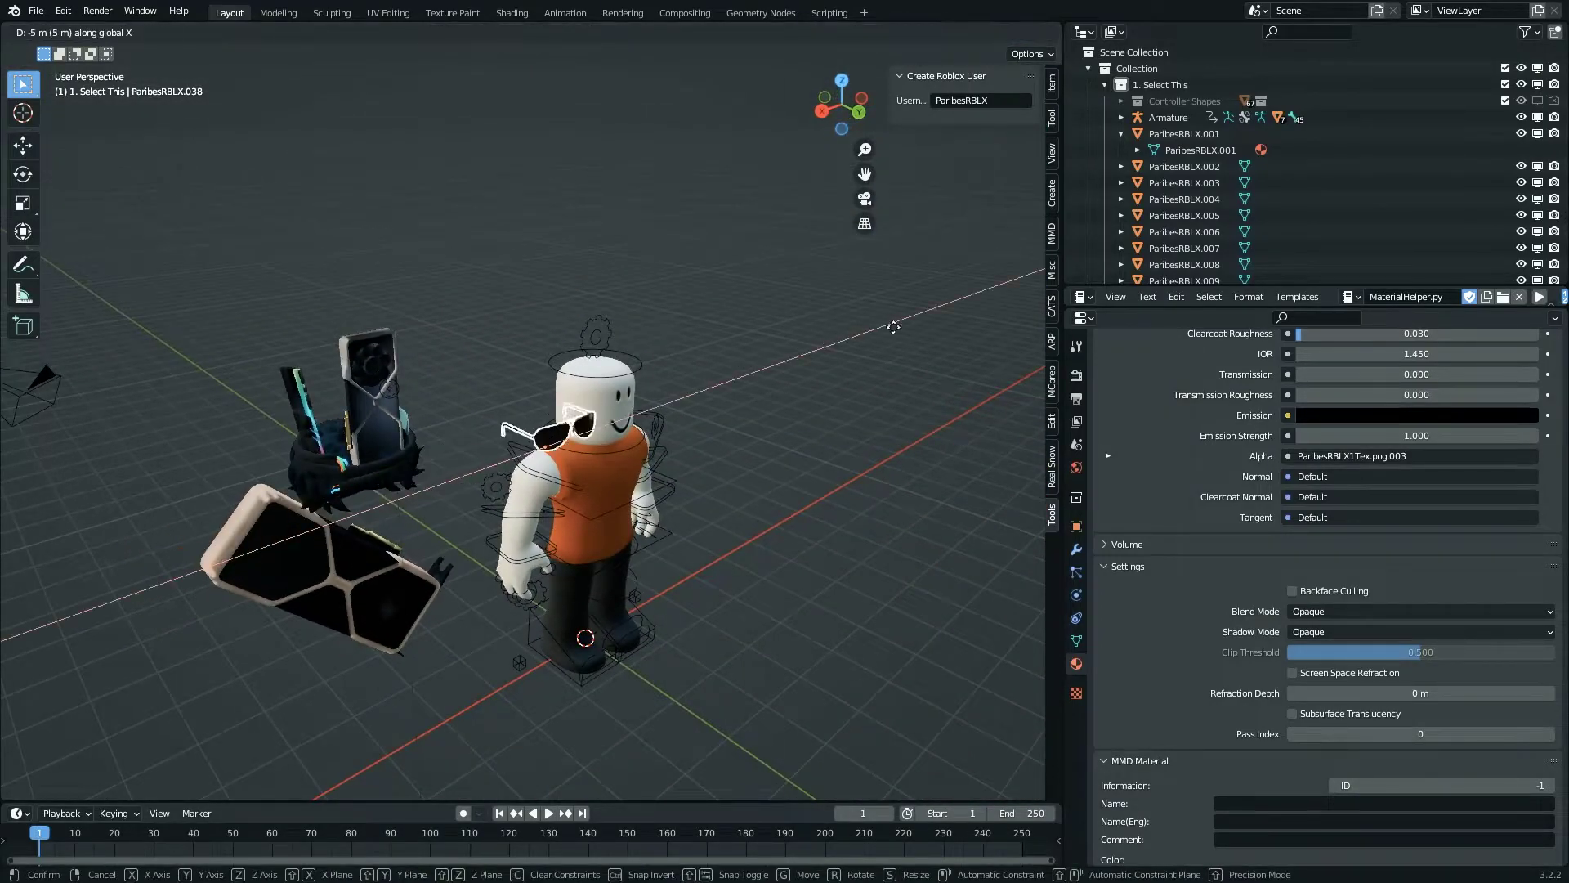
{"action": "left_click", "coordinate": [961, 305]}
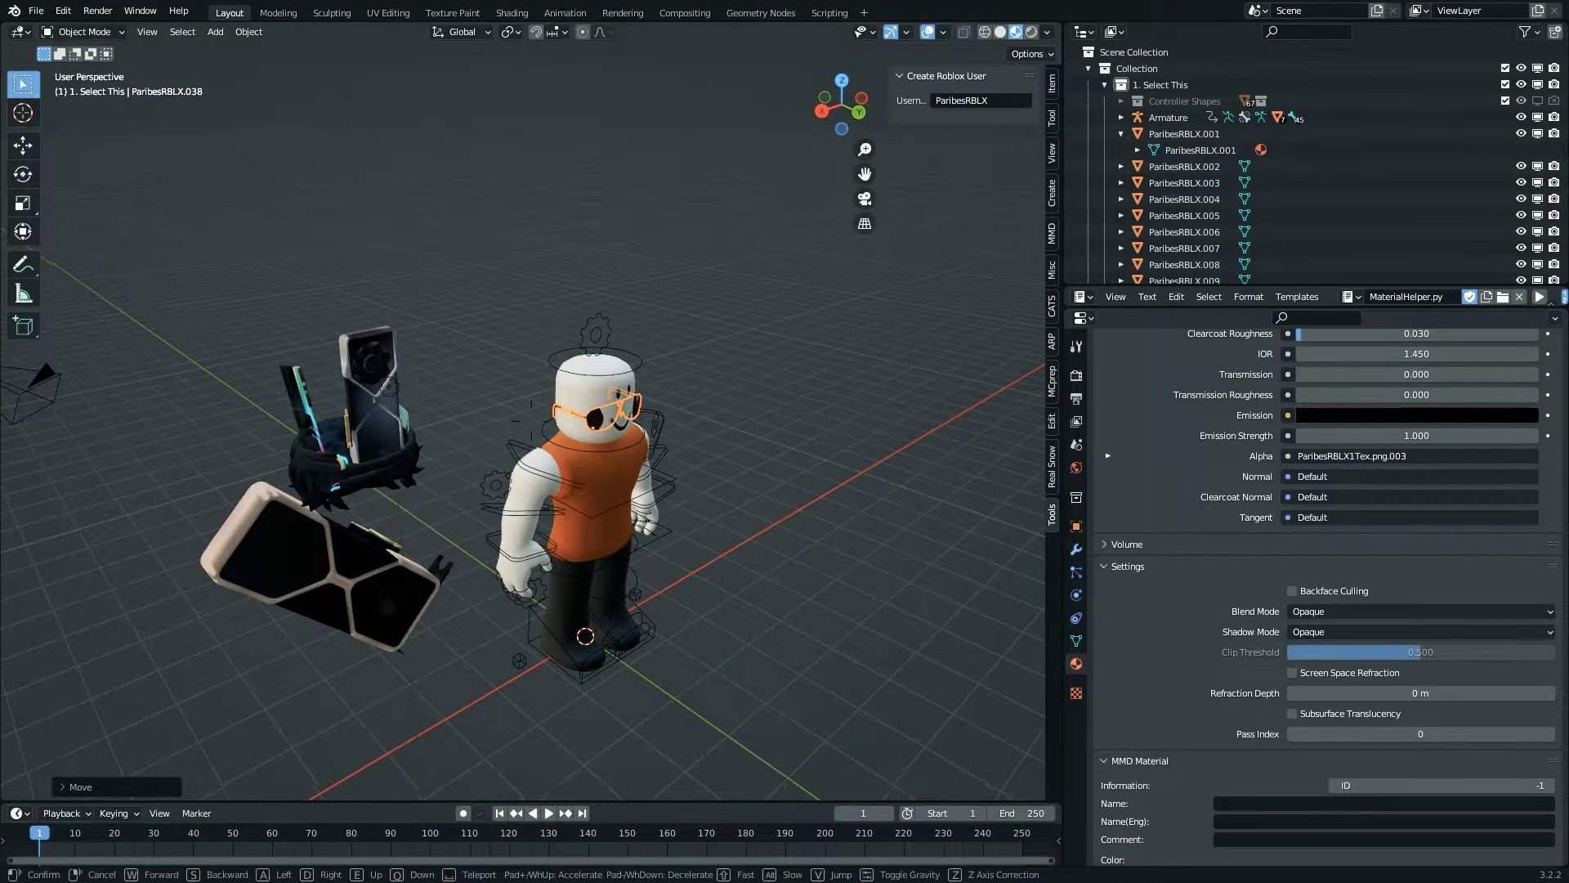
- Raise the sunglasses about 0.25 m along the Z axis to the character's eye level
{"action": "key", "text": "w"}
{"action": "key", "text": "s"}
{"action": "left_click", "coordinate": [531, 421]}
{"action": "key", "text": "g"}
{"action": "key", "text": "y"}
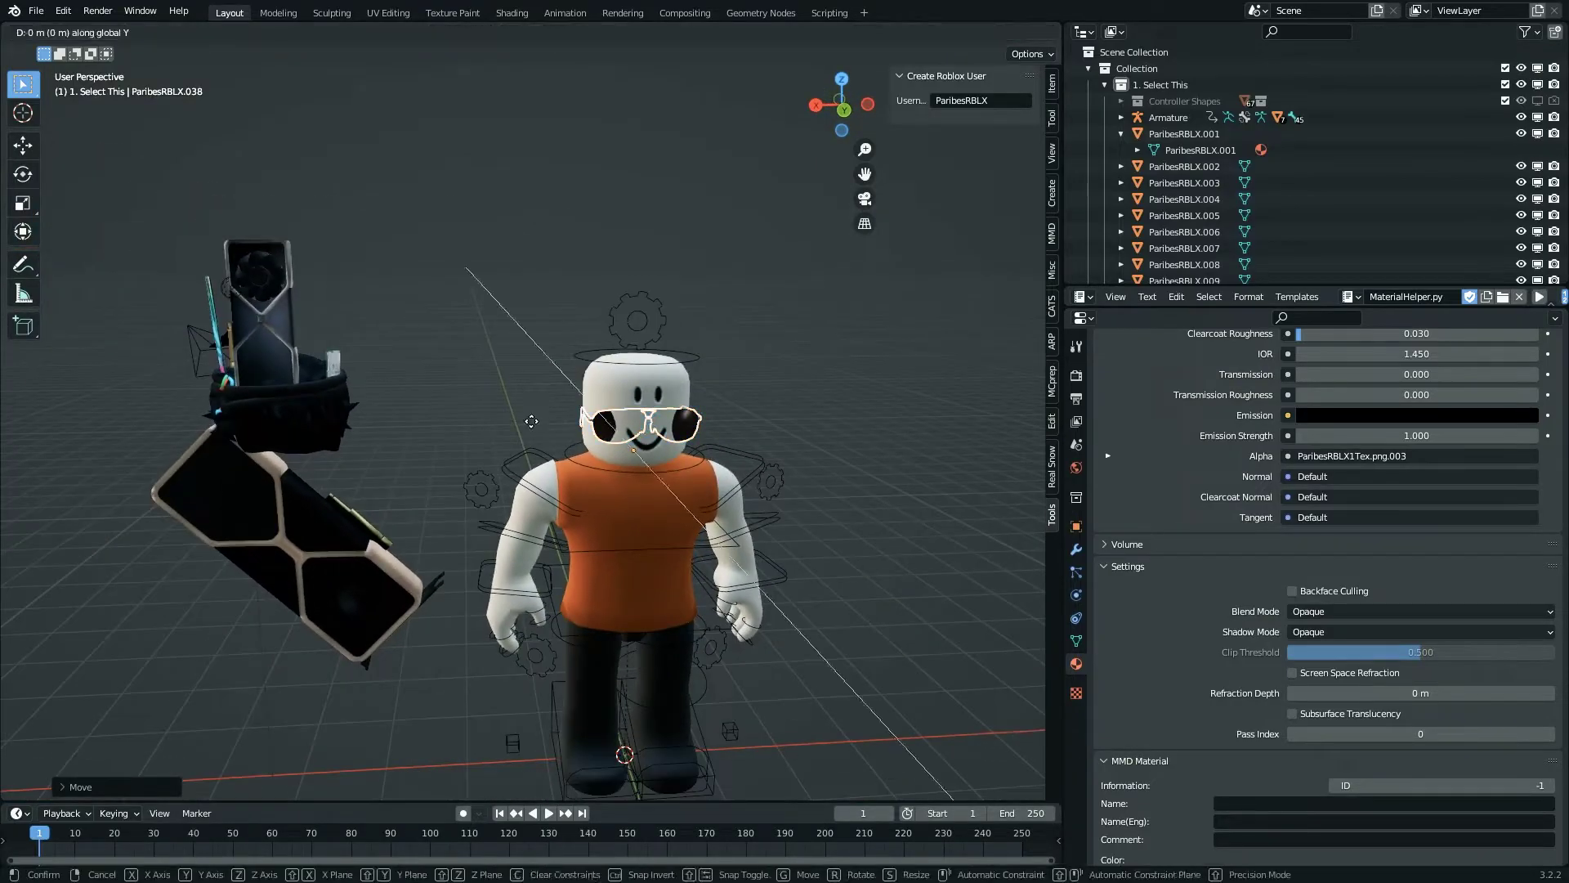
{"action": "key", "text": "z"}
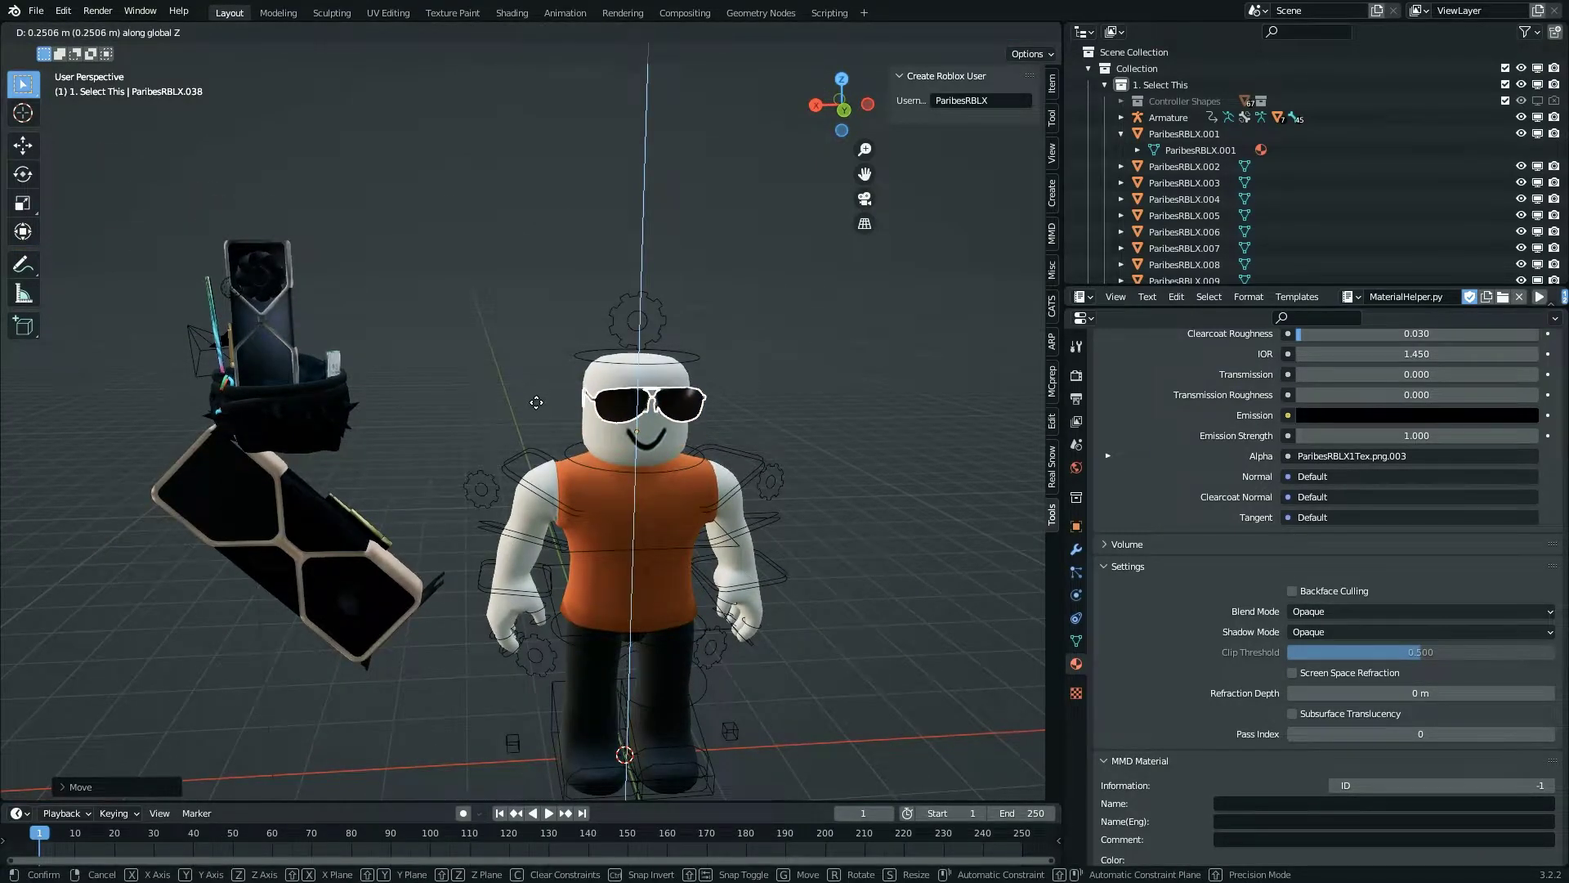
{"action": "left_click", "coordinate": [536, 403]}
- Clear the sunglasses' location and undo that change
{"action": "key", "text": "shift+grave"}
{"action": "key", "text": "w"}
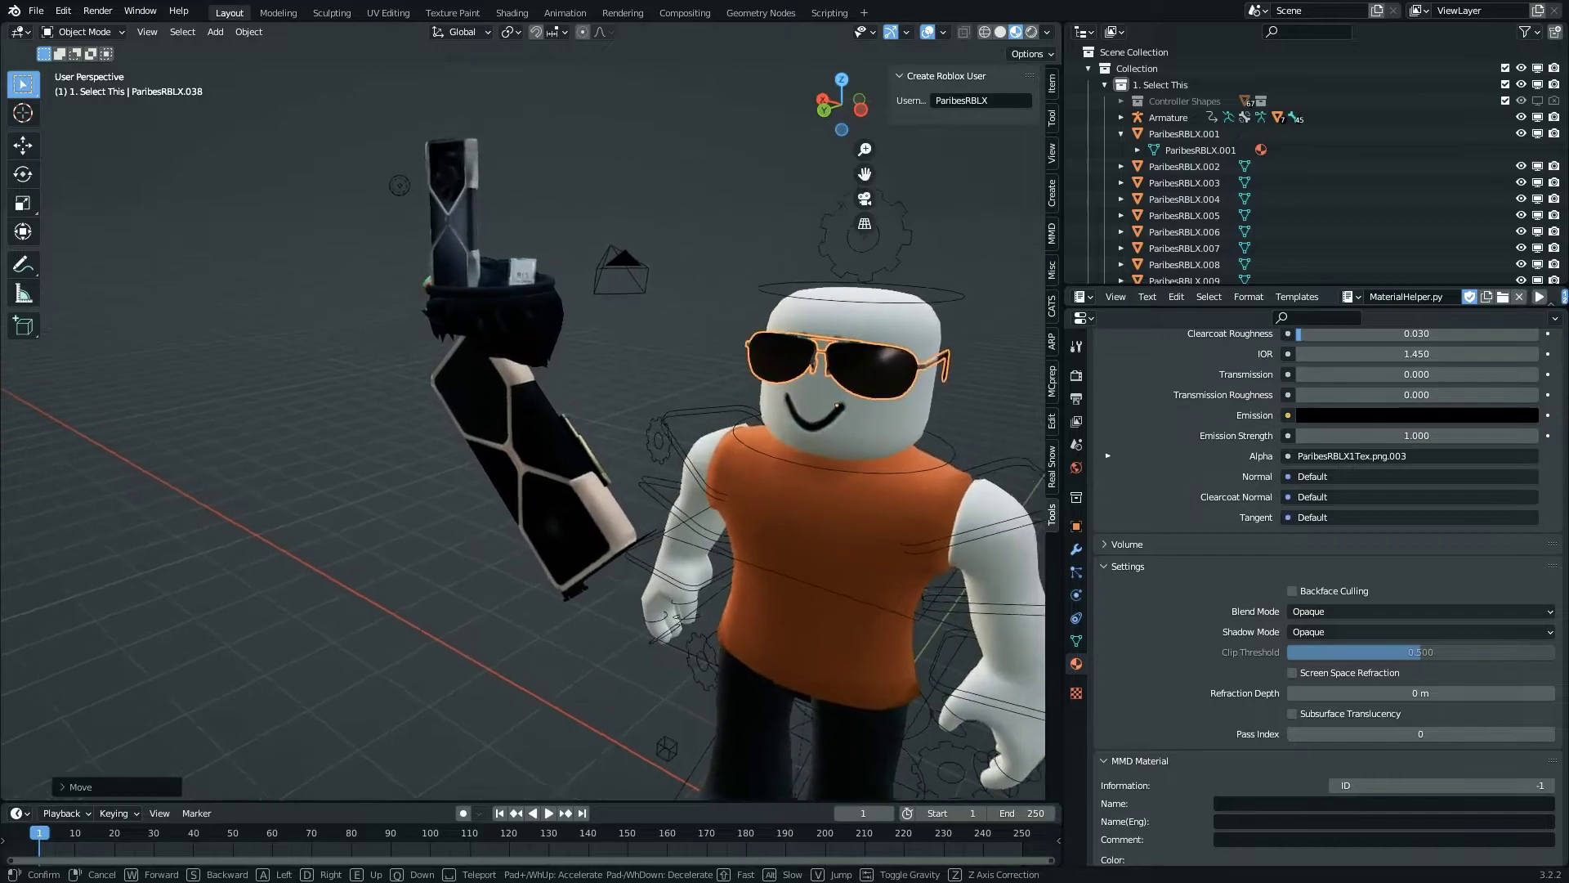
{"action": "key", "text": "s"}
{"action": "left_click", "coordinate": [531, 420]}
{"action": "key", "text": "alt+g"}
{"action": "scroll", "coordinate": [631, 479], "scroll_direction": "down", "scroll_amount": 2}
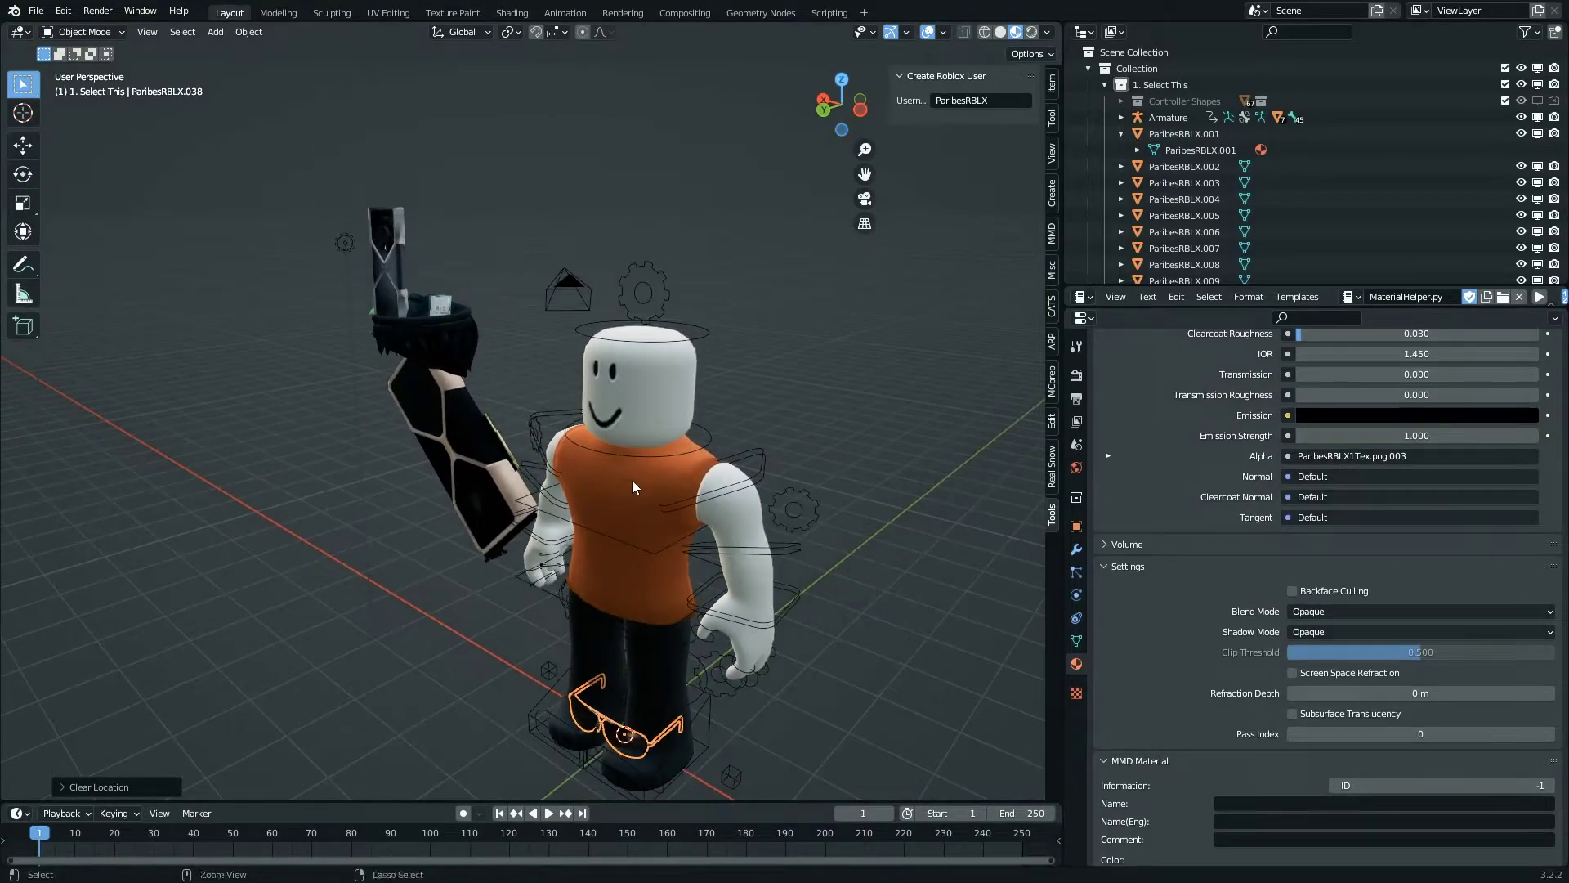
{"action": "key", "text": "ctrl+z"}
- Set a new origin for the joined sunglasses object
{"action": "right_click", "coordinate": [675, 458]}
{"action": "mouse_move", "coordinate": [676, 450]}
{"action": "left_click", "coordinate": [730, 463]}
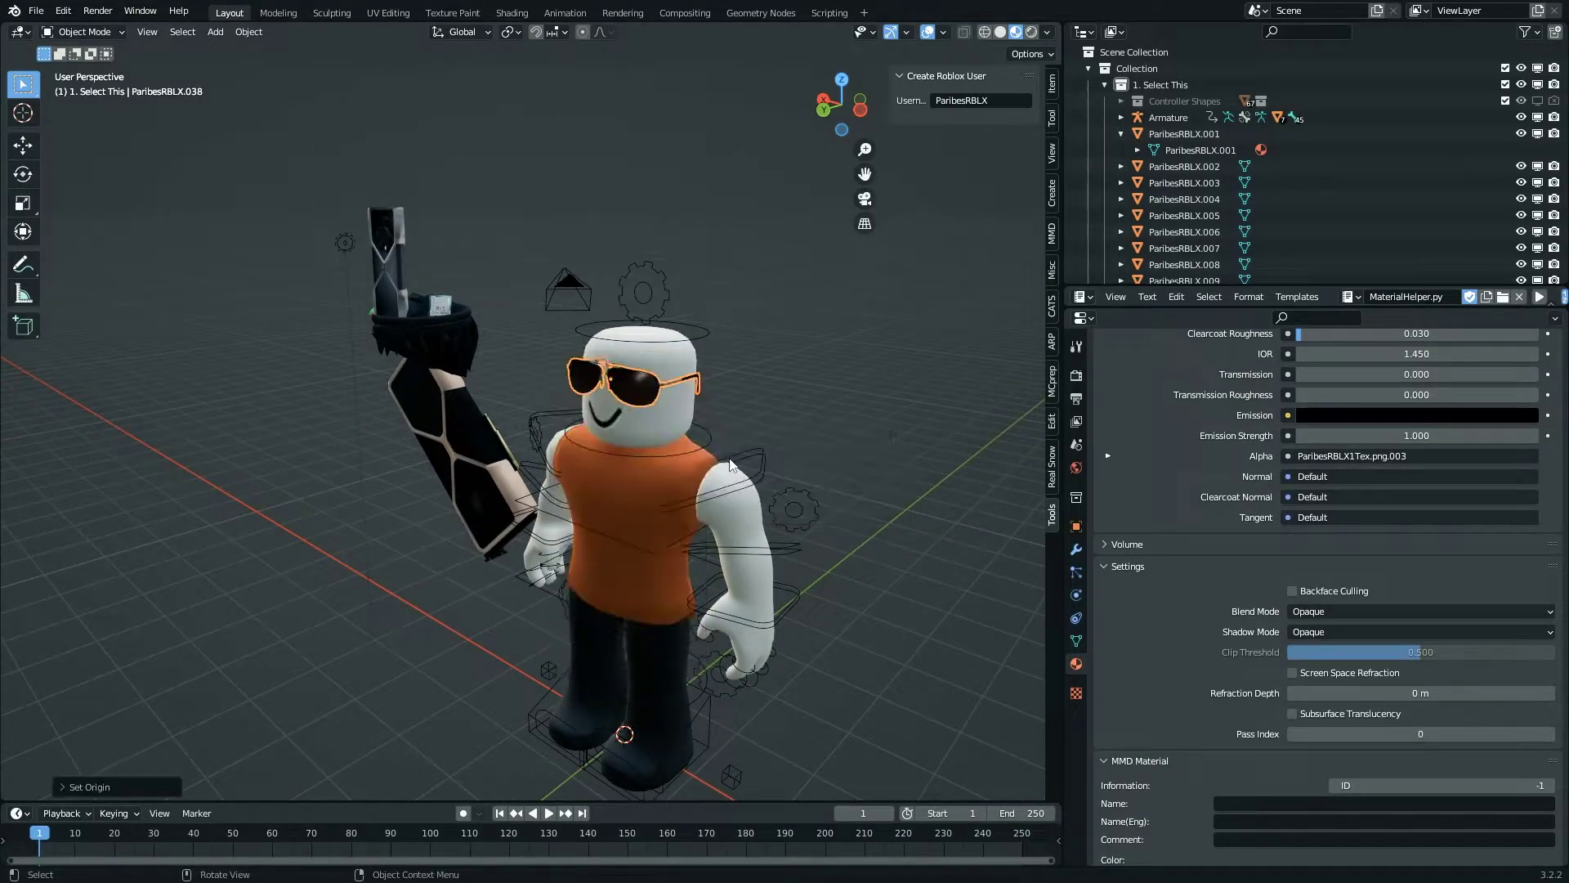
- Shift the sunglasses about 0.02 m along the Y axis to fit them on the face
{"action": "key", "text": "shift+grave"}
{"action": "key", "text": "w"}
{"action": "key", "text": "d"}
{"action": "left_click", "coordinate": [531, 421]}
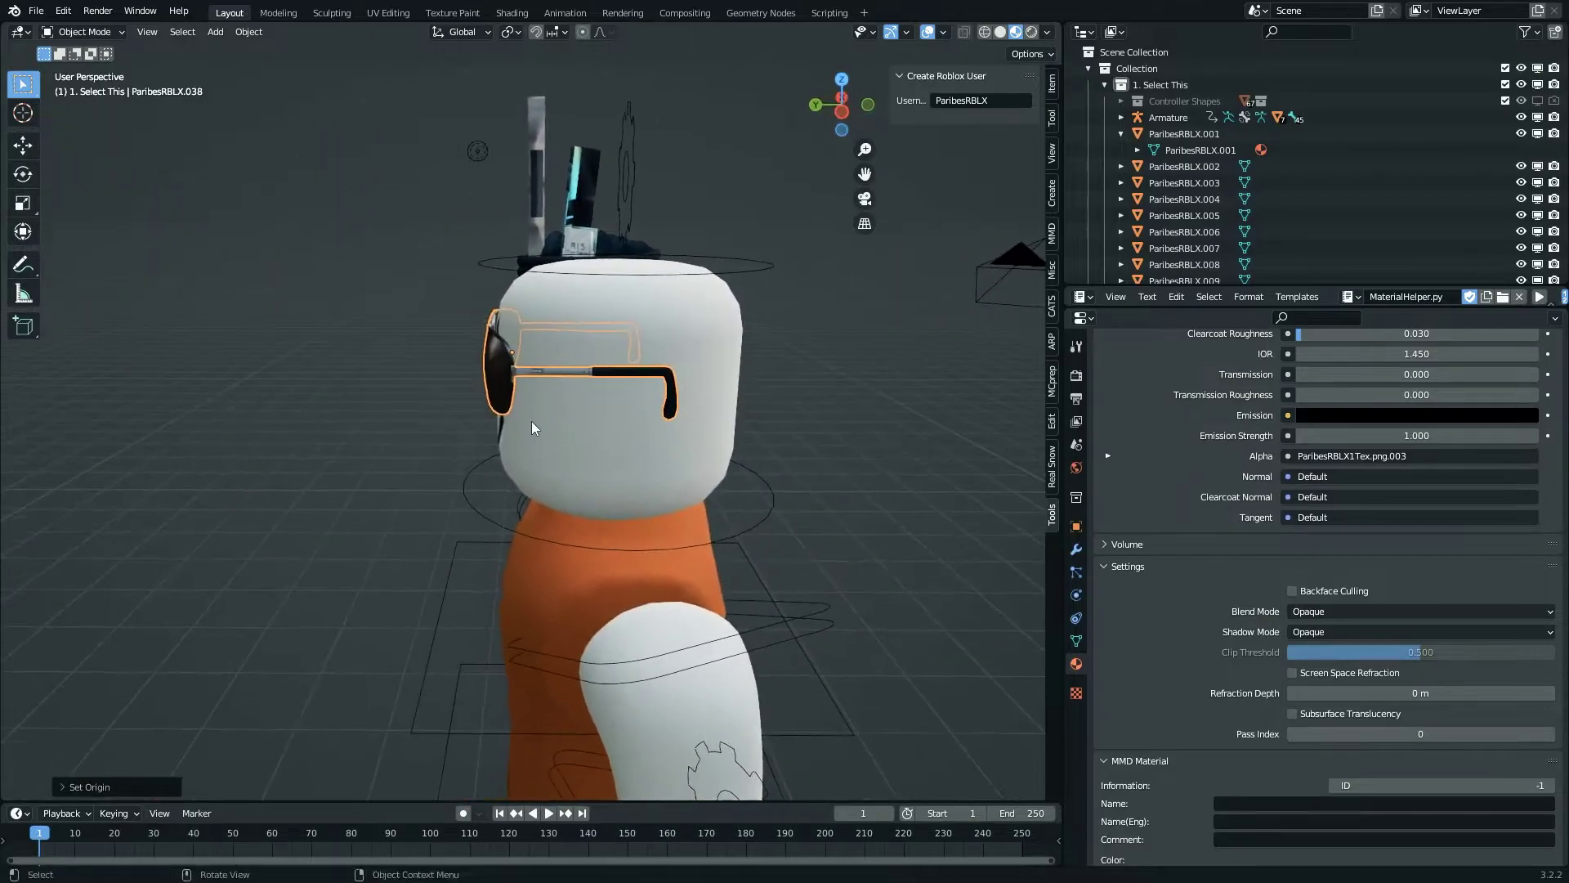
{"action": "key", "text": "g"}
{"action": "key", "text": "y"}
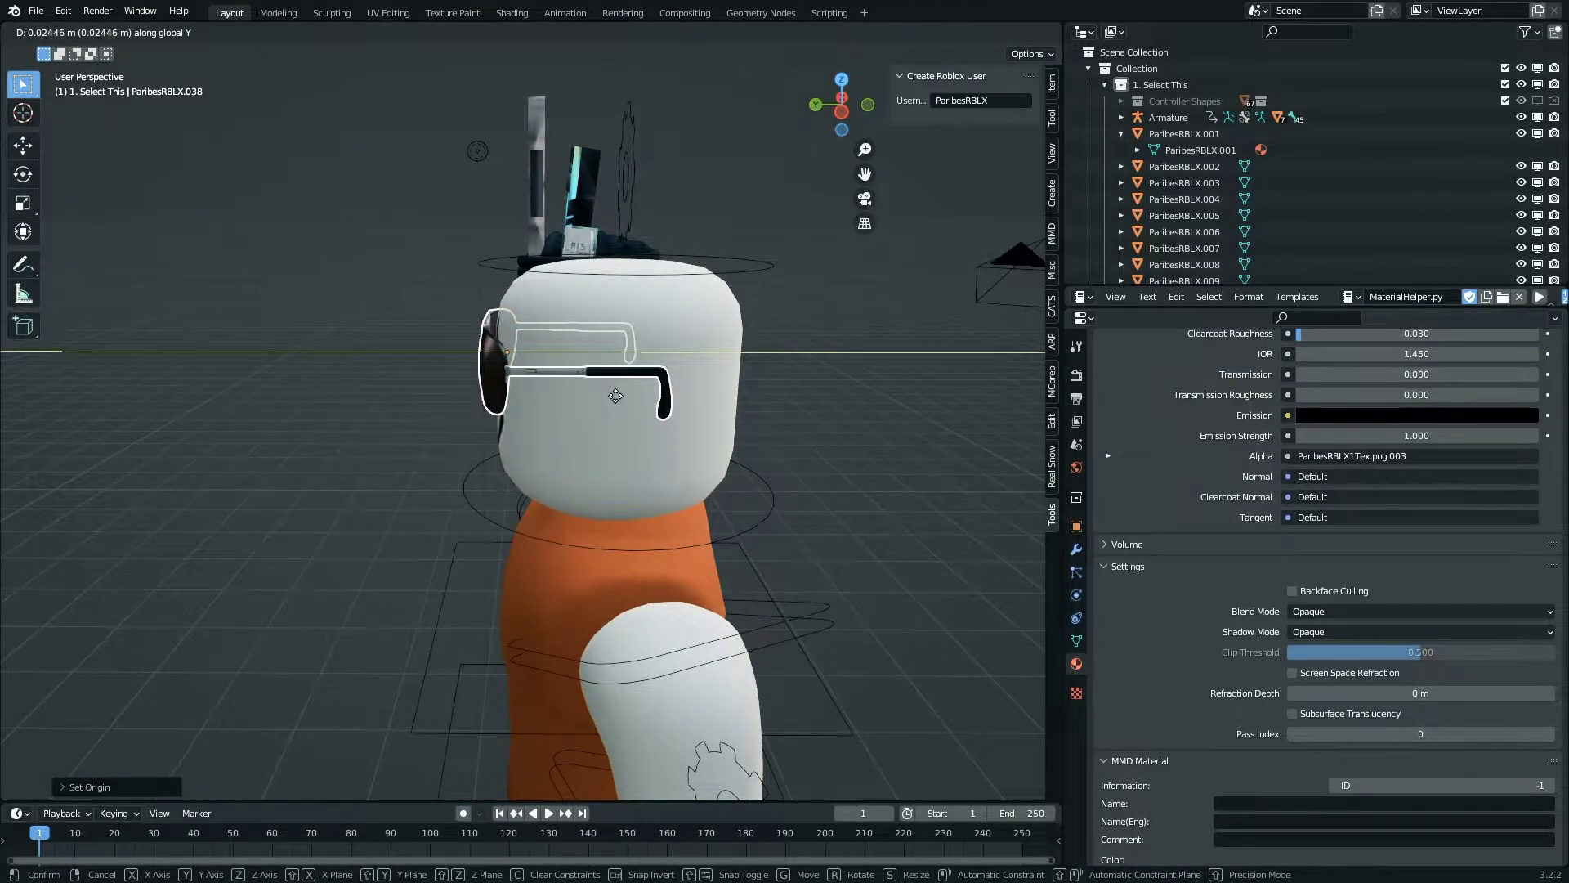
{"action": "left_click", "coordinate": [616, 395]}
{"action": "key", "text": "shift+grave"}
{"action": "key", "text": "a"}
{"action": "key", "text": "s"}
{"action": "left_click", "coordinate": [531, 420]}
{"action": "left_click", "coordinate": [488, 429]}
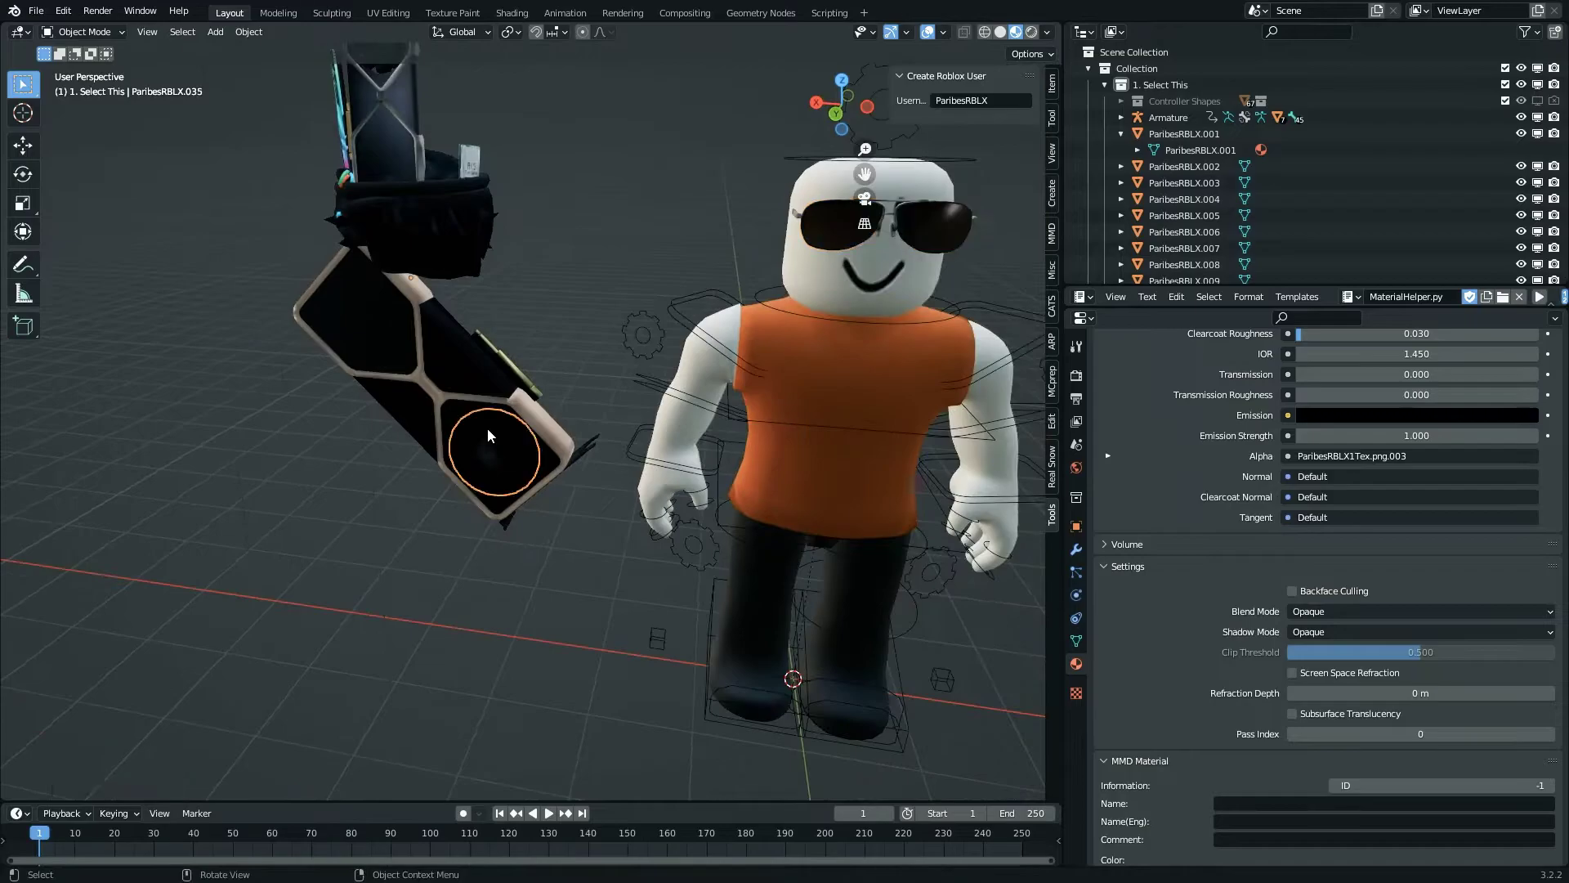
{"action": "left_click_drag", "start_coordinate": [538, 539], "coordinate": [140, 346]}
{"action": "key", "text": "g"}
{"action": "key", "text": "Escape"}
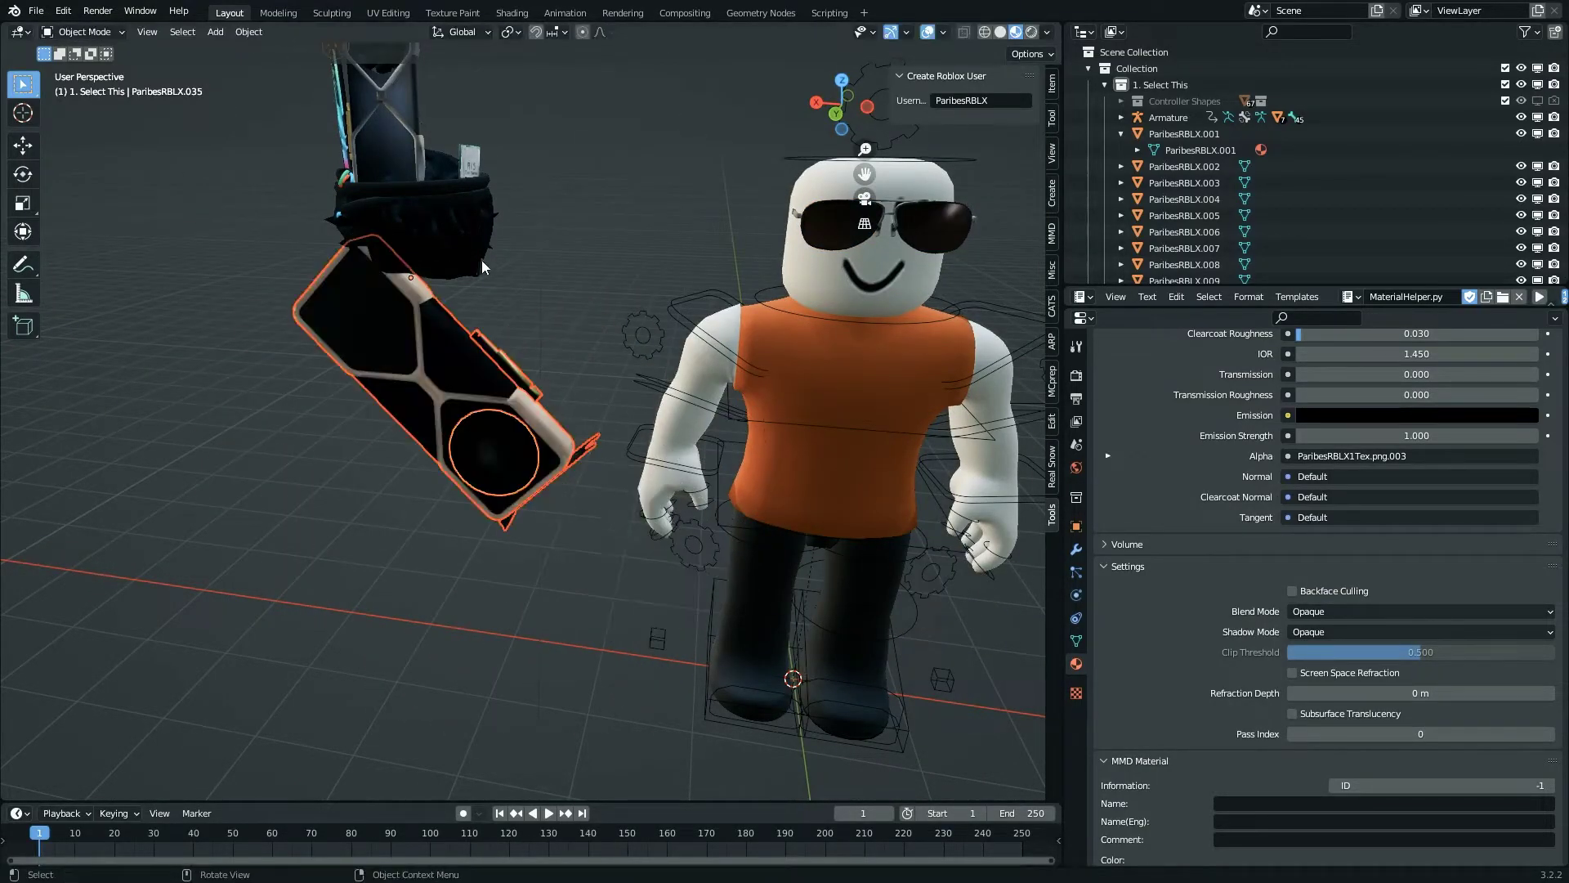
- Delete the light behind the tall headgear
{"action": "left_click", "coordinate": [360, 91]}
{"action": "key", "text": "Delete"}
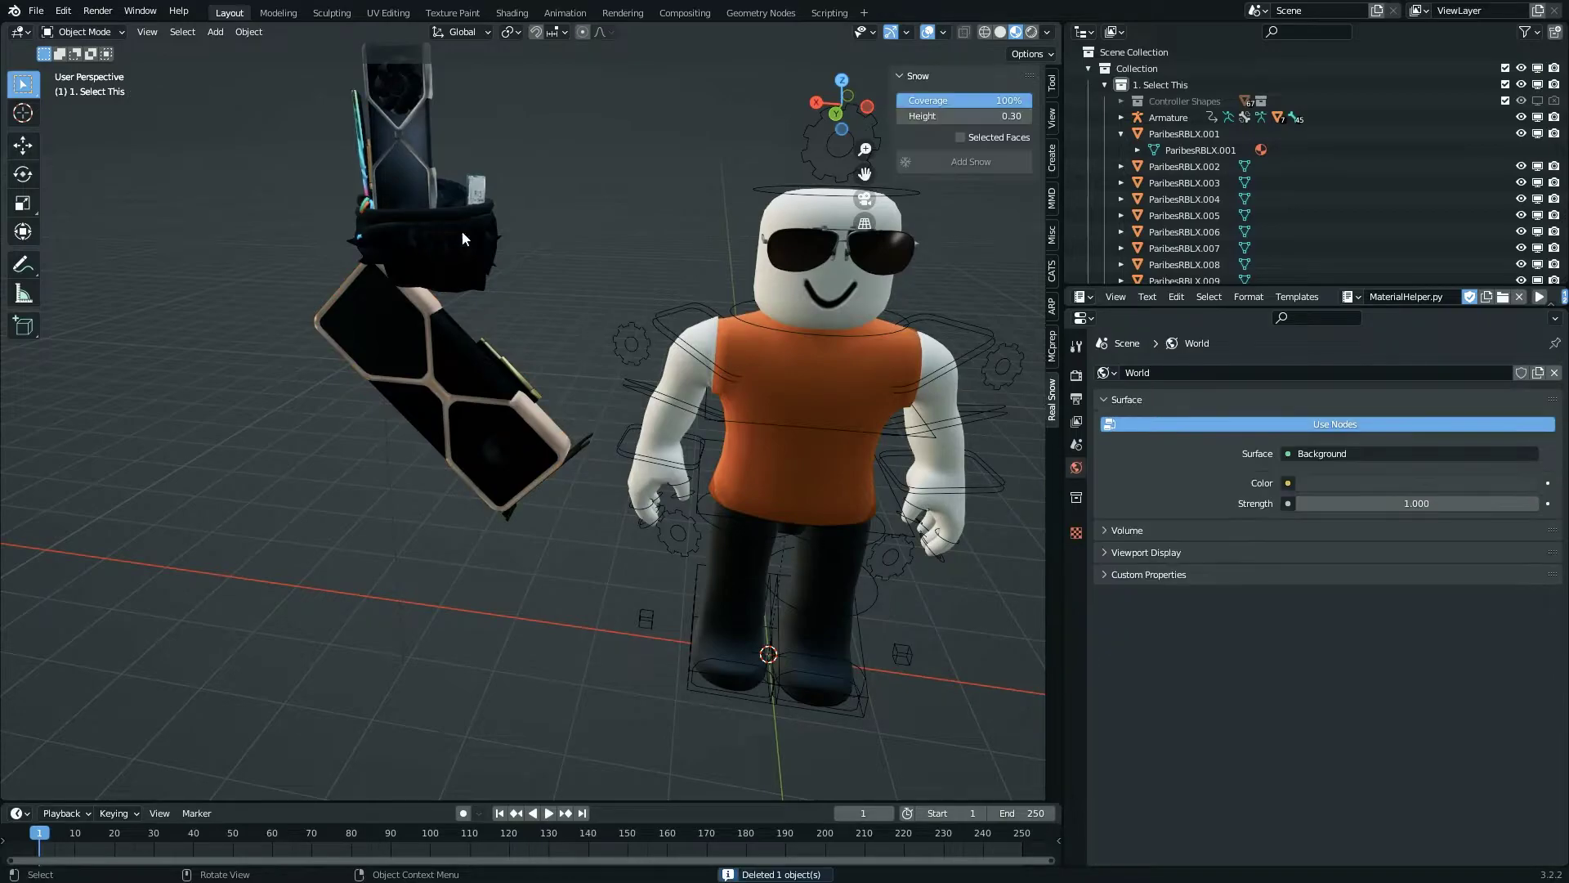
- Select the hair, headband and tall headgear pieces together, leaving out the graphics card accessory
{"action": "left_click_drag", "start_coordinate": [567, 254], "coordinate": [311, 95]}
{"action": "left_click", "coordinate": [546, 228]}
{"action": "left_click_drag", "start_coordinate": [546, 229], "coordinate": [319, 78]}
{"action": "left_click", "coordinate": [372, 134], "text": "shift"}
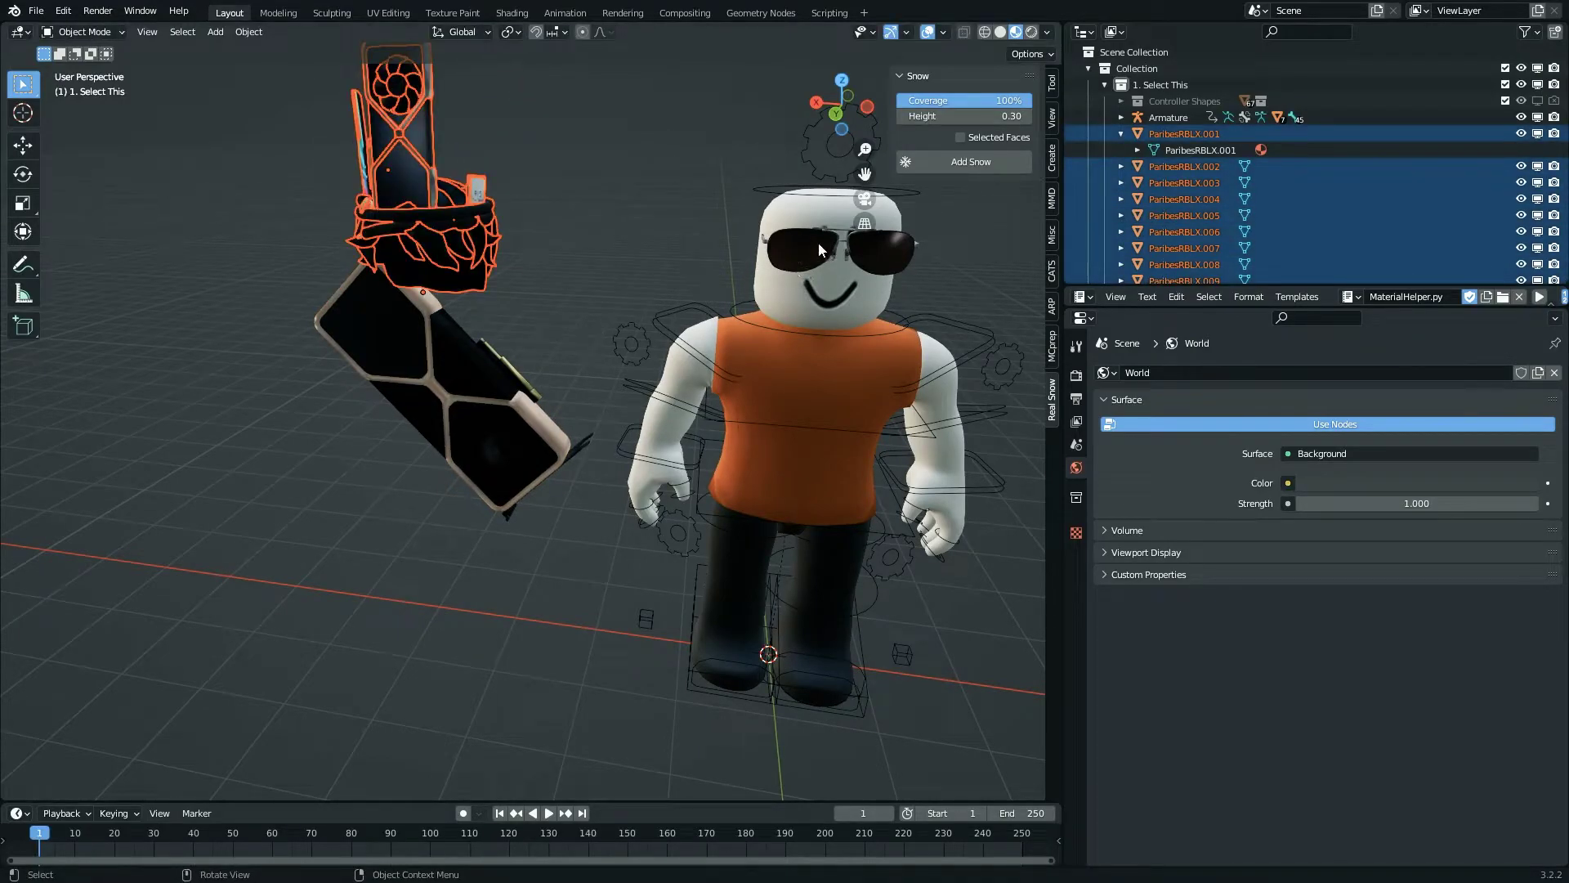
- Try to move the selected hair and headgear along the X axis toward the head
{"action": "middle_click_drag", "start_coordinate": [733, 255], "coordinate": [531, 420], "text": "shift"}
{"action": "key", "text": "g"}
{"action": "key", "text": "x"}
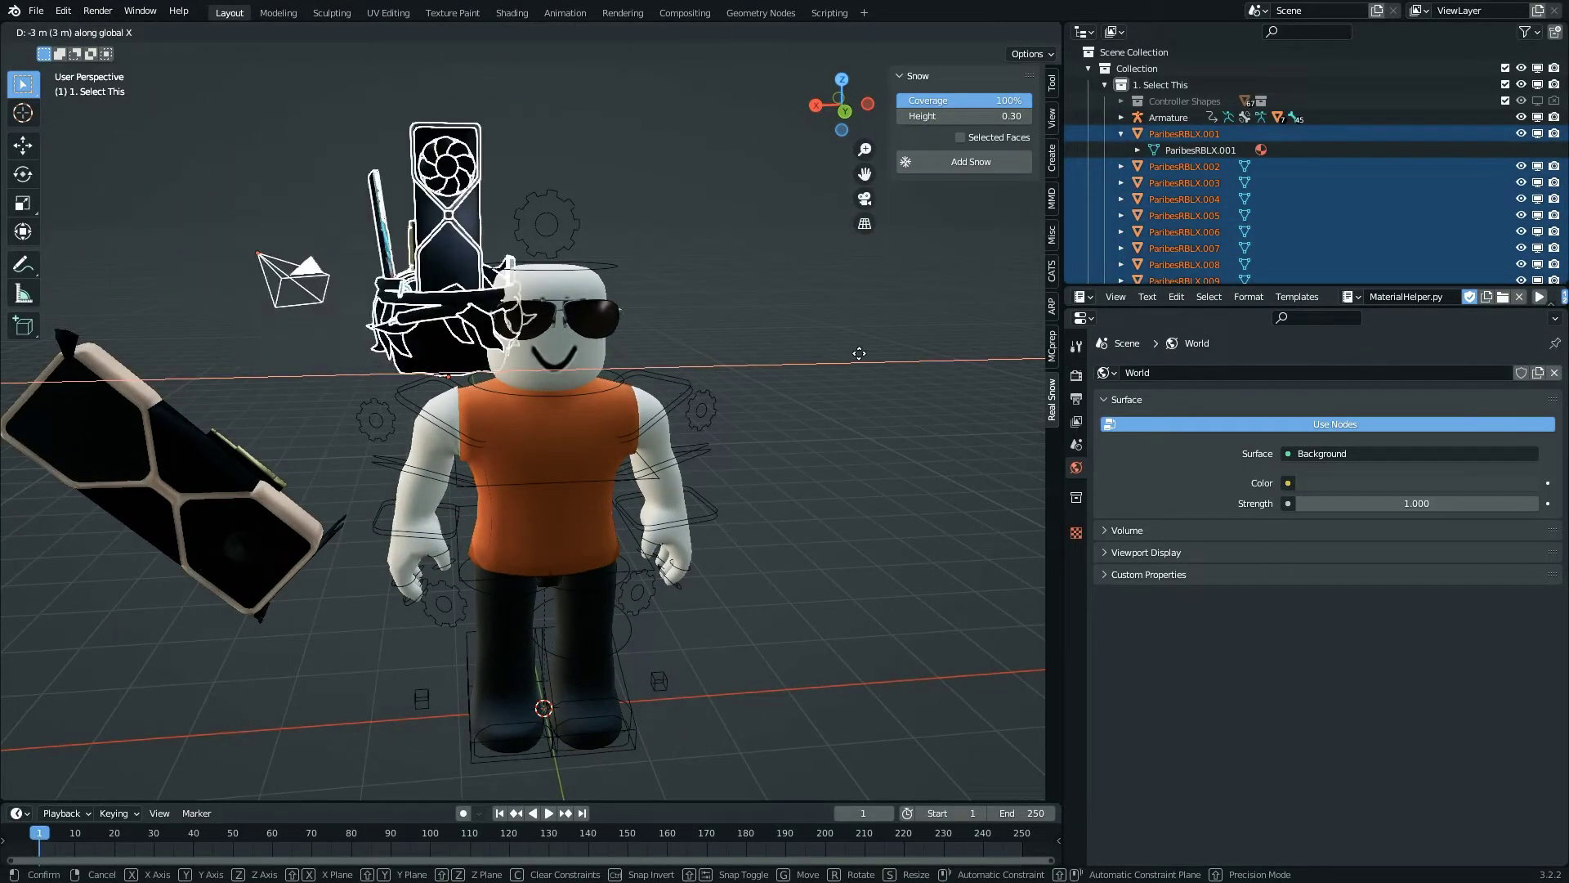
{"action": "right_click", "coordinate": [702, 377]}
{"action": "key", "text": "shift+grave"}
{"action": "left_click", "coordinate": [389, 331]}
{"action": "left_click", "coordinate": [381, 316], "text": "shift"}
{"action": "left_click", "coordinate": [381, 316], "text": "shift"}
{"action": "key", "text": "shift+grave"}
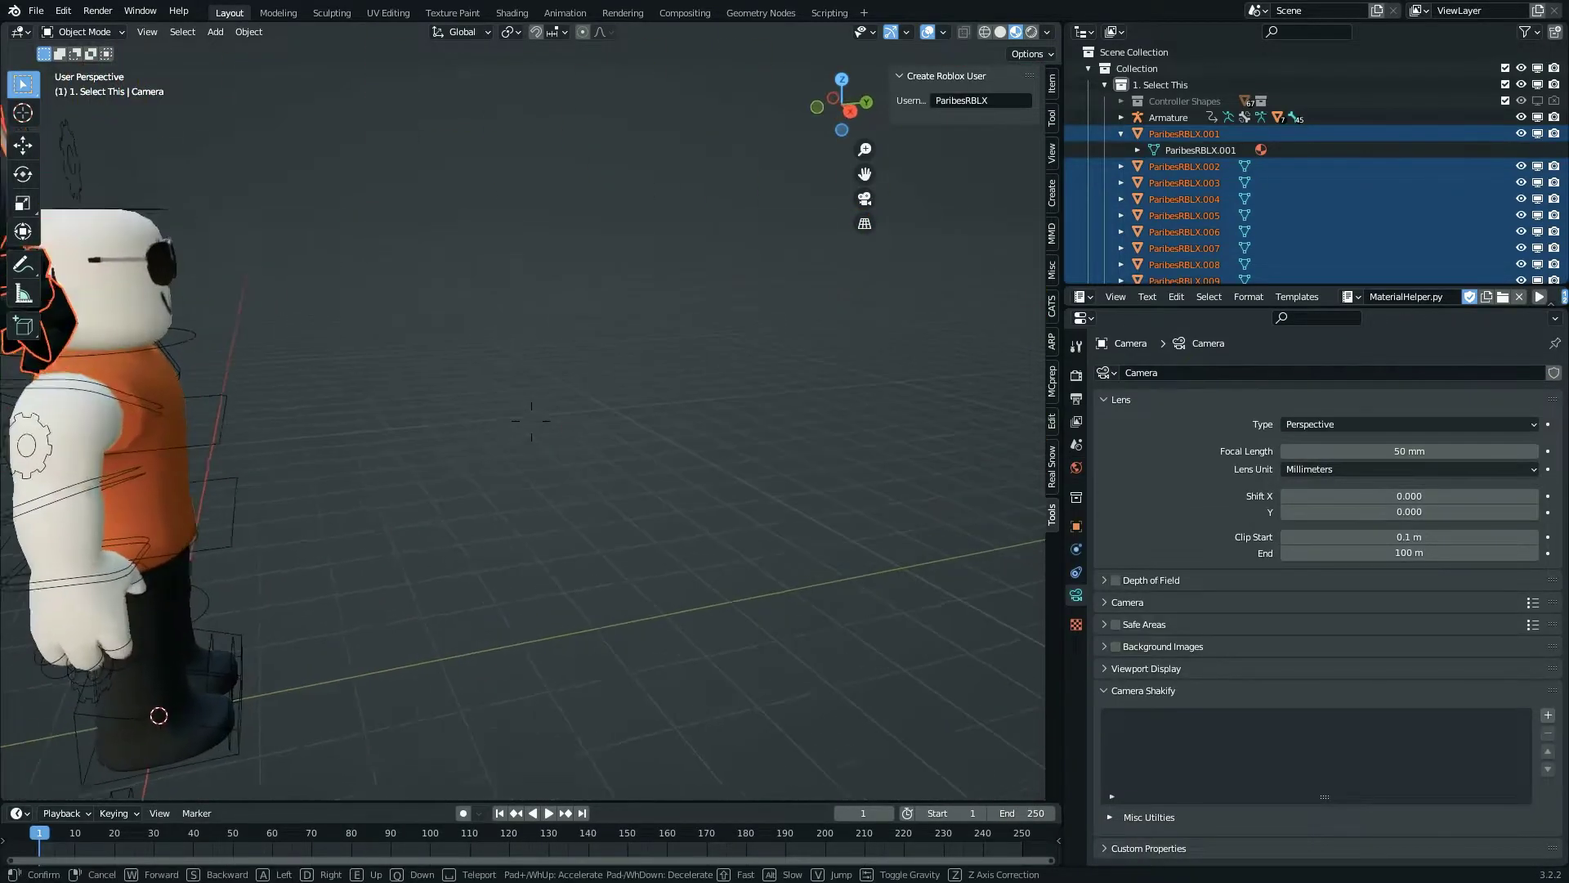
{"action": "key", "text": "s"}
{"action": "left_click", "coordinate": [523, 421]}
{"action": "key", "text": "g"}
{"action": "right_click", "coordinate": [689, 385]}
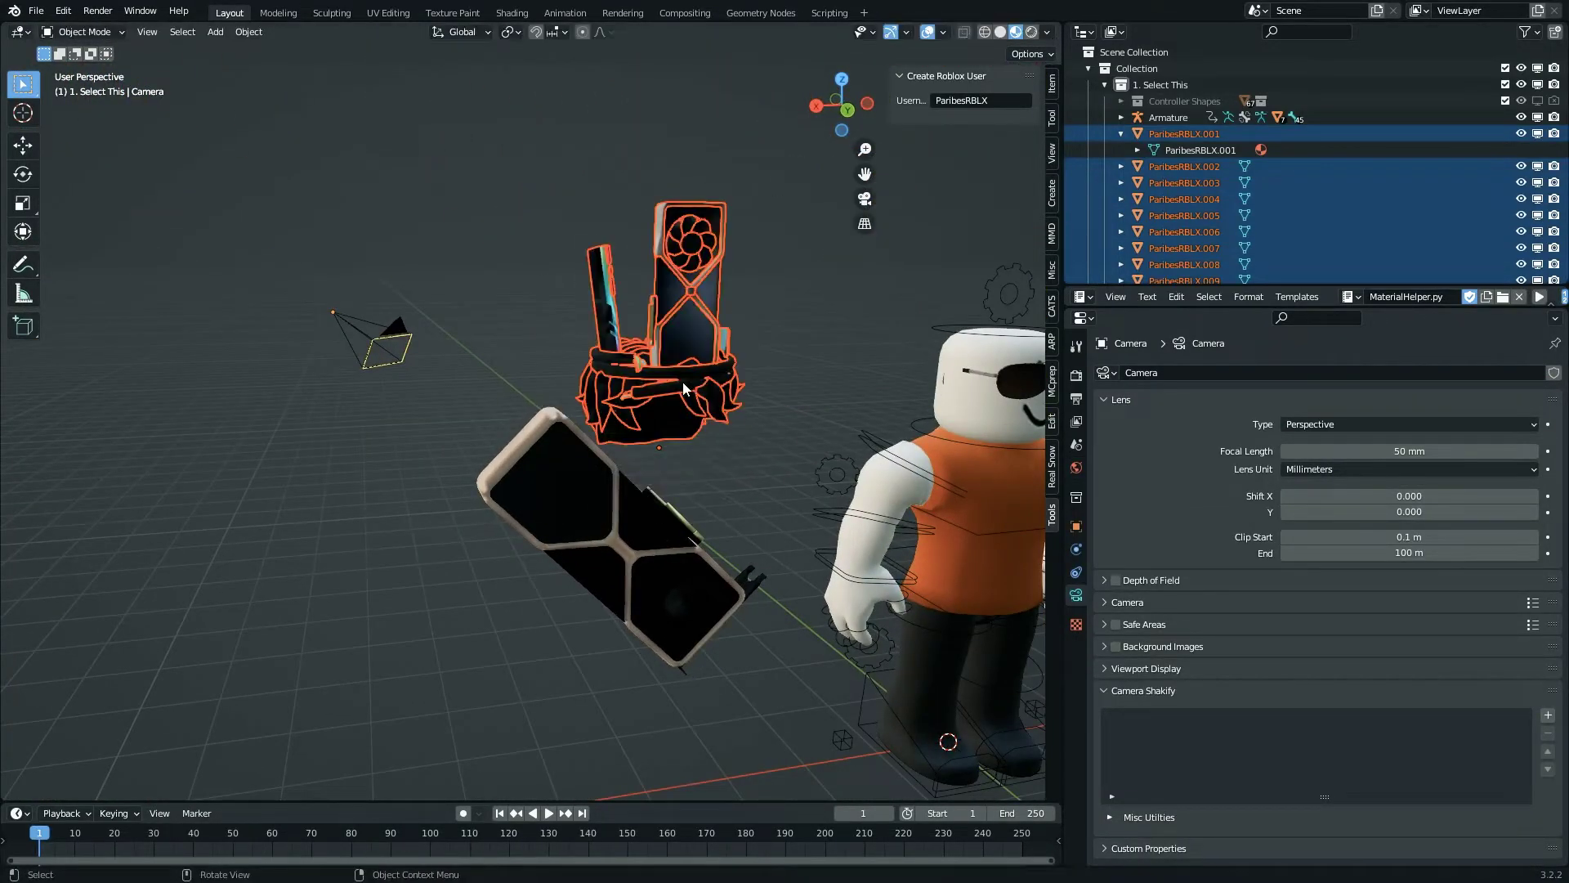
{"action": "key", "text": "shift+grave"}
{"action": "key", "text": "w"}
{"action": "left_click", "coordinate": [532, 422]}
{"action": "key", "text": "g"}
{"action": "right_click", "coordinate": [829, 374]}
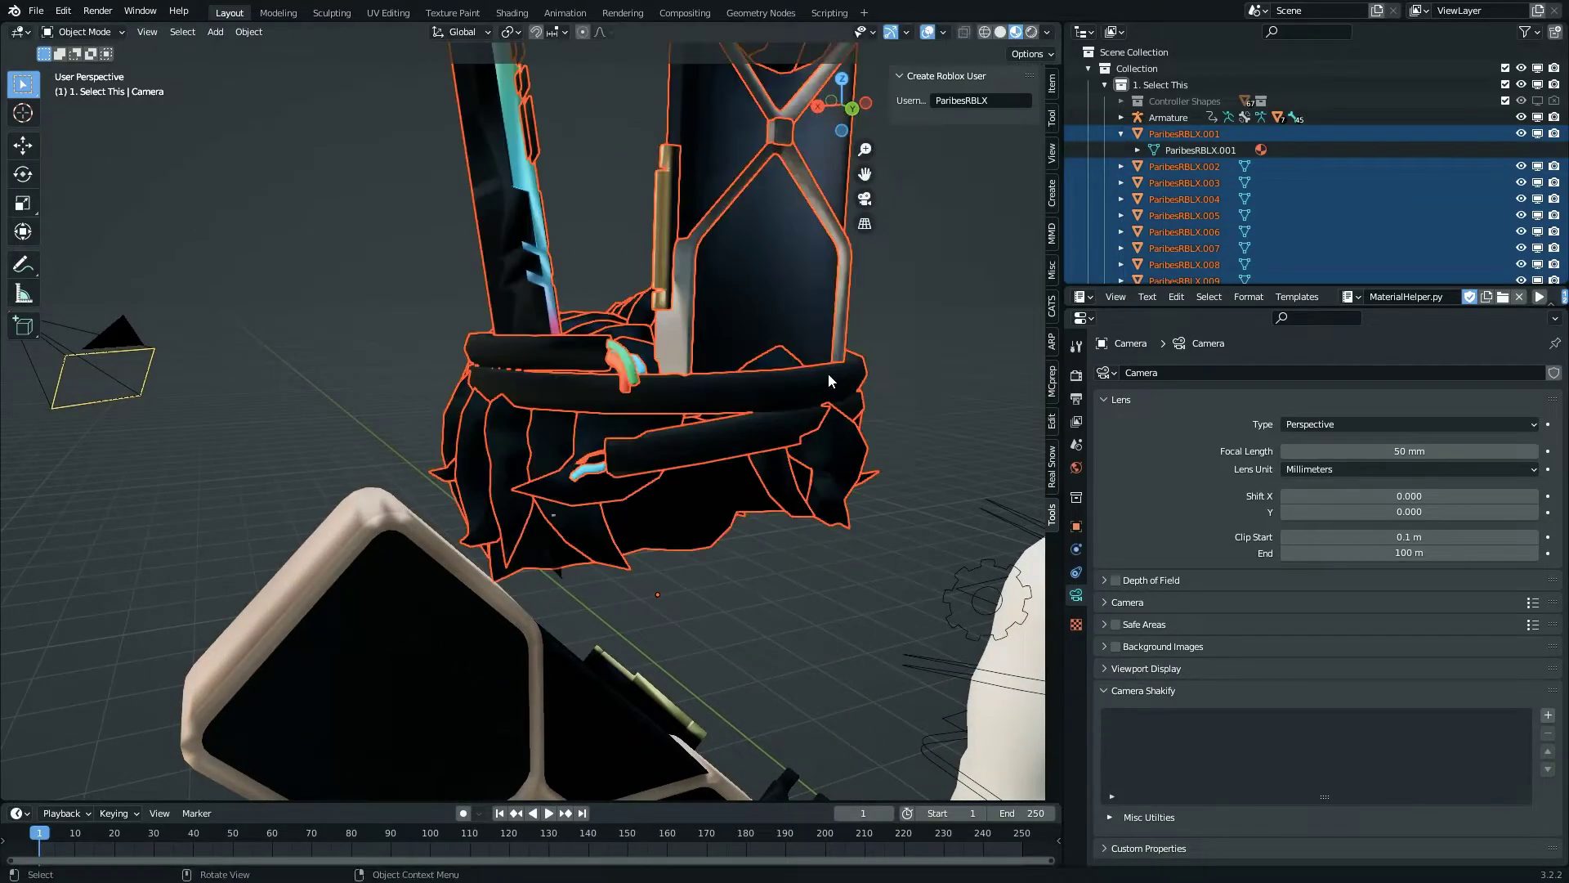
- Add the missed hair strands to the hair and headgear selection
{"action": "left_click", "coordinate": [560, 576], "text": "shift"}
{"action": "key", "text": "g"}
{"action": "right_click", "coordinate": [586, 539]}
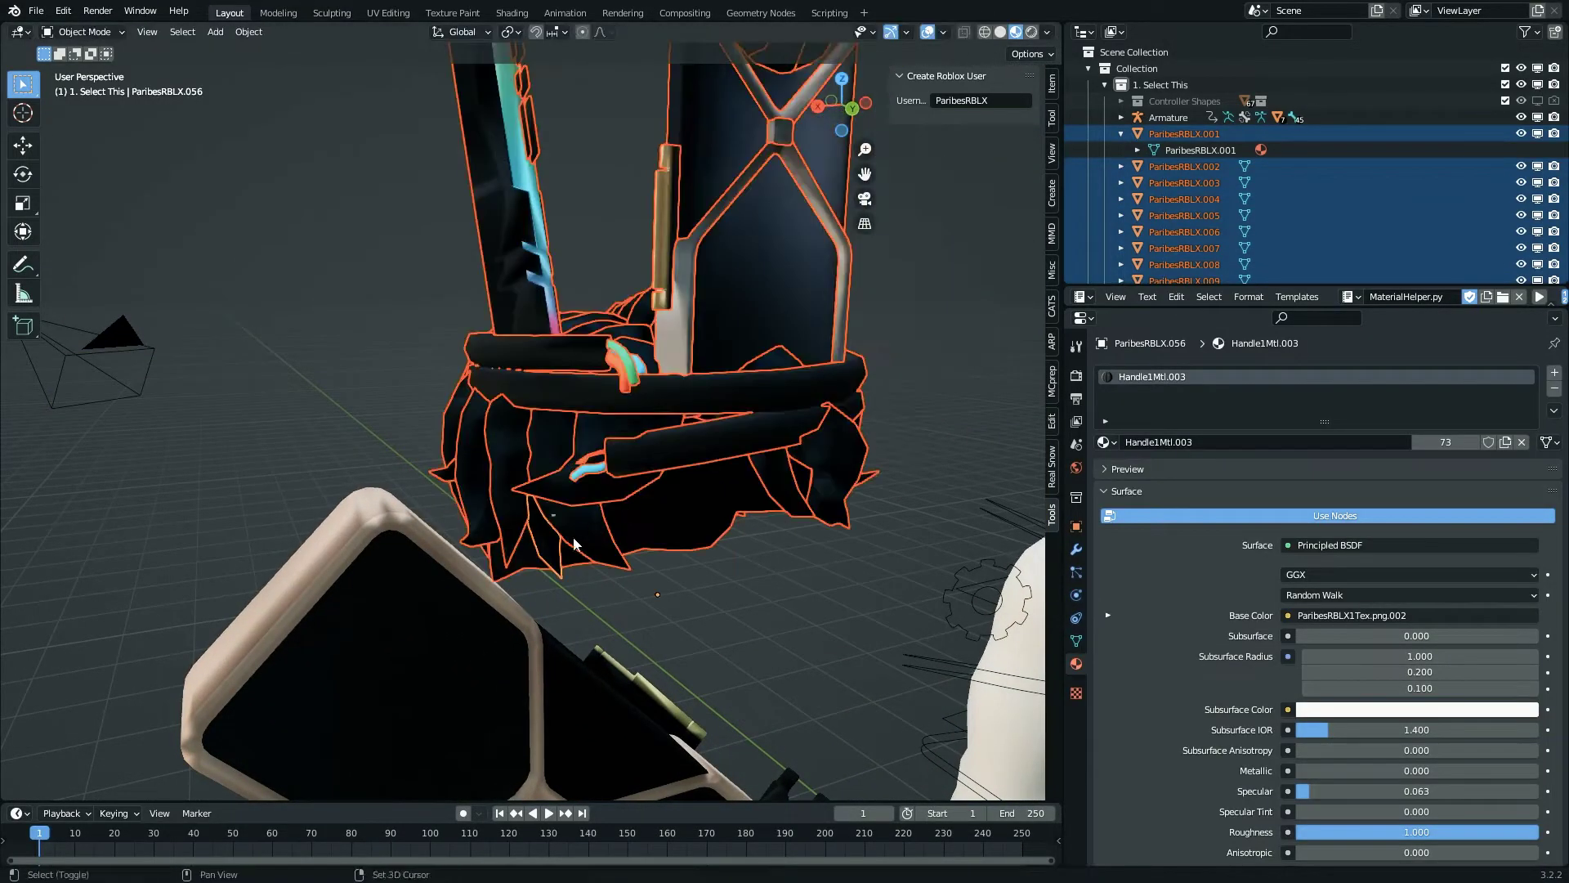
{"action": "key", "text": "g"}
{"action": "right_click", "coordinate": [762, 434]}
{"action": "left_click_drag", "start_coordinate": [649, 600], "coordinate": [872, 296], "text": "shift"}
- Move the complete hair and headgear along the X axis until they line up with the character's head
{"action": "scroll", "coordinate": [871, 294], "scroll_direction": "down", "scroll_amount": 5}
{"action": "key", "text": "g"}
{"action": "key", "text": "x"}
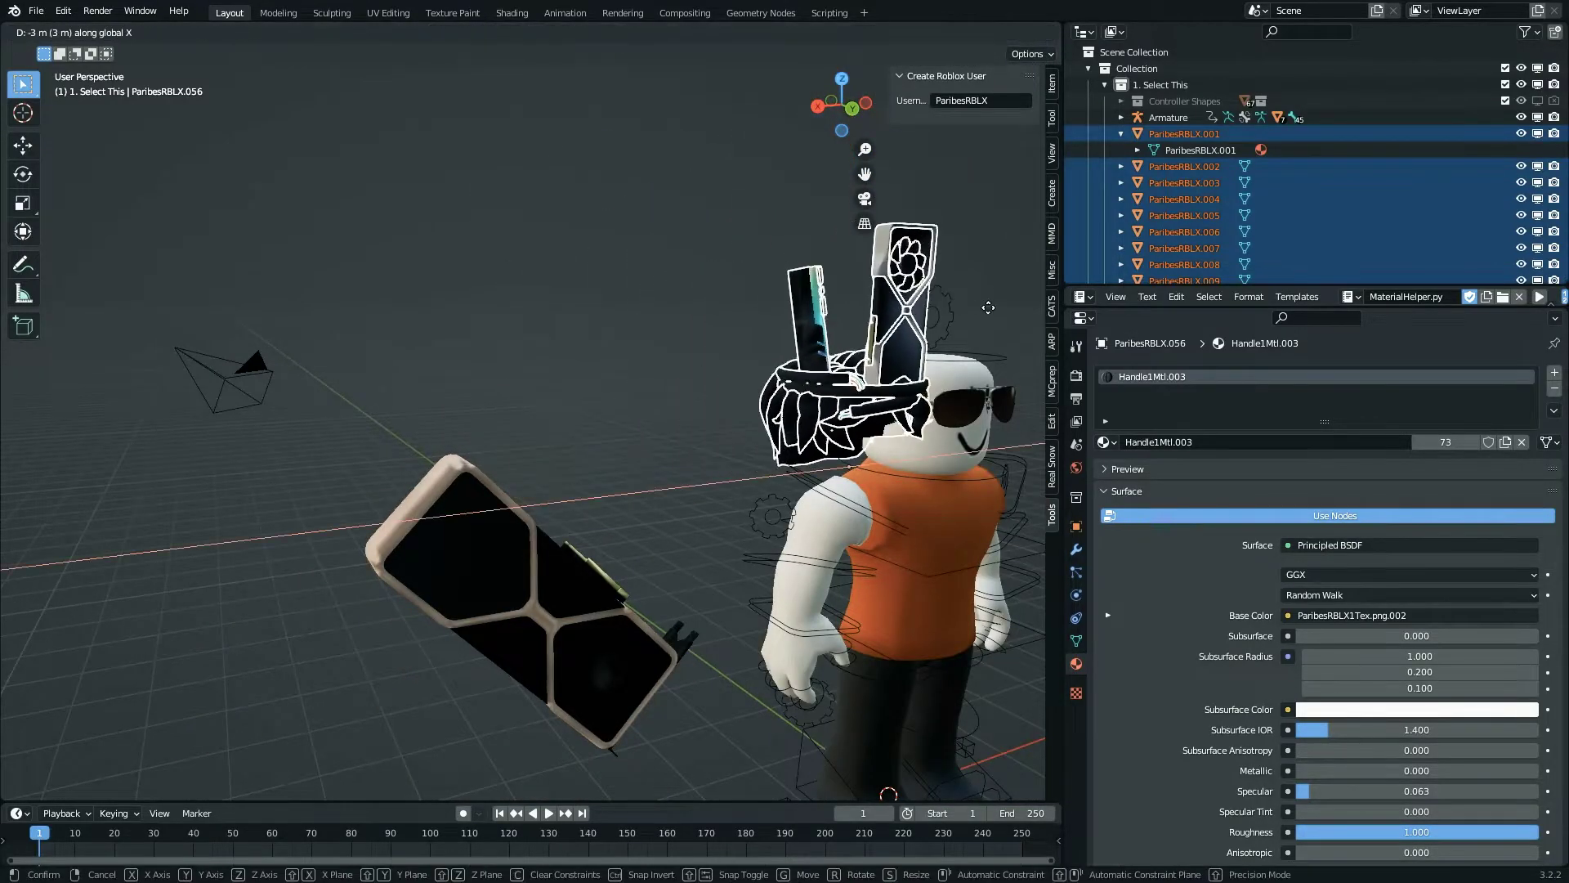
{"action": "left_click", "coordinate": [1017, 328]}
- Adjust the hair and headgear's height along the Z axis to seat them on the head
{"action": "middle_click_drag", "start_coordinate": [523, 359], "coordinate": [531, 421]}
{"action": "scroll", "coordinate": [594, 355], "scroll_direction": "up", "scroll_amount": 3}
{"action": "key", "text": "g"}
{"action": "key", "text": "z"}
{"action": "left_click", "coordinate": [545, 400]}
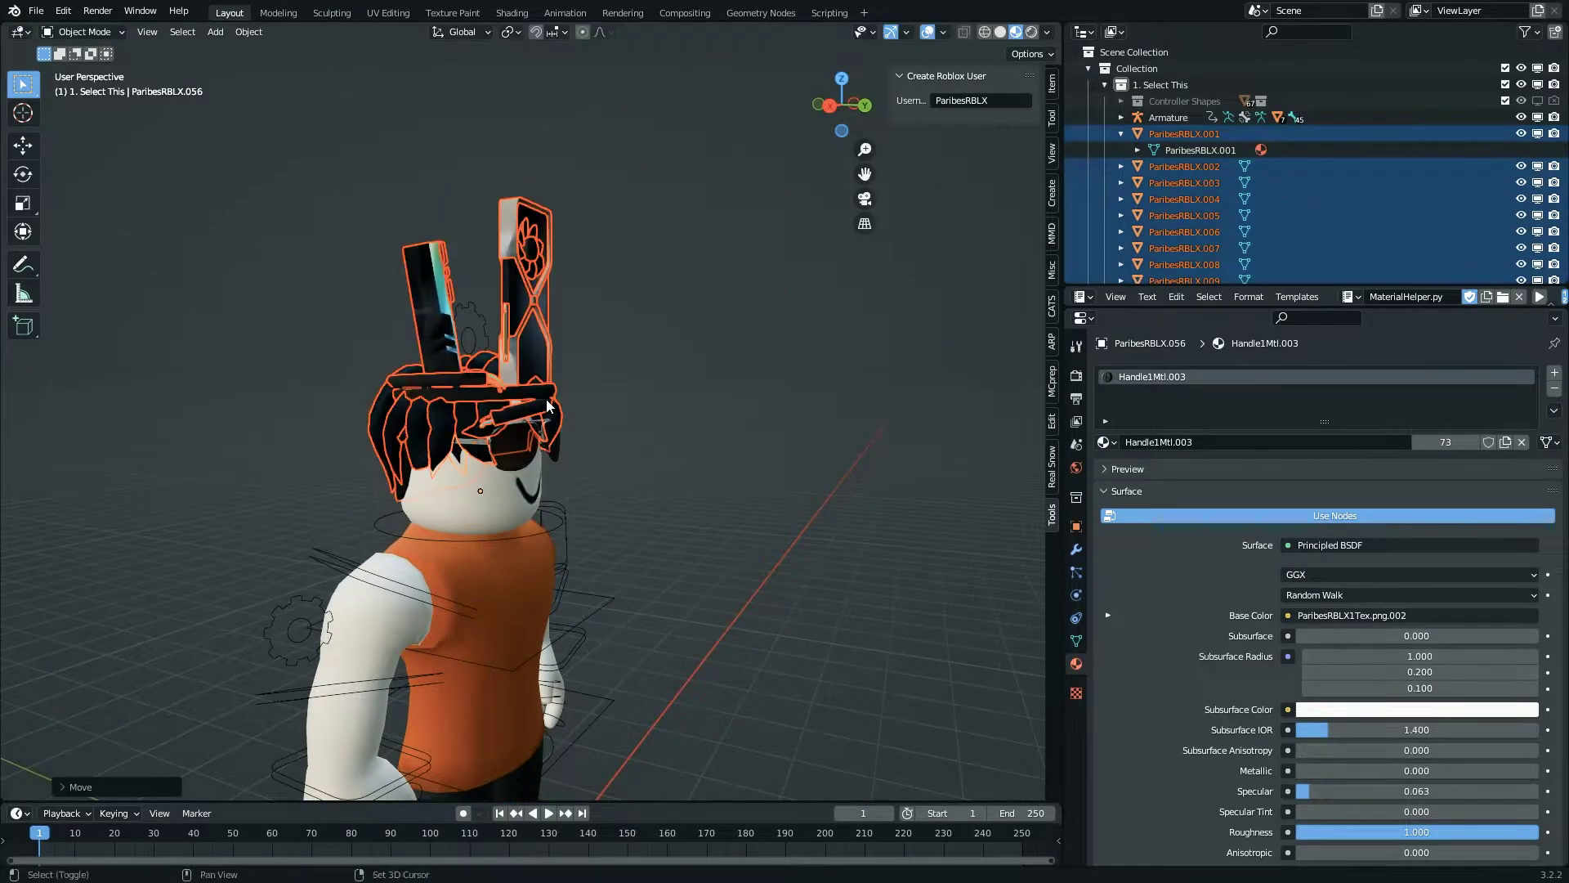
- Shift the hair and headgear along the Y axis to fit them around the head
{"action": "key", "text": "shift+grave"}
{"action": "key", "text": "w"}
{"action": "key", "text": "d"}
{"action": "key", "text": "d"}
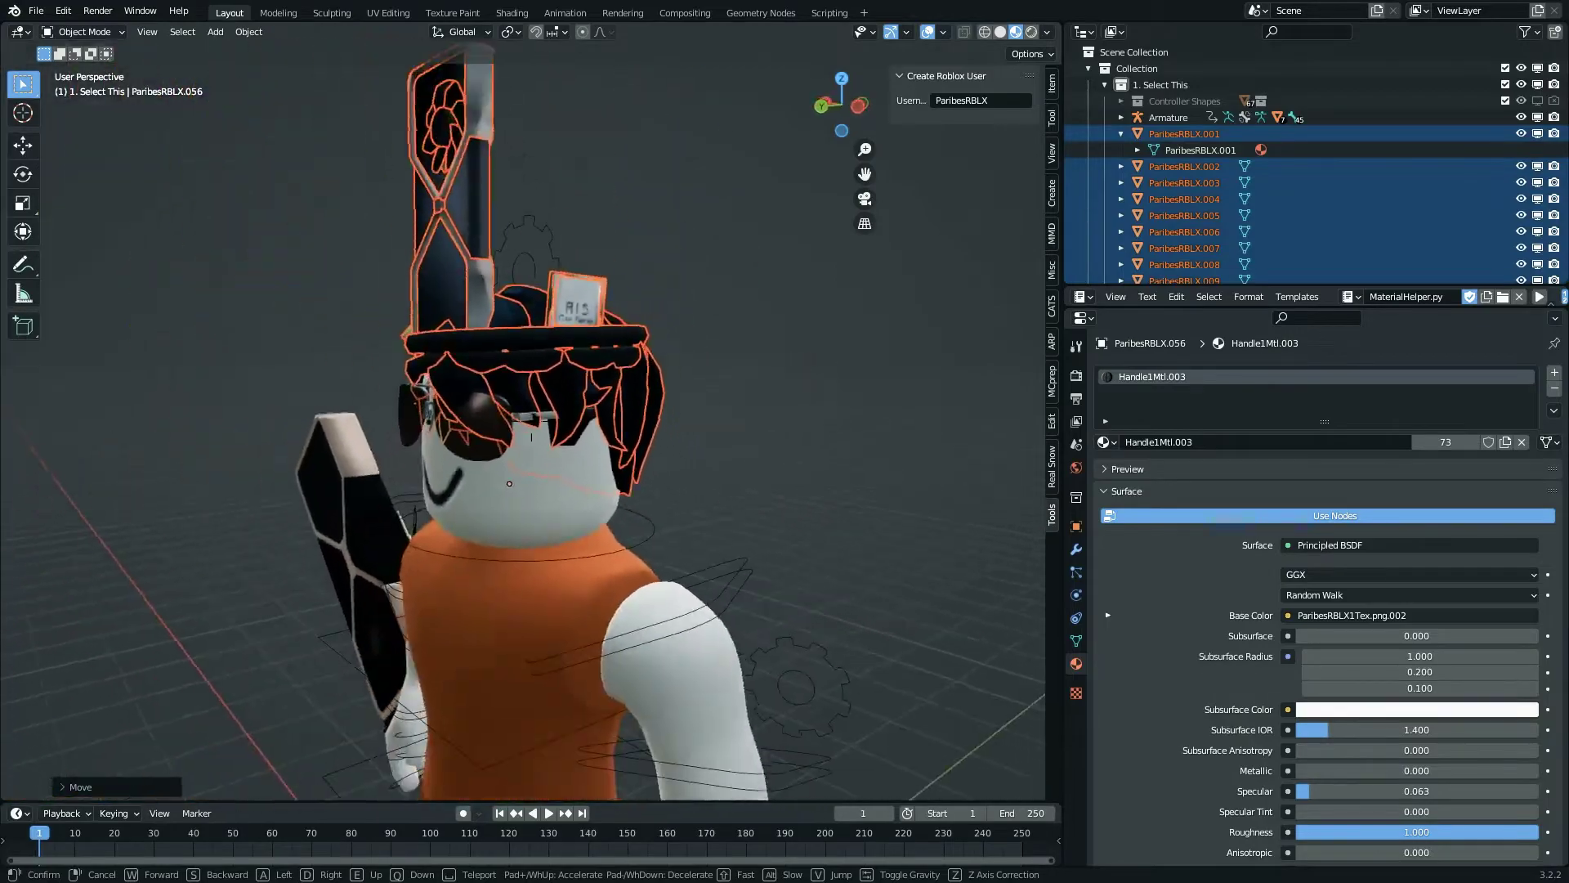
{"action": "key", "text": "w"}
{"action": "key", "text": "s"}
{"action": "left_click", "coordinate": [525, 428]}
{"action": "key", "text": "g"}
{"action": "key", "text": "y"}
{"action": "key", "text": "Return"}
- Examine the fit of the hair, headgear and sunglasses on the head from several sides
{"action": "key", "text": "shift+grave"}
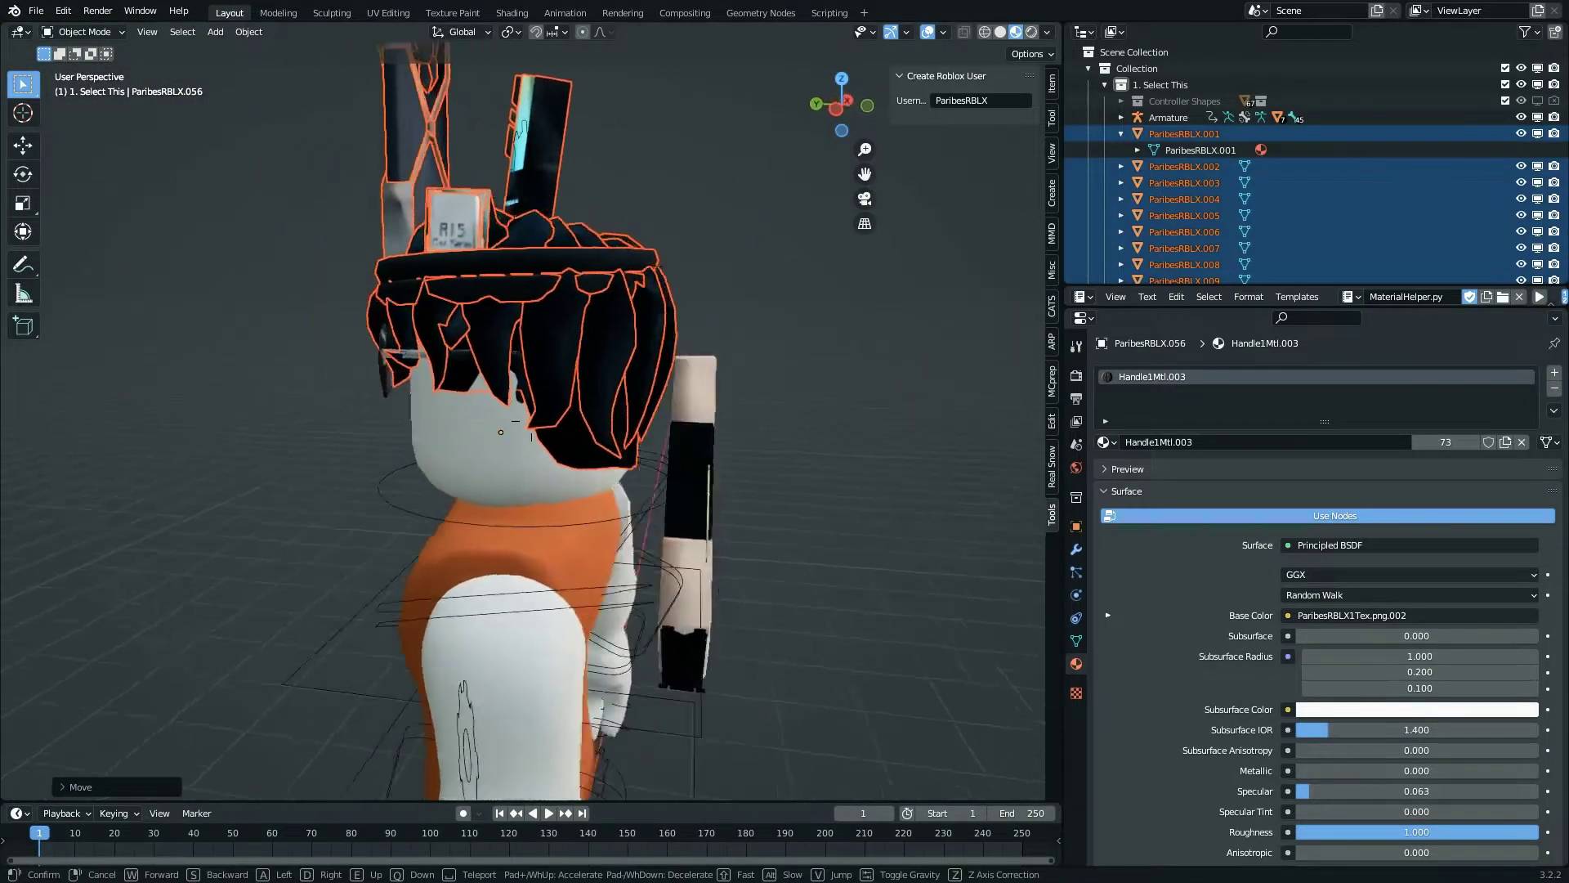
{"action": "key", "text": "w"}
{"action": "key", "text": "s"}
{"action": "key", "text": "w"}
{"action": "key", "text": "s"}
{"action": "key", "text": "w"}
{"action": "key", "text": "s"}
{"action": "left_click", "coordinate": [473, 414]}
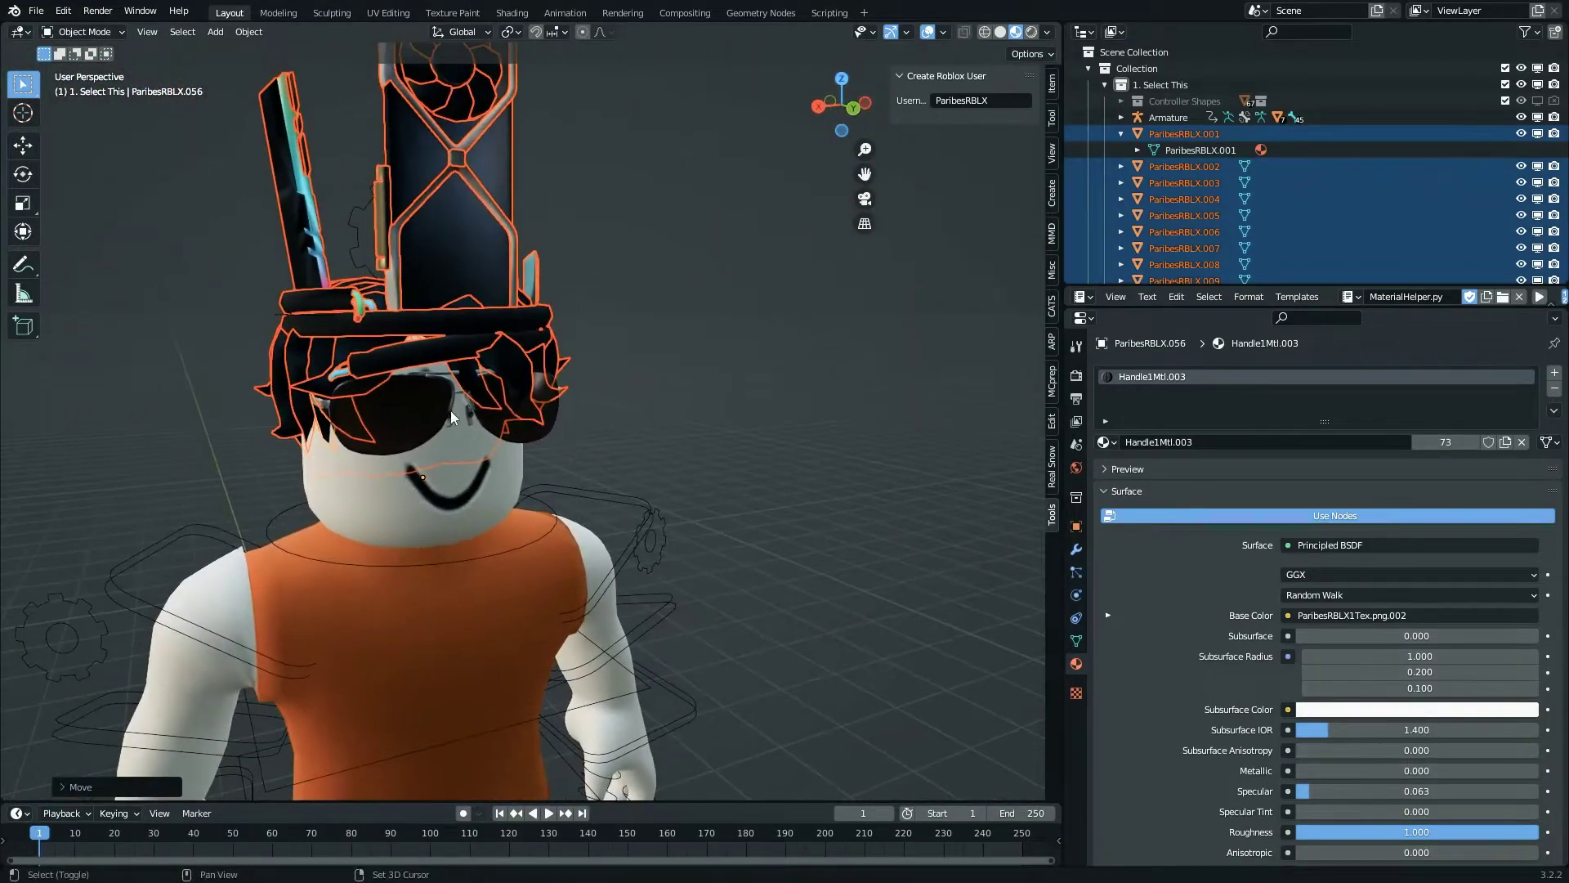
- Join the hair and headgear pieces with the sunglasses into one object
{"action": "left_click", "coordinate": [551, 425], "text": "shift"}
{"action": "right_click", "coordinate": [472, 365]}
{"action": "left_click", "coordinate": [474, 325]}
- Parent the joined head accessories to the character's head with Object (Keep Transform)
{"action": "left_click", "coordinate": [546, 381], "text": "shift"}
{"action": "key", "text": "ctrl+p"}
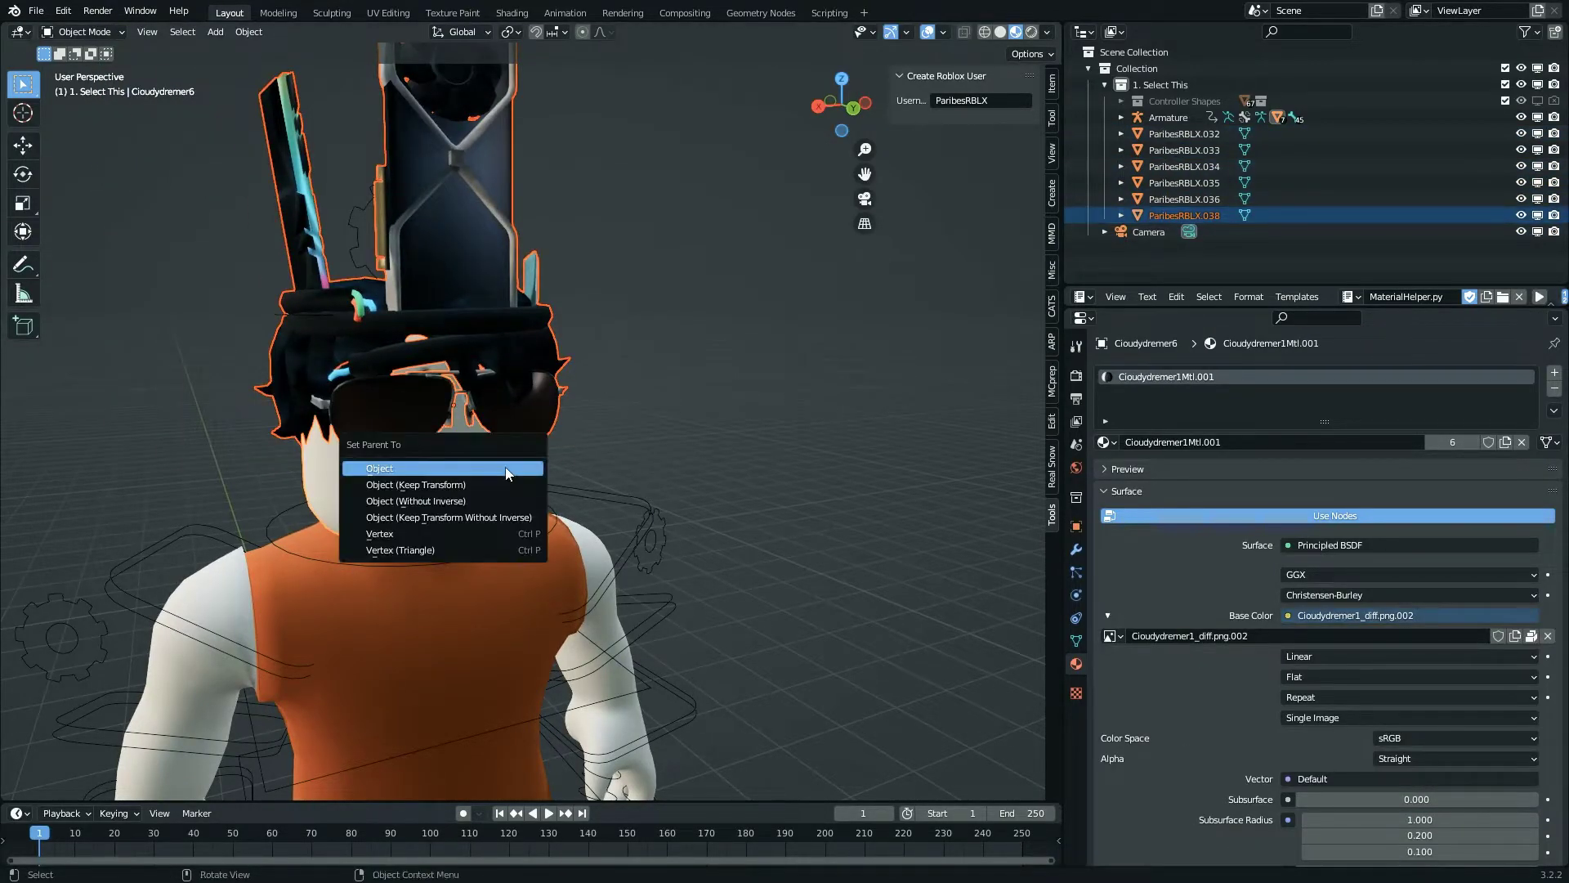
{"action": "left_click", "coordinate": [482, 490]}
- Select all the graphics card accessory pieces with one of them active and join them into one object
{"action": "scroll", "coordinate": [483, 490], "scroll_direction": "down", "scroll_amount": 5}
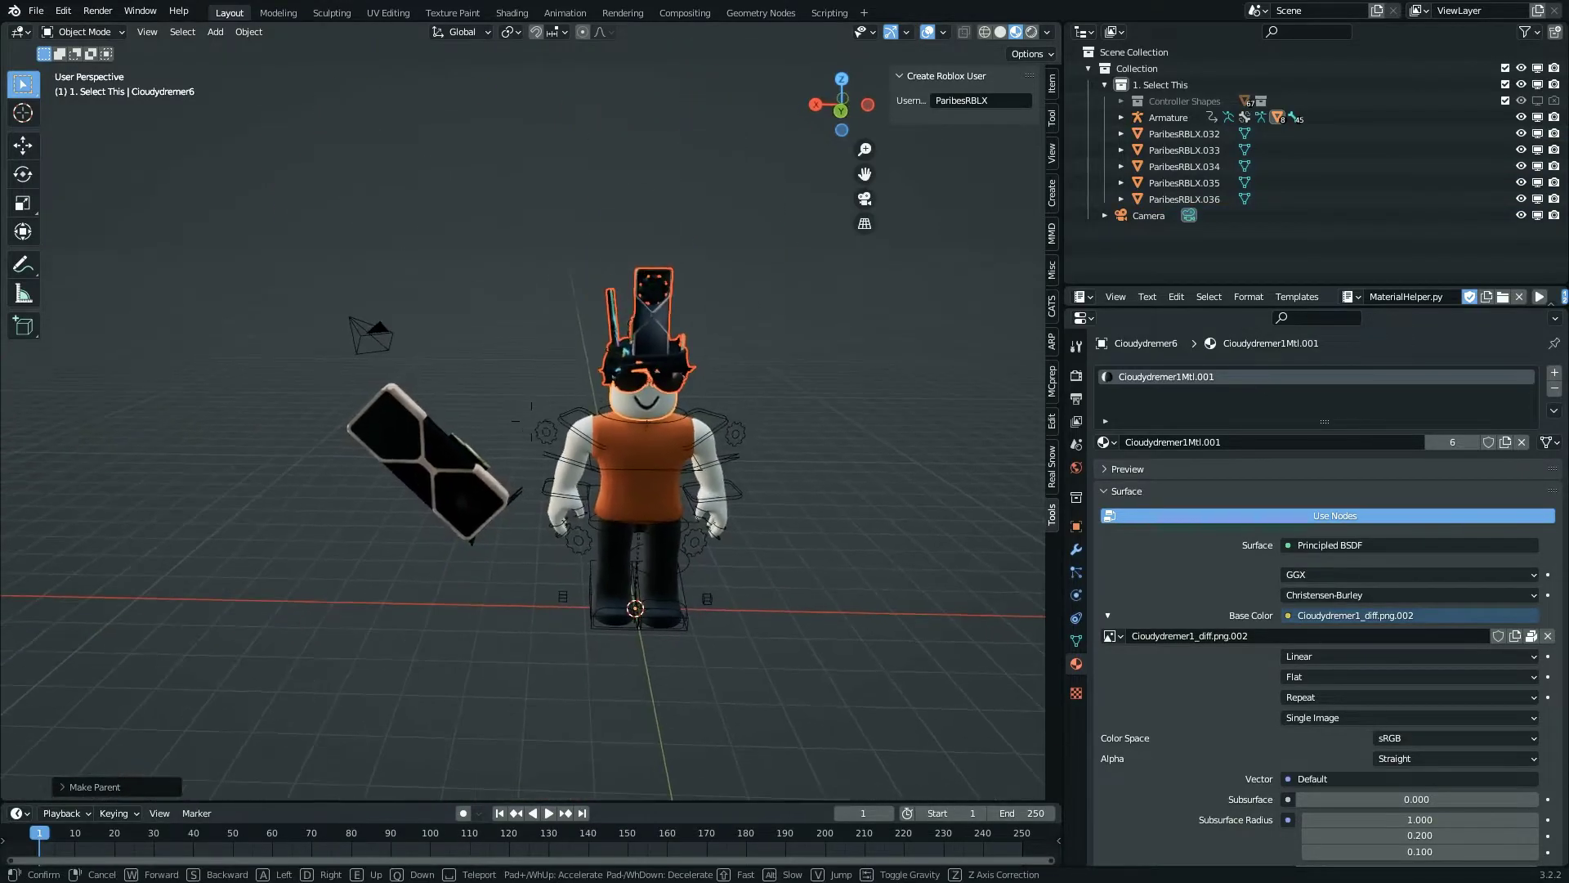
{"action": "left_click_drag", "start_coordinate": [498, 375], "coordinate": [498, 375]}
{"action": "right_click", "coordinate": [472, 405]}
{"action": "key", "text": "Escape"}
{"action": "key", "text": "ctrl+j"}
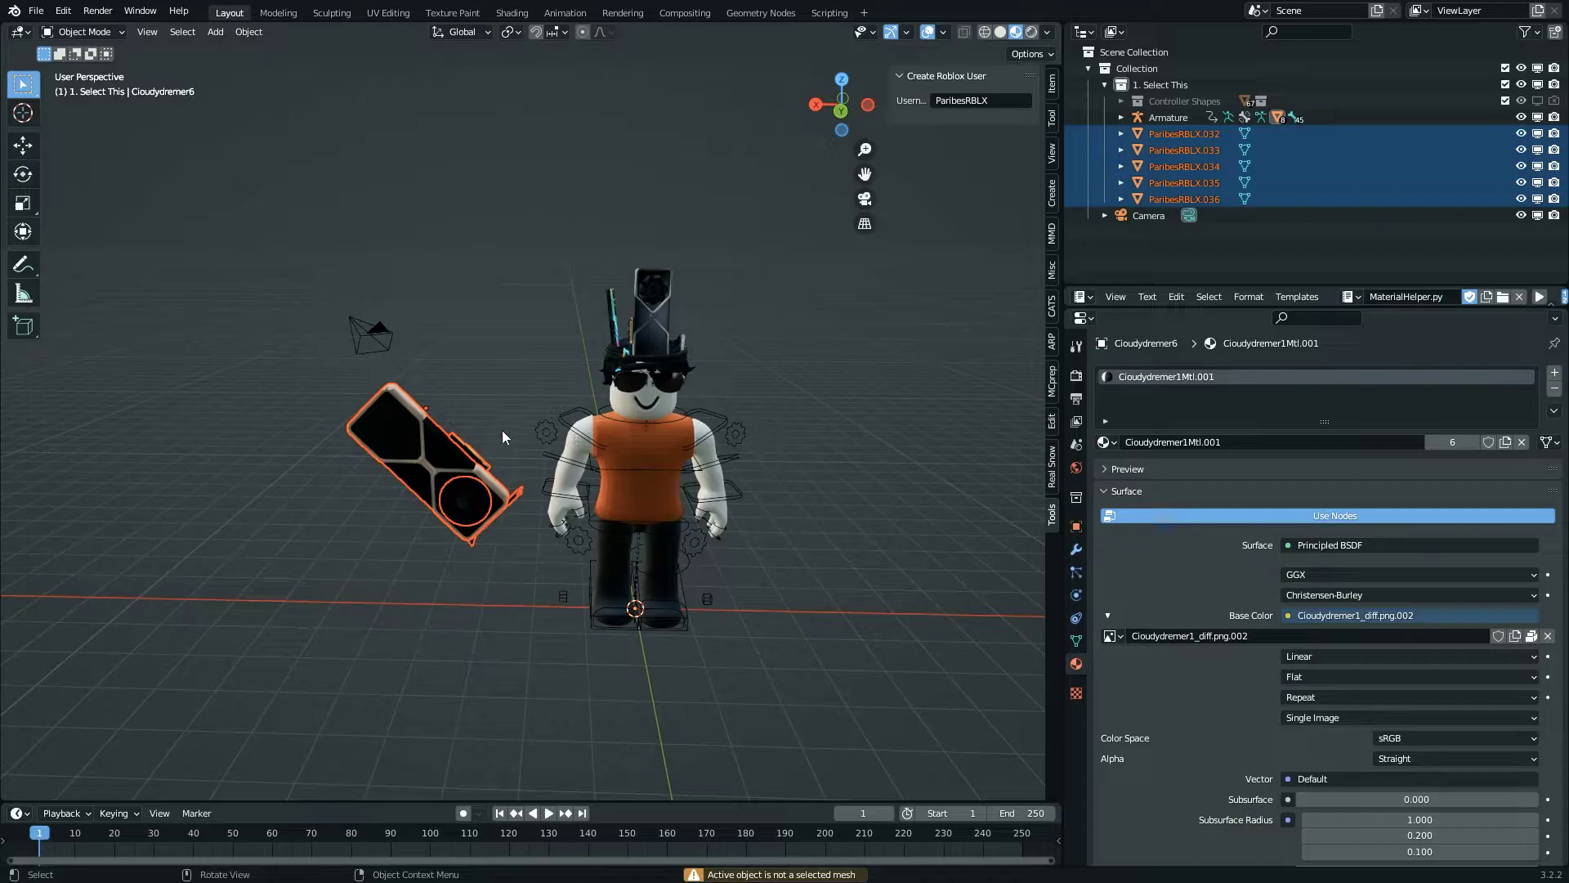
{"action": "left_click", "coordinate": [379, 437], "text": "shift"}
{"action": "right_click", "coordinate": [389, 440]}
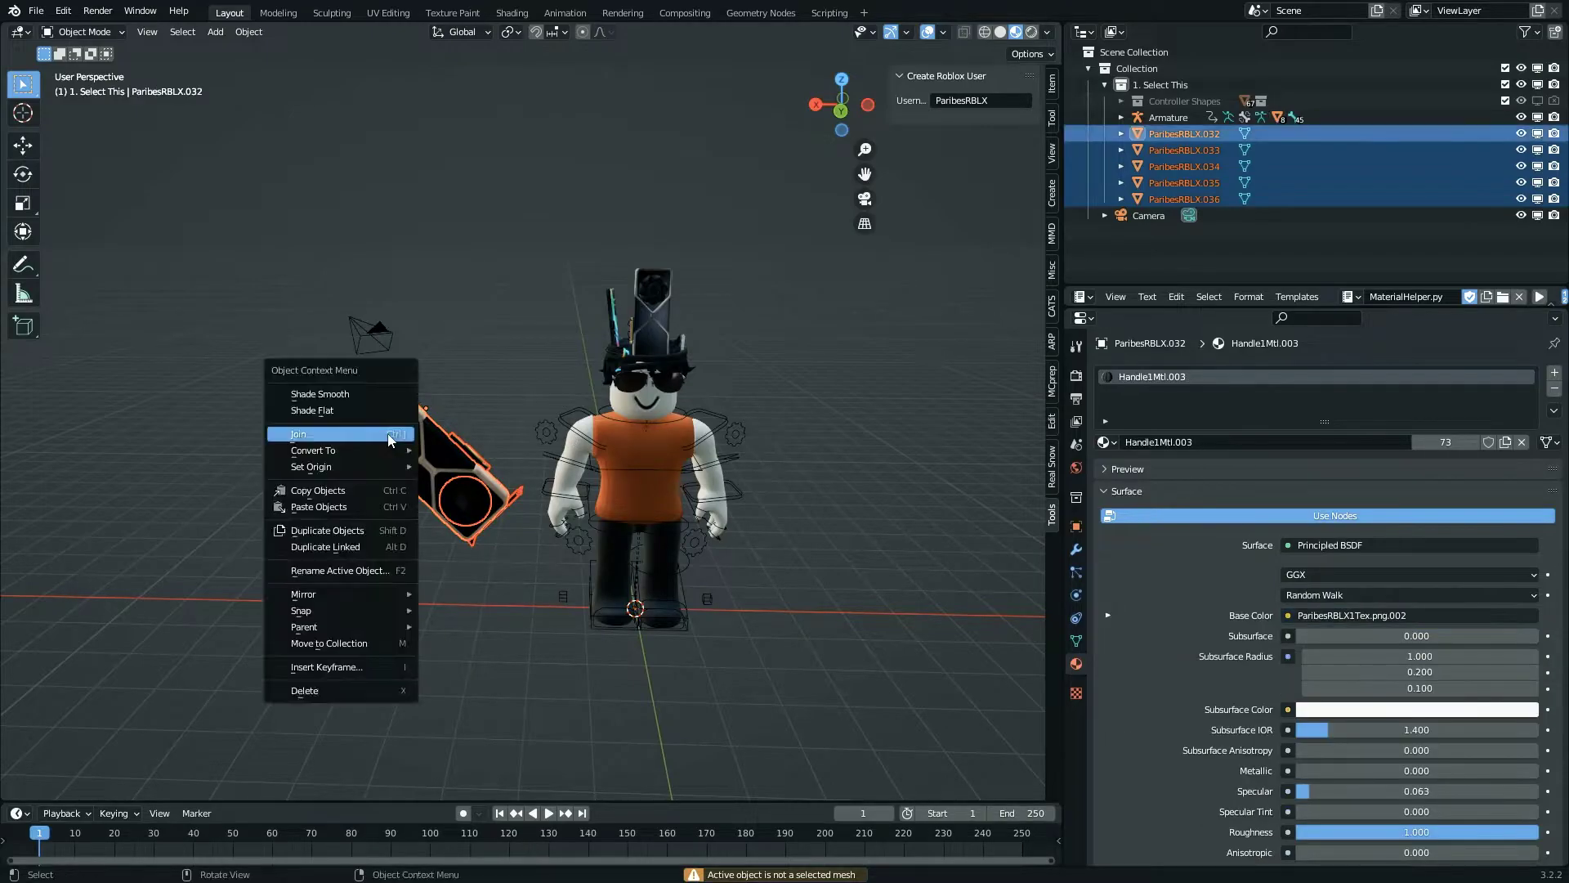
{"action": "left_click", "coordinate": [389, 440]}
- Move the joined graphics card along the X axis until it sits behind the character's torso
{"action": "key", "text": "g"}
{"action": "key", "text": "x"}
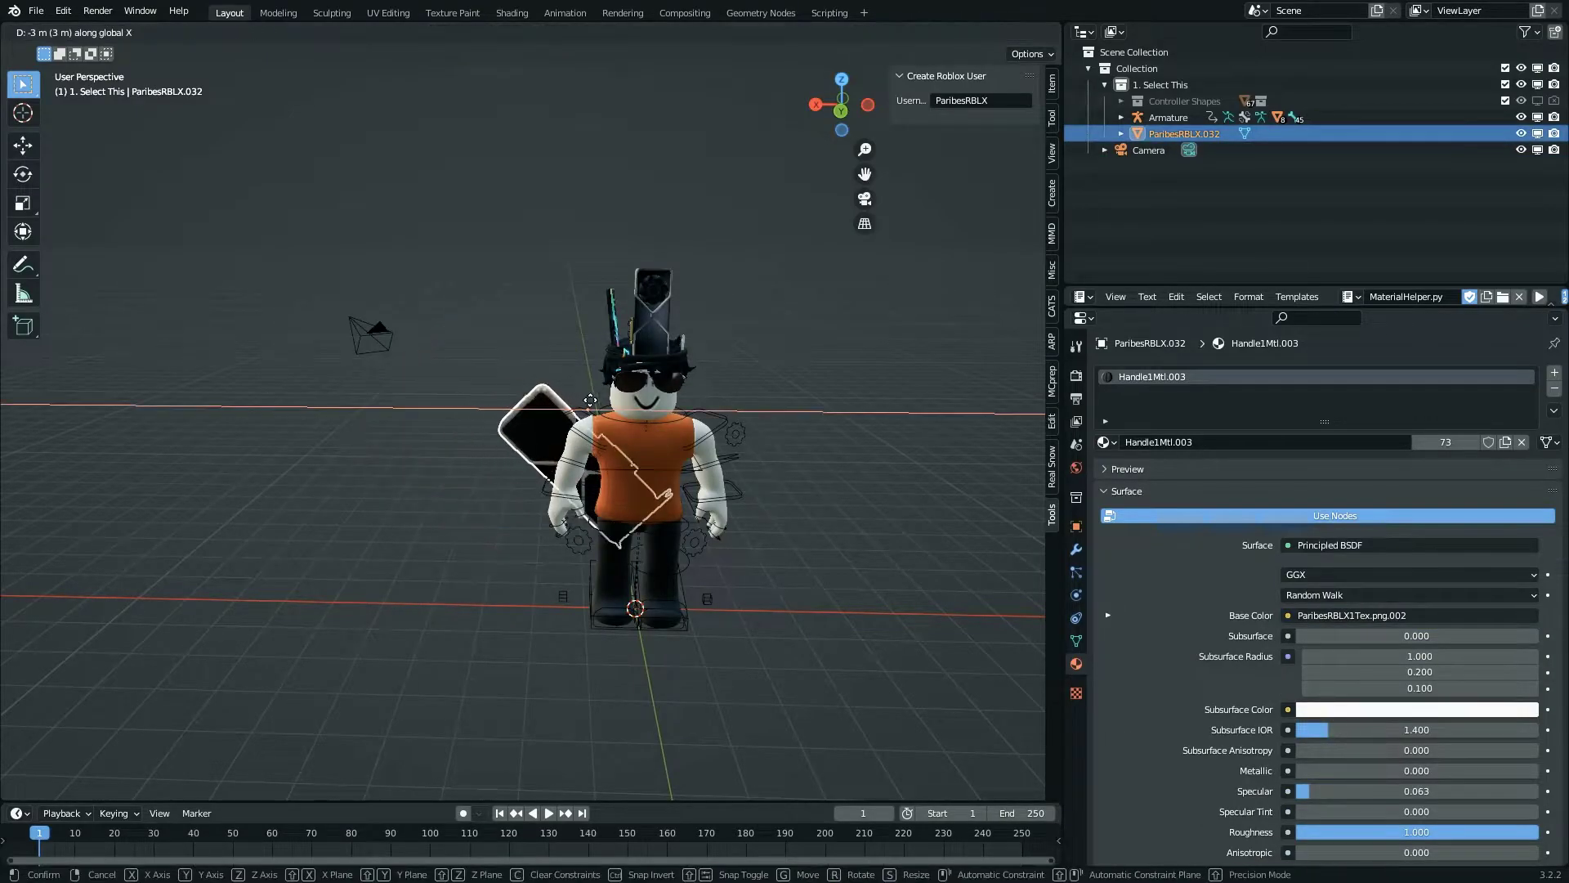
{"action": "left_click", "coordinate": [670, 442]}
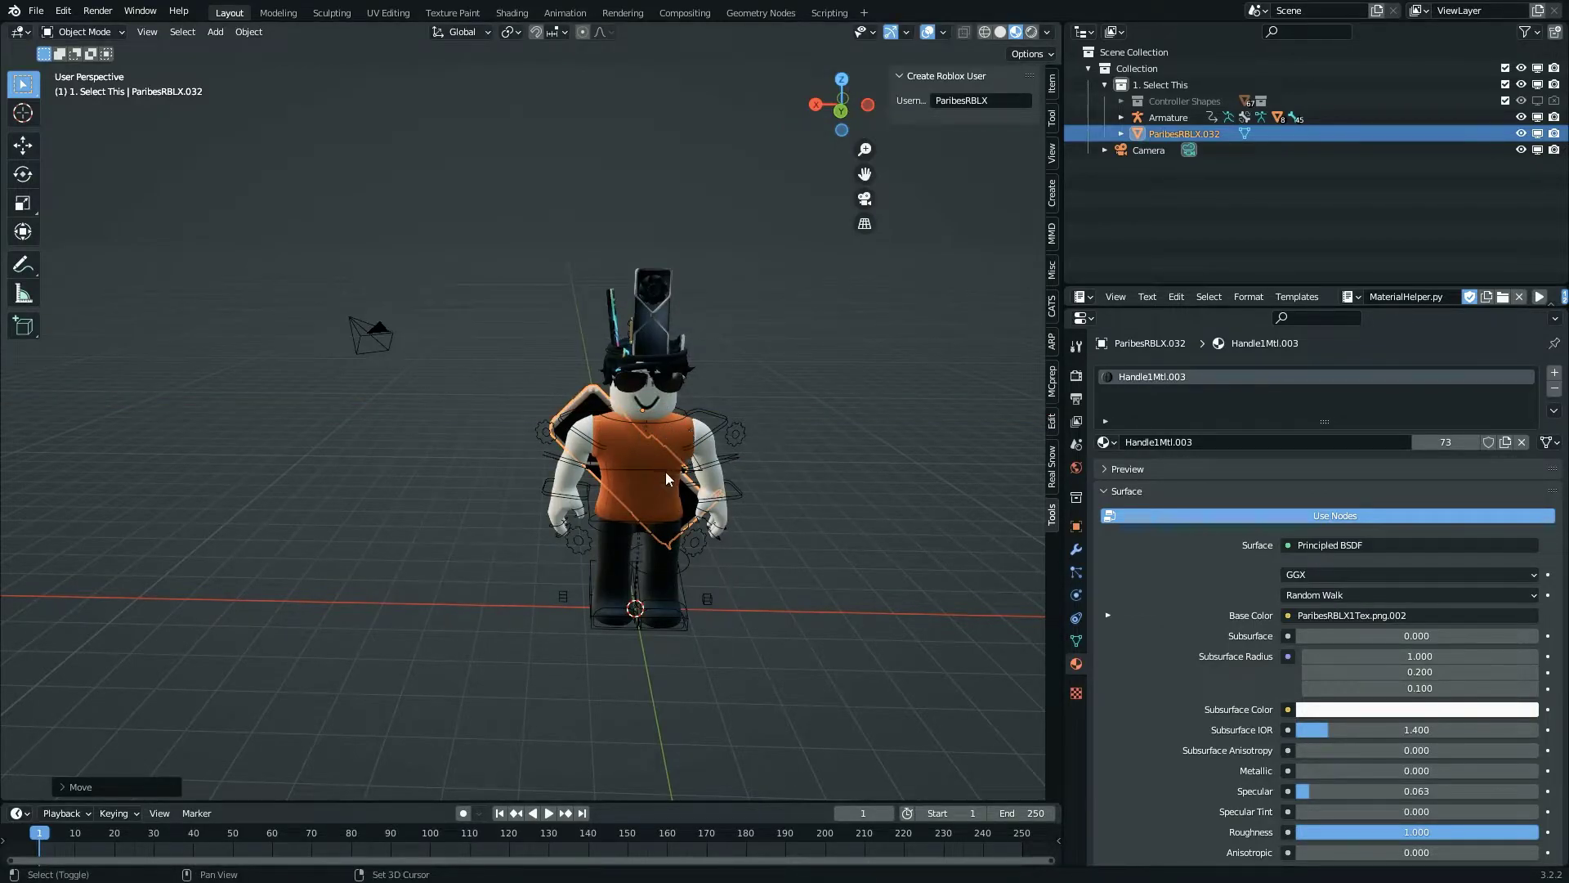
- Parent the joined graphics card to the armature's Uppertorso bone
{"action": "left_click", "coordinate": [666, 473], "text": "shift"}
{"action": "key", "text": "ctrl+Tab"}
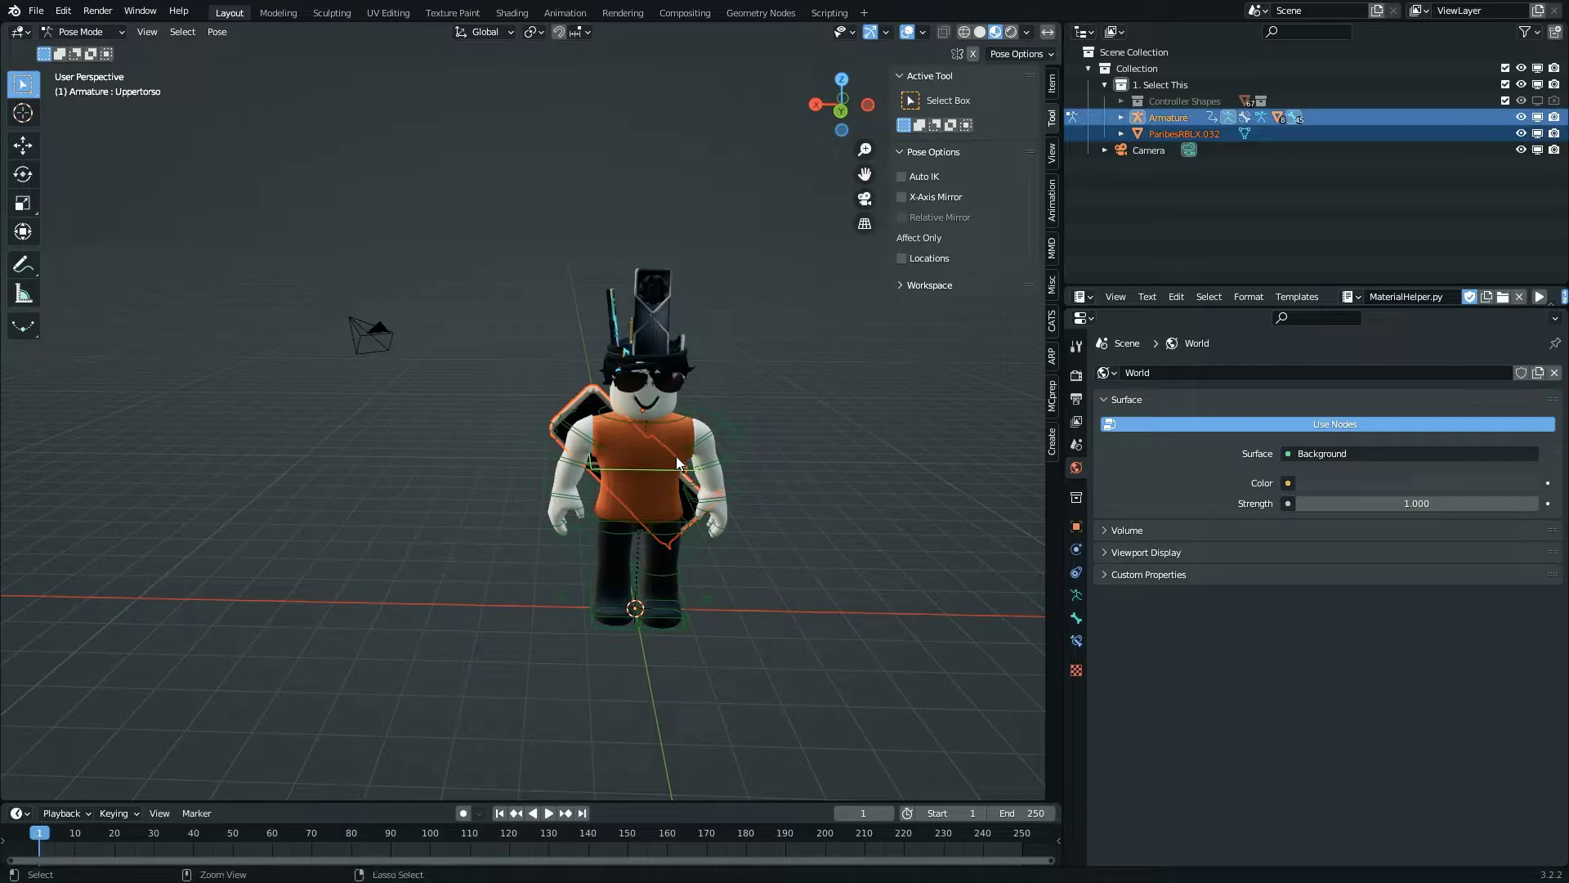
{"action": "key", "text": "ctrl+p"}
{"action": "left_click", "coordinate": [571, 572]}
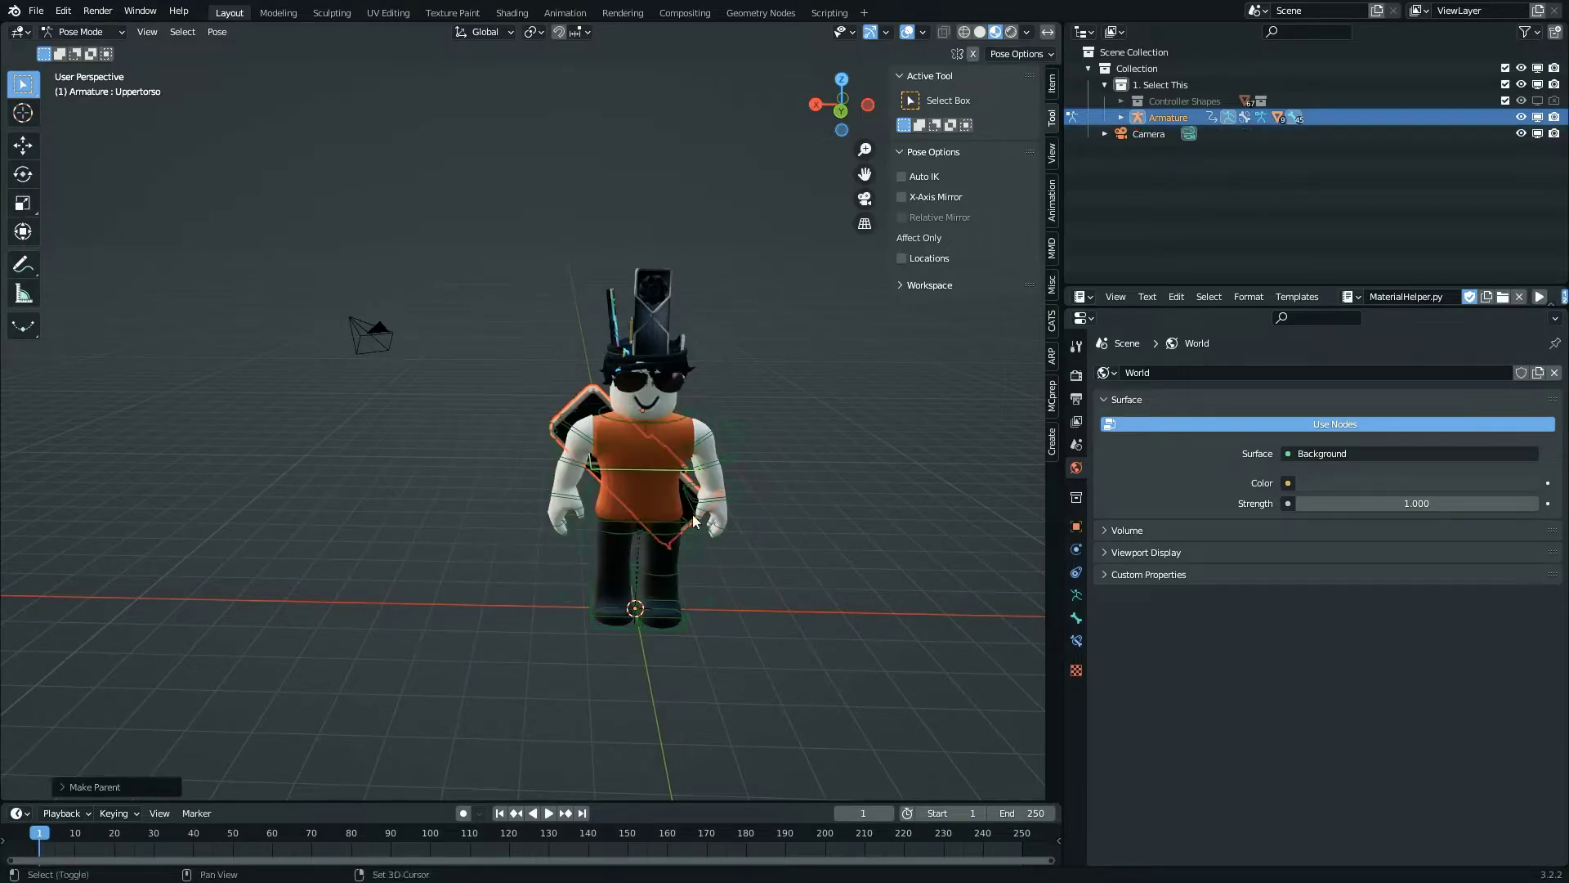
{"action": "key", "text": "KP_Decimal"}
{"action": "key", "text": "ctrl+Tab"}
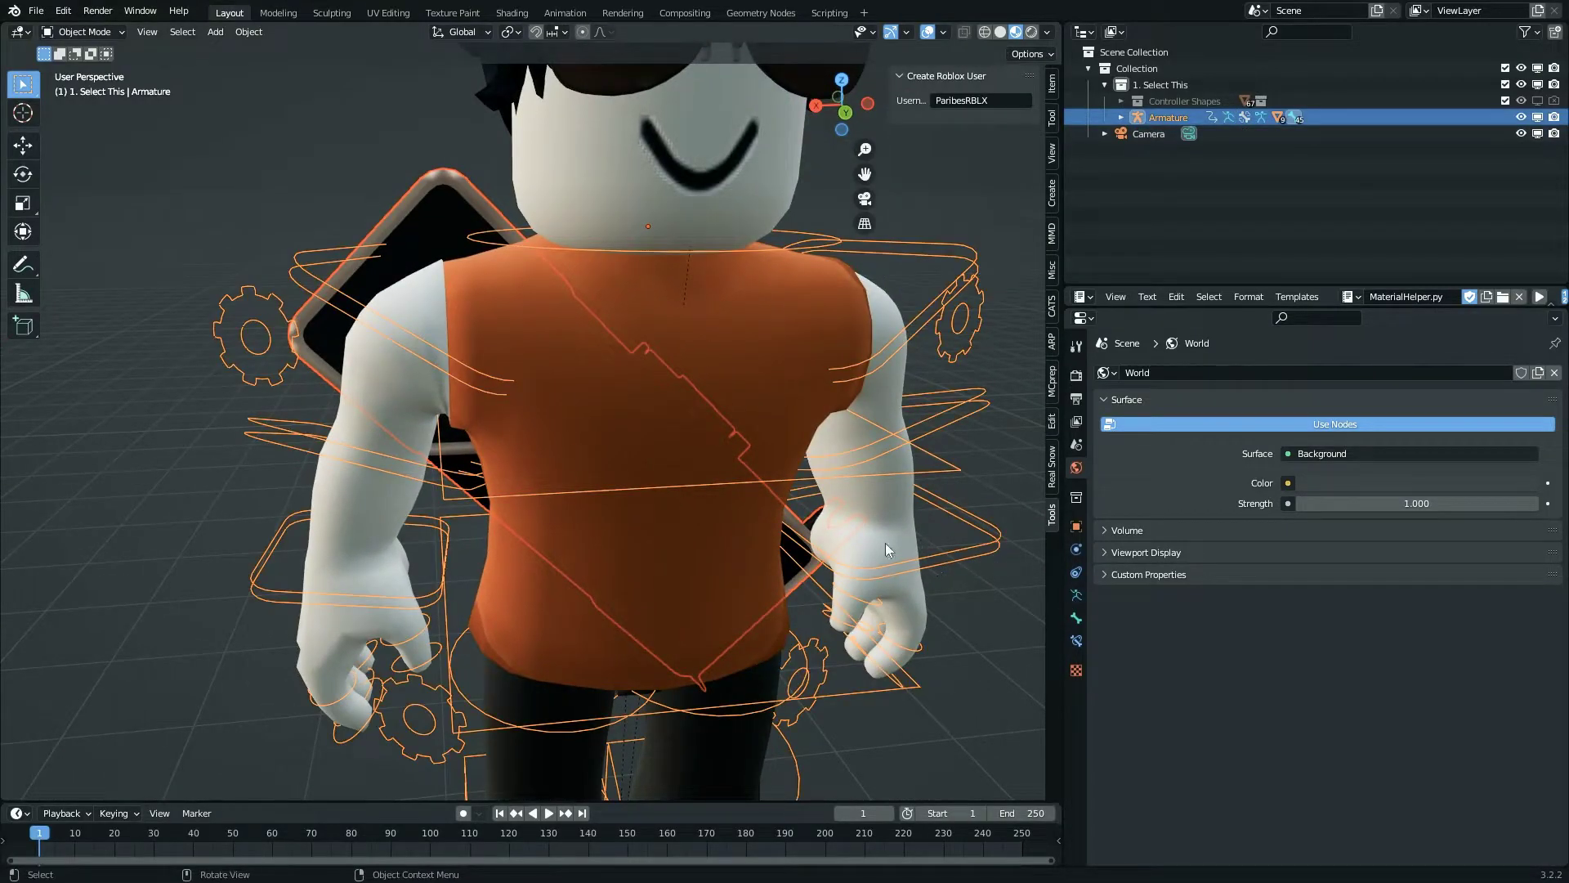
{"action": "key", "text": "Tab"}
{"action": "key", "text": "a"}
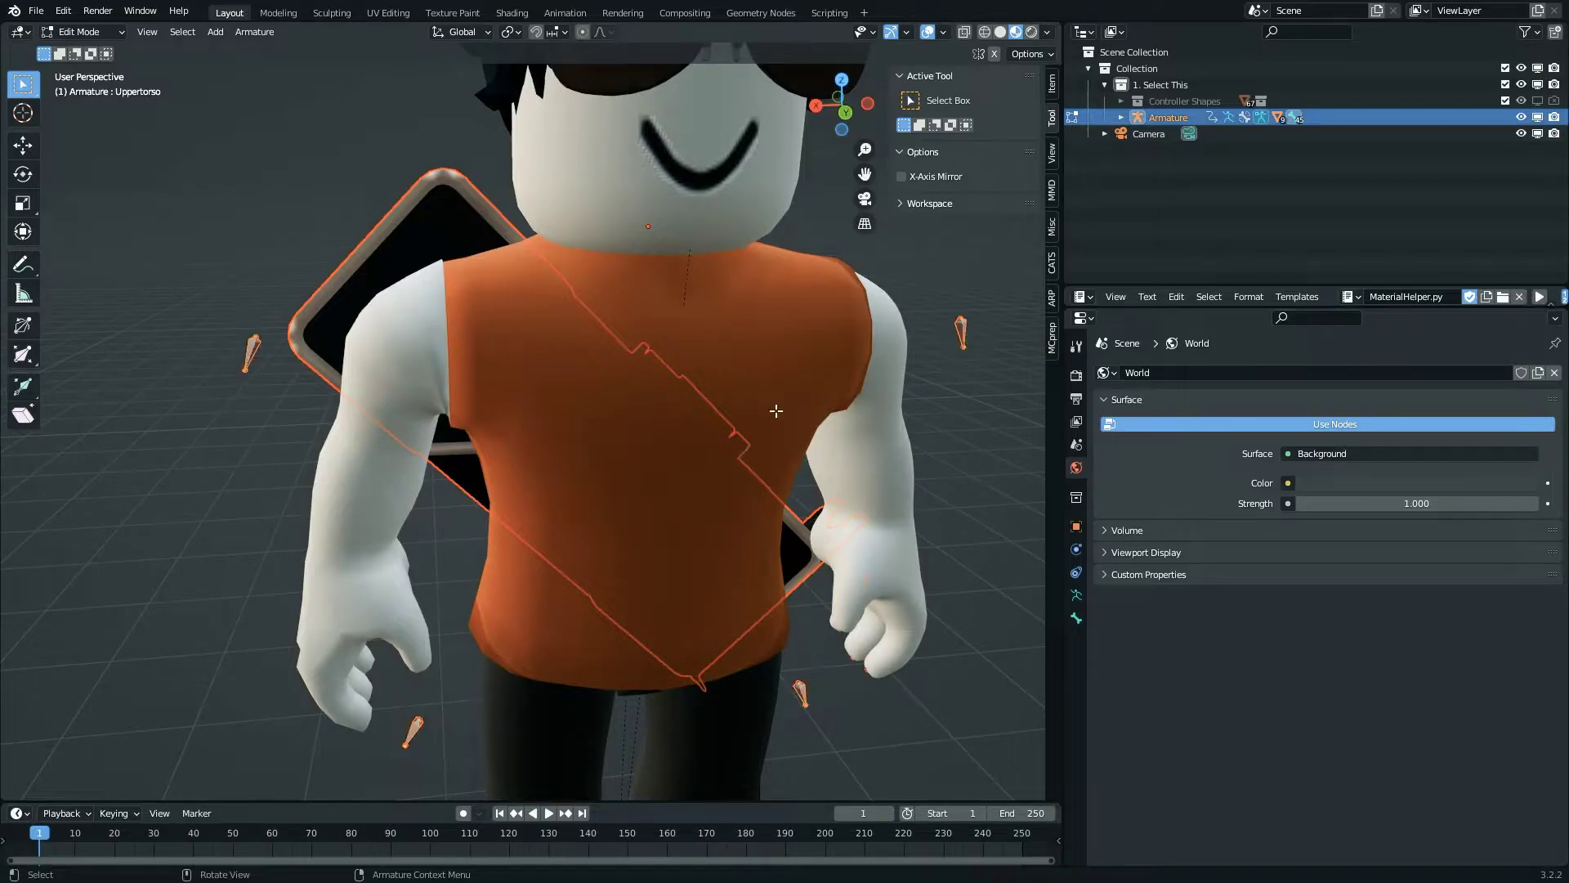
{"action": "key", "text": "Tab"}
{"action": "key", "text": "ctrl+Tab"}
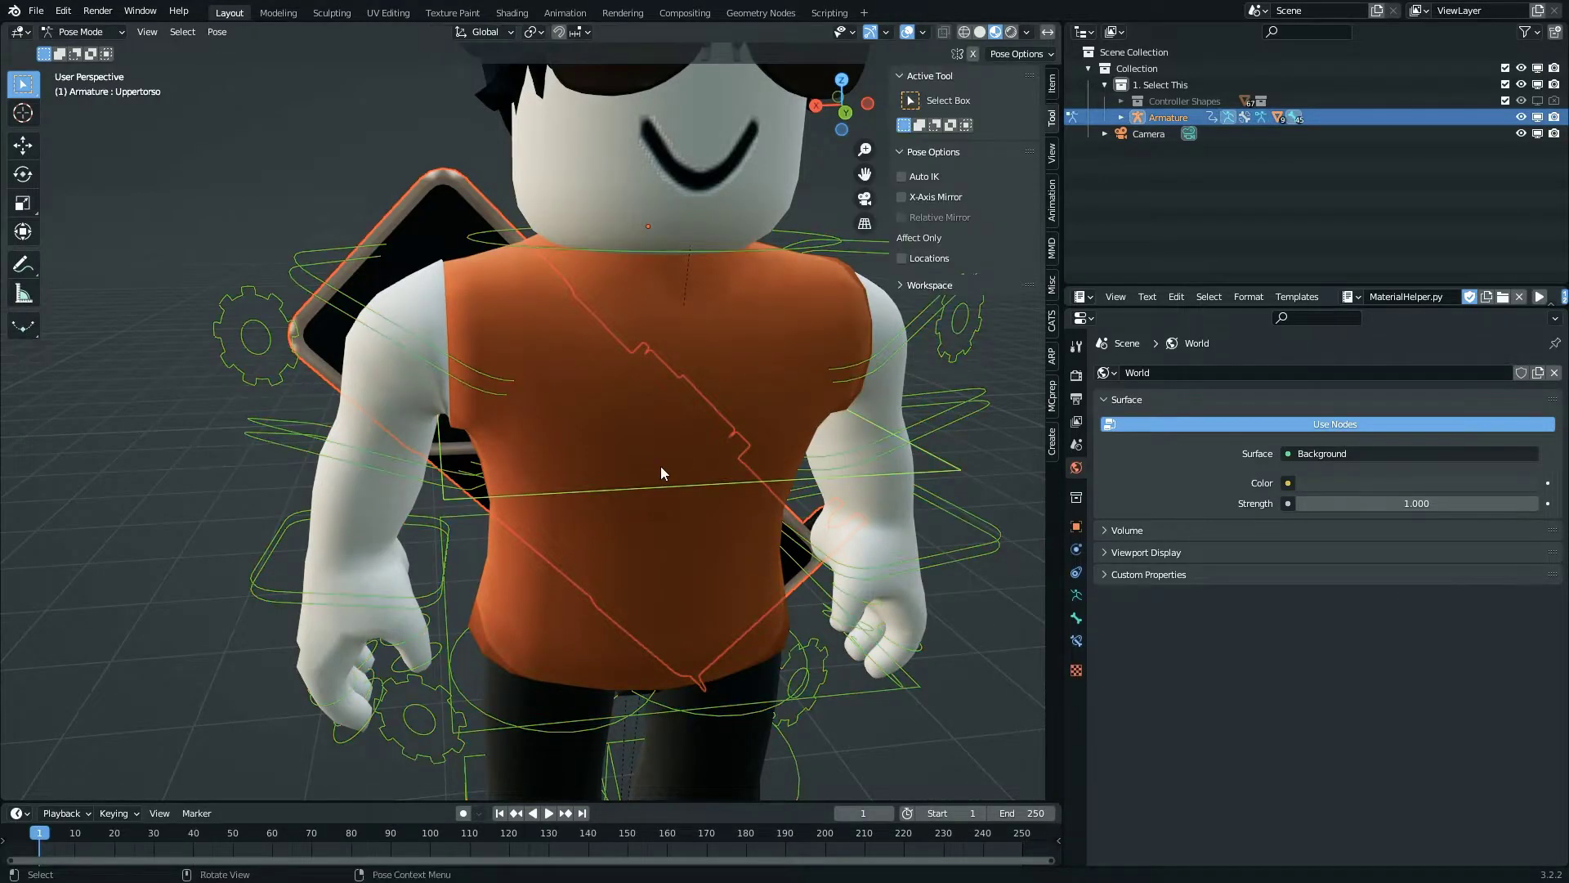
- Test-rotate the Uppertorso bone with the parented graphics card, then restore its pose and return to Object Mode
{"action": "left_click", "coordinate": [671, 488]}
{"action": "left_click", "coordinate": [1081, 597]}
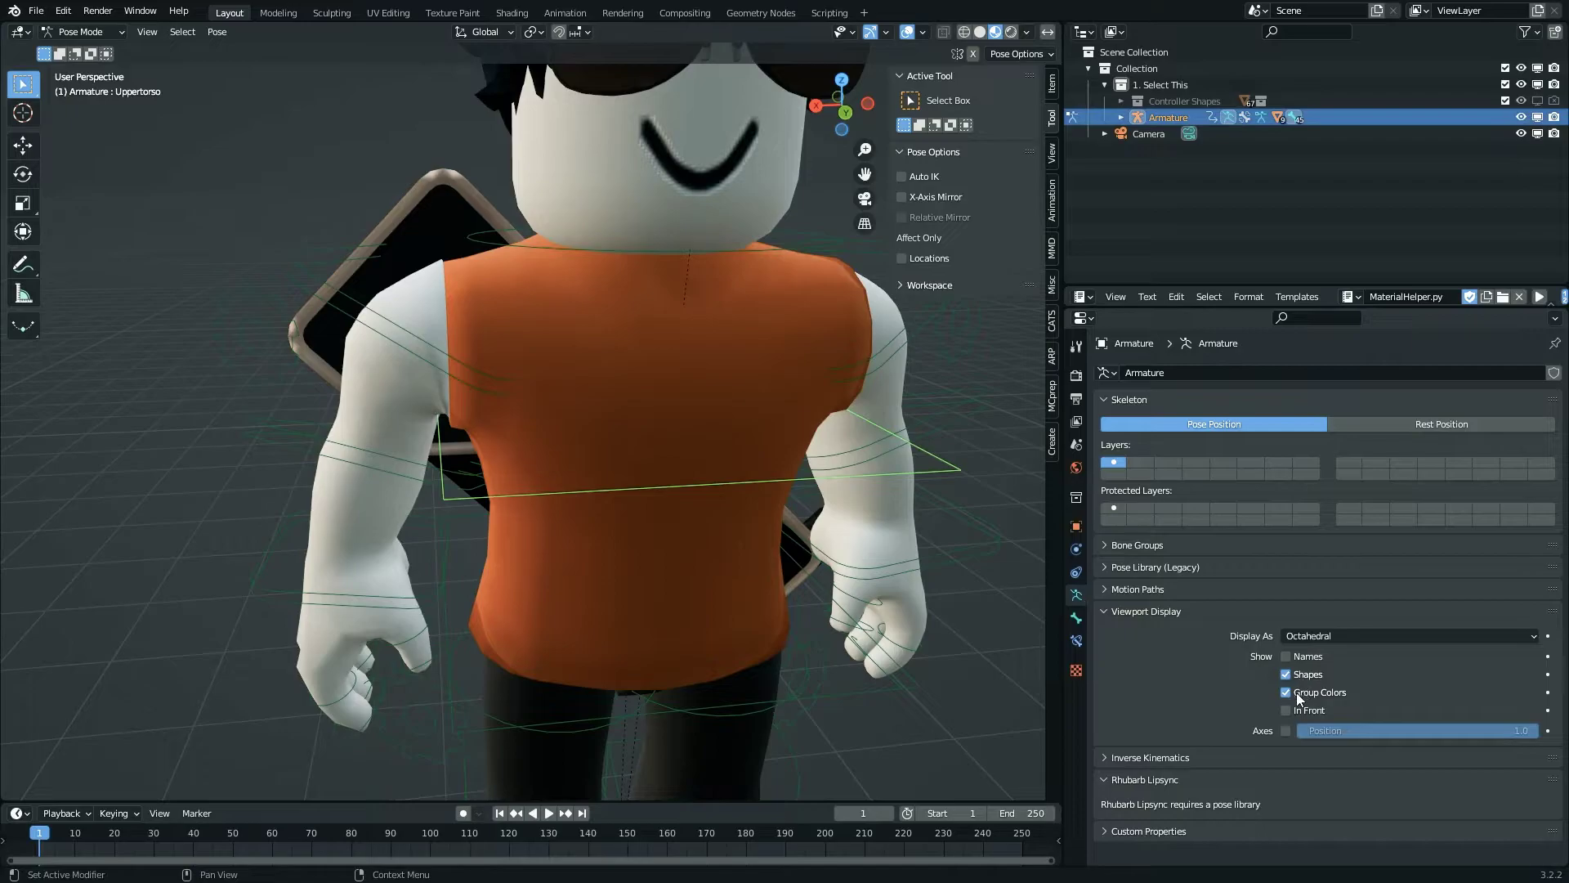
{"action": "scroll", "coordinate": [531, 420], "scroll_direction": "down", "scroll_amount": 5}
{"action": "key", "text": "r"}
{"action": "key", "text": "r"}
{"action": "right_click", "coordinate": [571, 336]}
{"action": "key", "text": "ctrl+Tab"}
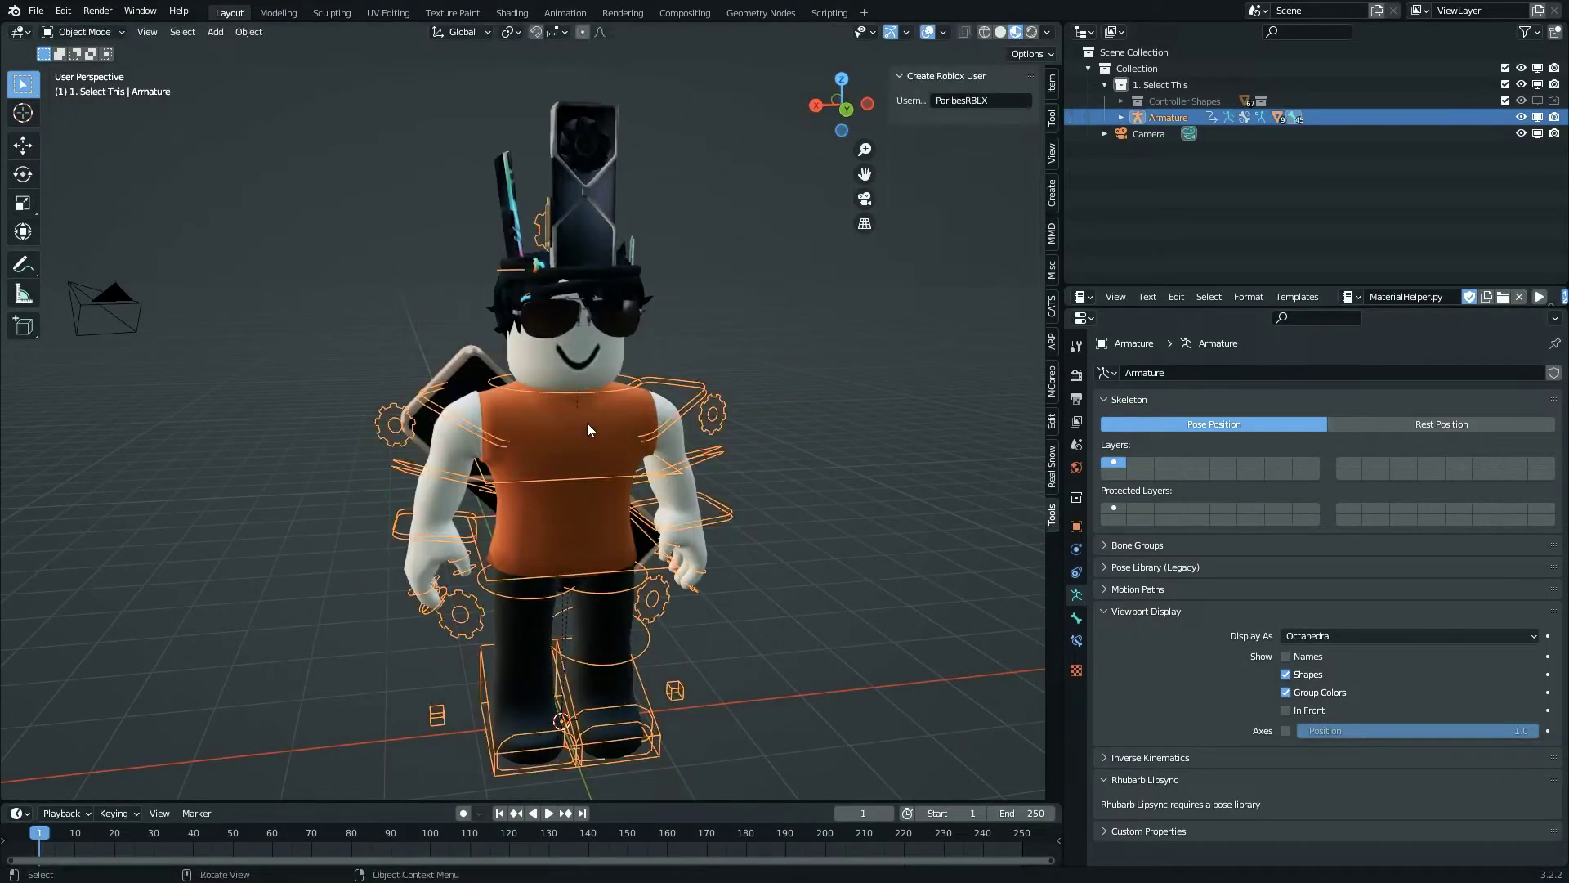
- Replace the Base Color image of the torso's material with ParibesRBLX1Tex.png
{"action": "left_click", "coordinate": [587, 424]}
{"action": "left_click", "coordinate": [1075, 665]}
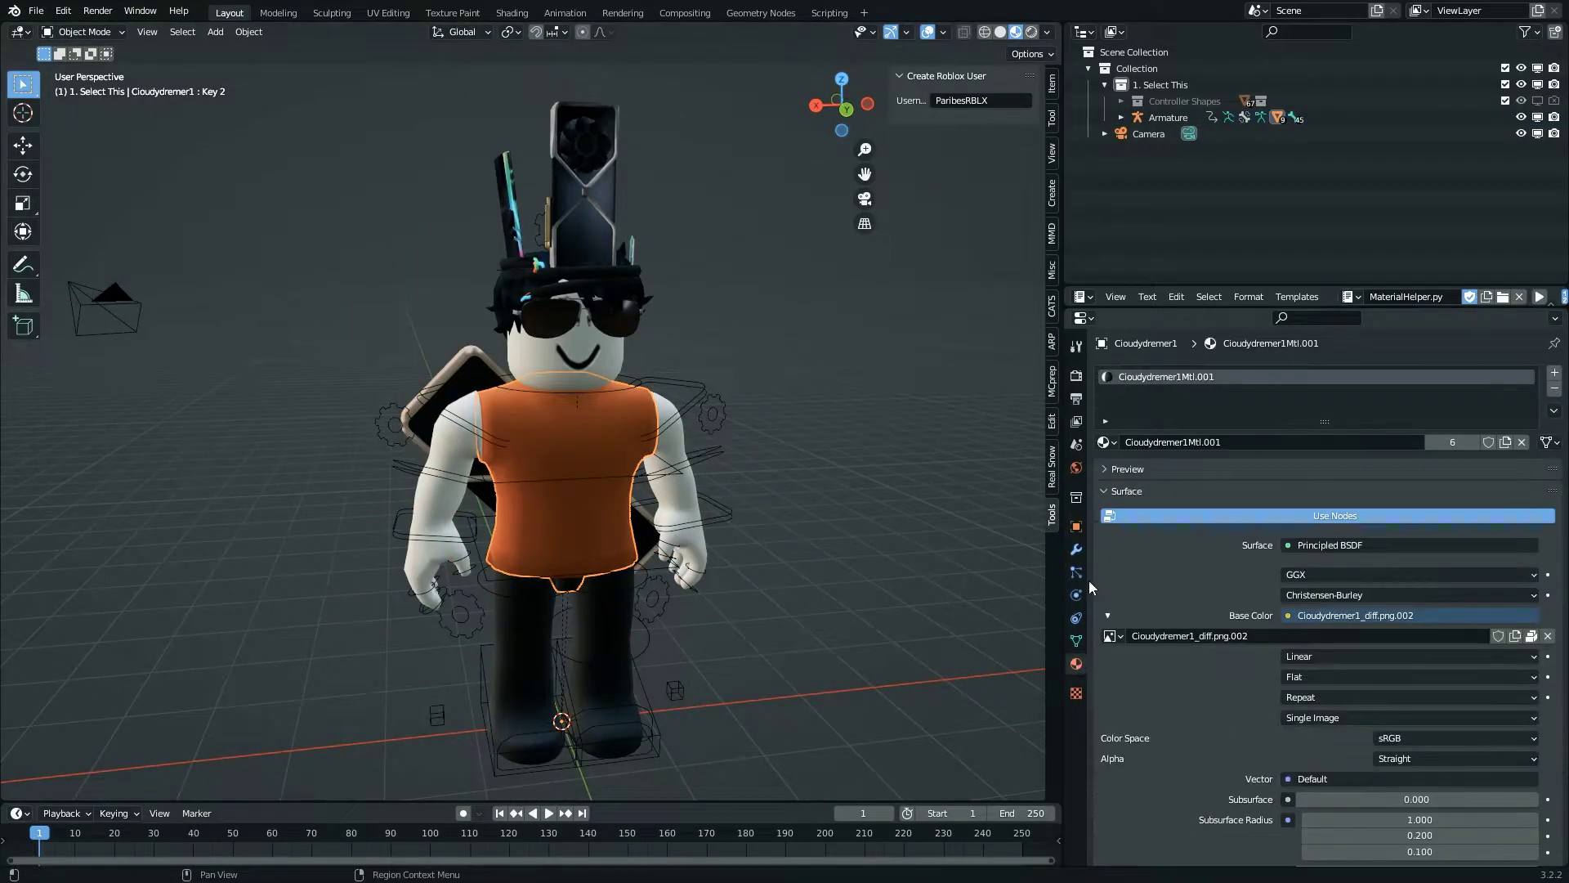
{"action": "left_click", "coordinate": [1110, 637]}
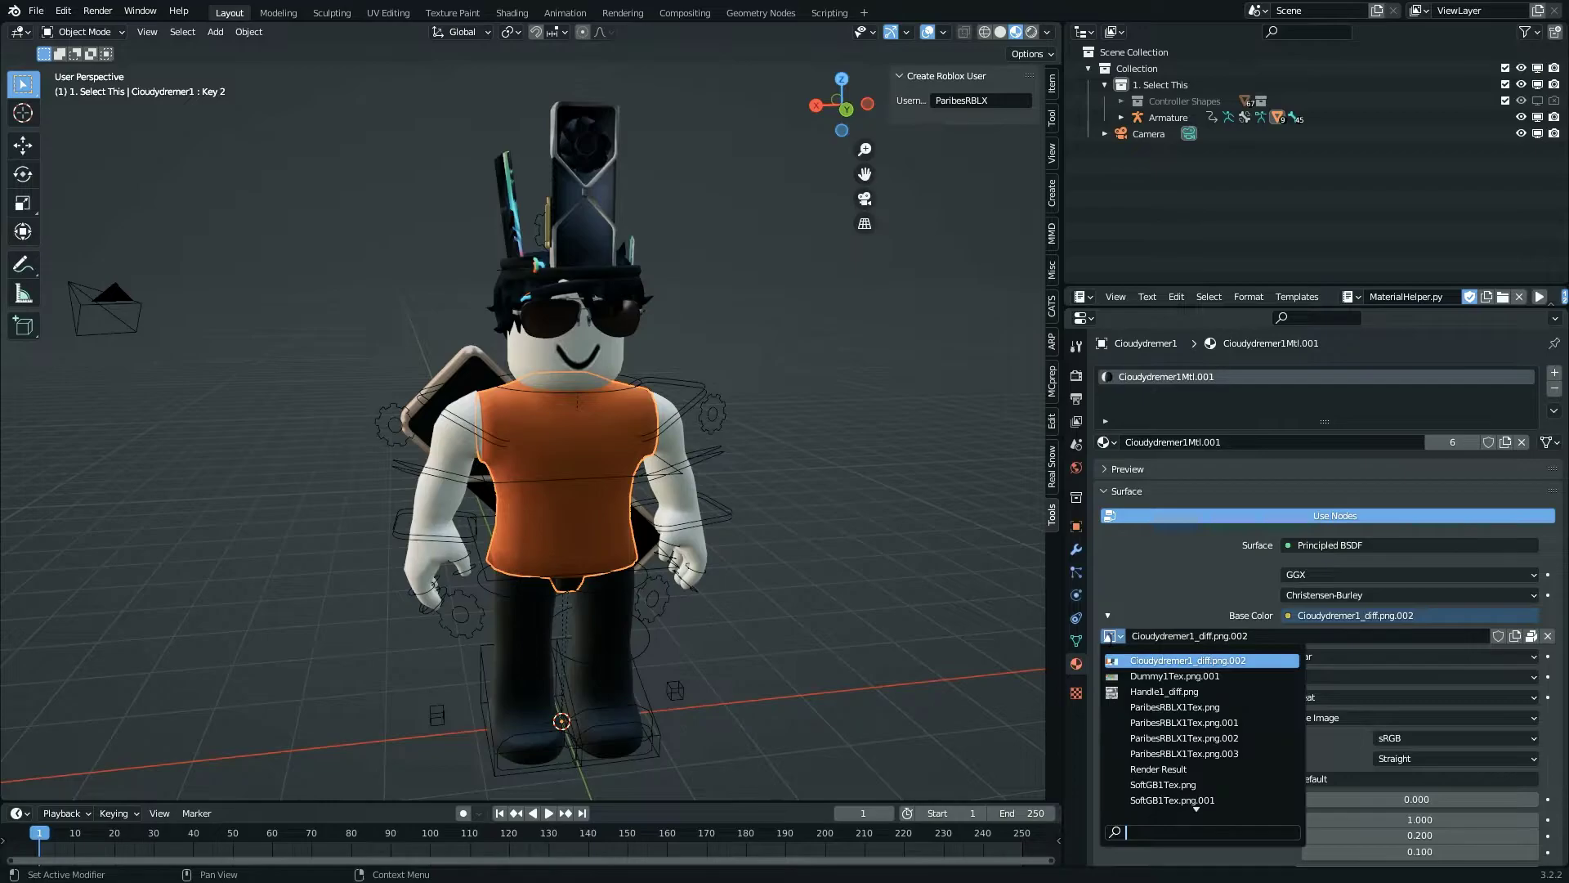
{"action": "left_click", "coordinate": [1184, 708]}
- Set the Bump strength of the torso's material to 0.146
{"action": "key", "text": "shift+grave"}
{"action": "key", "text": "w"}
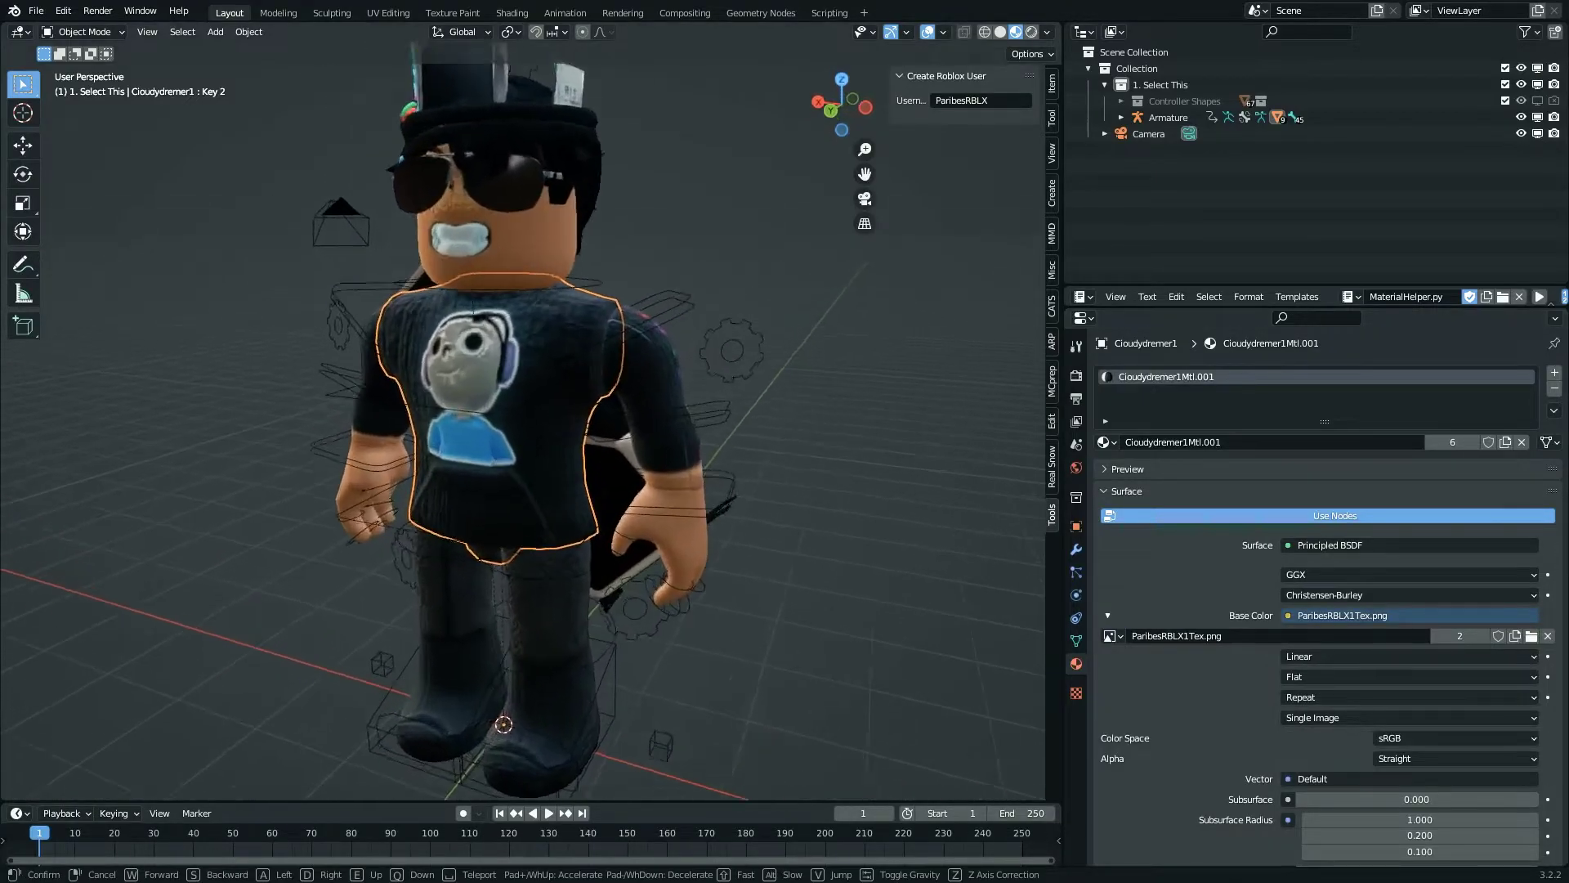
{"action": "left_click", "coordinate": [530, 421]}
{"action": "scroll", "coordinate": [1556, 721], "scroll_direction": "down", "scroll_amount": 15}
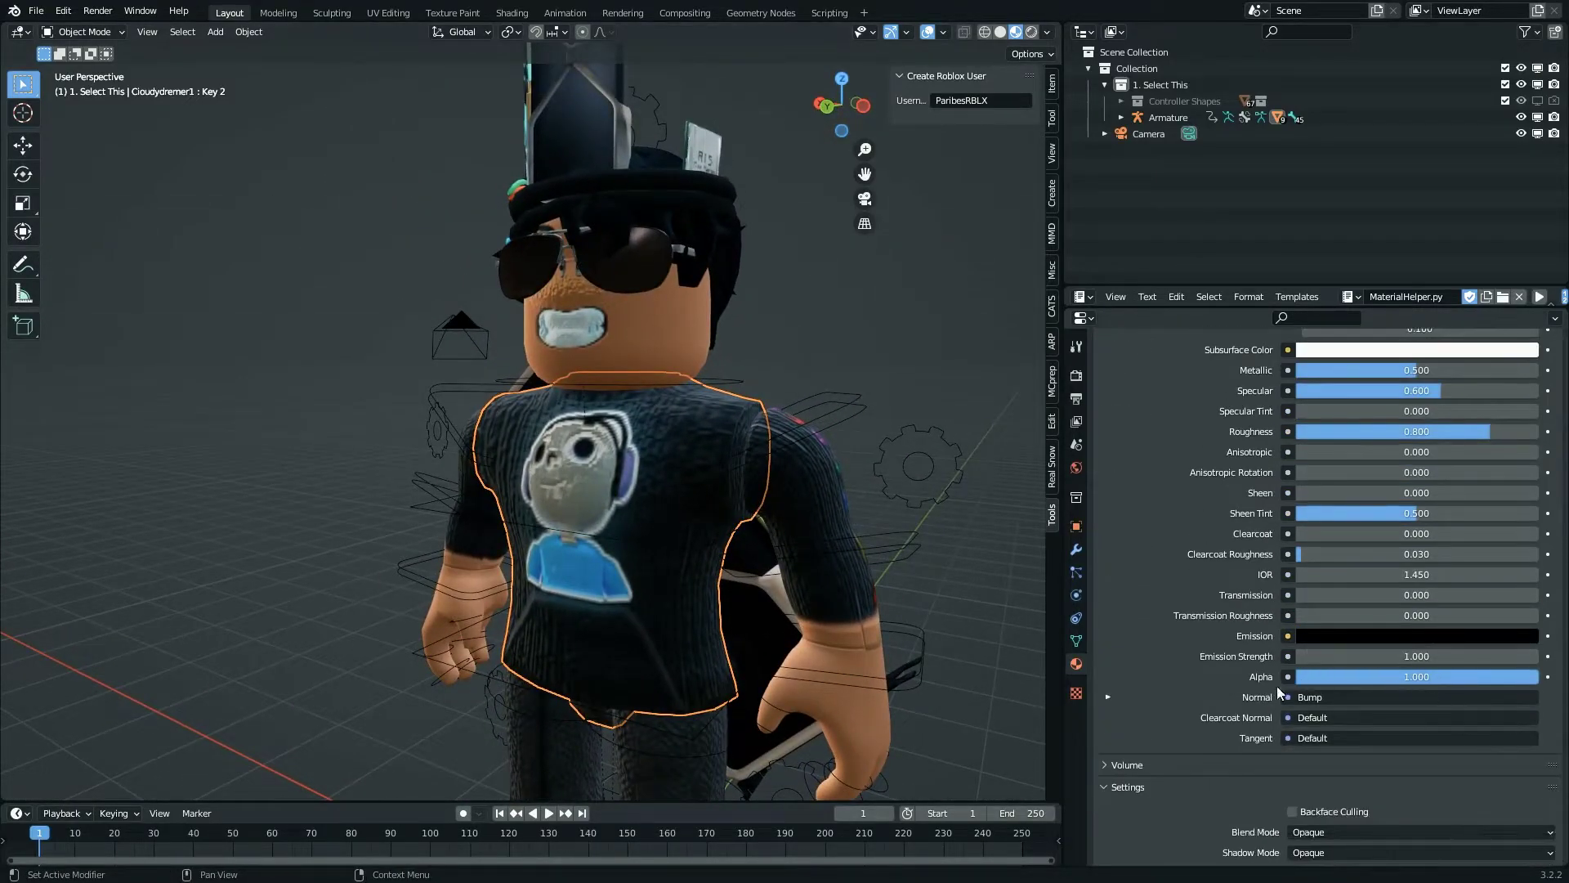
{"action": "left_click", "coordinate": [1108, 697]}
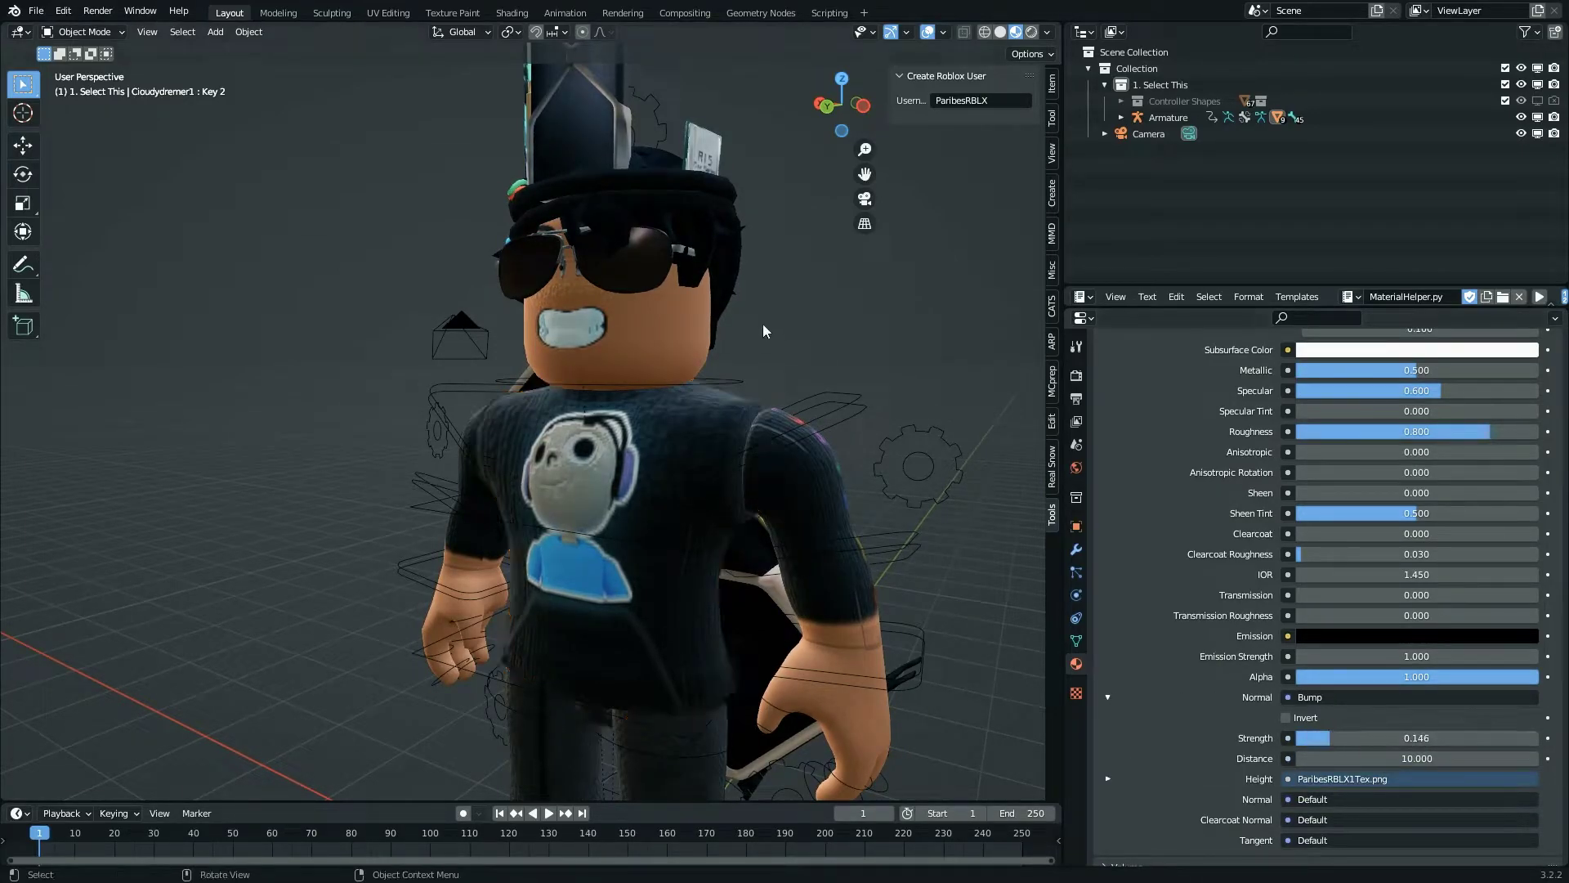
- Test-move the whole armature with its body and accessories, cancel the move and select the character's head
{"action": "left_click", "coordinate": [808, 407]}
{"action": "key", "text": "shift+grave"}
{"action": "key", "text": "w"}
{"action": "key", "text": "s"}
{"action": "left_click", "coordinate": [494, 433]}
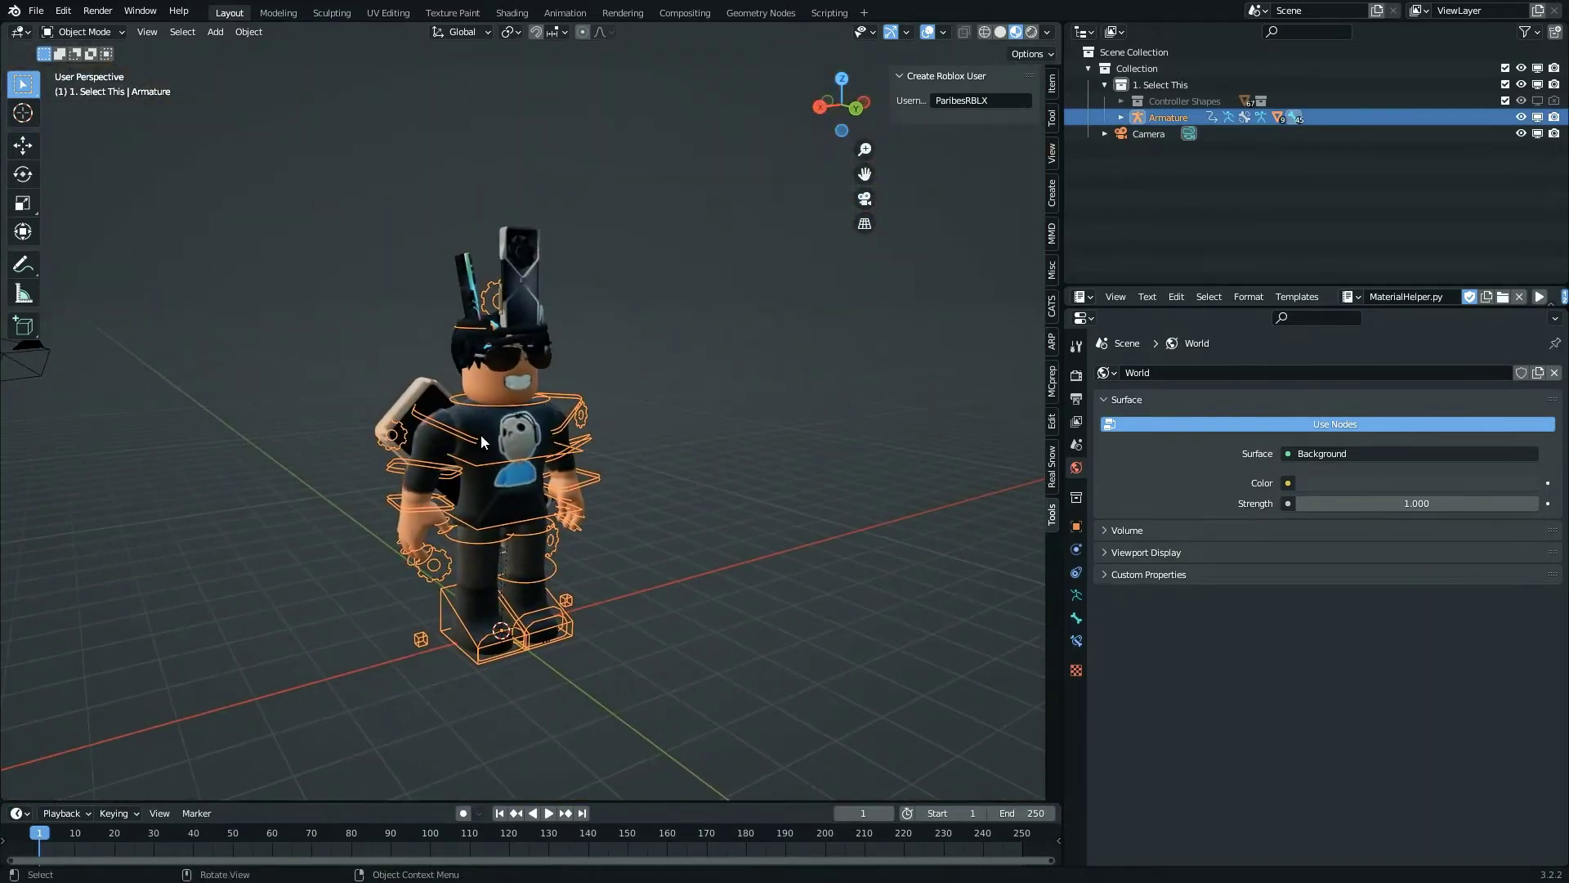
{"action": "key", "text": "alt+a"}
{"action": "key", "text": "ctrl+Tab"}
{"action": "key", "text": "ctrl+Tab"}
{"action": "key", "text": "g"}
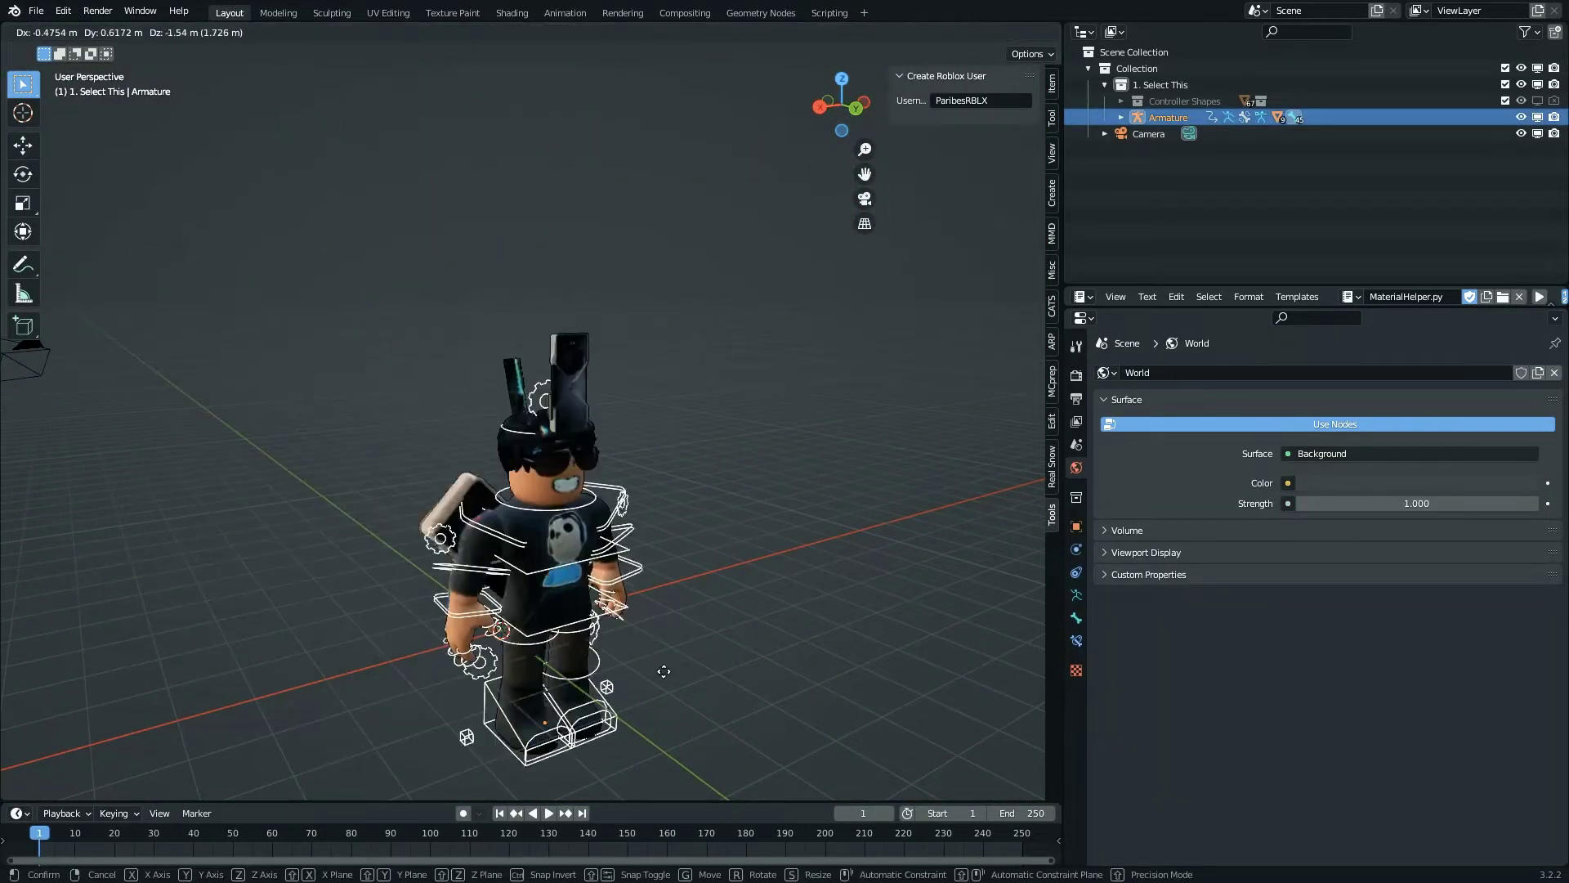
{"action": "right_click", "coordinate": [659, 686]}
{"action": "left_click", "coordinate": [530, 387]}
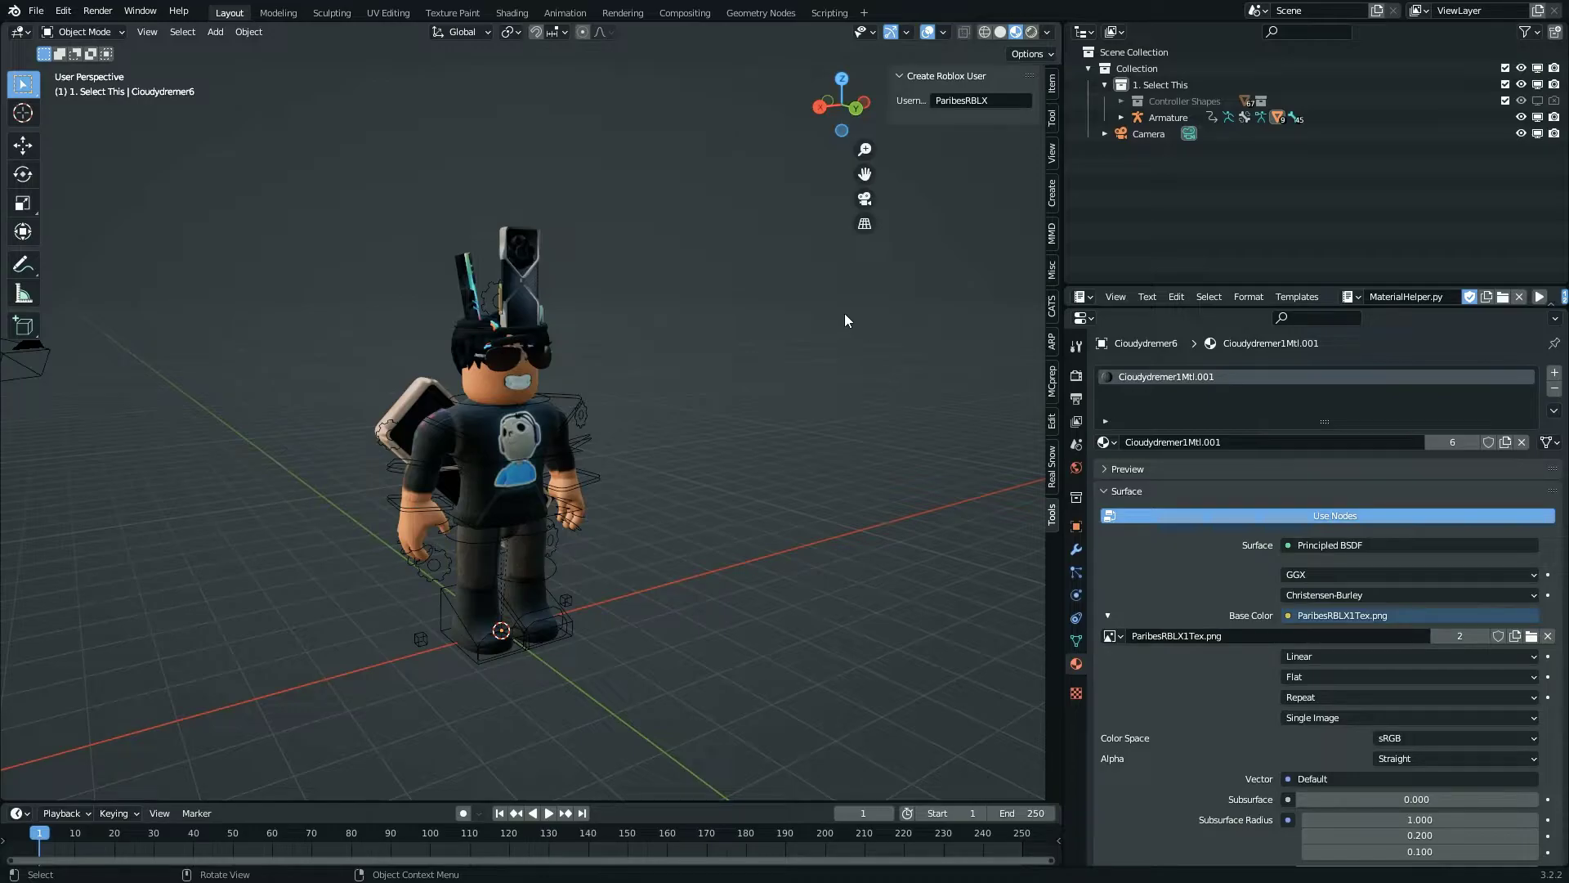
- Set the Roblox username to SoftGB and add that character to the scene
{"action": "left_click", "coordinate": [976, 100]}
{"action": "key", "text": "shift+a"}
{"action": "mouse_move", "coordinate": [344, 268]}
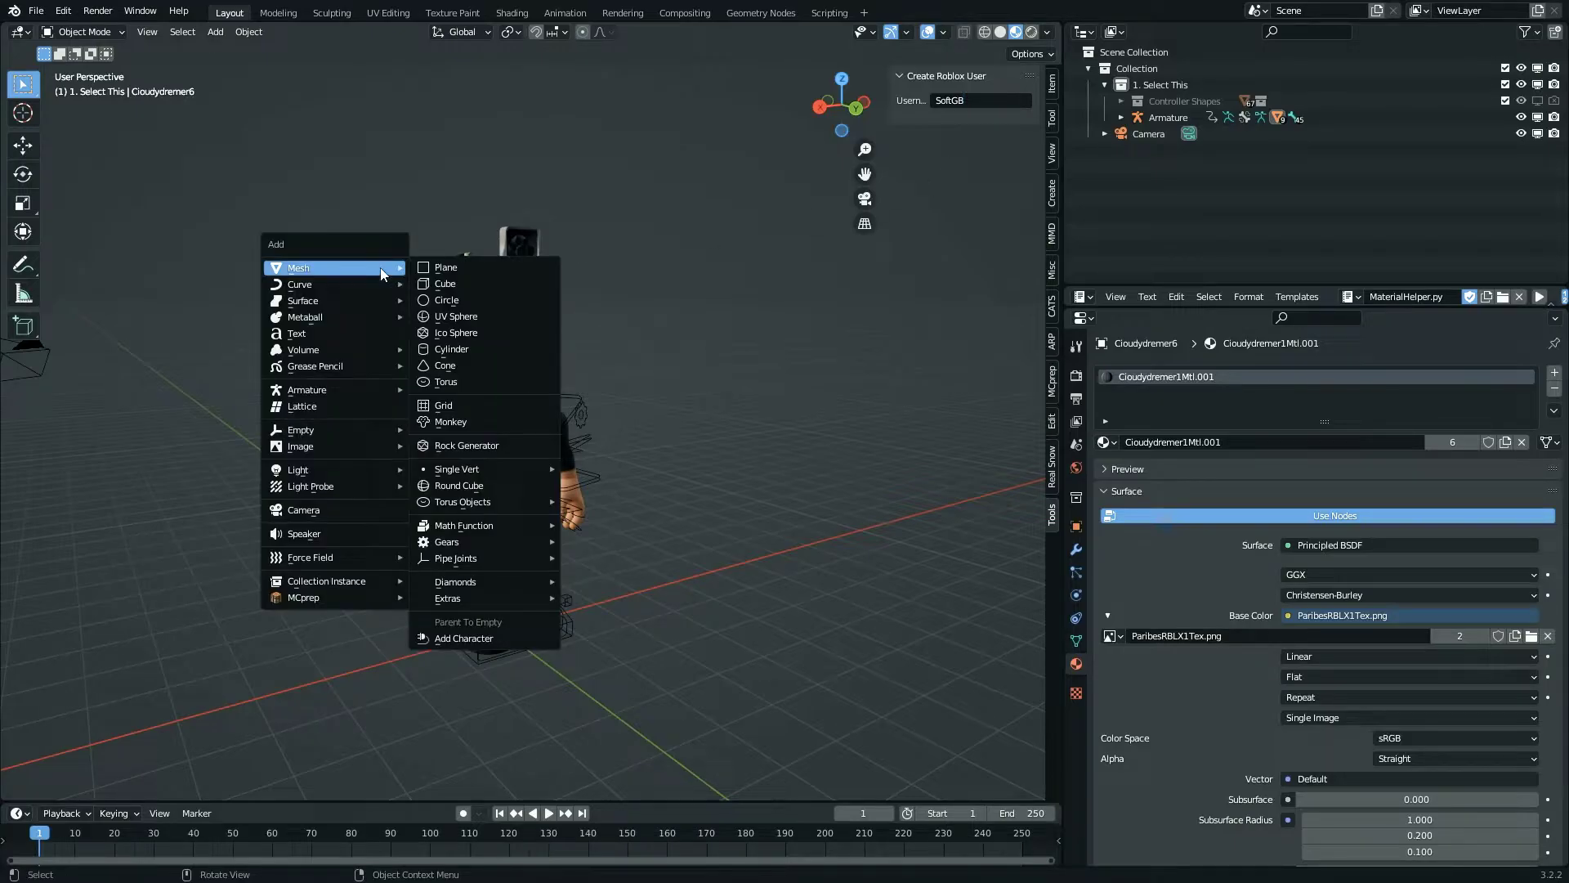
{"action": "left_click", "coordinate": [446, 638]}
- Lower the SoftGB character along Z to the ground and move it along X beside the rigged character
{"action": "scroll", "coordinate": [564, 511], "scroll_direction": "down", "scroll_amount": 17}
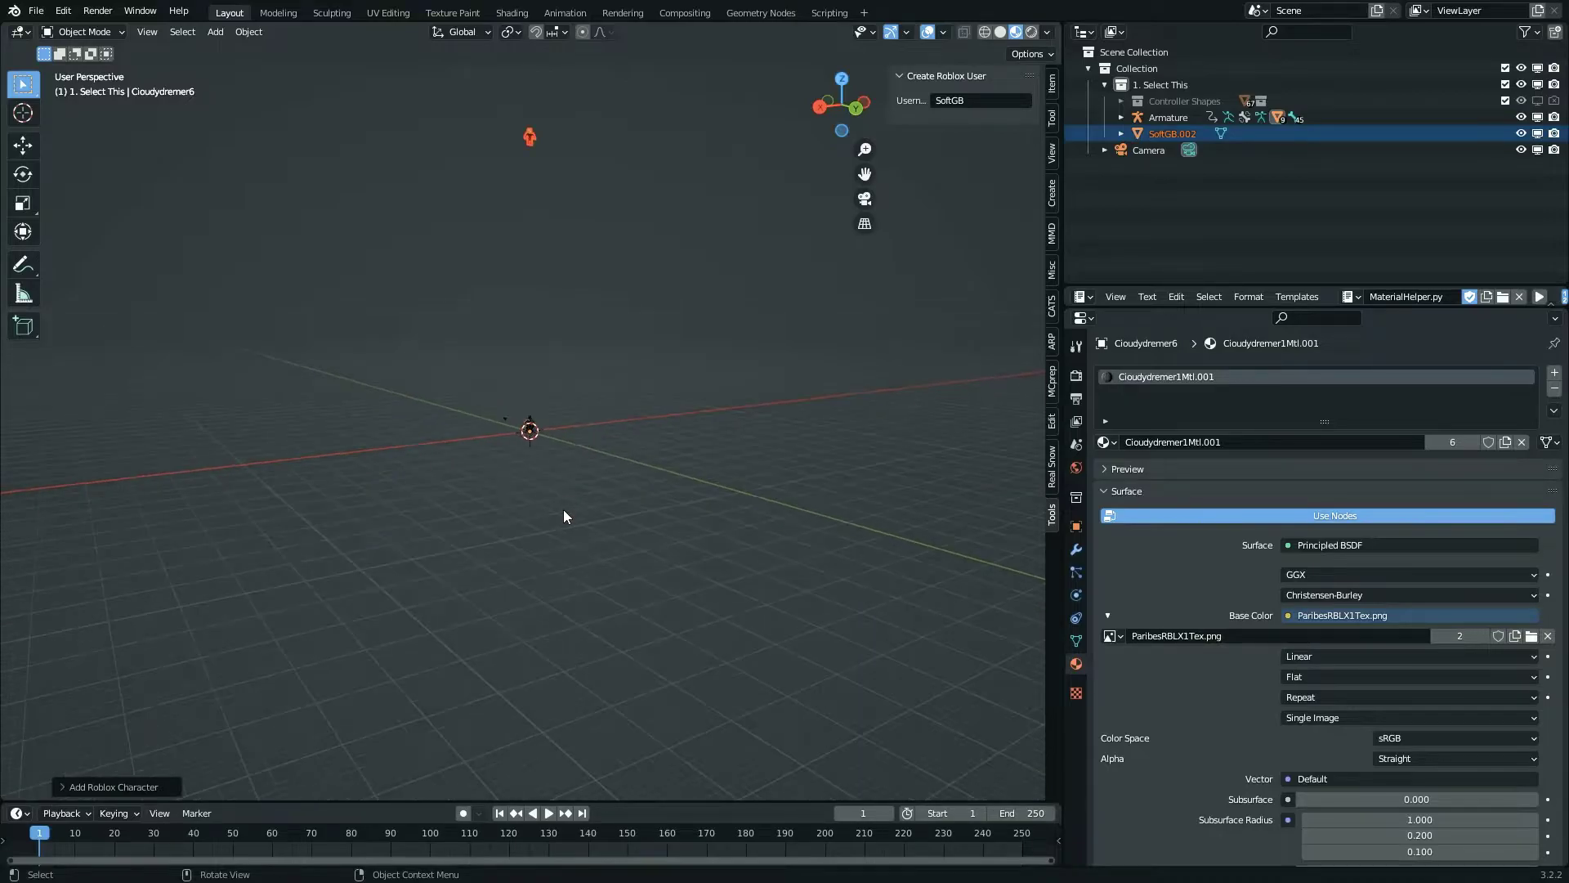
{"action": "key", "text": "g"}
{"action": "key", "text": "z"}
{"action": "left_click", "coordinate": [541, 427]}
{"action": "scroll", "coordinate": [607, 441], "scroll_direction": "up", "scroll_amount": 10}
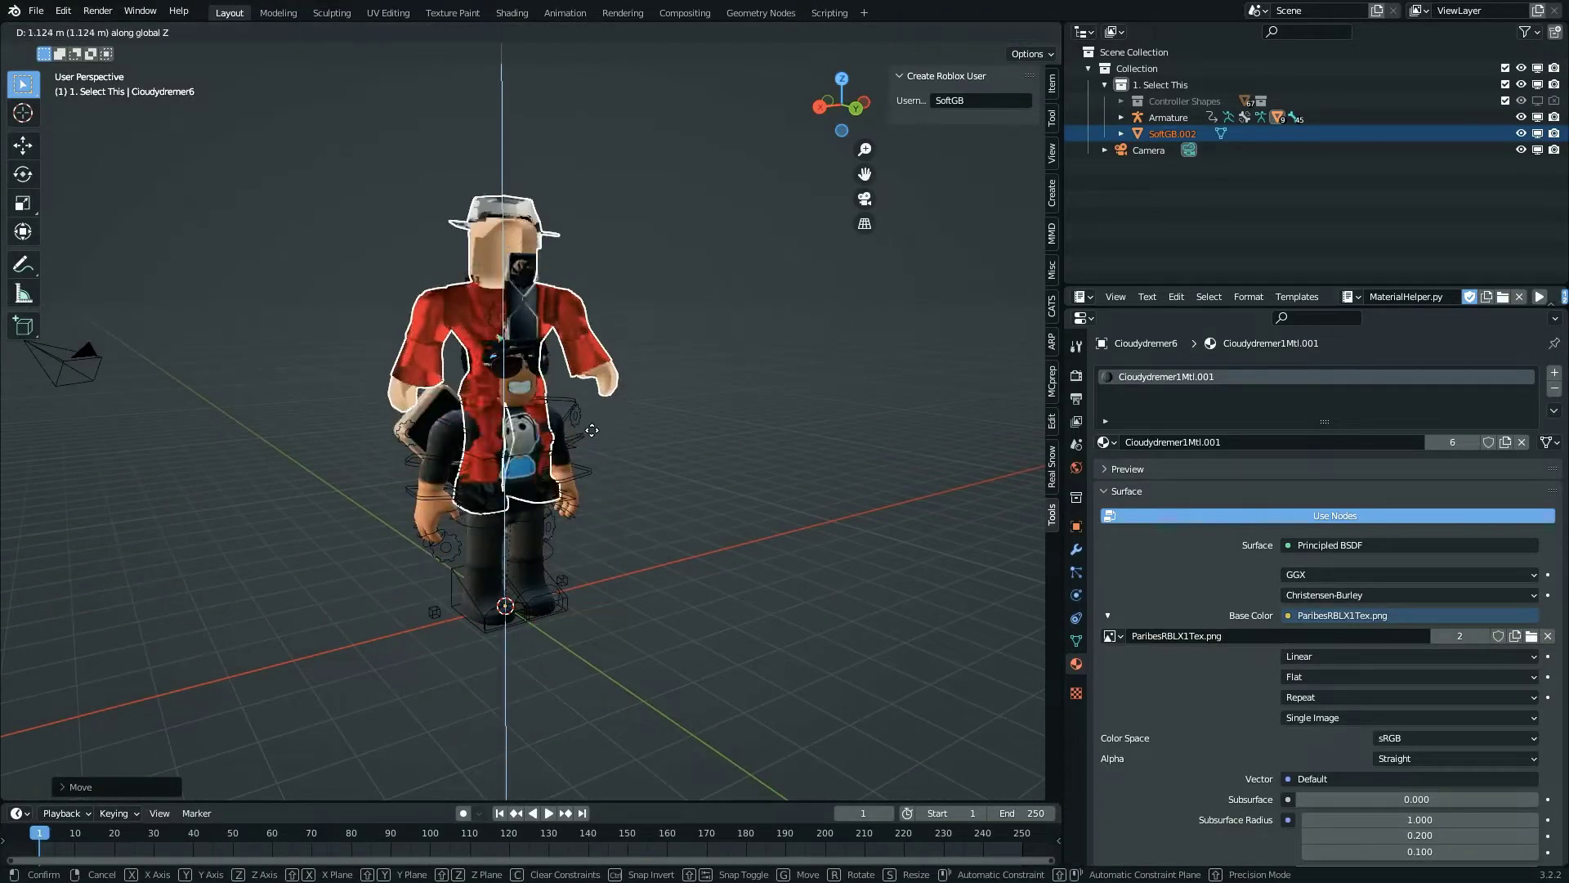
{"action": "key", "text": "g"}
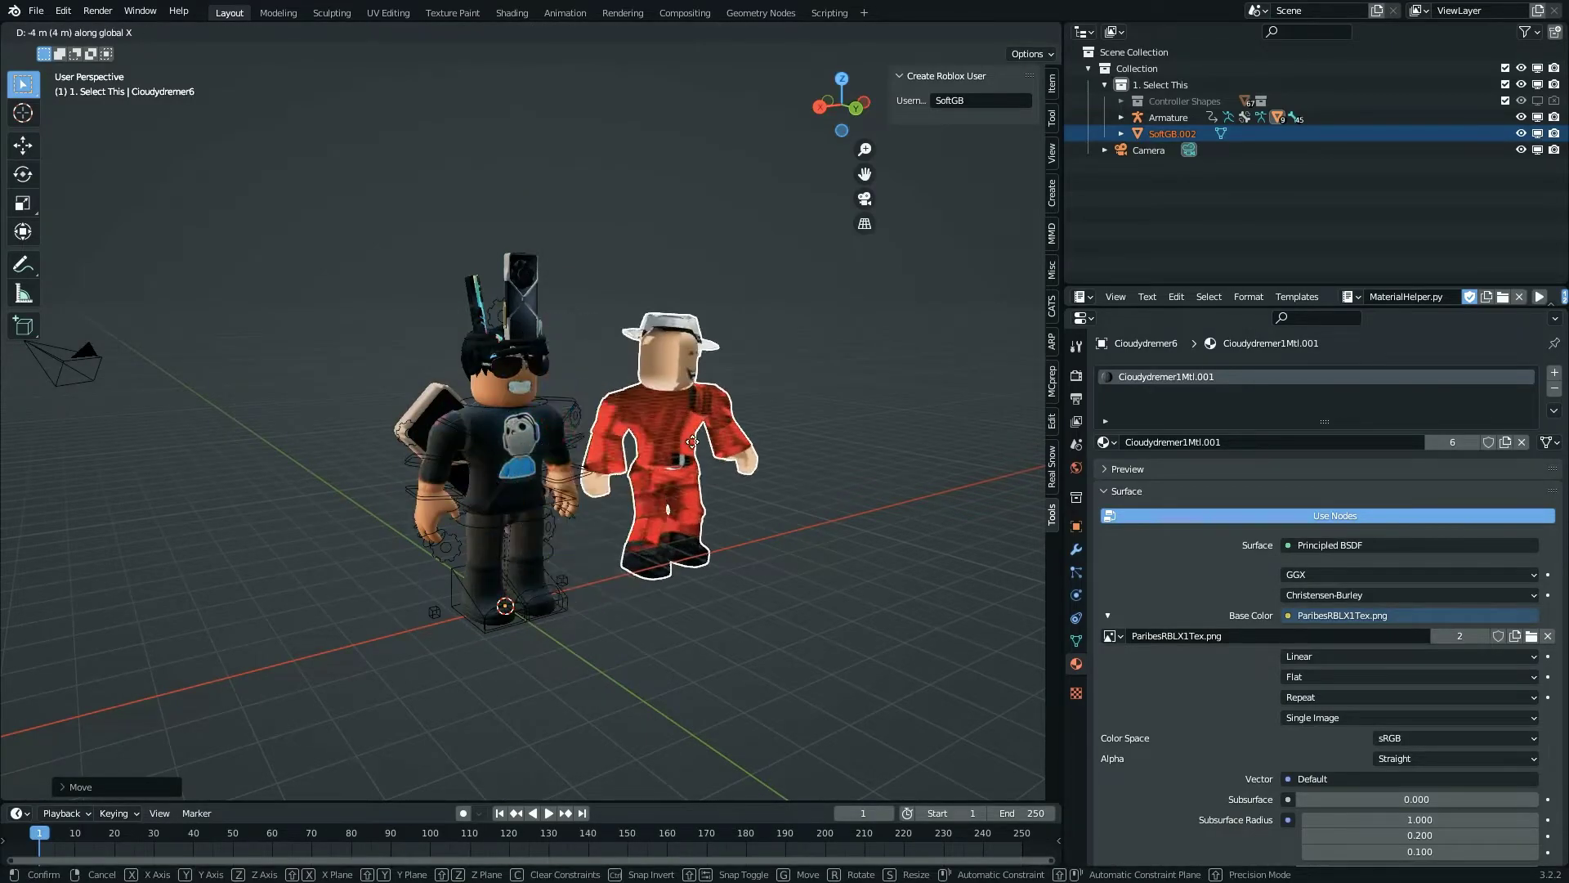
{"action": "left_click", "coordinate": [657, 470]}
- Apply Geometry to Origin to the SoftGB character and set its origin to the 3D cursor
{"action": "right_click", "coordinate": [659, 472]}
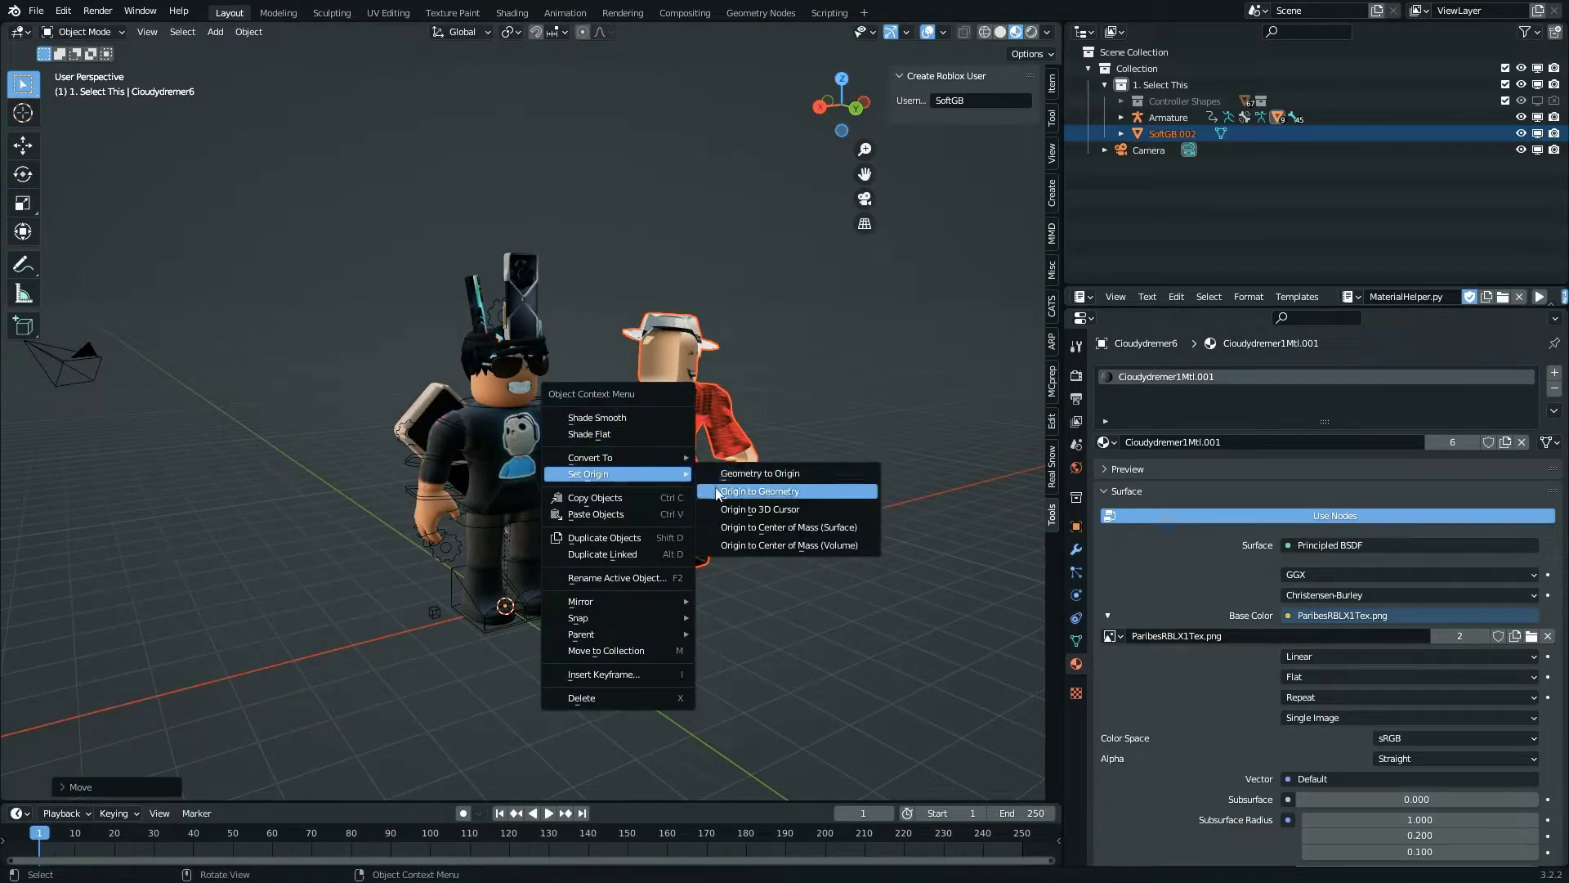
{"action": "left_click", "coordinate": [740, 474]}
{"action": "right_click", "coordinate": [433, 494]}
{"action": "mouse_move", "coordinate": [442, 494]}
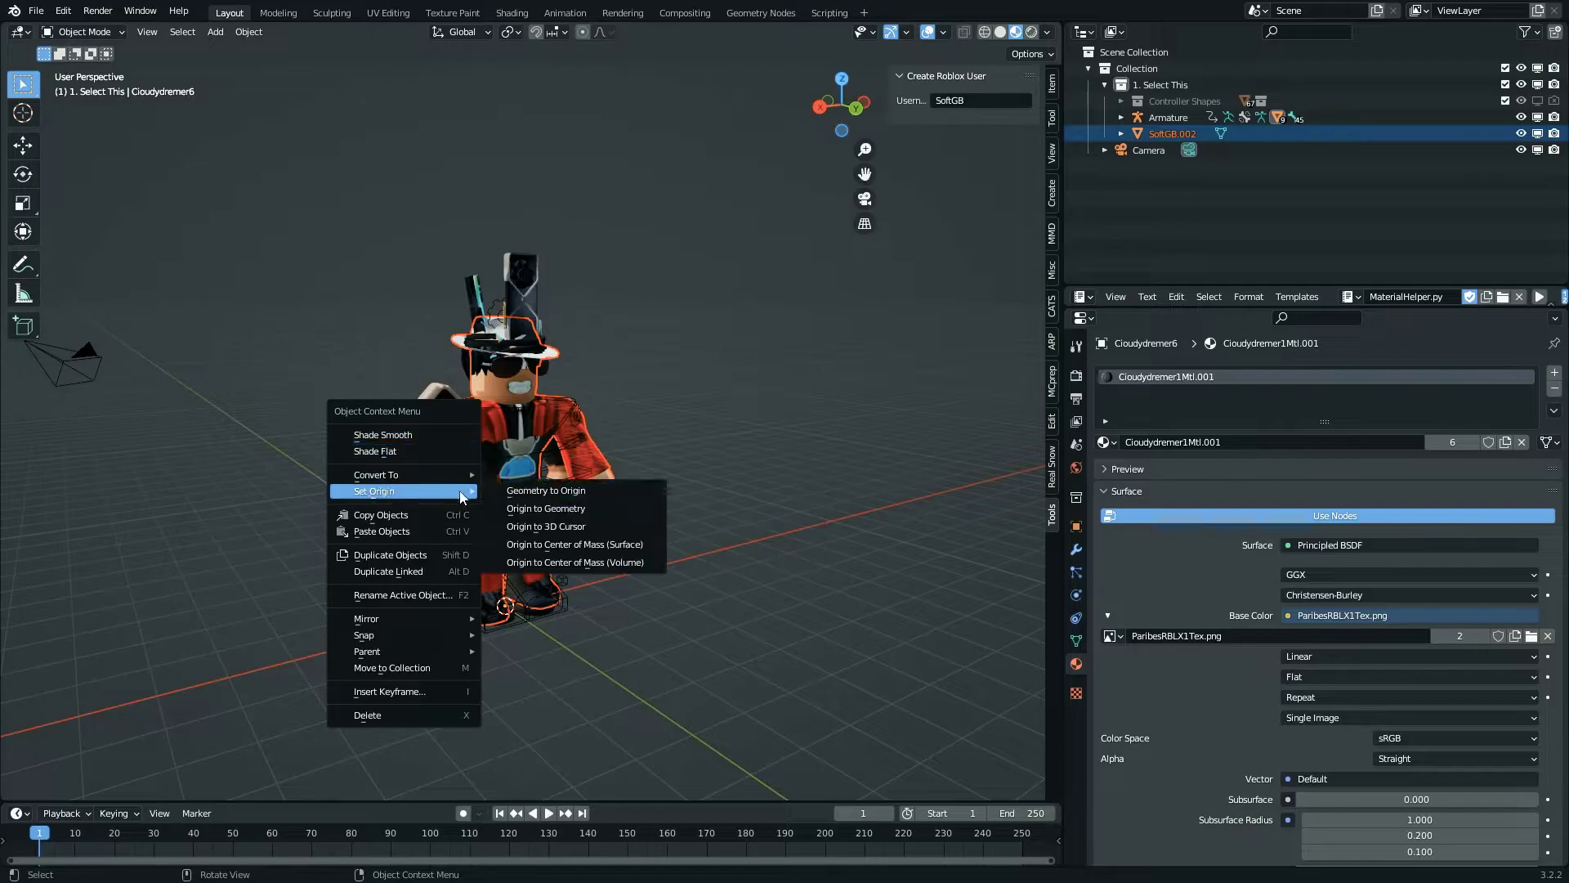
{"action": "left_click", "coordinate": [582, 526]}
- Move the SoftGB character along the X axis so it stands beside the rigged character
{"action": "key", "text": "g"}
{"action": "left_click", "coordinate": [813, 466]}
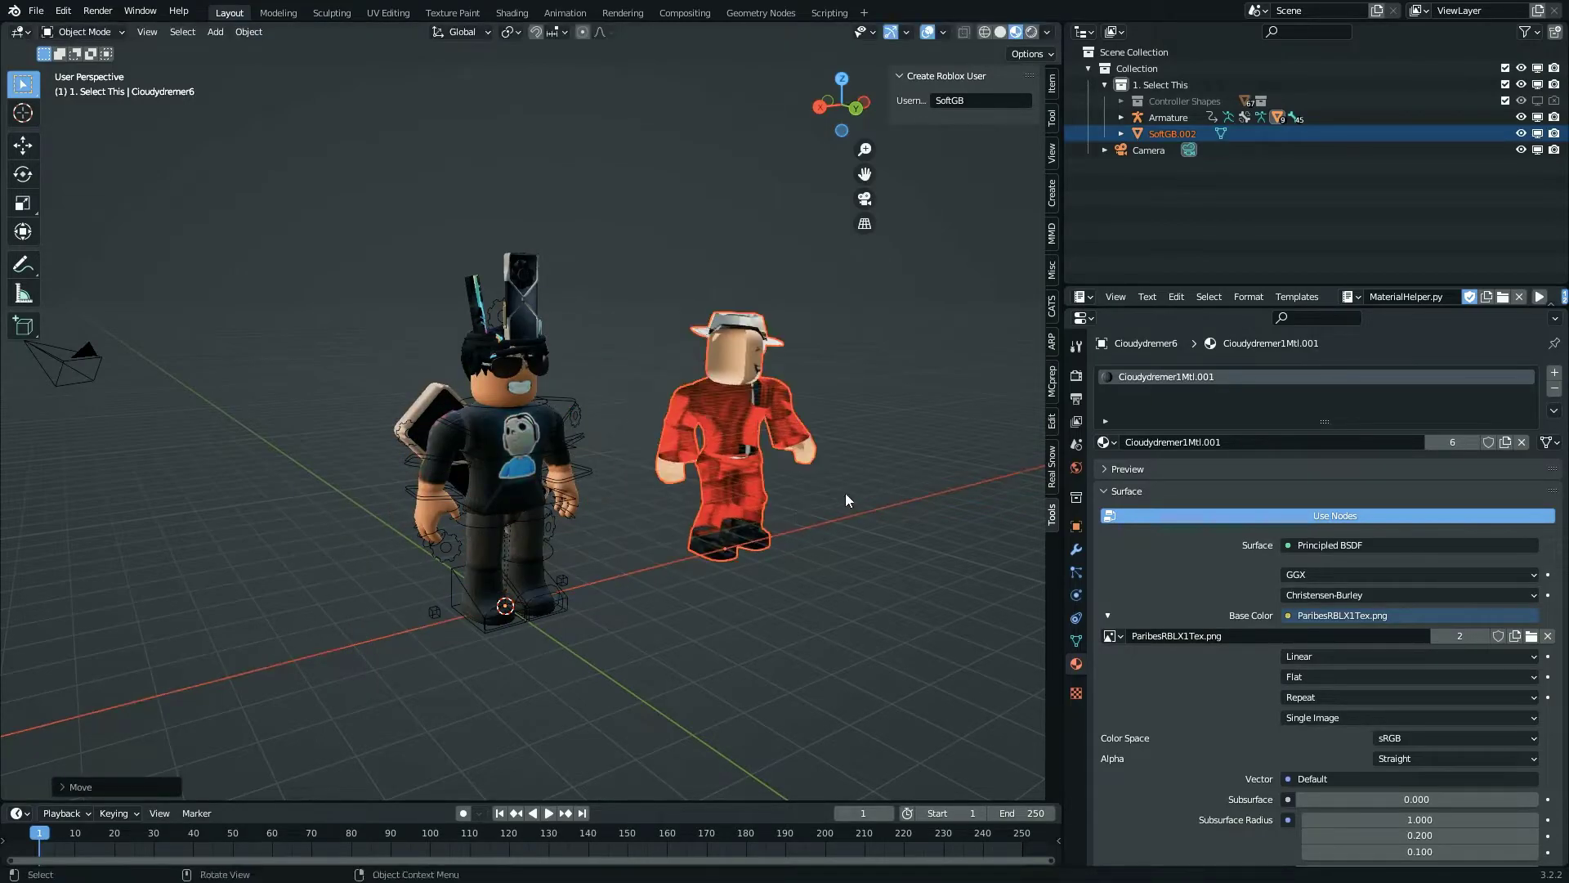
{"action": "middle_click_drag", "start_coordinate": [572, 408], "coordinate": [458, 416]}
{"action": "key", "text": "g"}
{"action": "key", "text": "x"}
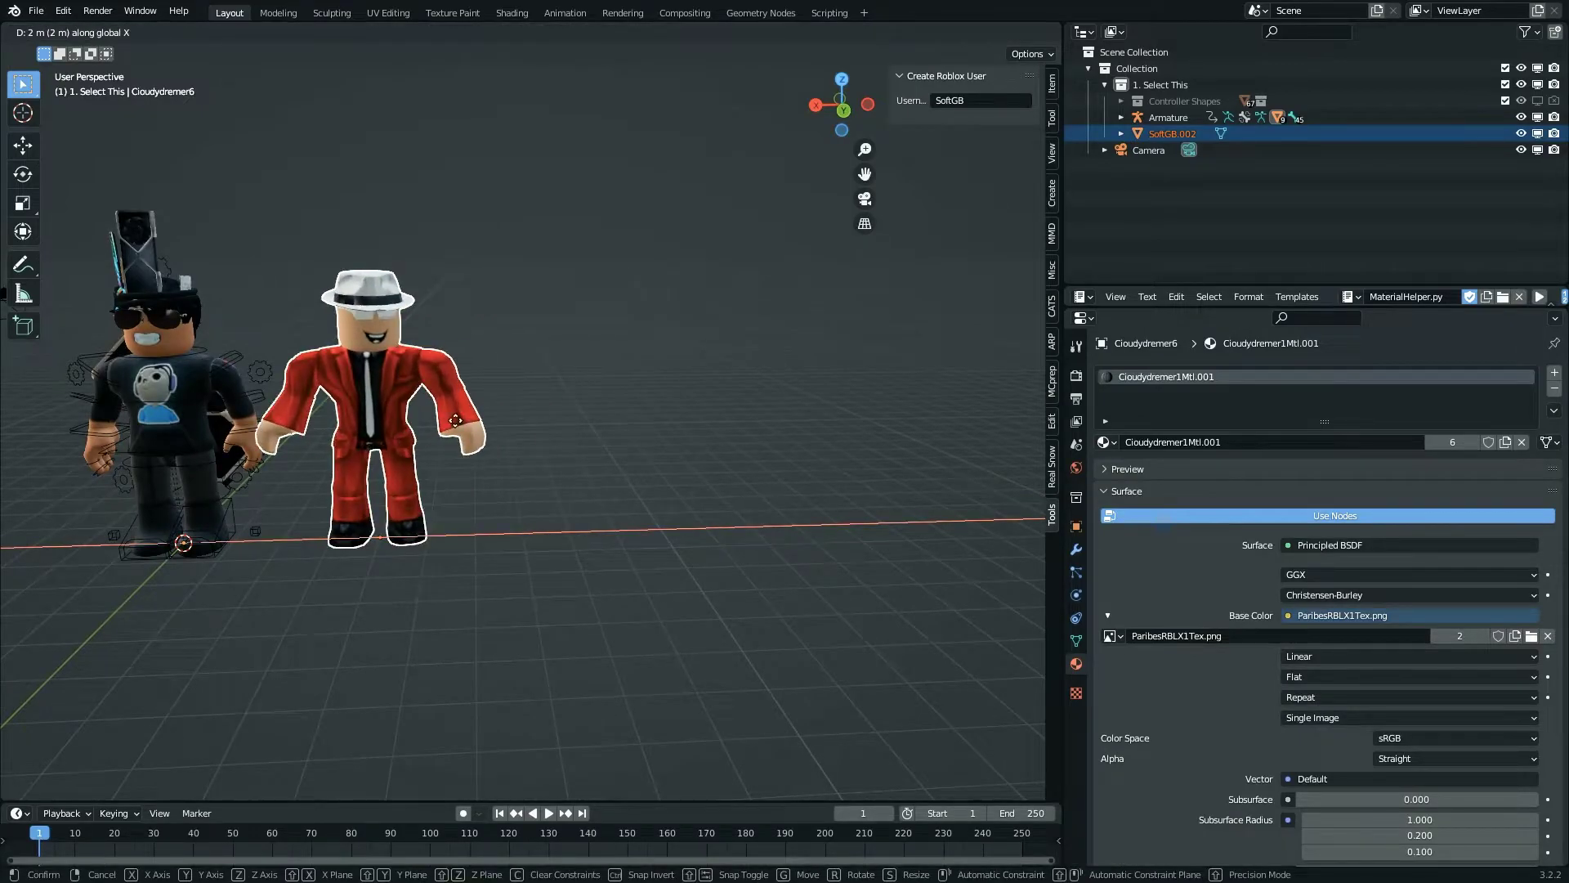
{"action": "left_click", "coordinate": [461, 431]}
{"action": "key", "text": "Tab"}
{"action": "left_click_drag", "start_coordinate": [414, 280], "coordinate": [350, 189]}
{"action": "key", "text": "Tab"}
- Merge the SoftGB mesh's vertices by distance and convert its triangles to quads
{"action": "left_click_drag", "start_coordinate": [648, 554], "coordinate": [384, 352]}
{"action": "left_click", "coordinate": [436, 384]}
{"action": "key", "text": "Tab"}
{"action": "key", "text": "F3"}
{"action": "type", "text": "merge"}
{"action": "left_click", "coordinate": [479, 416]}
{"action": "key", "text": "F3"}
{"action": "type", "text": "tris t"}
{"action": "key", "text": "Return"}
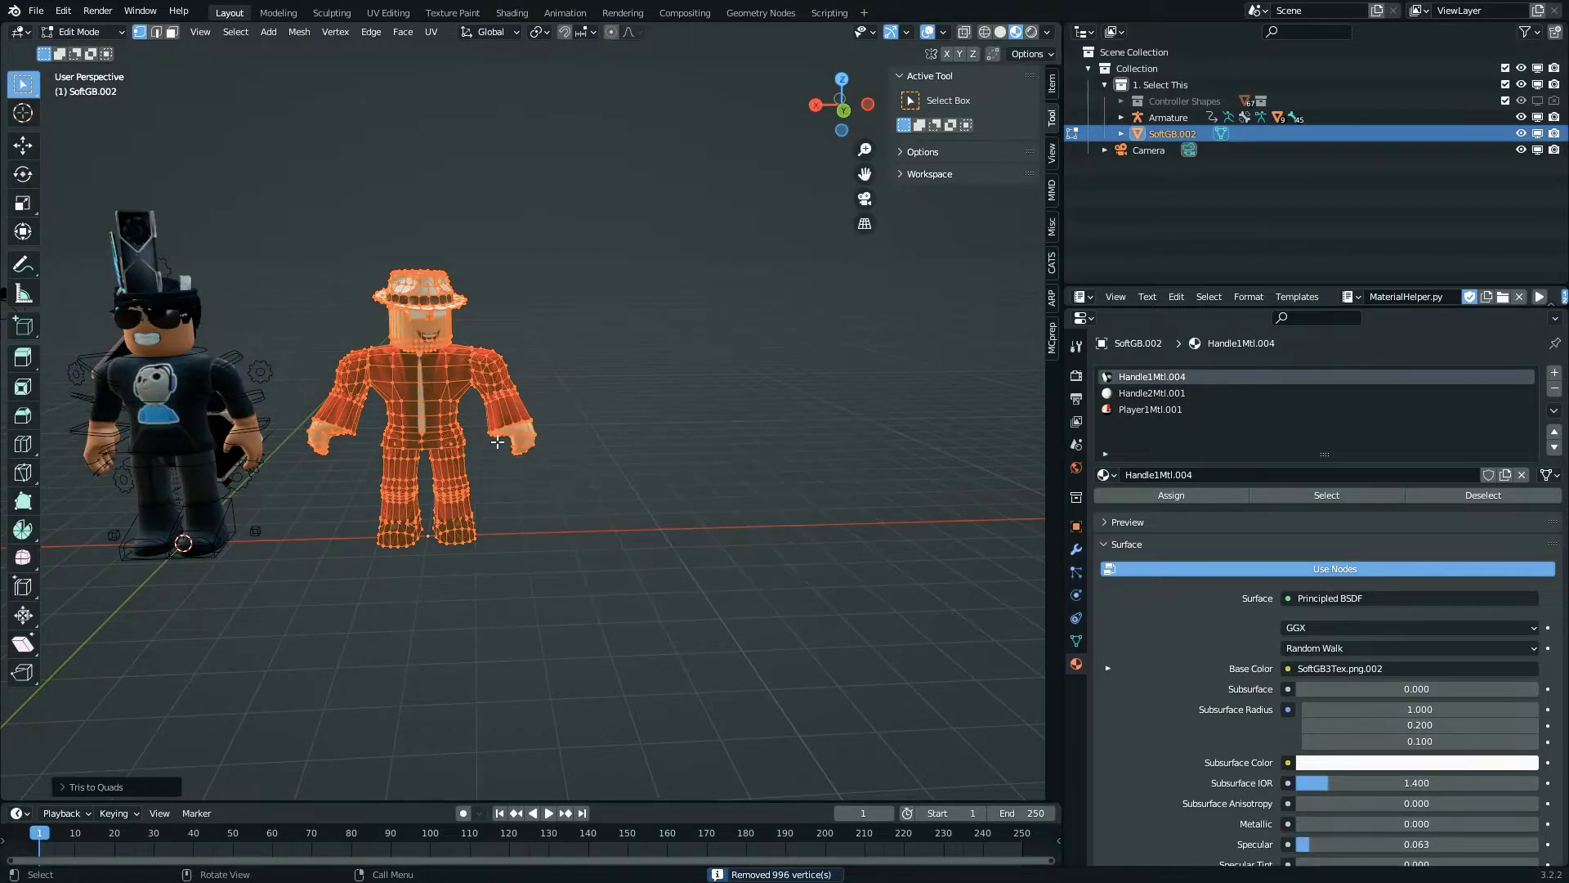
- Add a Weighted Normal modifier and a Subdivision Surface modifier to the SoftGB character
{"action": "key", "text": "Tab"}
{"action": "left_click", "coordinate": [1076, 550]}
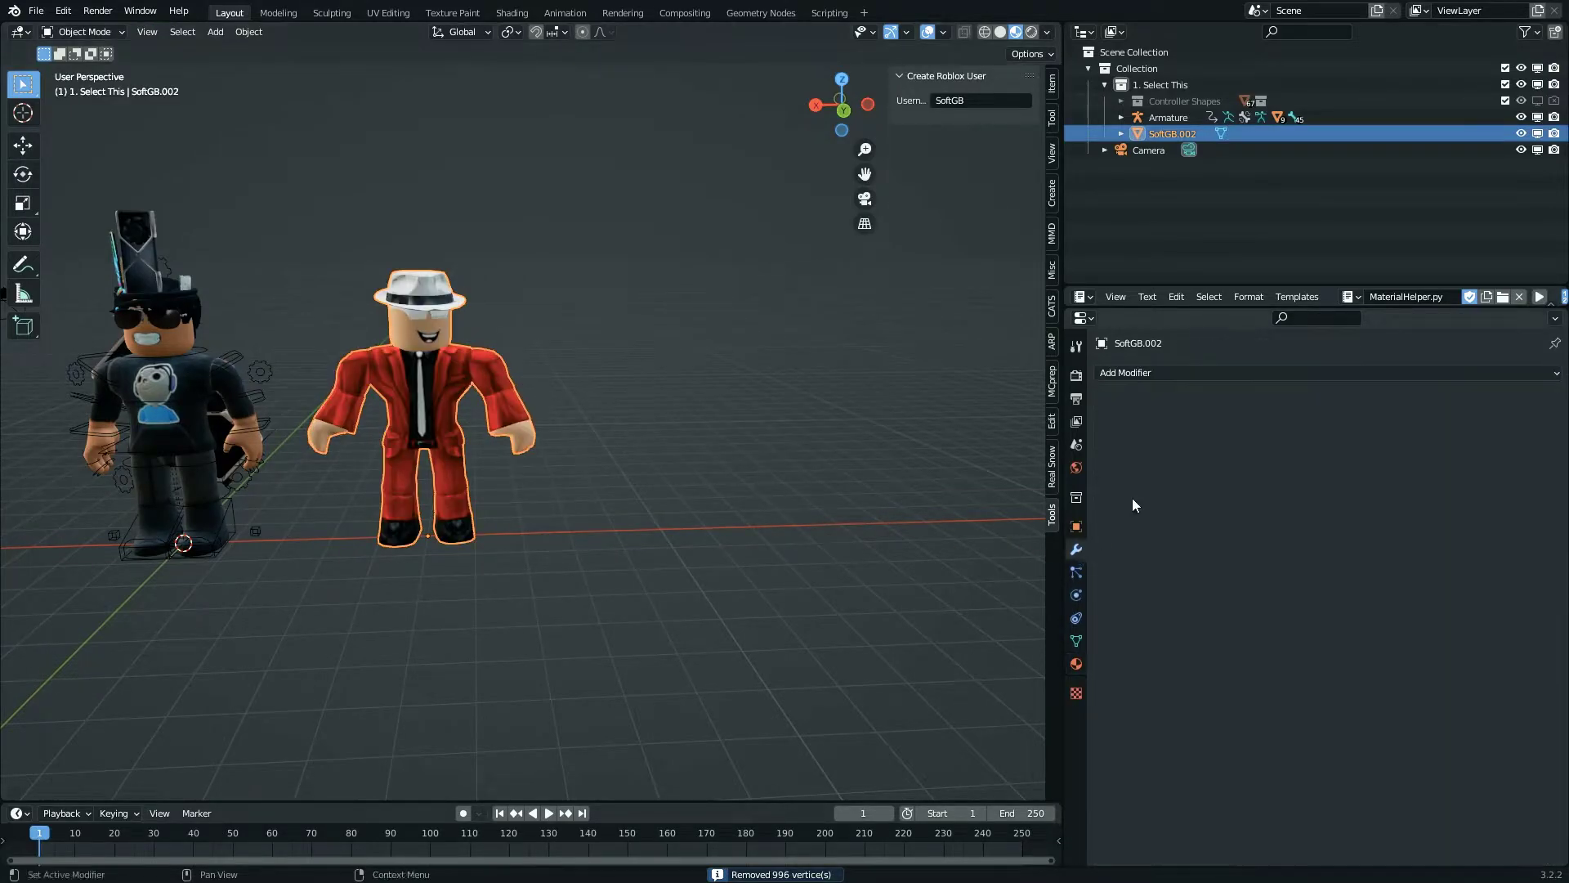
{"action": "left_click", "coordinate": [1164, 376]}
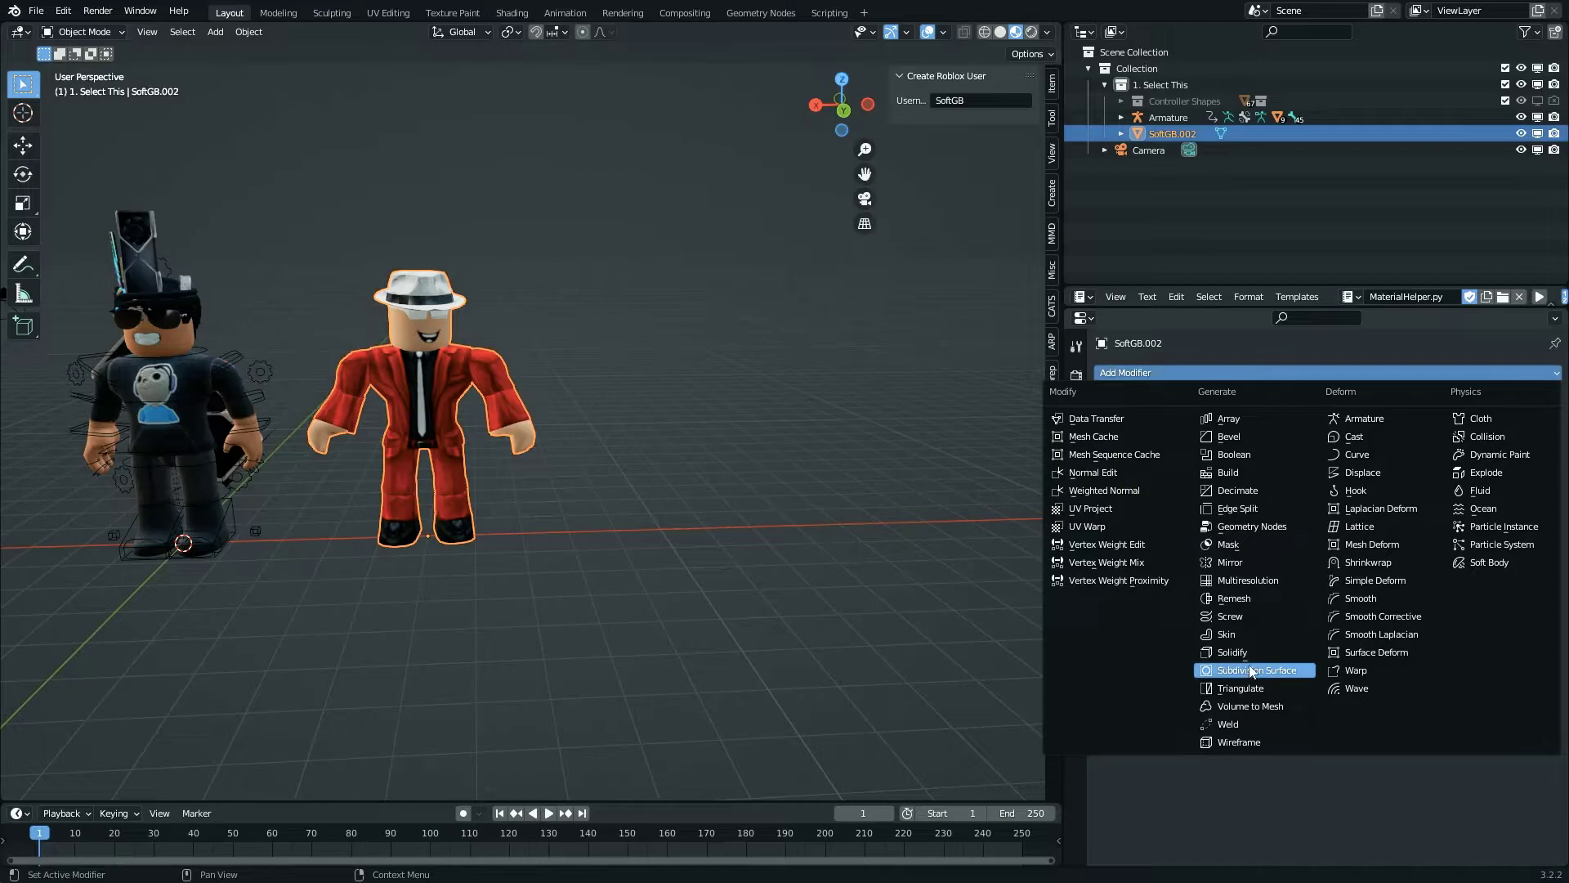
{"action": "left_click", "coordinate": [1108, 491]}
{"action": "left_click", "coordinate": [1185, 373]}
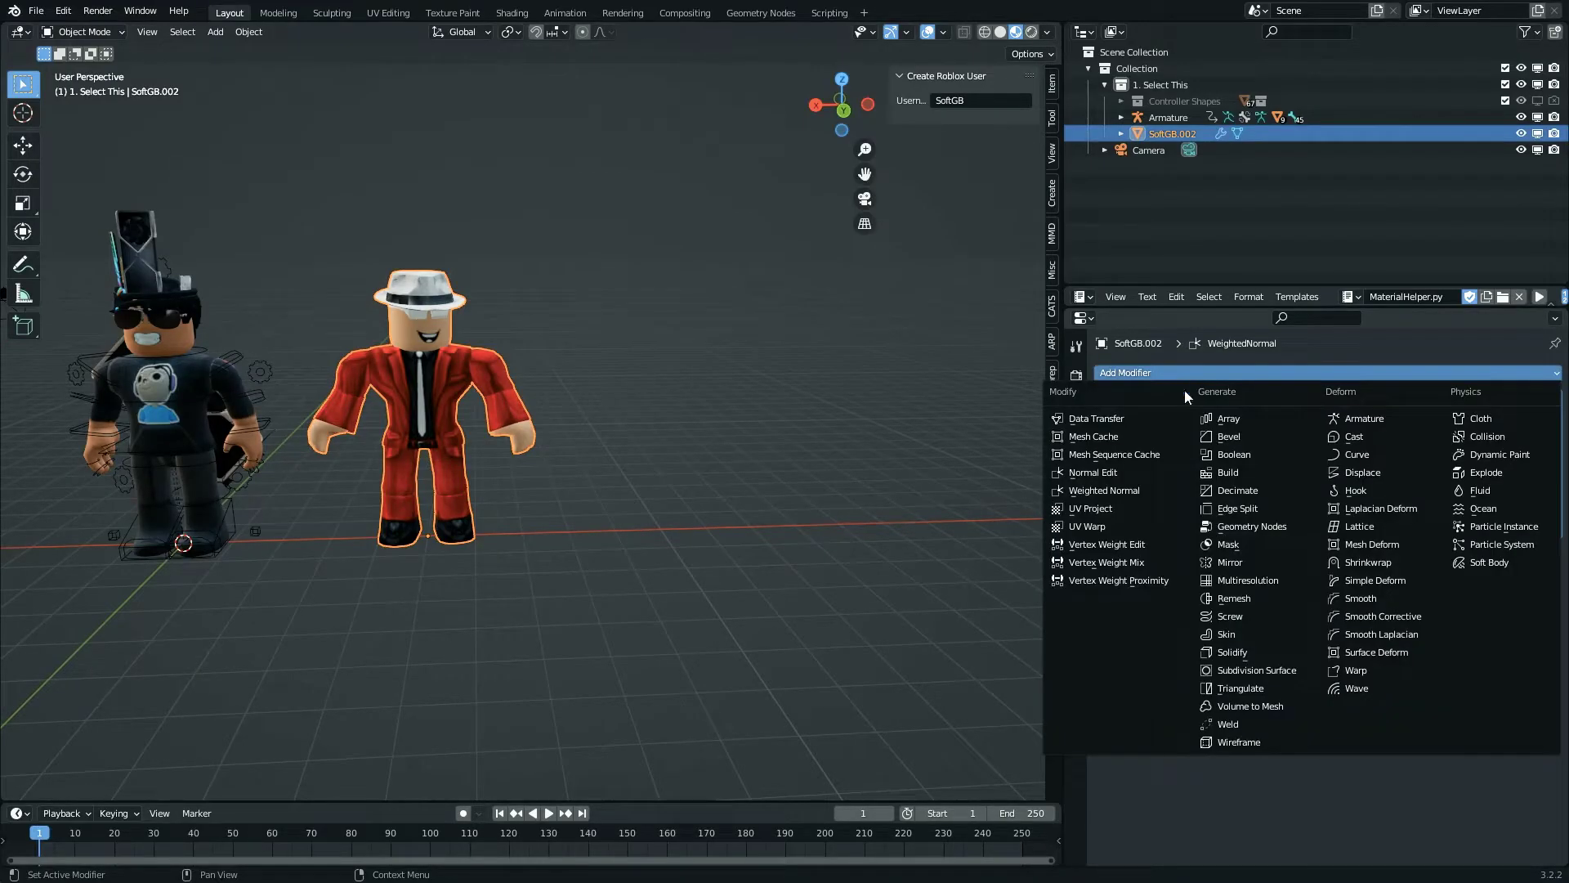
{"action": "left_click", "coordinate": [1223, 667]}
- Select all geometry linked to the SoftGB character's hat and crease its edges to 1.000
{"action": "key", "text": "shift+grave"}
{"action": "key", "text": "w"}
{"action": "key", "text": "s"}
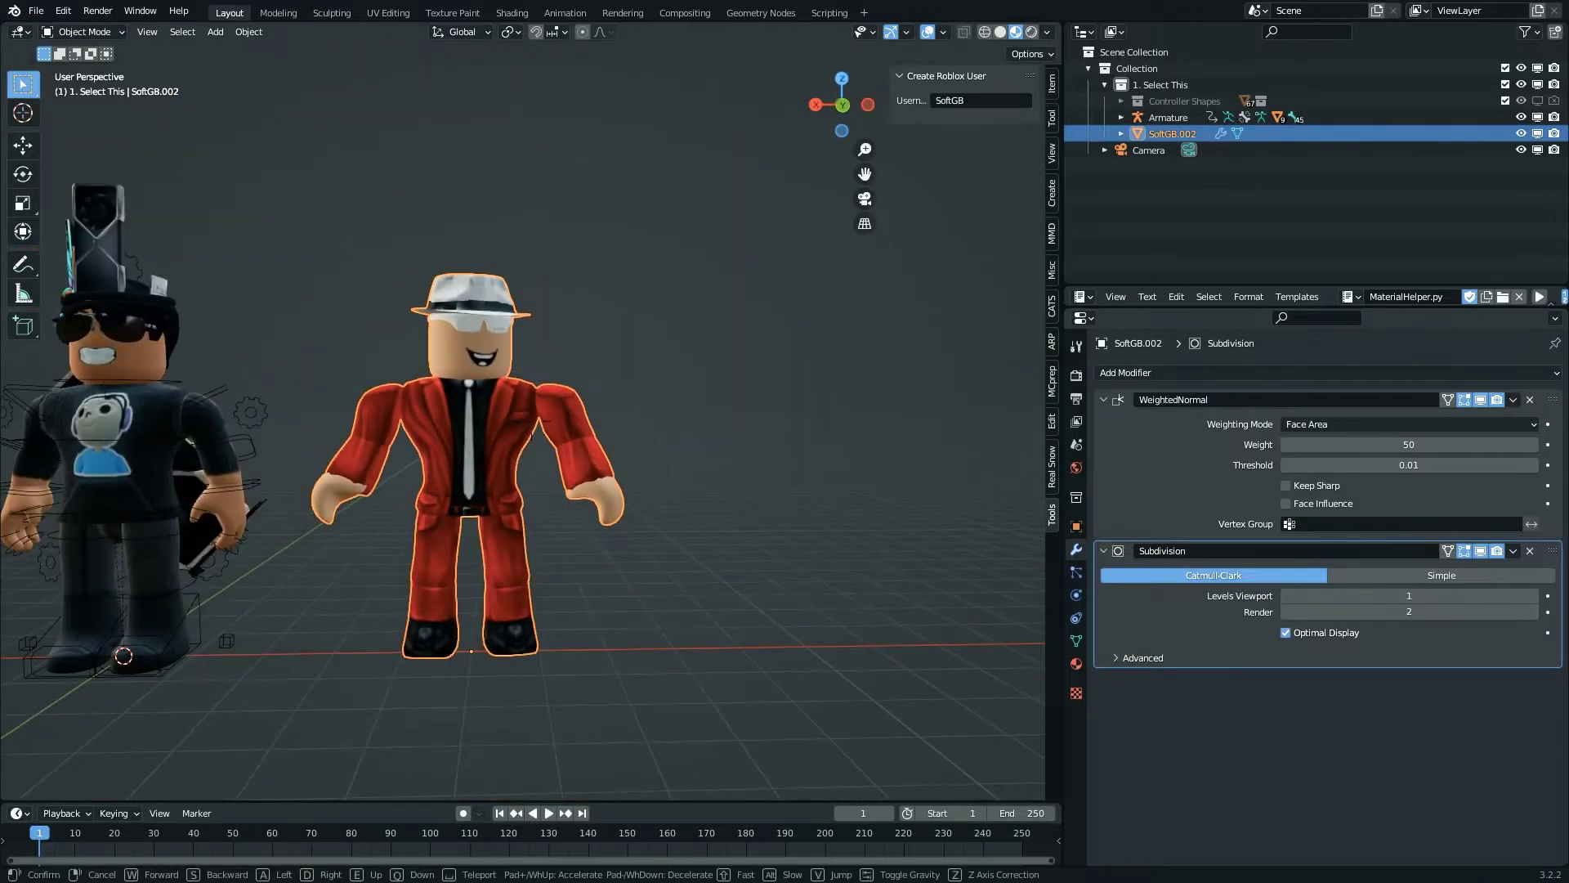
{"action": "key", "text": "w"}
{"action": "key", "text": "s"}
{"action": "left_click", "coordinate": [531, 422]}
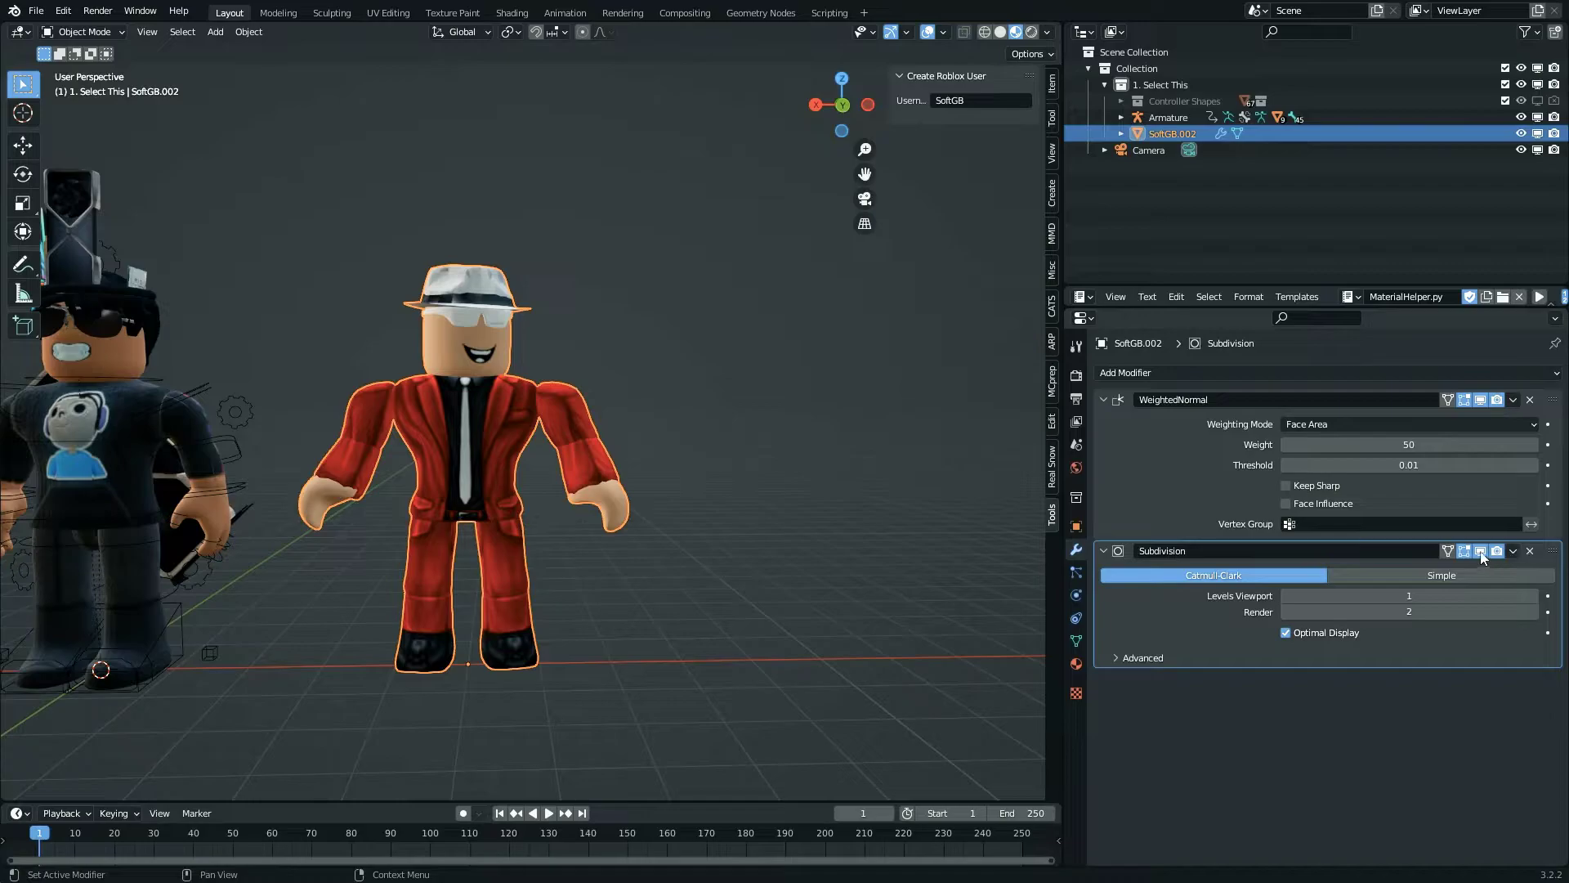
{"action": "key", "text": "Tab"}
{"action": "key", "text": "alt+a"}
{"action": "left_click_drag", "start_coordinate": [540, 278], "coordinate": [365, 248]}
{"action": "key", "text": "ctrl+l"}
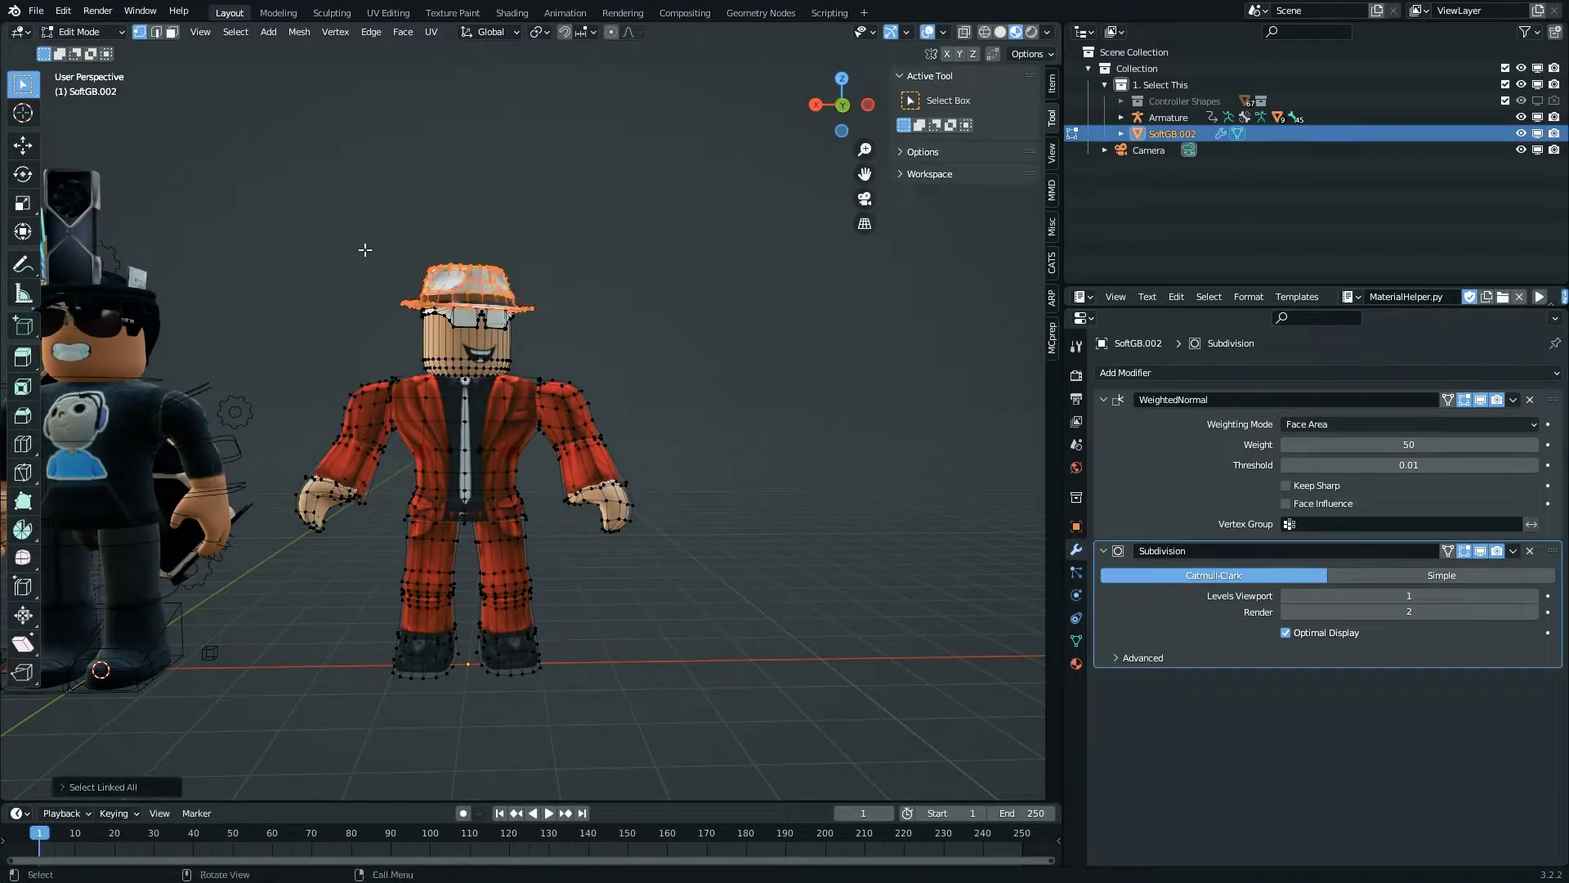
{"action": "key", "text": "shift+e"}
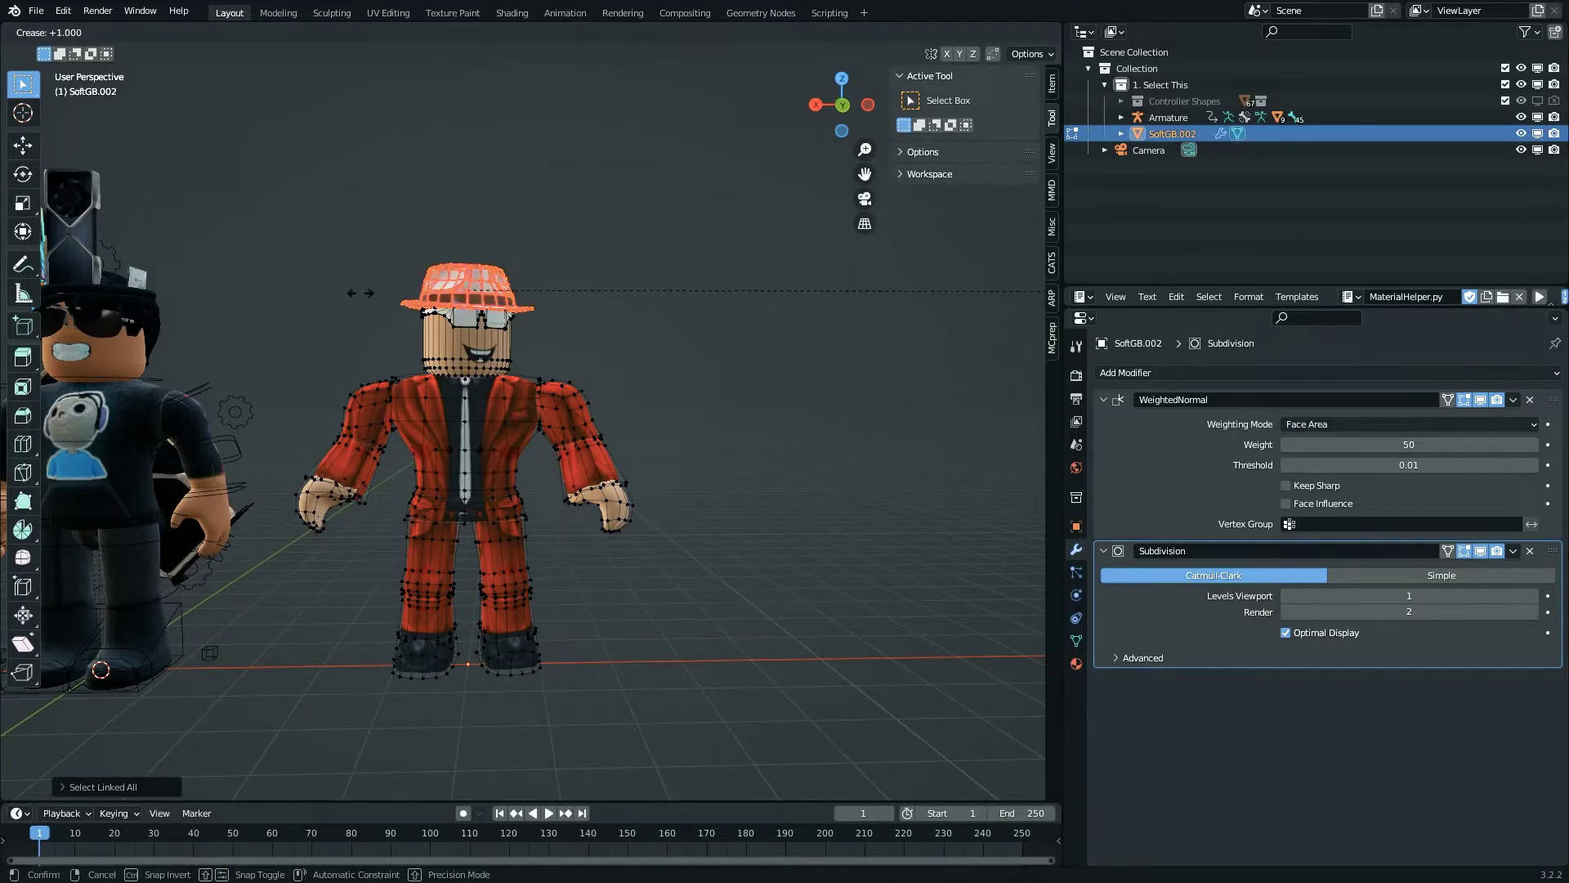
{"action": "left_click", "coordinate": [359, 293]}
{"action": "key", "text": "Tab"}
- Reposition the SoftGB character next to the rigged character and keep it selected
{"action": "left_click", "coordinate": [513, 322], "text": "shift"}
{"action": "left_click", "coordinate": [587, 468]}
{"action": "key", "text": "shift+grave"}
{"action": "left_click", "coordinate": [531, 421]}
{"action": "key", "text": "g"}
{"action": "left_click", "coordinate": [478, 429]}
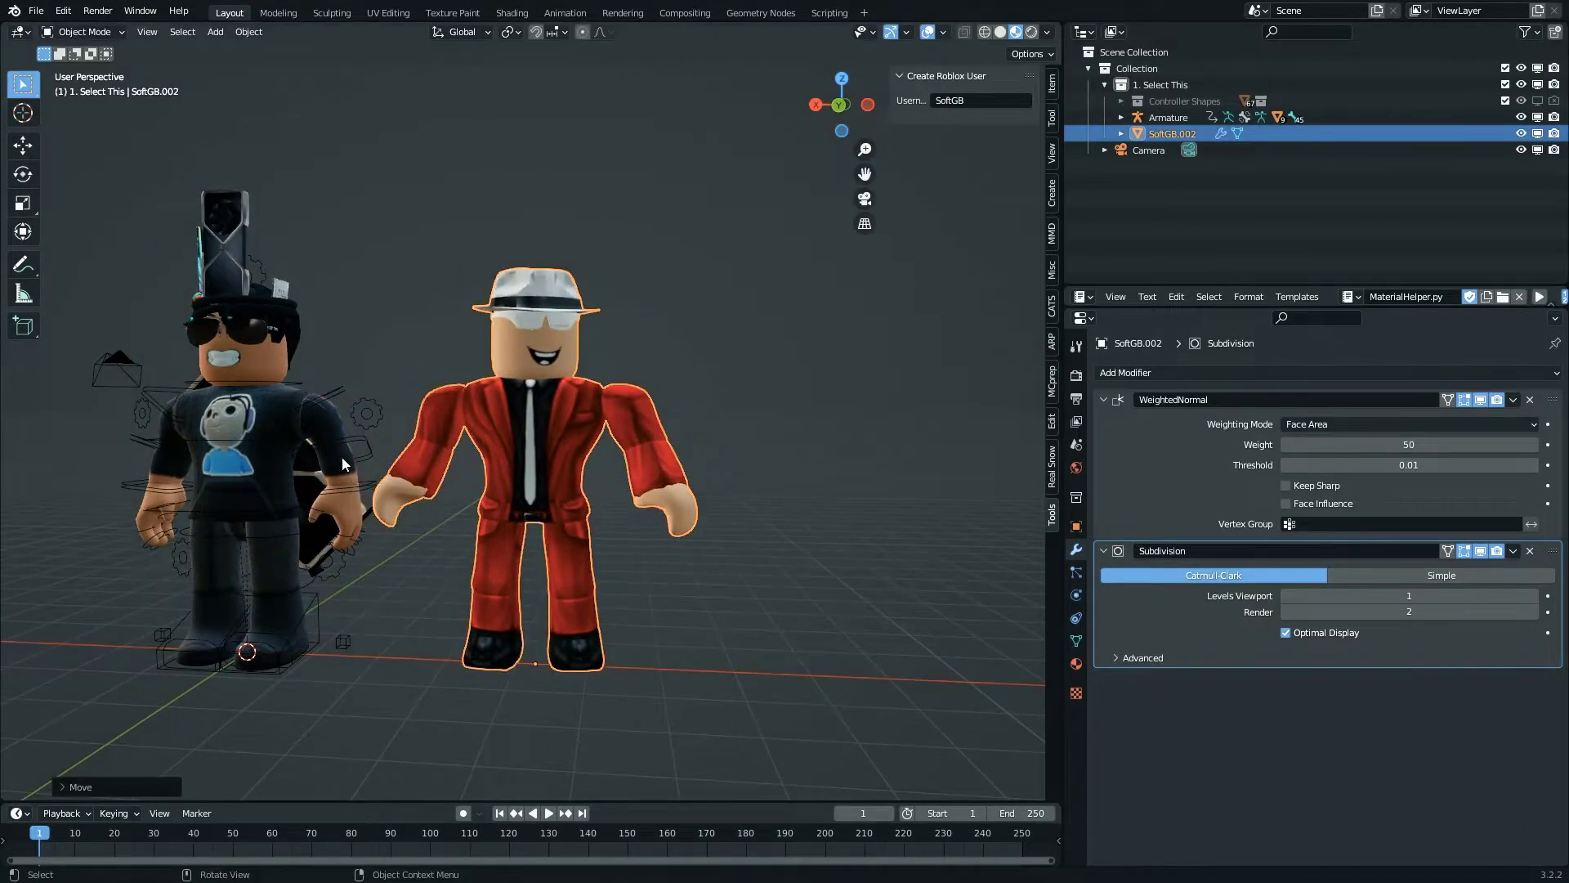
{"action": "left_click", "coordinate": [363, 448]}
{"action": "left_click", "coordinate": [533, 401]}
- Import the Roblox character of user i5K with the Add Character mesh option
{"action": "left_click", "coordinate": [997, 100]}
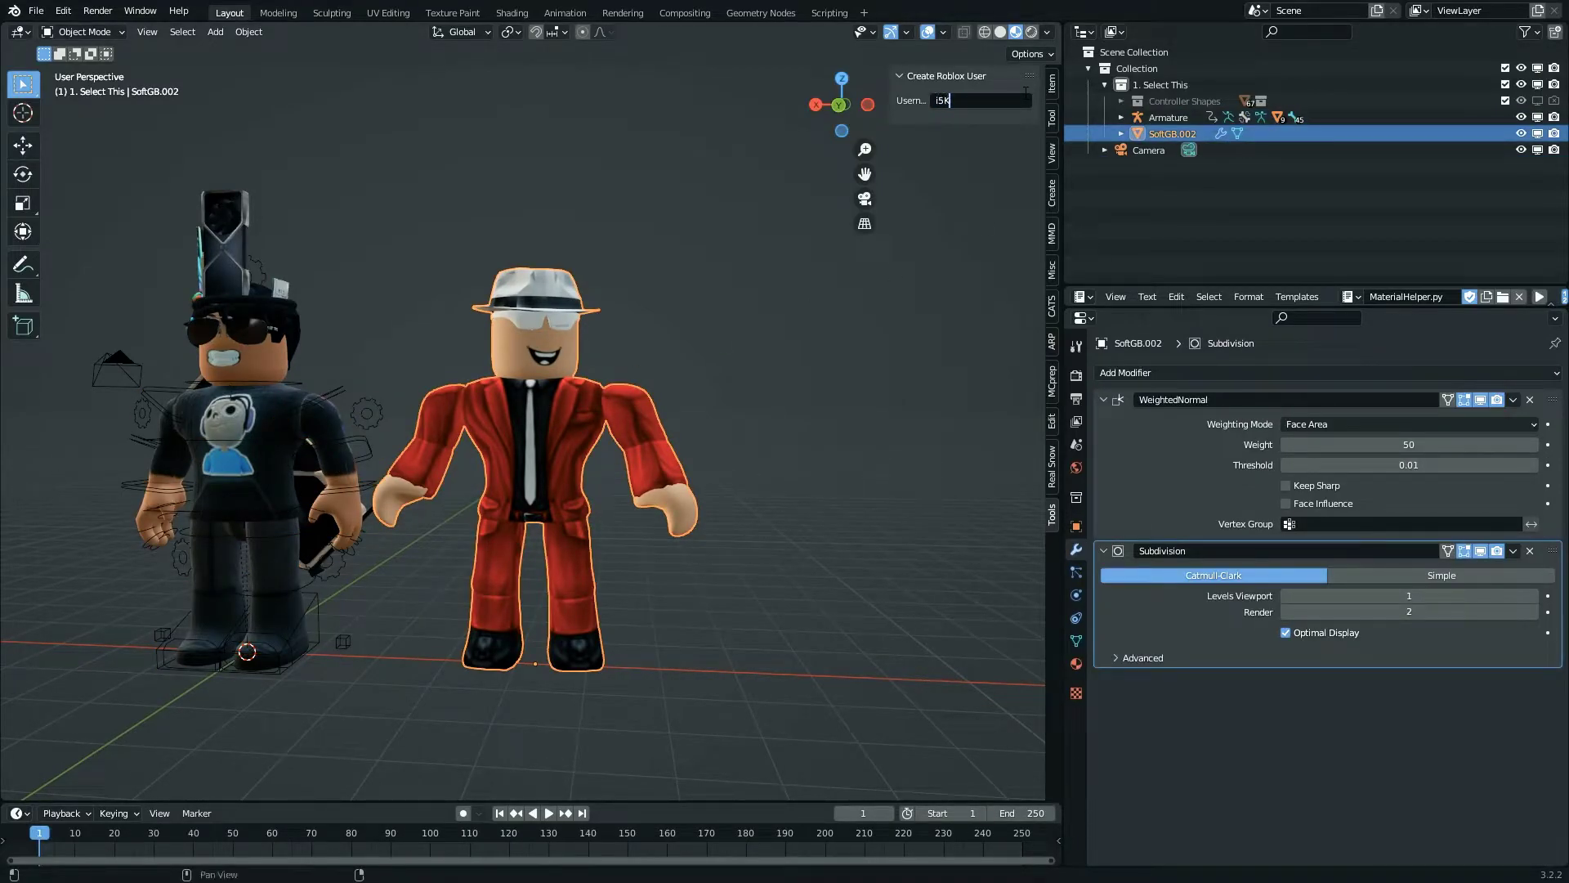
{"action": "key", "text": "Return"}
{"action": "key", "text": "shift+a"}
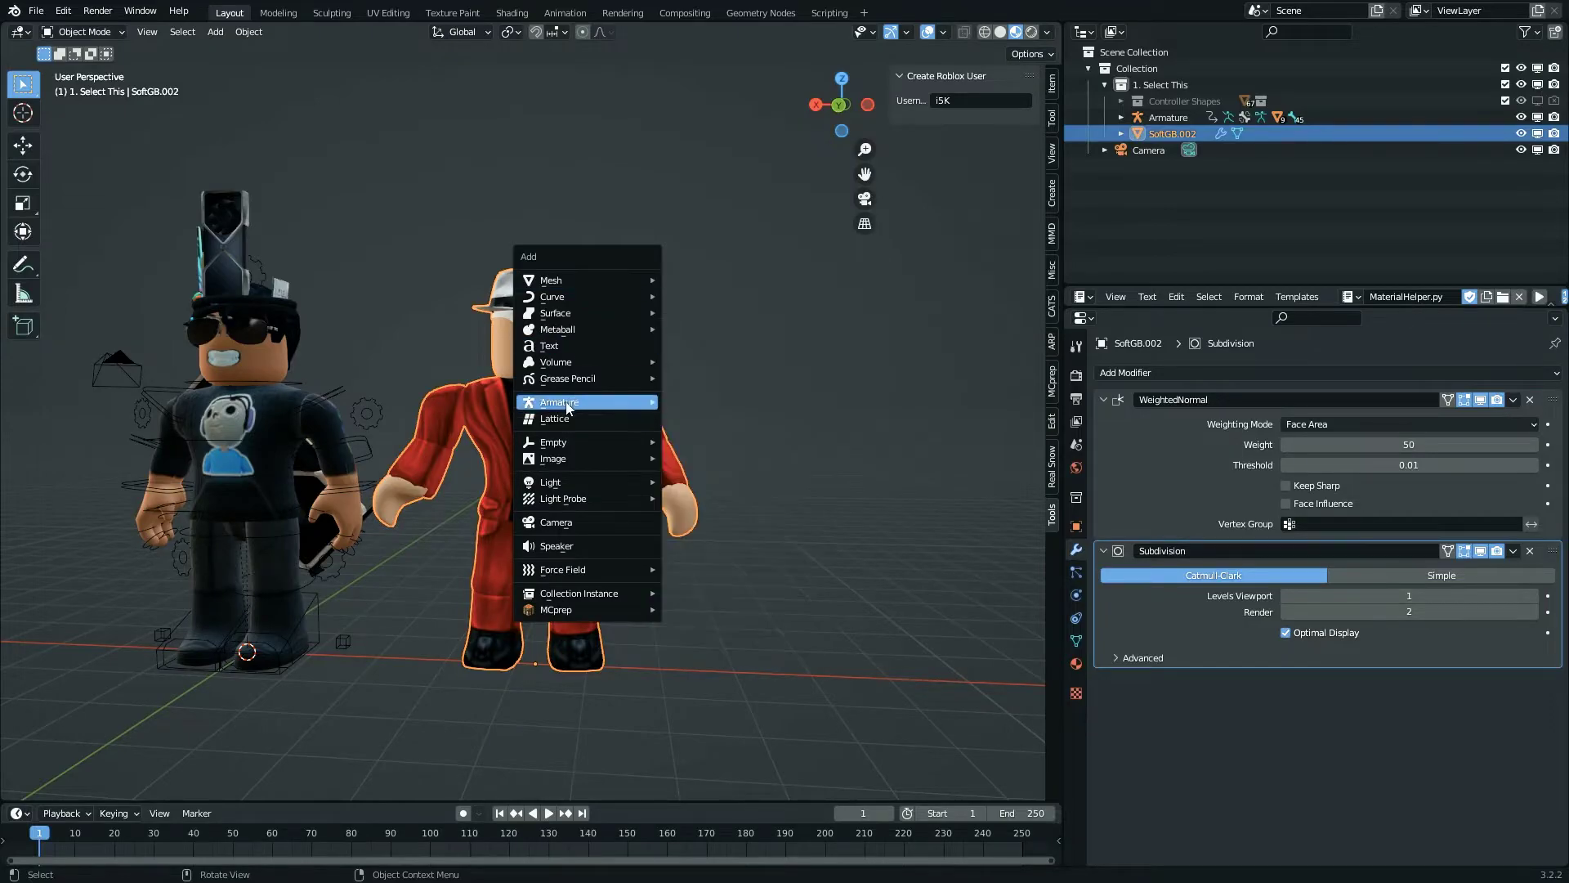
{"action": "mouse_move", "coordinate": [609, 280]}
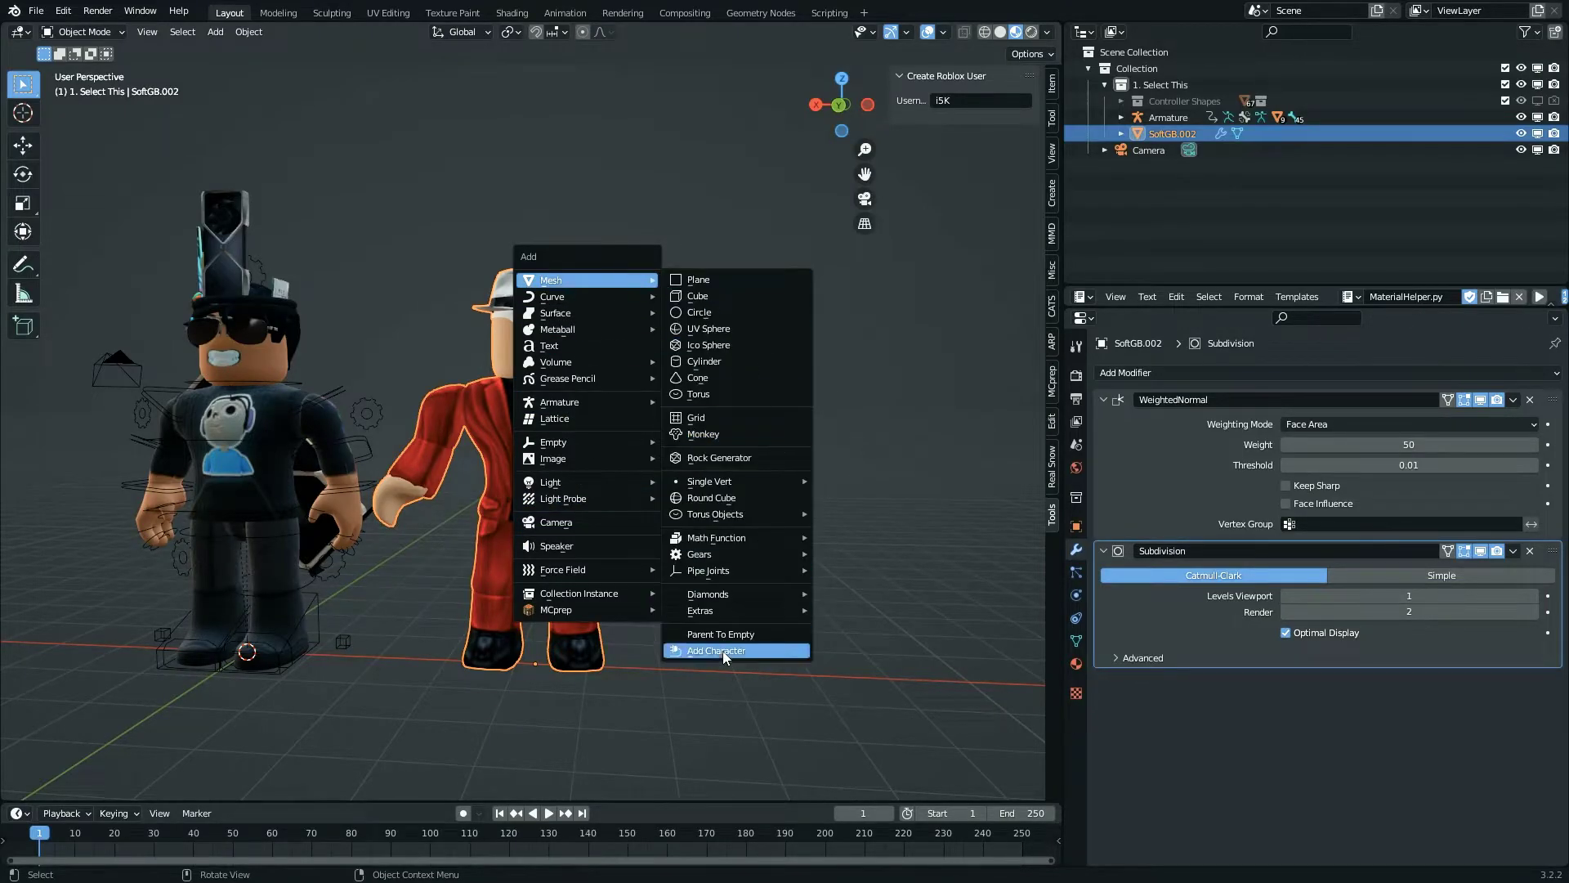
{"action": "left_click", "coordinate": [722, 651]}
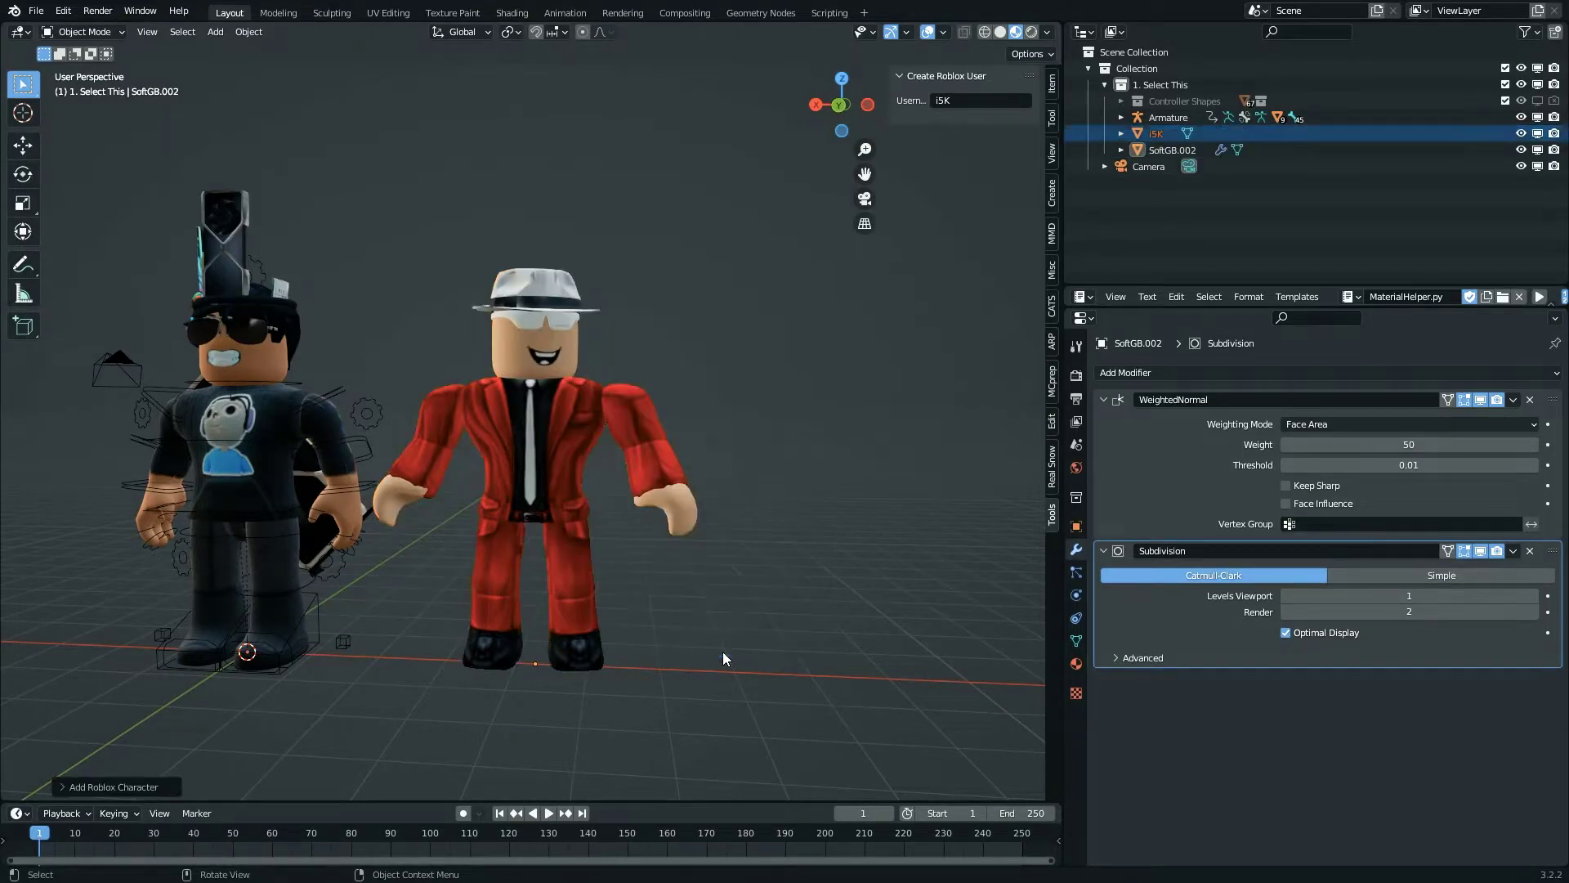
- Lower the i5K character along Z into view and move it along X to stand beyond the SoftGB character
{"action": "scroll", "coordinate": [715, 597], "scroll_direction": "down", "scroll_amount": 10}
{"action": "key", "text": "g"}
{"action": "key", "text": "z"}
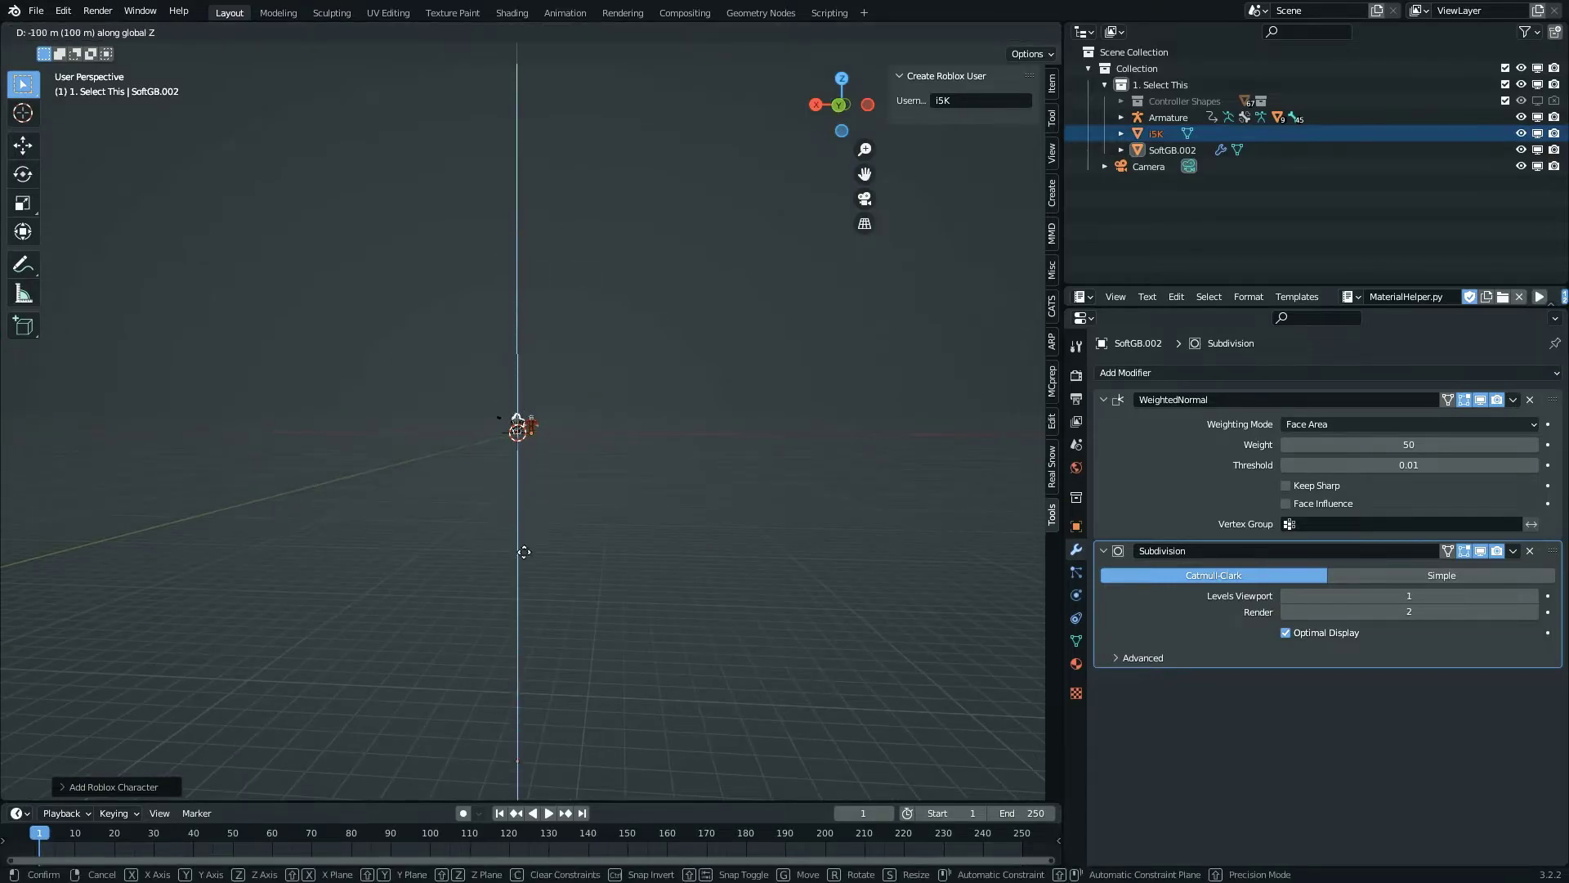
{"action": "left_click", "coordinate": [1044, 431]}
{"action": "scroll", "coordinate": [606, 407], "scroll_direction": "up", "scroll_amount": 8}
{"action": "key", "text": "g"}
{"action": "key", "text": "x"}
{"action": "left_click", "coordinate": [854, 456]}
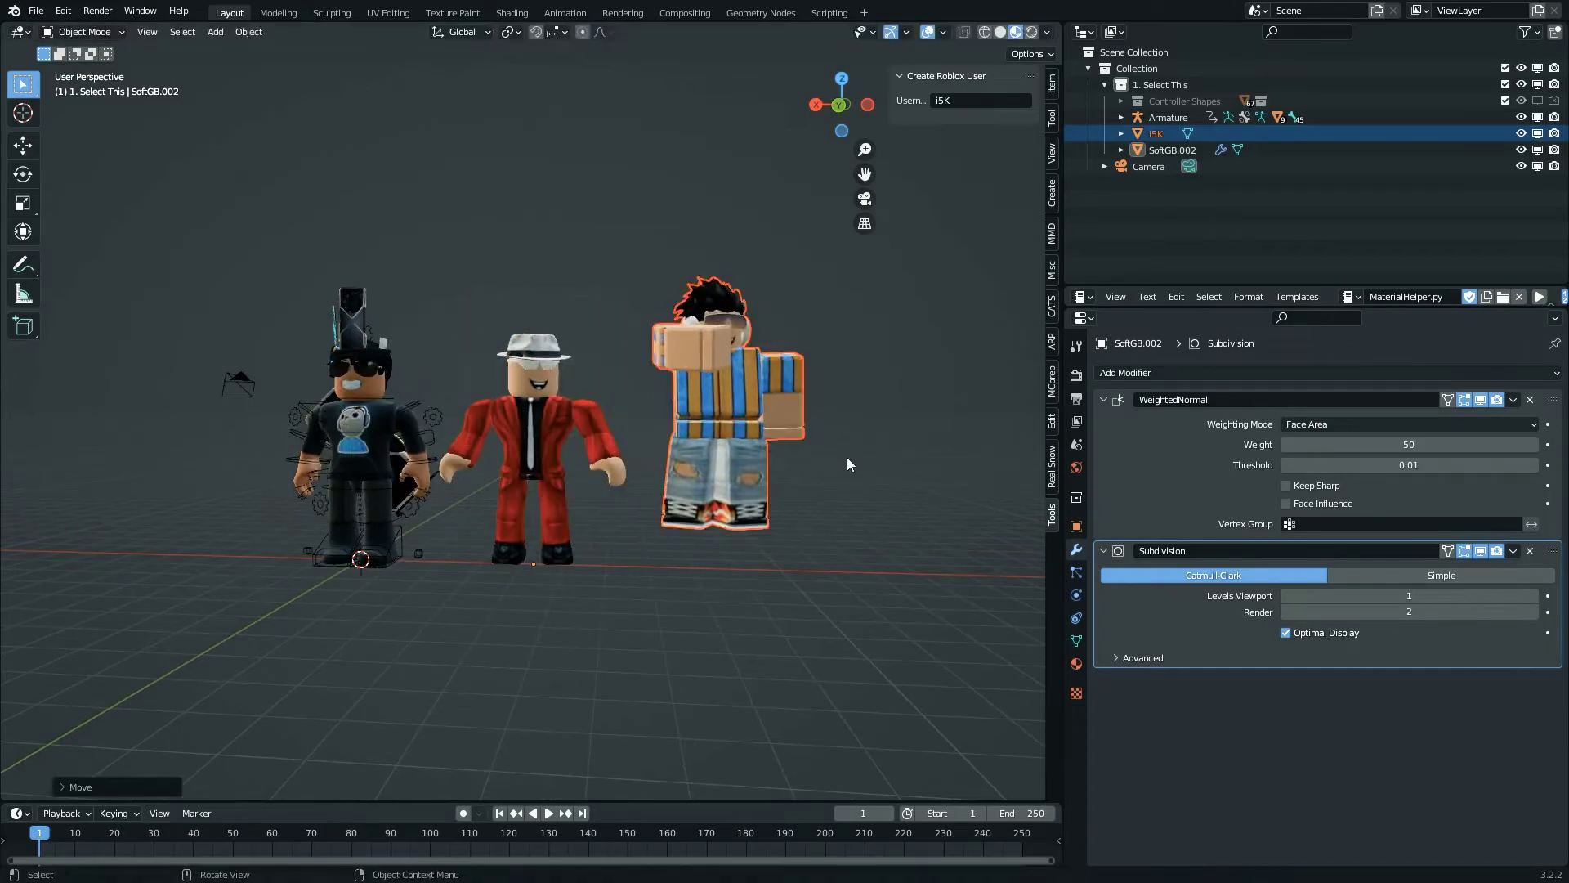
- Lower the i5K character along Z until its feet meet the ground line, and deselect it
{"action": "key", "text": "g"}
{"action": "key", "text": "z"}
{"action": "left_click", "coordinate": [824, 483]}
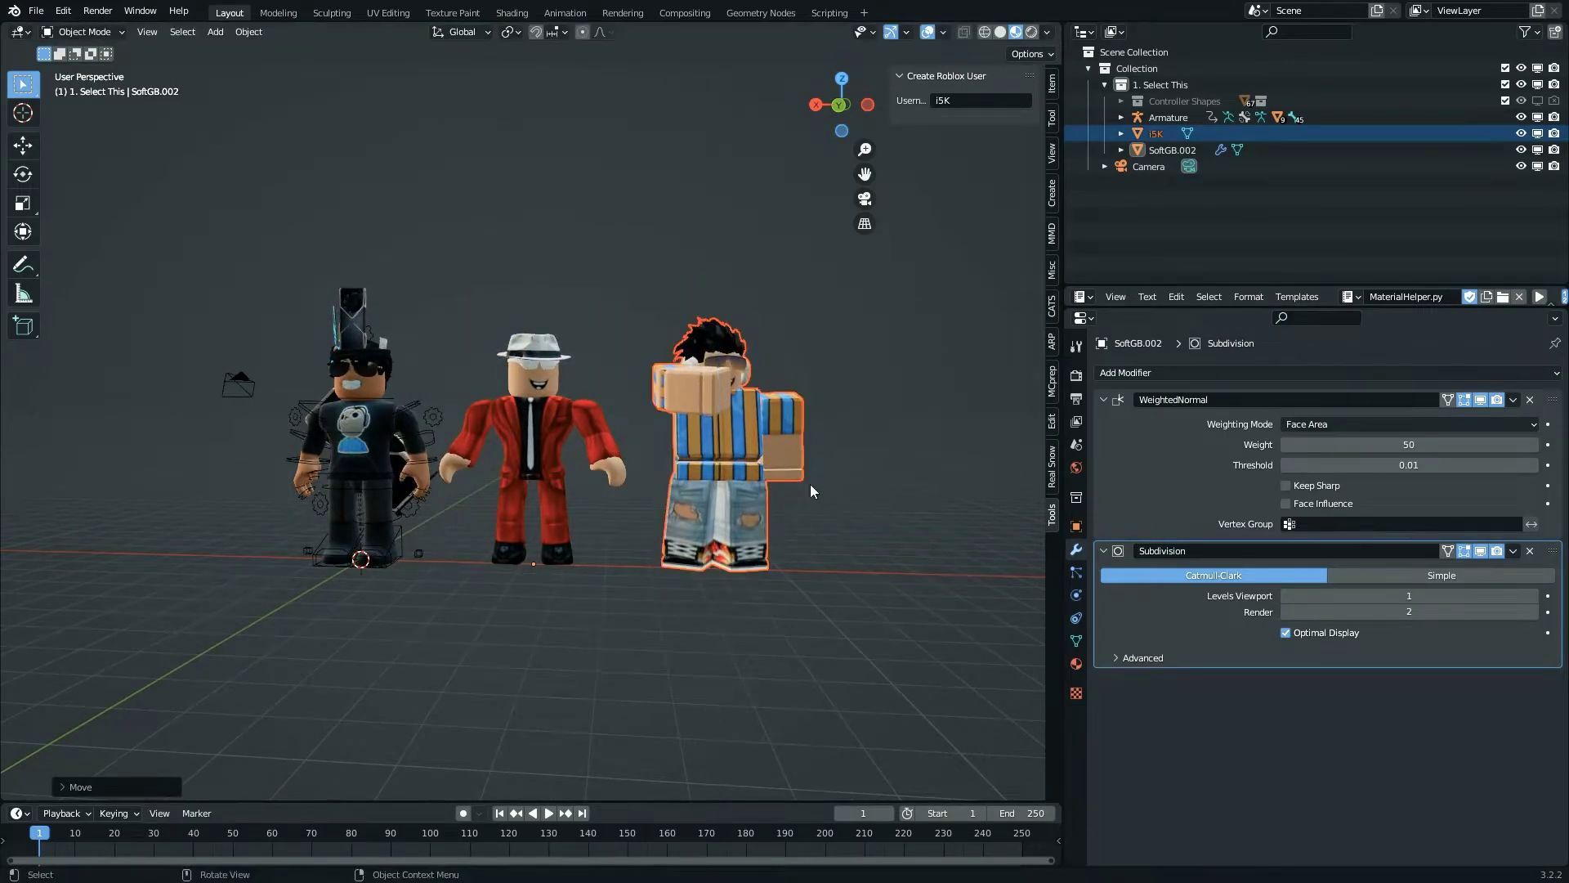
{"action": "left_click", "coordinate": [842, 465]}
{"action": "key", "text": "shift+grave"}
{"action": "key", "text": "s"}
{"action": "left_click", "coordinate": [532, 421]}
{"action": "left_click", "coordinate": [1011, 99]}
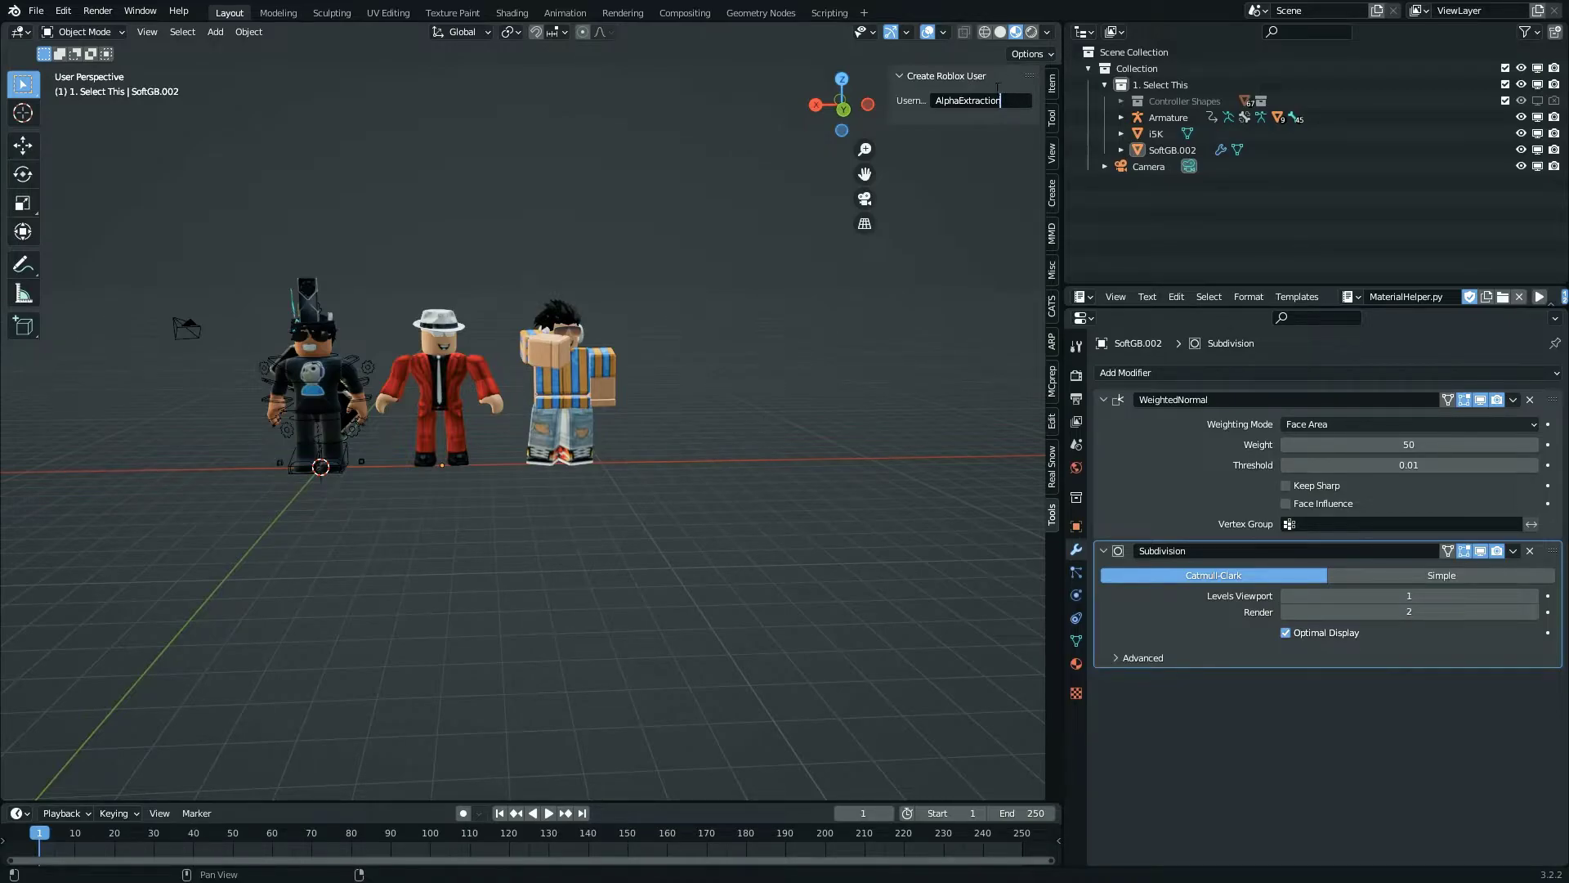
{"action": "key", "text": "shift+a"}
{"action": "mouse_move", "coordinate": [359, 292]}
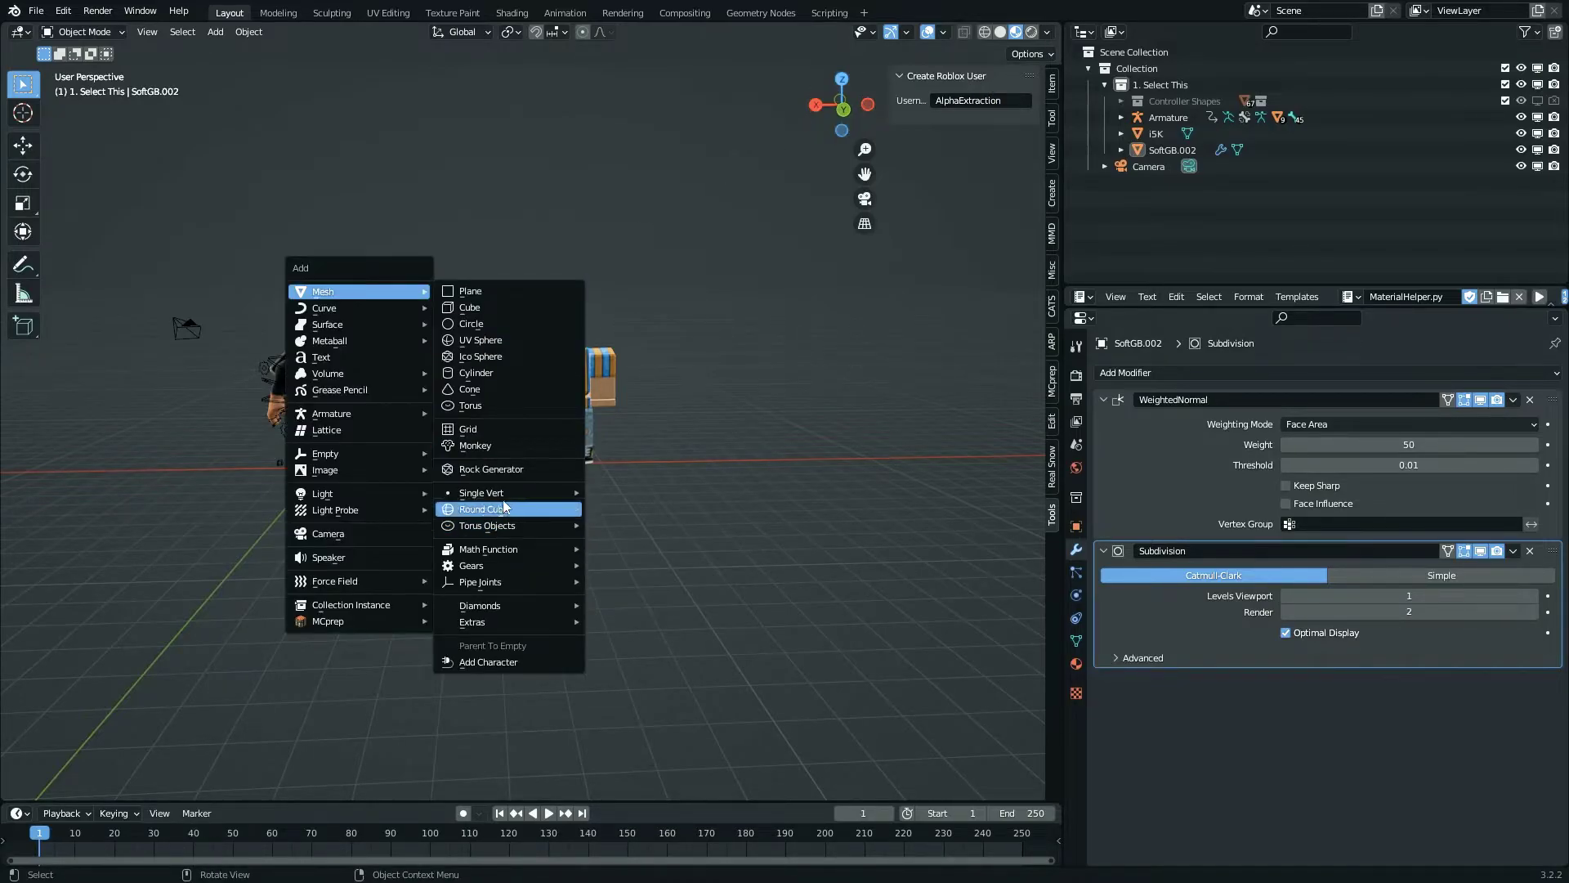
{"action": "left_click", "coordinate": [477, 664]}
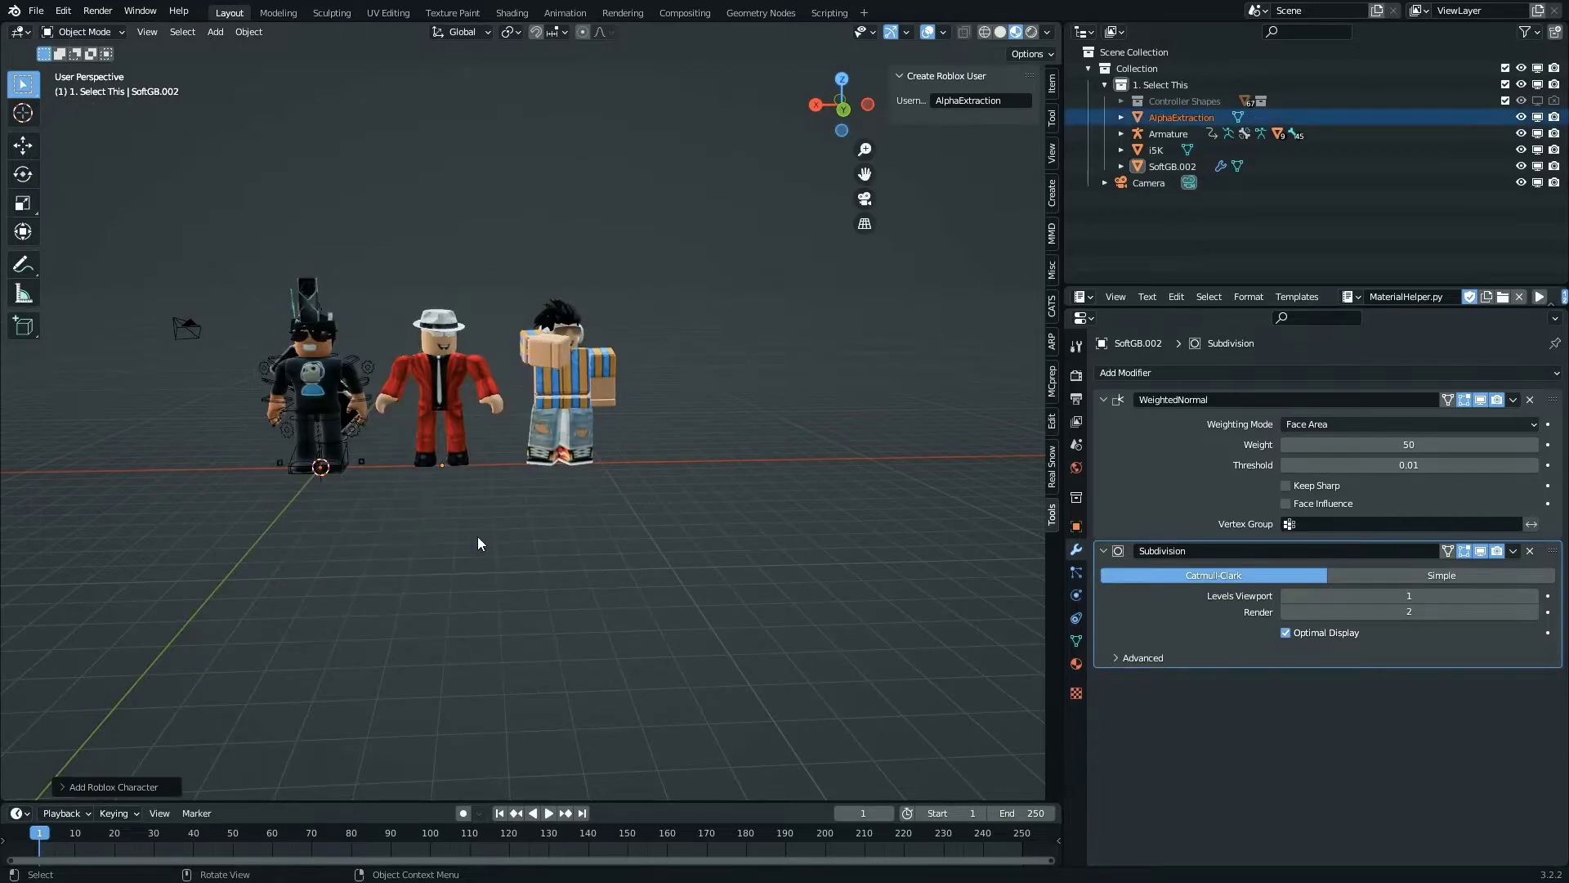
- Lower the AlphaExtraction character about 100 m along Z and move it about 12.6 m along X past the i5K character
{"action": "scroll", "coordinate": [441, 333], "scroll_direction": "down", "scroll_amount": 6}
{"action": "key", "text": "g"}
{"action": "key", "text": "z"}
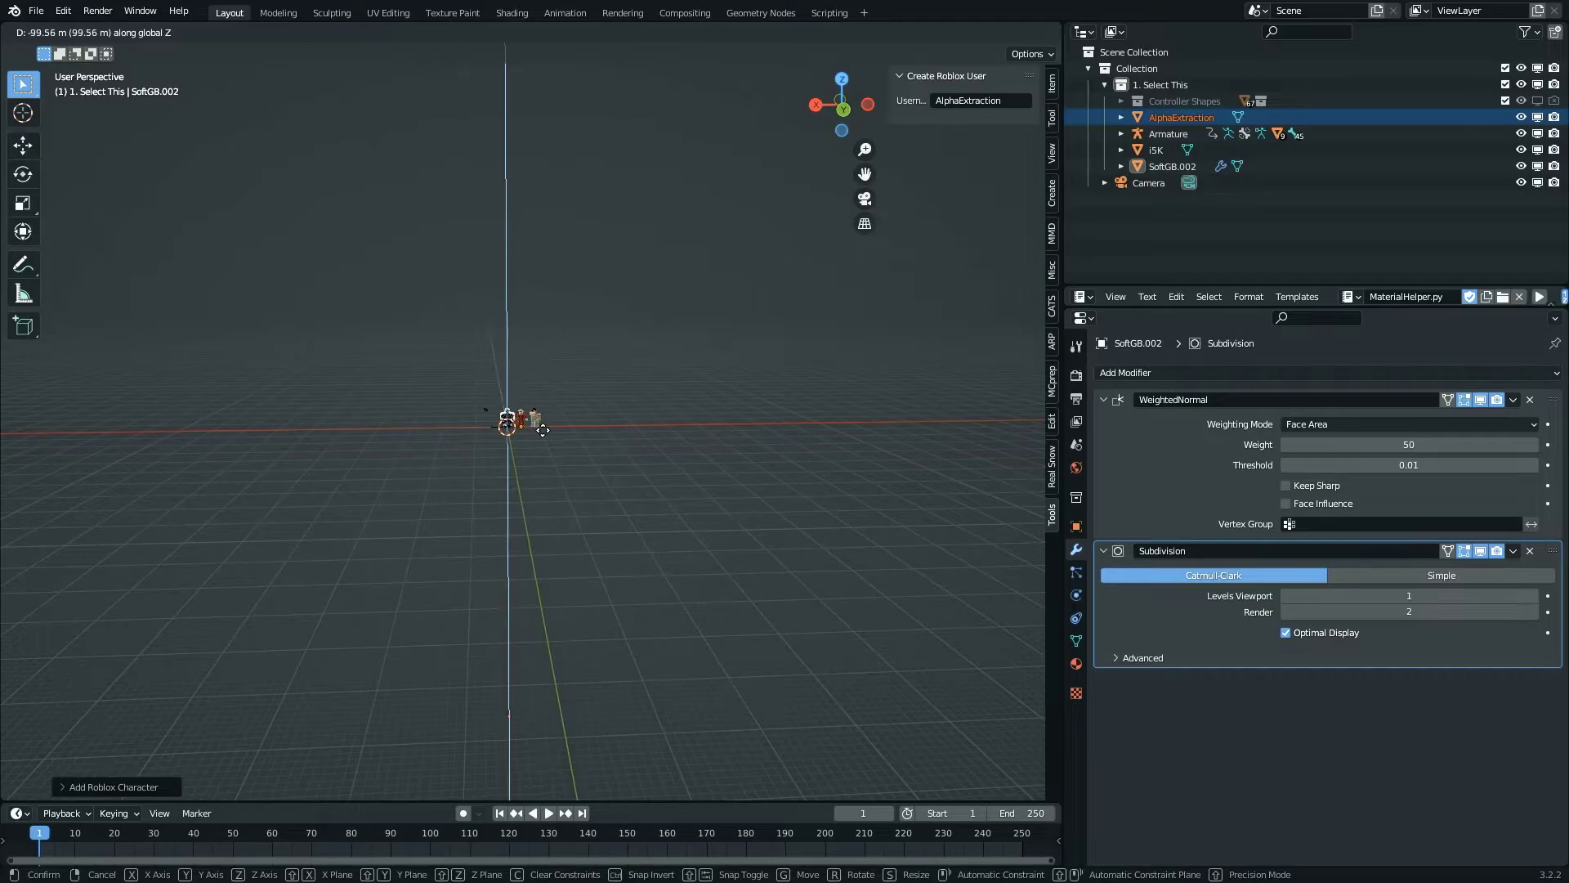
{"action": "left_click", "coordinate": [543, 431]}
{"action": "scroll", "coordinate": [543, 431], "scroll_direction": "up", "scroll_amount": 8}
{"action": "key", "text": "g"}
{"action": "key", "text": "x"}
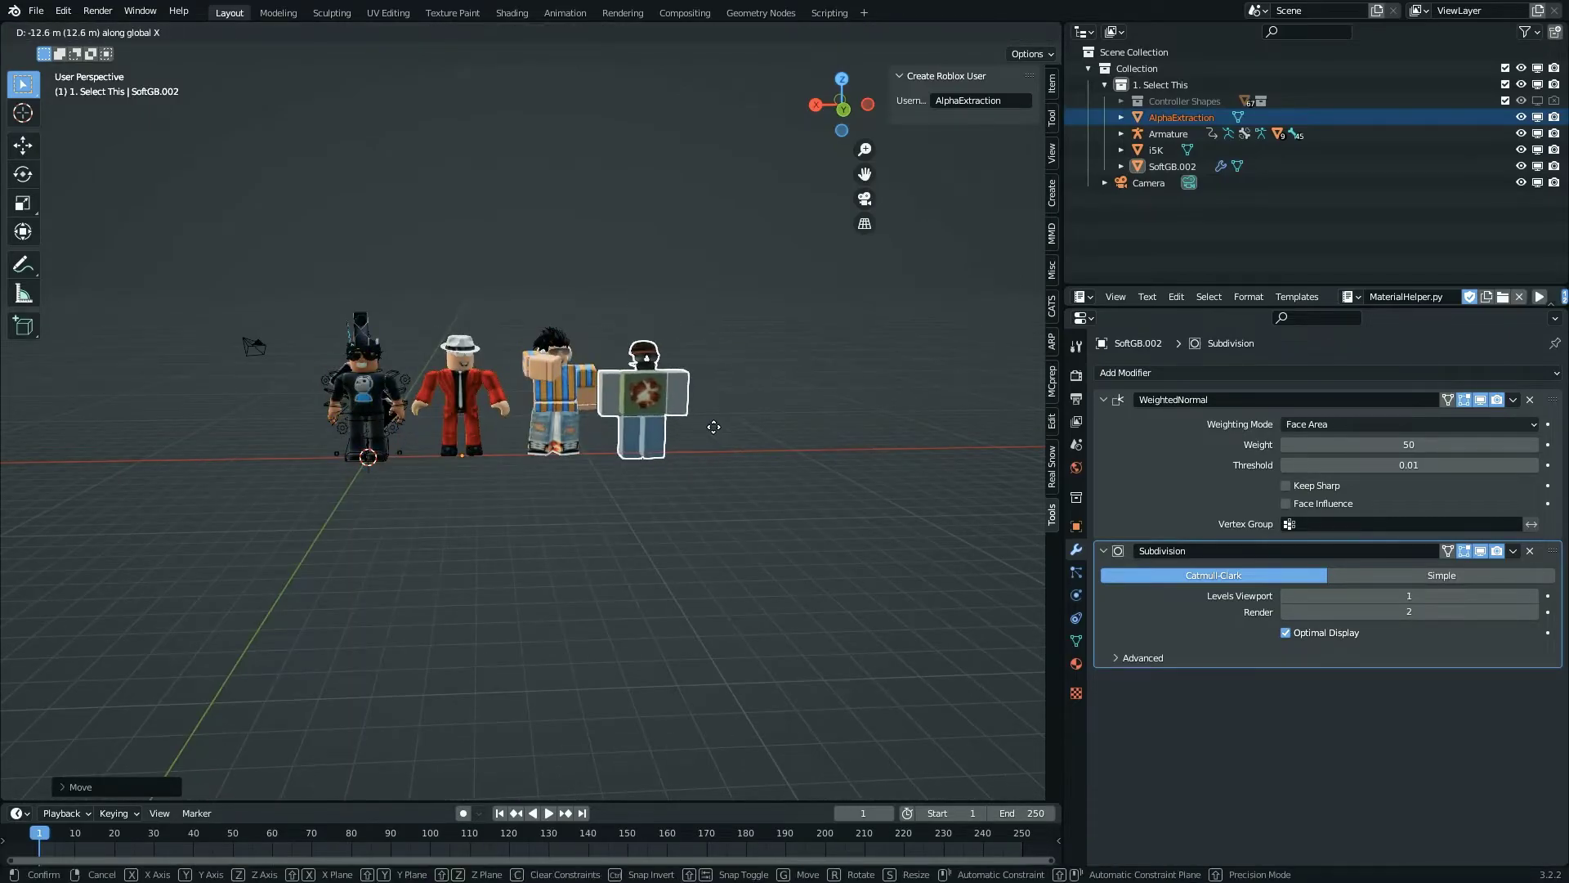
{"action": "left_click", "coordinate": [714, 427]}
- Adjust the AlphaExtraction character's height along Z to line up with the other characters' feet, and deselect it
{"action": "scroll", "coordinate": [731, 430], "scroll_direction": "up", "scroll_amount": 5}
{"action": "key", "text": "g"}
{"action": "key", "text": "z"}
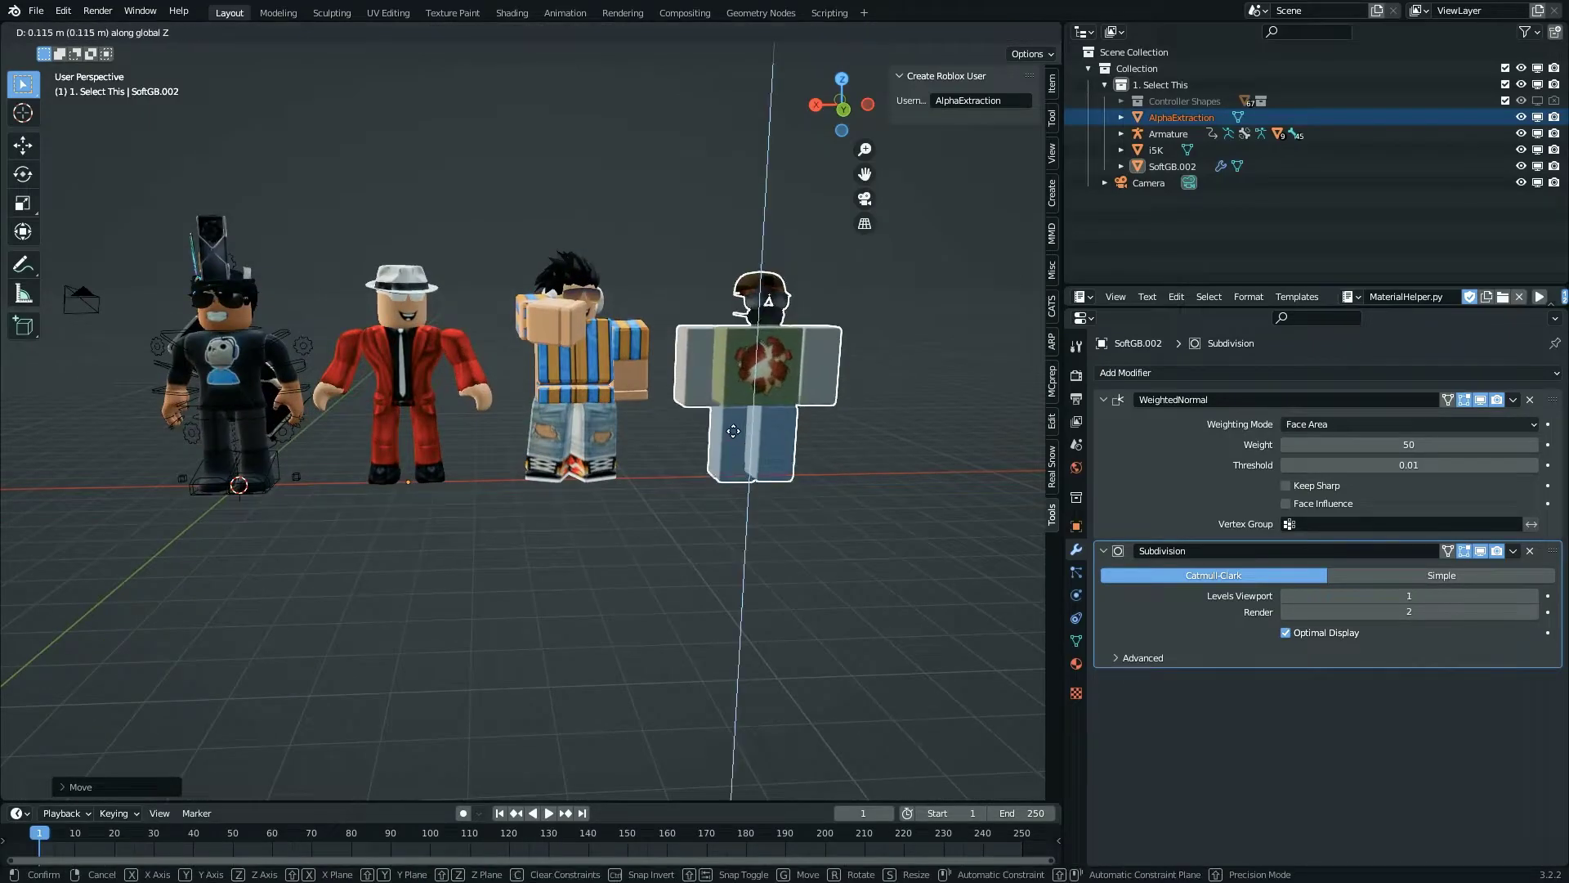
{"action": "left_click", "coordinate": [795, 380]}
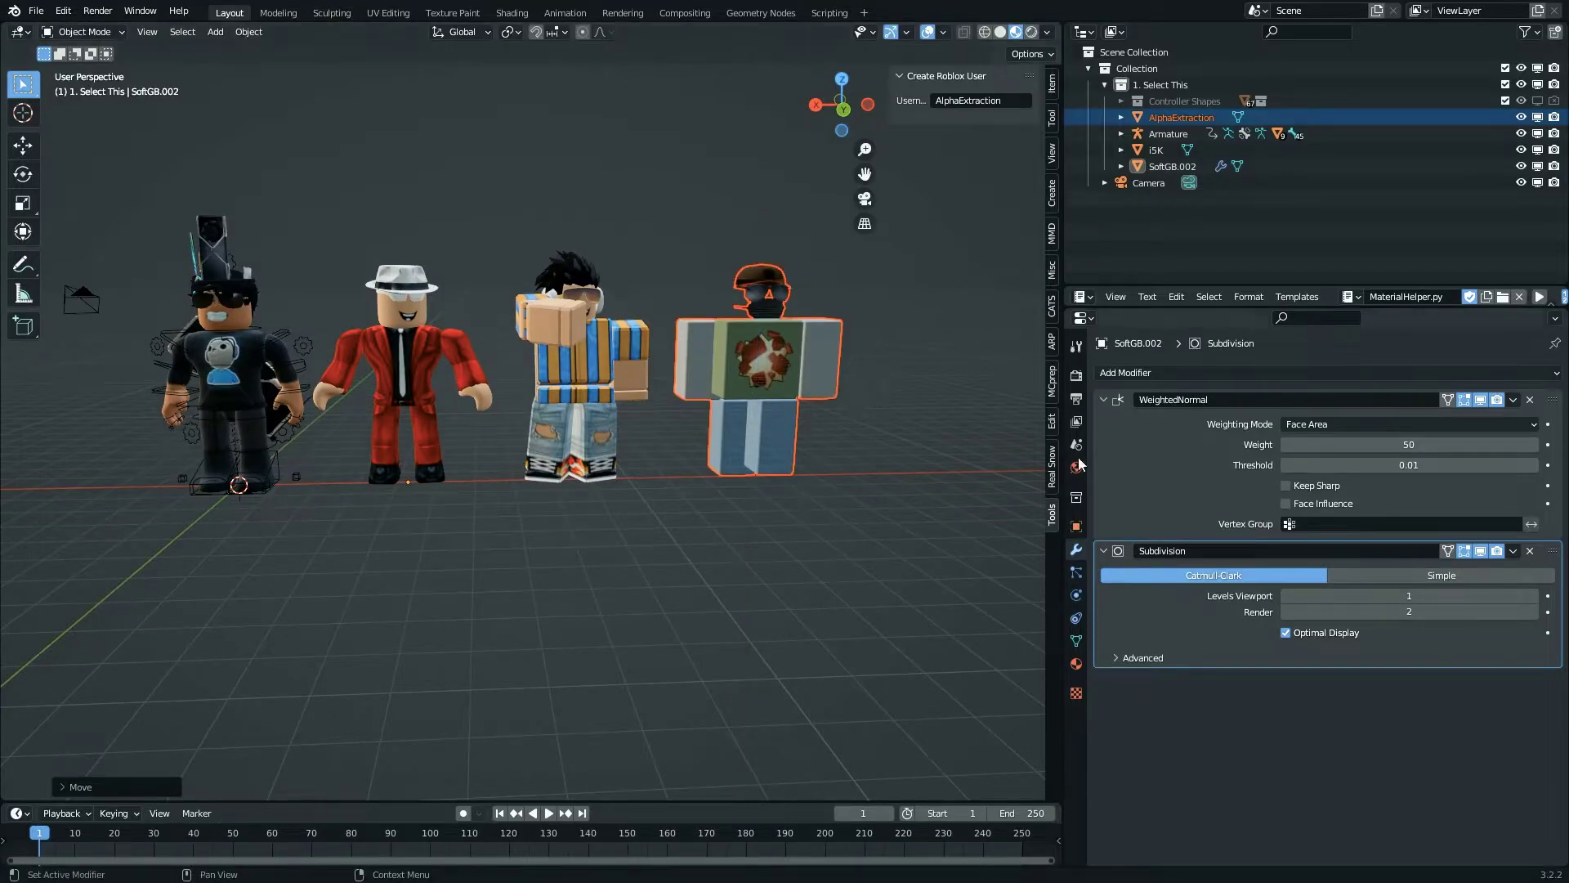
{"action": "left_click", "coordinate": [817, 406]}
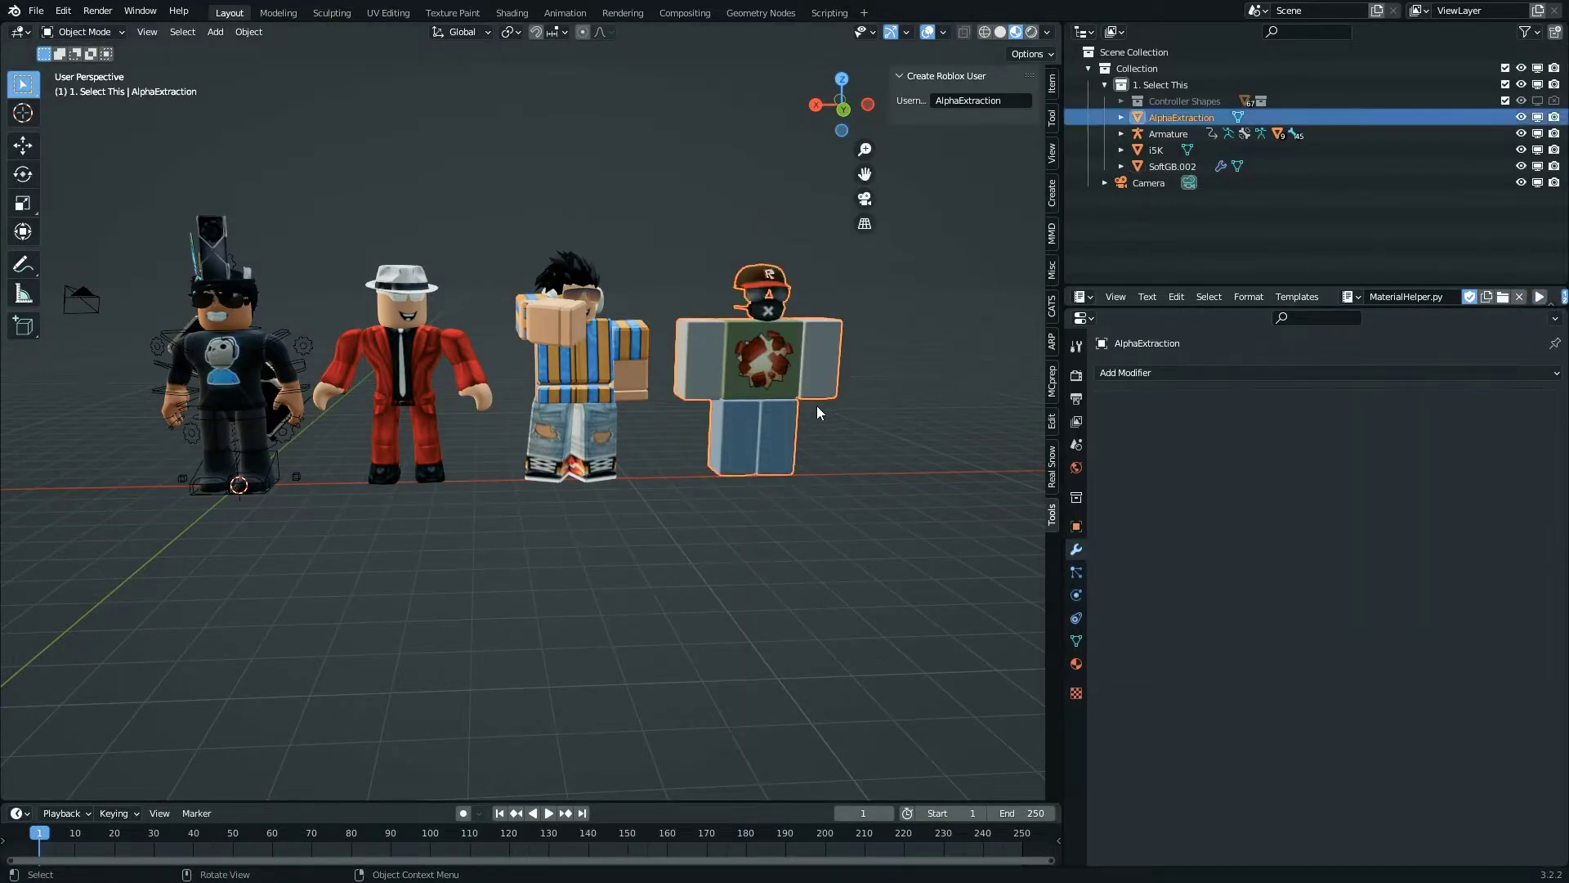
{"action": "key", "text": "shift+grave"}
{"action": "left_click", "coordinate": [690, 347]}
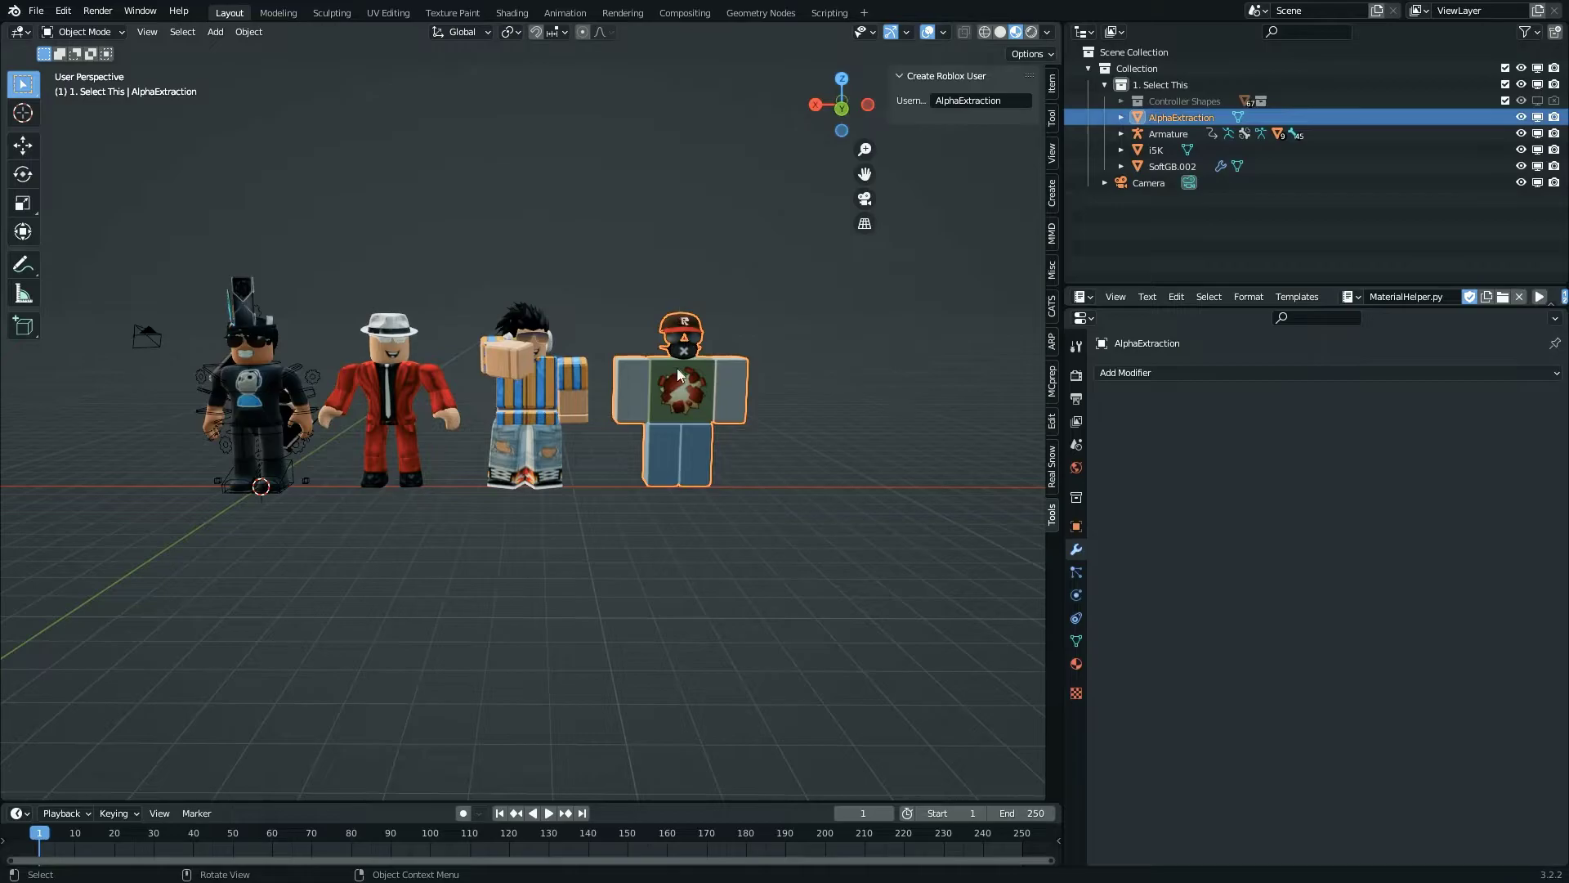
{"action": "left_click", "coordinate": [706, 488]}
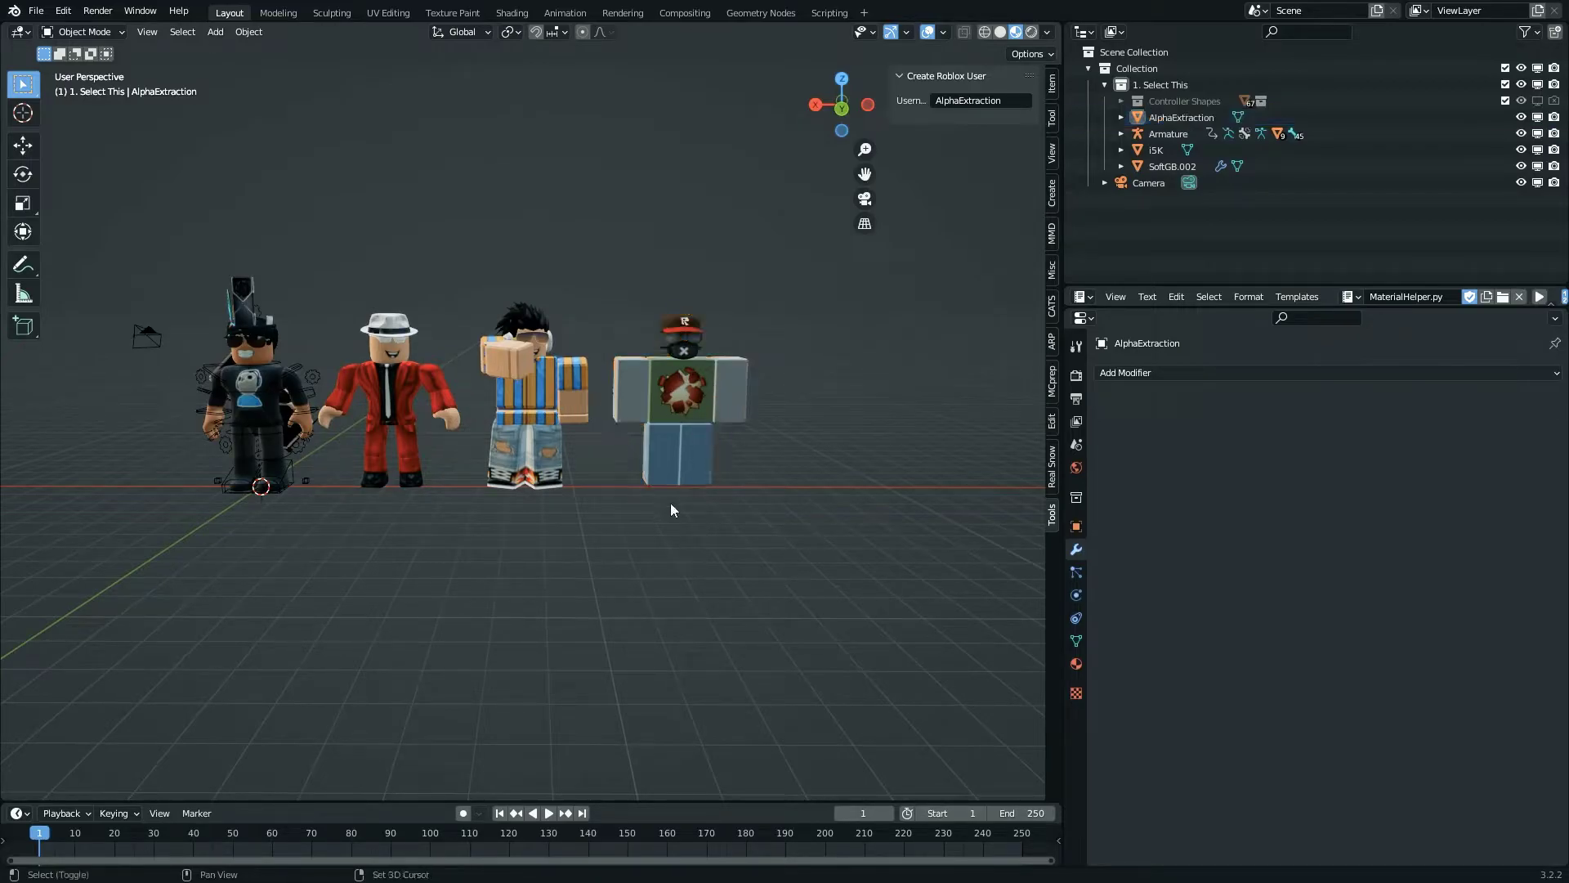
{"action": "key", "text": "shift+grave"}
{"action": "left_click", "coordinate": [419, 113]}
{"action": "left_click", "coordinate": [982, 100]}
{"action": "type", "text": "M"}
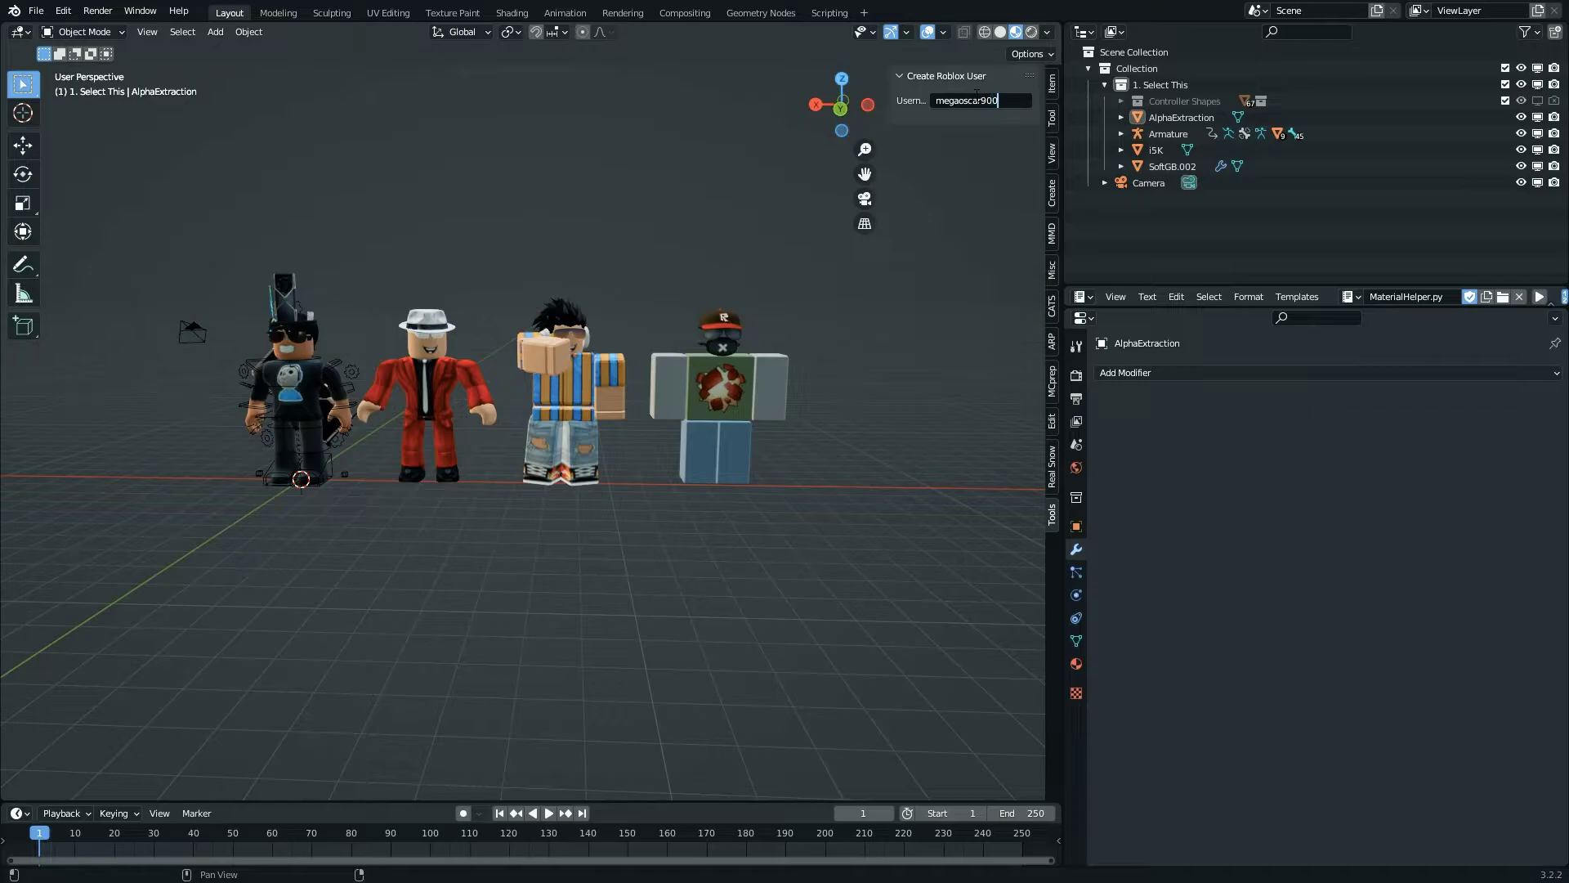
{"action": "key", "text": "shift+a"}
{"action": "mouse_move", "coordinate": [331, 214]}
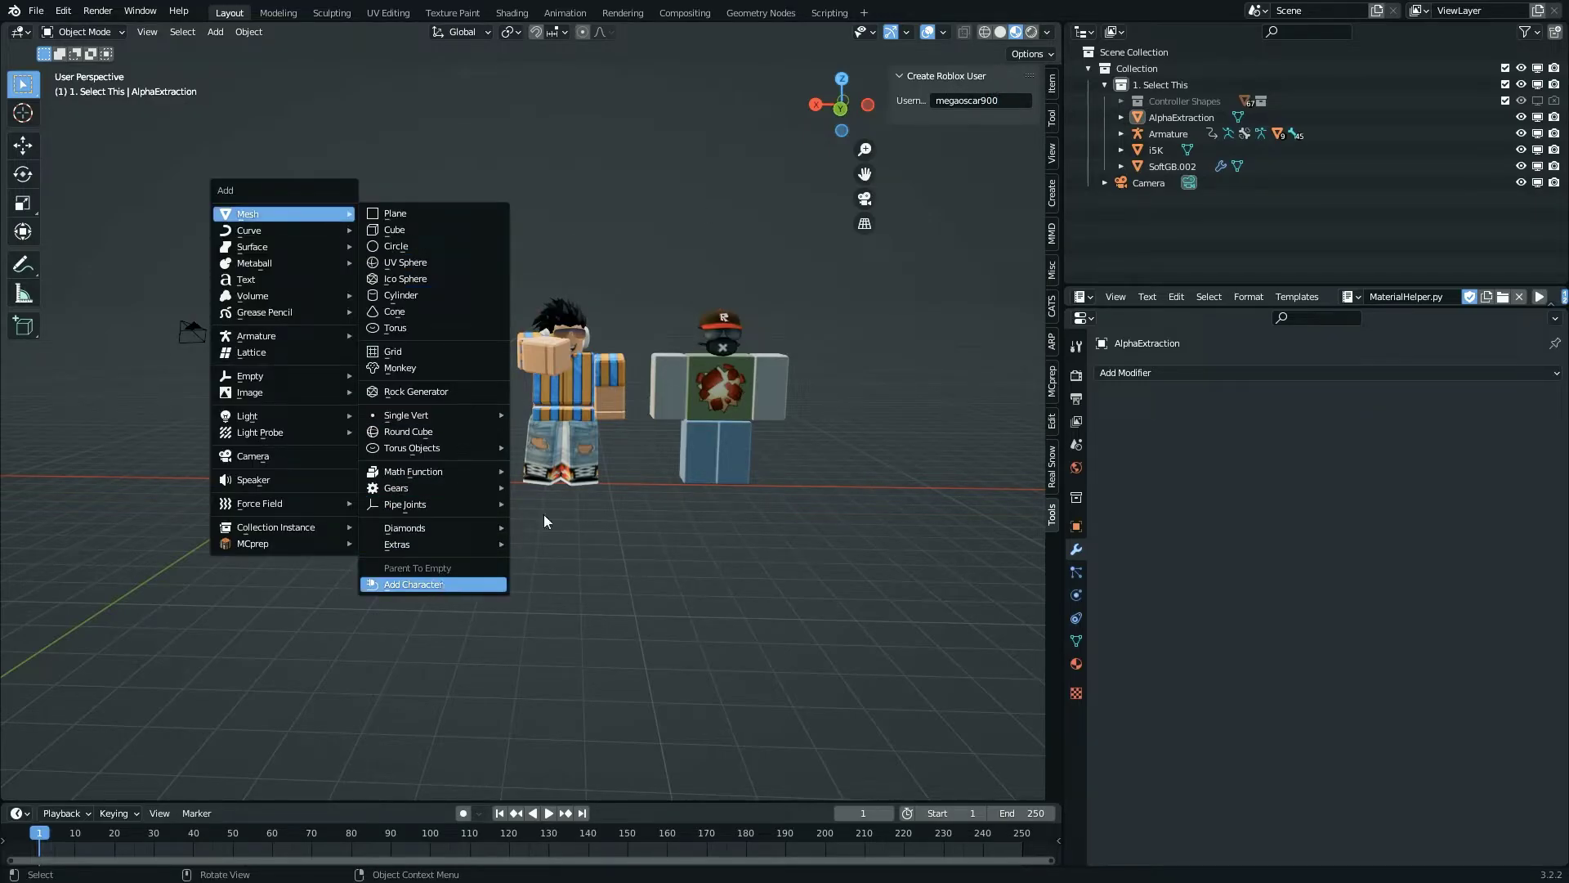
{"action": "scroll", "coordinate": [433, 293], "scroll_direction": "down", "scroll_amount": 1}
{"action": "right_click", "coordinate": [340, 209]}
{"action": "mouse_move", "coordinate": [340, 209]}
{"action": "left_click", "coordinate": [414, 223]}
- Try to place the megaoscar900 character by moving it along X and freely in the view
{"action": "key", "text": "g"}
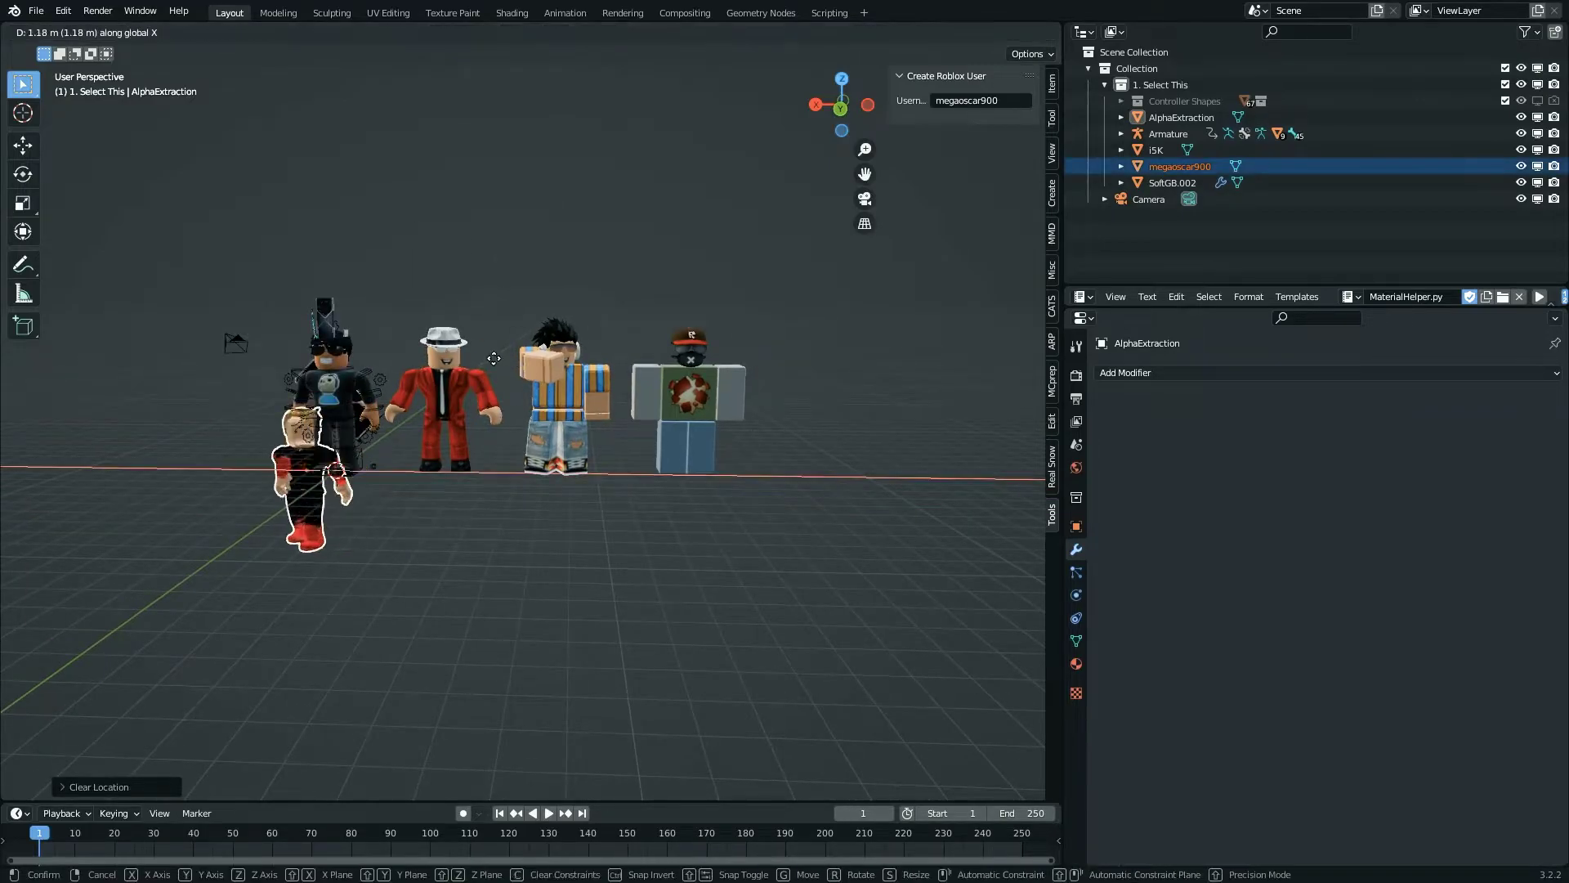
{"action": "left_click", "coordinate": [450, 395]}
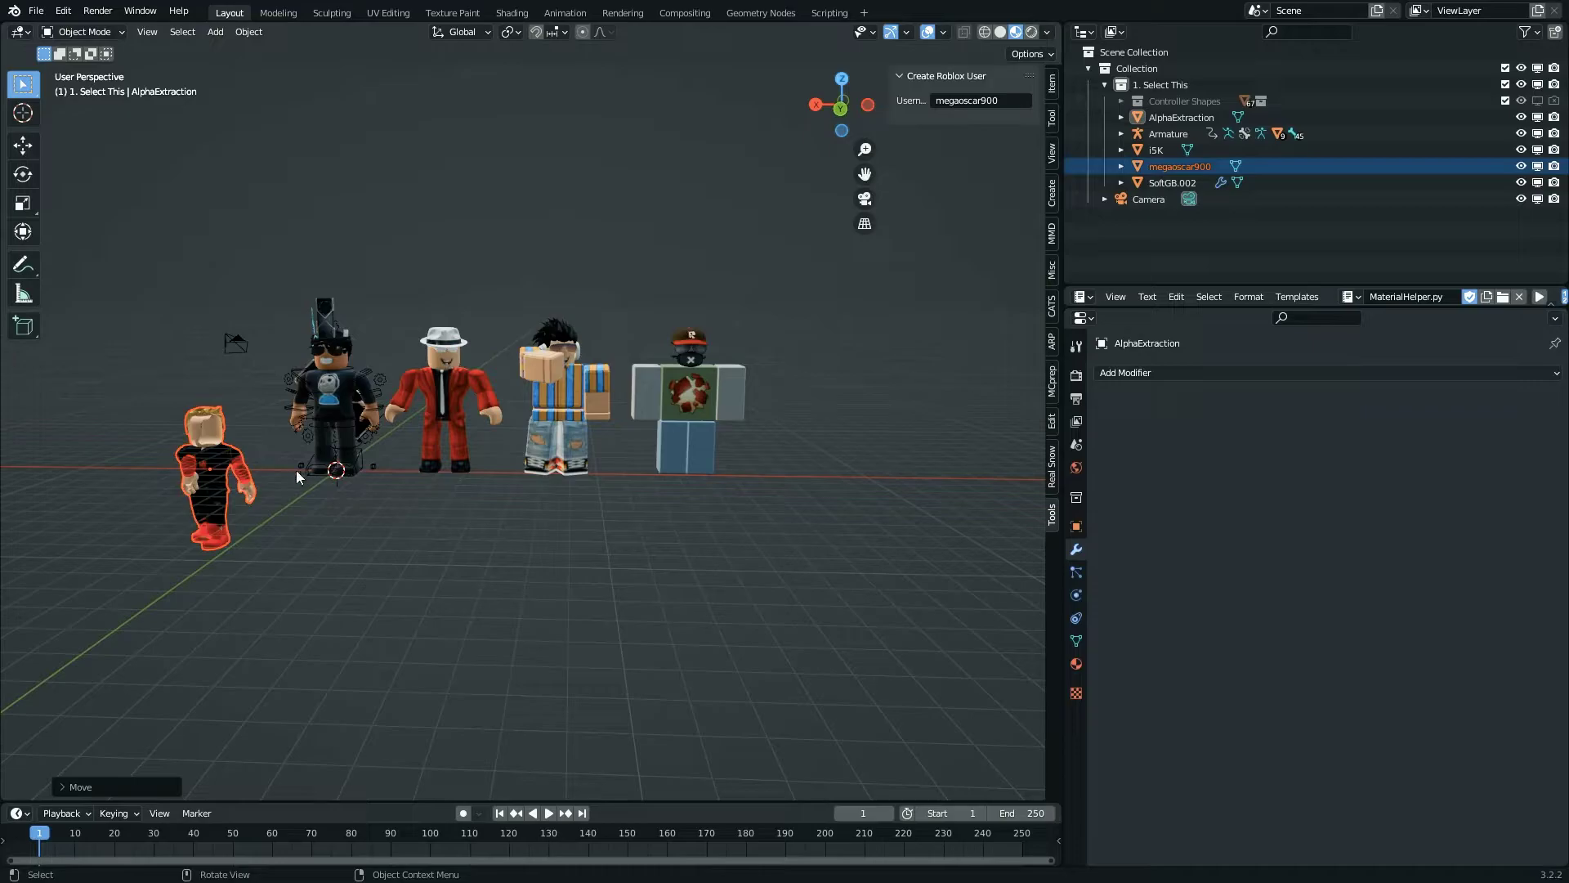
{"action": "key", "text": "g"}
{"action": "left_click", "coordinate": [865, 238]}
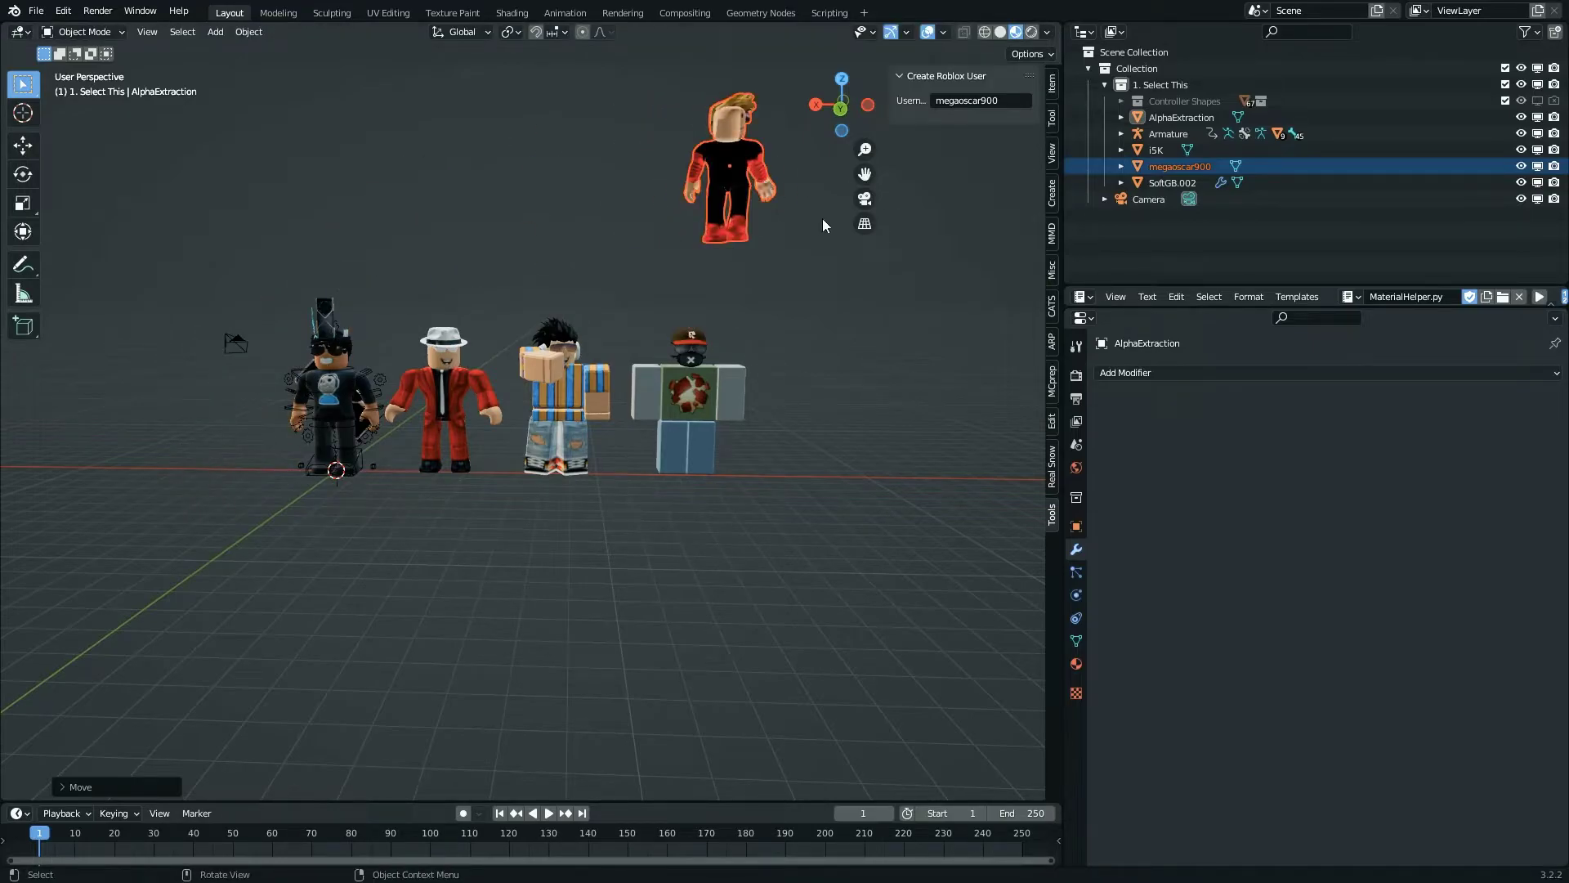
{"action": "key", "text": "alt+g"}
{"action": "key", "text": "g"}
{"action": "key", "text": "x"}
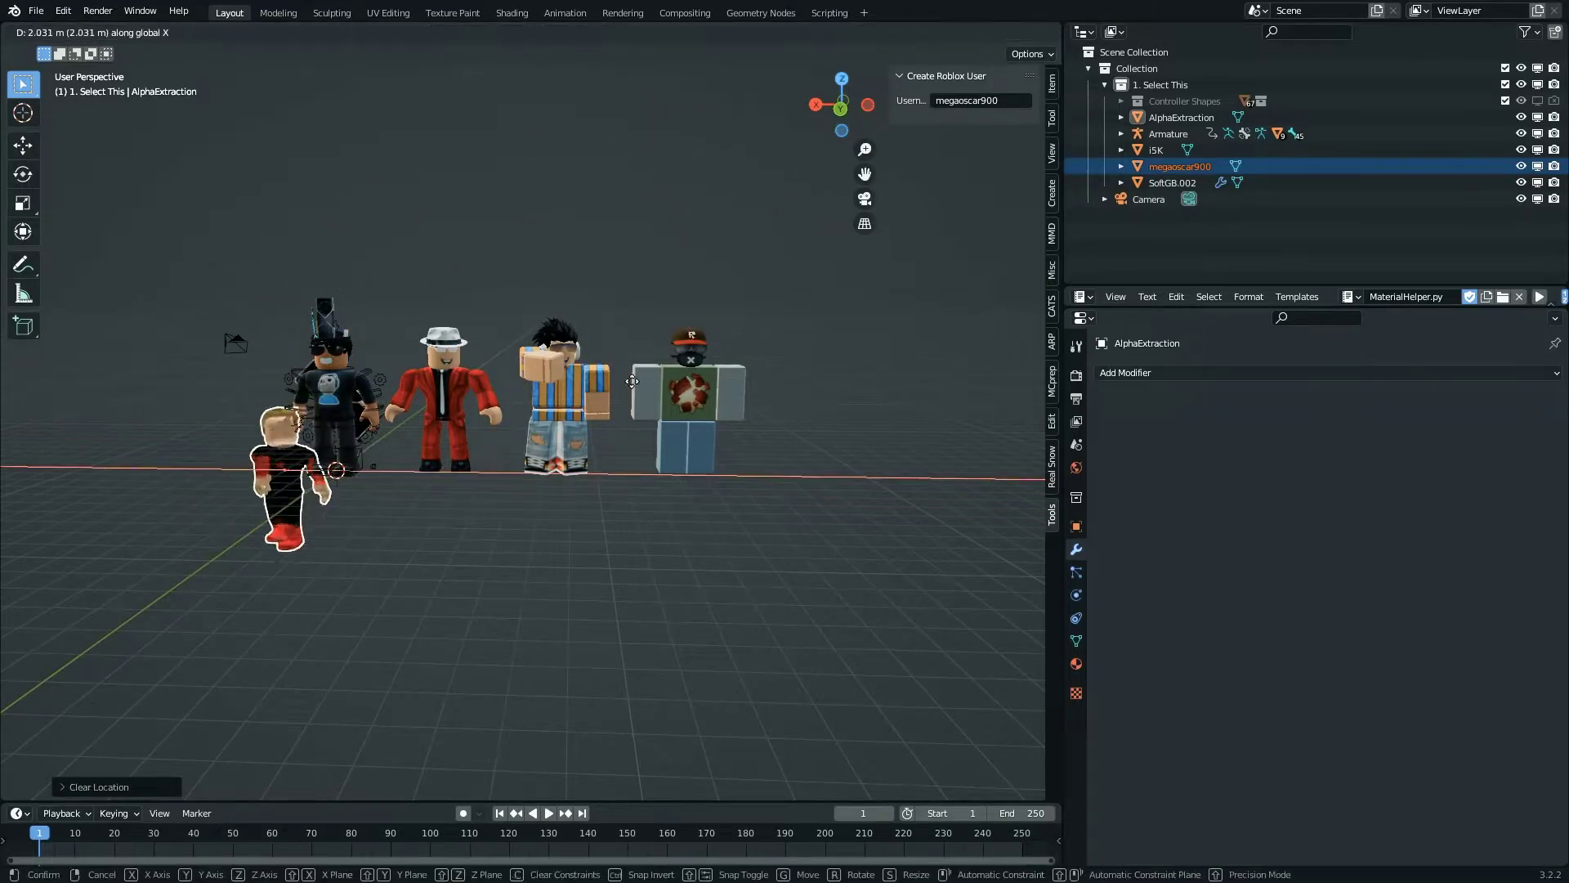
{"action": "left_click", "coordinate": [516, 399]}
{"action": "key", "text": "g"}
{"action": "key", "text": "z"}
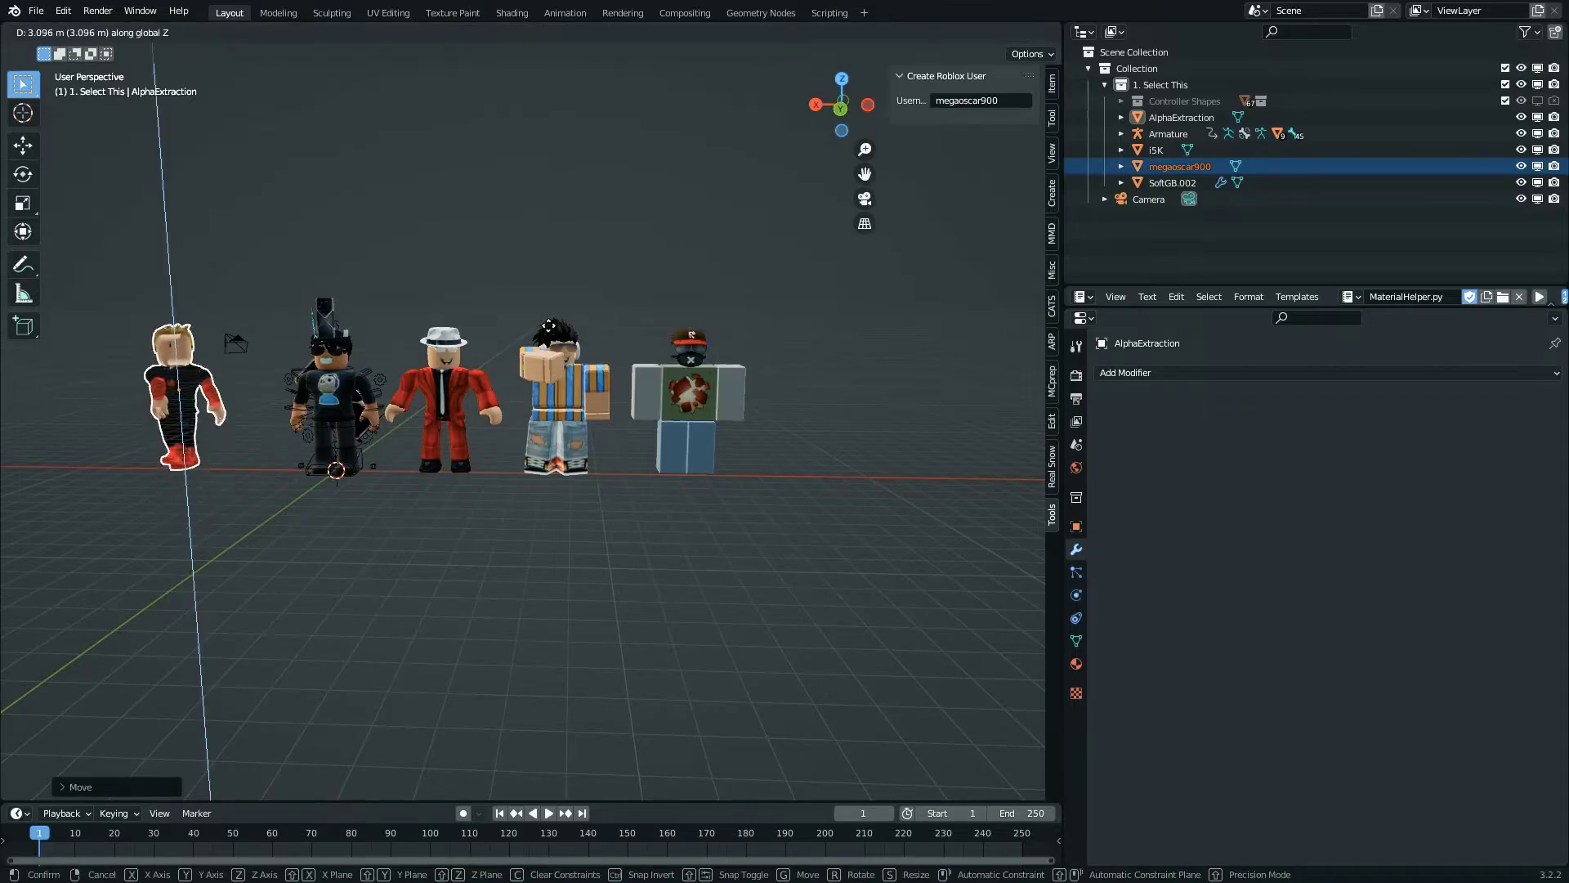
{"action": "left_click", "coordinate": [548, 329]}
- Move the megaoscar900 character about 2.1 m along X toward the rigged character, run the MaterialHelper.py script, and deselect everything
{"action": "key", "text": "g"}
{"action": "key", "text": "x"}
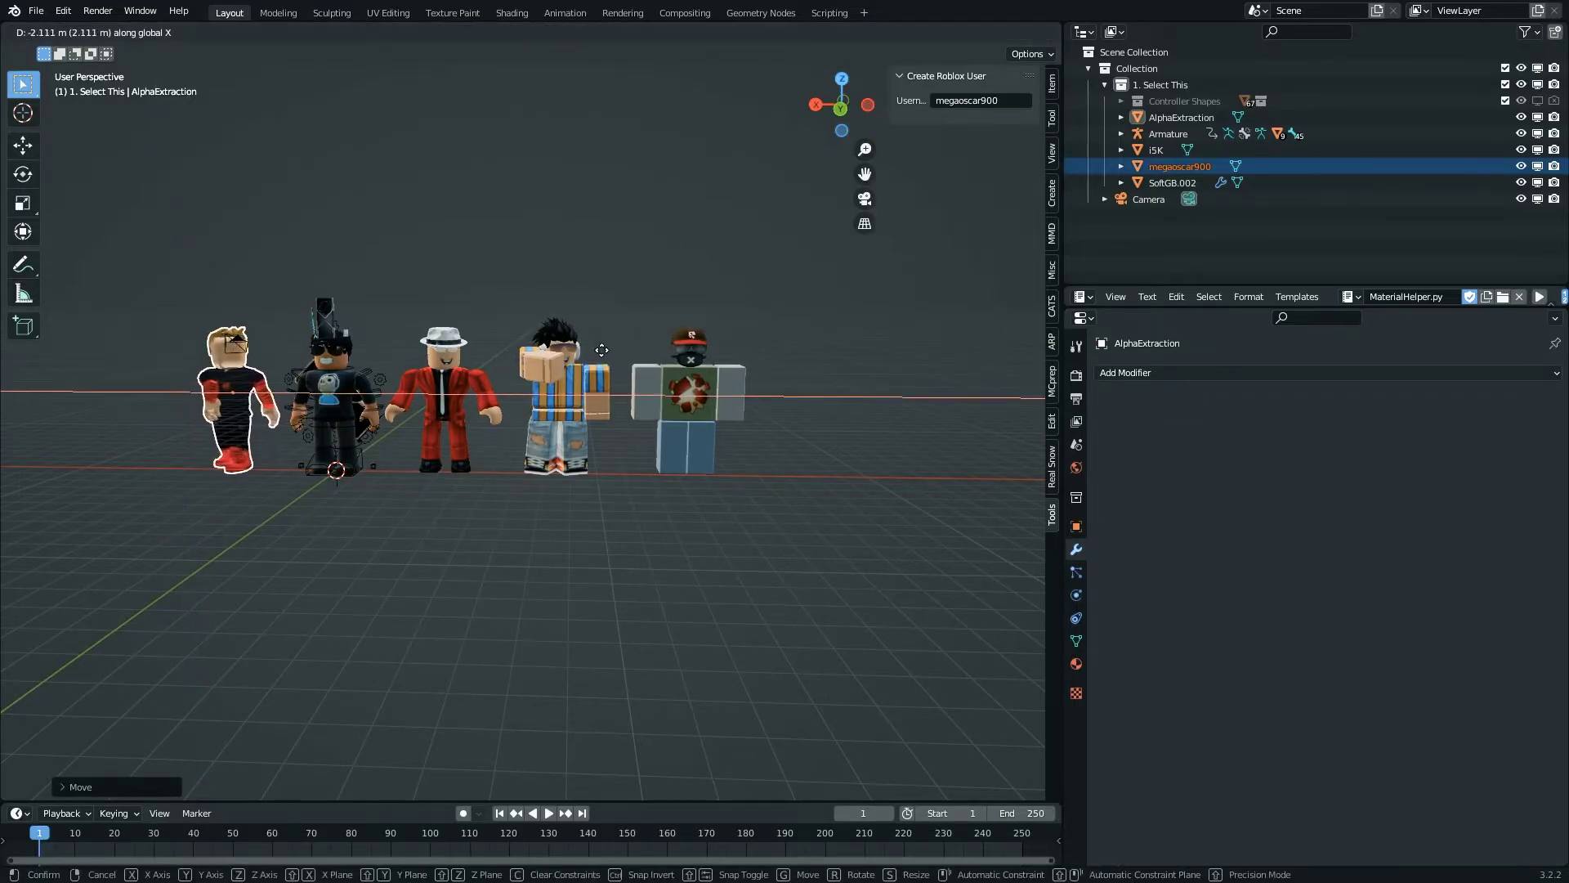
{"action": "left_click", "coordinate": [602, 350]}
{"action": "left_click", "coordinate": [1539, 297]}
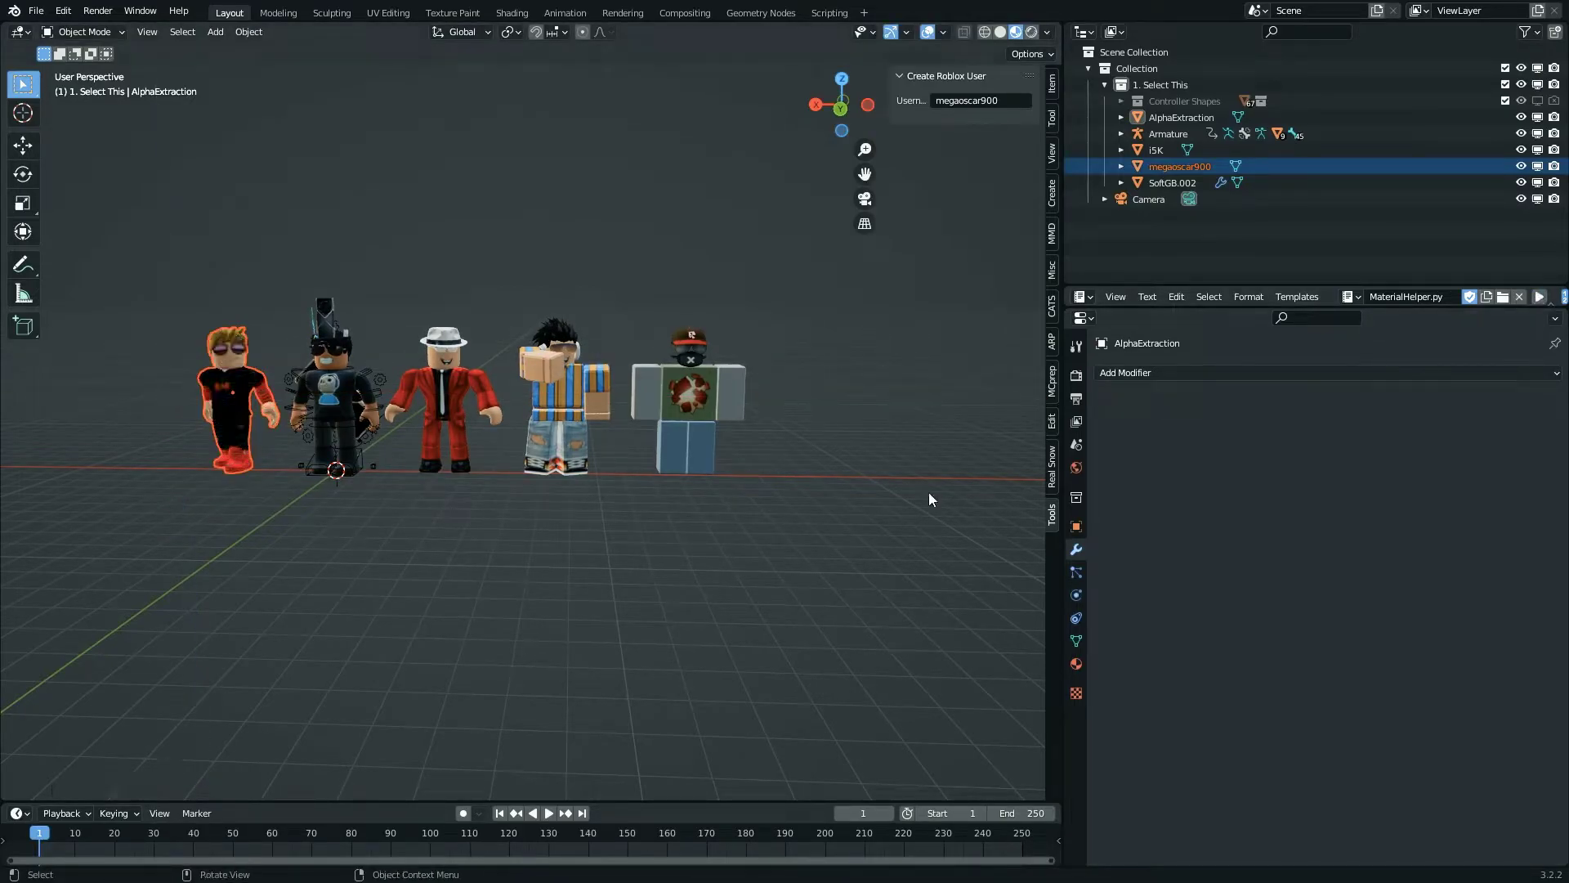
{"action": "key", "text": "alt+a"}
- Select the armature of the rigged character in the black T-shirt and switch it to Pose Mode
{"action": "key", "text": "shift+grave"}
{"action": "key", "text": "w"}
{"action": "left_click", "coordinate": [508, 346]}
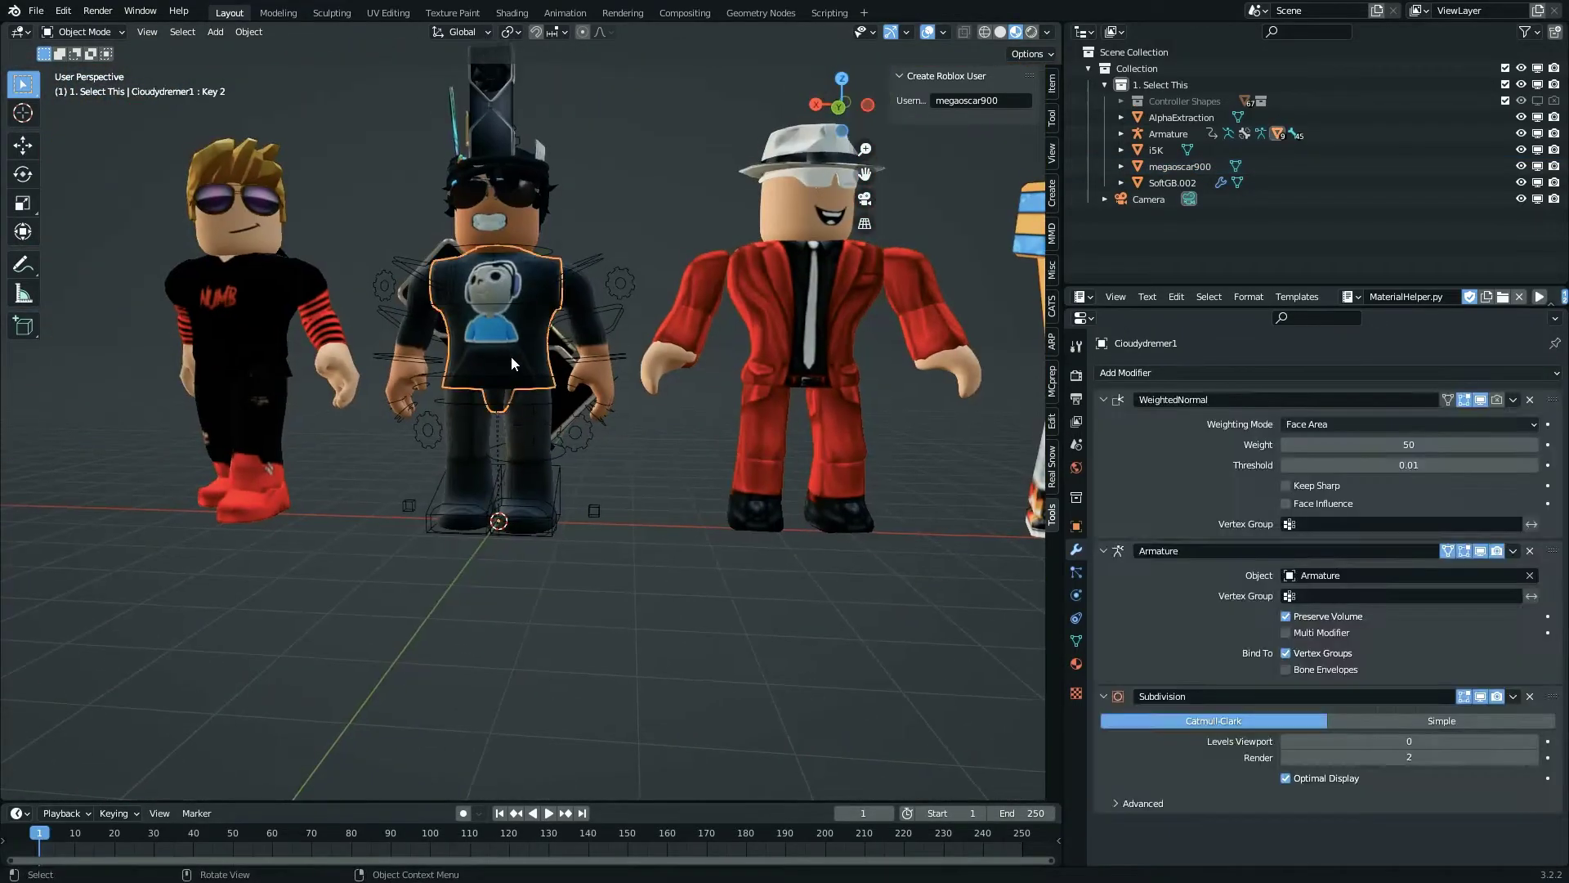
{"action": "left_click", "coordinate": [568, 499]}
{"action": "key", "text": "ctrl+Tab"}
- Try to move the left leg's IK control along X and the lower torso control along Z
{"action": "key", "text": "g"}
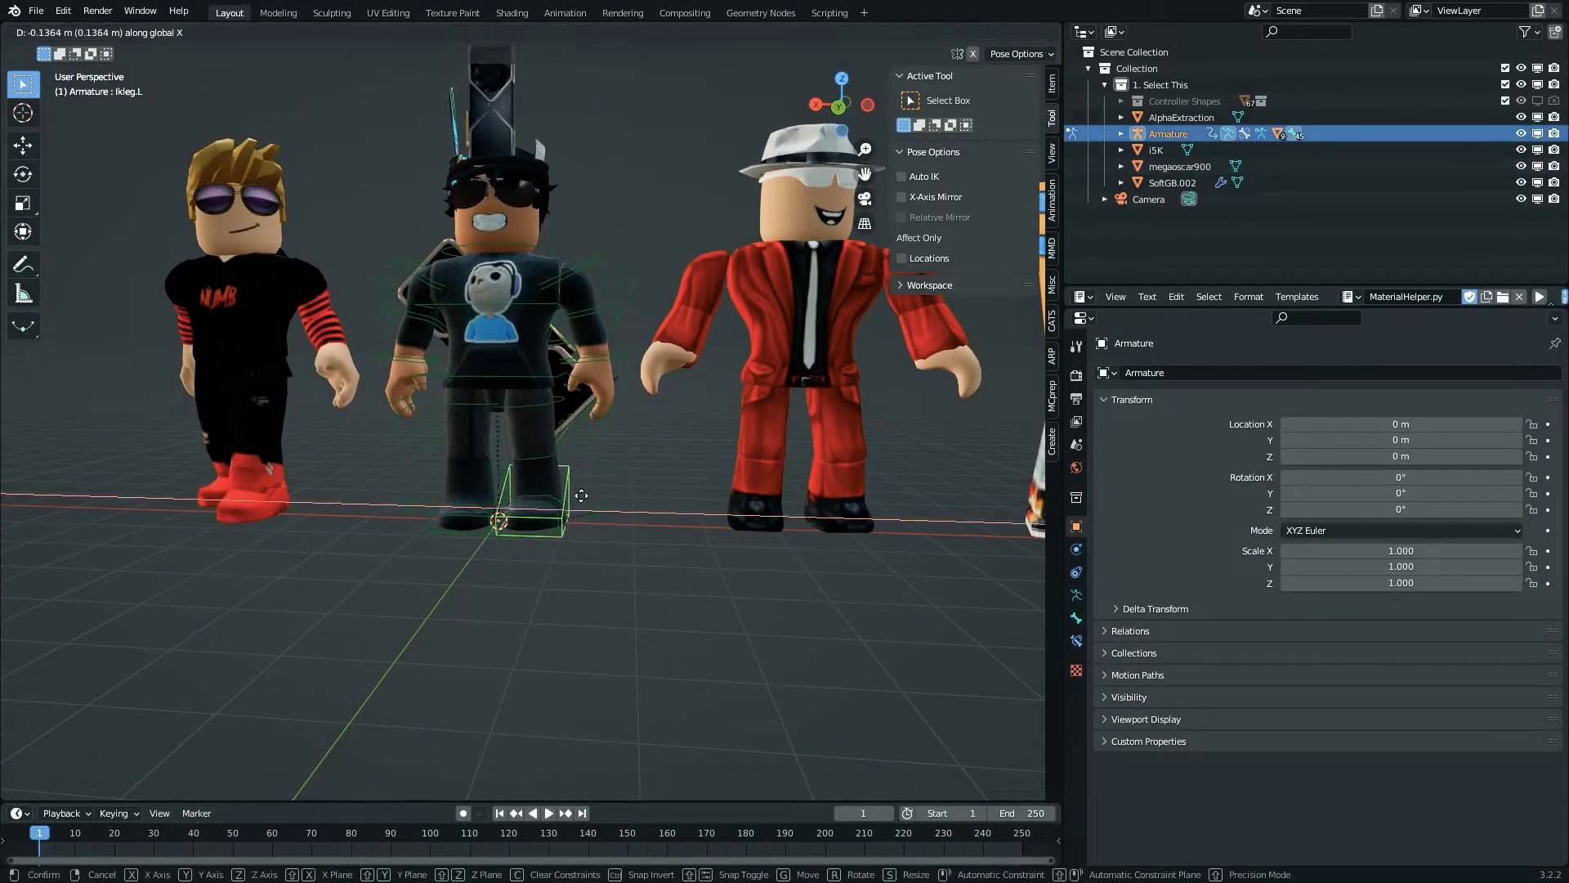
{"action": "left_click", "coordinate": [508, 509]}
{"action": "left_click", "coordinate": [494, 376]}
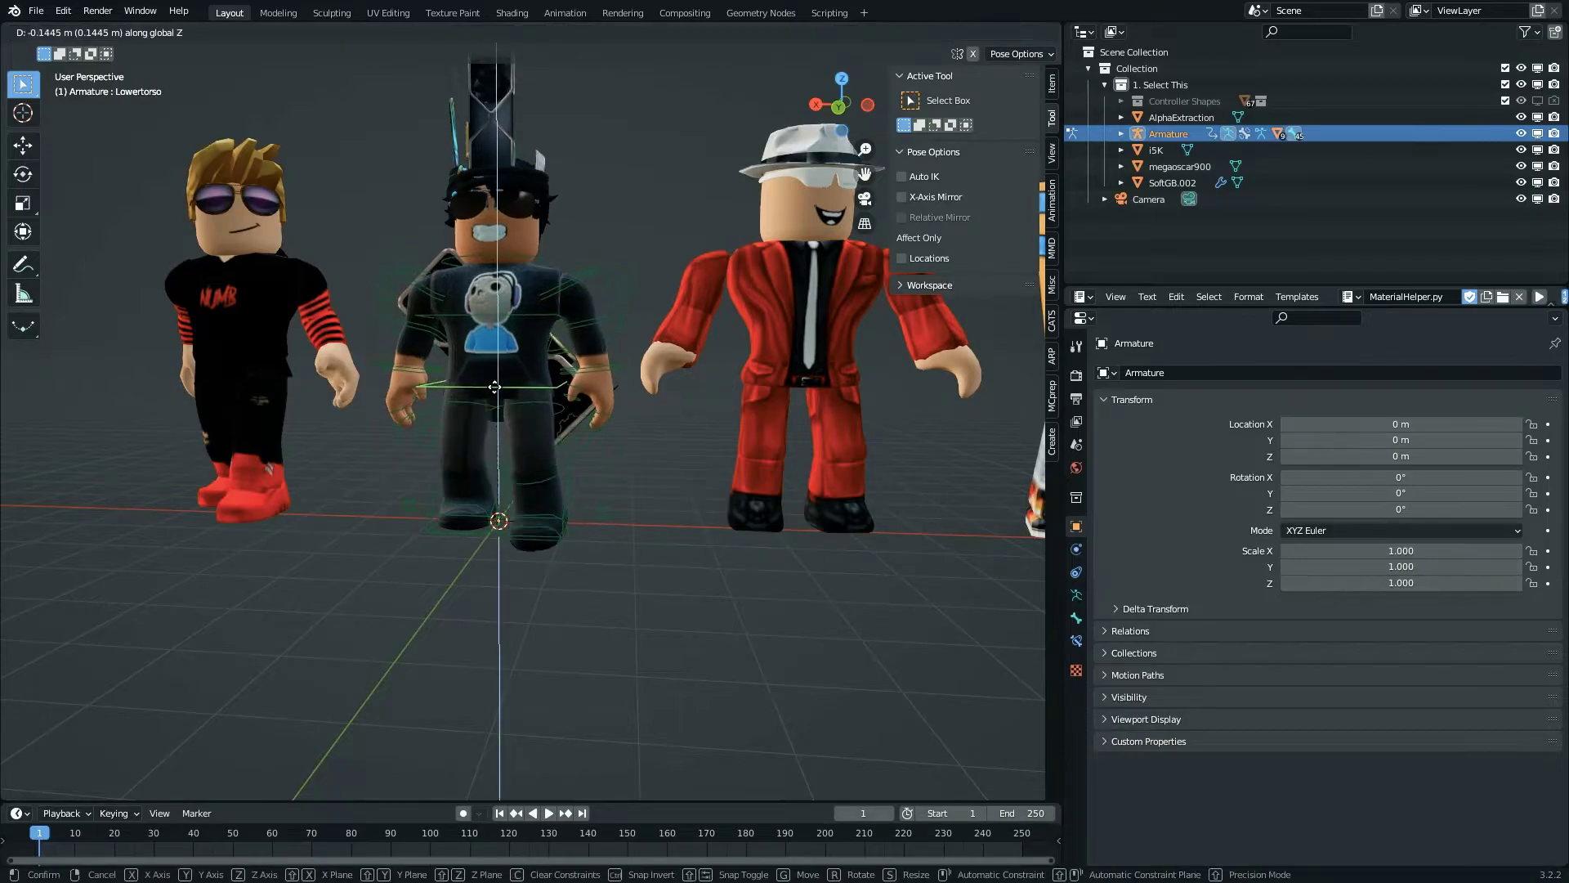
- Examine the transform values and the FF and IK/FK Switch properties of the rig's leg settings controls
{"action": "left_click", "coordinate": [576, 432]}
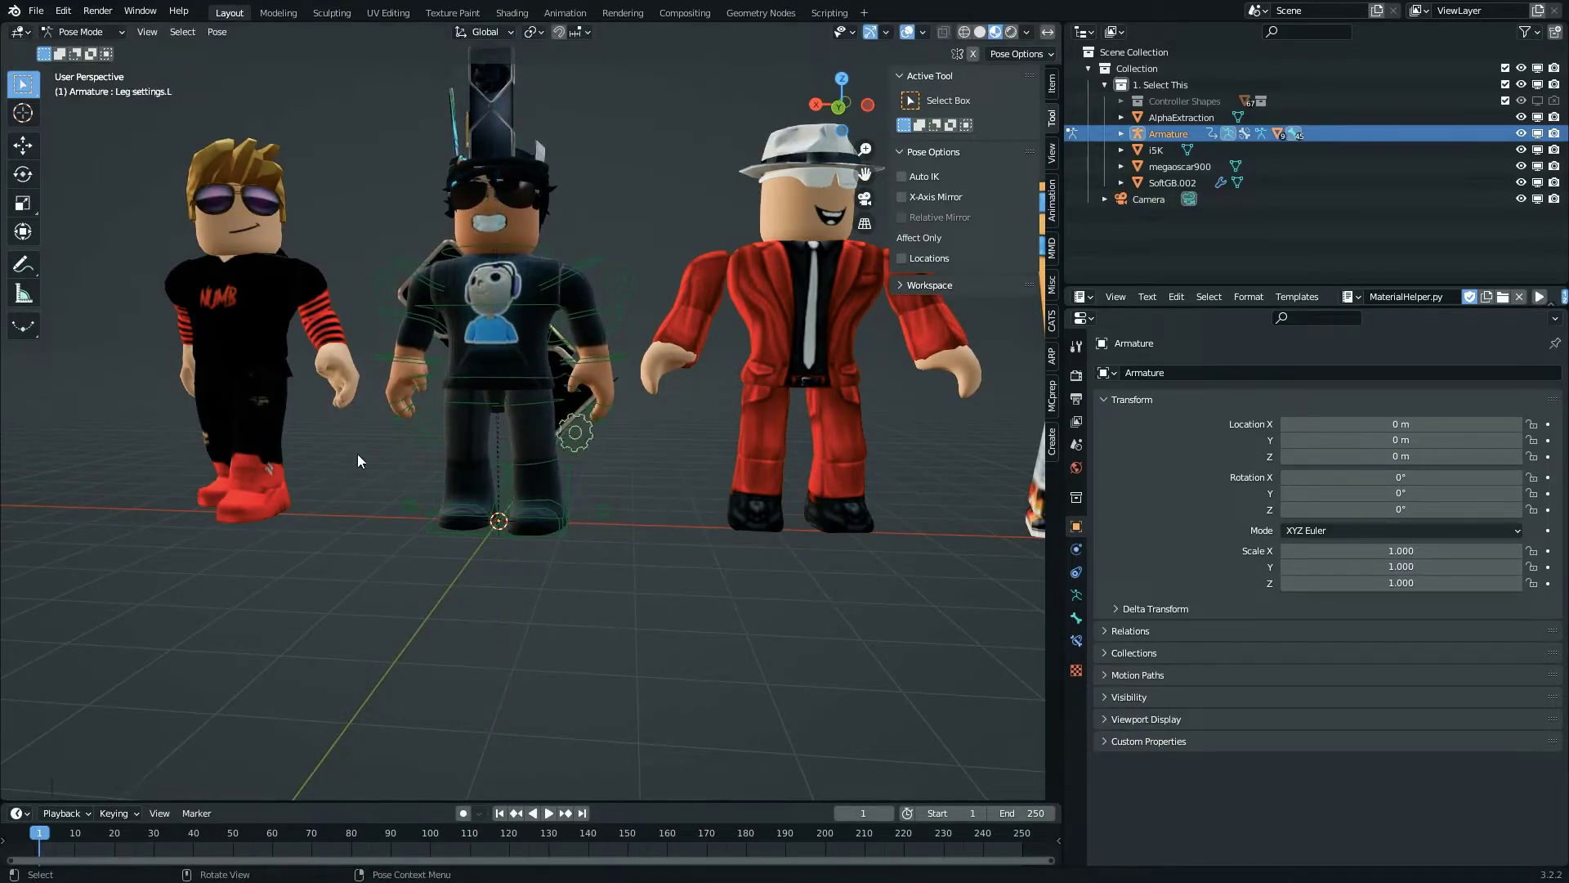
{"action": "left_click", "coordinate": [1054, 92]}
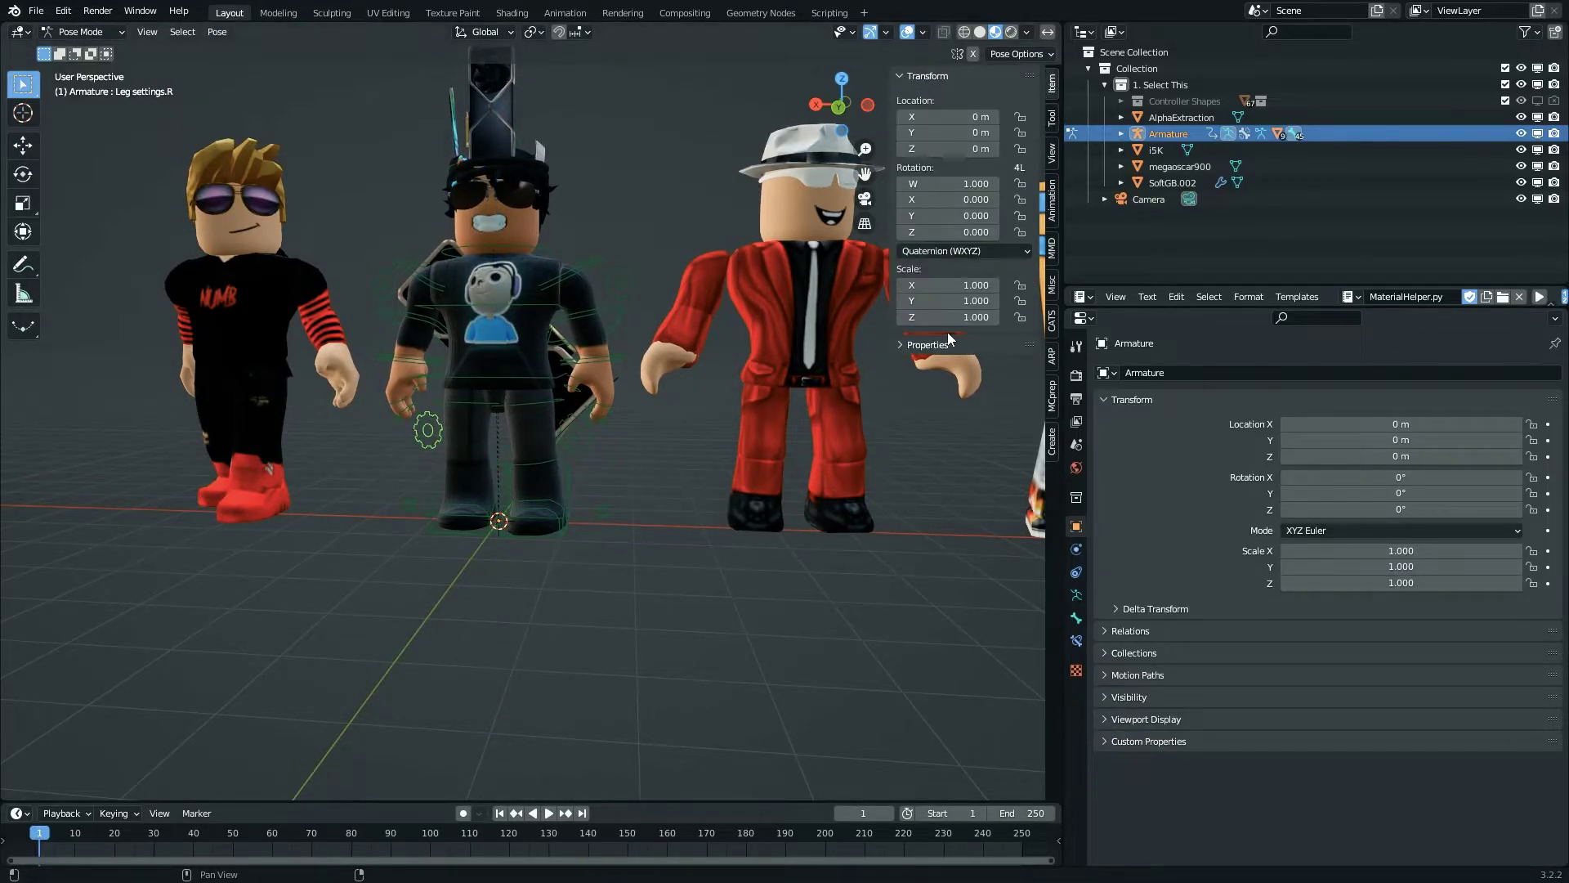
{"action": "left_click", "coordinate": [575, 433]}
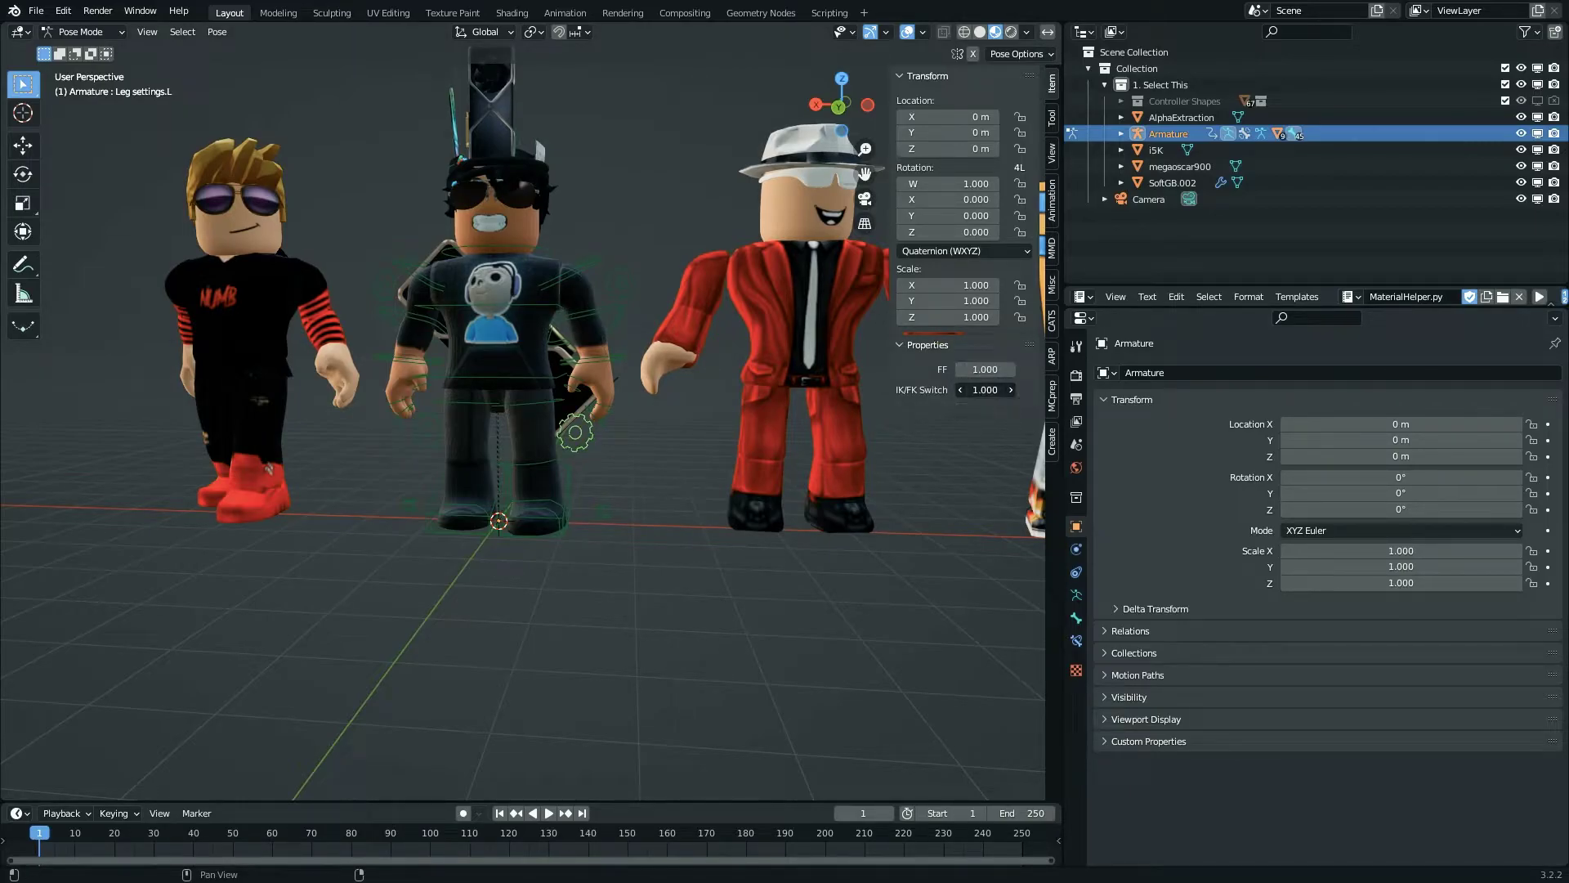
- Move the right leg's IK control outward and lower the lower torso control about 0.1 m along Z
{"action": "left_click", "coordinate": [463, 521]}
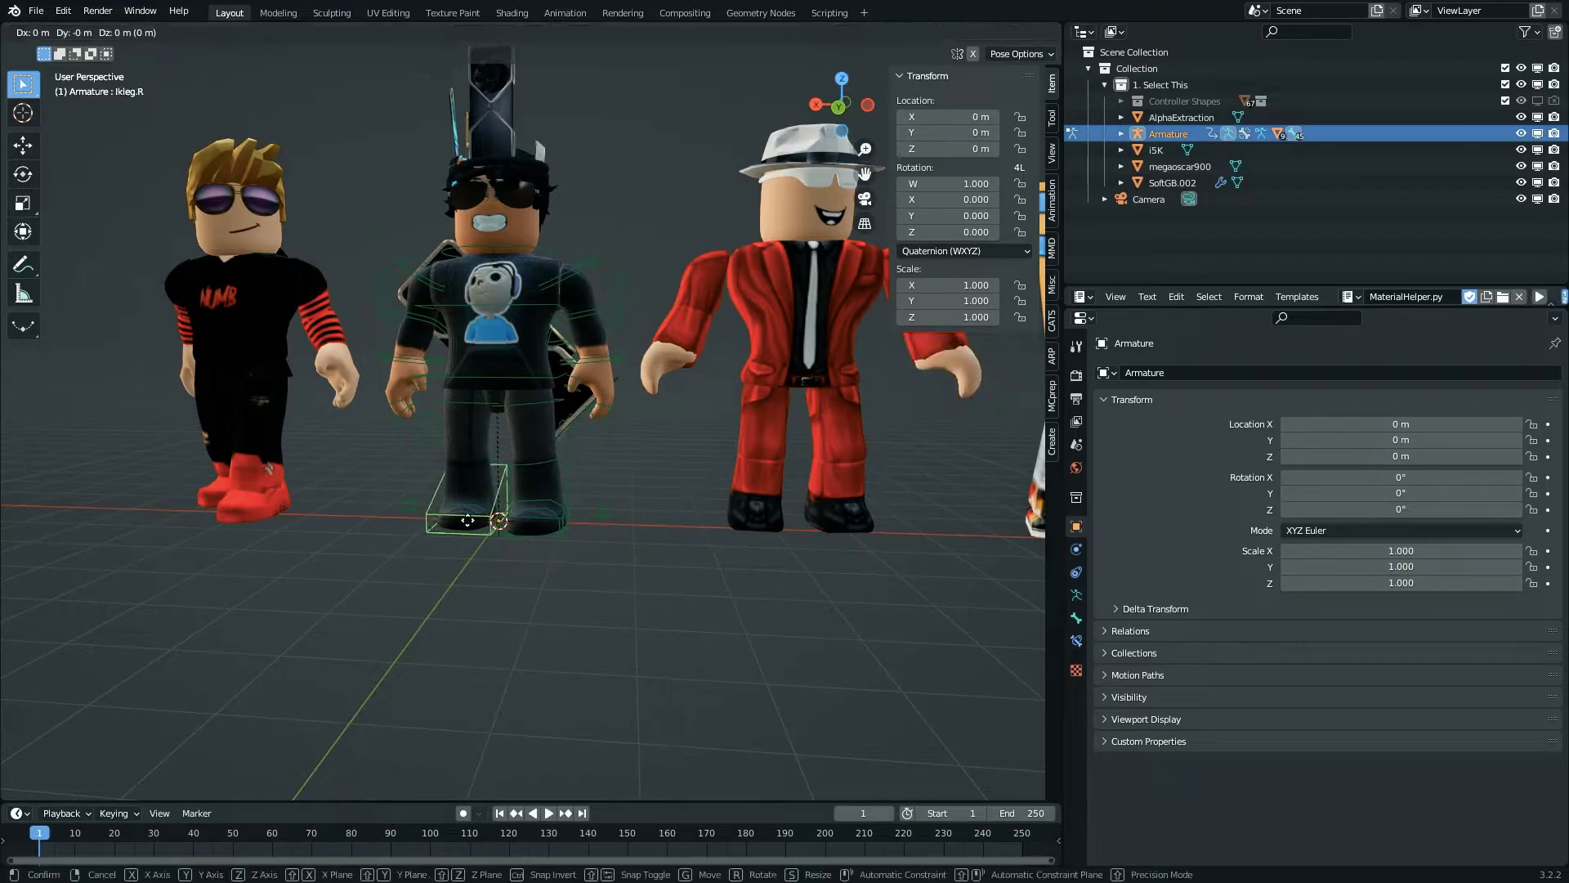
{"action": "key", "text": "g"}
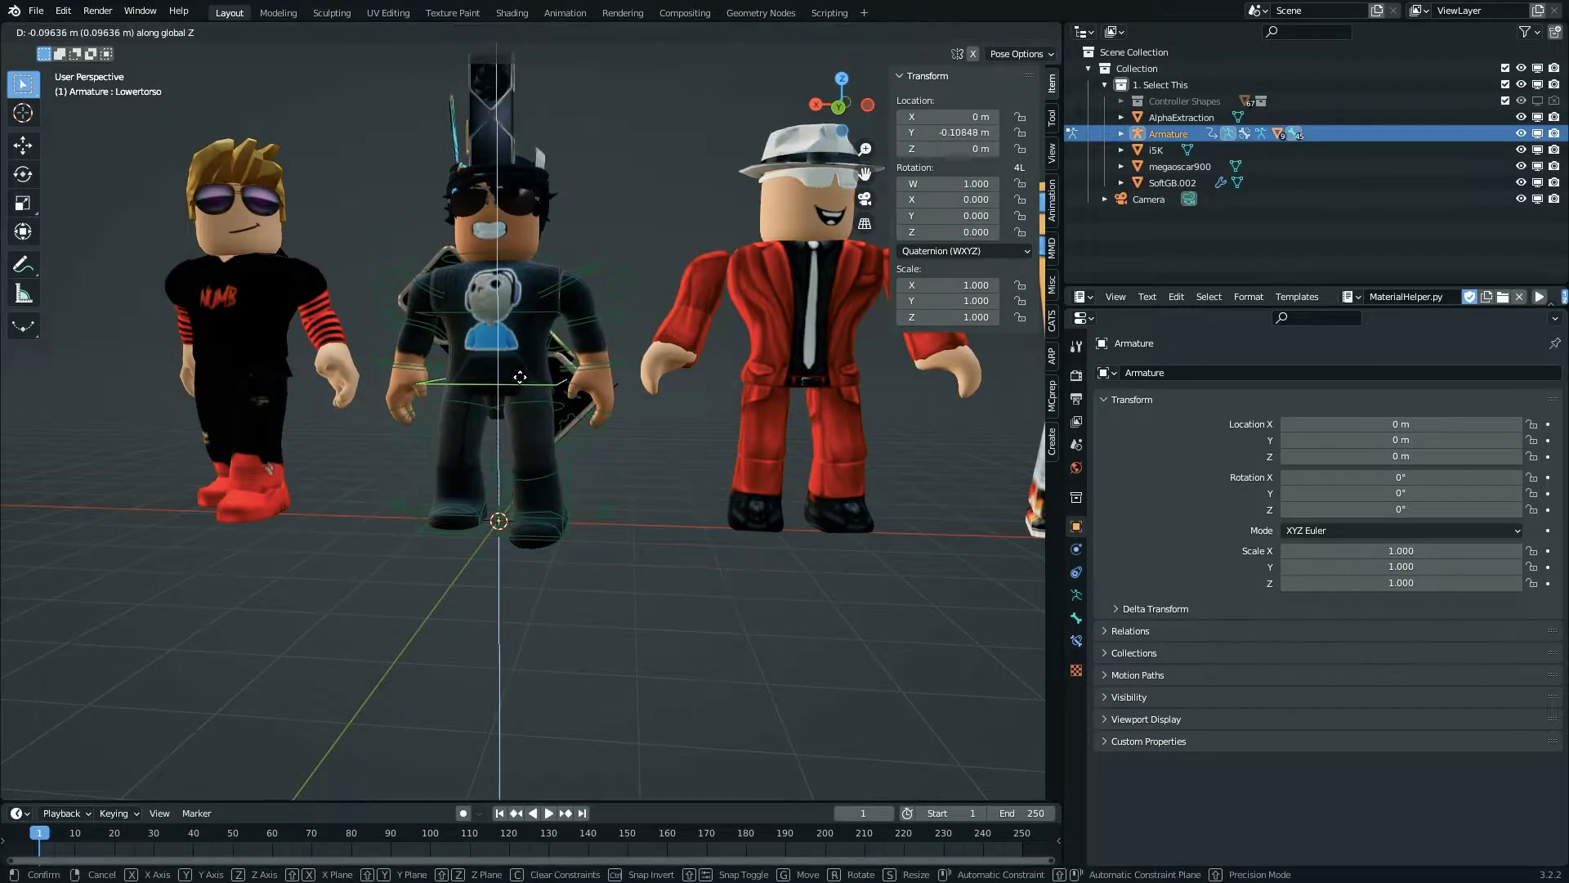
{"action": "left_click", "coordinate": [523, 382]}
- Trackball-rotate the left foot control of the rigged character
{"action": "left_click", "coordinate": [553, 530]}
{"action": "key", "text": "r"}
{"action": "key", "text": "r"}
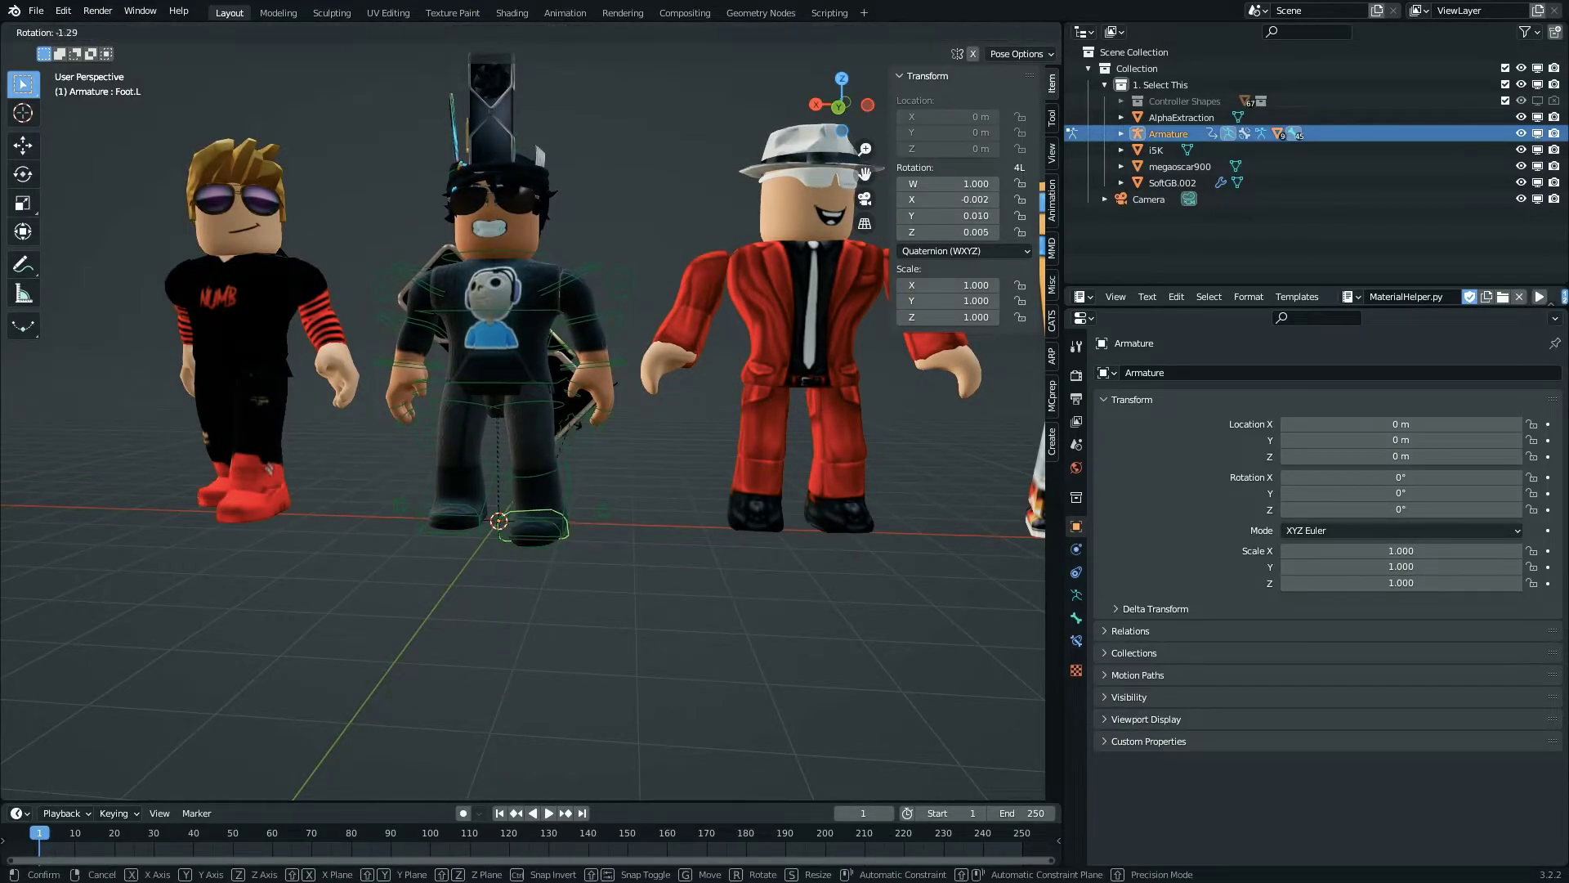
{"action": "left_click", "coordinate": [582, 371]}
- Trackball-rotate the left hand control and the right arm control of the rigged character
{"action": "left_click", "coordinate": [585, 368]}
{"action": "key", "text": "r"}
{"action": "key", "text": "r"}
{"action": "left_click", "coordinate": [601, 290]}
{"action": "left_click", "coordinate": [434, 292]}
{"action": "key", "text": "r"}
{"action": "key", "text": "r"}
{"action": "left_click", "coordinate": [448, 283]}
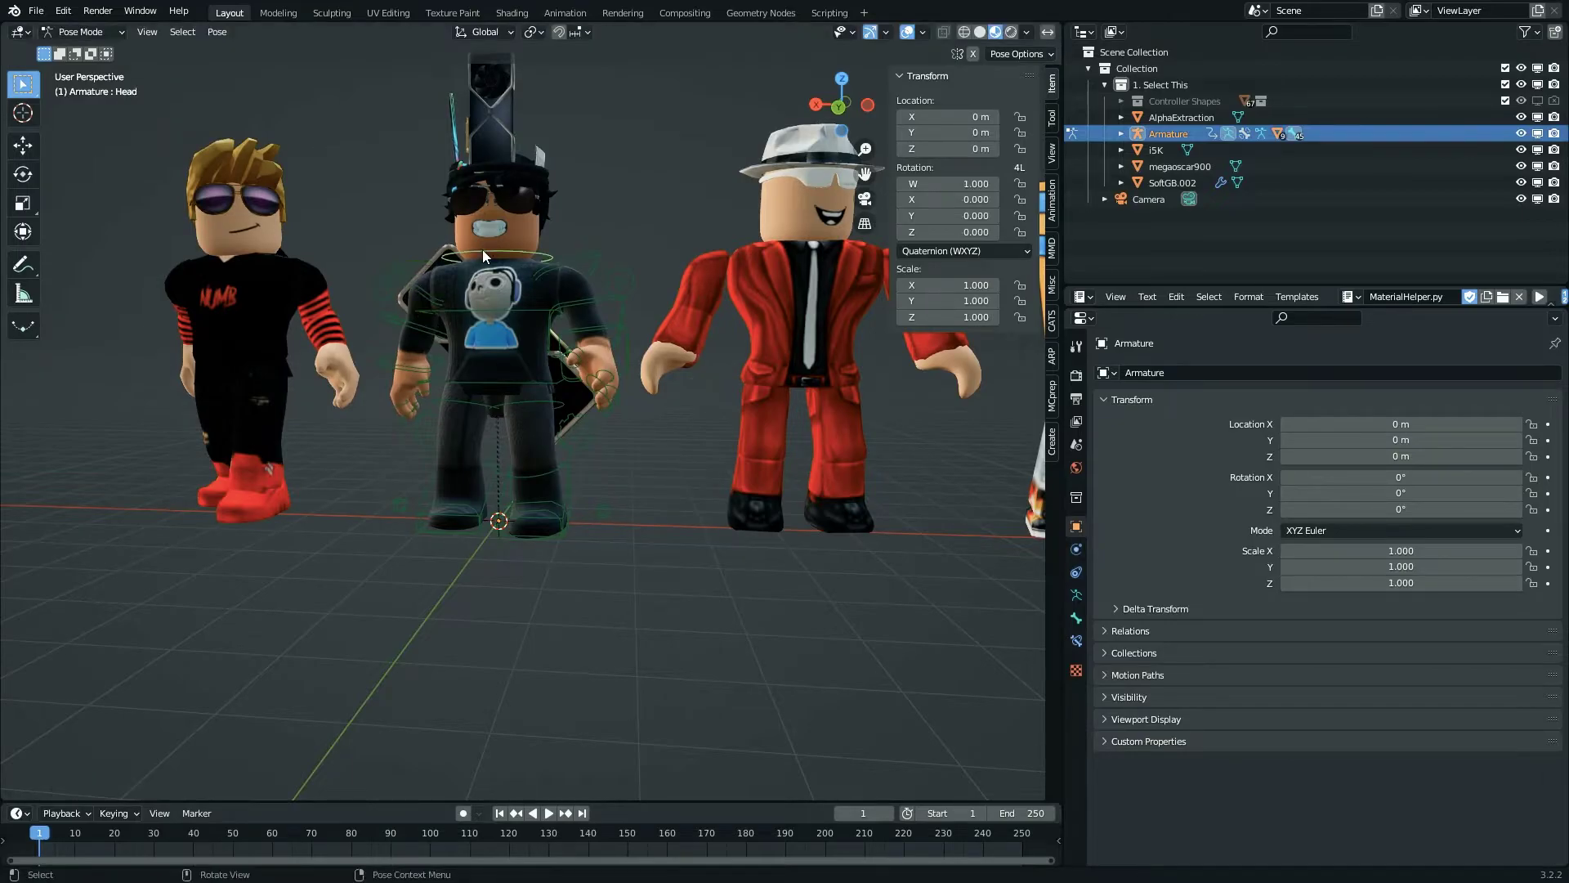
- Trackball-rotate the head control and the upper torso control of the rigged character
{"action": "left_click", "coordinate": [482, 249]}
{"action": "key", "text": "r"}
{"action": "key", "text": "r"}
{"action": "left_click", "coordinate": [493, 253]}
{"action": "key", "text": "shift+grave"}
{"action": "key", "text": "w"}
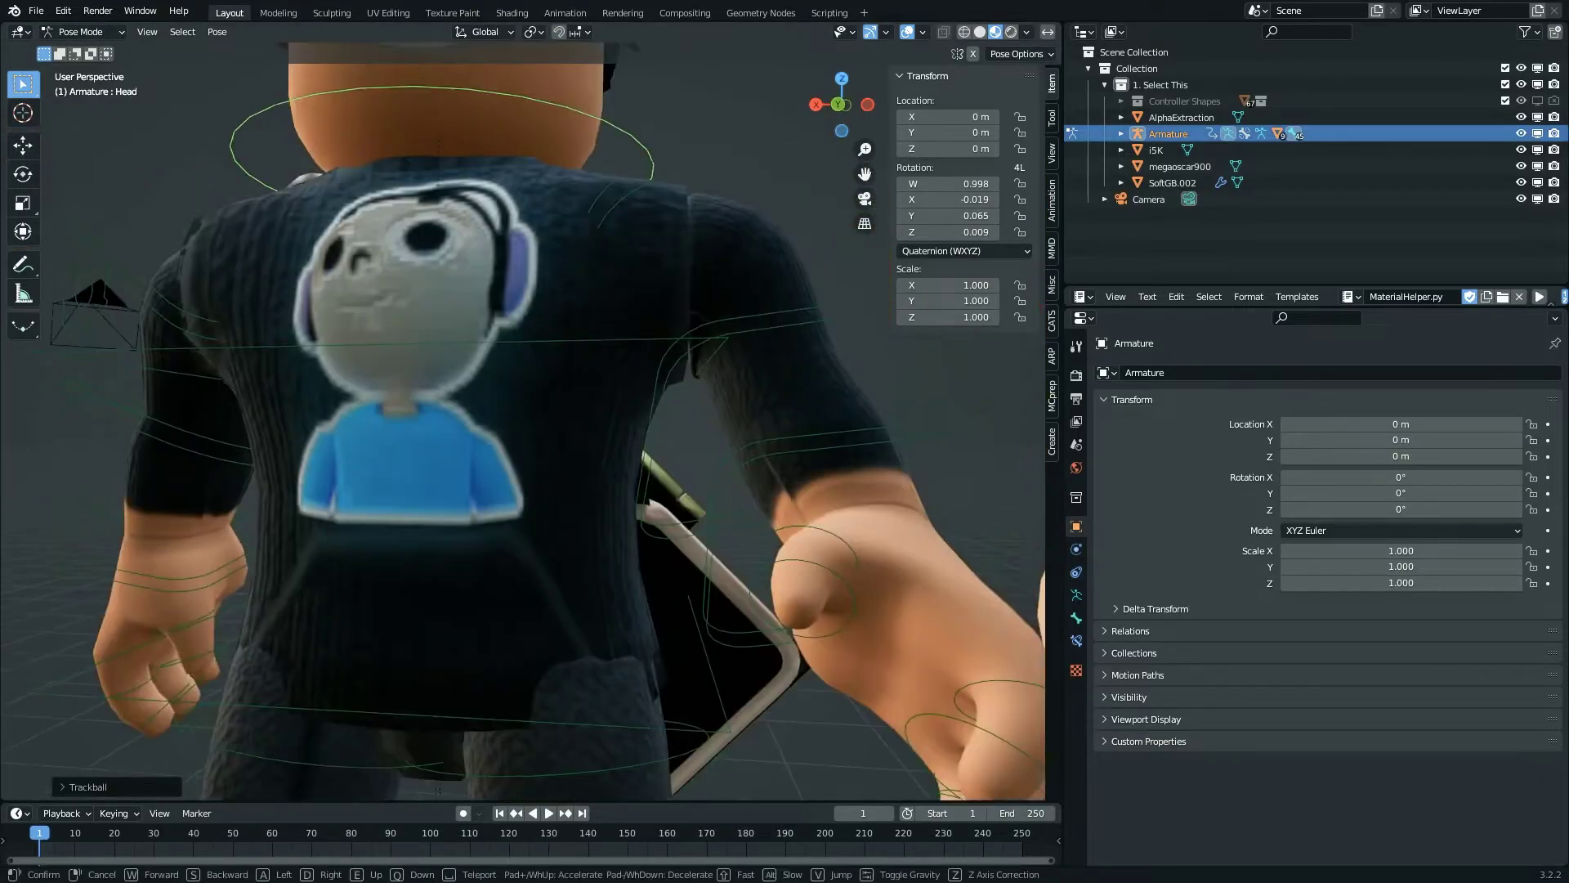
{"action": "key", "text": "s"}
{"action": "left_click", "coordinate": [524, 412]}
{"action": "left_click", "coordinate": [497, 332]}
{"action": "key", "text": "r"}
{"action": "key", "text": "r"}
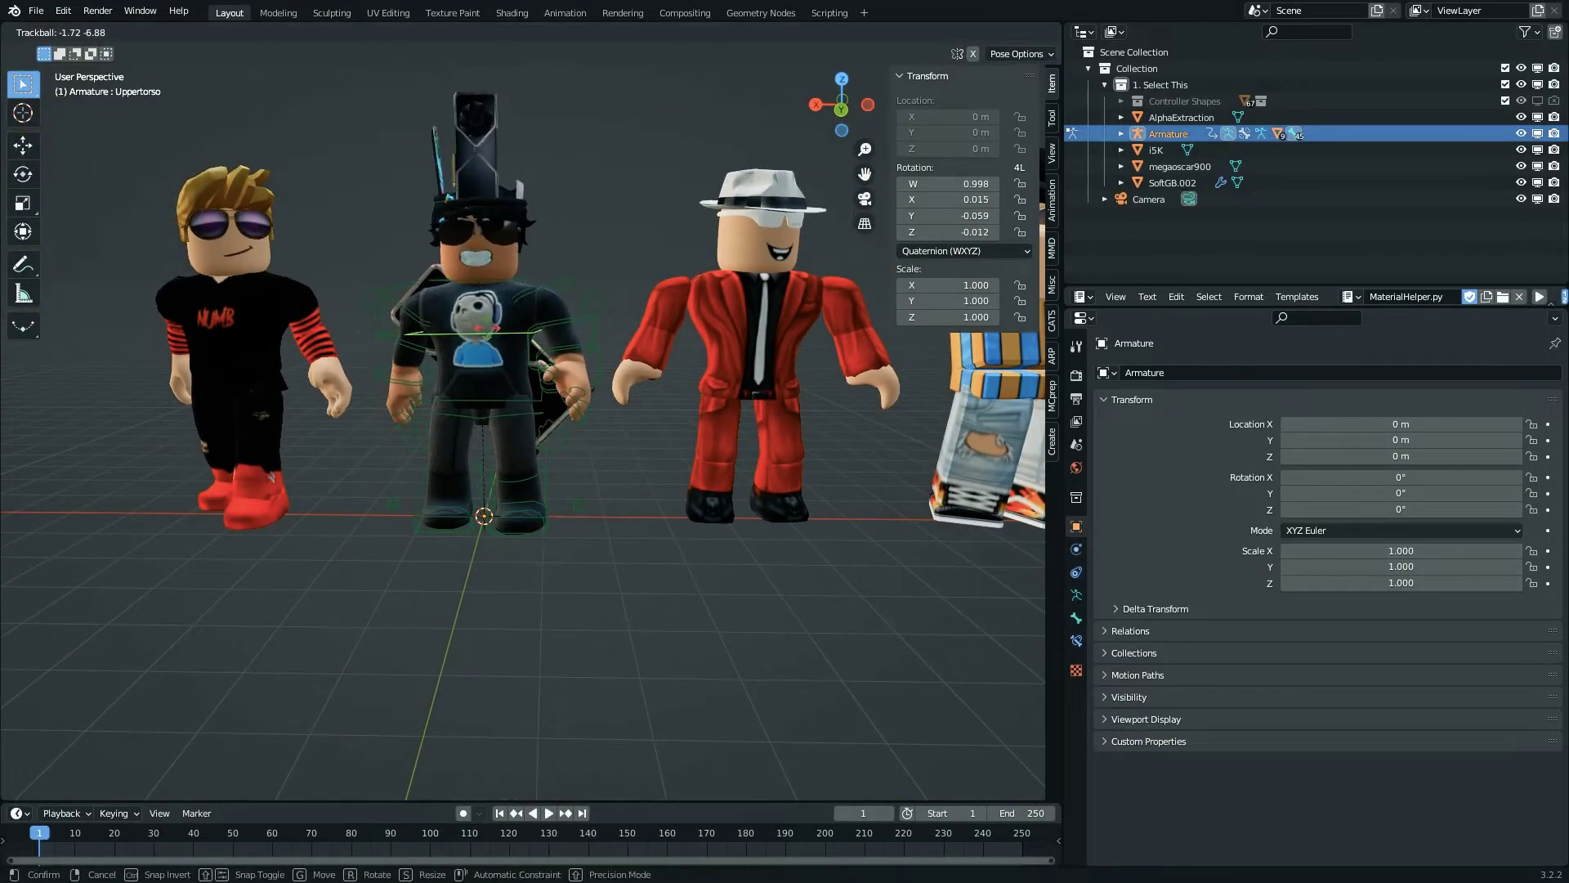
{"action": "left_click", "coordinate": [543, 296]}
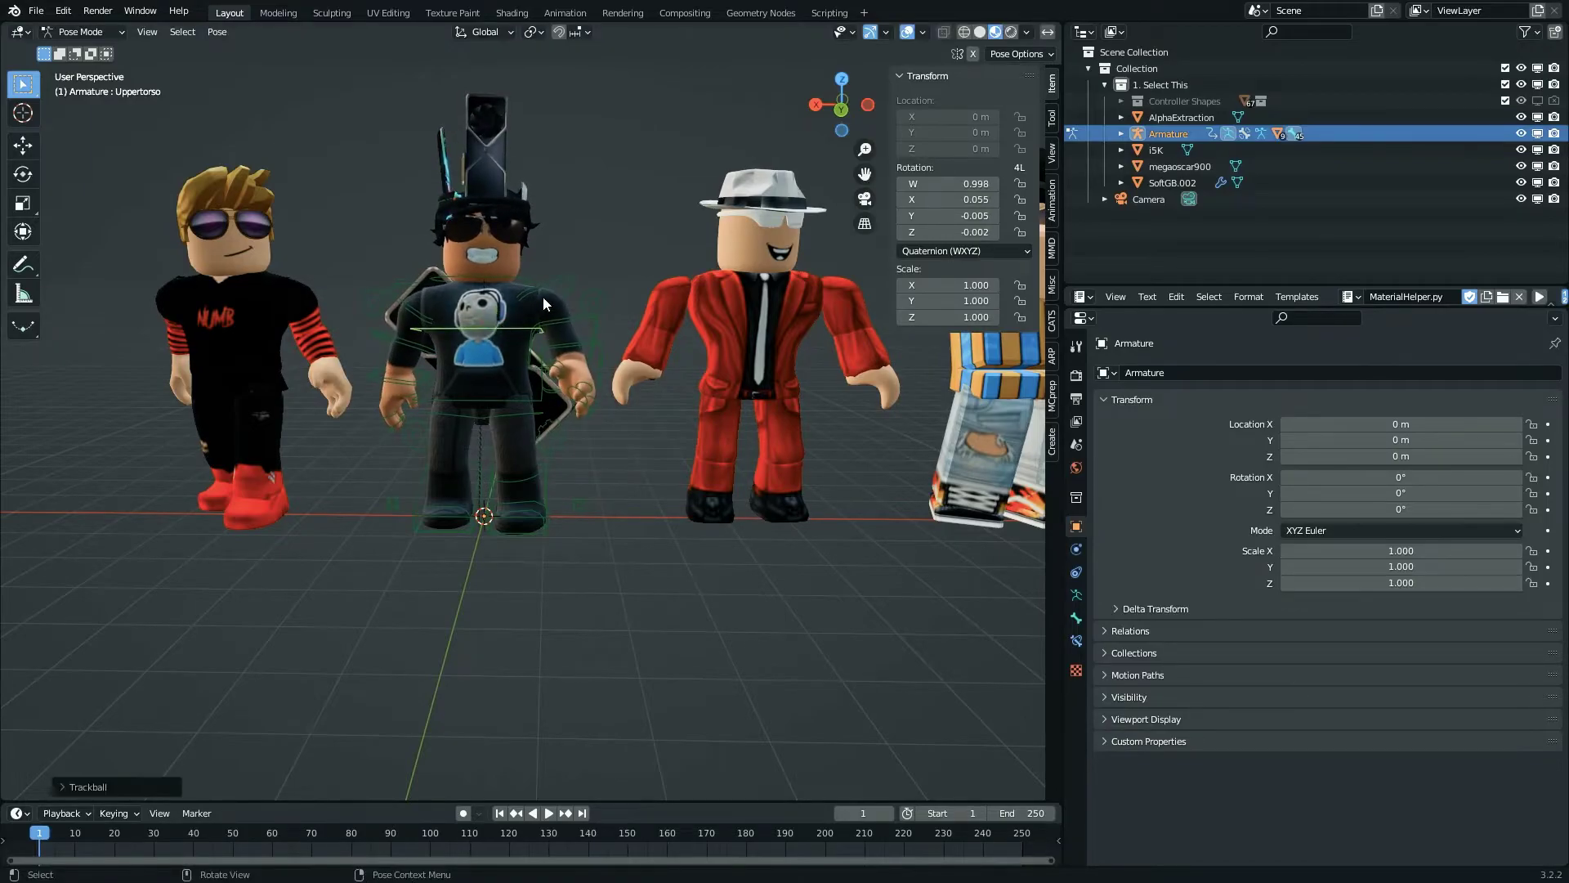
- Trackball-rotate the left and right upper arm controls of the rigged character
{"action": "left_click", "coordinate": [543, 297]}
{"action": "key", "text": "r"}
{"action": "key", "text": "r"}
{"action": "left_click", "coordinate": [561, 343]}
{"action": "left_click", "coordinate": [423, 323]}
- Return to Object Mode and move the AlphaExtraction character along X to about 7.82 m, at the opposite end of the row
{"action": "key", "text": "shift+grave"}
{"action": "key", "text": "s"}
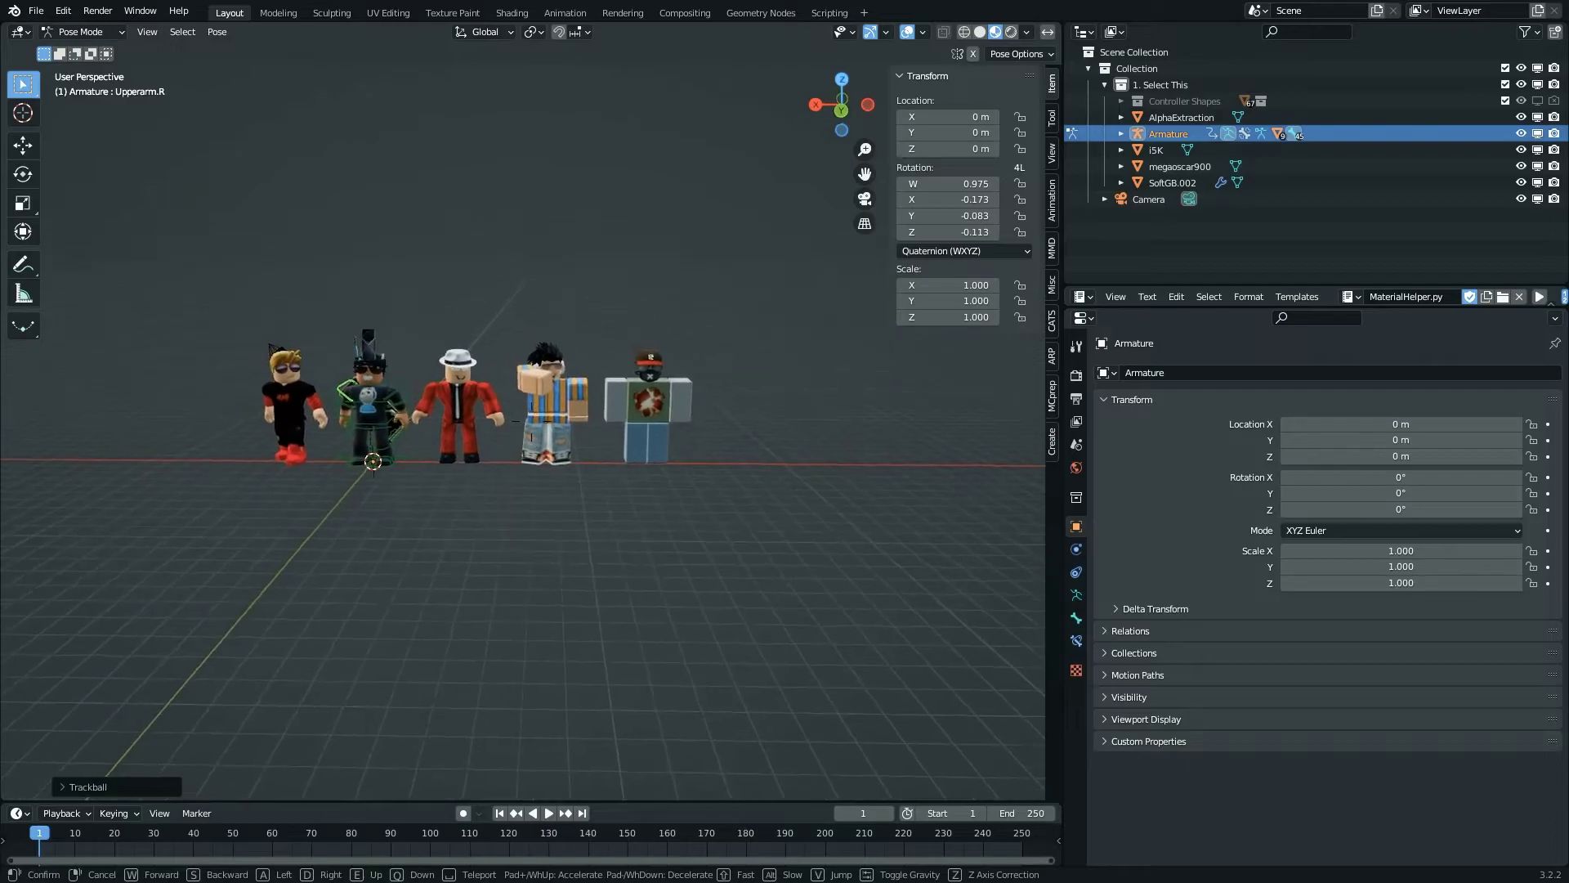
{"action": "left_click", "coordinate": [531, 421]}
{"action": "left_click", "coordinate": [672, 394]}
{"action": "key", "text": "ctrl+Tab"}
{"action": "left_click", "coordinate": [654, 433]}
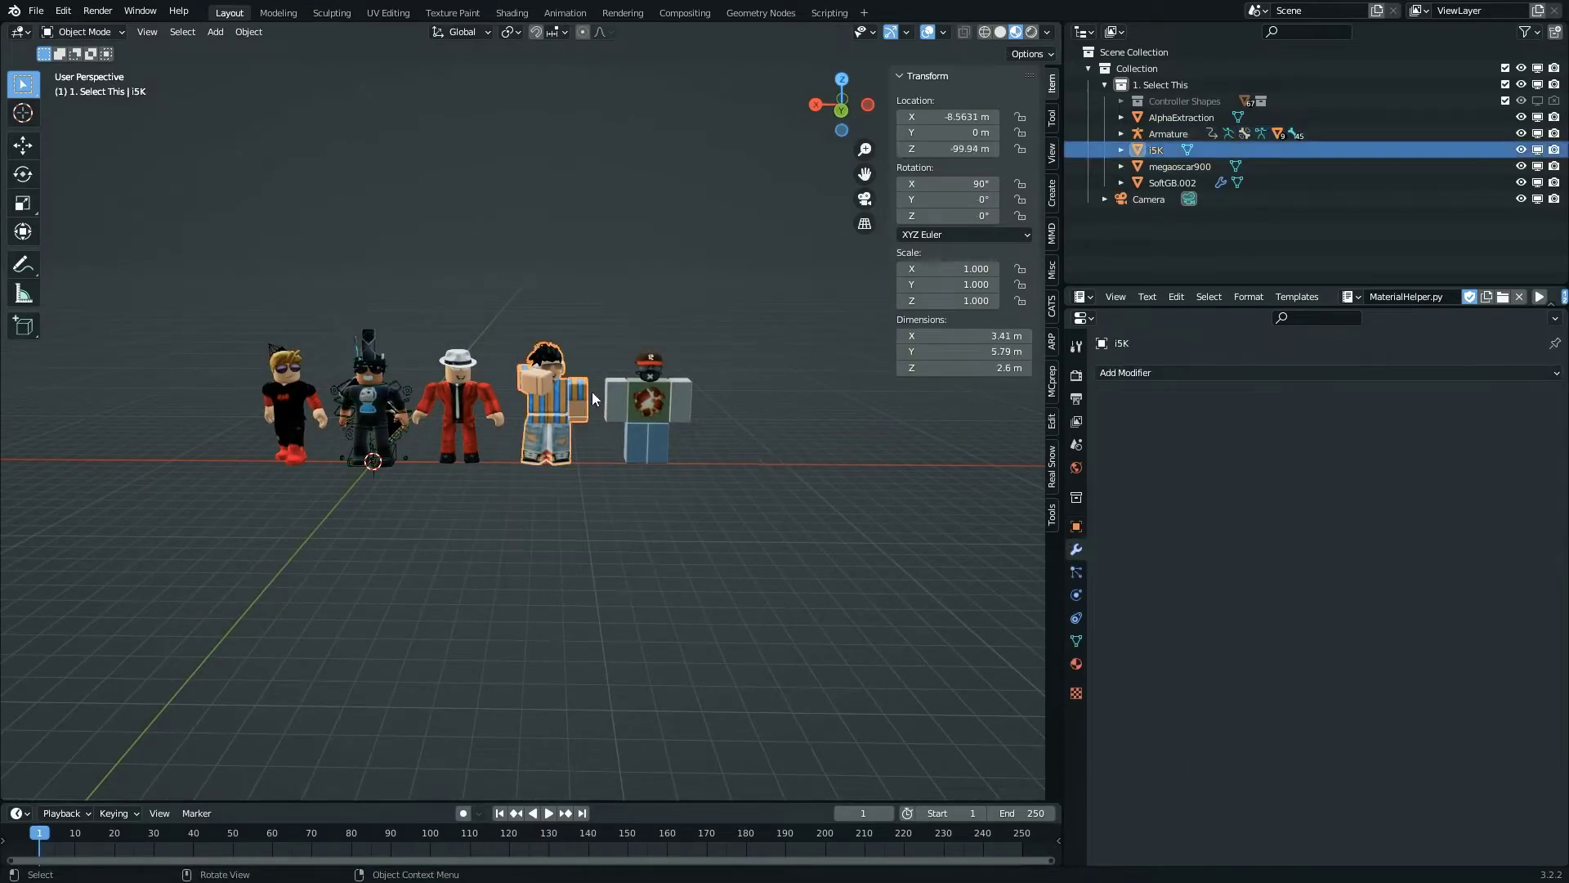
{"action": "key", "text": "g"}
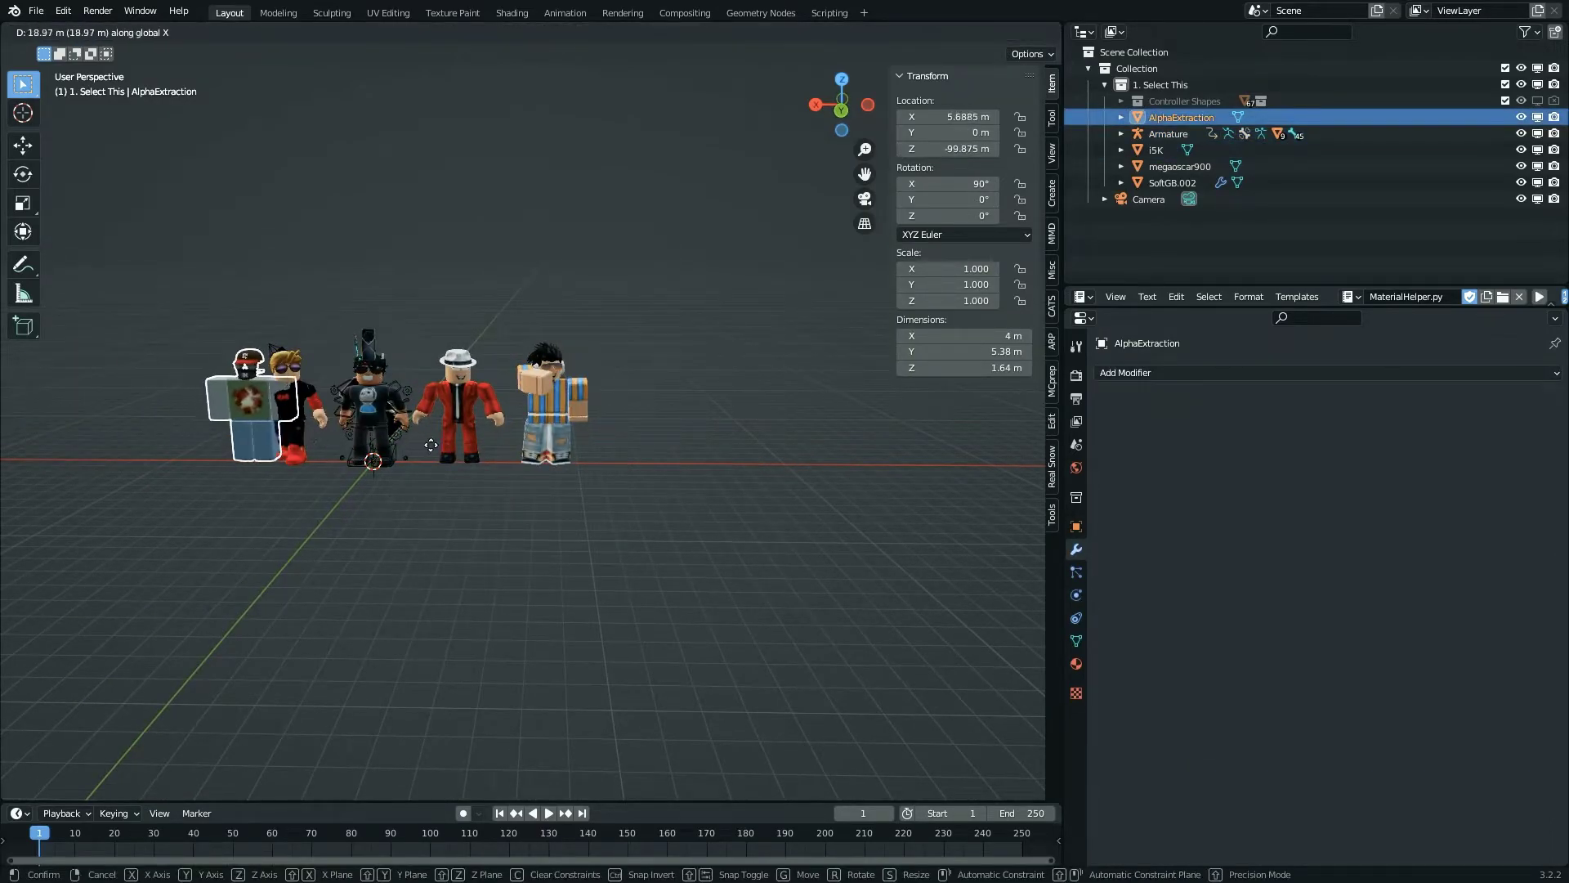
{"action": "left_click", "coordinate": [610, 482]}
- Import the Roblox character Shift4D with Add Character
{"action": "key", "text": "shift+grave"}
{"action": "key", "text": "w"}
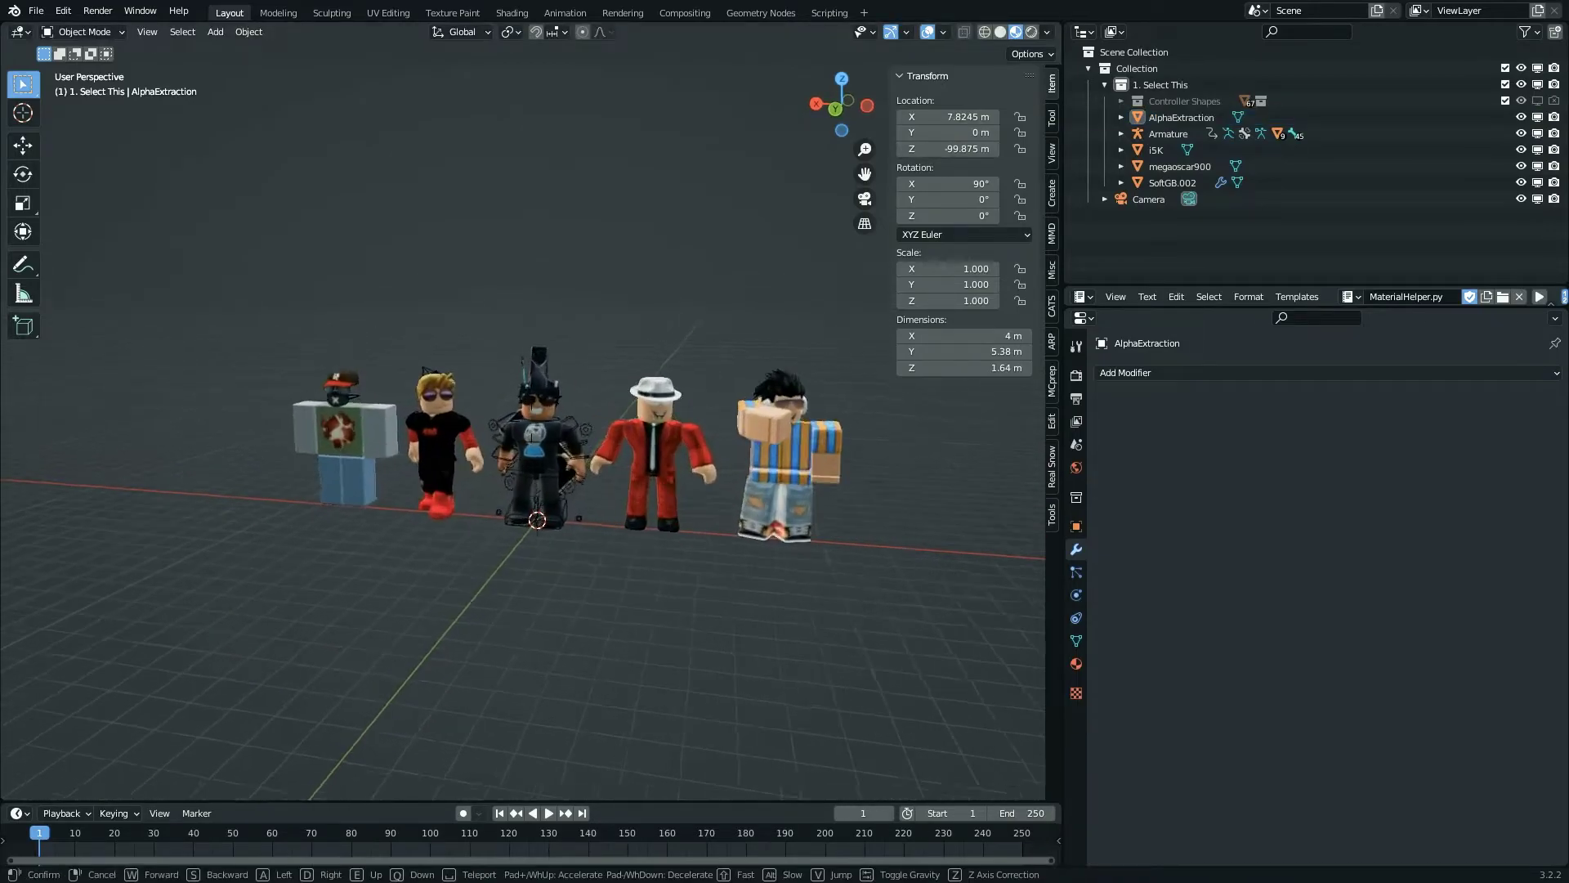
{"action": "key", "text": "s"}
{"action": "left_click", "coordinate": [523, 423]}
{"action": "left_click", "coordinate": [1051, 489]}
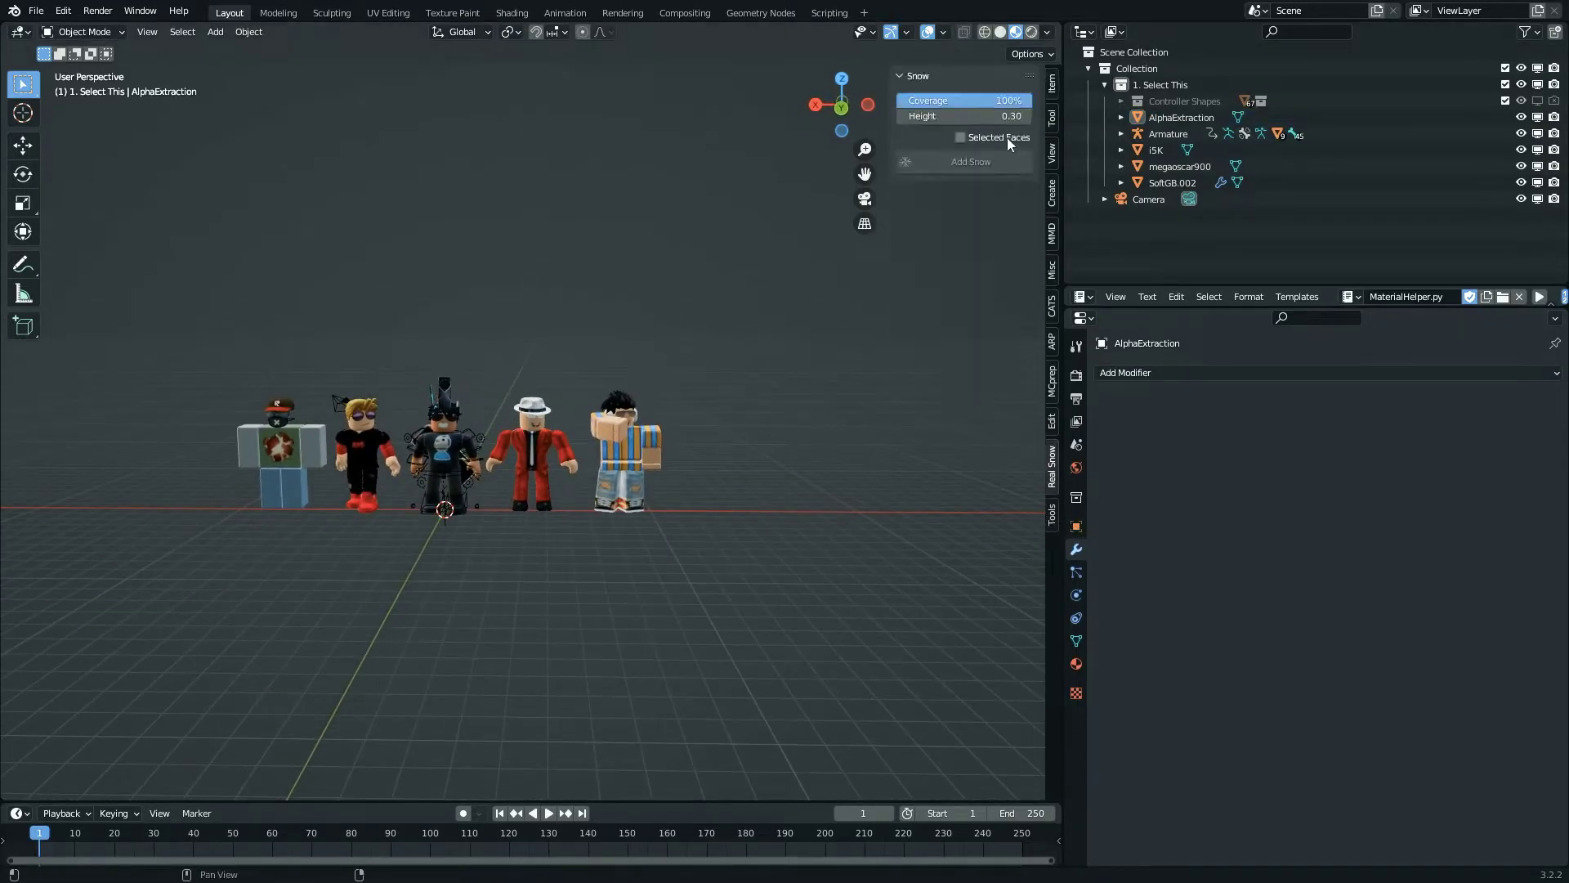
{"action": "left_click", "coordinate": [1052, 517]}
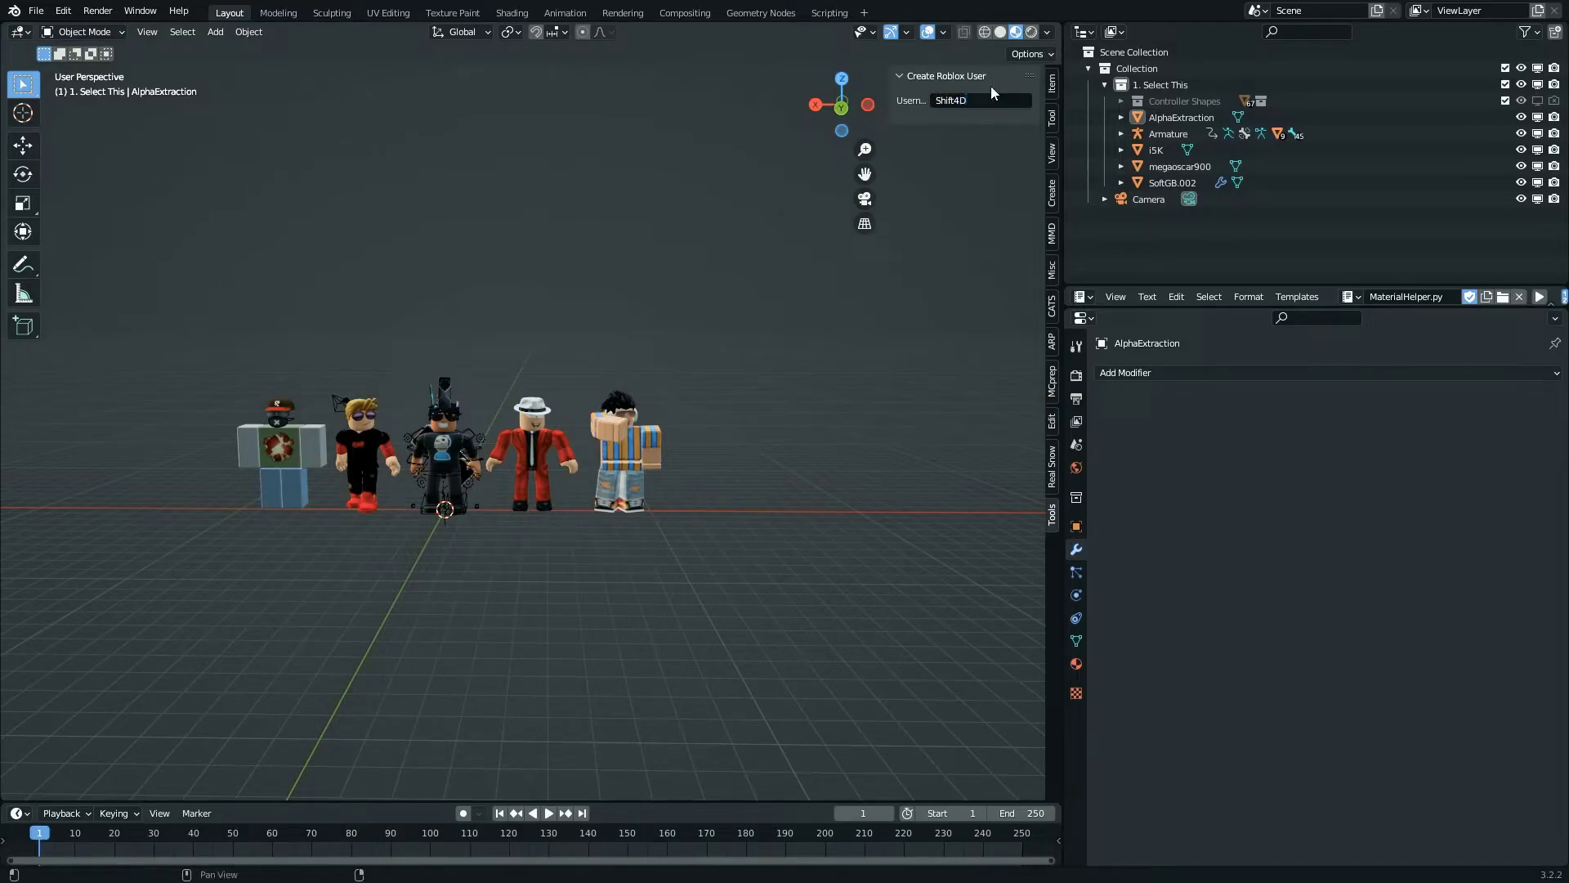
{"action": "key", "text": "shift+a"}
{"action": "mouse_move", "coordinate": [558, 210]}
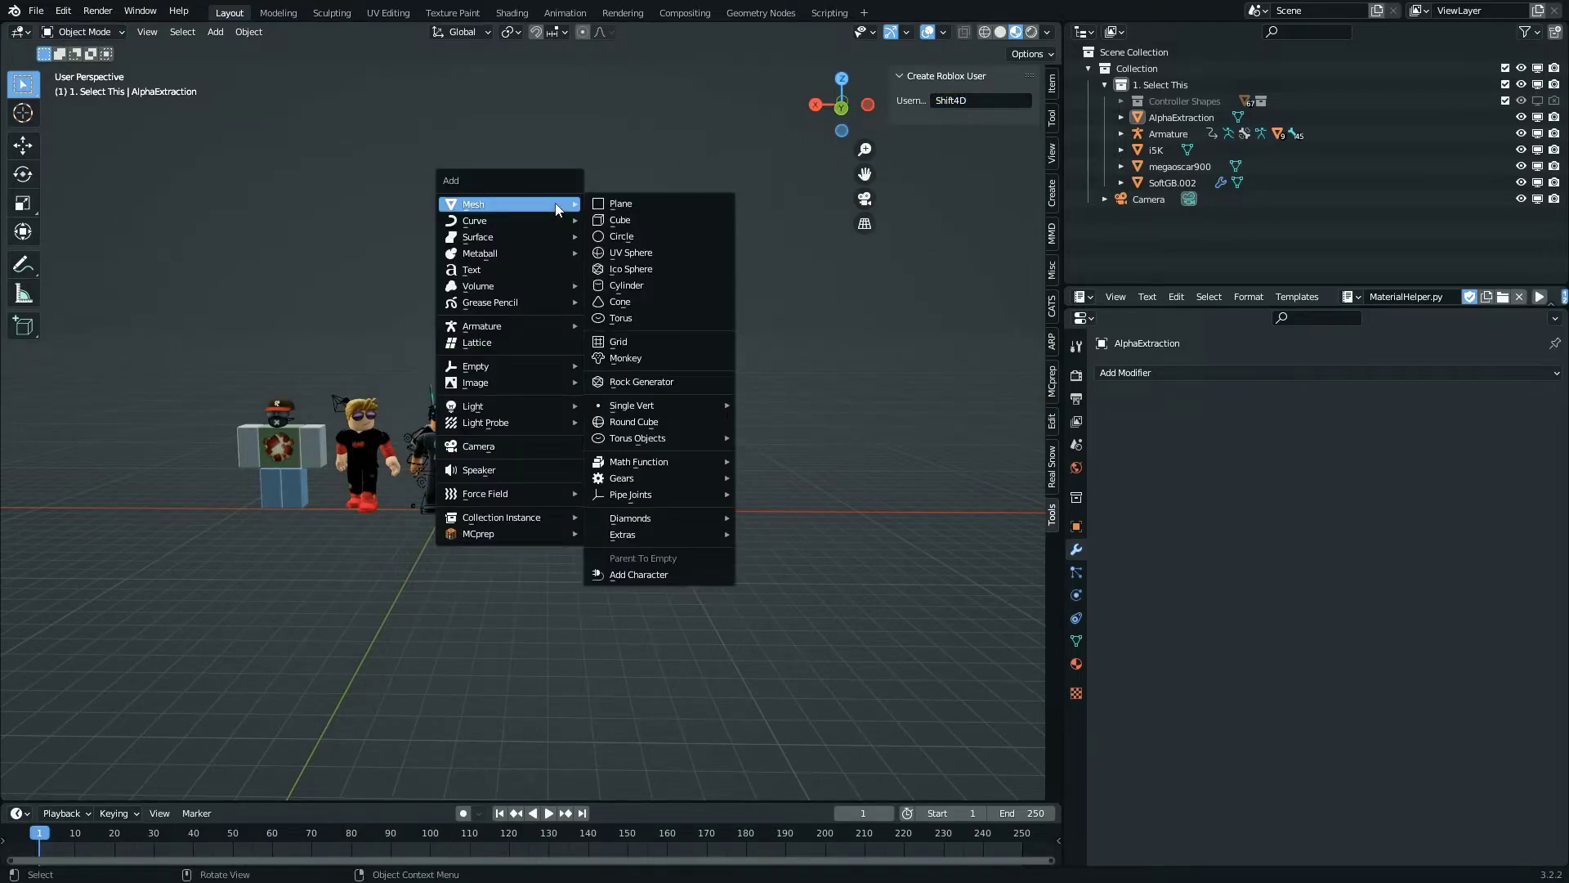
{"action": "left_click", "coordinate": [640, 575]}
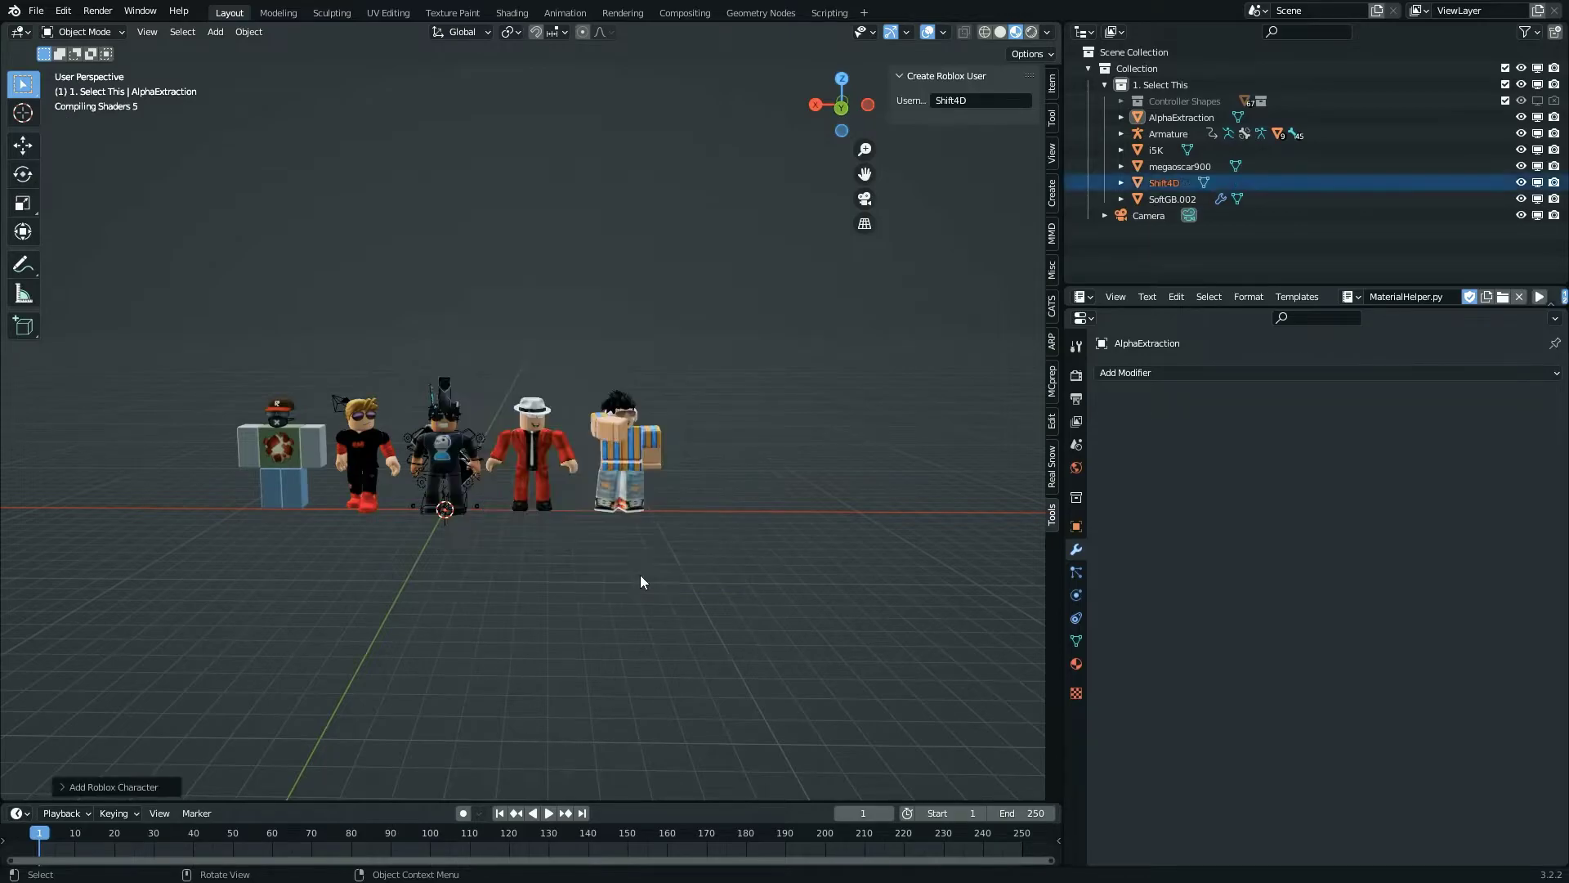
- Set the Shift4D character's origin to its geometry and clear its location
{"action": "right_click", "coordinate": [559, 374]}
{"action": "mouse_move", "coordinate": [581, 378]}
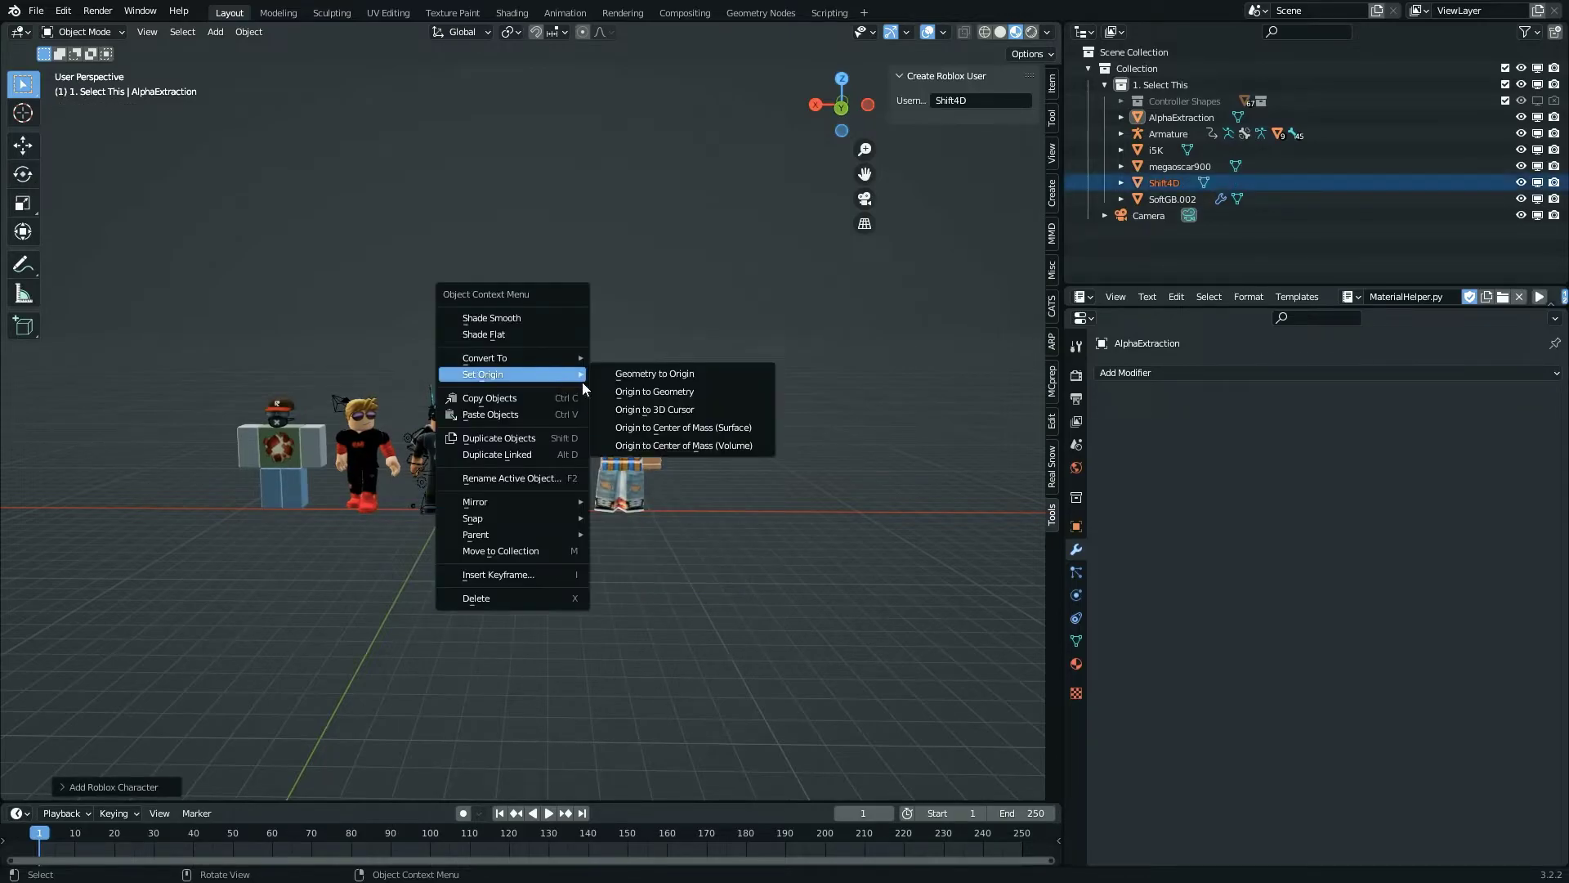
{"action": "left_click", "coordinate": [636, 394]}
{"action": "key", "text": "alt+g"}
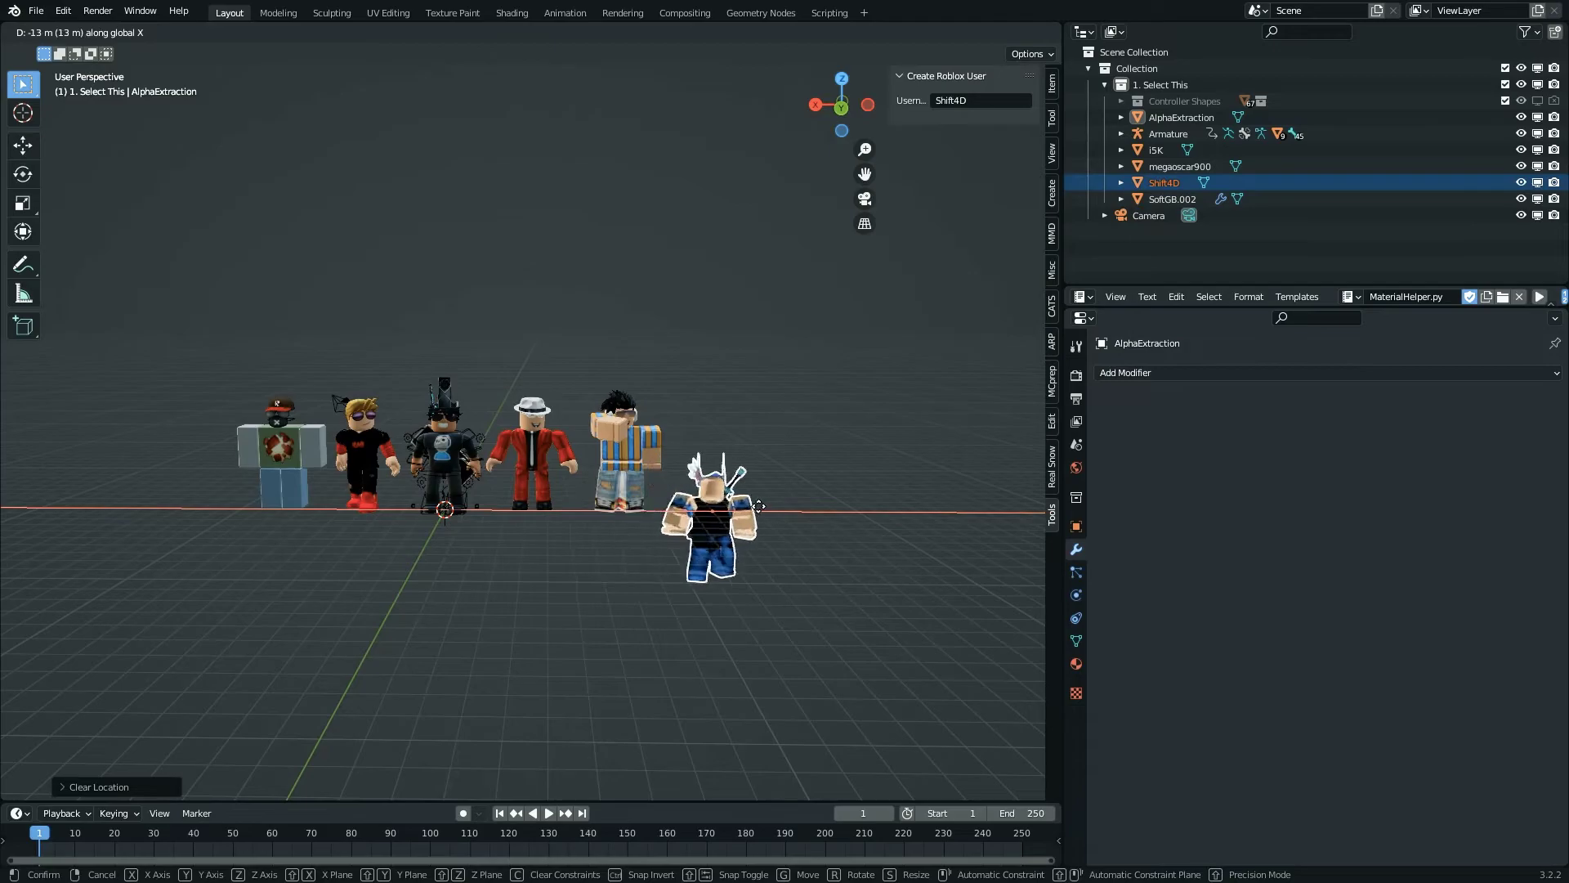
- Move Shift4D along X past the striped-shirt character and raise it about 3.5 m along Z to stand on the ground line
{"action": "left_click", "coordinate": [767, 517]}
{"action": "key", "text": "g"}
{"action": "key", "text": "z"}
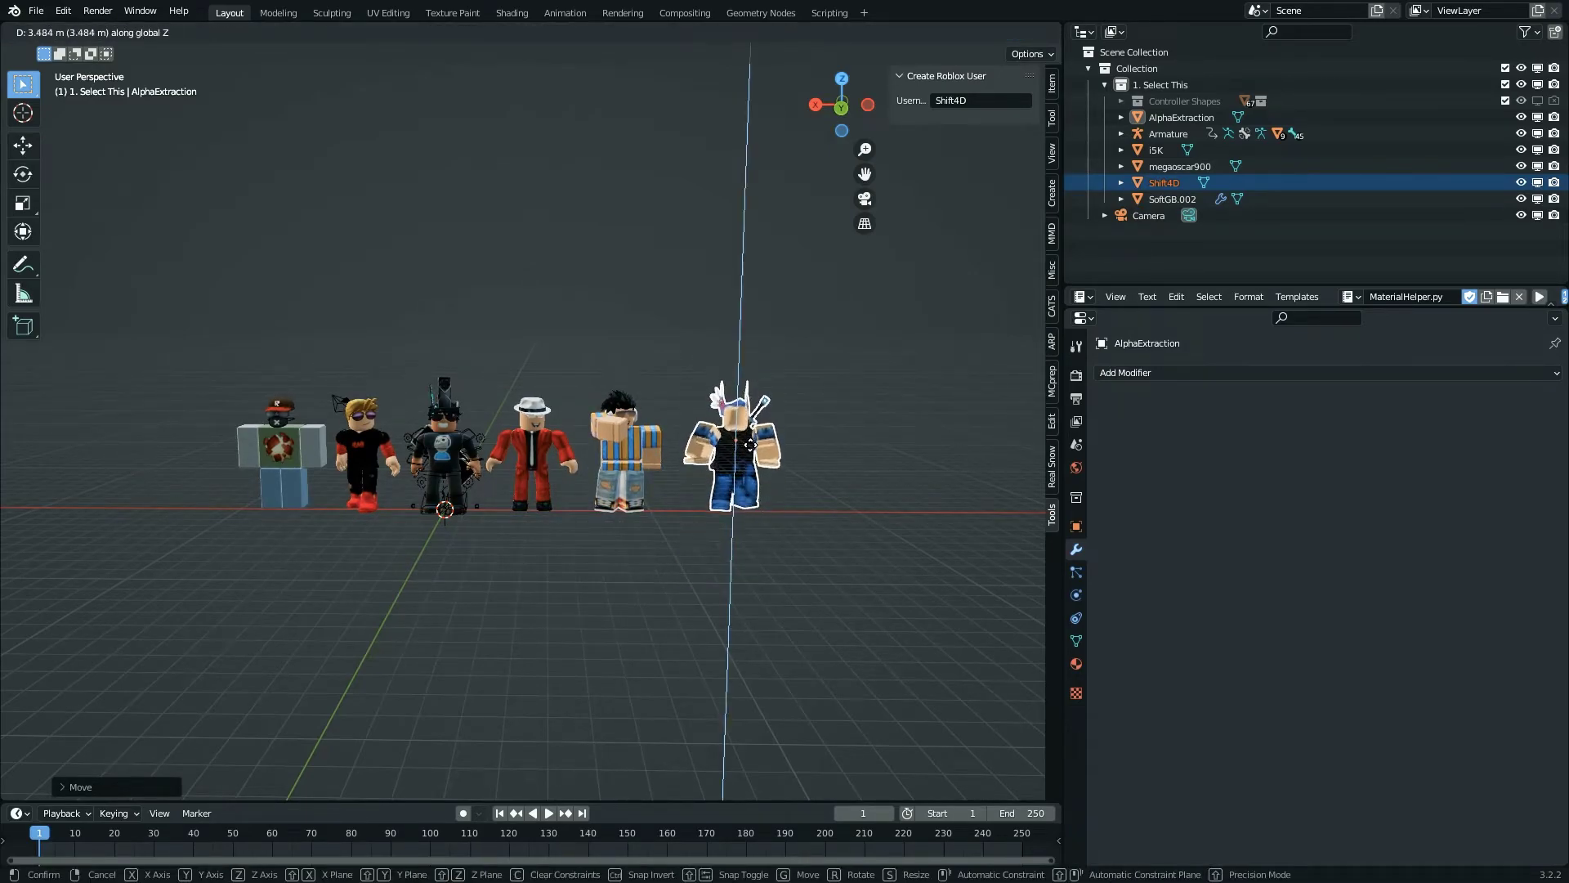
{"action": "left_click", "coordinate": [761, 442]}
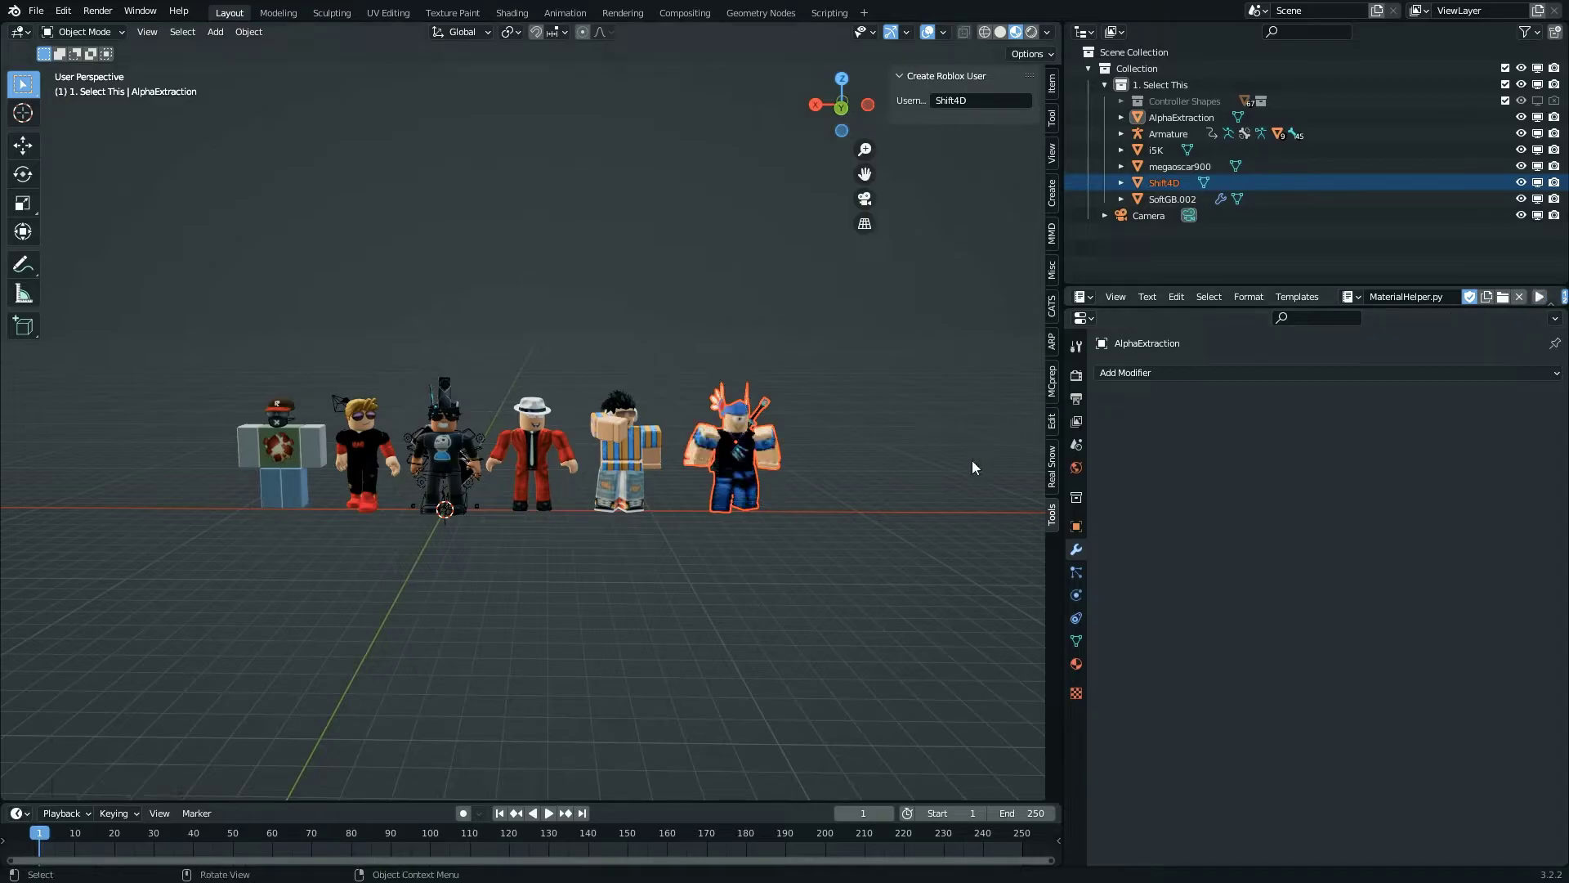
{"action": "left_click", "coordinate": [768, 522]}
- Set the Roblox username to KadyCreate and import that character with Add Character
{"action": "left_click", "coordinate": [1005, 101]}
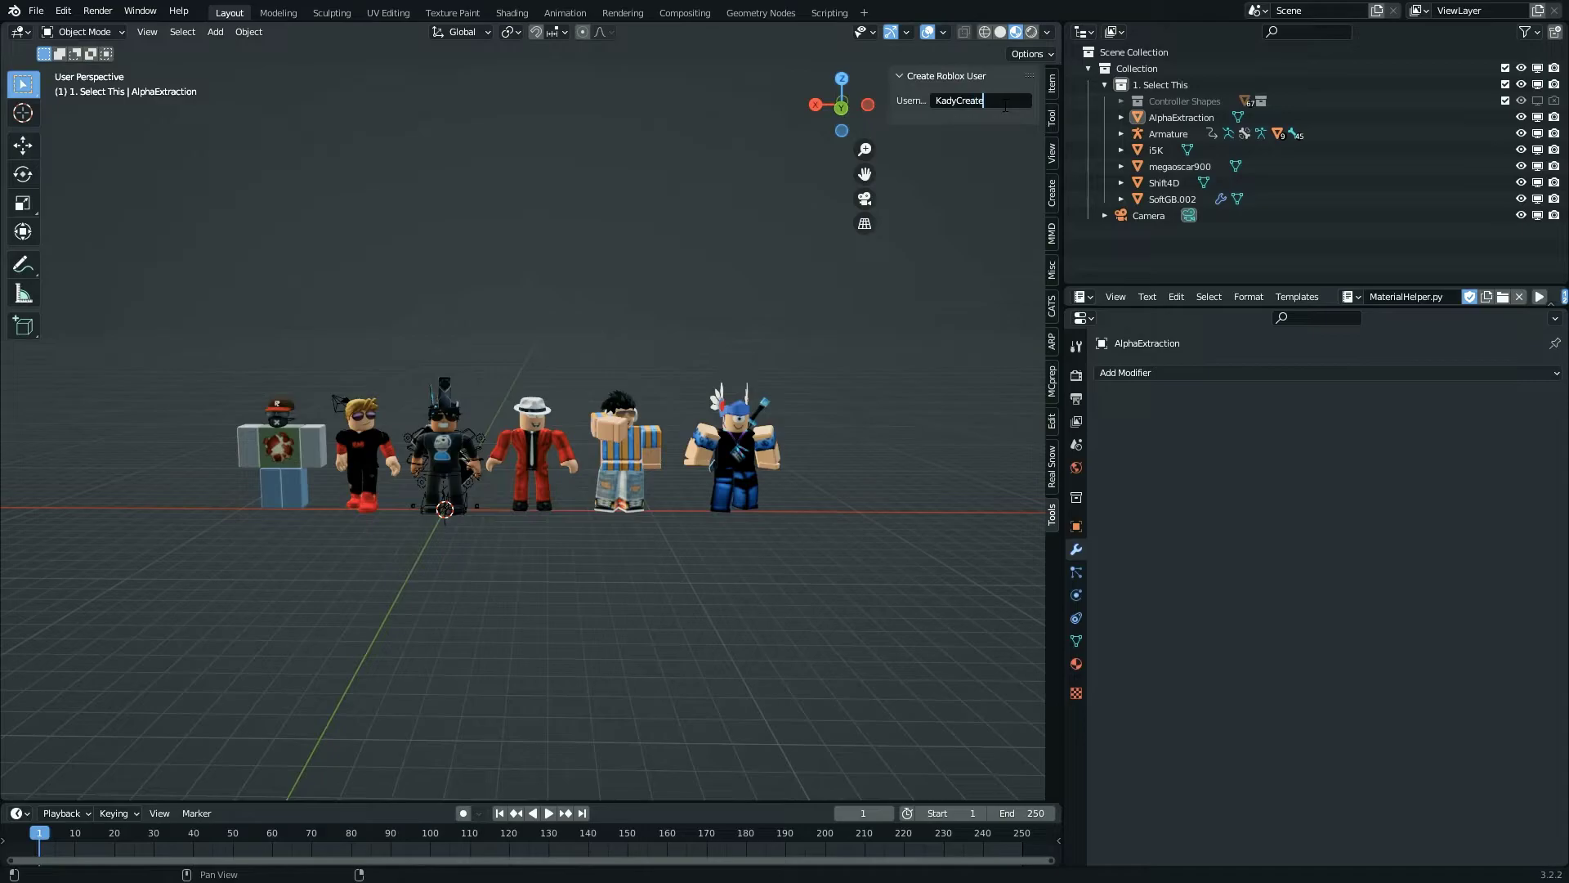
{"action": "key", "text": "shift+a"}
{"action": "mouse_move", "coordinate": [424, 312]}
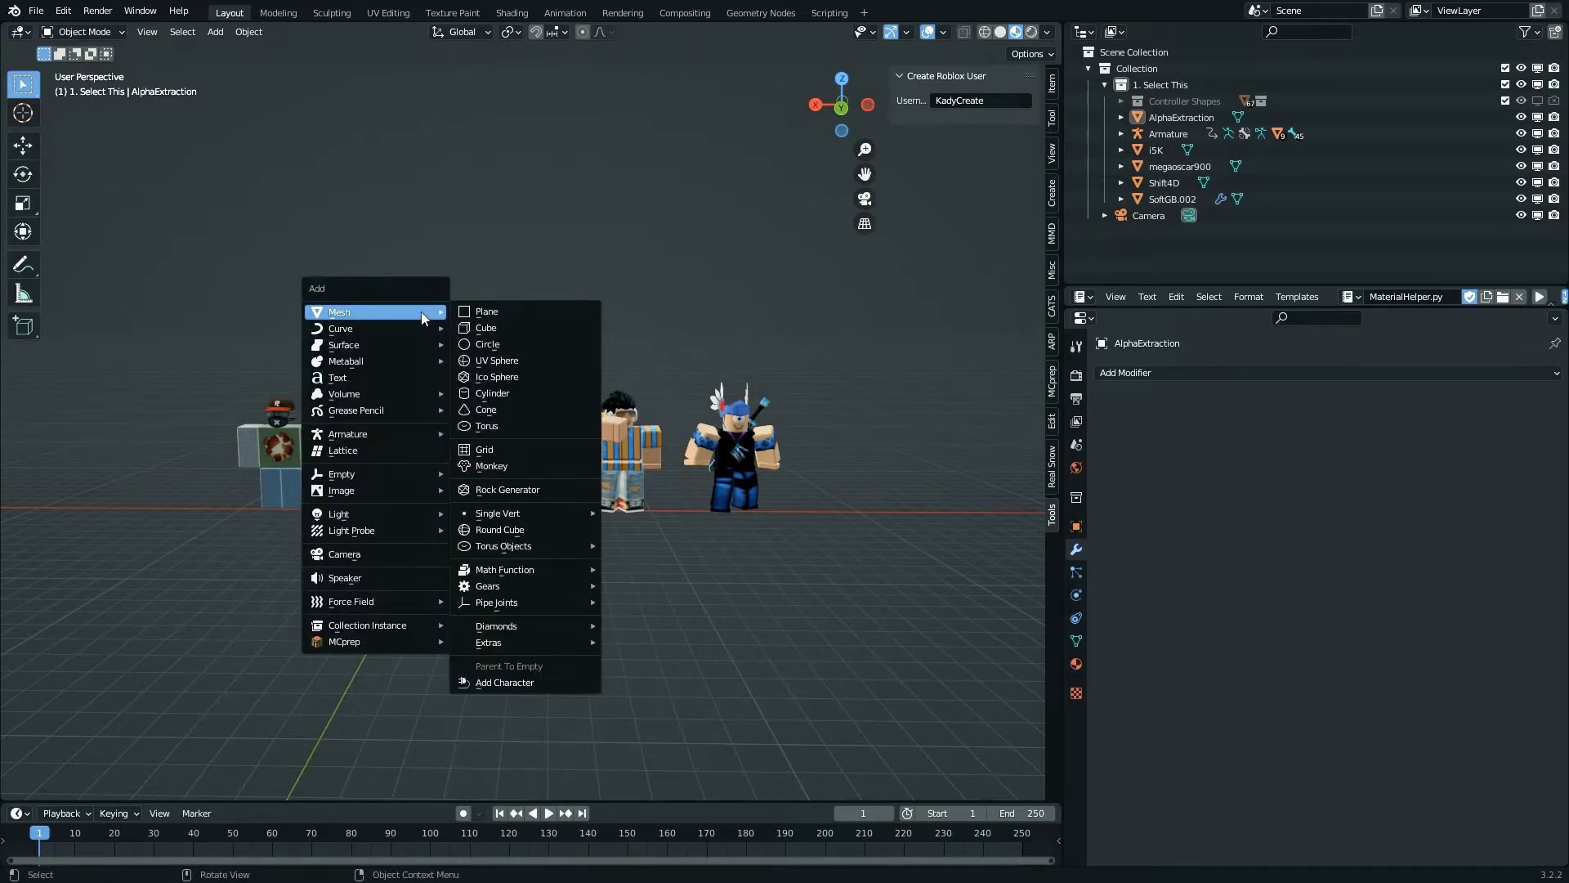
{"action": "left_click", "coordinate": [483, 689]}
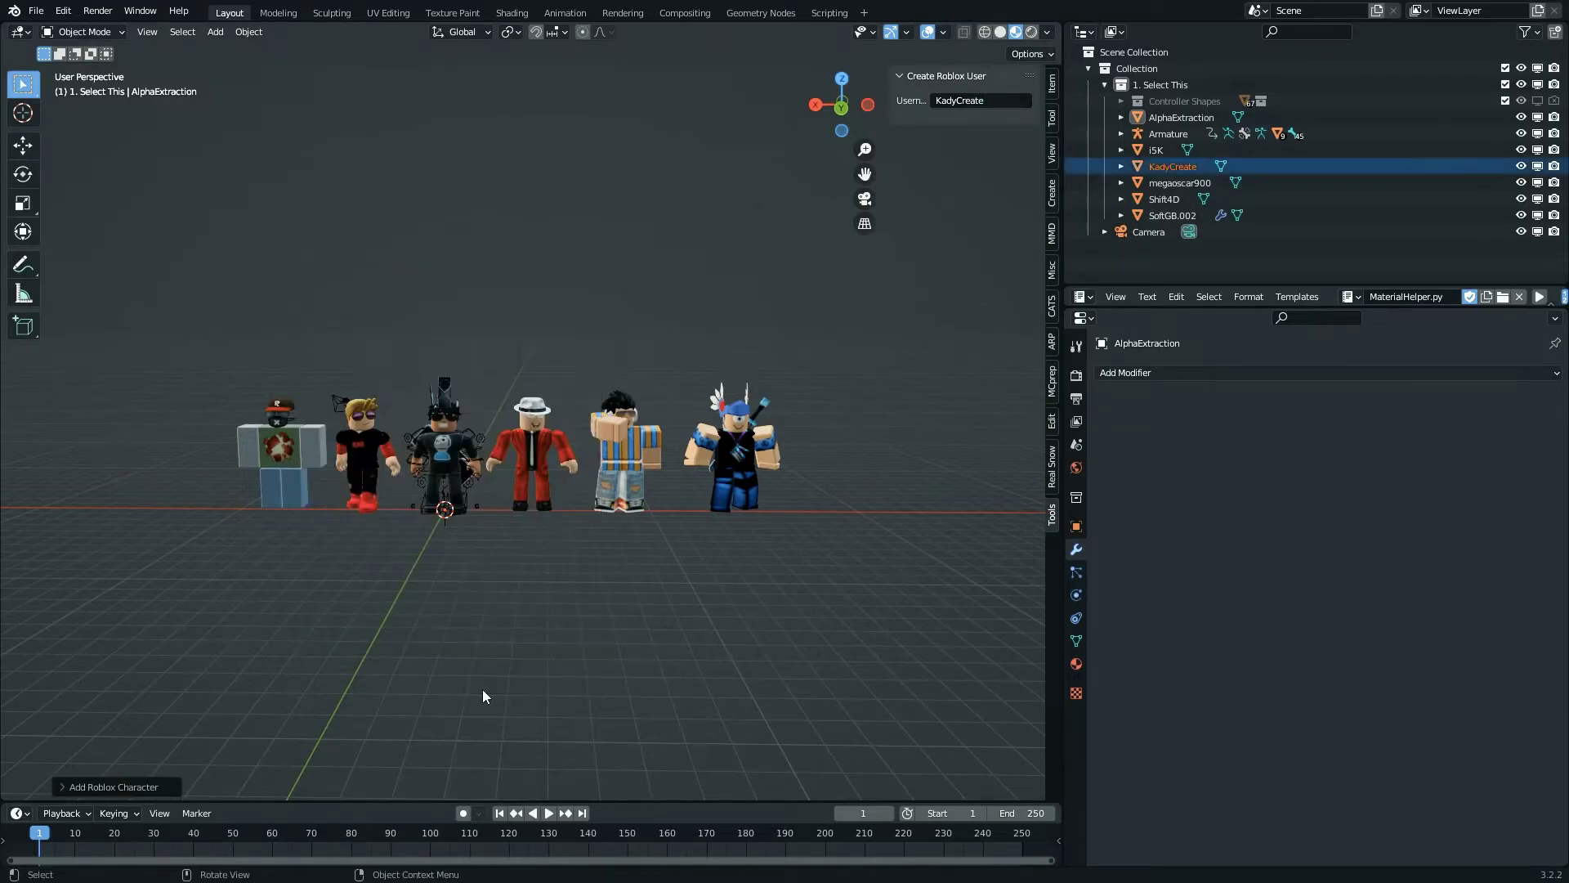
- Set the KadyCreate character's origin to its geometry and clear its location
{"action": "right_click", "coordinate": [531, 267]}
{"action": "mouse_move", "coordinate": [533, 267]}
{"action": "left_click", "coordinate": [632, 289]}
{"action": "key", "text": "alt+g"}
- Raise KadyCreate along Z and move it along X to the row's end beside AlphaExtraction, running the MaterialHelper.py script on it
{"action": "key", "text": "g"}
{"action": "key", "text": "z"}
{"action": "left_click", "coordinate": [533, 396]}
{"action": "key", "text": "g"}
{"action": "key", "text": "x"}
{"action": "left_click", "coordinate": [273, 396]}
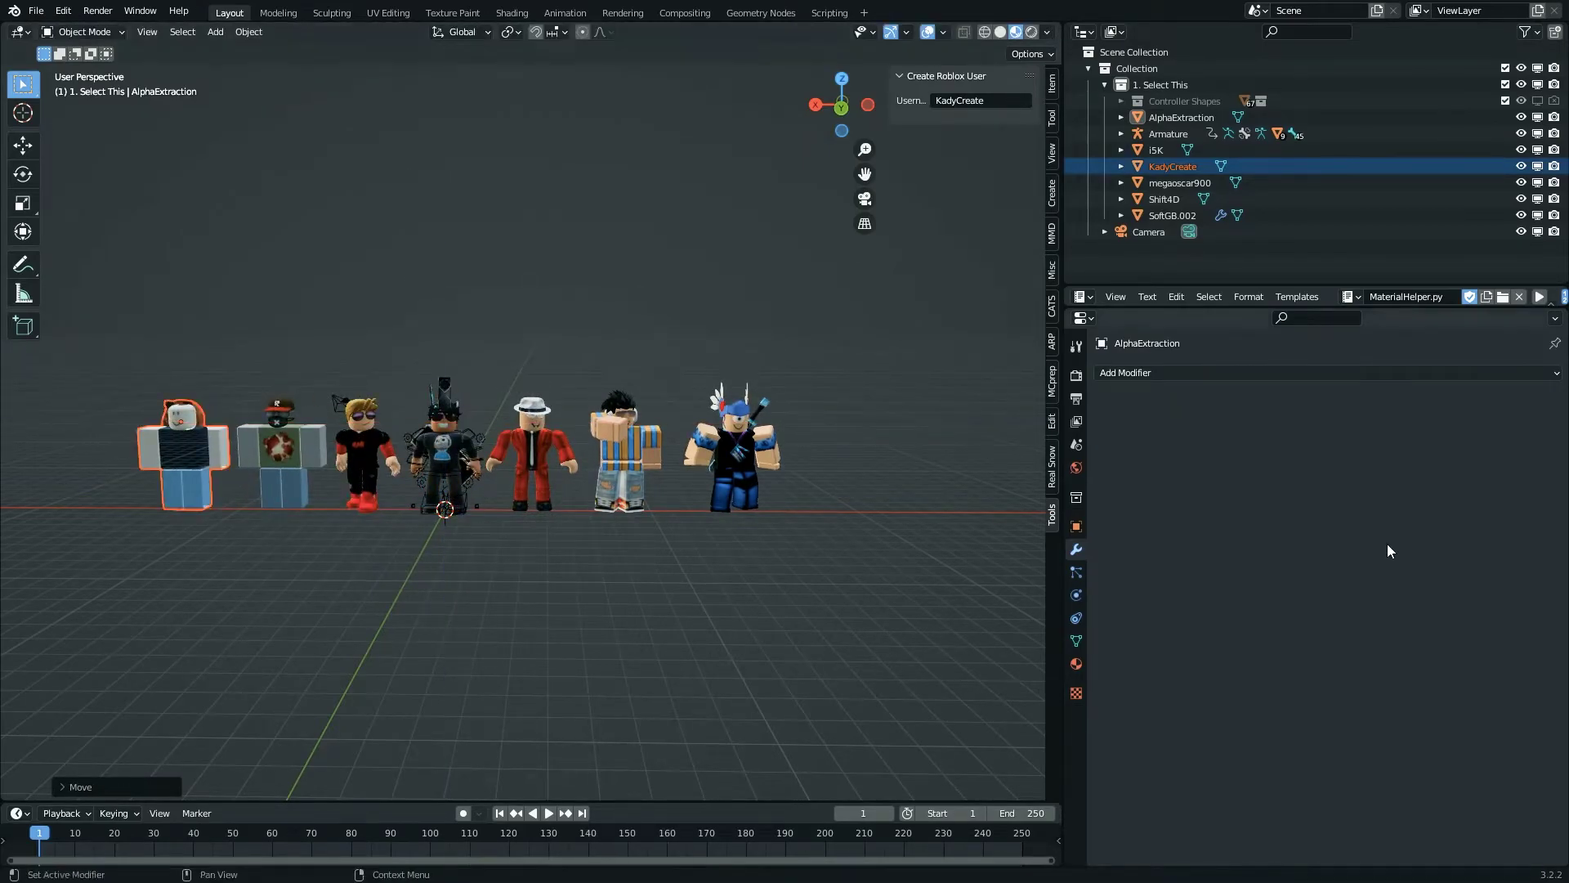
{"action": "left_click", "coordinate": [1540, 297]}
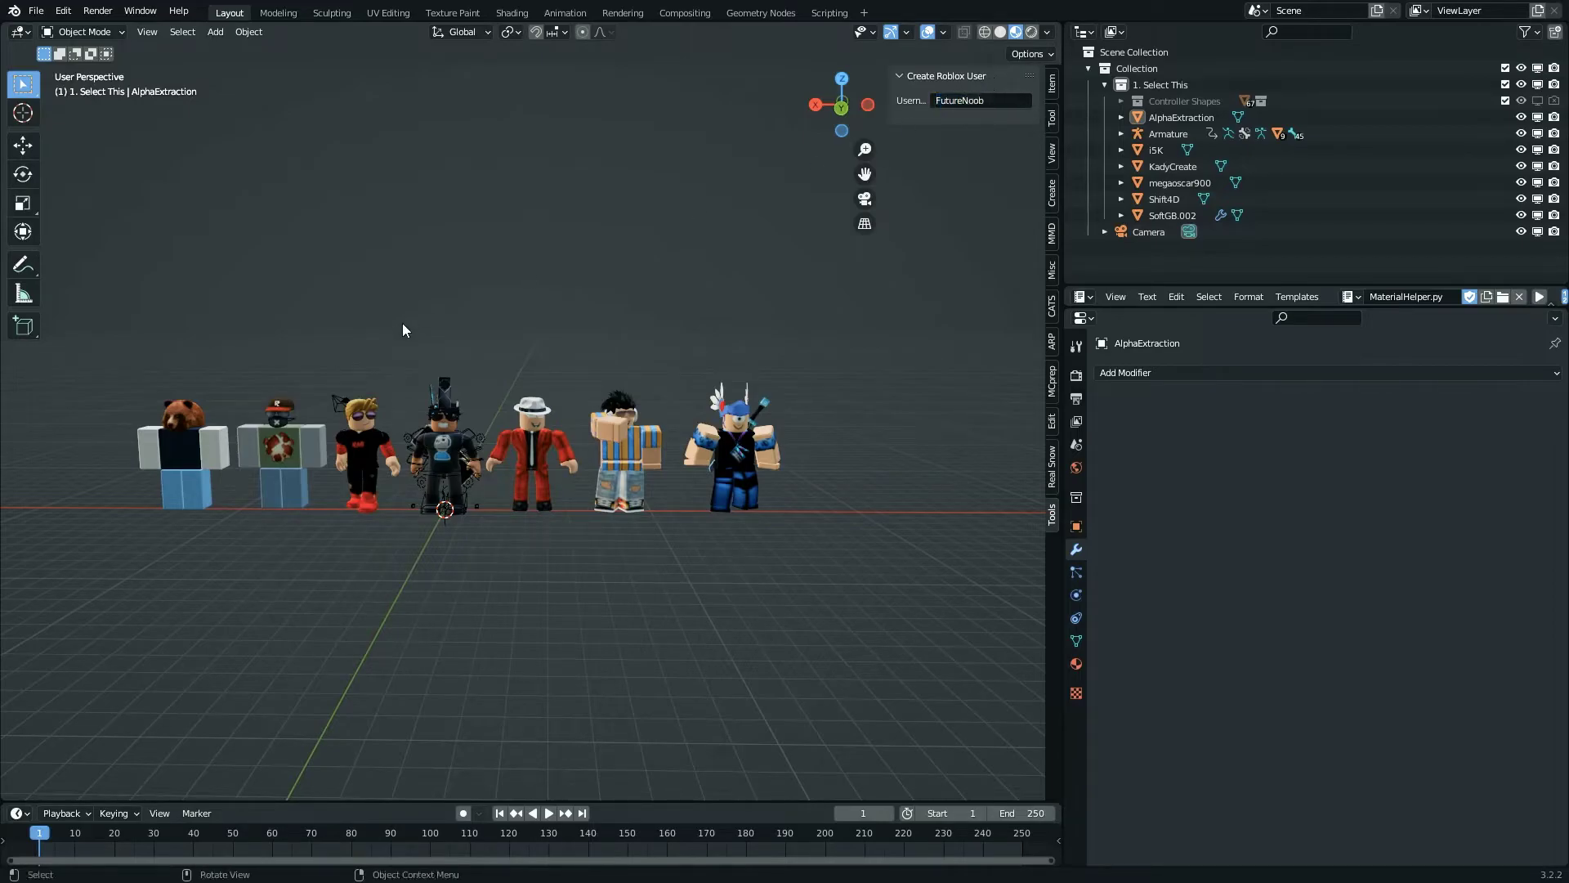
- Import the Roblox character FutureNoob with Add Character
{"action": "key", "text": "shift+a"}
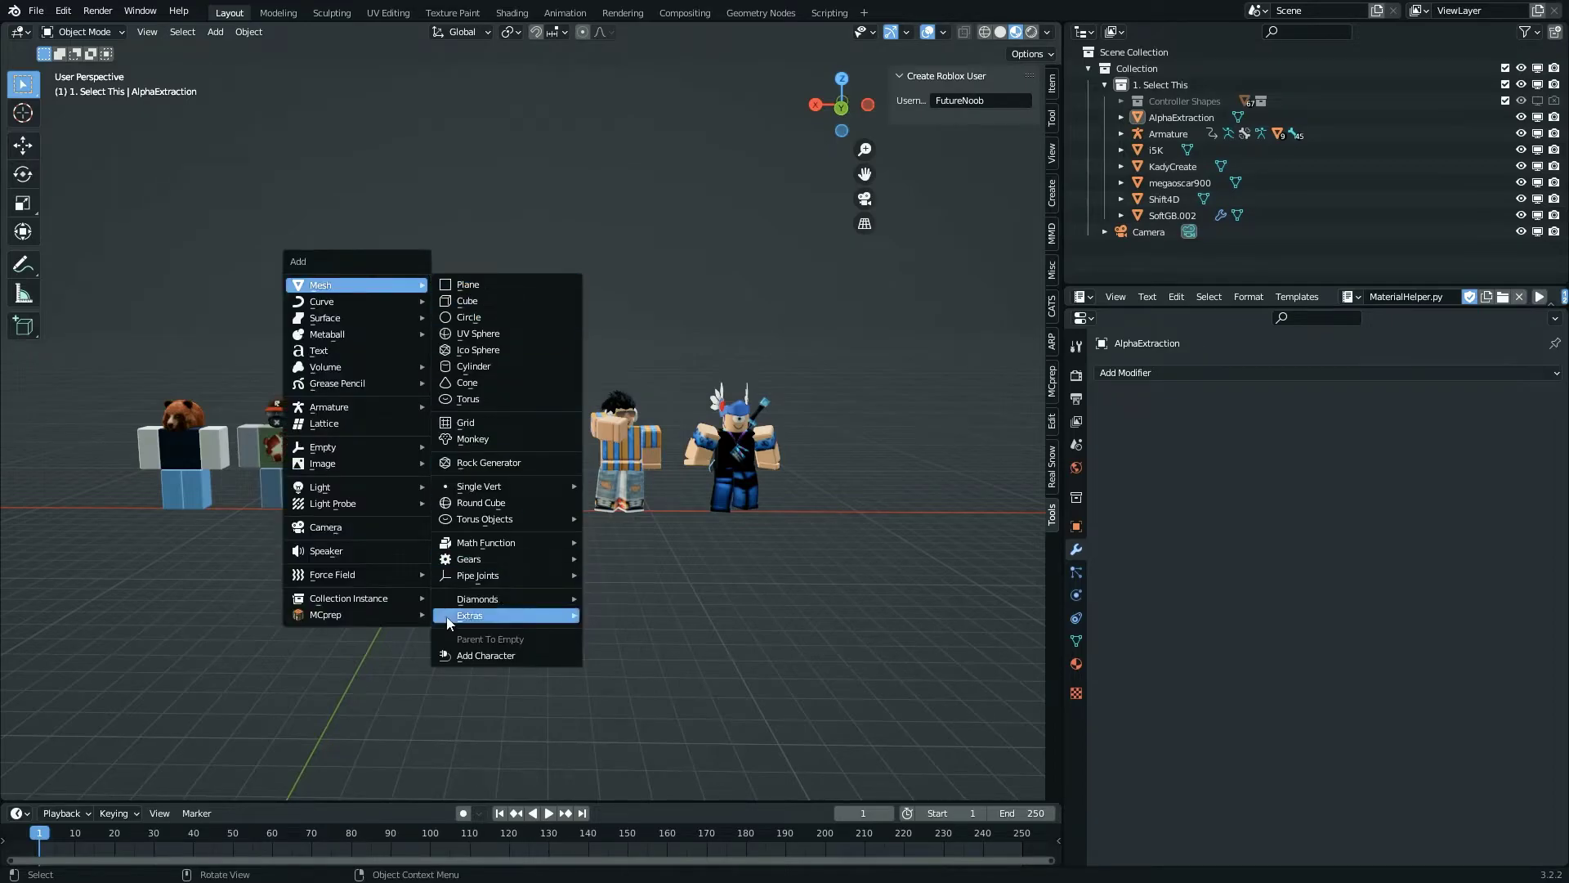
{"action": "left_click", "coordinate": [460, 657]}
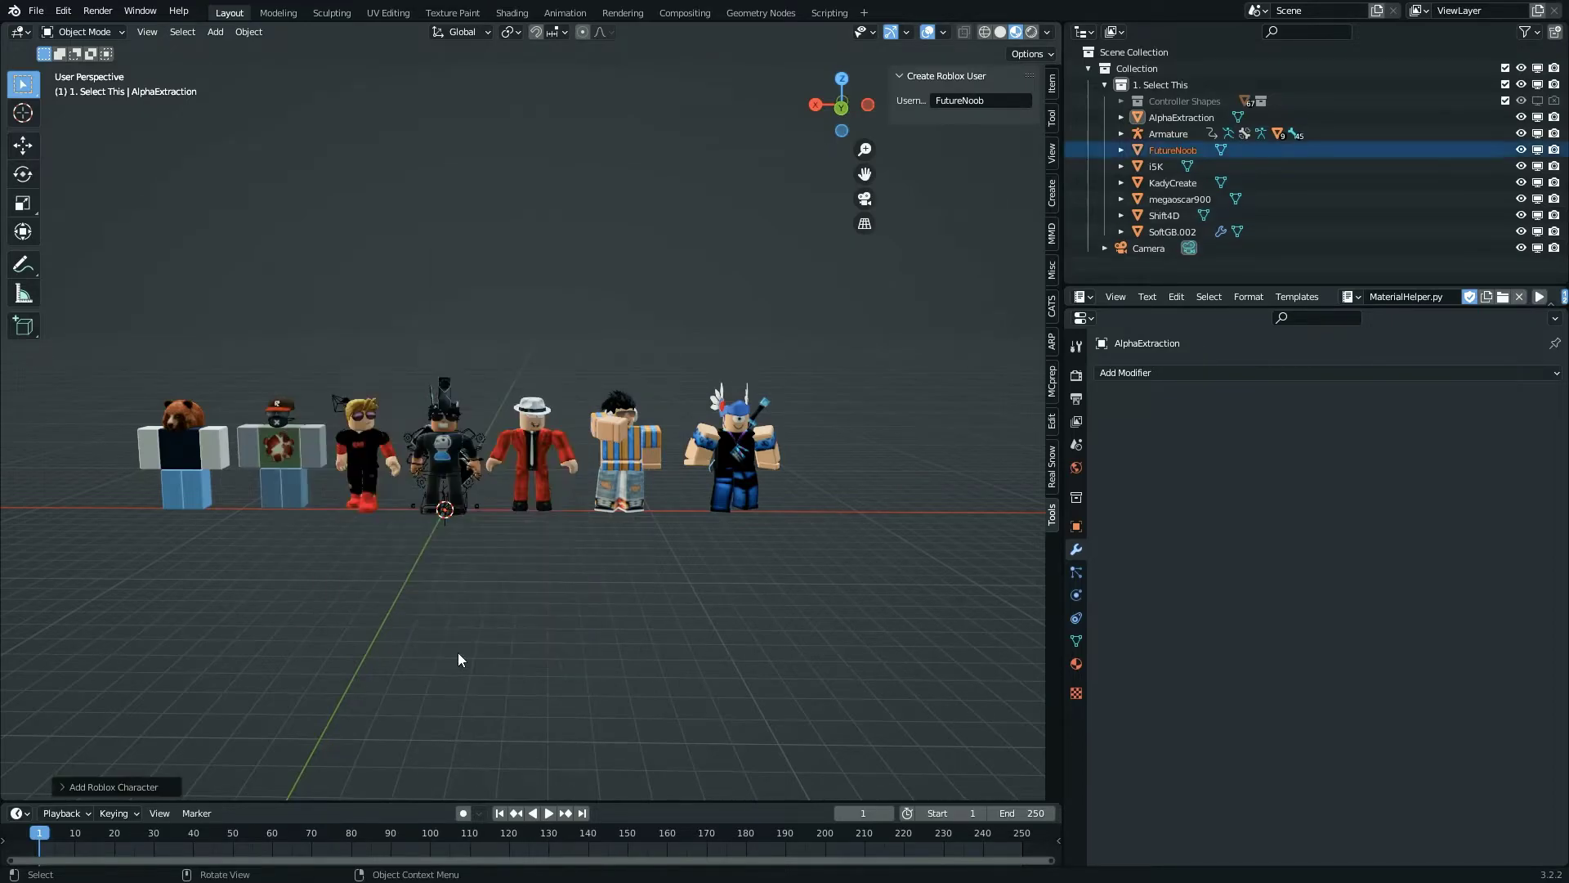
{"action": "scroll", "coordinate": [522, 584], "scroll_direction": "down", "scroll_amount": 6}
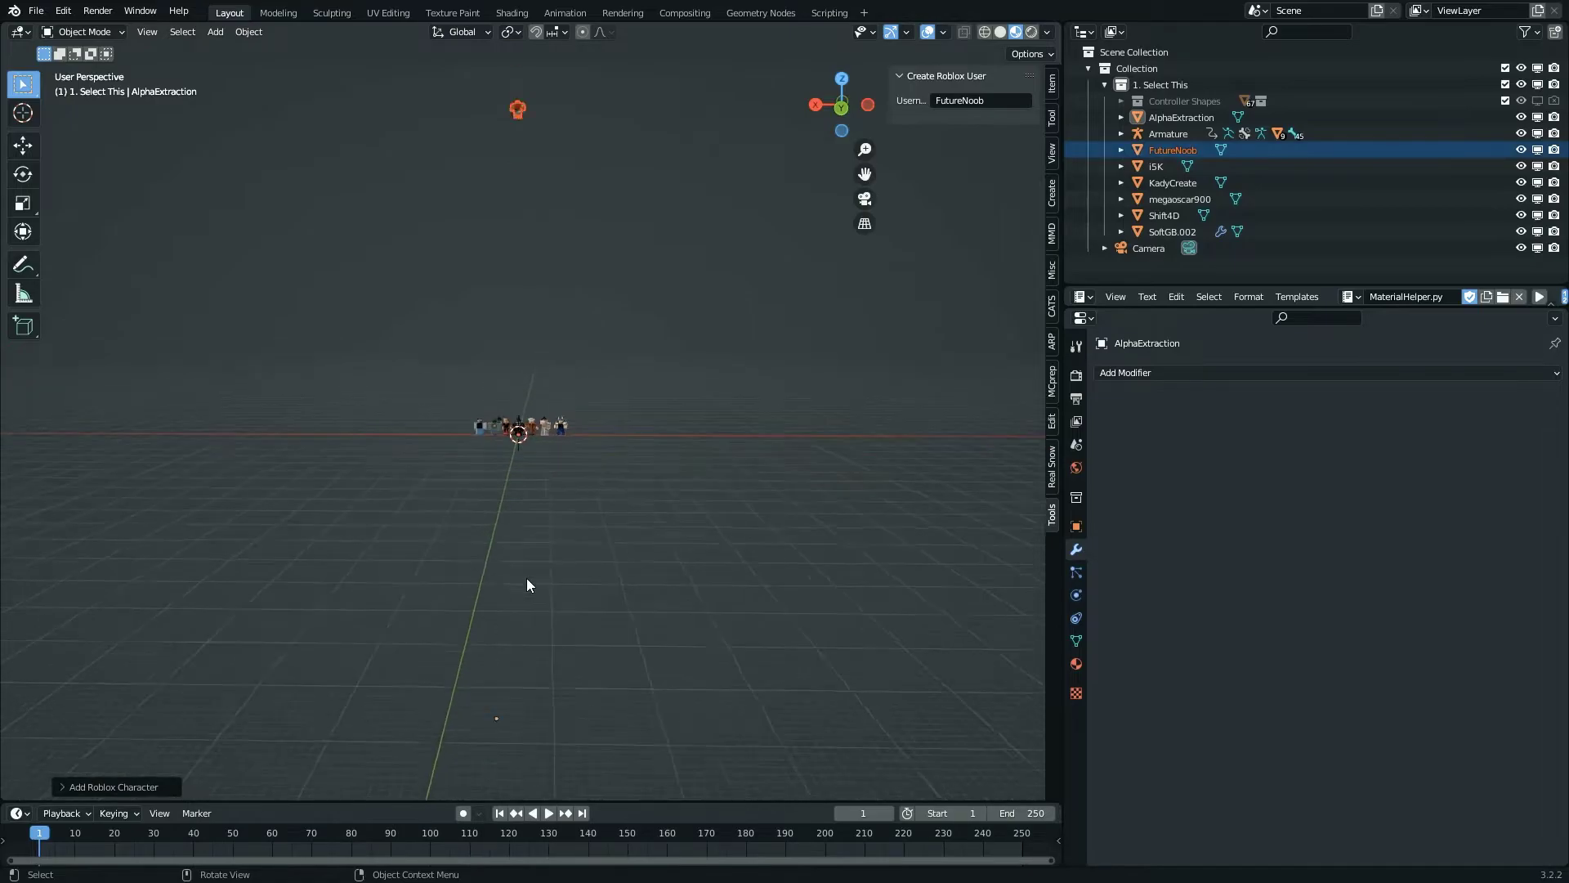
- Set the FutureNoob character's origin to its geometry and clear its location
{"action": "right_click", "coordinate": [530, 168]}
{"action": "mouse_move", "coordinate": [531, 171]}
{"action": "left_click", "coordinate": [614, 189]}
{"action": "key", "text": "alt+g"}
- Raise FutureNoob along Z and move it along X to the row's end beside KadyCreate, running the MaterialHelper.py script on it
{"action": "scroll", "coordinate": [574, 332], "scroll_direction": "up", "scroll_amount": 8}
{"action": "key", "text": "g"}
{"action": "key", "text": "z"}
{"action": "left_click", "coordinate": [571, 390]}
{"action": "key", "text": "g"}
{"action": "key", "text": "x"}
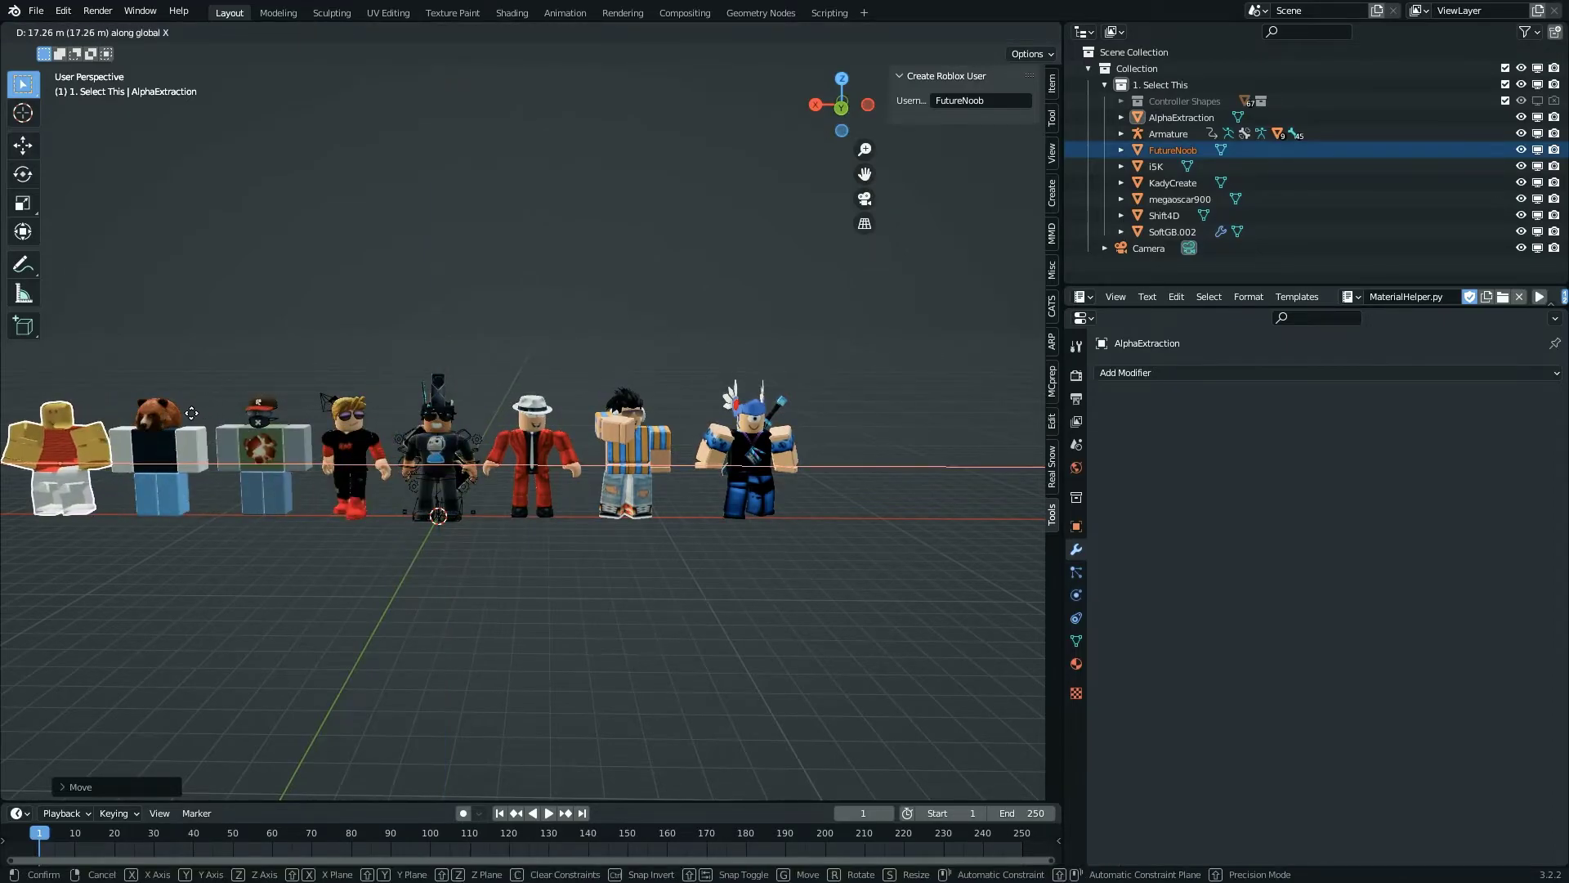
{"action": "left_click", "coordinate": [185, 413]}
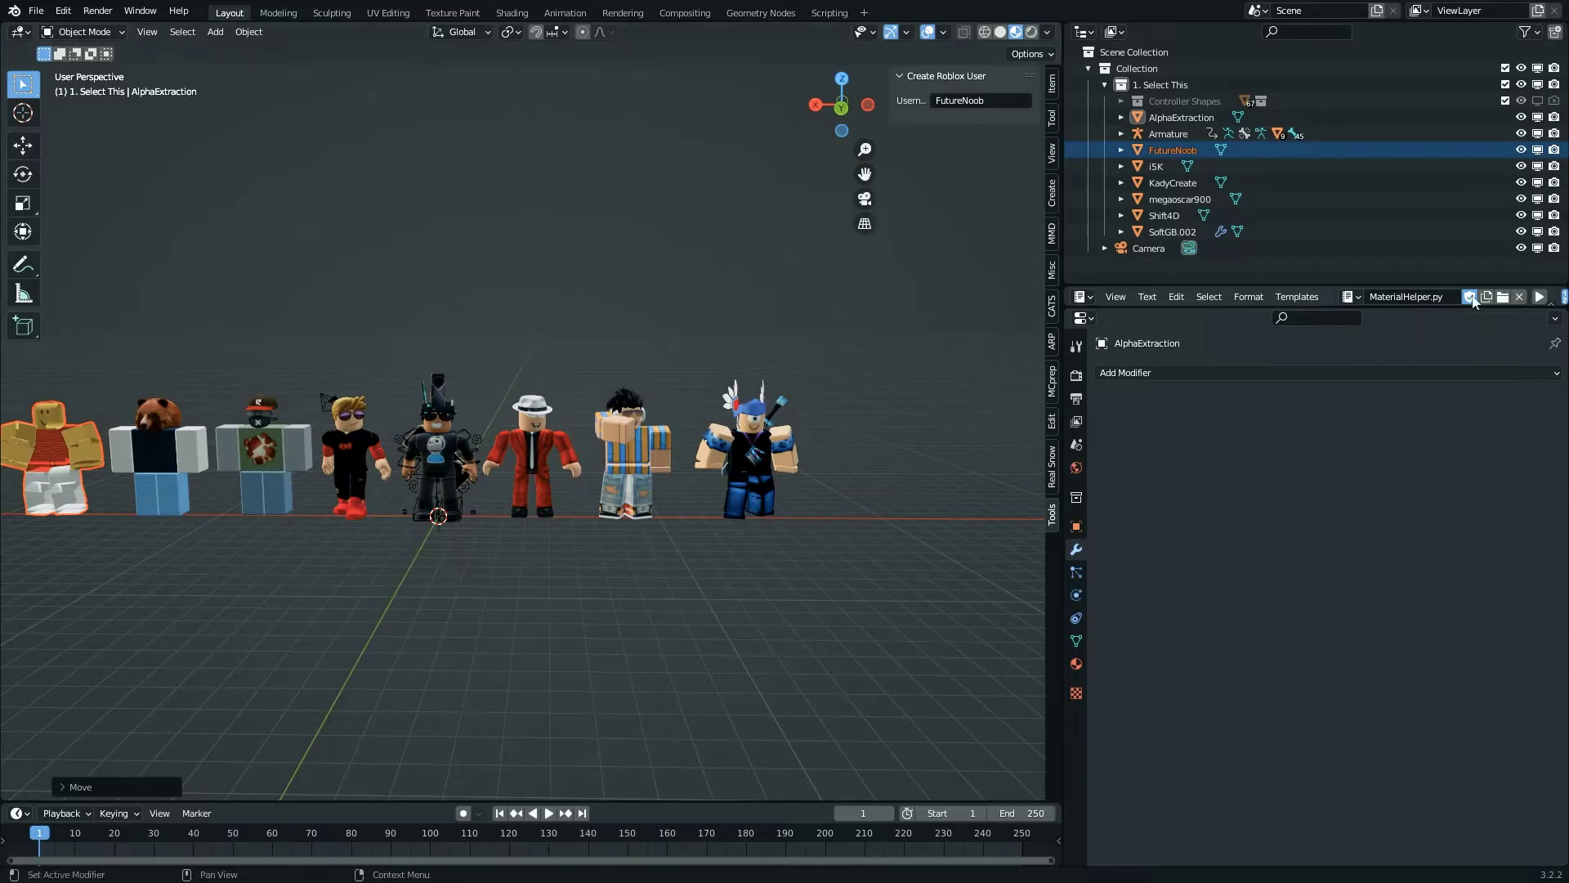
{"action": "left_click", "coordinate": [1540, 298]}
{"action": "left_click", "coordinate": [821, 558]}
- Examine the full row of imported characters from several angles
{"action": "key", "text": "shift+grave"}
{"action": "key", "text": "s"}
{"action": "left_click", "coordinate": [532, 422]}
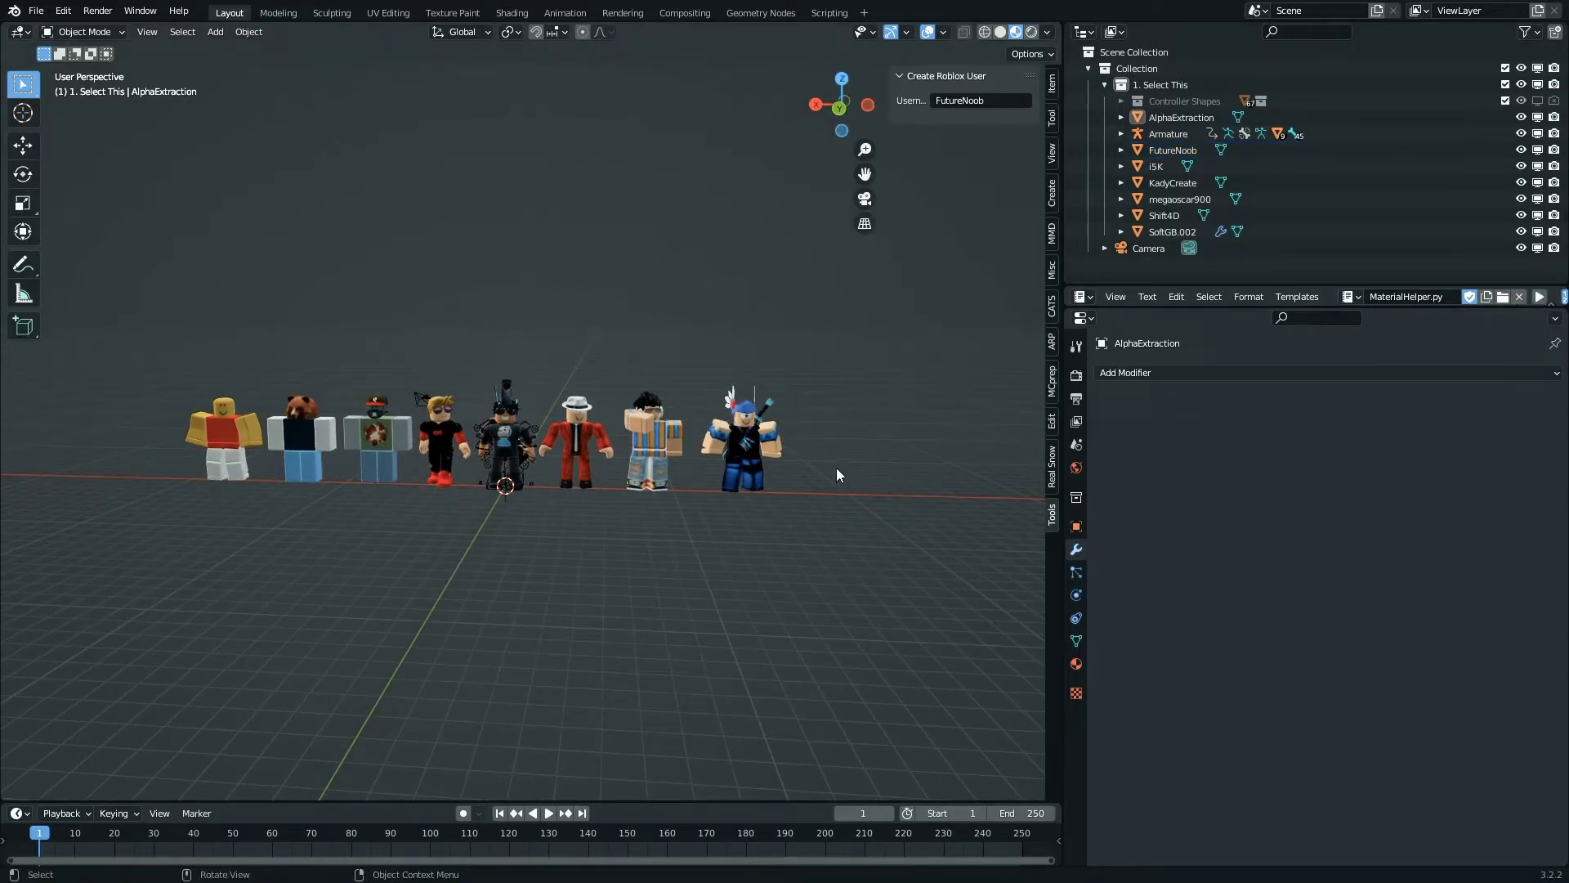
{"action": "left_click", "coordinate": [762, 460]}
{"action": "left_click", "coordinate": [776, 538]}
{"action": "key", "text": "shift+grave"}
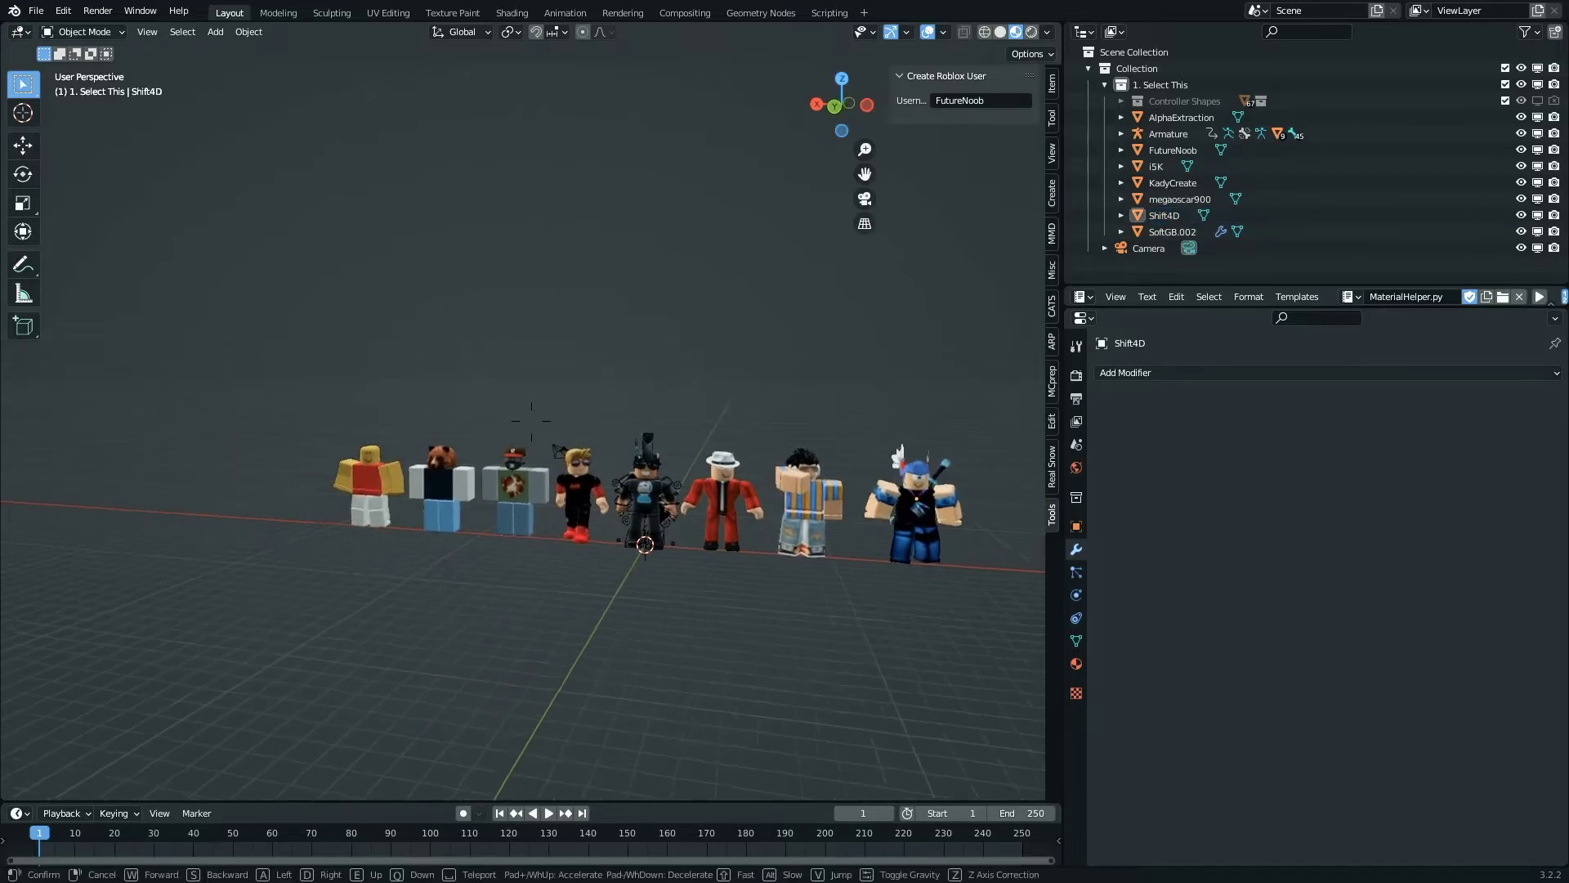
{"action": "key", "text": "w"}
{"action": "key", "text": "s"}
{"action": "left_click", "coordinate": [531, 420]}
{"action": "key", "text": "shift+grave"}
{"action": "key", "text": "s"}
{"action": "left_click", "coordinate": [612, 464]}
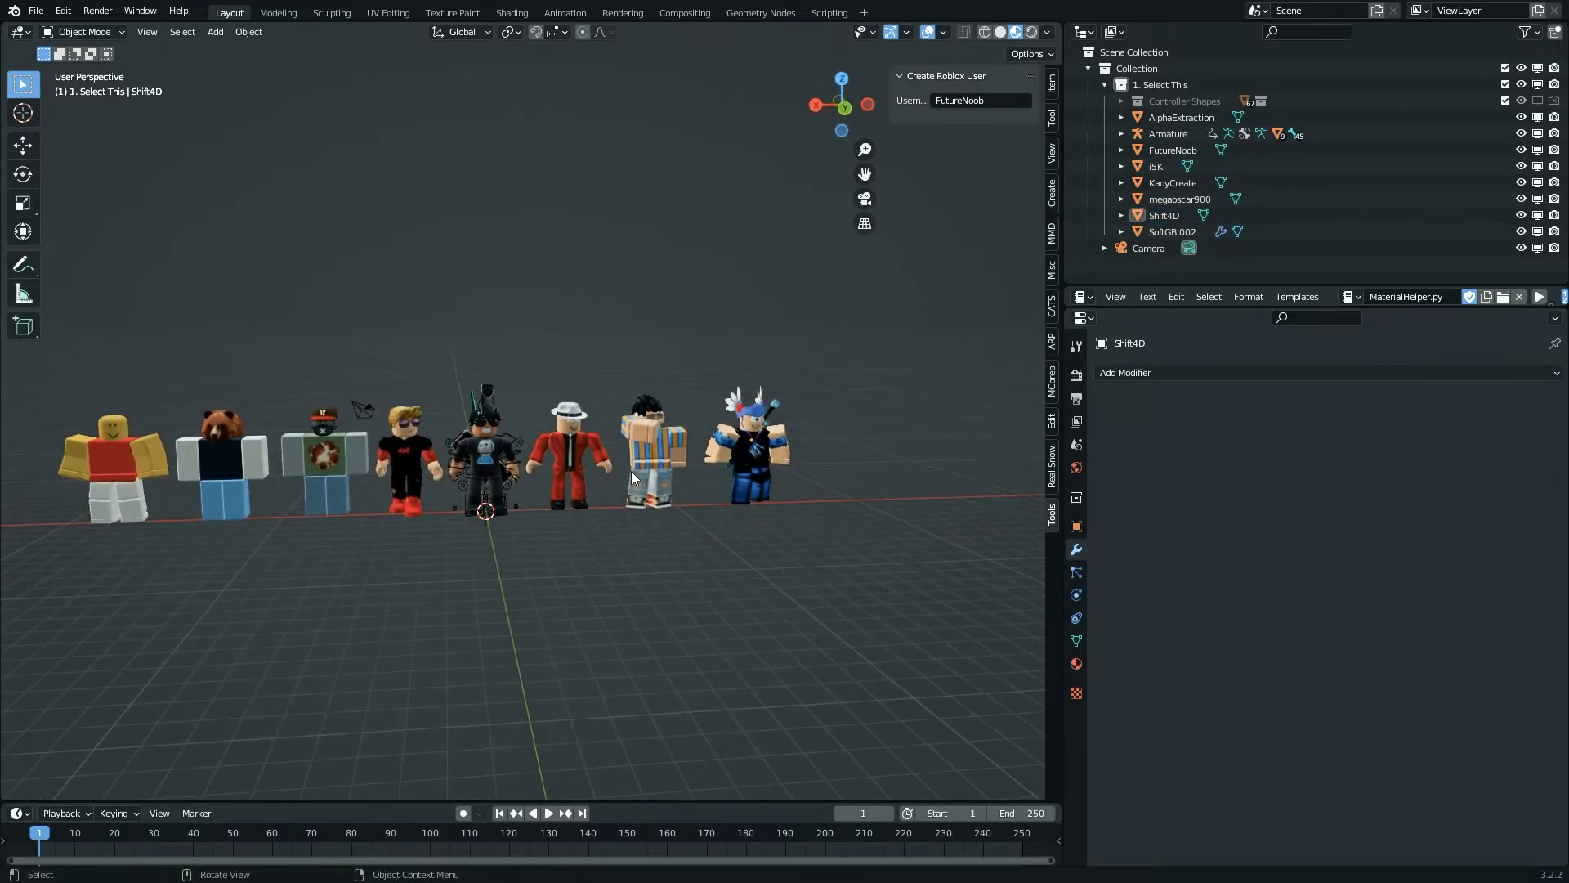
- Select all characters, enter Edit Mode and merge all their vertices by distance
{"action": "key", "text": "a"}
{"action": "key", "text": "Tab"}
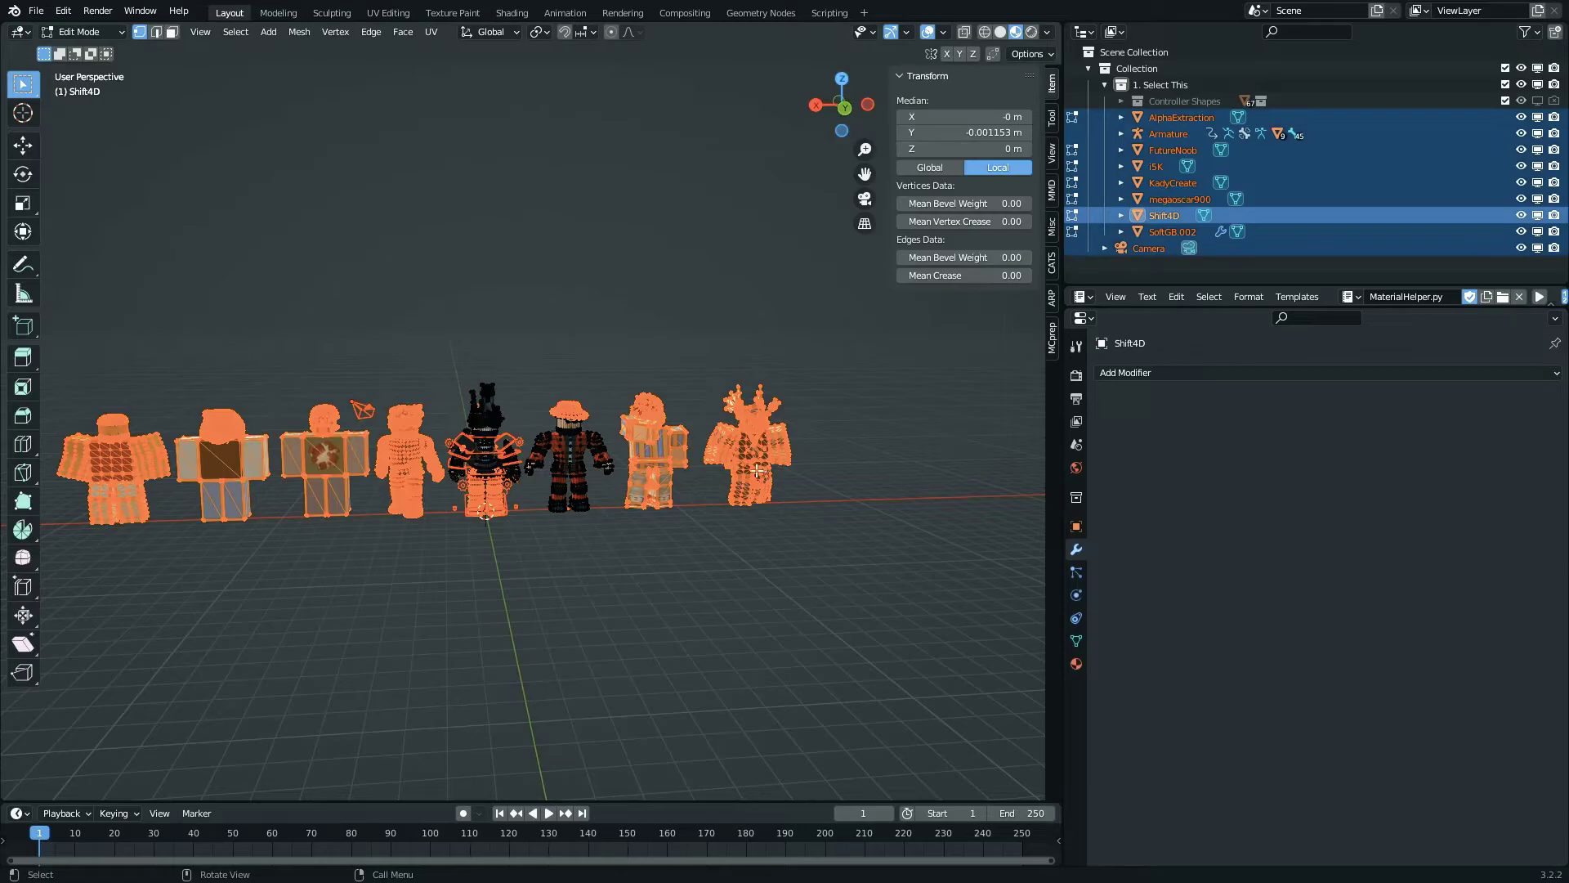
{"action": "key", "text": "a"}
{"action": "key", "text": "F3"}
{"action": "type", "text": "merge by"}
{"action": "key", "text": "Return"}
- Convert the triangles of all character meshes to quads and return to Object Mode
{"action": "key", "text": "F3"}
{"action": "type", "text": "tris t"}
{"action": "key", "text": "Return"}
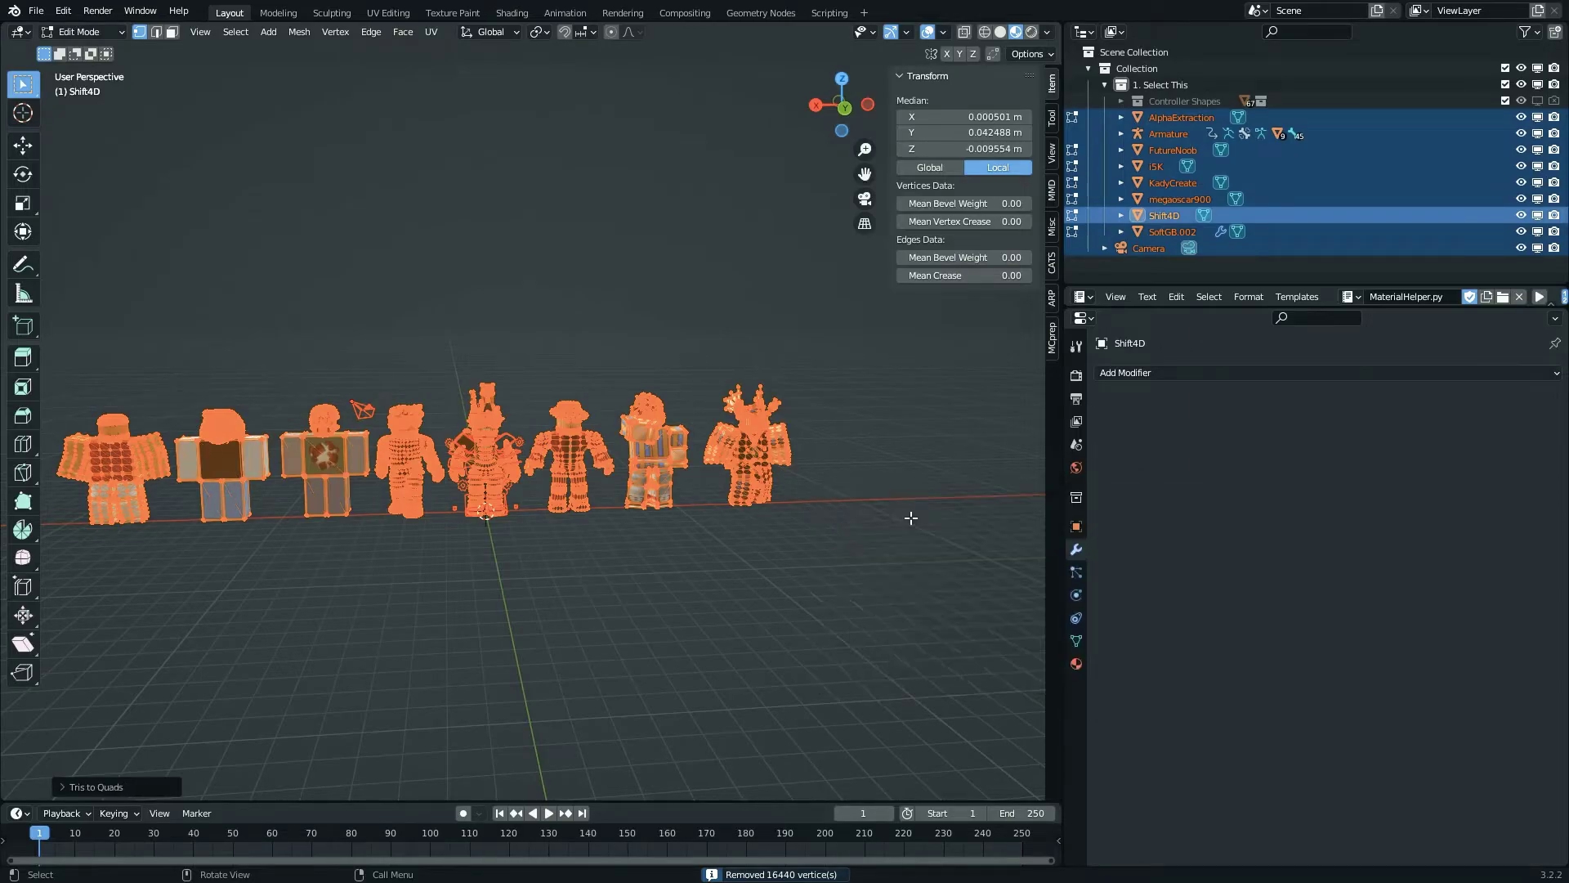
{"action": "key", "text": "Tab"}
{"action": "left_click", "coordinate": [763, 474]}
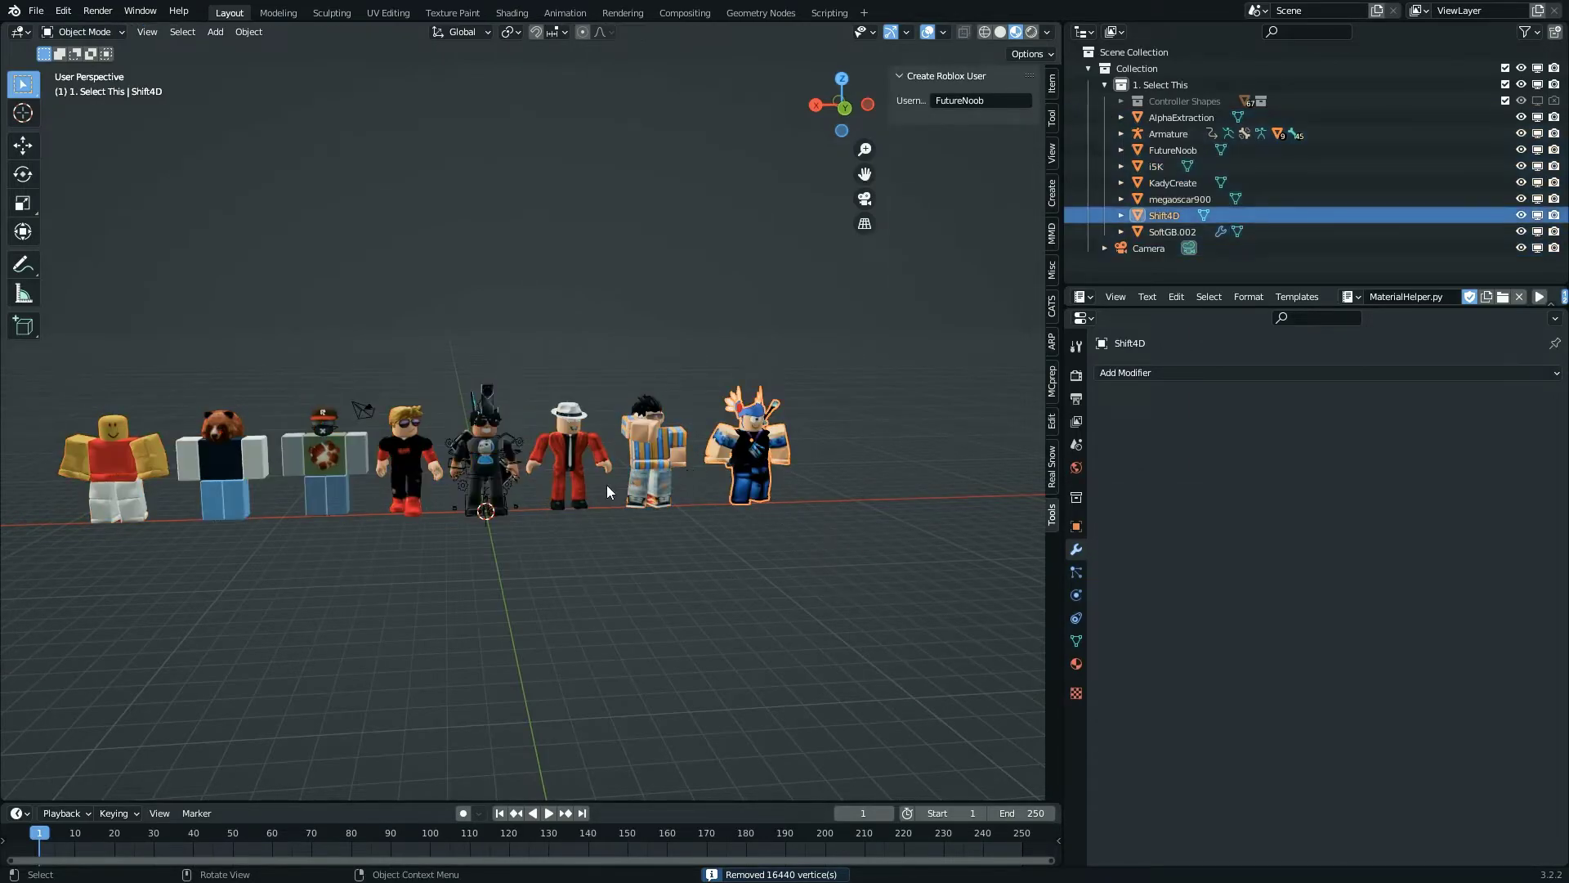
- Select all objects with the red-suited SoftGB.002 active and copy its modifiers to every other character
{"action": "key", "text": "a"}
{"action": "left_click", "coordinate": [757, 446], "text": "shift"}
{"action": "left_click", "coordinate": [738, 457], "text": "shift"}
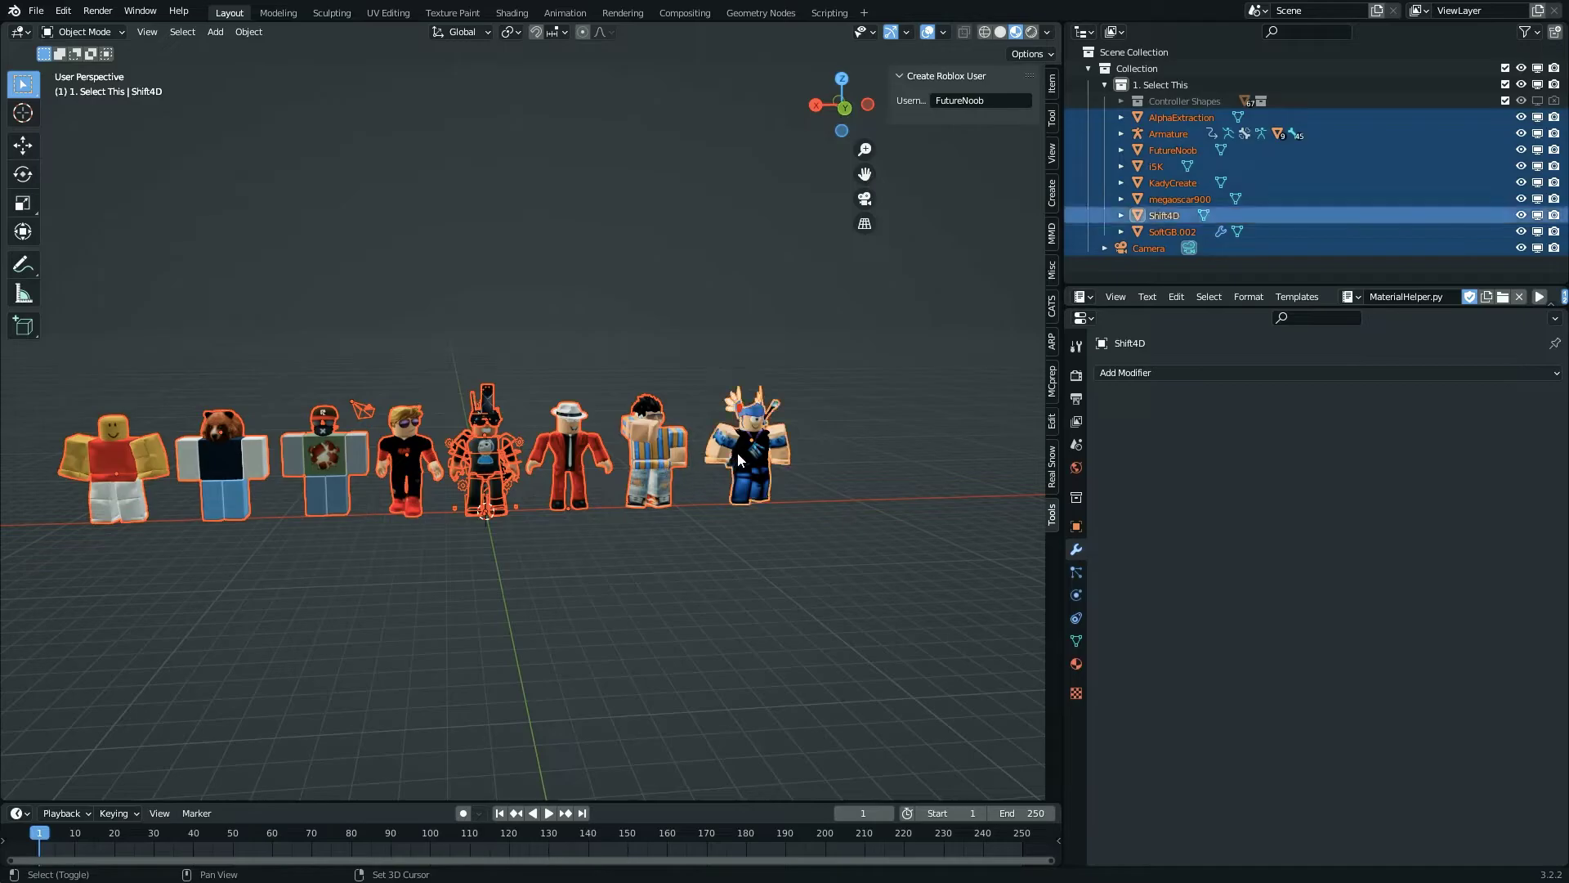
{"action": "left_click", "coordinate": [564, 464], "text": "shift"}
{"action": "key", "text": "ctrl+l"}
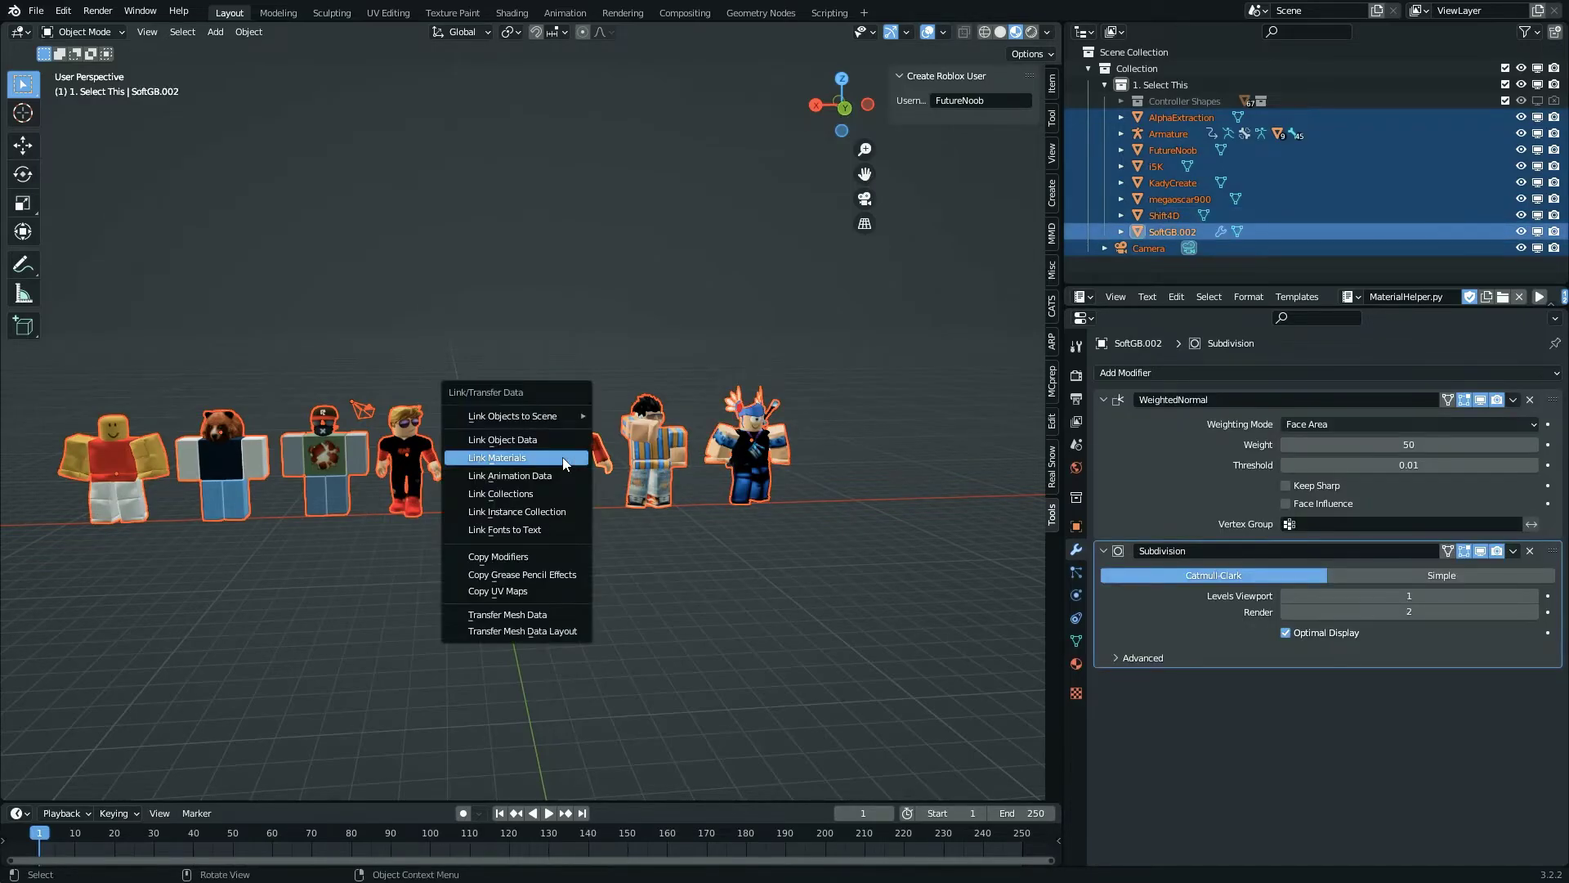
{"action": "left_click", "coordinate": [532, 557]}
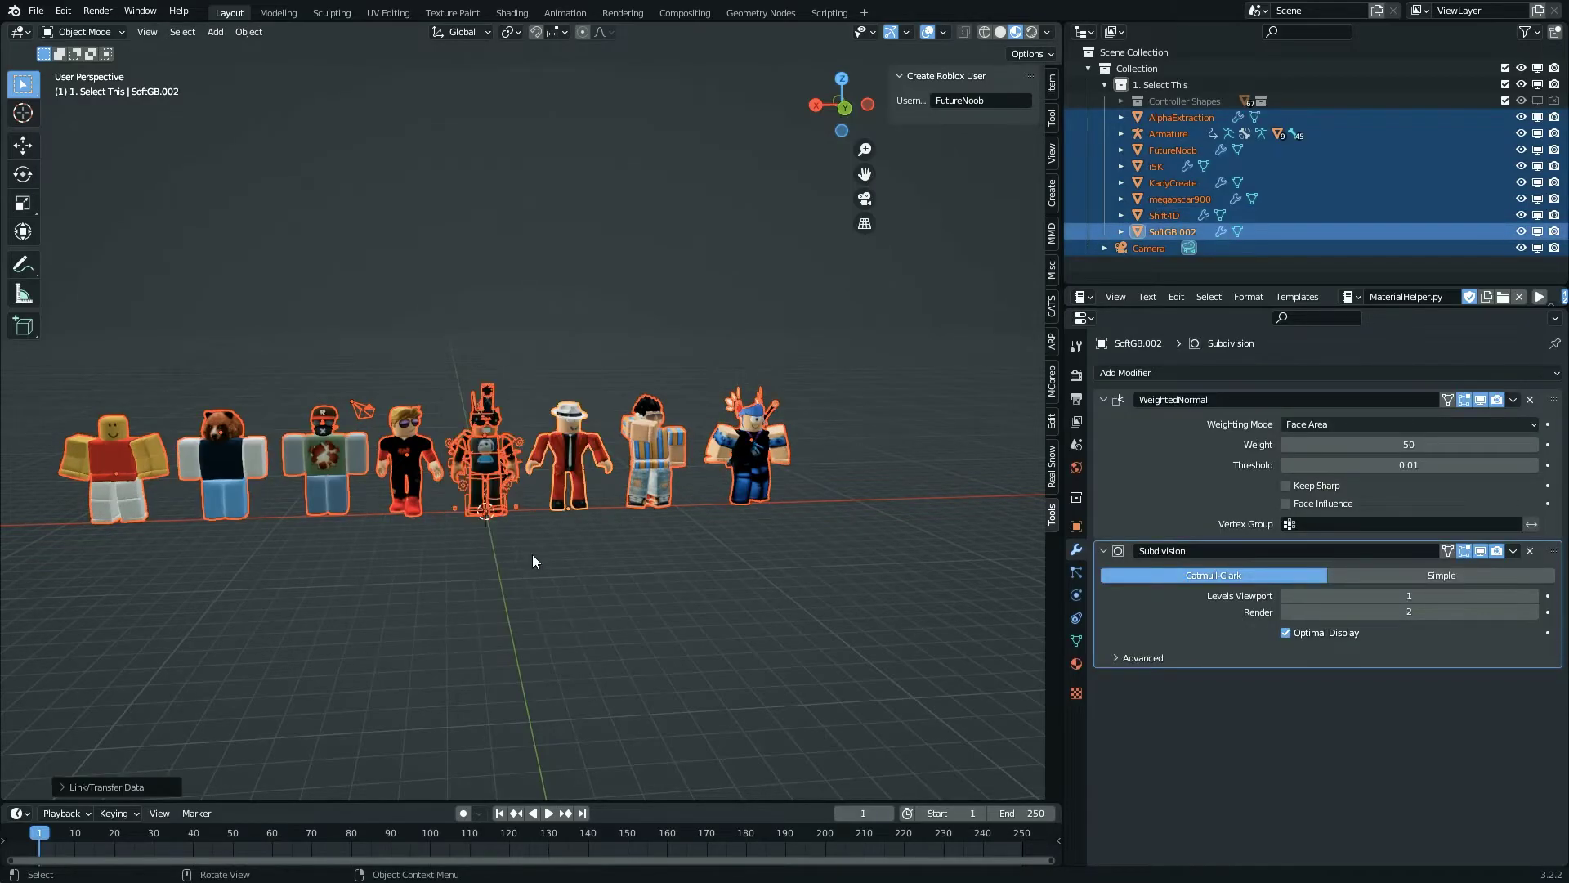
{"action": "left_click", "coordinate": [543, 551]}
- Examine the central rigged character's torso, its shape keys and the viewport effect of its Subdivision modifier
{"action": "key", "text": "shift+grave"}
{"action": "key", "text": "w"}
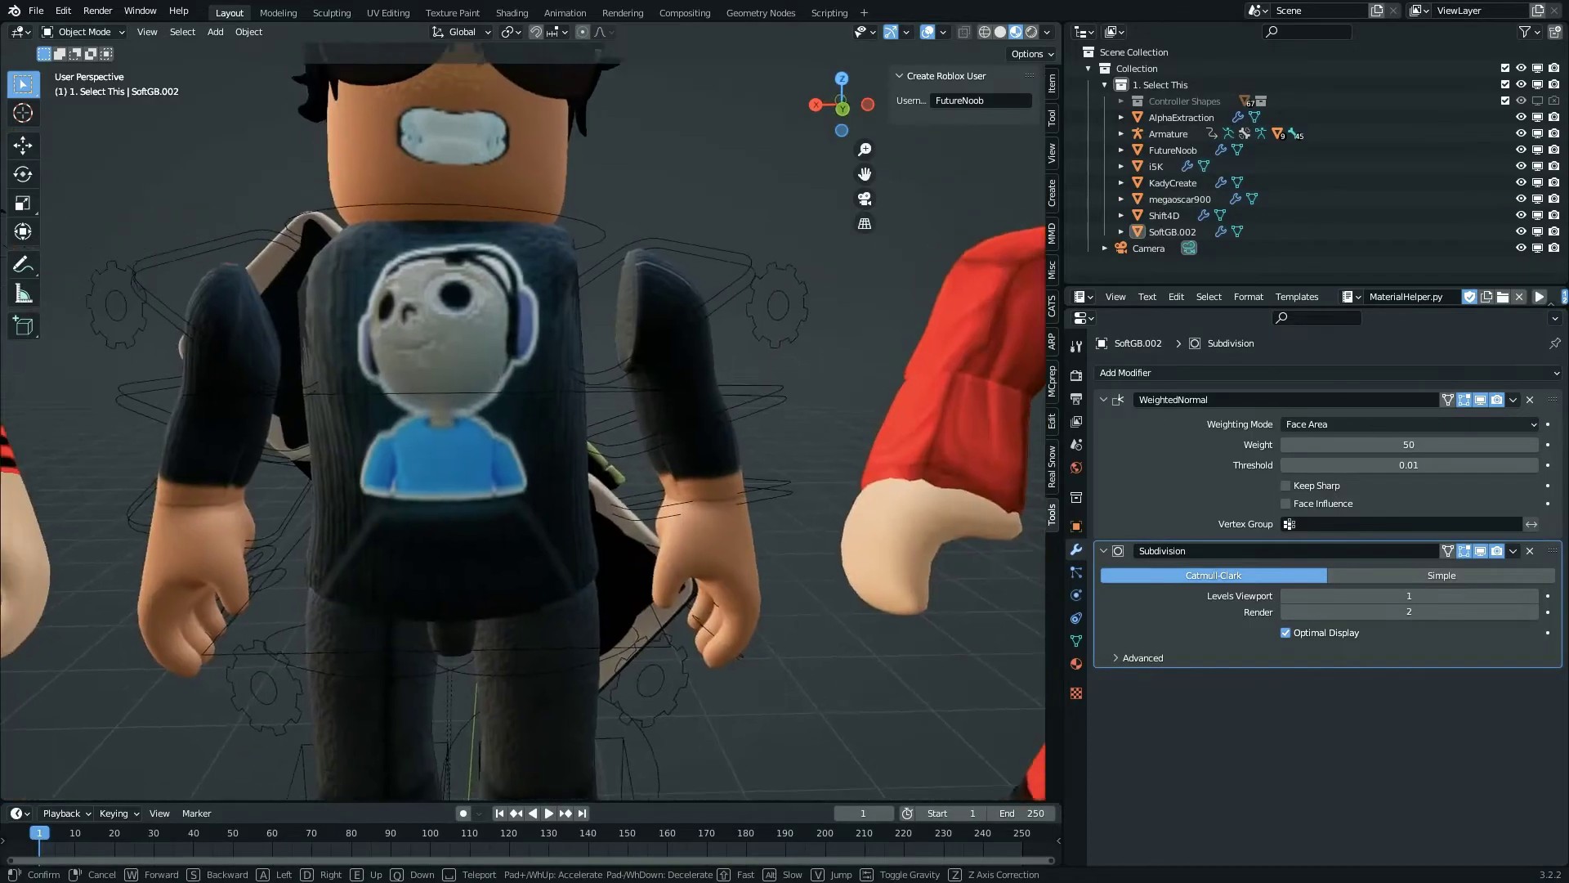
{"action": "key", "text": "s"}
{"action": "left_click", "coordinate": [589, 418]}
{"action": "left_click", "coordinate": [589, 418]}
{"action": "left_click", "coordinate": [532, 396]}
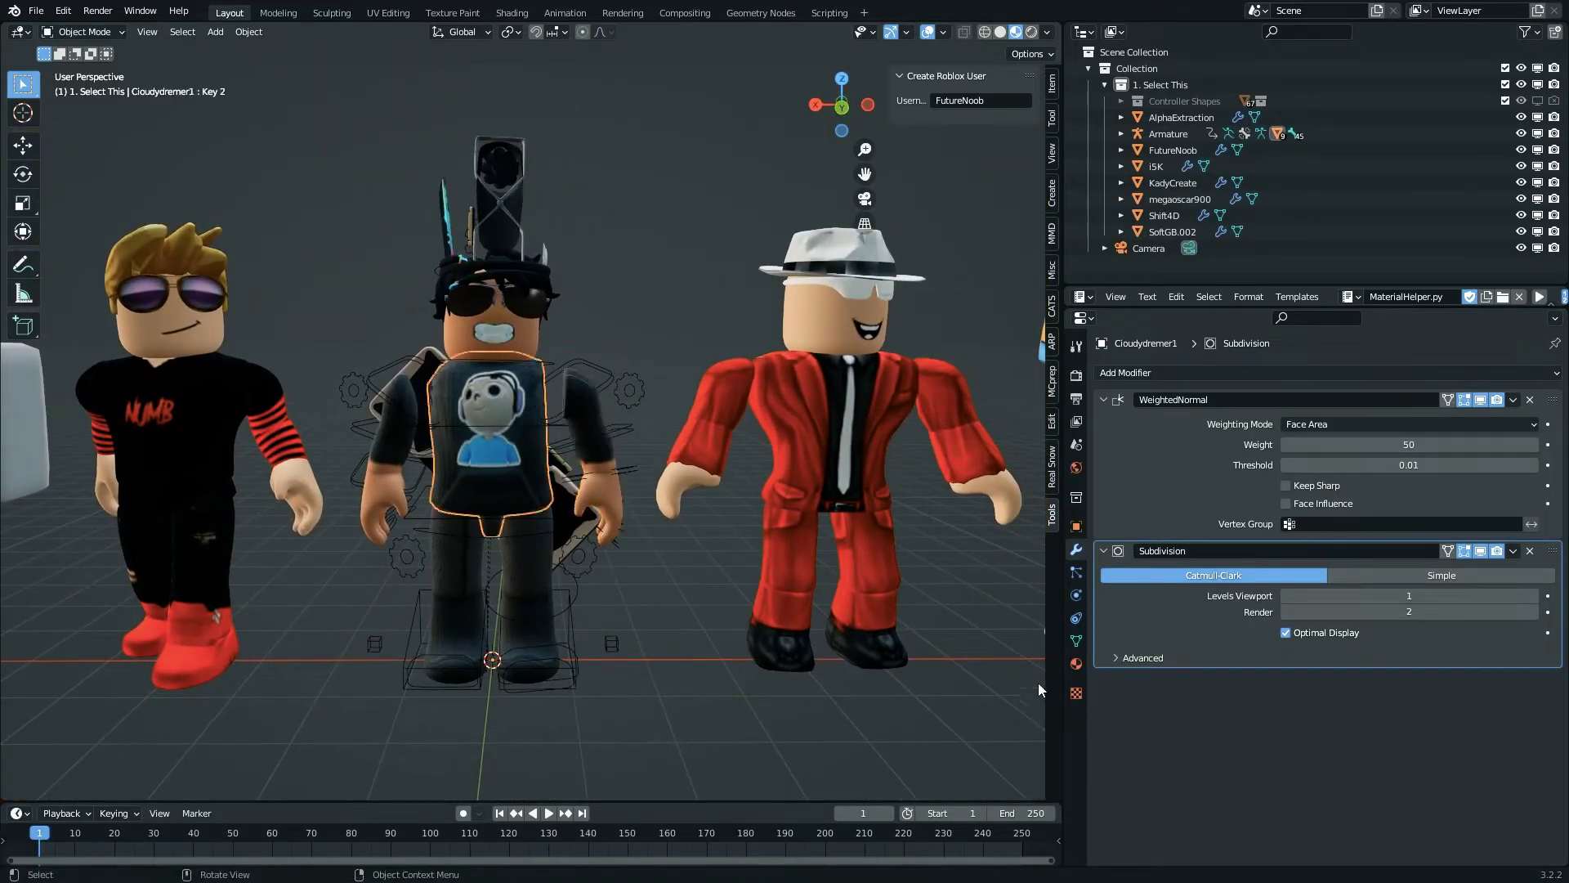
{"action": "left_click", "coordinate": [1077, 641]}
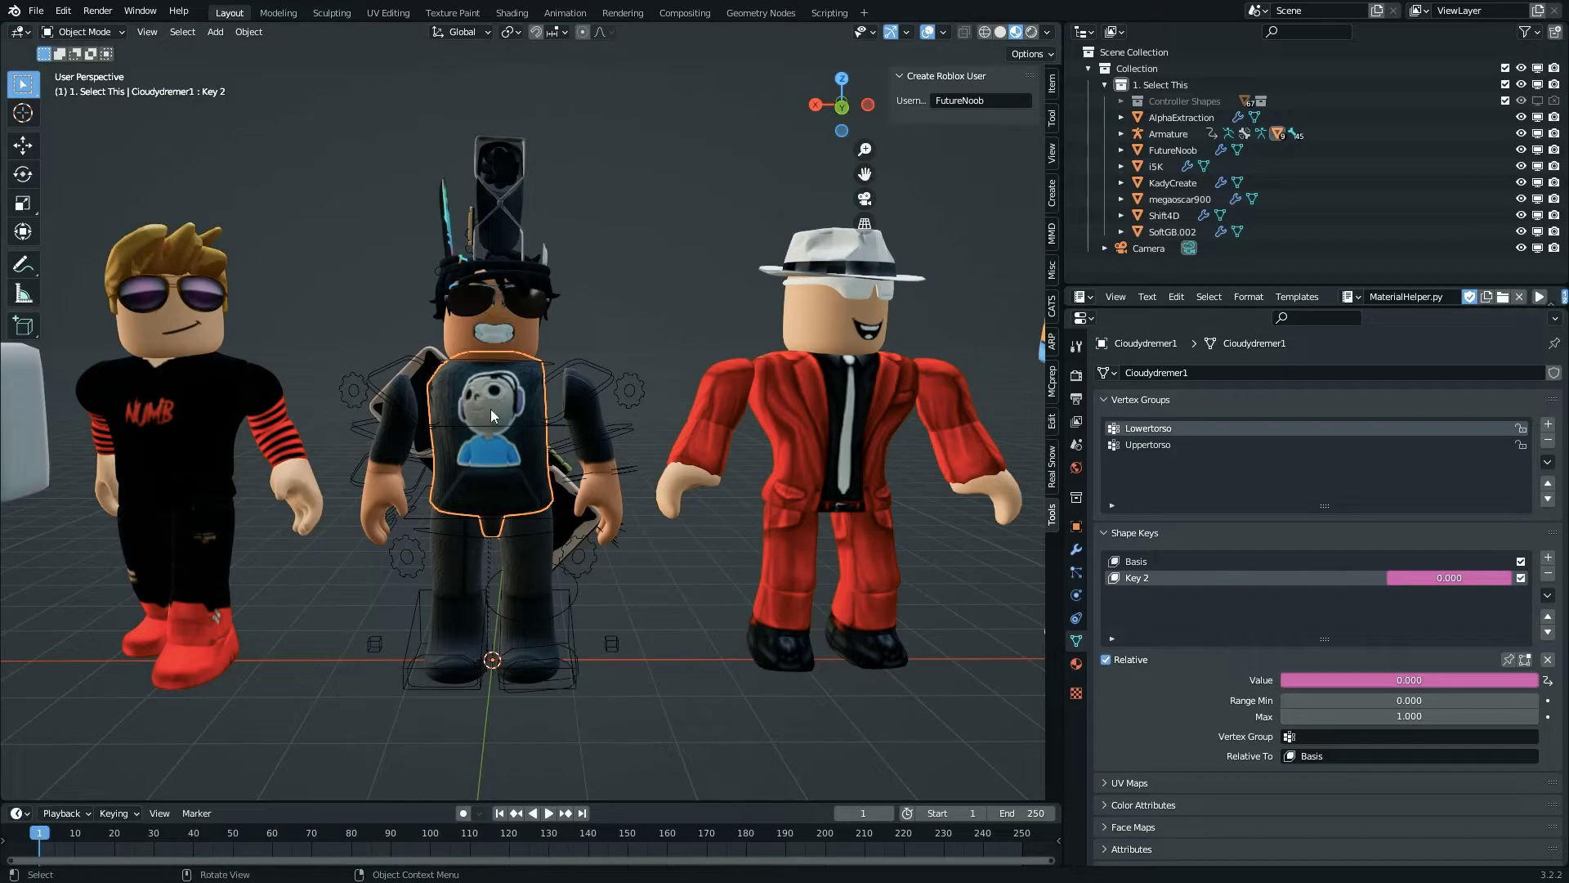
{"action": "left_click", "coordinate": [1077, 547]}
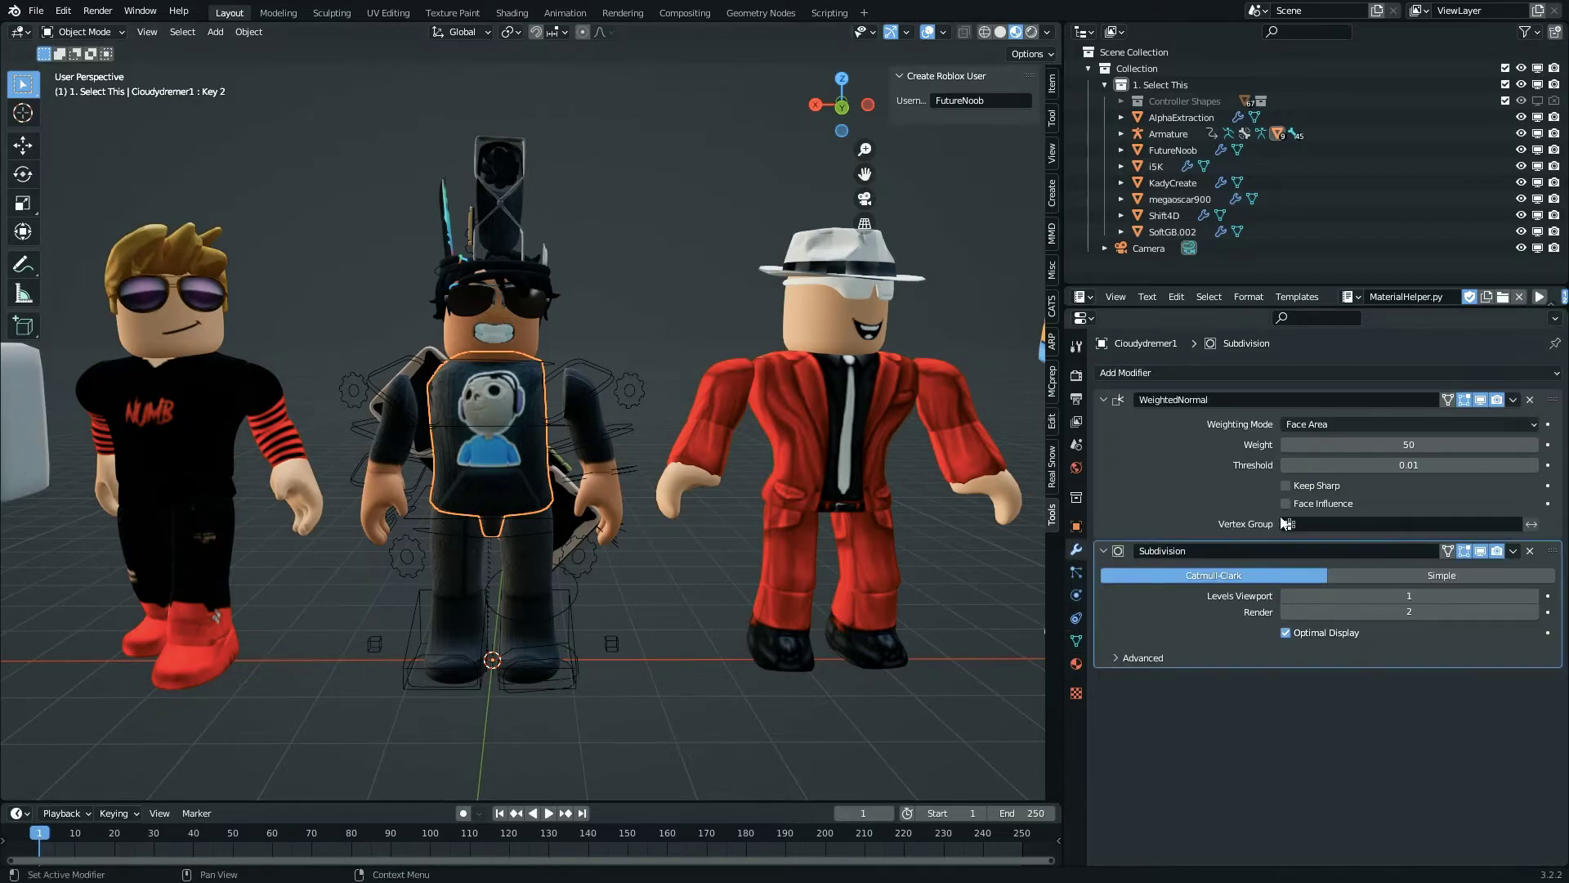
{"action": "left_click", "coordinate": [1482, 551]}
{"action": "left_click", "coordinate": [1483, 551]}
- Compare the torso mesh's Basis and Key 2 shape keys and check the mesh in Edit Mode
{"action": "left_click", "coordinate": [545, 420]}
{"action": "left_click", "coordinate": [538, 394]}
{"action": "left_click", "coordinate": [1077, 641]}
{"action": "key", "text": "Tab"}
{"action": "key", "text": "Tab"}
{"action": "left_click", "coordinate": [1380, 562]}
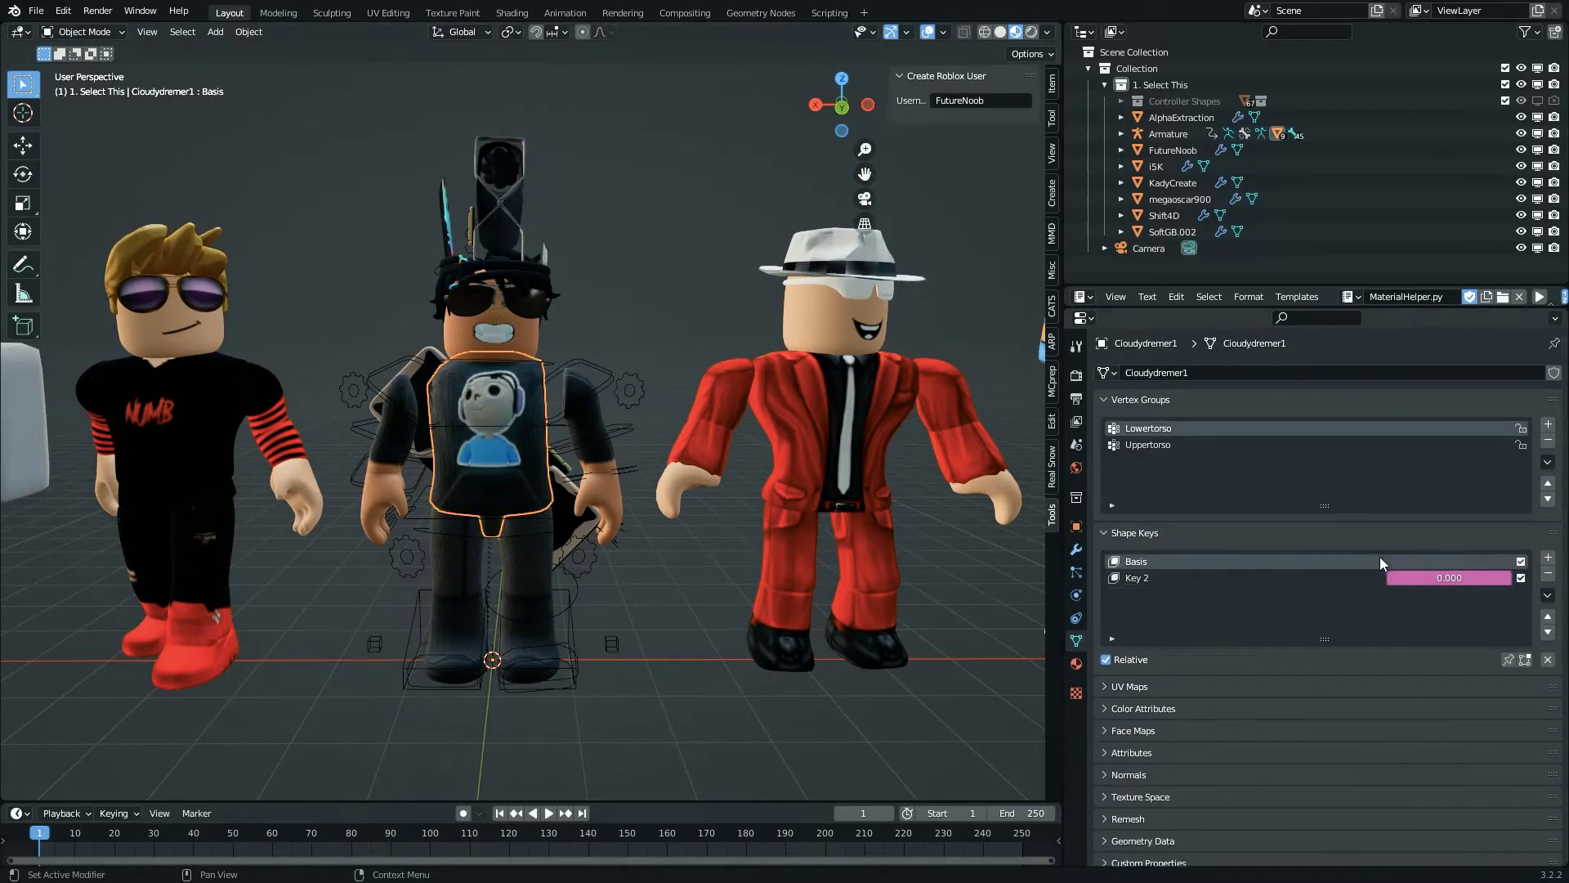
{"action": "left_click", "coordinate": [1324, 579]}
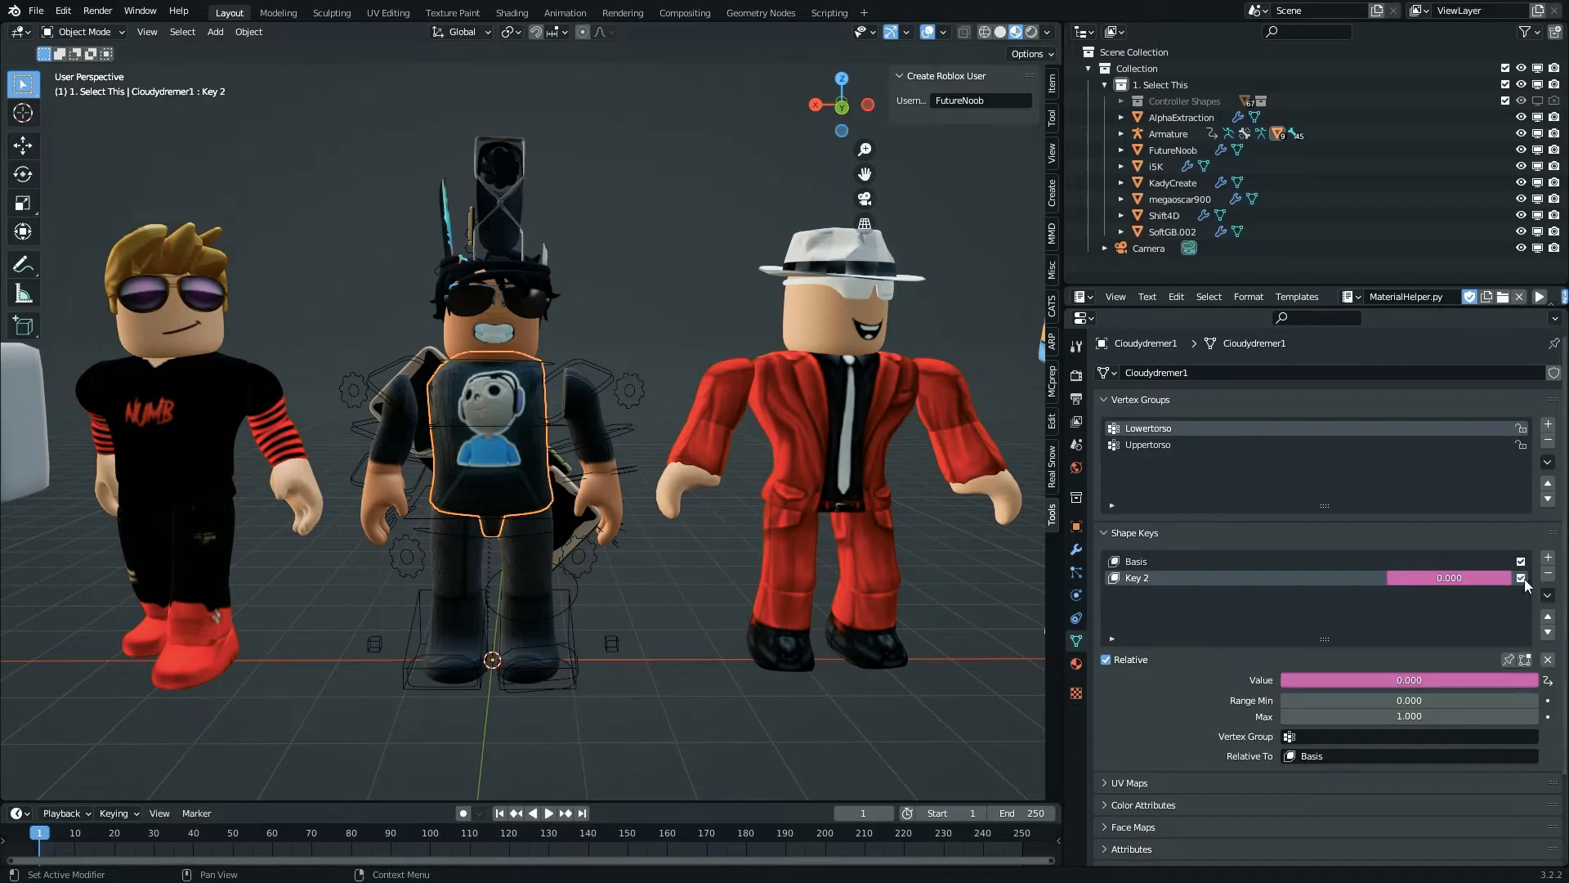
{"action": "left_click", "coordinate": [1389, 562]}
- Try removing the Key 1 shape key from the central character's arm mesh, and undo the removal
{"action": "scroll", "coordinate": [541, 473], "scroll_direction": "down", "scroll_amount": 6}
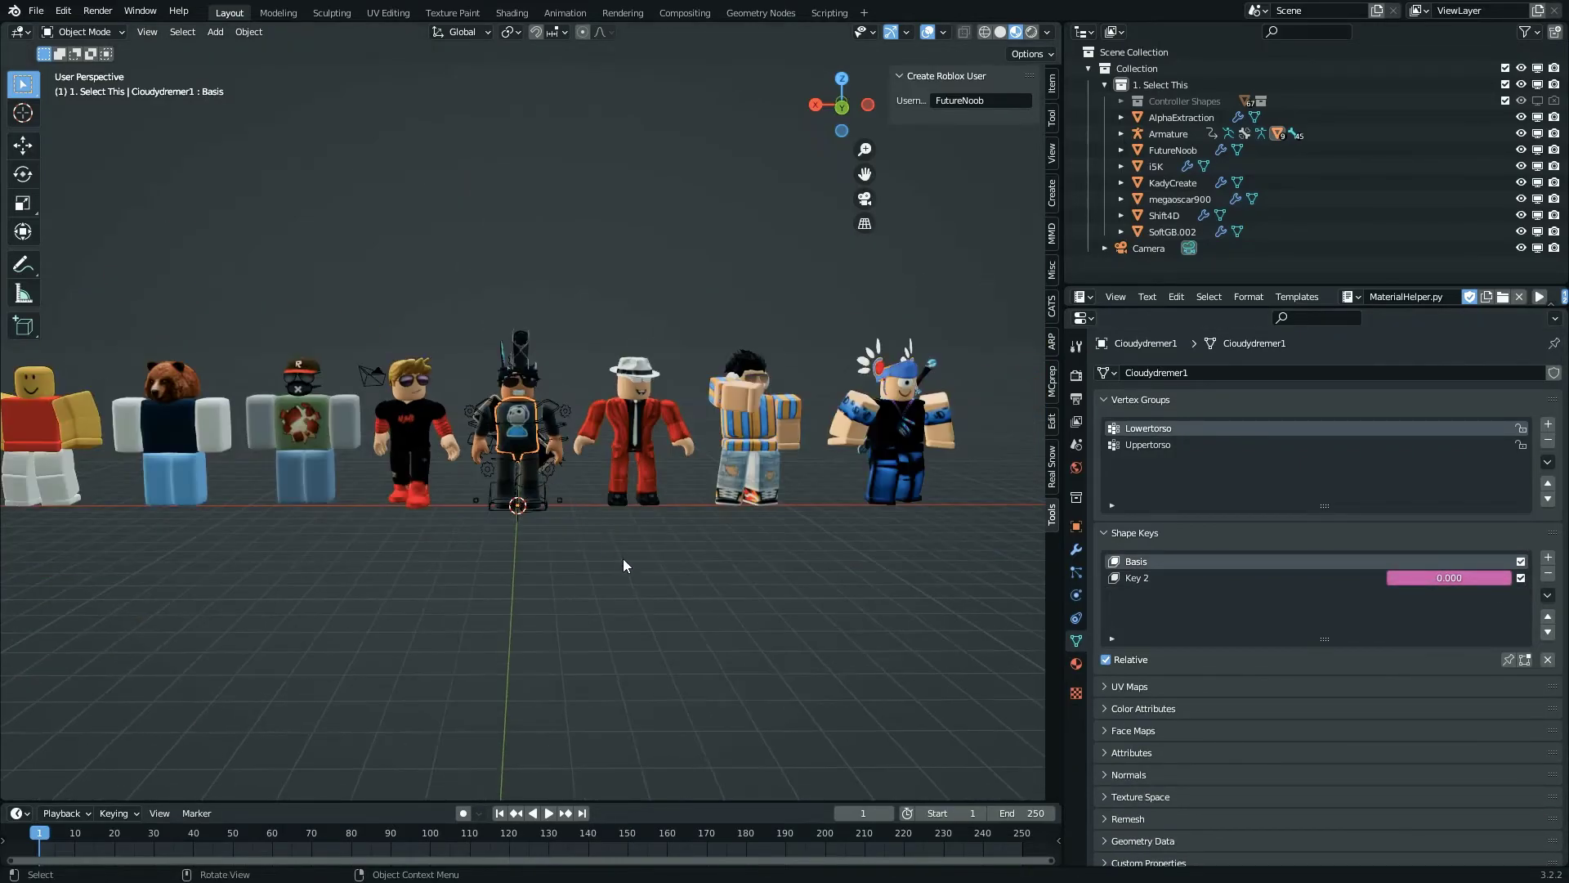
{"action": "left_click", "coordinate": [623, 558]}
{"action": "key", "text": "shift+grave"}
{"action": "key", "text": "w"}
{"action": "key", "text": "s"}
{"action": "left_click", "coordinate": [623, 483]}
{"action": "scroll", "coordinate": [623, 484], "scroll_direction": "up", "scroll_amount": 5}
{"action": "left_click", "coordinate": [546, 440]}
{"action": "left_click", "coordinate": [529, 444]}
{"action": "left_click", "coordinate": [1259, 559]}
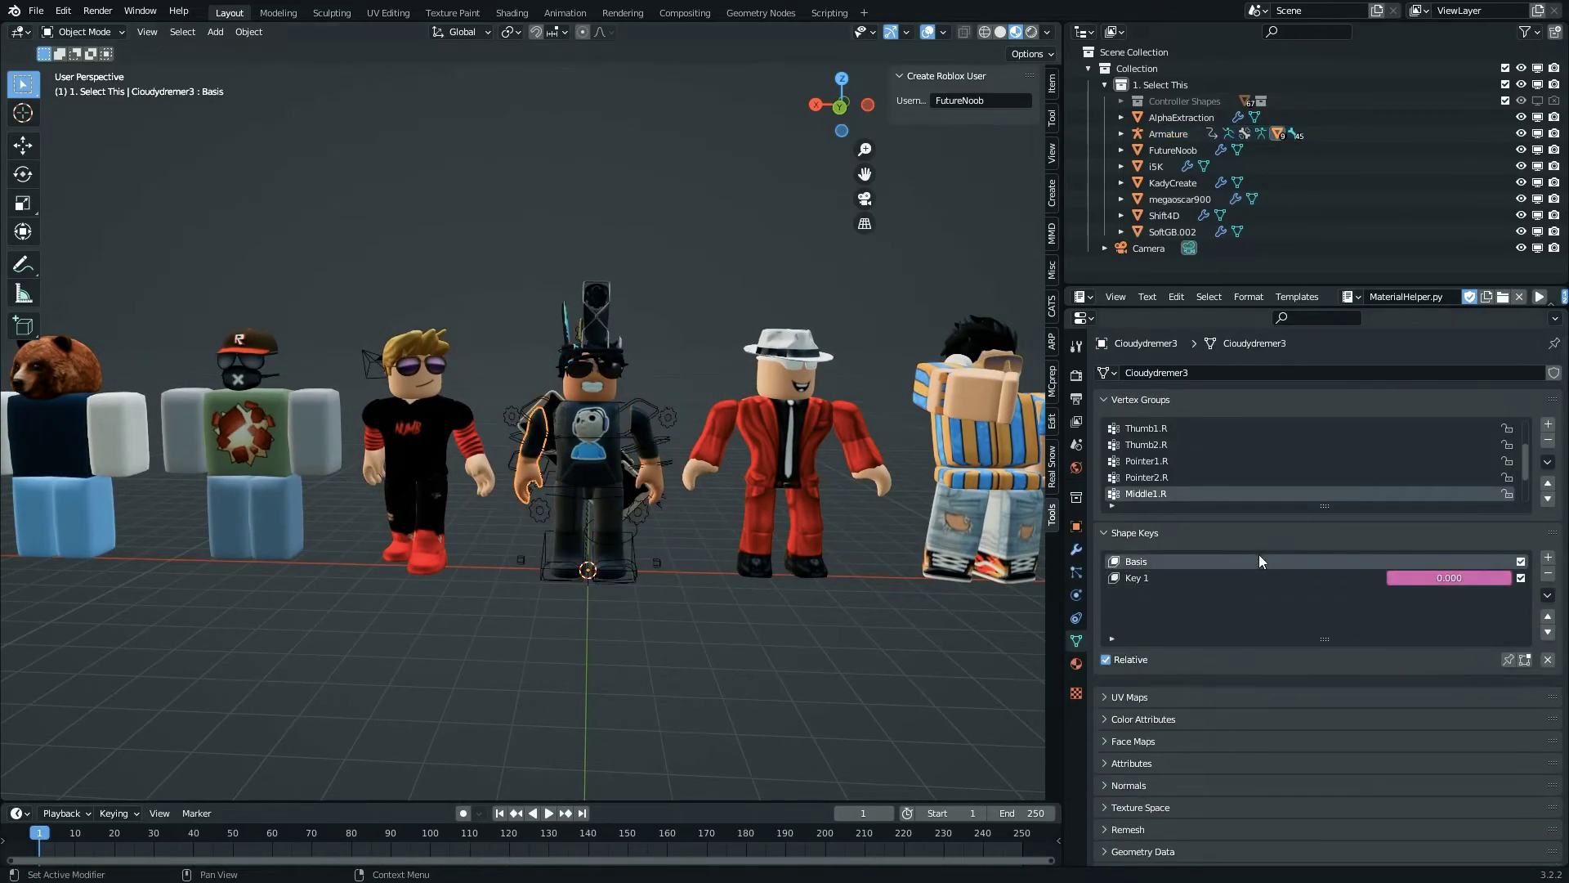
{"action": "left_click", "coordinate": [1372, 584]}
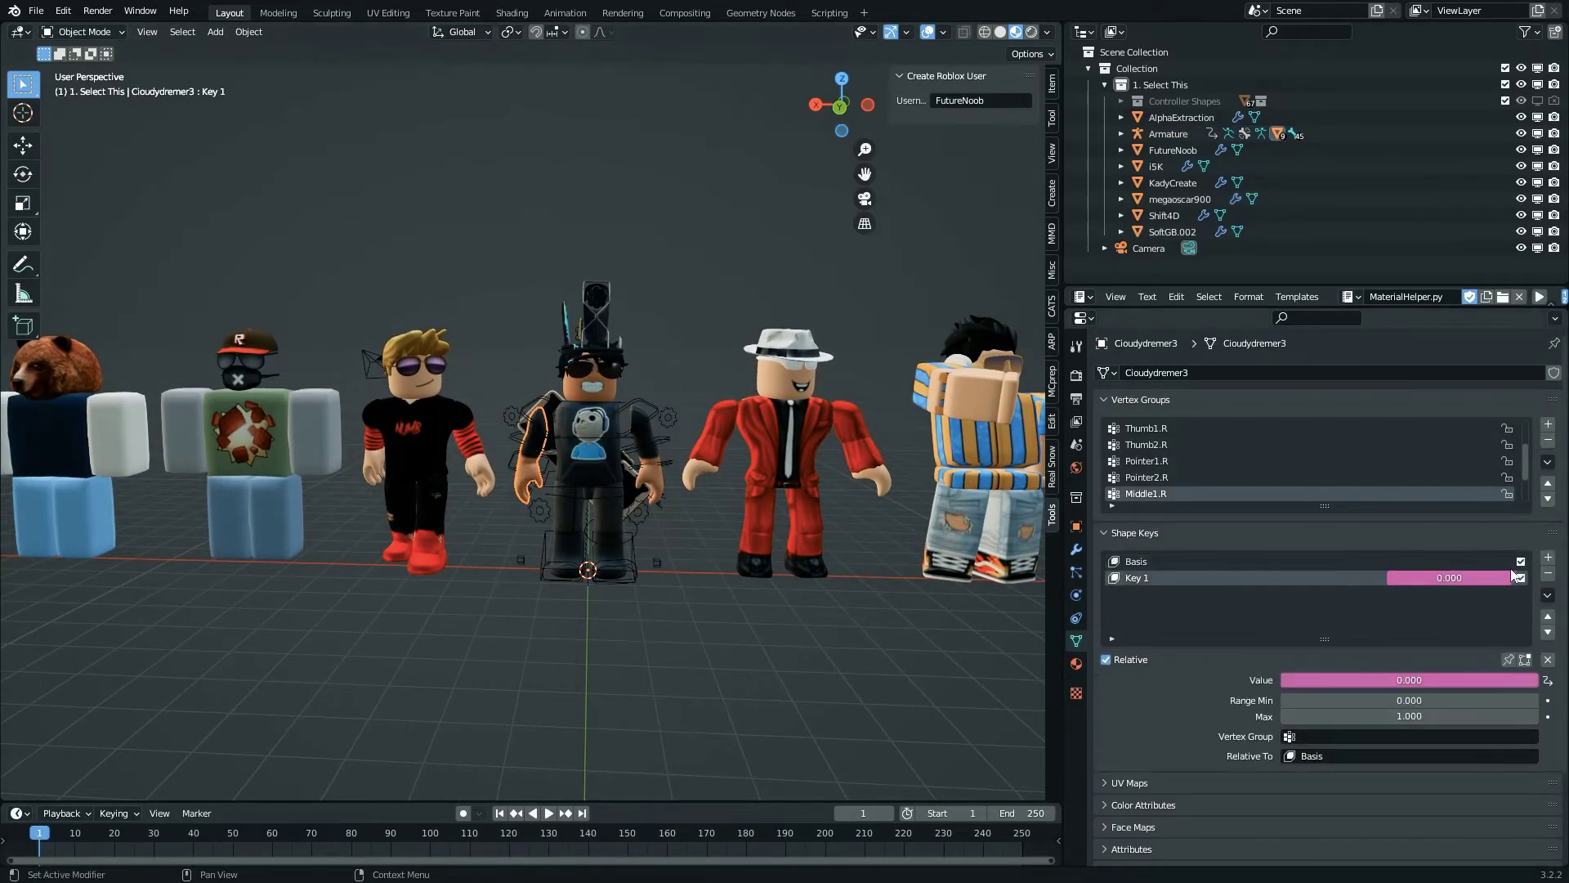
{"action": "left_click", "coordinate": [1548, 574]}
{"action": "key", "text": "ctrl+z"}
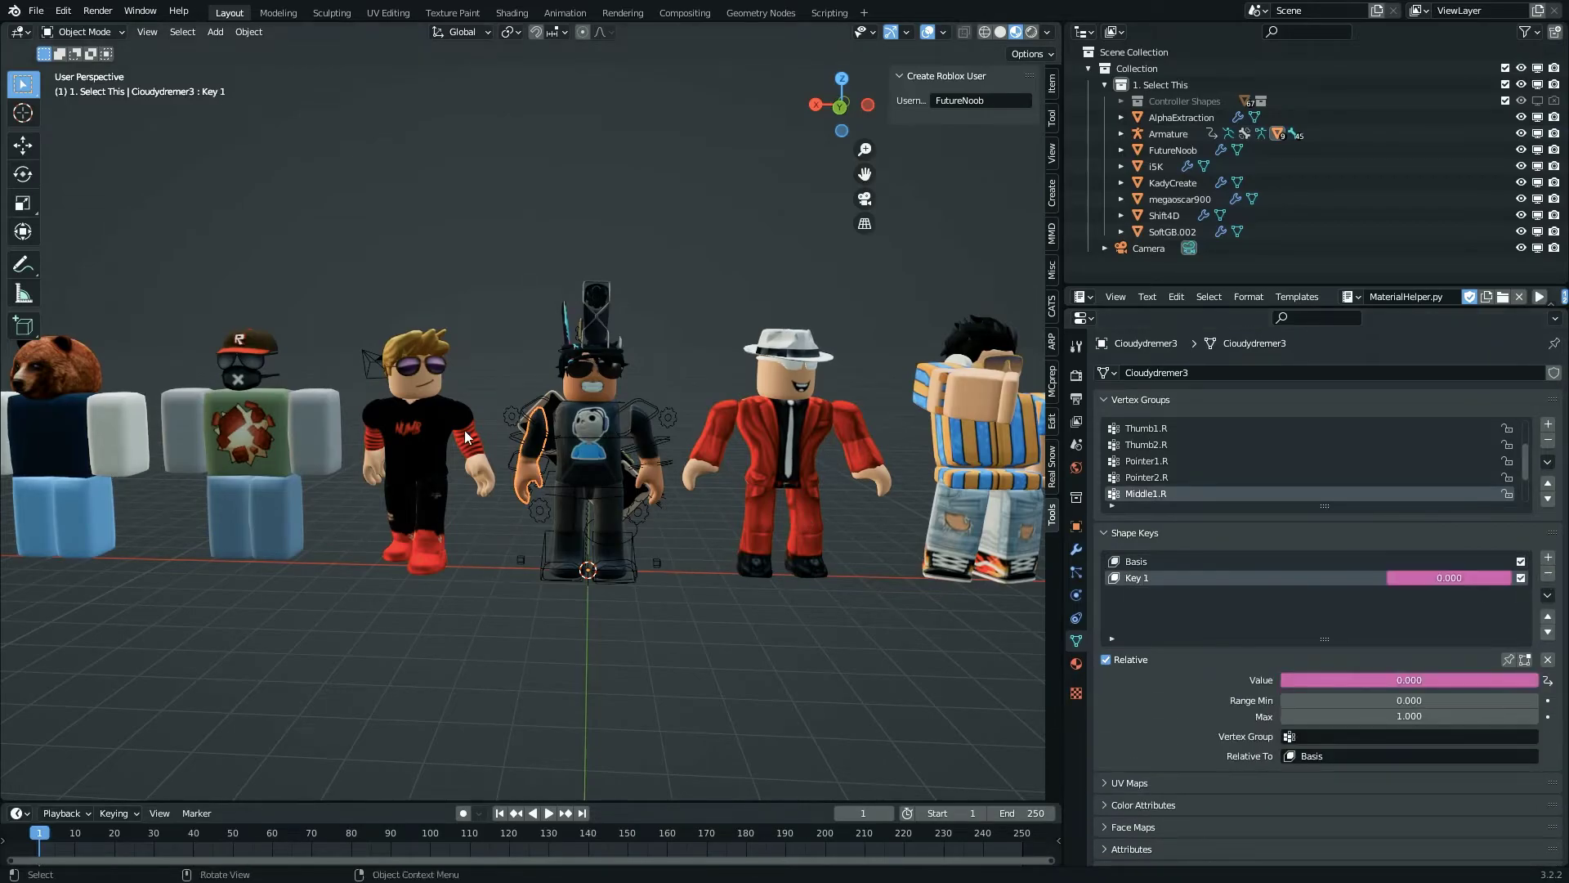
- Examine the smoothed row of characters up close and from several angles
{"action": "left_click", "coordinate": [624, 547]}
{"action": "scroll", "coordinate": [625, 547], "scroll_direction": "down", "scroll_amount": 5}
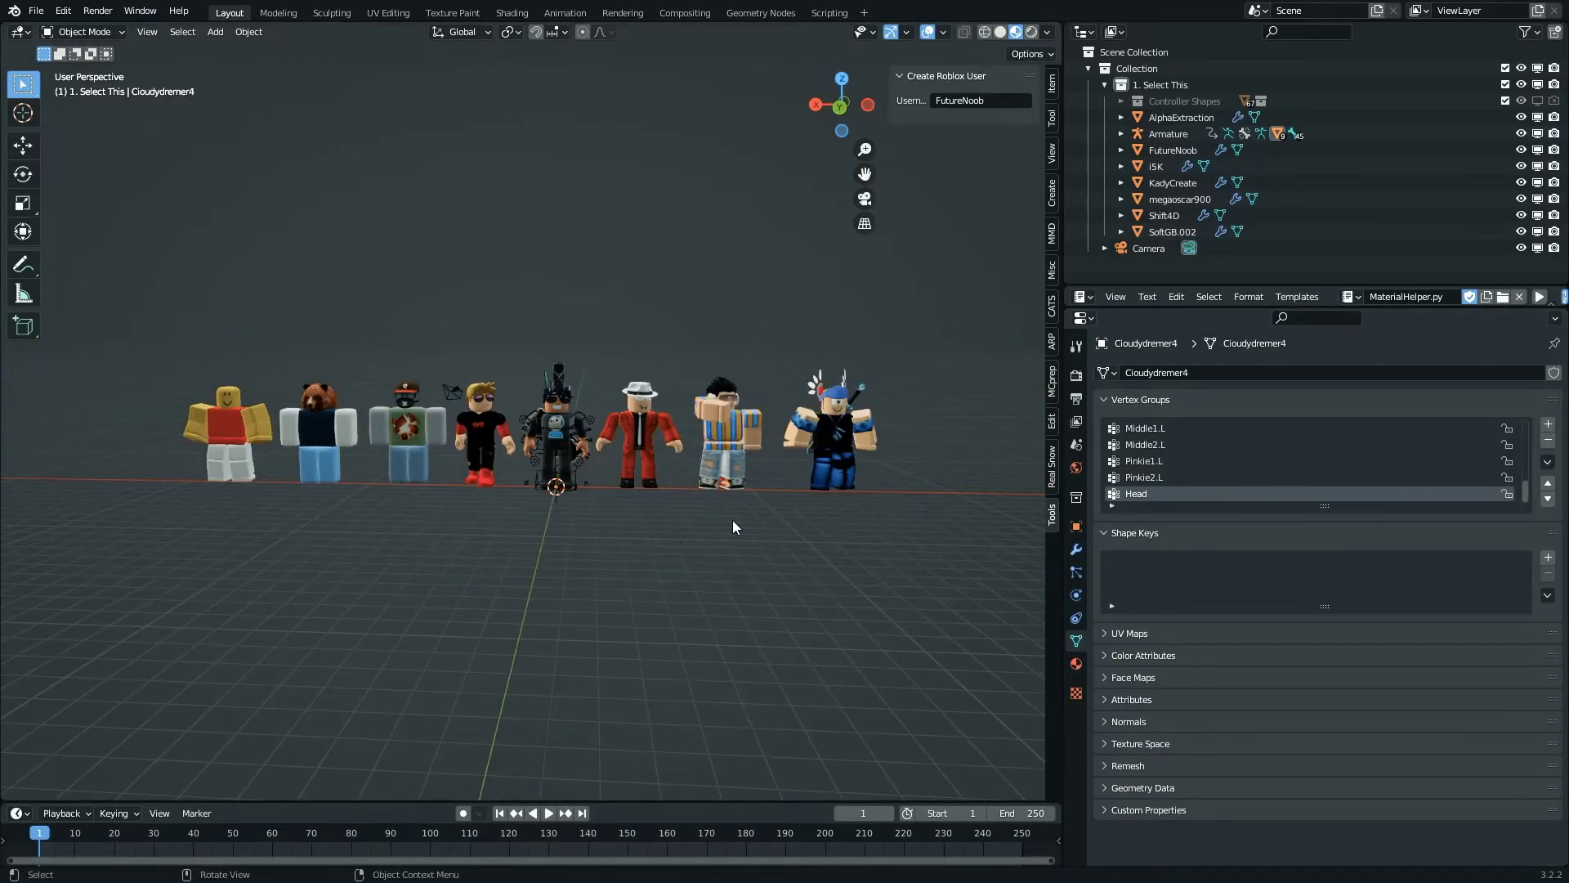
{"action": "scroll", "coordinate": [731, 520], "scroll_direction": "down", "scroll_amount": 2}
{"action": "scroll", "coordinate": [689, 493], "scroll_direction": "up", "scroll_amount": 7}
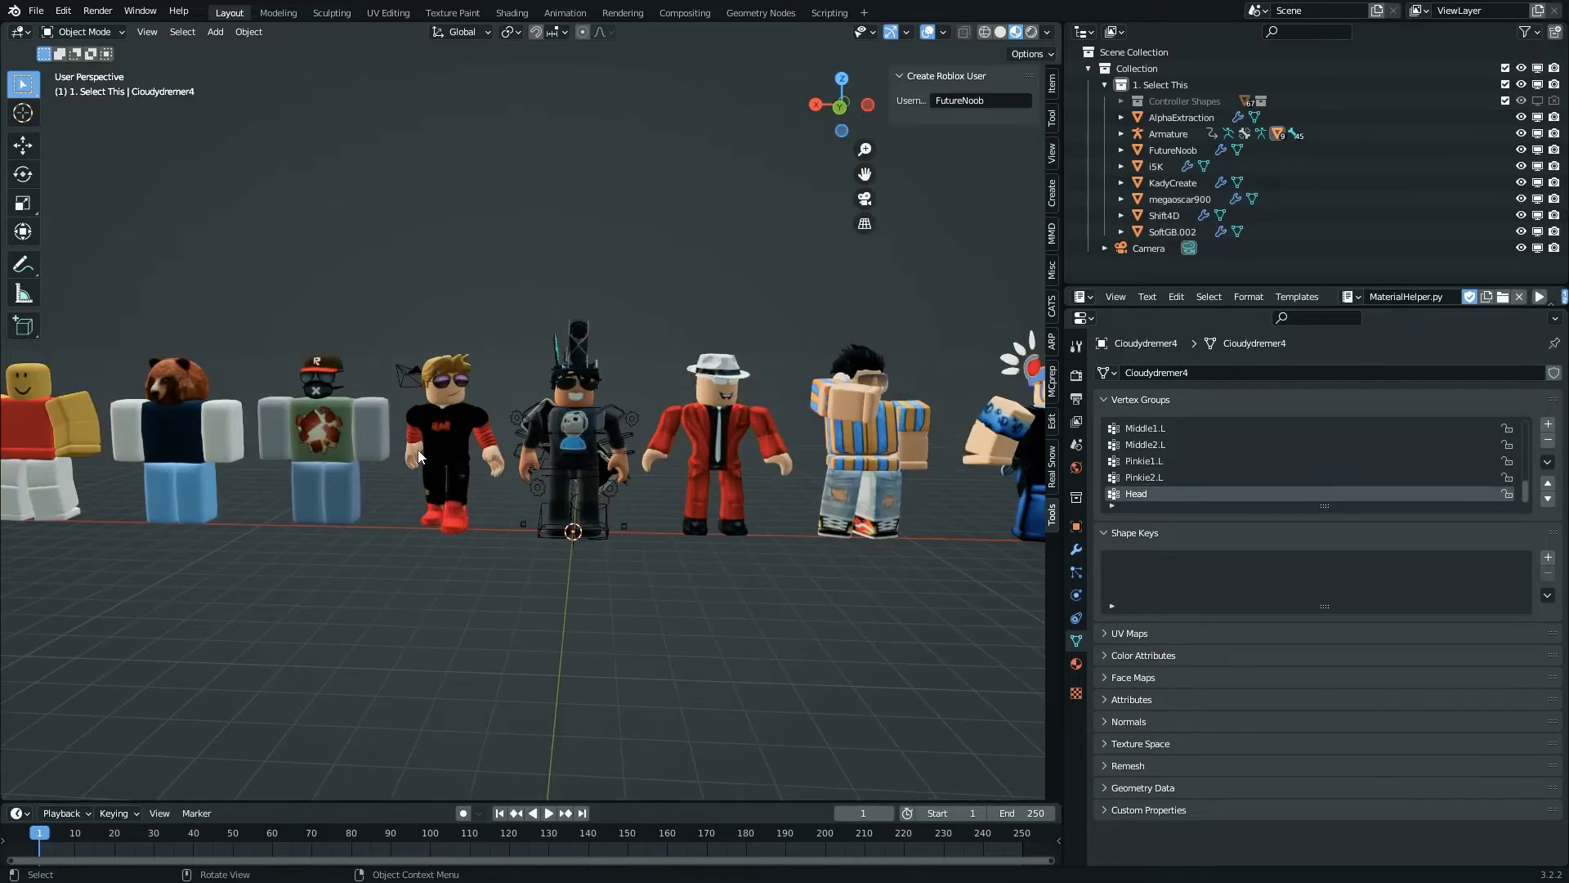
{"action": "scroll", "coordinate": [393, 448], "scroll_direction": "down", "scroll_amount": 2}
{"action": "scroll", "coordinate": [492, 456], "scroll_direction": "up", "scroll_amount": 3}
{"action": "key", "text": "shift+grave"}
{"action": "key", "text": "d"}
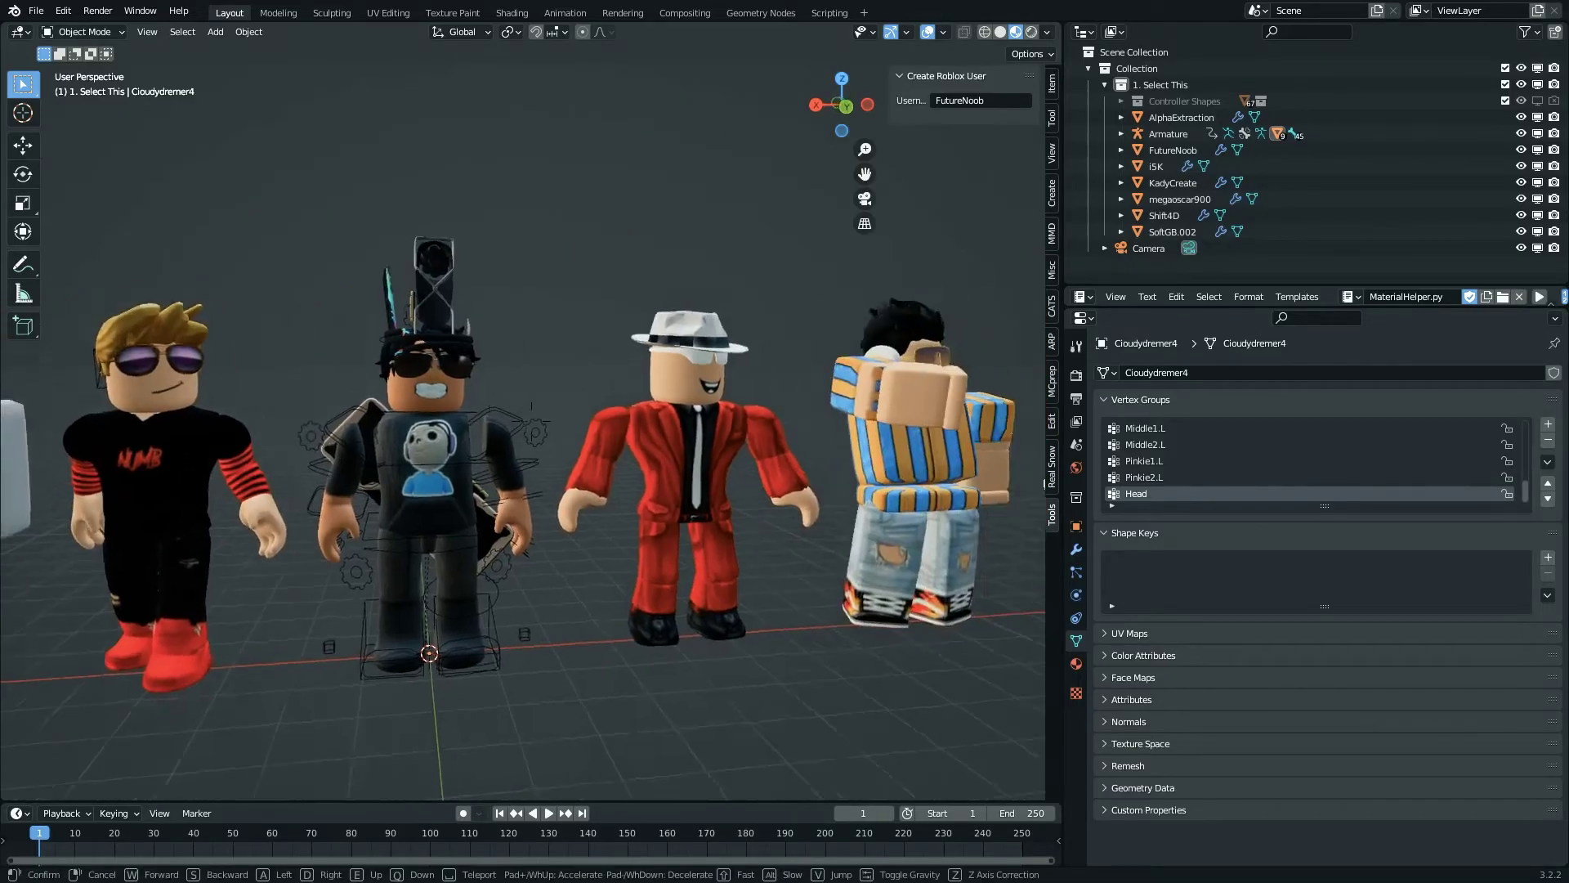
{"action": "key", "text": "w"}
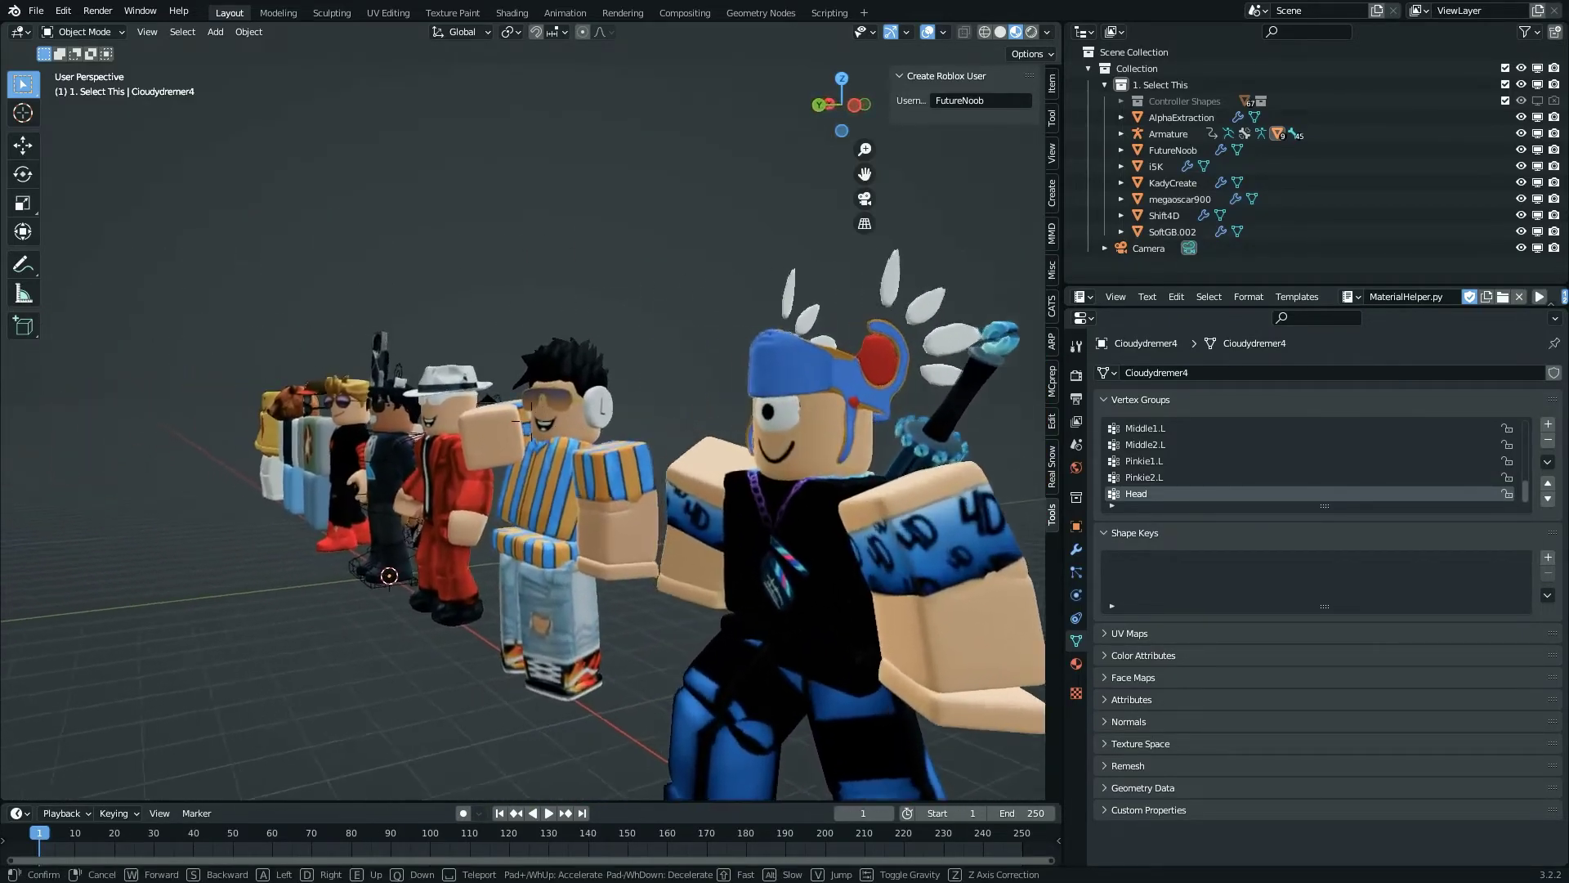
{"action": "key", "text": "q"}
{"action": "key", "text": "s"}
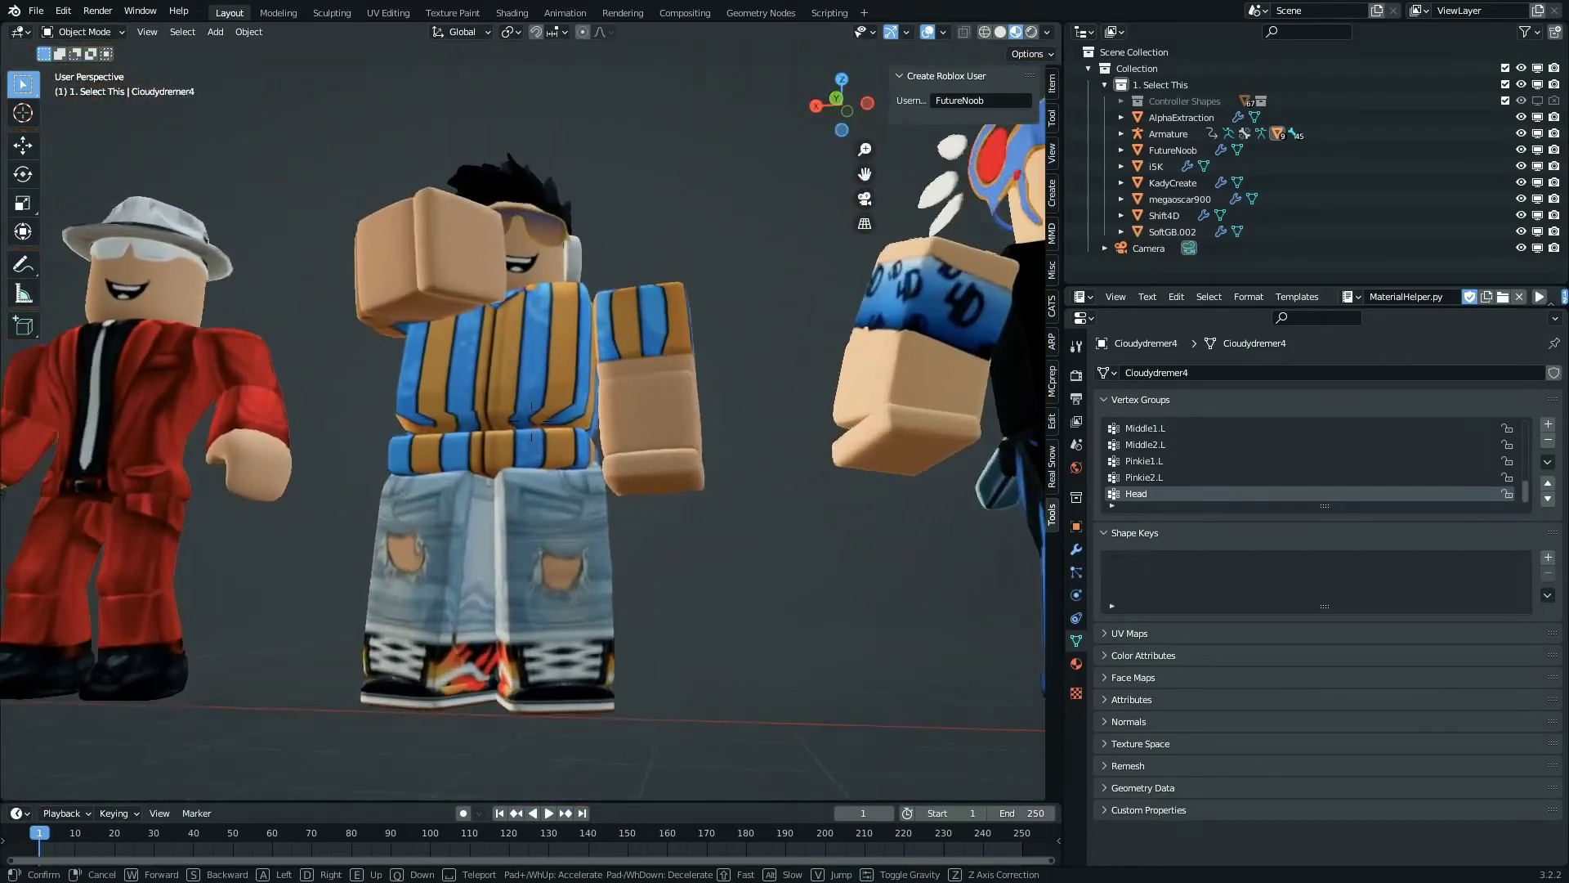
{"action": "key", "text": "w"}
{"action": "key", "text": "s"}
{"action": "key", "text": "s"}
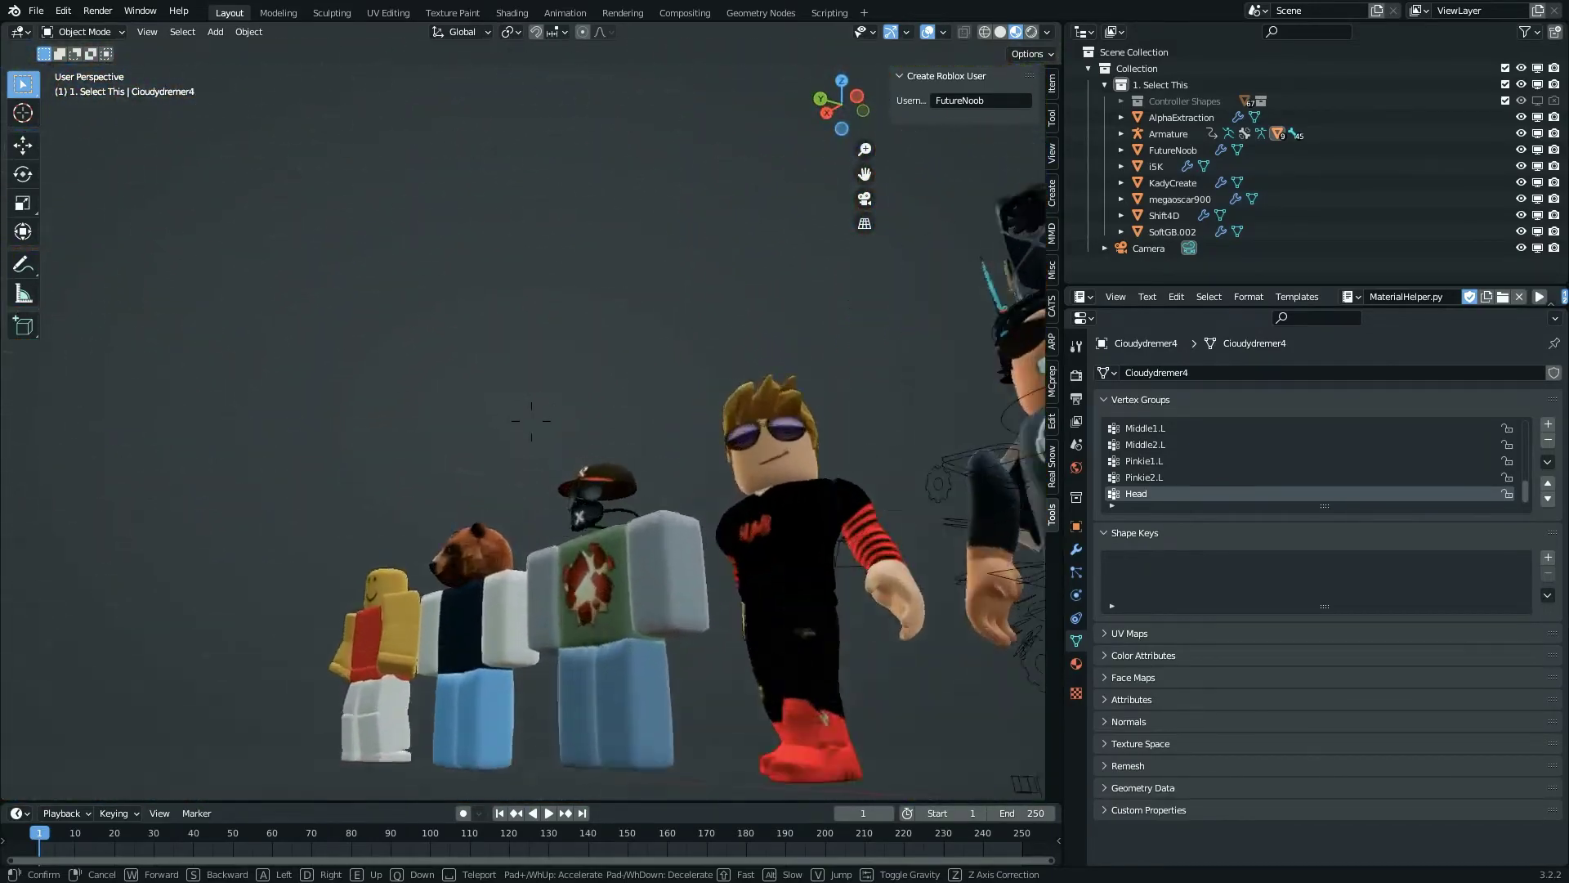
{"action": "left_click", "coordinate": [533, 426]}
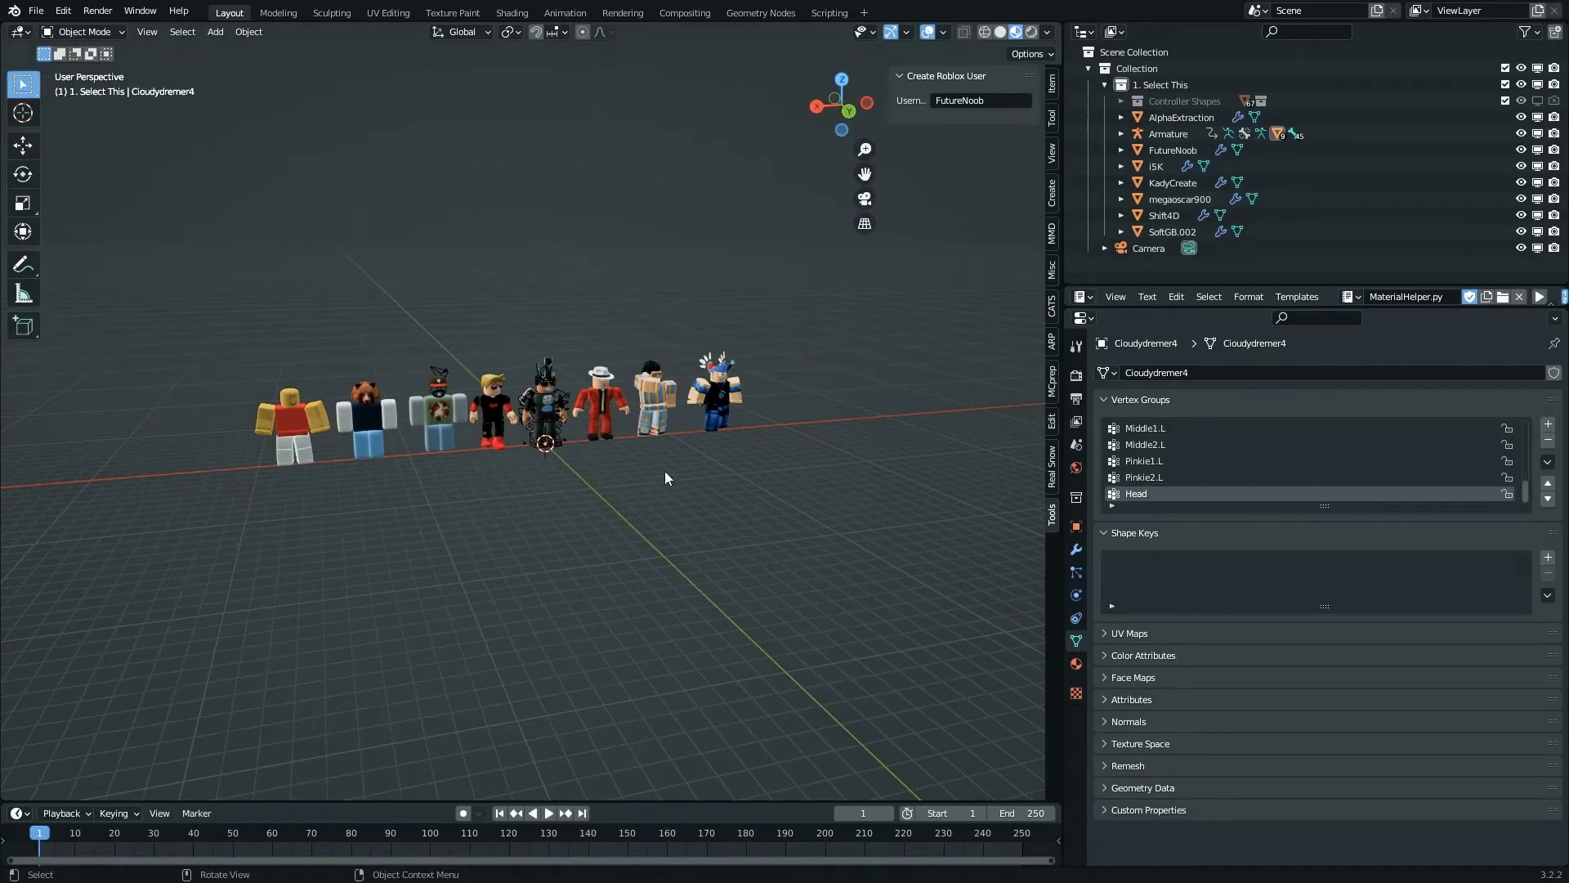
- Select individual characters along the row one after another to check their mesh data
{"action": "left_click", "coordinate": [699, 415]}
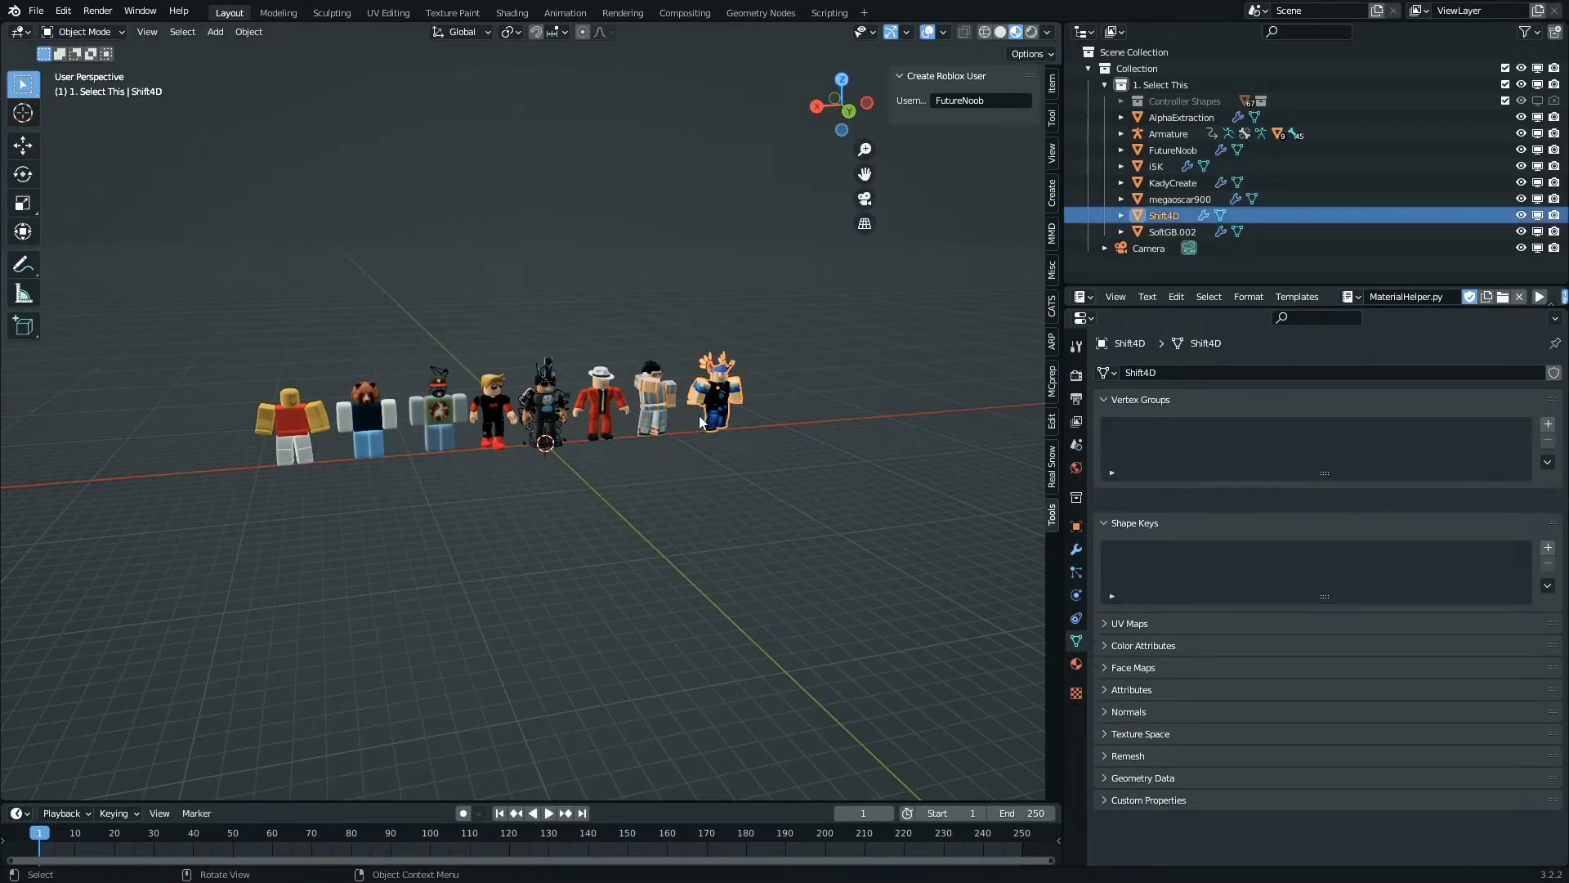
{"action": "left_click", "coordinate": [642, 425]}
{"action": "left_click", "coordinate": [613, 417]}
{"action": "left_click", "coordinate": [495, 423]}
{"action": "left_click", "coordinate": [538, 416]}
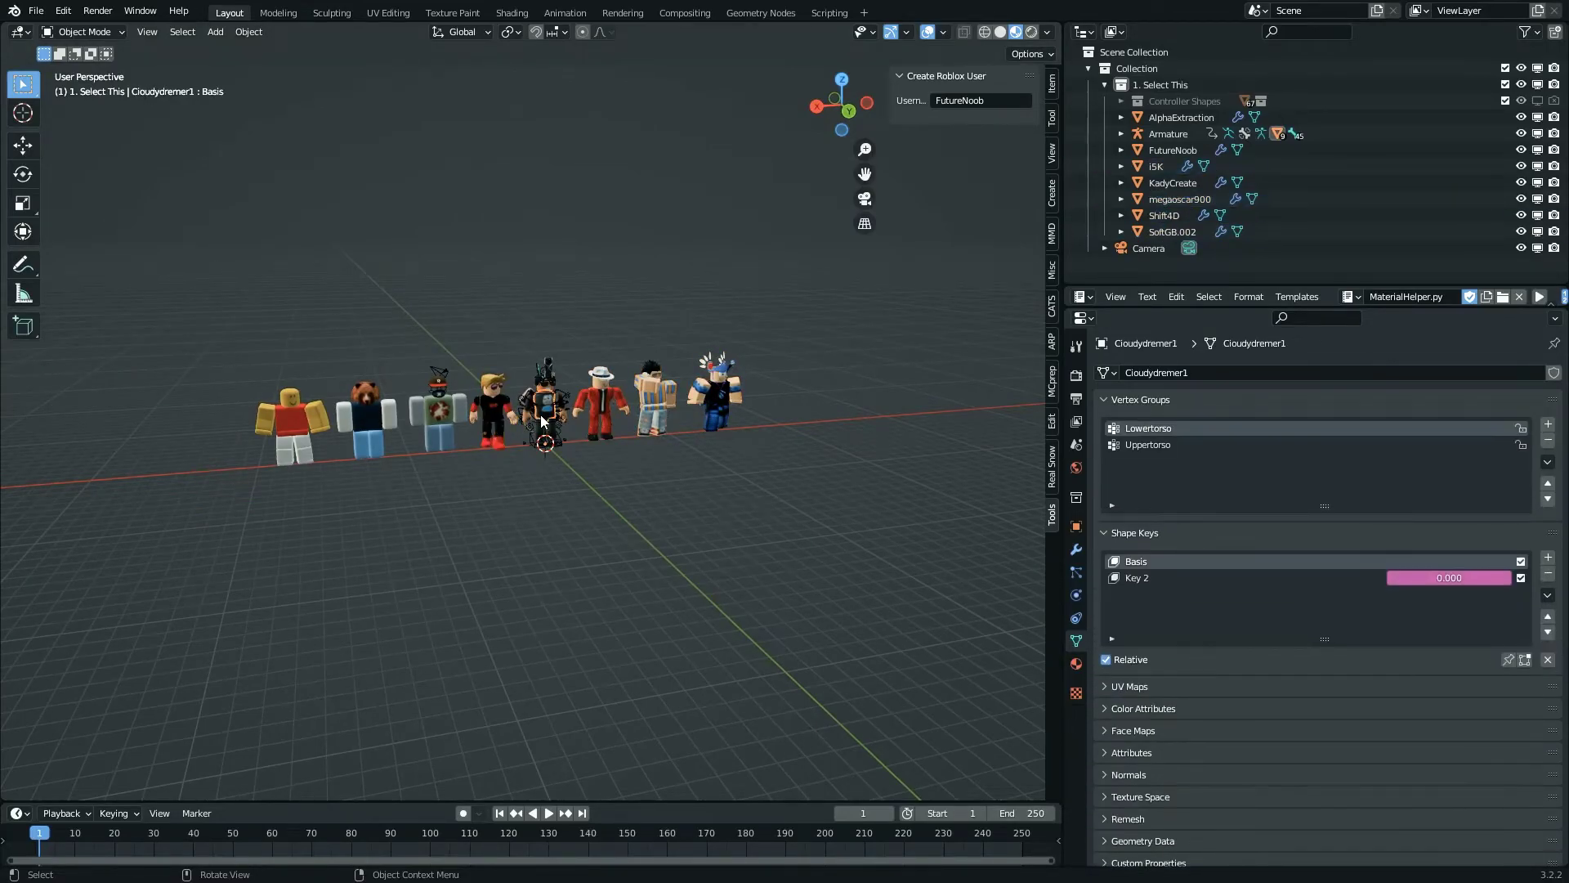
{"action": "left_click", "coordinate": [640, 430]}
{"action": "scroll", "coordinate": [634, 533], "scroll_direction": "up", "scroll_amount": 2}
{"action": "scroll", "coordinate": [634, 532], "scroll_direction": "up", "scroll_amount": 2}
{"action": "left_click", "coordinate": [655, 509]}
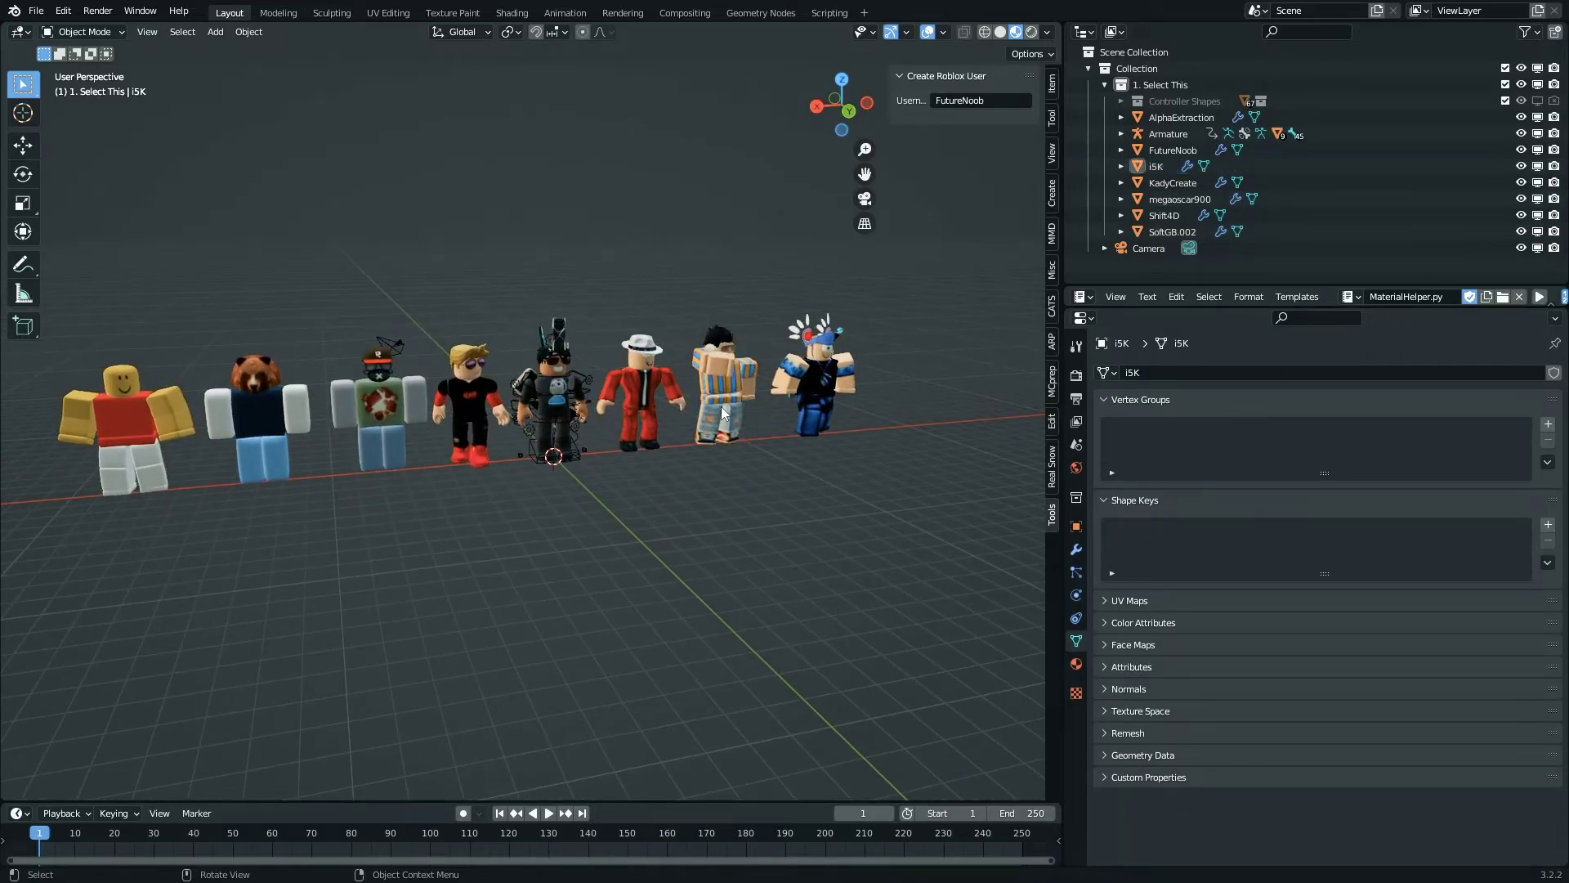
- Move i5K and then SoftGB.002 back along the Y axis, behind the row of characters
{"action": "left_click", "coordinate": [721, 405]}
{"action": "key", "text": "g"}
{"action": "key", "text": "y"}
{"action": "left_click", "coordinate": [595, 294]}
{"action": "left_click", "coordinate": [645, 406]}
{"action": "key", "text": "g"}
{"action": "key", "text": "y"}
{"action": "left_click", "coordinate": [584, 360]}
{"action": "key", "text": "r"}
{"action": "key", "text": "r"}
{"action": "right_click", "coordinate": [632, 382]}
{"action": "key", "text": "r"}
{"action": "key", "text": "y"}
{"action": "right_click", "coordinate": [663, 393]}
{"action": "key", "text": "r"}
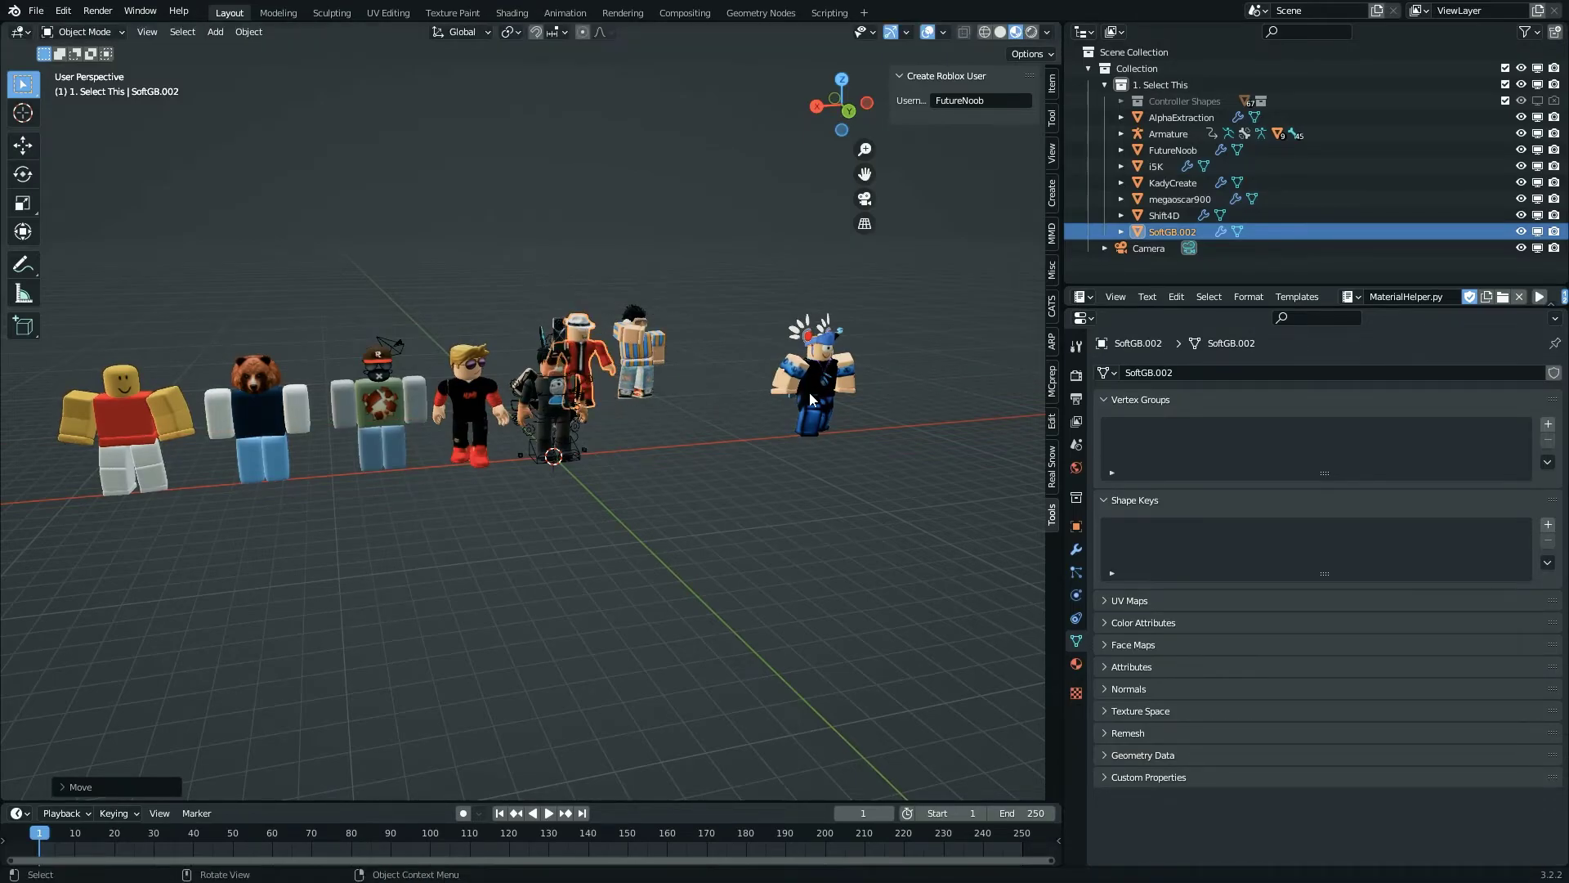
- Move Shift4D back along the Y axis to stand beside i5K
{"action": "left_click", "coordinate": [813, 384]}
{"action": "key", "text": "r"}
{"action": "key", "text": "x"}
{"action": "key", "text": "Escape"}
{"action": "key", "text": "g"}
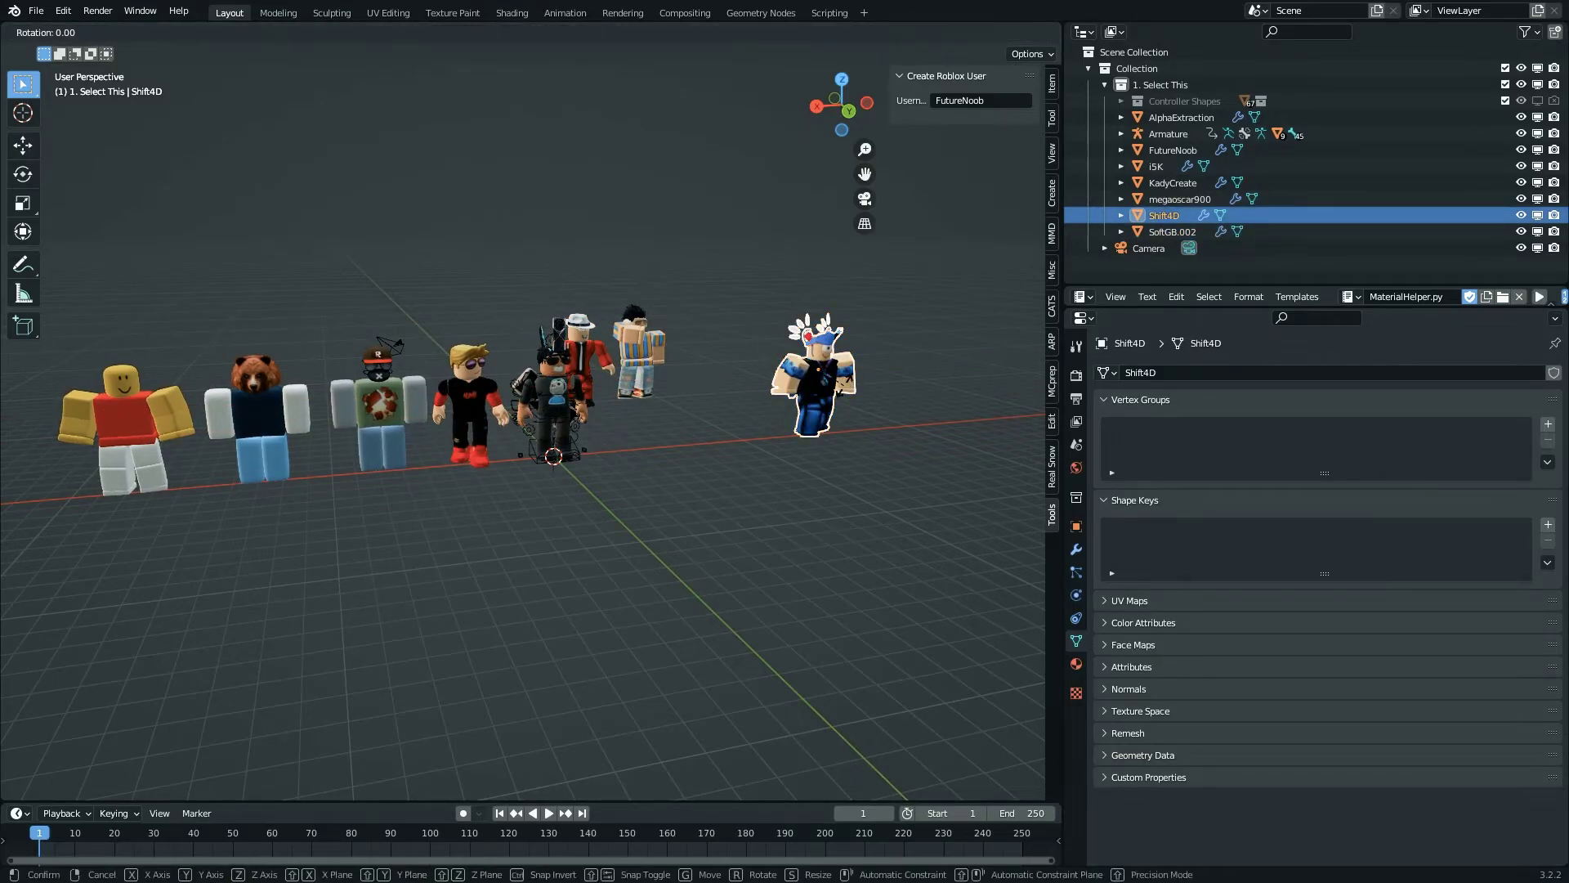
{"action": "key", "text": "y"}
{"action": "left_click", "coordinate": [735, 362]}
- Rotate Shift4D about the Z axis to face the front and adjust its position slightly along Y
{"action": "key", "text": "r"}
{"action": "key", "text": "x"}
{"action": "key", "text": "z"}
{"action": "left_click", "coordinate": [745, 456]}
{"action": "key", "text": "g"}
{"action": "key", "text": "y"}
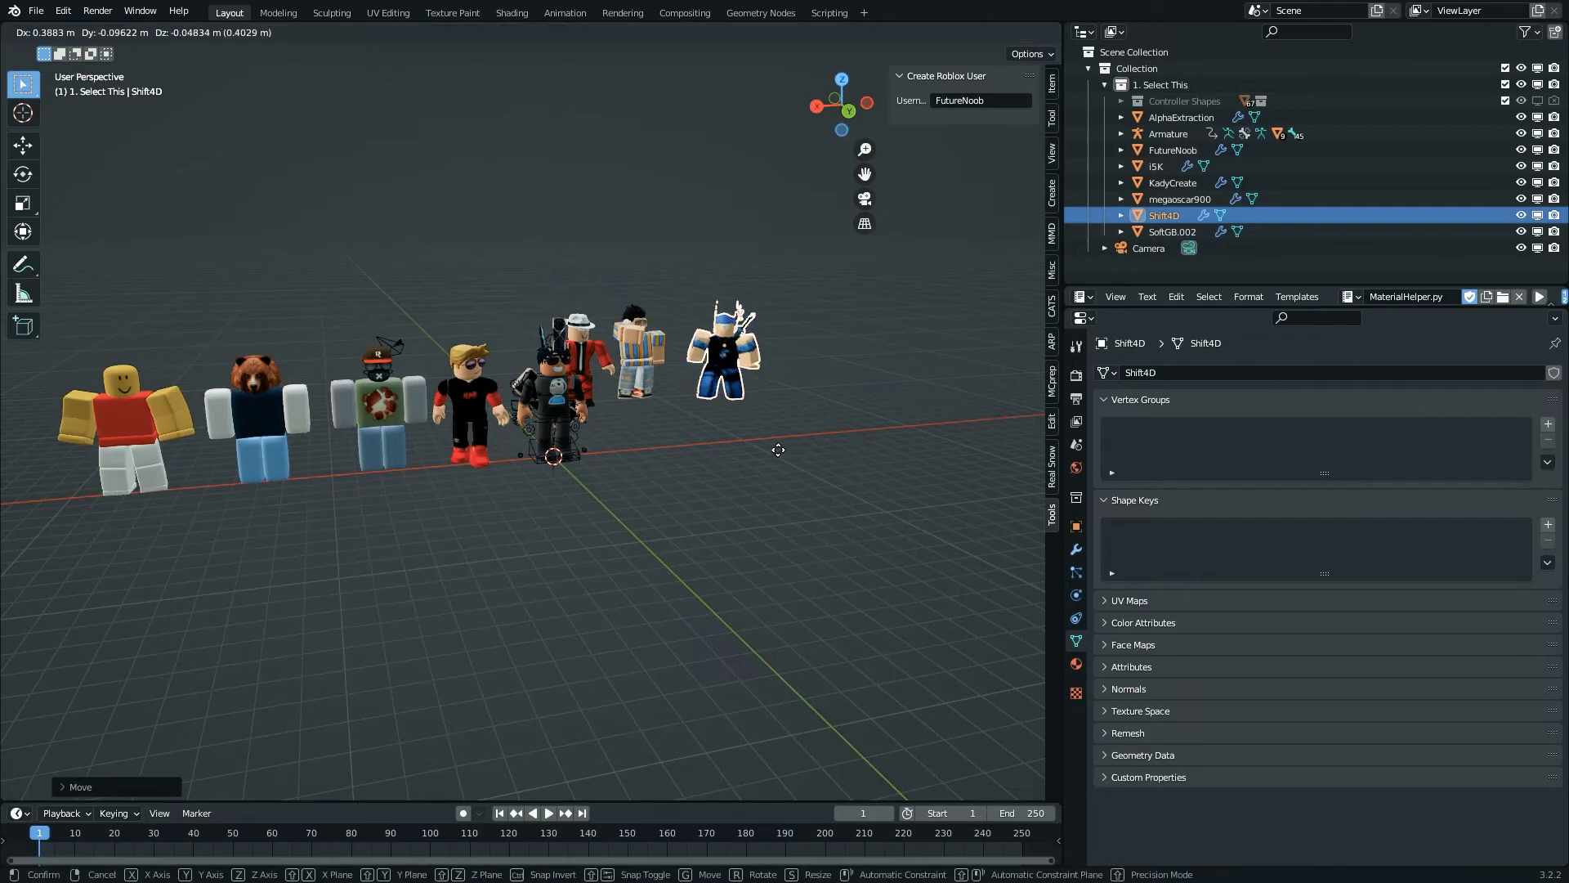
{"action": "left_click", "coordinate": [769, 459]}
- Adjust SoftGB.002's position slightly along the Y axis behind the rigged character
{"action": "left_click", "coordinate": [605, 360]}
{"action": "key", "text": "g"}
{"action": "key", "text": "y"}
{"action": "left_click", "coordinate": [609, 362]}
{"action": "key", "text": "r"}
{"action": "key", "text": "r"}
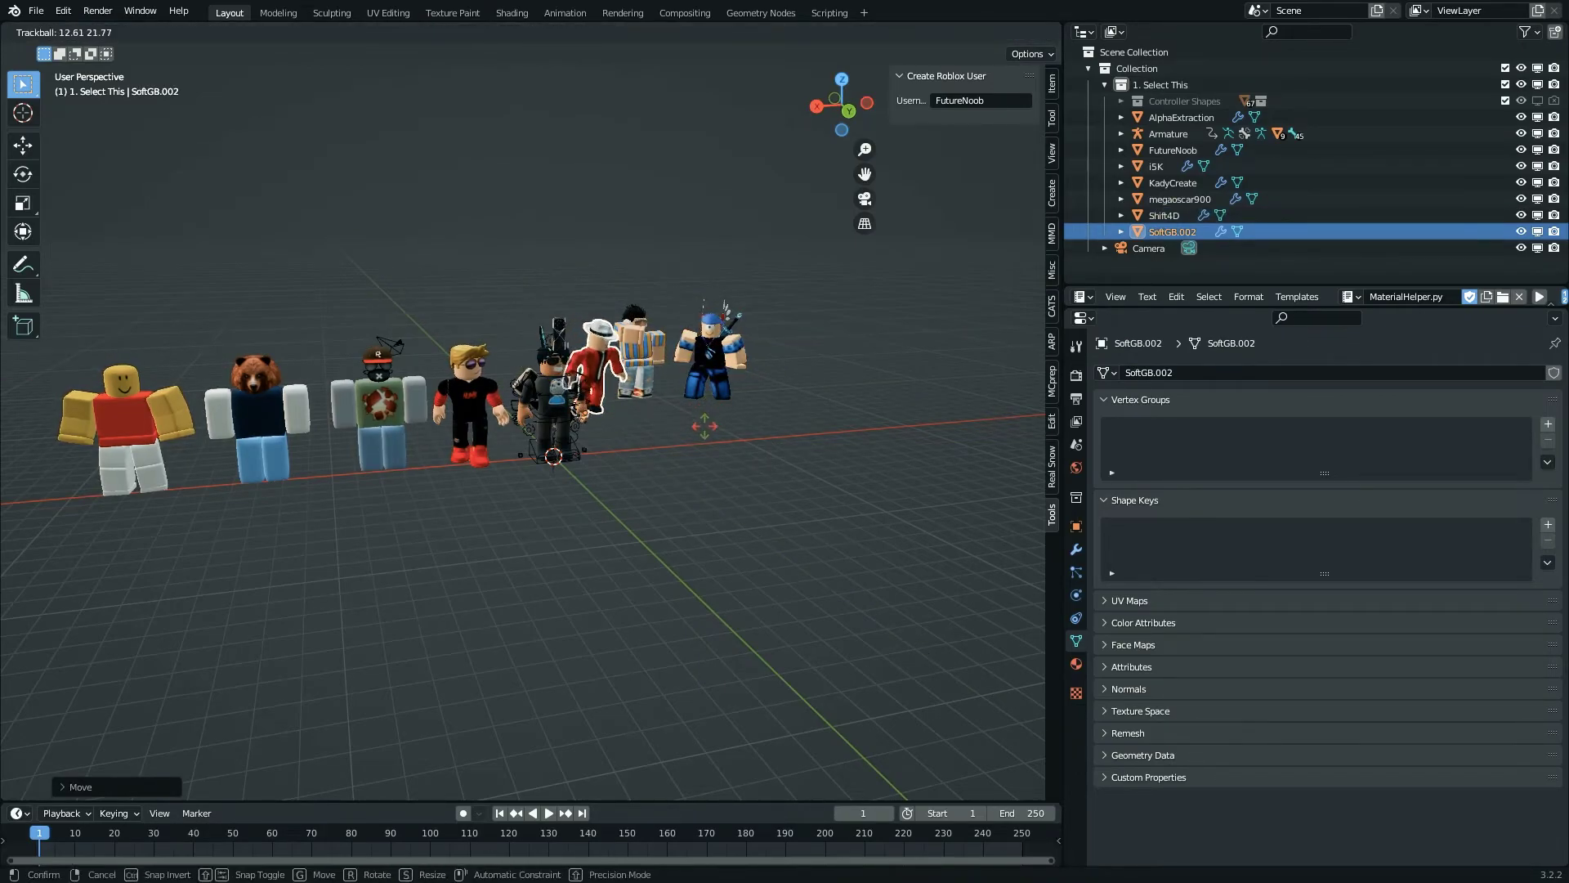
{"action": "right_click", "coordinate": [705, 426]}
{"action": "key", "text": "g"}
{"action": "key", "text": "r"}
{"action": "key", "text": "x"}
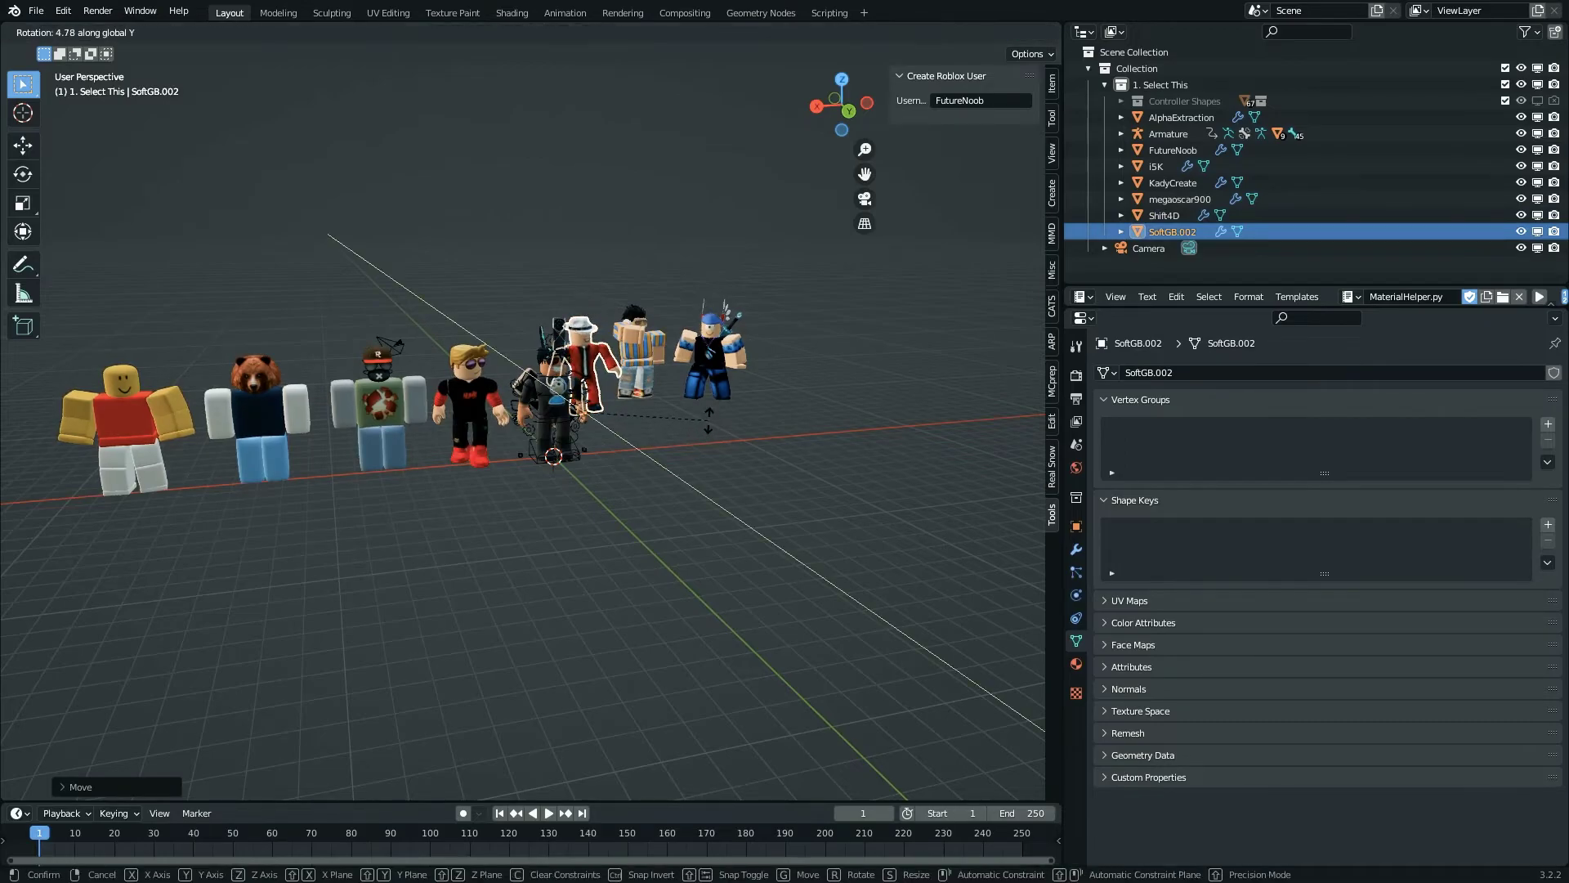
{"action": "right_click", "coordinate": [713, 415]}
{"action": "key", "text": "r"}
{"action": "key", "text": "r"}
{"action": "right_click", "coordinate": [709, 415]}
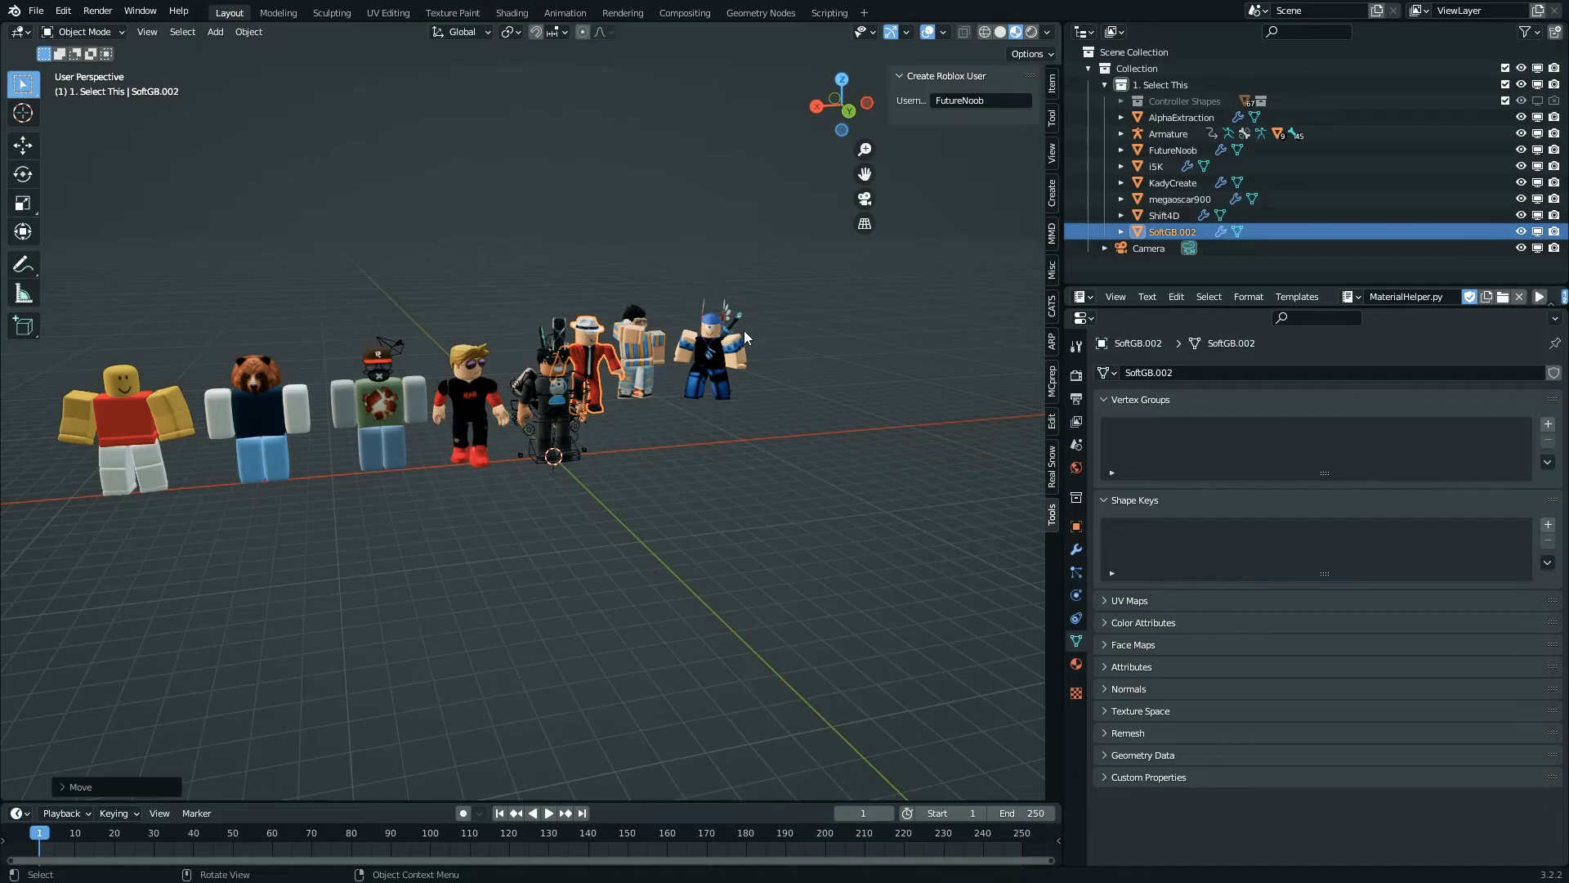
- Insert a location keyframe on SoftGB.002 and expand its Object Transforms channels in an enlarged Graph Editor
{"action": "key", "text": "ctrl+p"}
{"action": "left_click", "coordinate": [571, 580]}
{"action": "left_click_drag", "start_coordinate": [211, 802], "coordinate": [217, 663]}
{"action": "key", "text": "ctrl+Tab"}
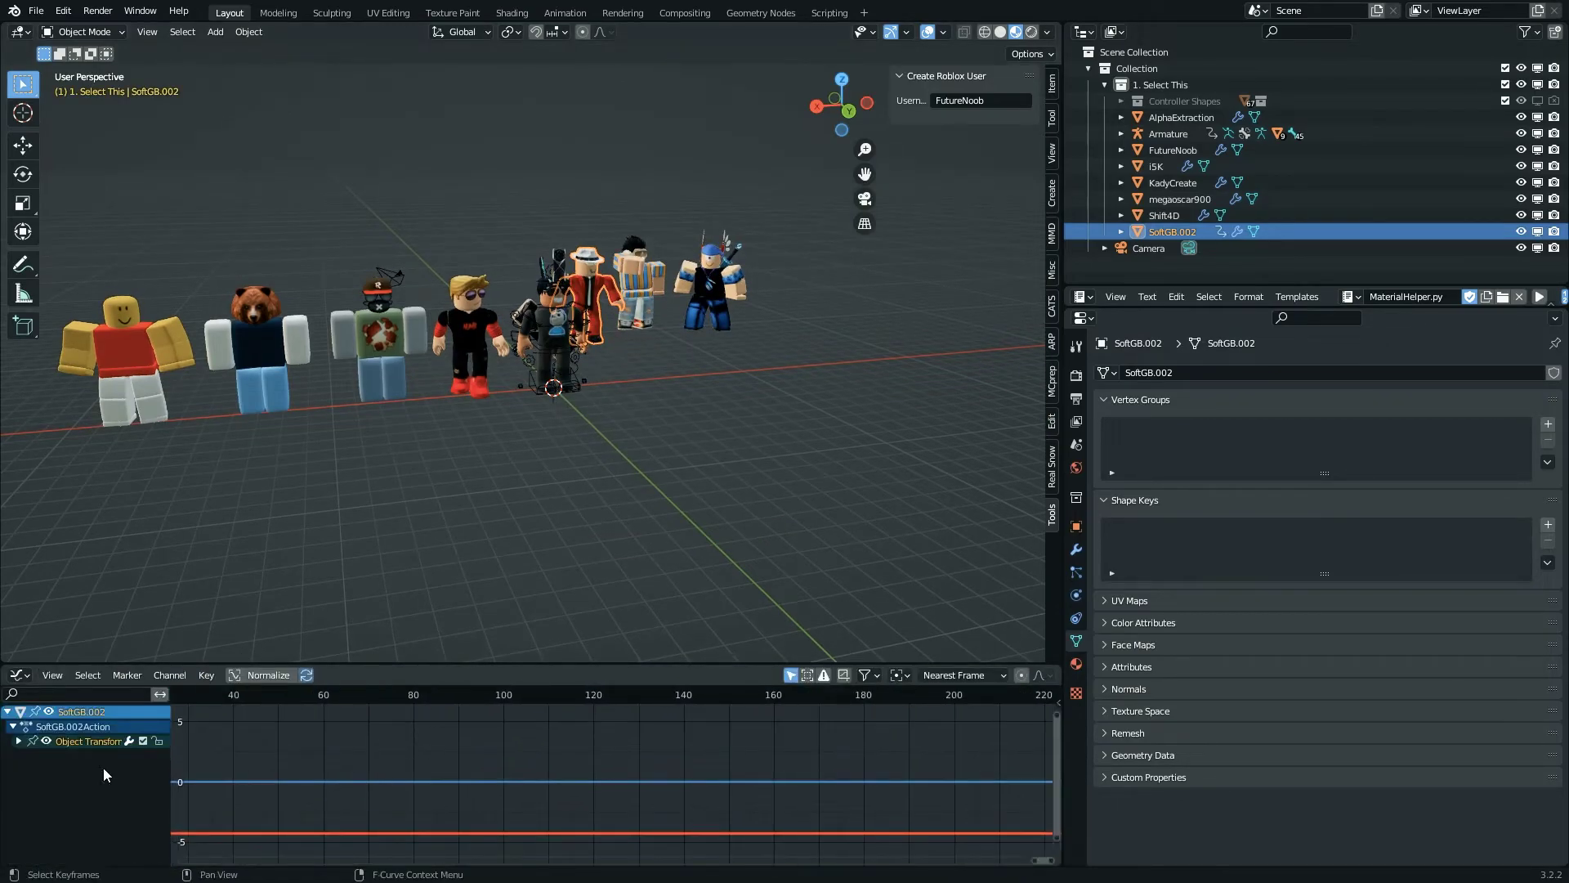
{"action": "left_click", "coordinate": [18, 741]}
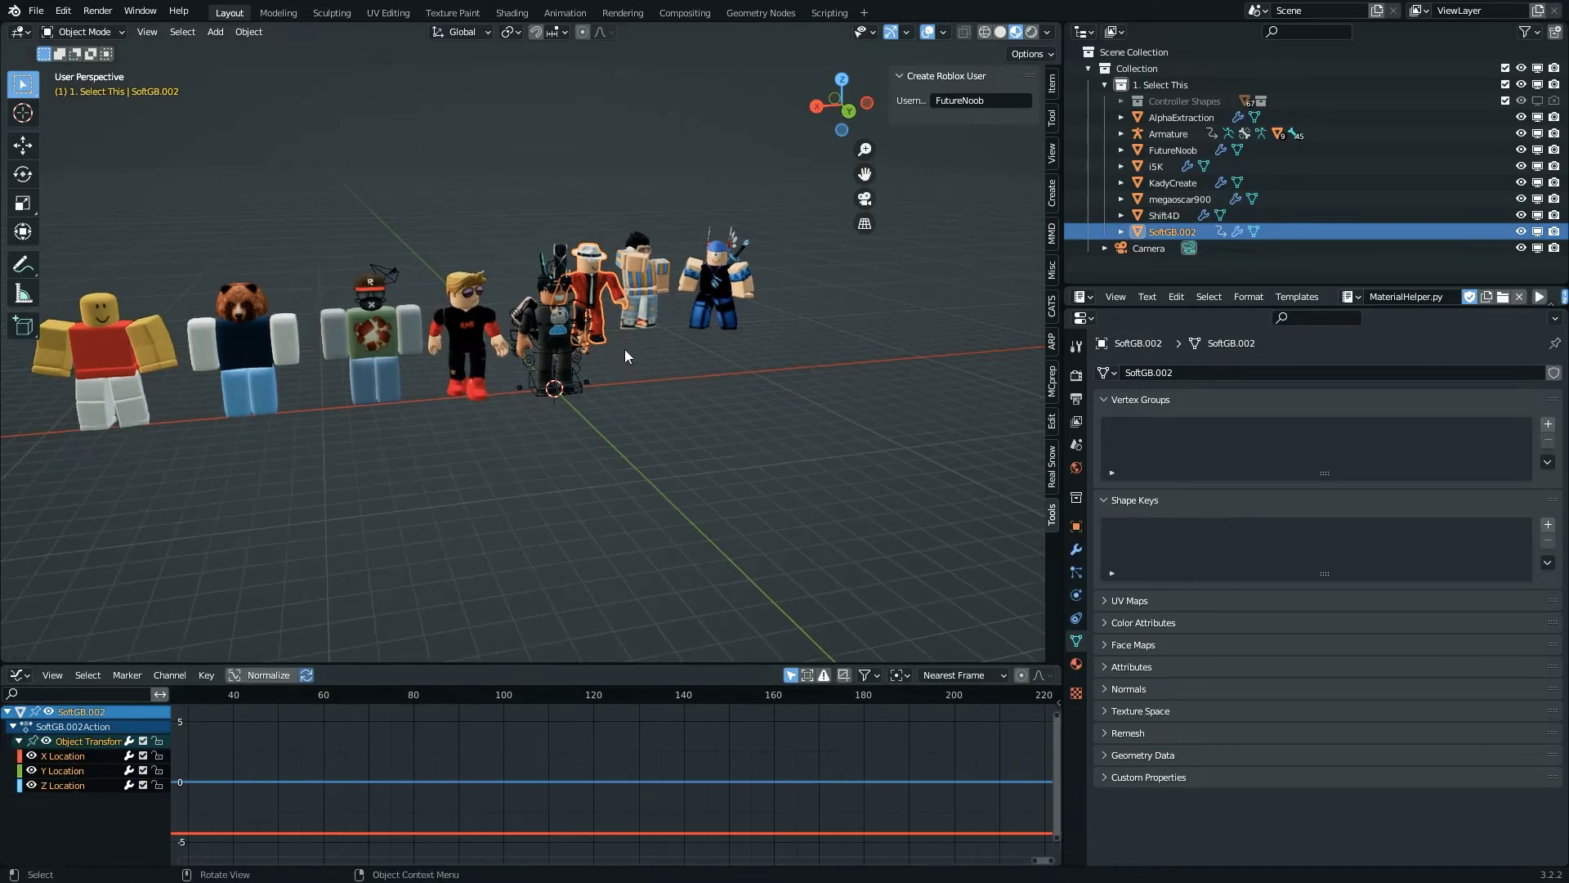
- Insert a rotation keyframe on SoftGB.002
{"action": "key", "text": "shift+grave"}
{"action": "key", "text": "w"}
{"action": "left_click", "coordinate": [533, 360]}
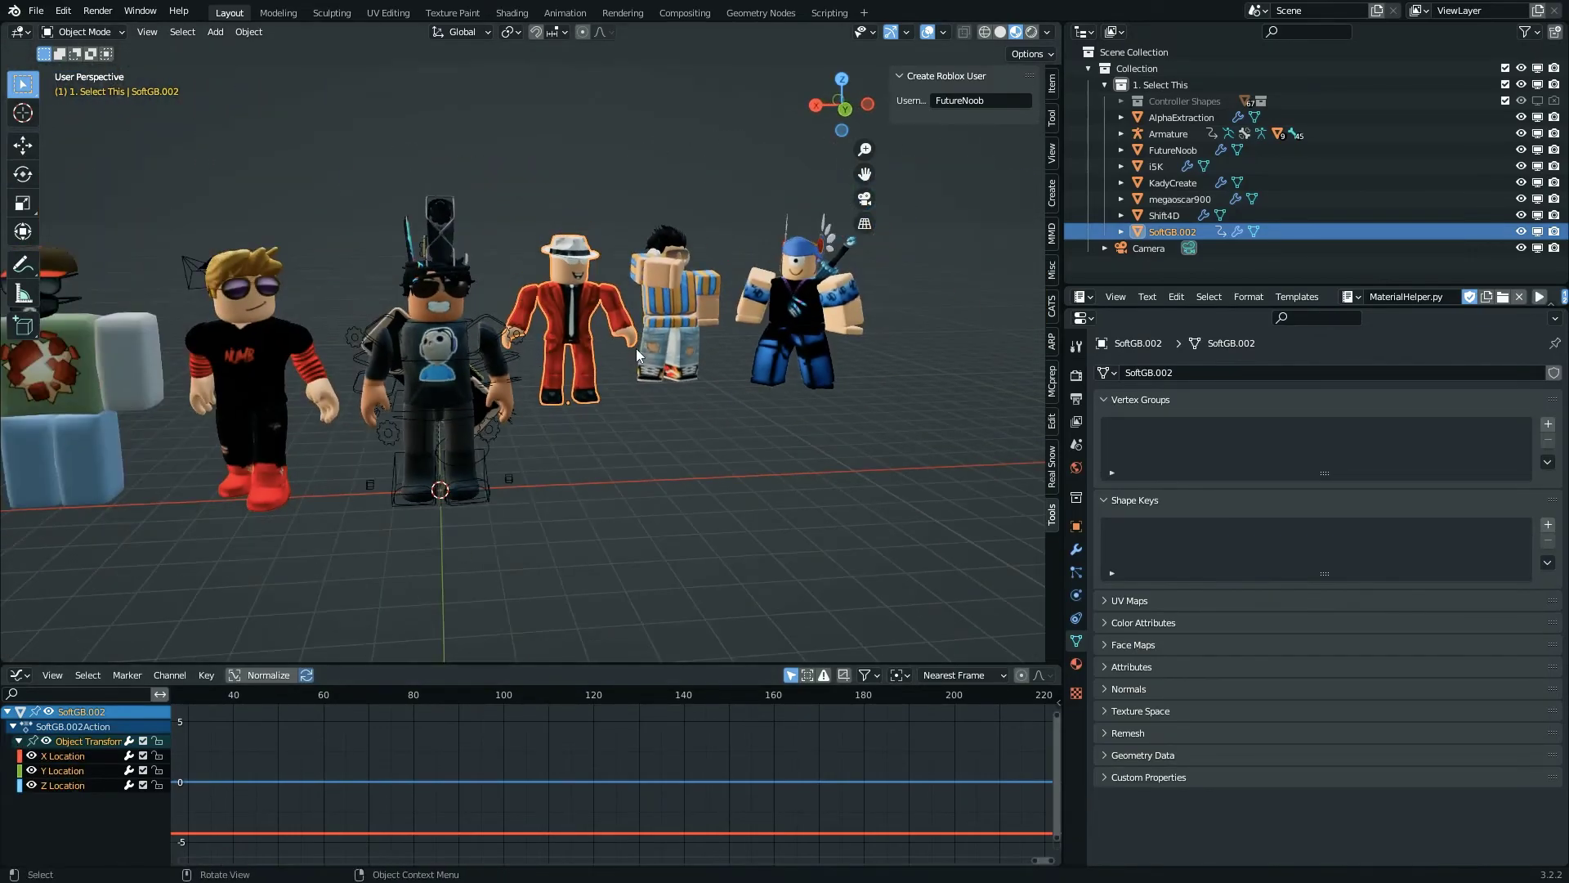
{"action": "key", "text": "i"}
{"action": "left_click", "coordinate": [618, 365]}
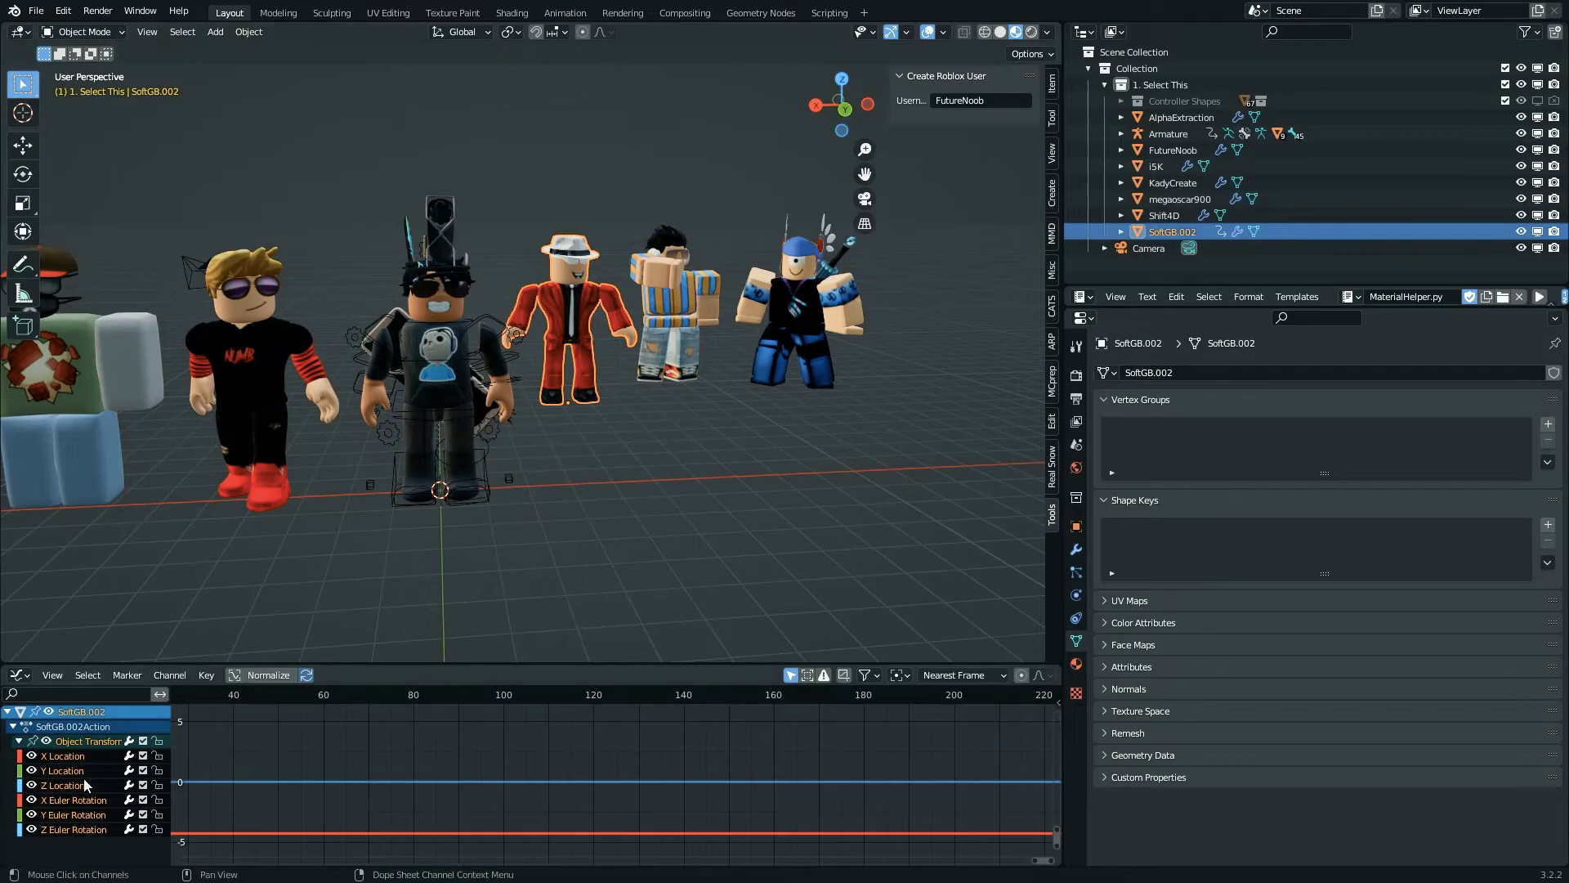
- Delete SoftGB.002's X, Y and Z Location channels in the Graph Editor, keeping only its Euler Rotation channels
{"action": "left_click", "coordinate": [85, 755]}
{"action": "key", "text": "x"}
{"action": "left_click", "coordinate": [71, 759]}
{"action": "key", "text": "x"}
{"action": "left_click", "coordinate": [71, 757]}
{"action": "key", "text": "x"}
{"action": "key", "text": "ctrl+Tab"}
{"action": "key", "text": "ctrl+Tab"}
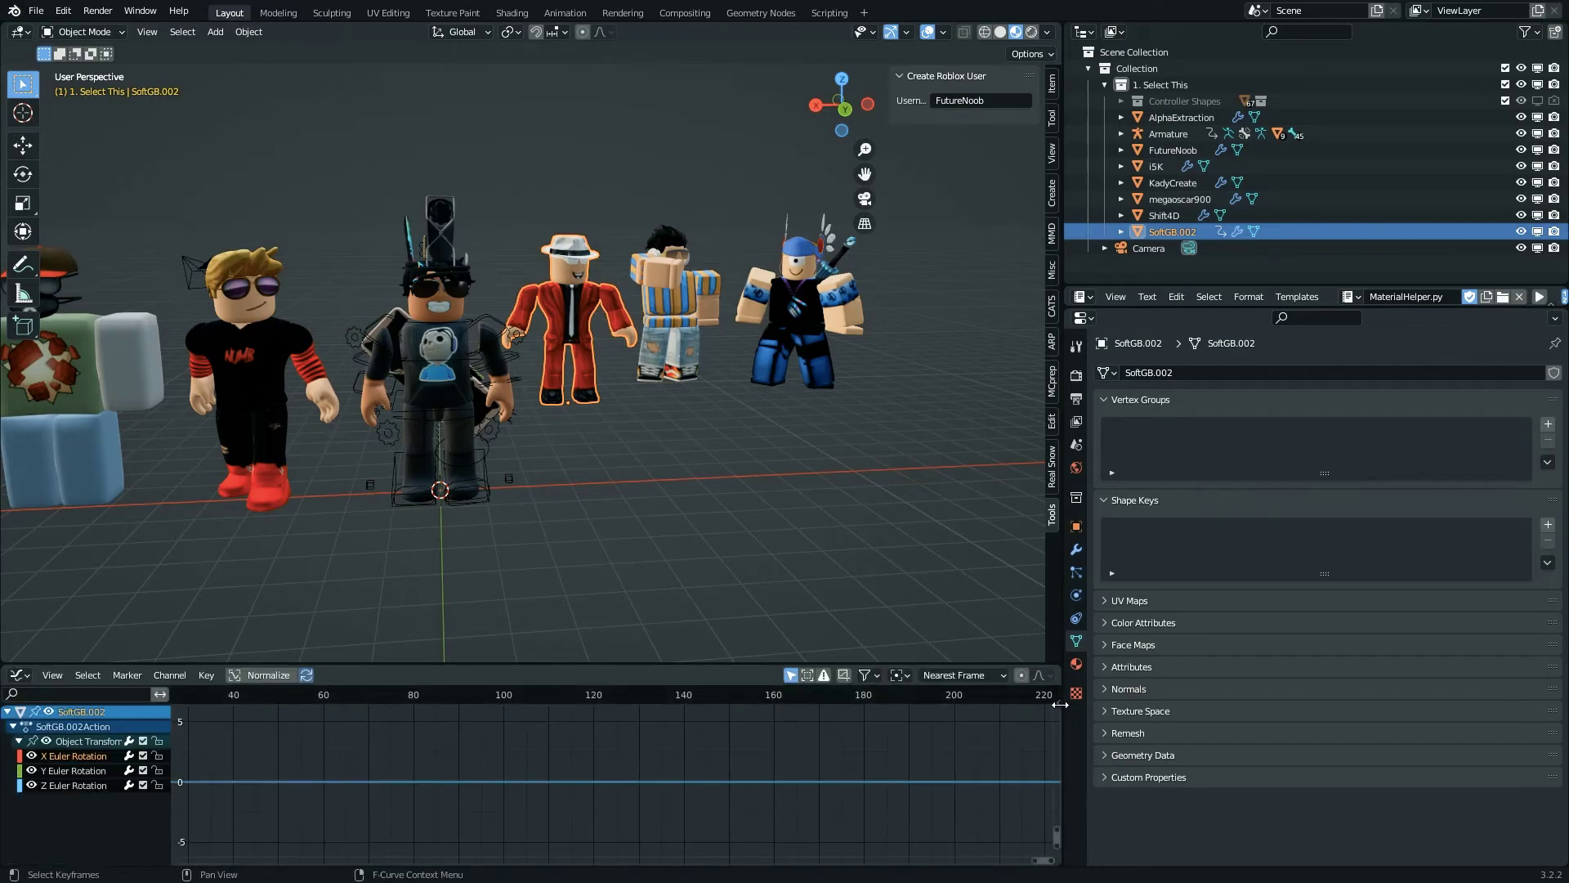
- Add a Noise modifier to SoftGB.002's X Euler Rotation curve and play the animation
{"action": "key", "text": "n"}
{"action": "left_click", "coordinate": [1052, 761]}
{"action": "left_click", "coordinate": [963, 699]}
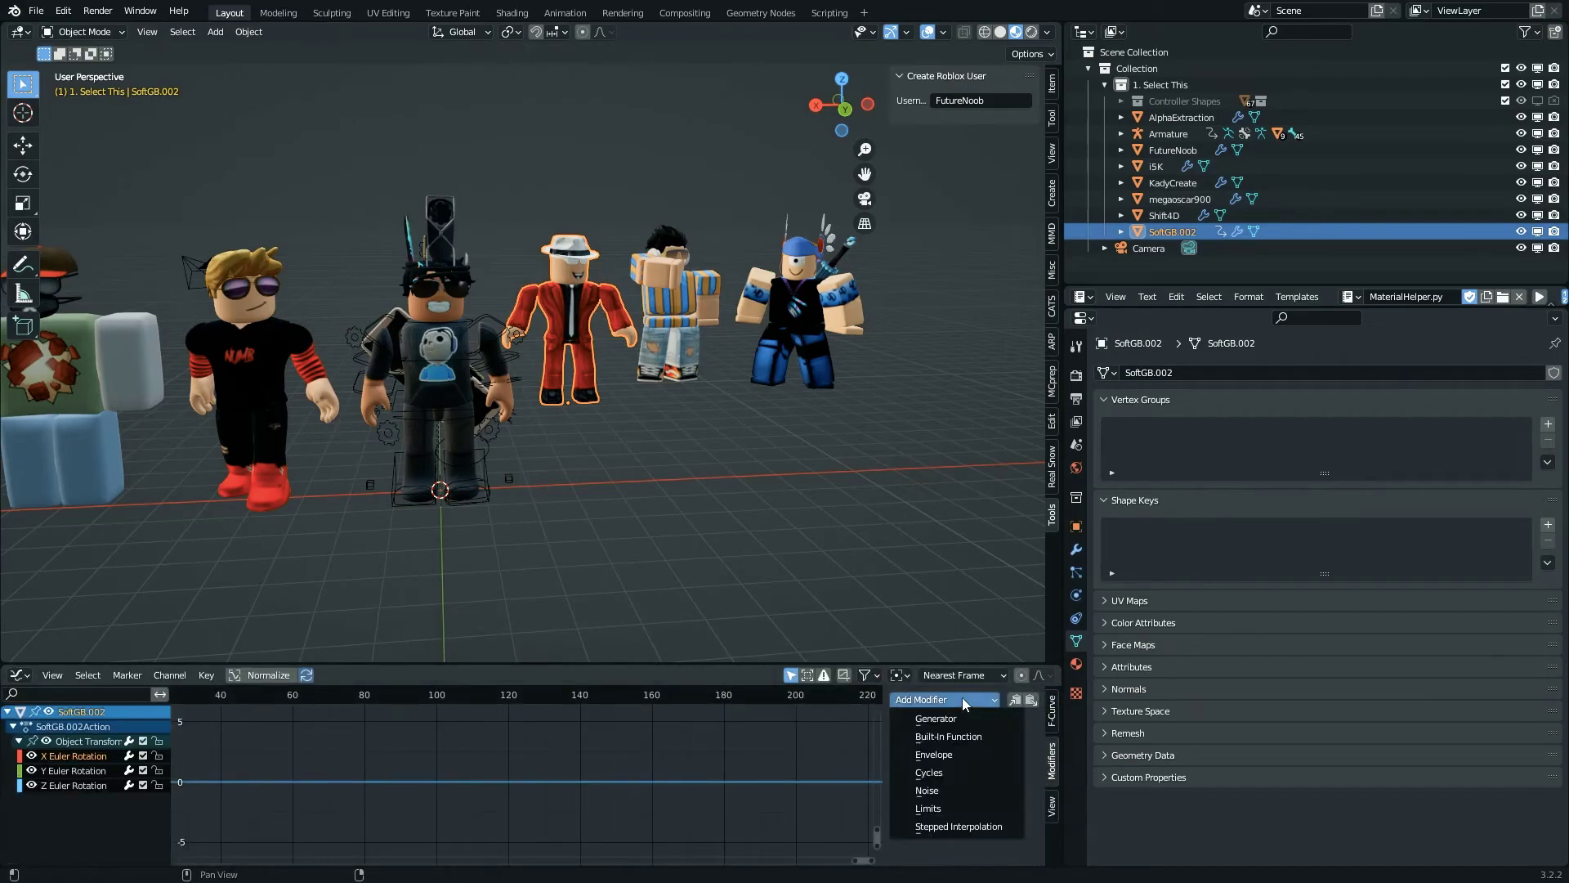
{"action": "left_click", "coordinate": [930, 790]}
{"action": "key", "text": "space"}
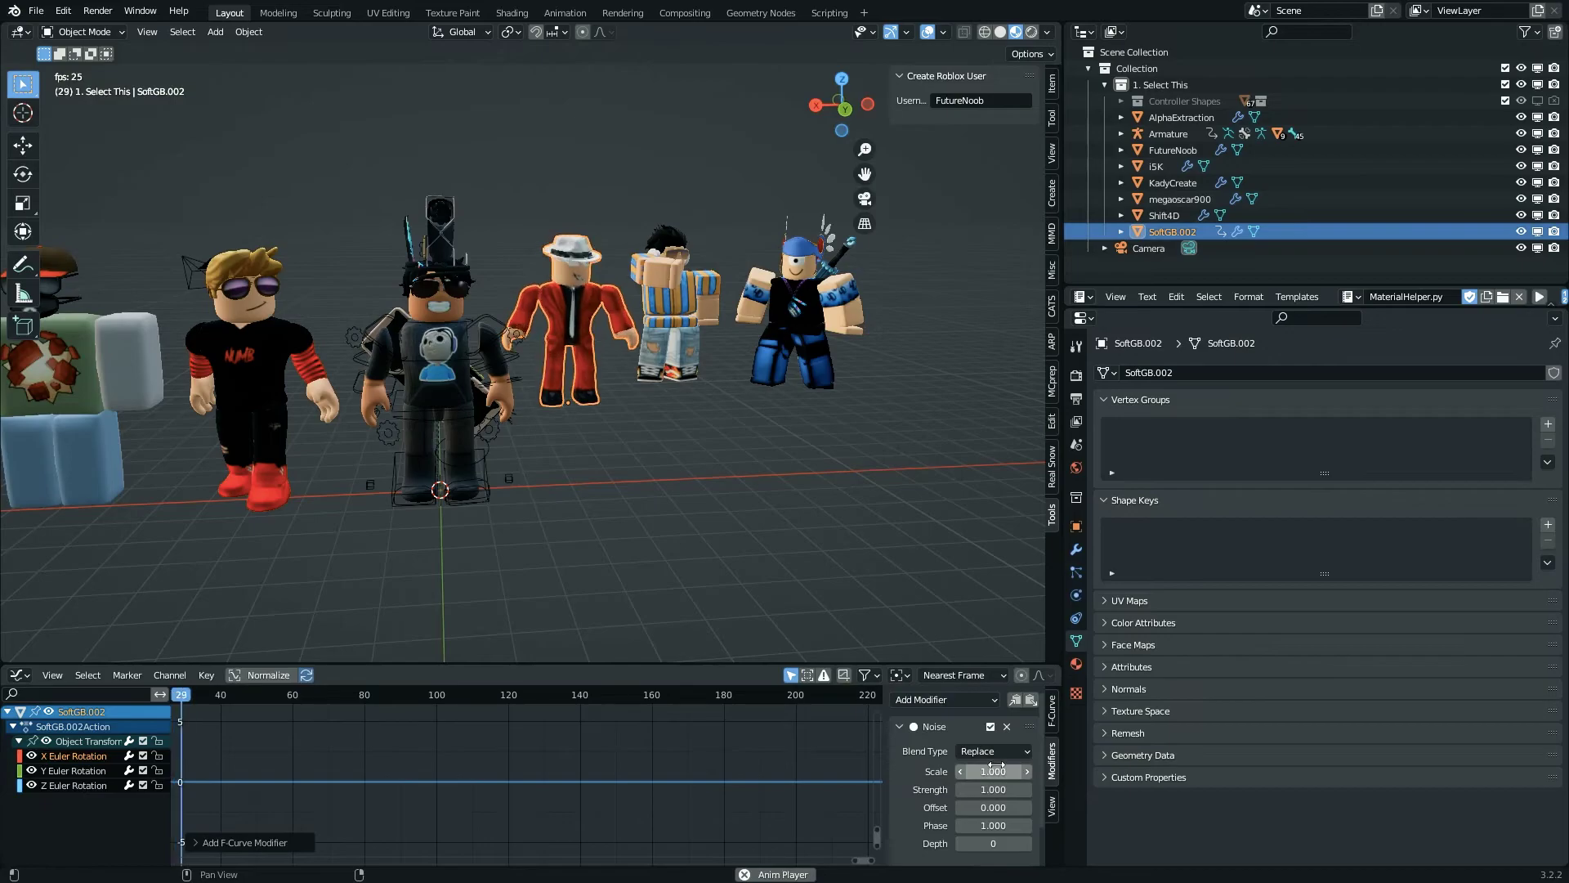
- Set the Noise modifier's scale to 1000 and strength to 0.2 on the X Euler Rotation curve
{"action": "left_click_drag", "start_coordinate": [996, 770], "coordinate": [1557, 769]}
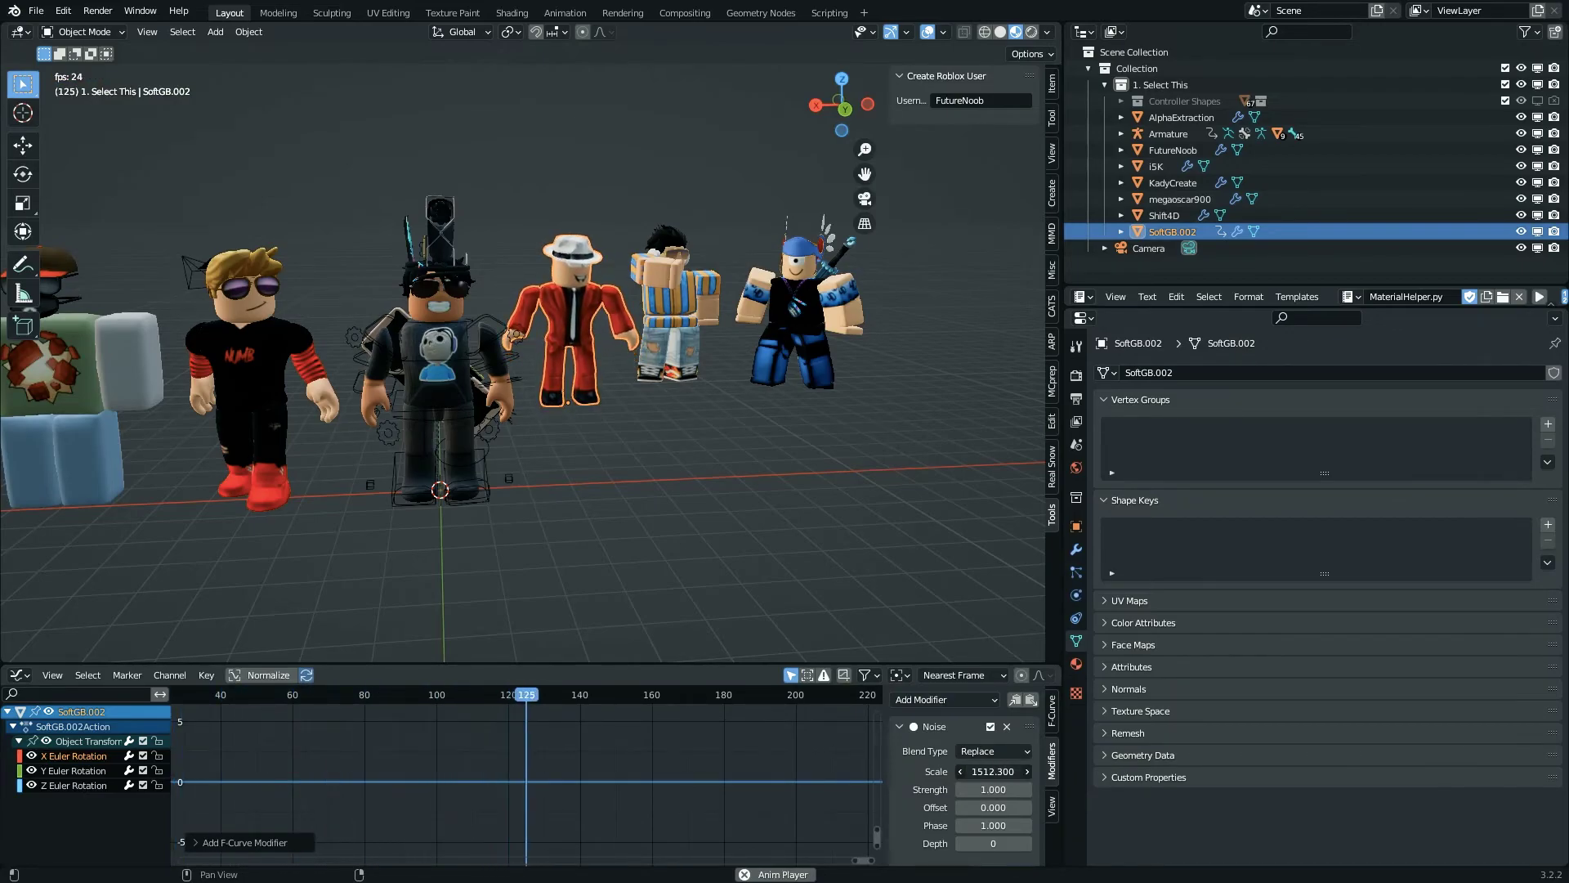
{"action": "left_click_drag", "start_coordinate": [993, 770], "coordinate": [1019, 771]}
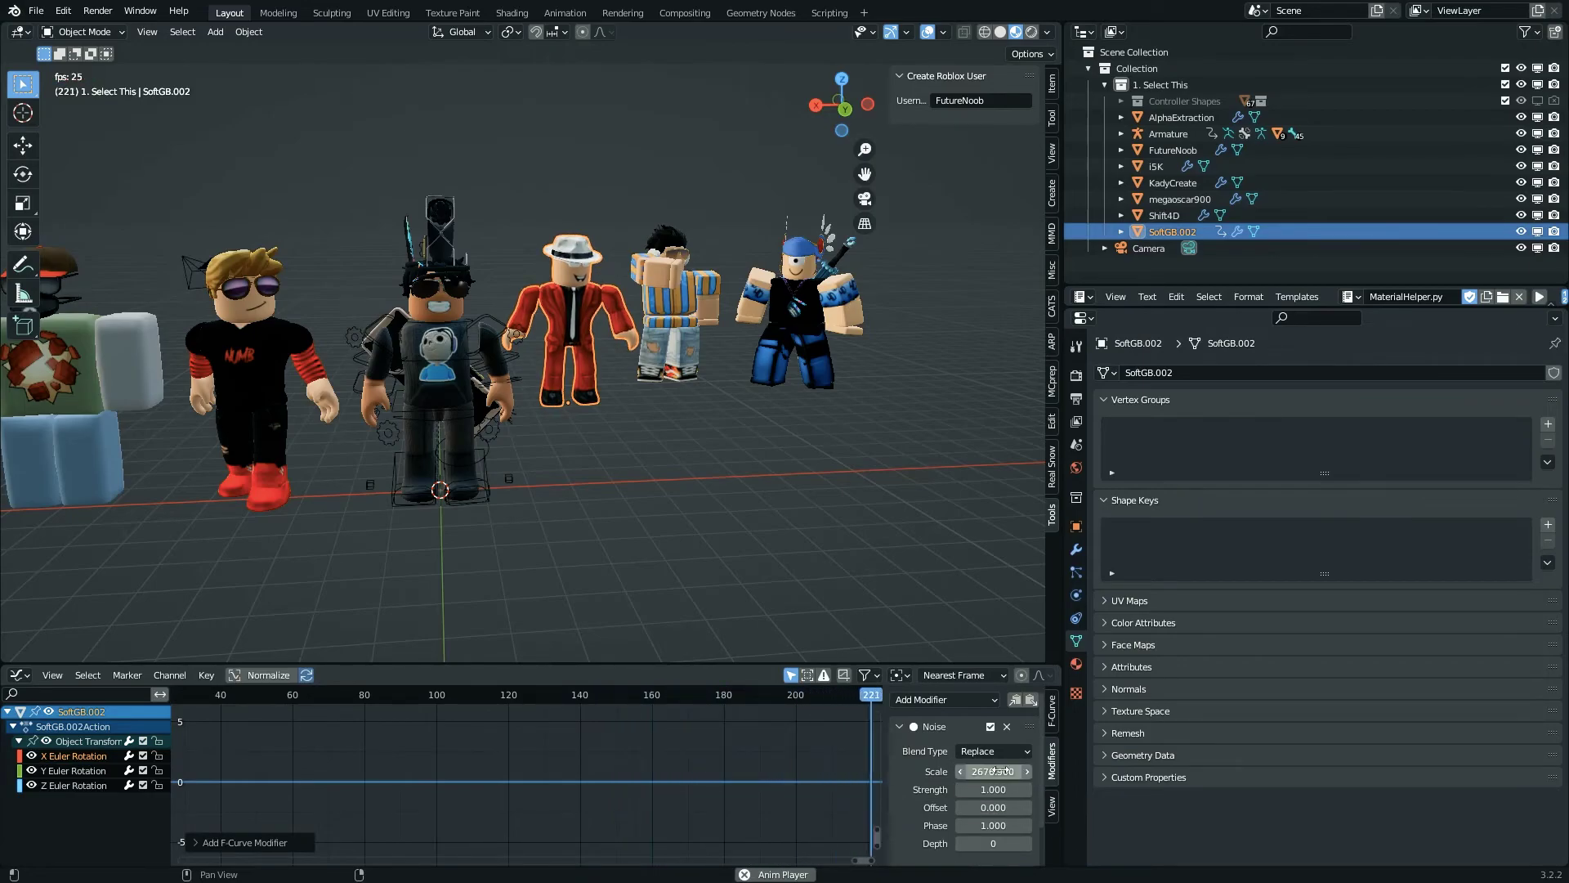
{"action": "key", "text": "Return"}
{"action": "key", "text": "Home"}
{"action": "scroll", "coordinate": [659, 805], "scroll_direction": "down", "scroll_amount": 2}
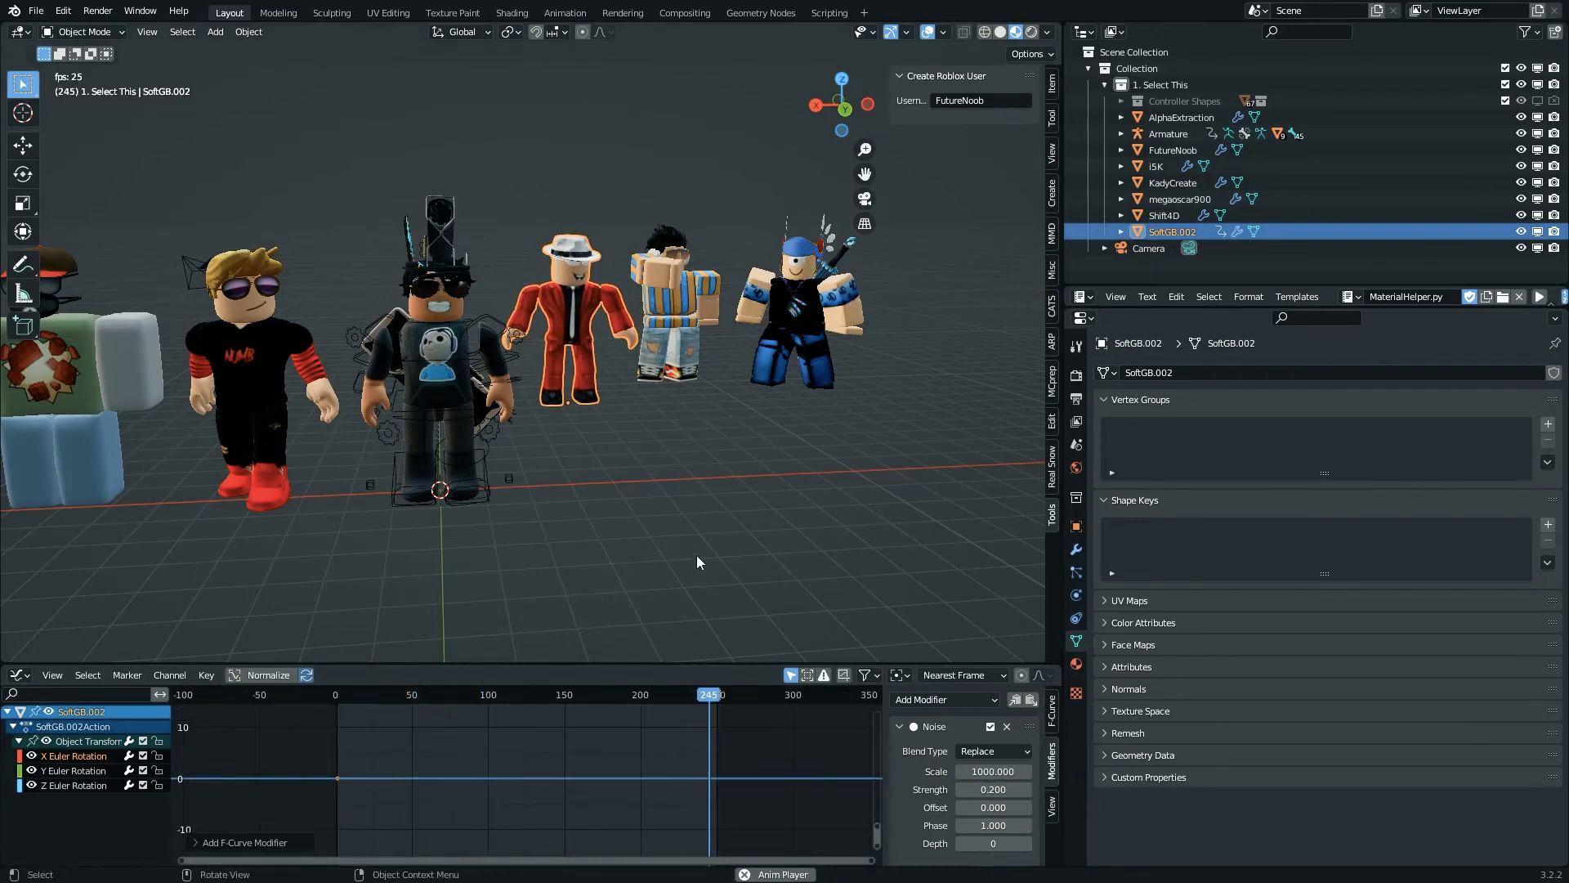
- Try to rotate SoftGB.002 about the global Z axis while the animation is playing
{"action": "left_click", "coordinate": [674, 561]}
{"action": "key", "text": "shift+grave"}
{"action": "key", "text": "w"}
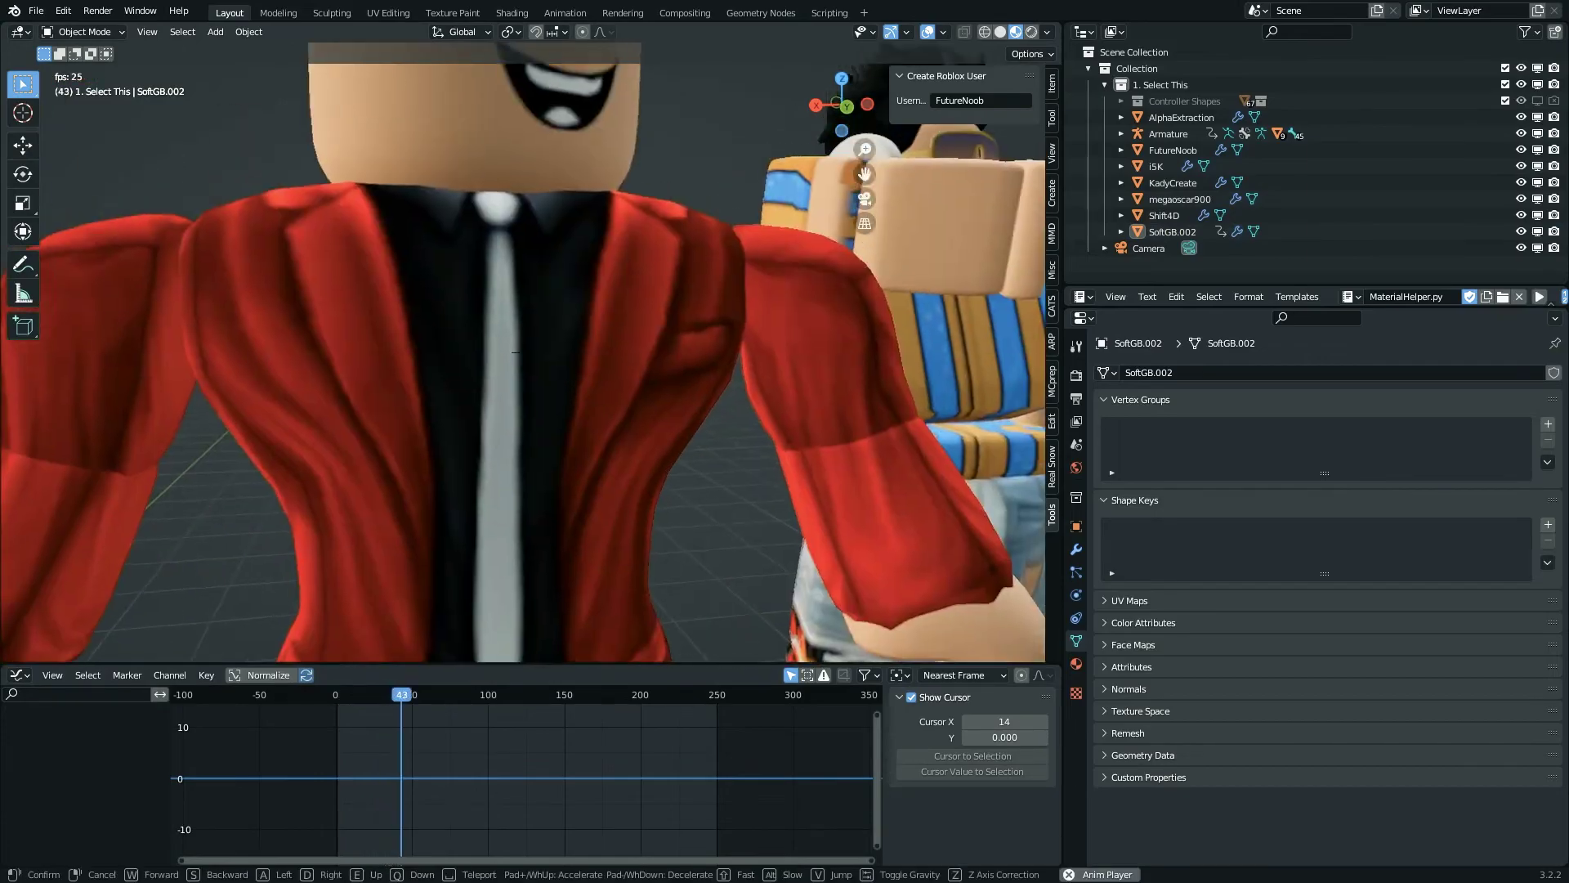
{"action": "key", "text": "s"}
{"action": "left_click", "coordinate": [531, 341]}
{"action": "left_click", "coordinate": [572, 458]}
{"action": "key", "text": "r"}
{"action": "key", "text": "z"}
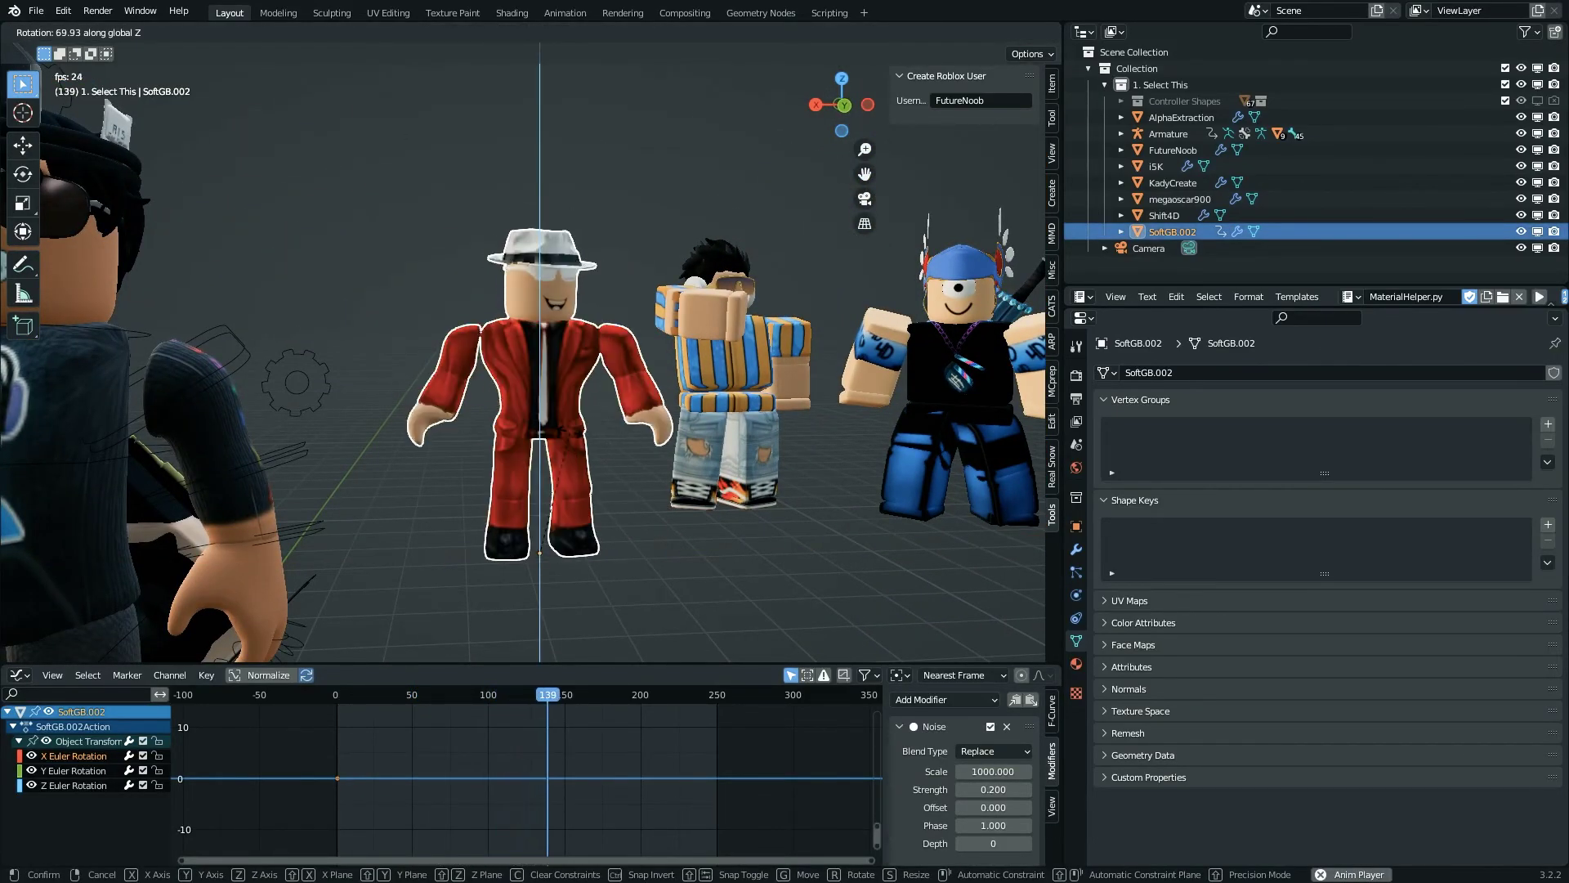
{"action": "left_click", "coordinate": [621, 483]}
- At frame 0, turn SoftGB.002 sideways about the global Z axis and insert a rotation keyframe
{"action": "left_click", "coordinate": [384, 701]}
{"action": "key", "text": "shift+Left"}
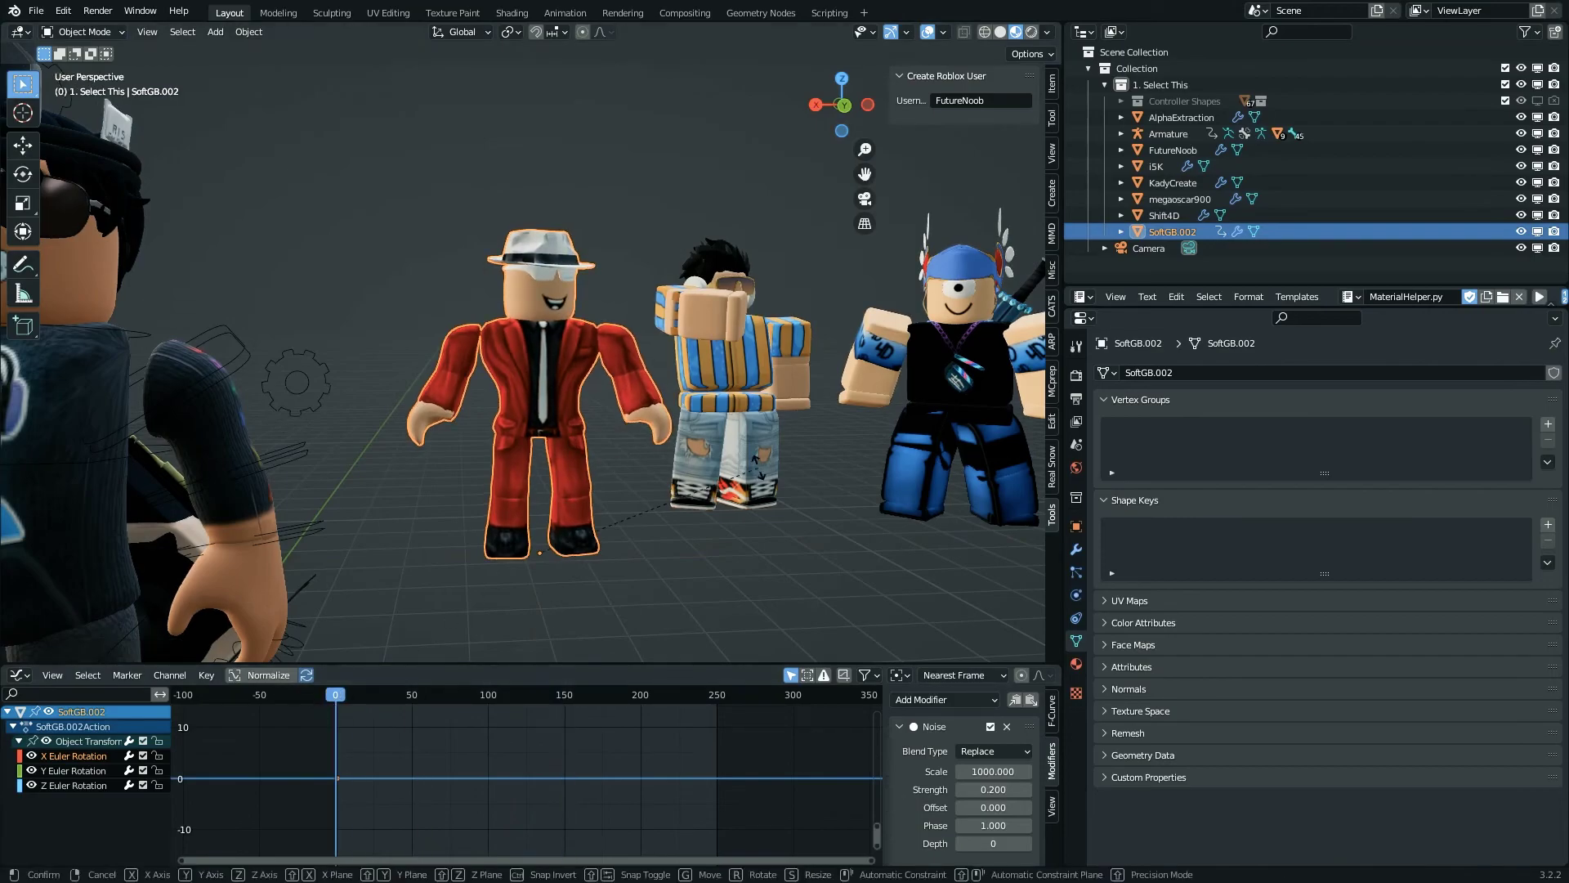
{"action": "key", "text": "r"}
{"action": "key", "text": "x"}
{"action": "key", "text": "z"}
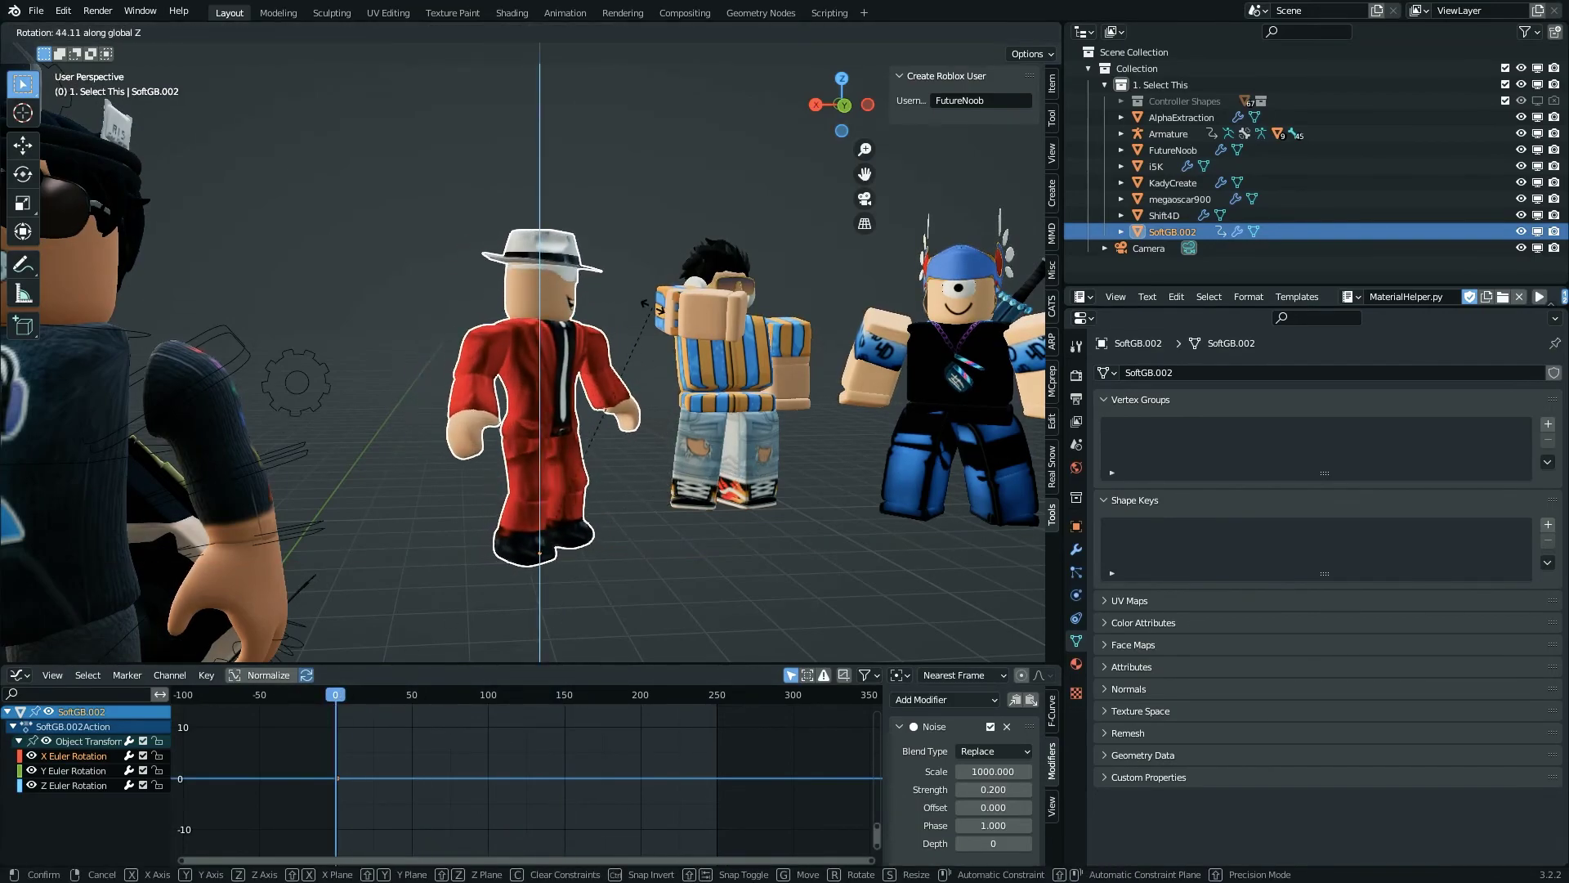
{"action": "left_click", "coordinate": [587, 288]}
{"action": "key", "text": "i"}
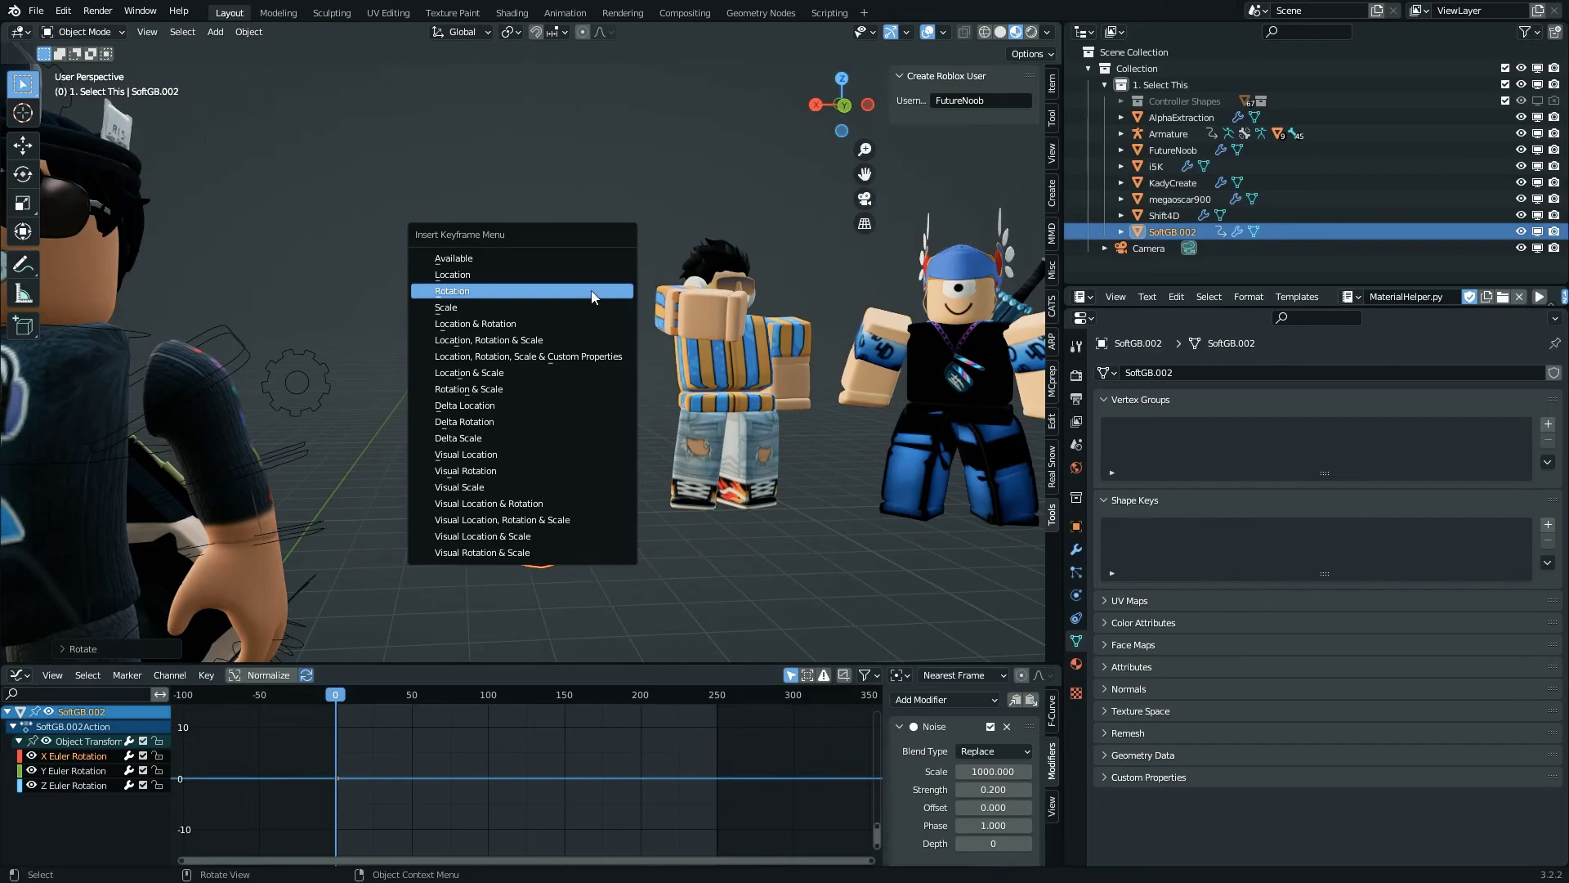
{"action": "left_click", "coordinate": [592, 292]}
{"action": "key", "text": "space"}
{"action": "key", "text": "Escape"}
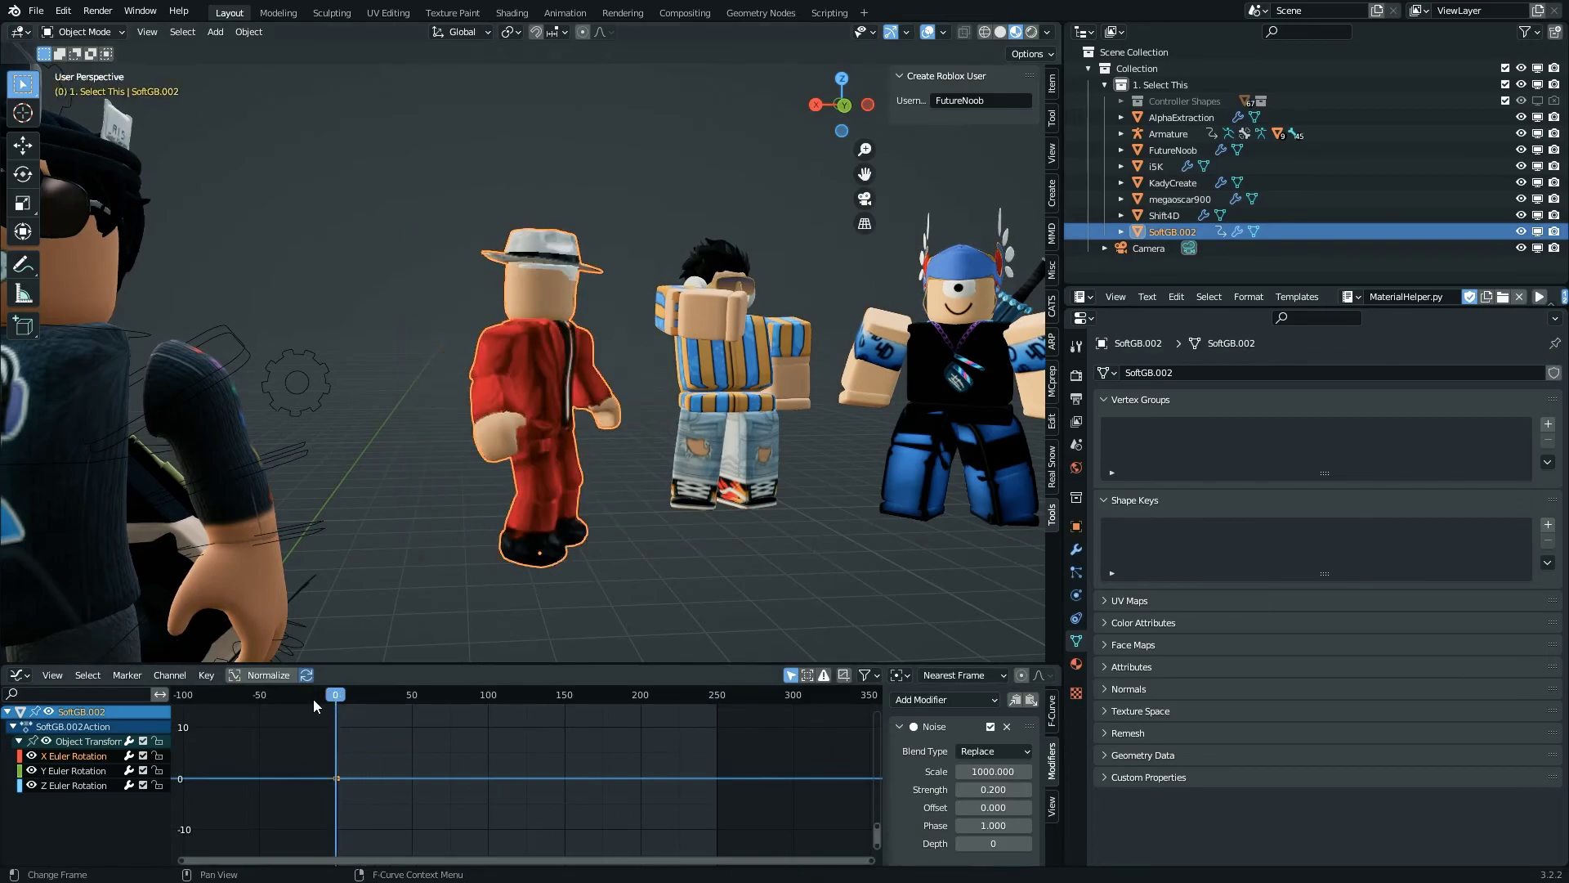
- Insert a Location, Rotation & Scale keyframe on SoftGB.002 at frame 0 and preview the animation
{"action": "key", "text": "r"}
{"action": "left_click", "coordinate": [692, 372]}
{"action": "key", "text": "i"}
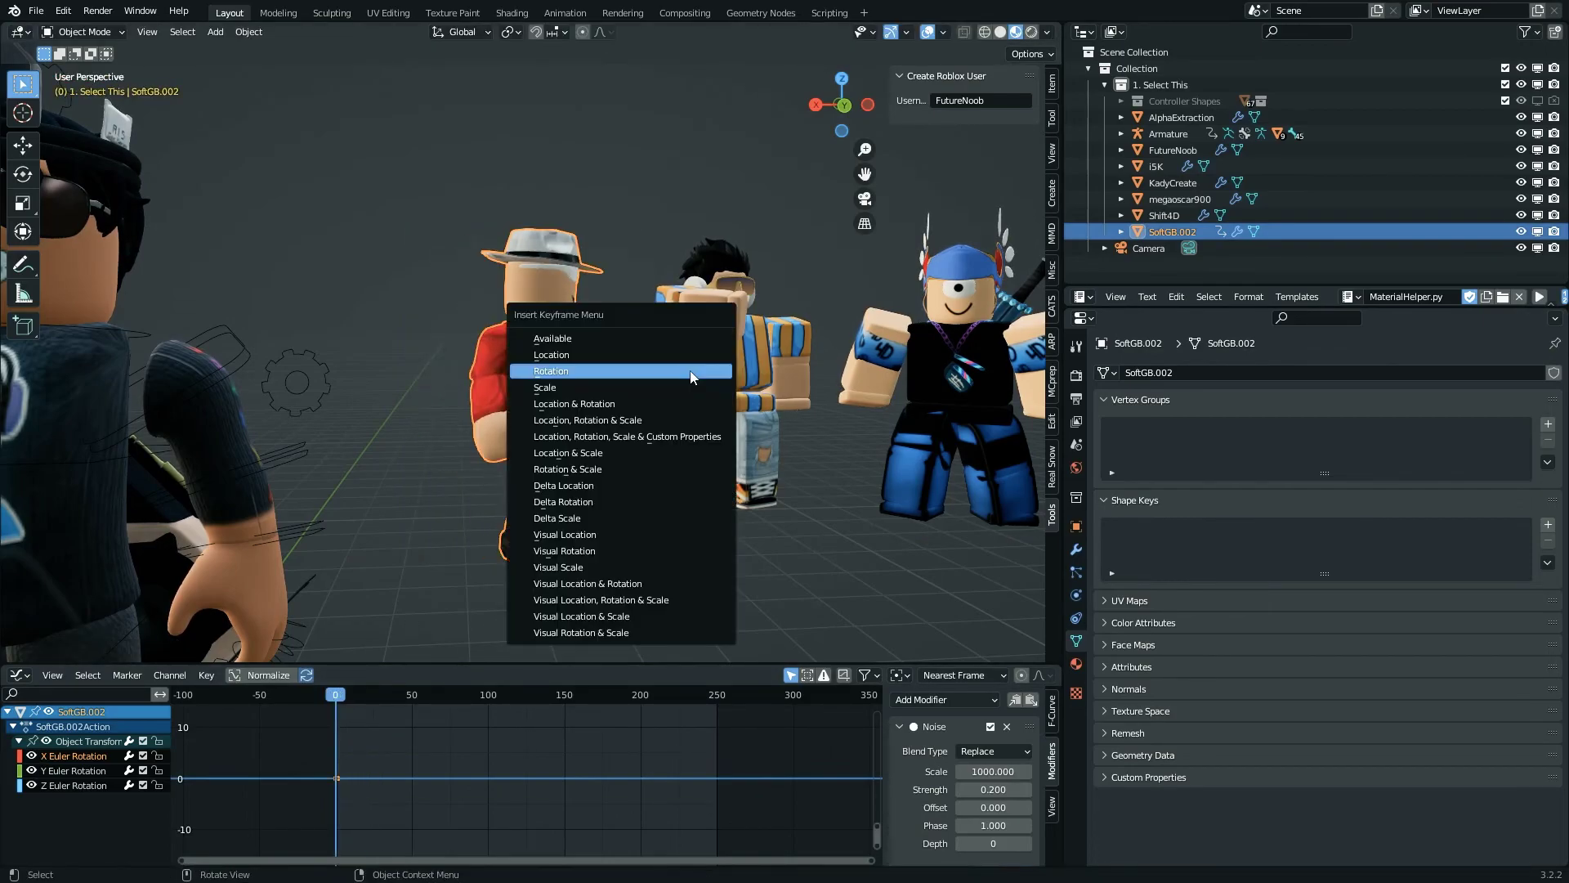
{"action": "left_click", "coordinate": [633, 425]}
{"action": "key", "text": "space"}
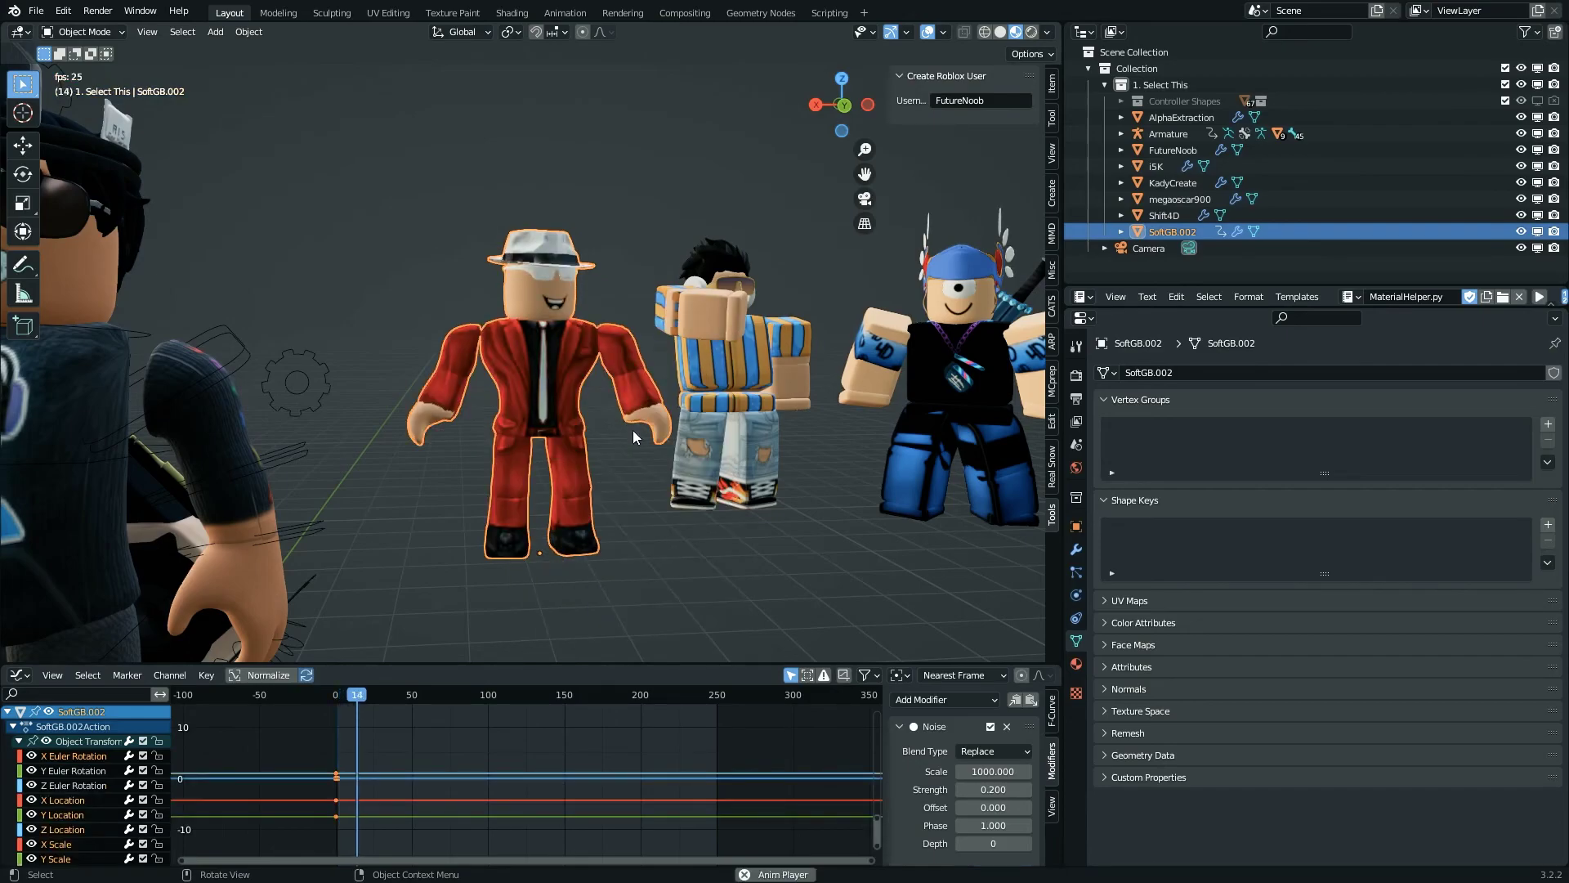
{"action": "key", "text": "a"}
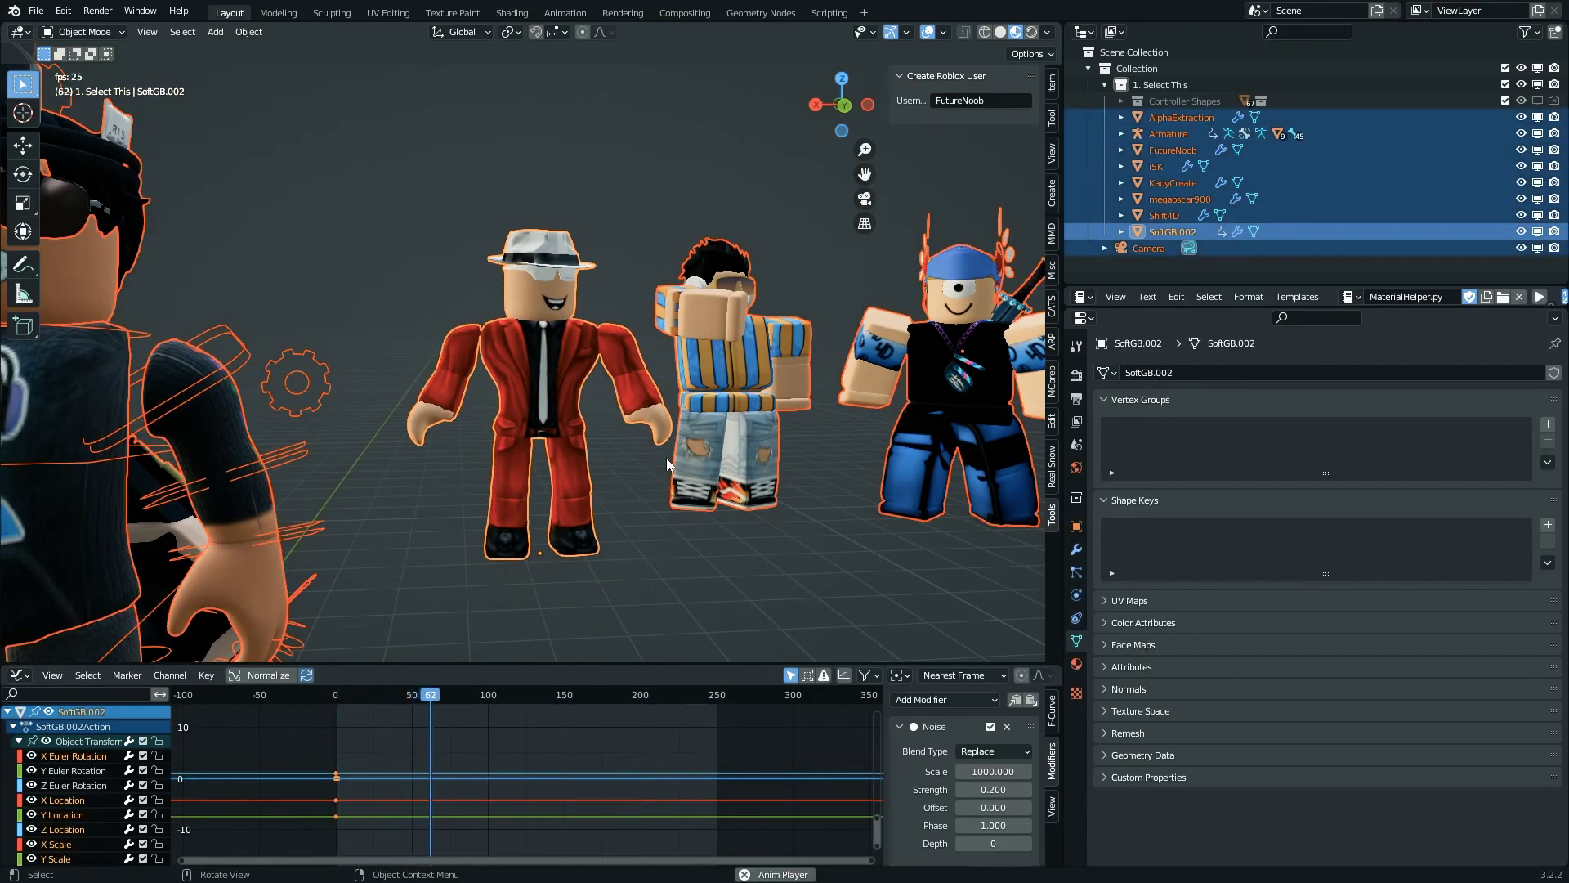
{"action": "key", "text": "Escape"}
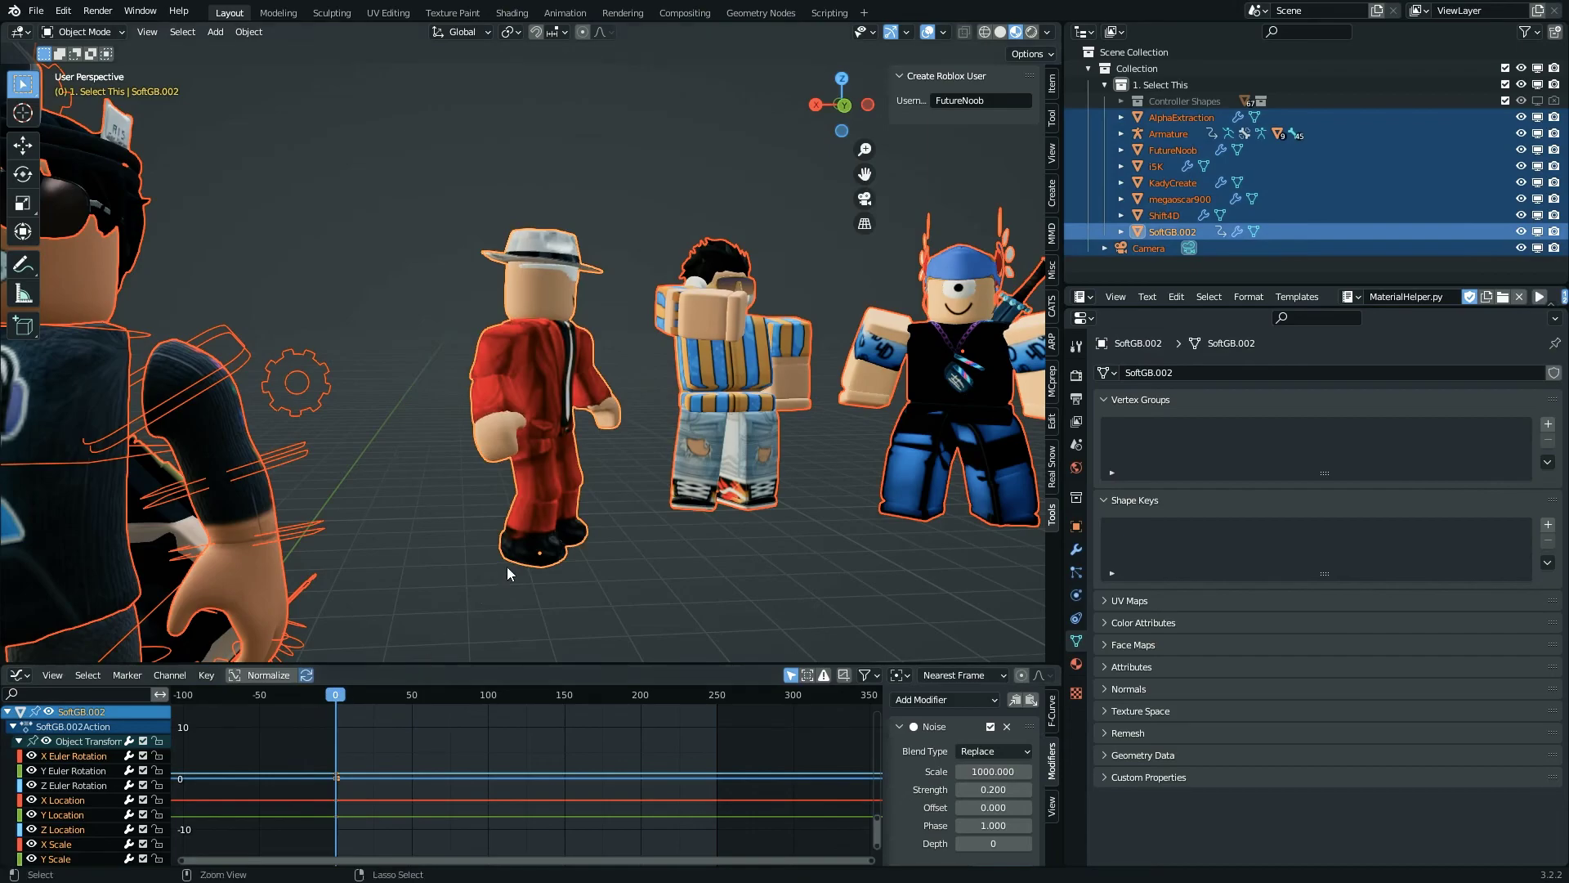
- Switch the Graph Editor to the Timeline and correct SoftGB.002's keyframes around frame 0 so the character faces forward
{"action": "key", "text": "Tab"}
{"action": "key", "text": "Tab"}
{"action": "key", "text": "ctrl+Tab"}
{"action": "middle_click_drag", "start_coordinate": [314, 755], "coordinate": [736, 762]}
{"action": "scroll", "coordinate": [490, 740], "scroll_direction": "up", "scroll_amount": 11}
{"action": "left_click", "coordinate": [394, 712]}
{"action": "mouse_move", "coordinate": [393, 712]}
{"action": "left_mouse_down"}
{"action": "mouse_move", "coordinate": [376, 713]}
{"action": "mouse_move", "coordinate": [392, 714]}
{"action": "left_mouse_up"}
{"action": "key", "text": "space"}
{"action": "key", "text": "space"}
{"action": "left_click", "coordinate": [378, 699]}
{"action": "right_click", "coordinate": [395, 720]}
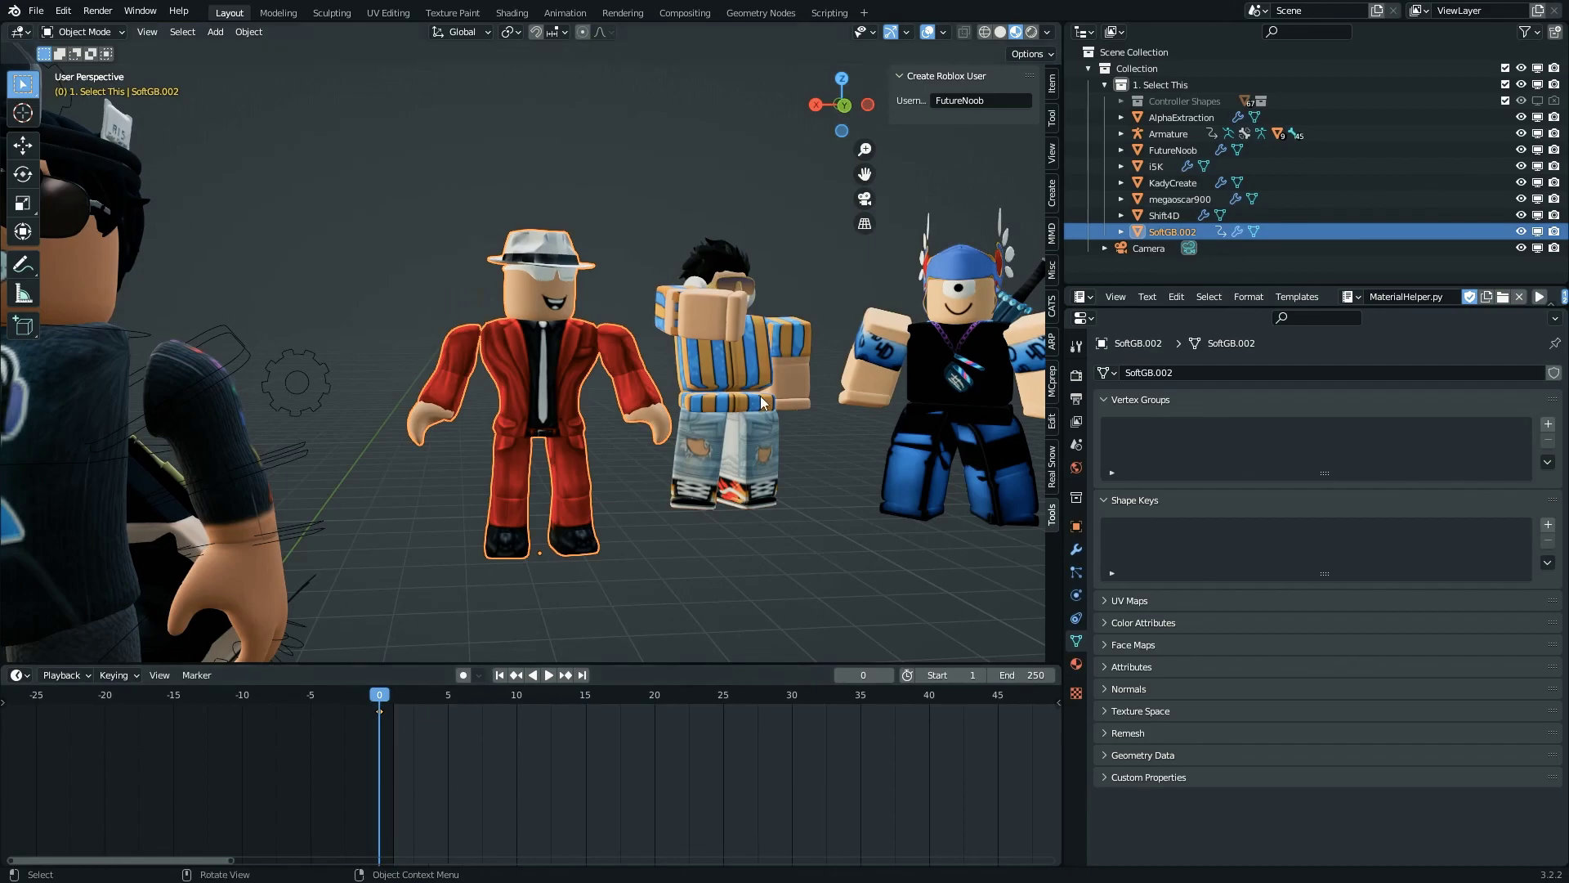
- Select the i5K character and bring the whole character lineup into view
{"action": "left_click", "coordinate": [703, 503]}
{"action": "scroll", "coordinate": [703, 511], "scroll_direction": "down", "scroll_amount": 6}
{"action": "scroll", "coordinate": [696, 503], "scroll_direction": "down", "scroll_amount": 2}
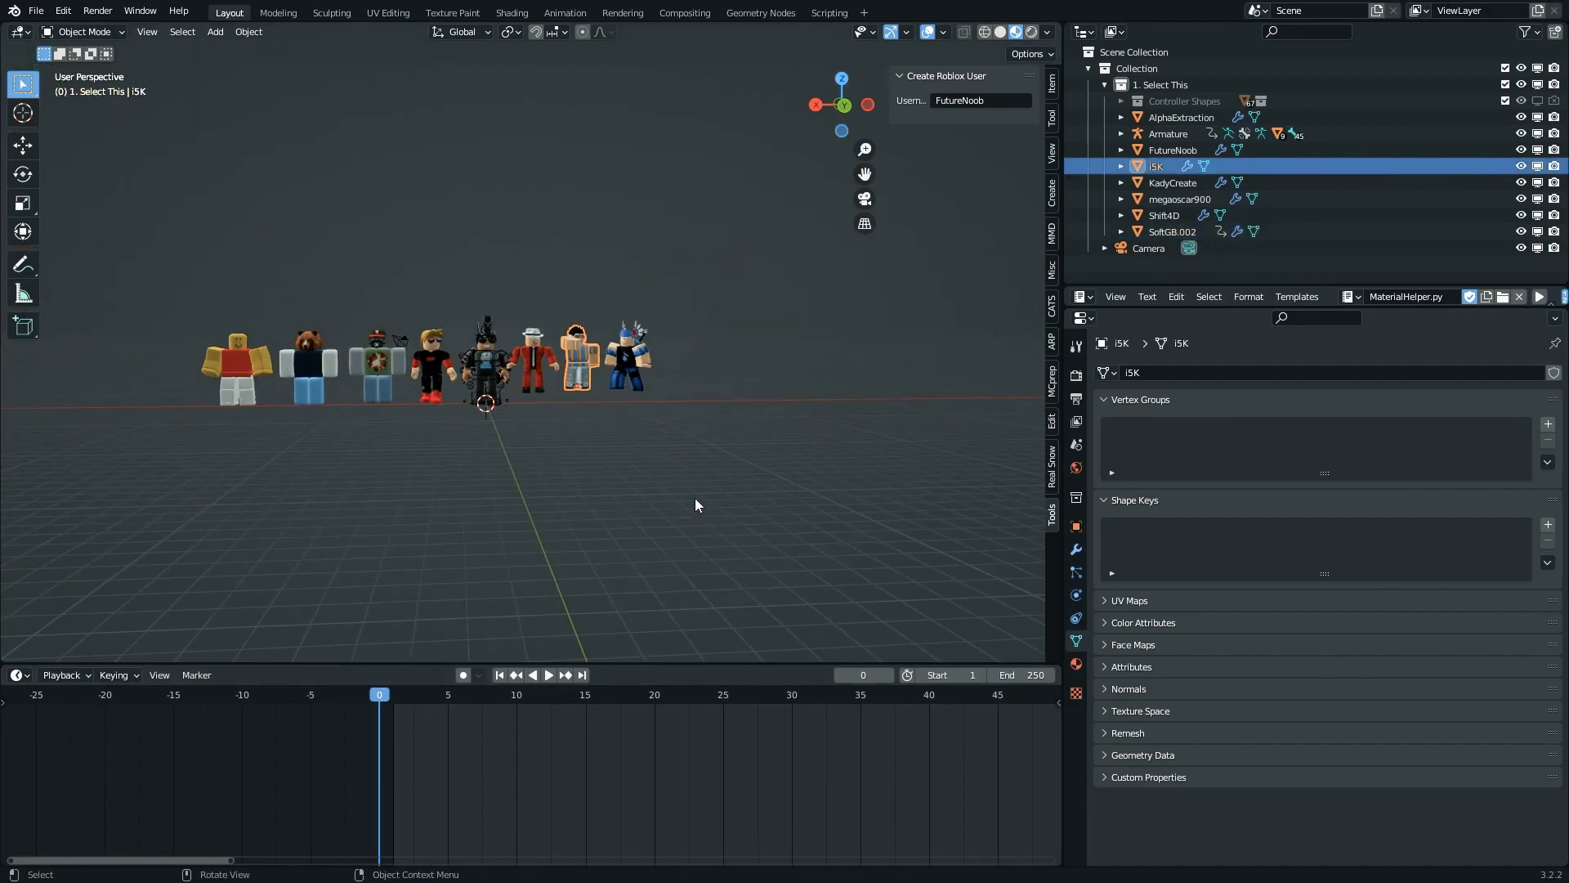